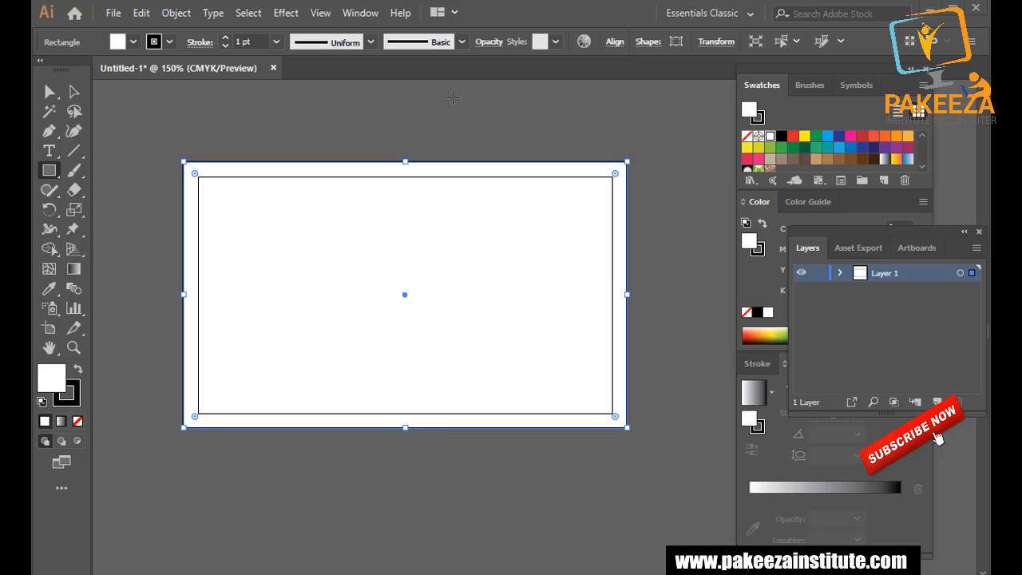
# Draw a thin vertical rectangle, about 0.06 in by 2 in, along the card's inner left edge.
pyautogui.click(74, 91)
pyautogui.click(199, 123)
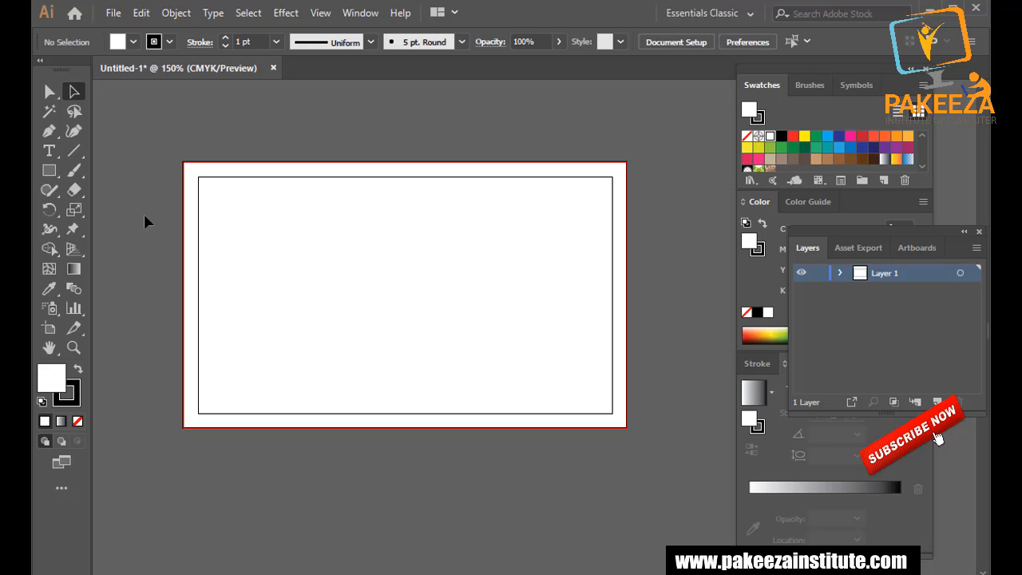
pyautogui.click(48, 171)
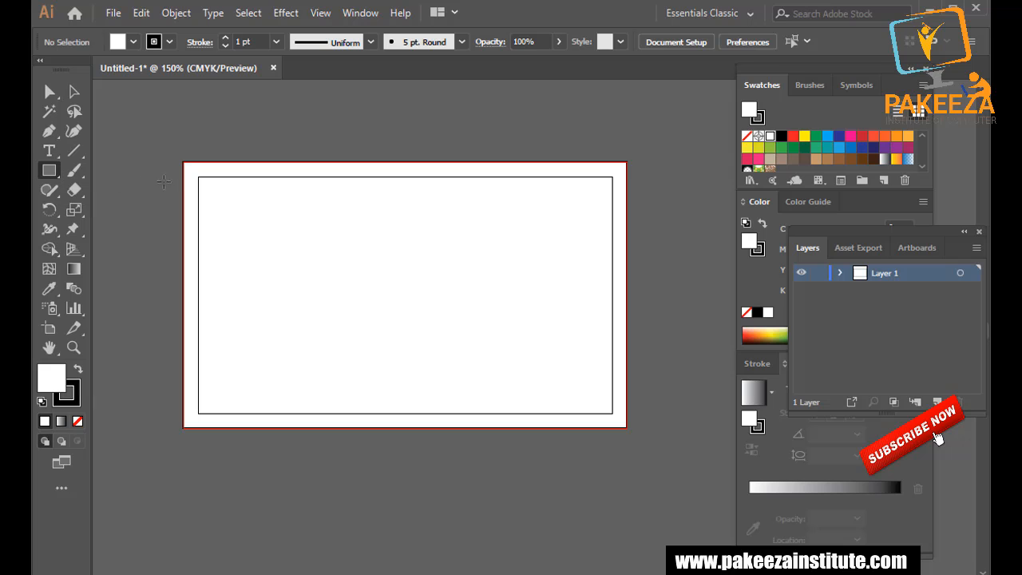
pyautogui.scroll(1, 178, 190)
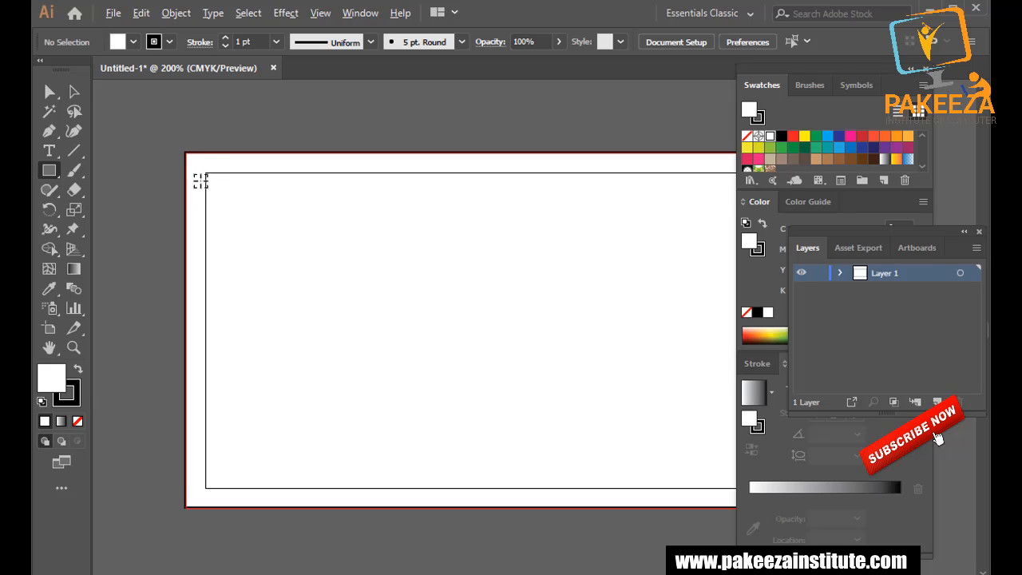
pyautogui.click(205, 172)
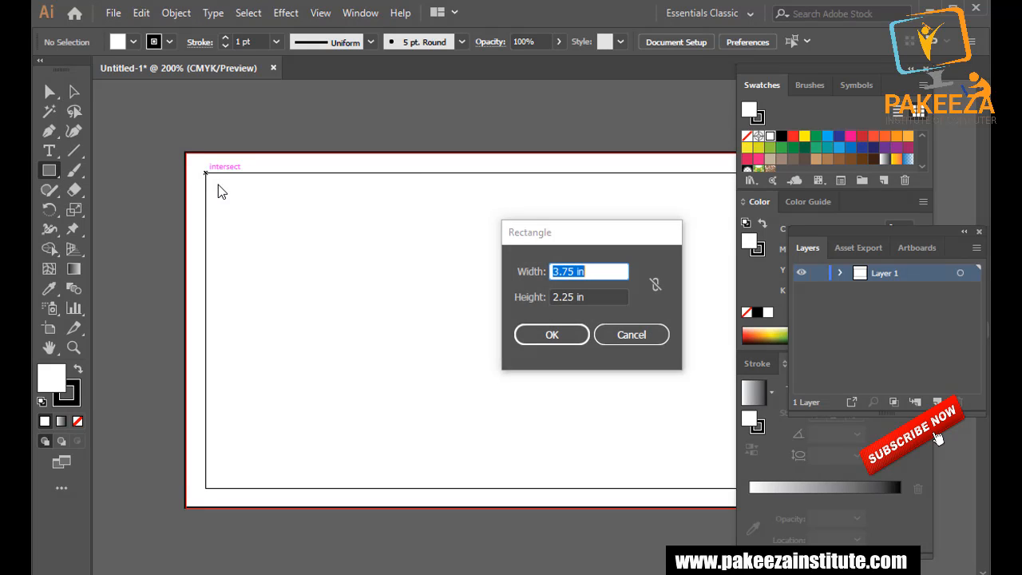
pyautogui.click(609, 331)
pyautogui.moveTo(205, 172)
pyautogui.mouseDown()
pyautogui.moveTo(228, 209)
pyautogui.moveTo(243, 391)
pyautogui.moveTo(231, 482)
pyautogui.moveTo(215, 488)
pyautogui.mouseUp()
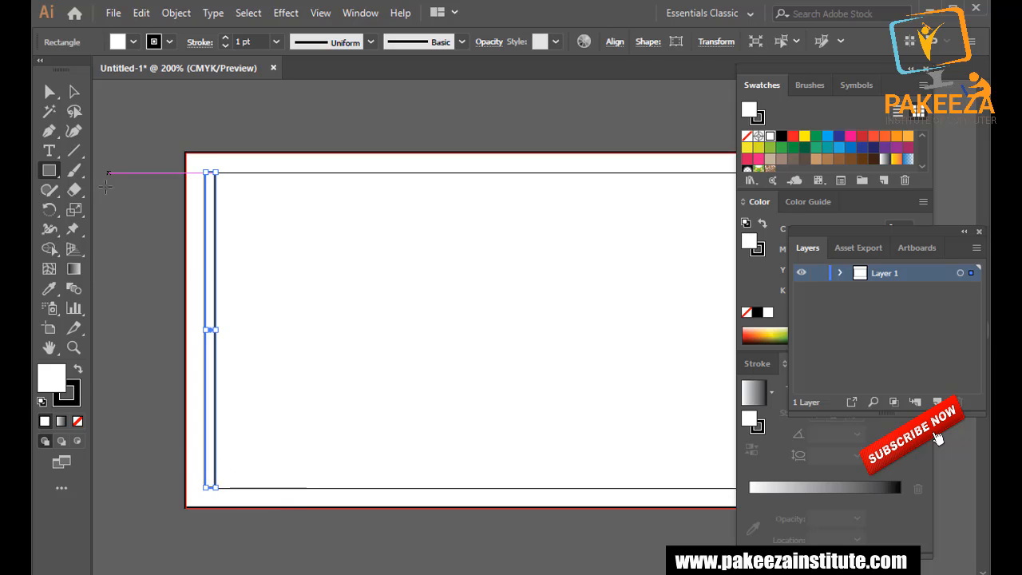
# Give the strip a 0.25 pt stroke weight.
pyautogui.click(67, 396)
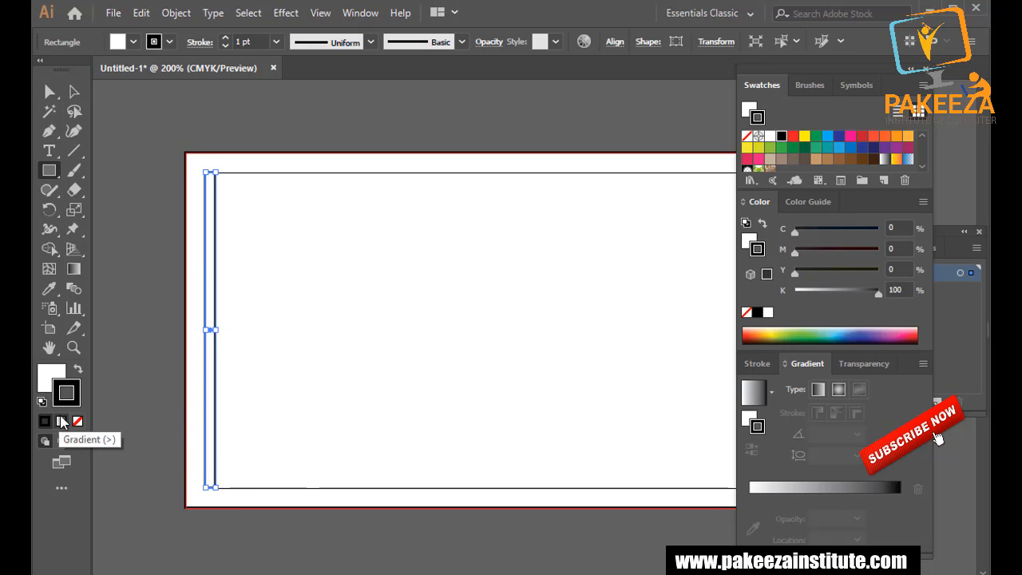
pyautogui.click(276, 41)
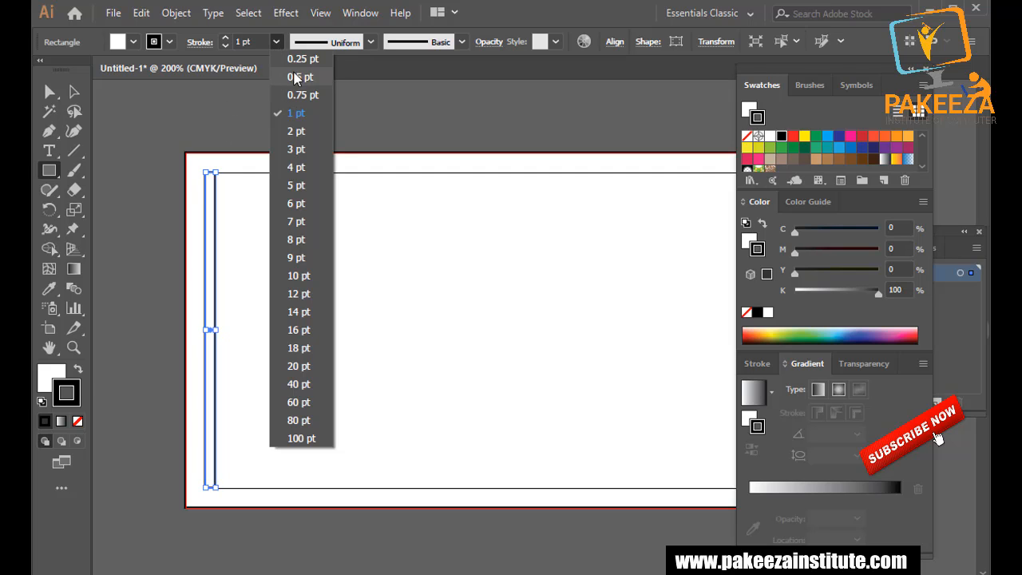
pyautogui.click(284, 56)
# Drag the strip's right edge to adjust its width.
pyautogui.press('a')
pyautogui.click(160, 128)
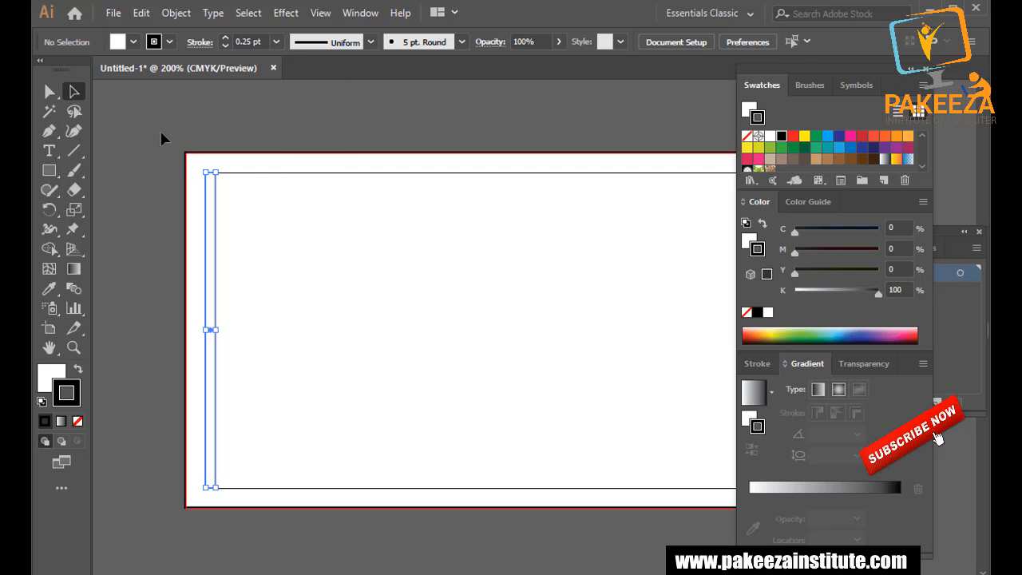
pyautogui.click(211, 252)
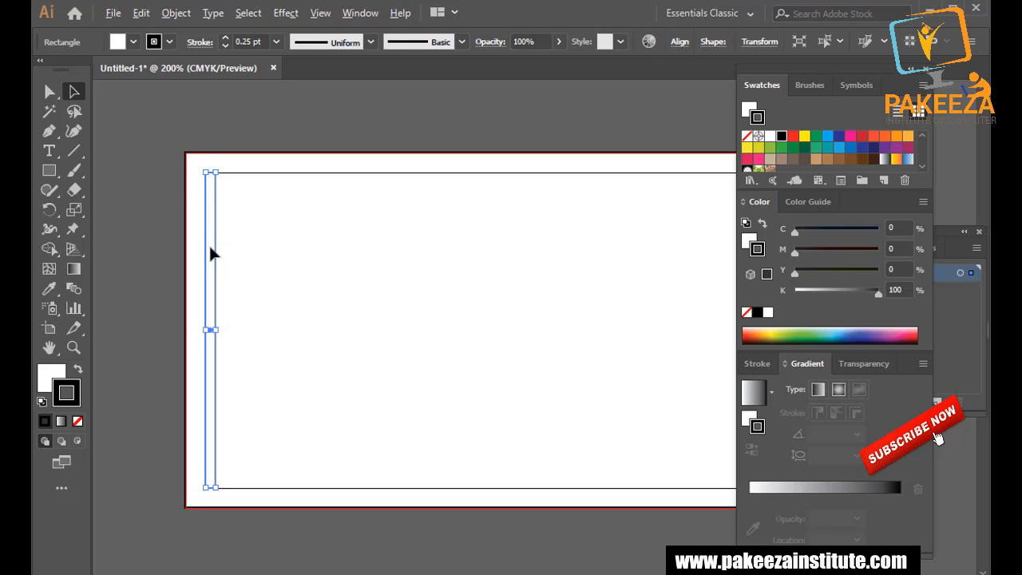
pyautogui.hotkey('ctrl', 'shift', 'a')
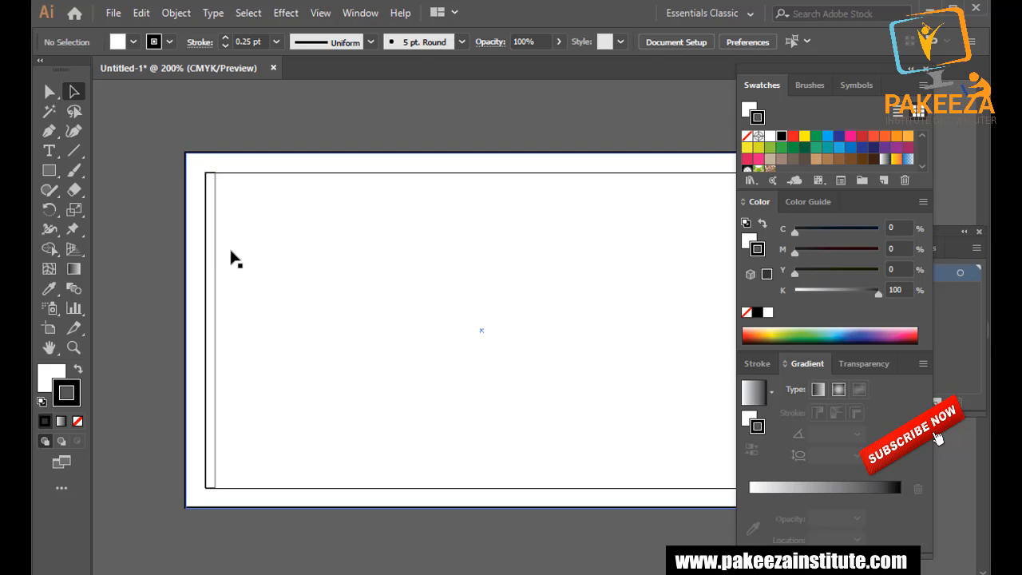
pyautogui.moveTo(216, 261); pyautogui.dragTo(226, 259)
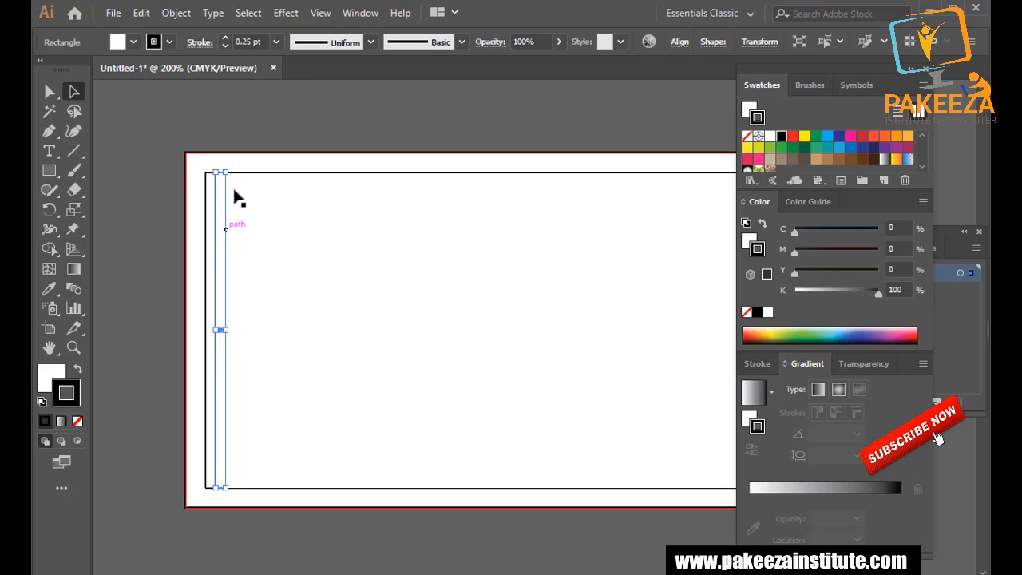
pyautogui.click(250, 129)
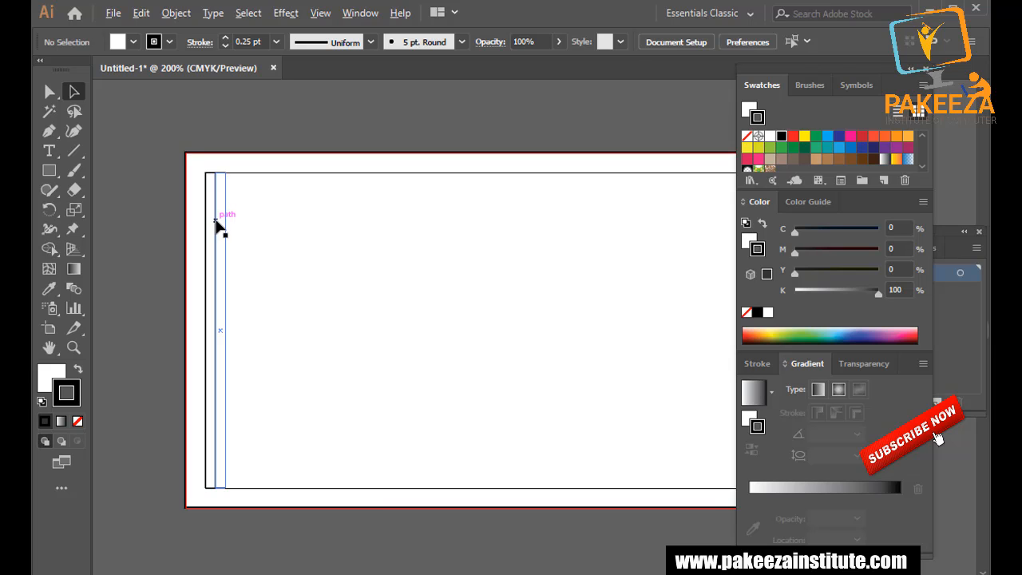
# Shift the strip left so it sits flush against the card's left border.
pyautogui.scroll(1, 217, 228)
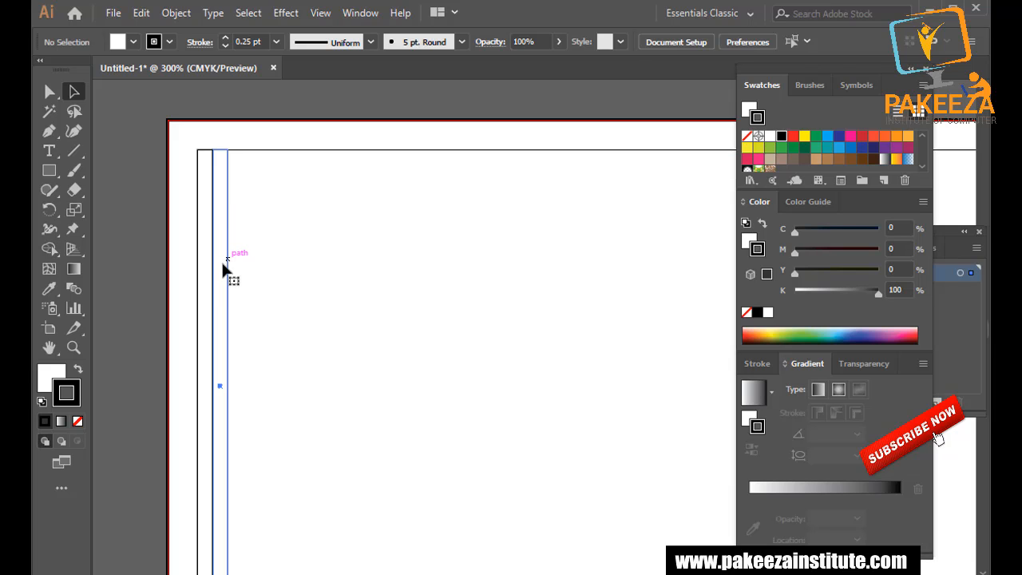
pyautogui.click(221, 261)
pyautogui.moveTo(221, 403); pyautogui.dragTo(206, 405)
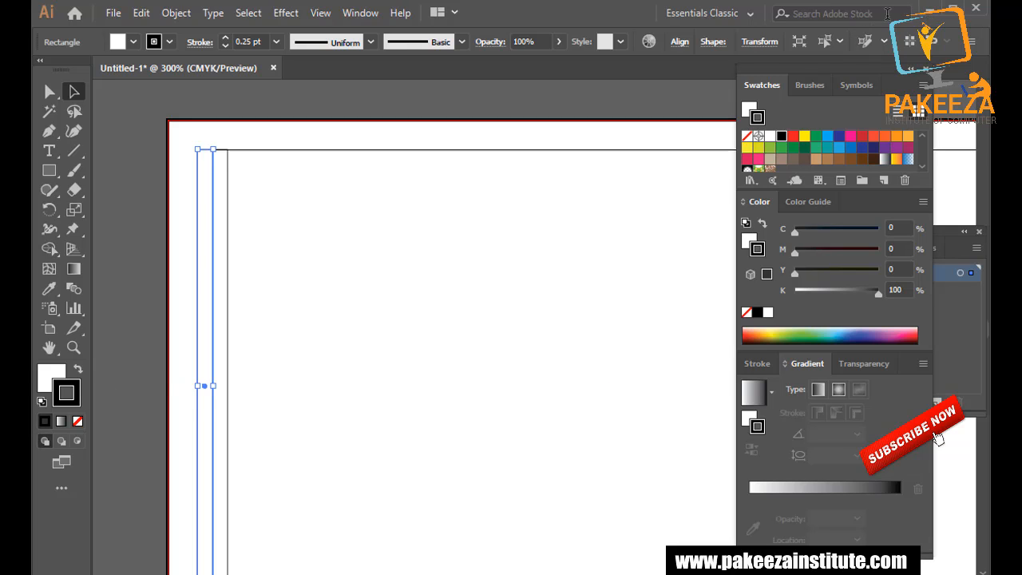
# Save the card on the Desktop as '3d business card' and minimize Illustrator.
pyautogui.hotkey('ctrl', 's')
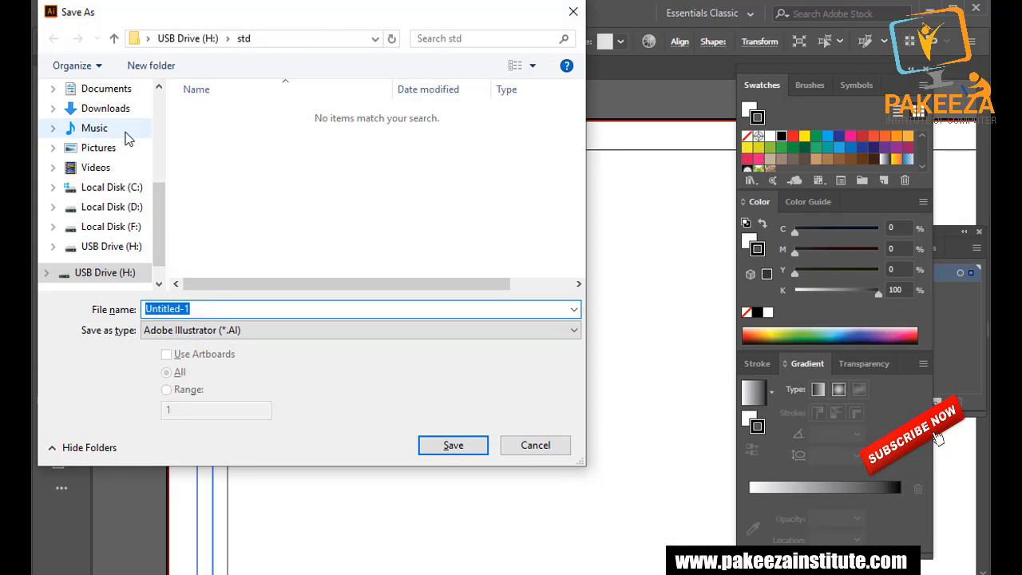
pyautogui.scroll(1, 120, 128)
pyautogui.click(104, 109)
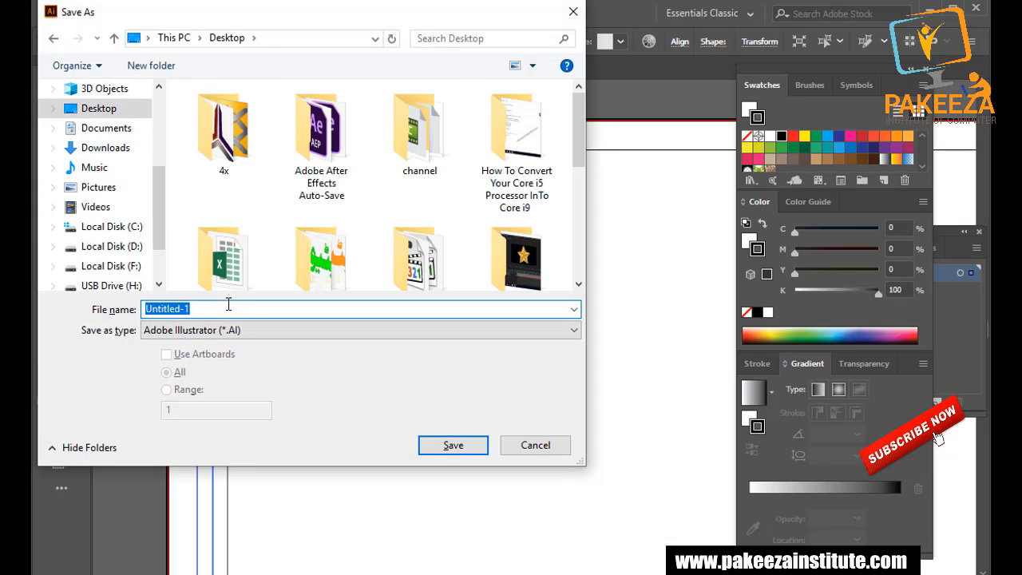
pyautogui.write('3d bu')
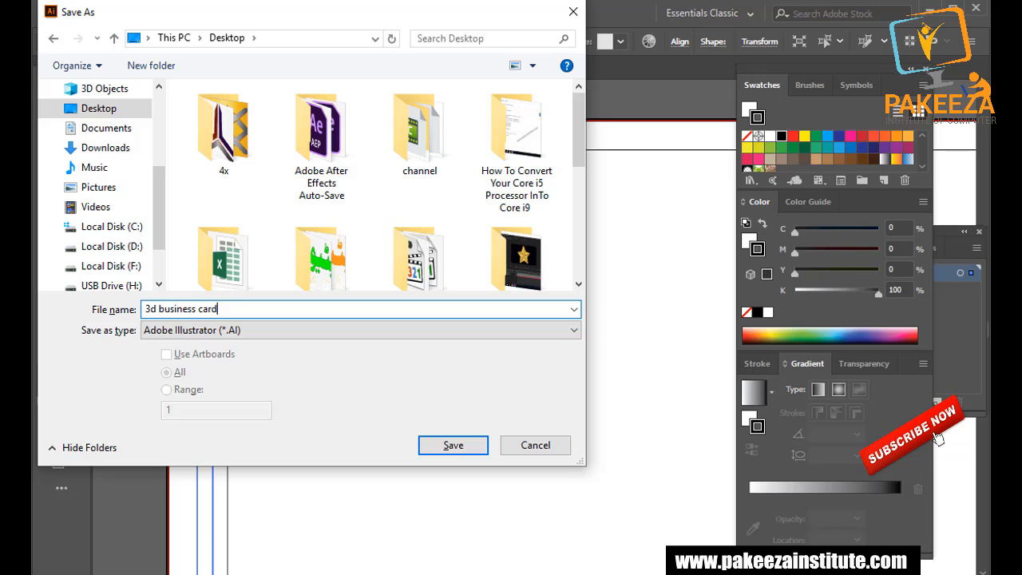
pyautogui.write('siness card')
pyautogui.press('Return')
pyautogui.press('Return')
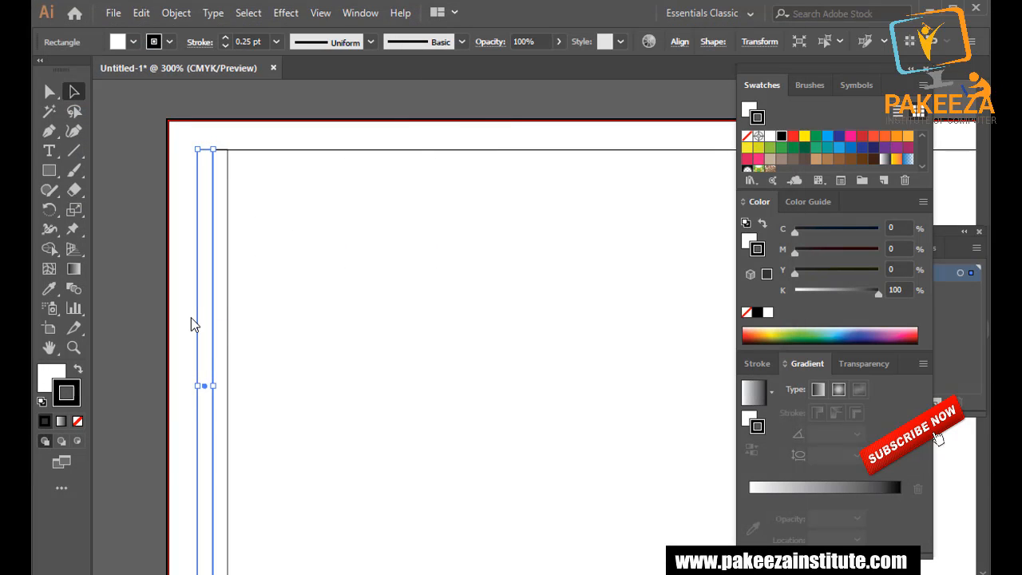
pyautogui.click(925, 10)
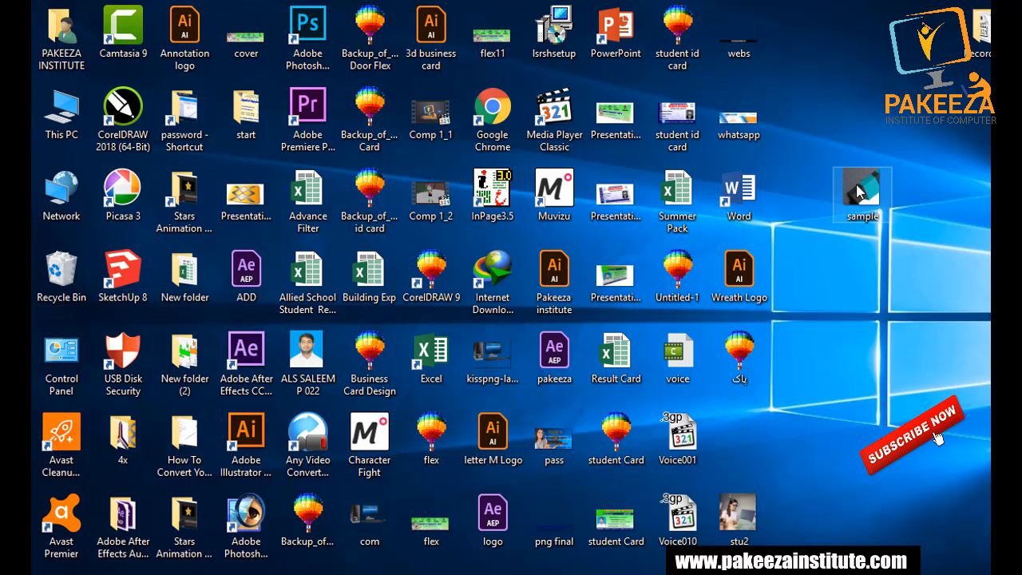
# Open sample.jpg in Illustrator and paste a reduced copy beside the business card.
pyautogui.click(470, 572)
pyautogui.moveTo(470, 573); pyautogui.dragTo(515, 16)
pyautogui.hotkey('ctrl', 'a')
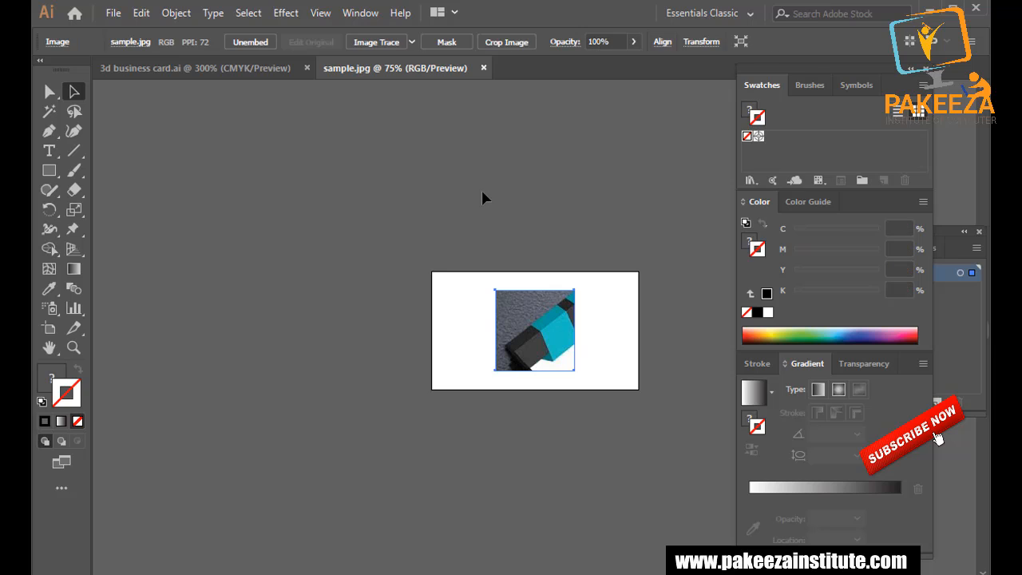
pyautogui.click(193, 69)
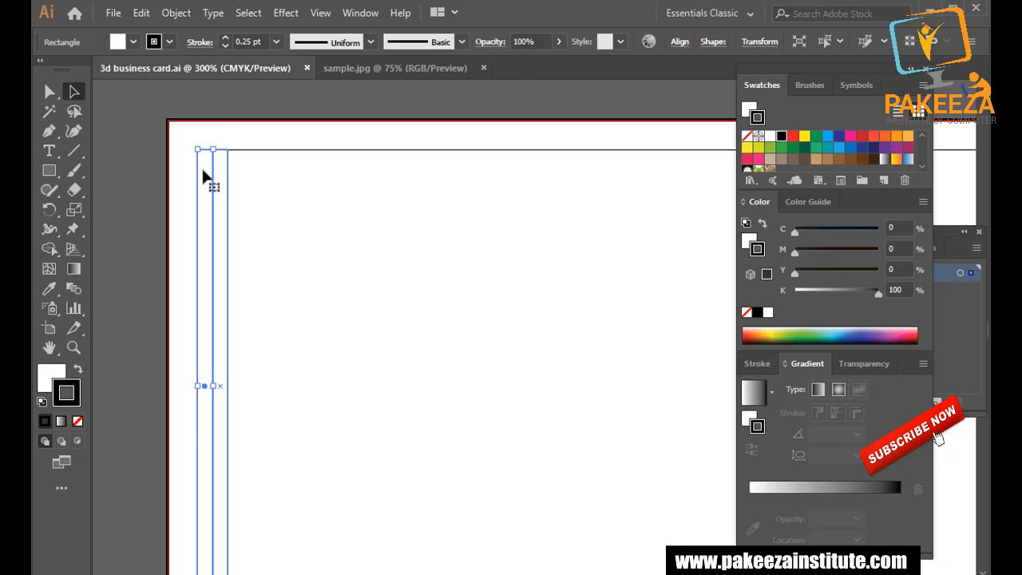
pyautogui.click(131, 111)
pyautogui.hotkey('ctrl', 'v')
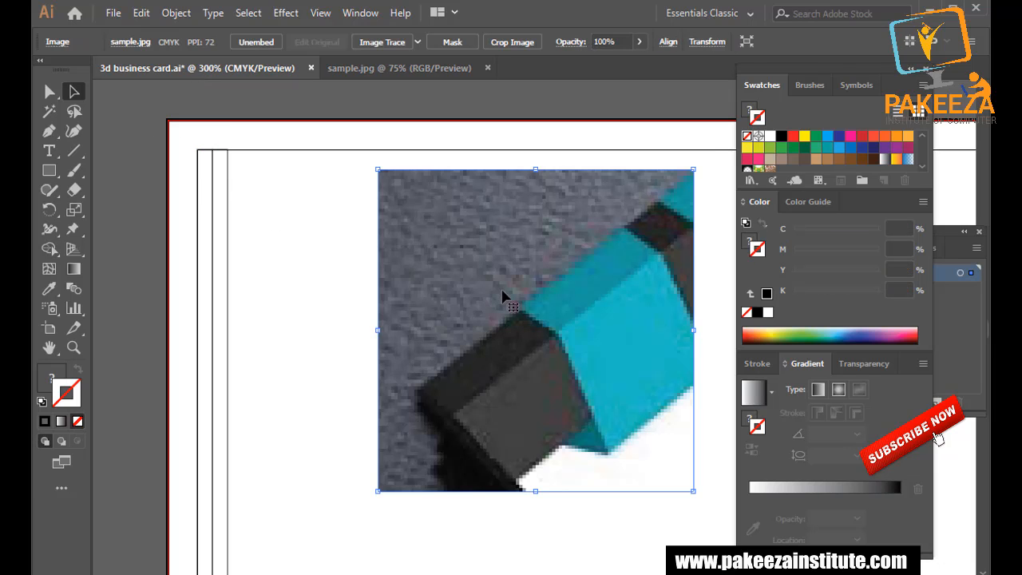
pyautogui.moveTo(378, 169); pyautogui.dragTo(134, 527)
# Undo an extra pasted copy and close the sample.jpg document.
pyautogui.click(146, 391)
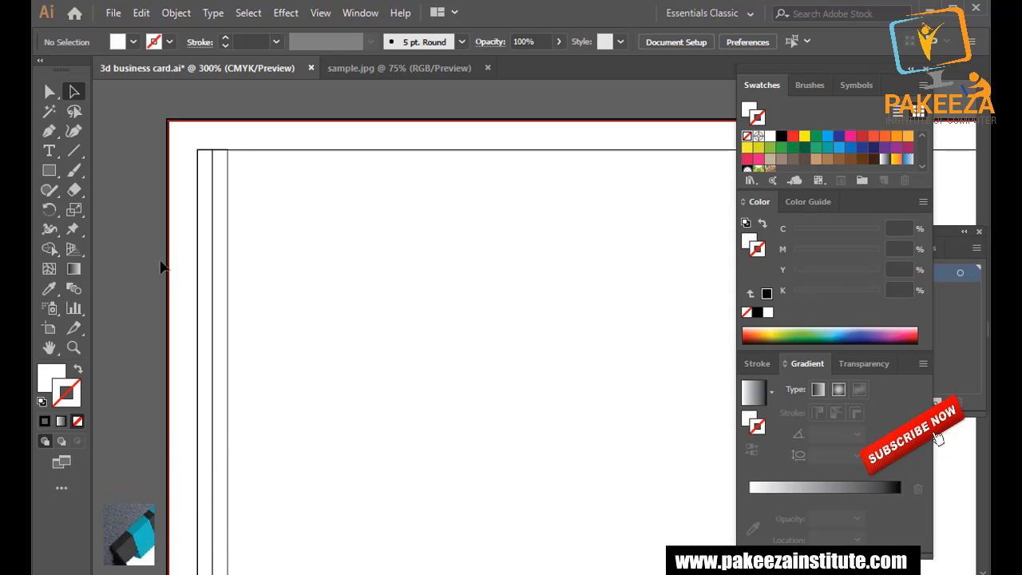
pyautogui.scroll(-2, 166, 264)
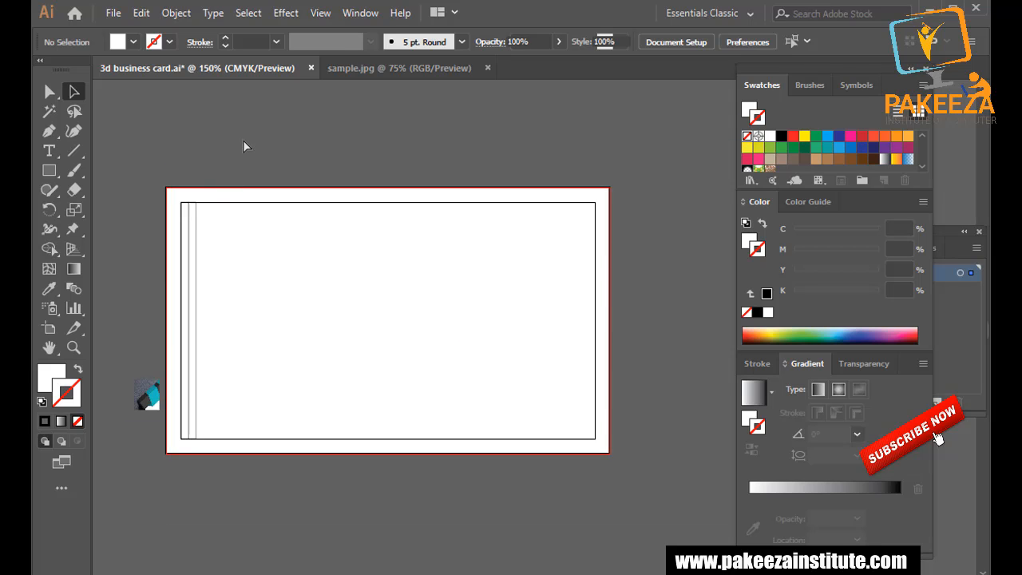
pyautogui.hotkey('ctrl', 'v')
pyautogui.hotkey('ctrl', 'z')
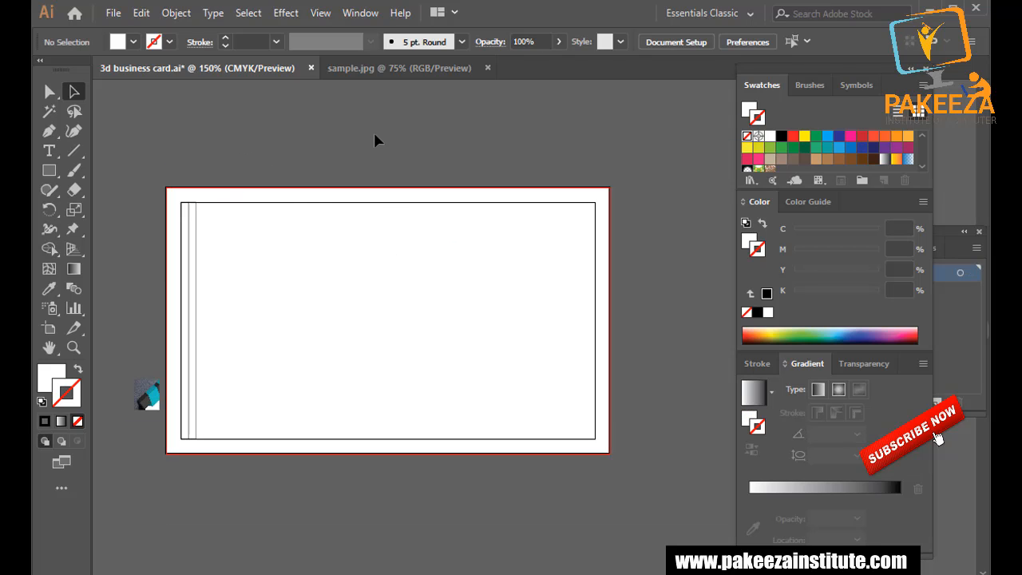
pyautogui.click(363, 69)
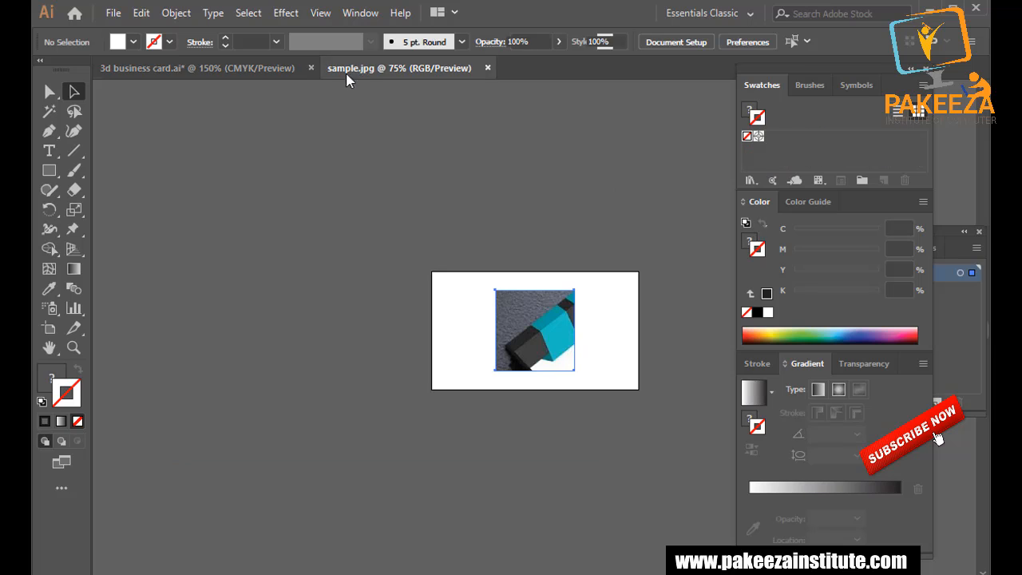
pyautogui.hotkey('ctrl', 'a')
pyautogui.click(272, 70)
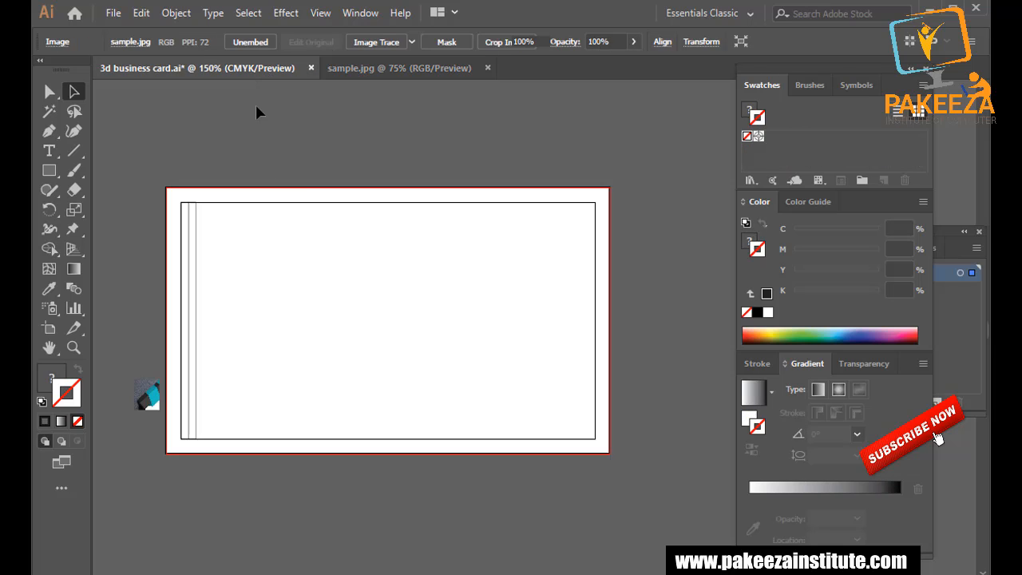
pyautogui.click(487, 68)
# Zoom in on the card's left edge and save the business card file.
pyautogui.hotkey('ctrl', '=')
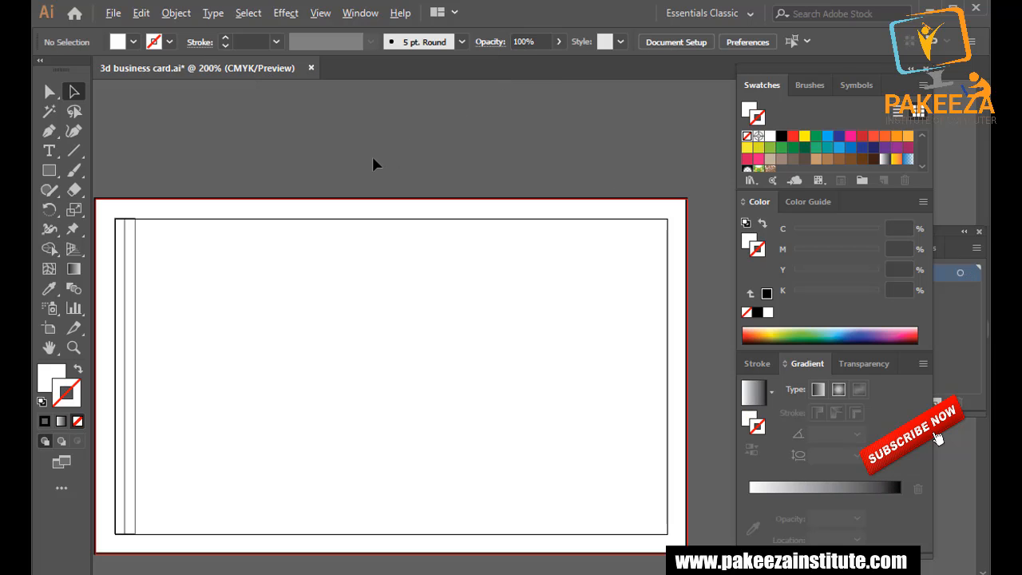
pyautogui.moveTo(344, 217); pyautogui.dragTo(443, 218)
pyautogui.hotkey('ctrl', 's')
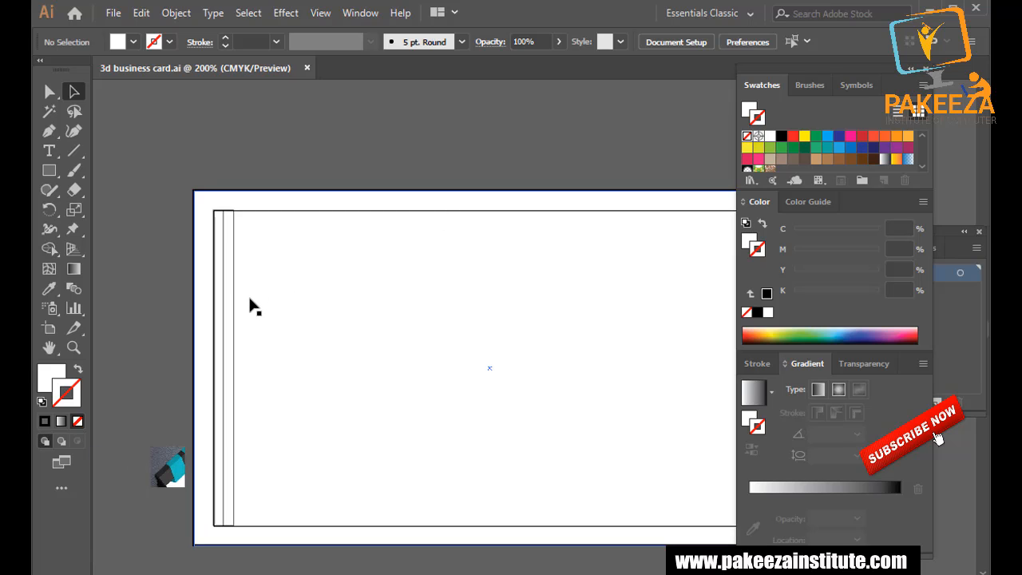
pyautogui.hotkey('ctrl', '=')
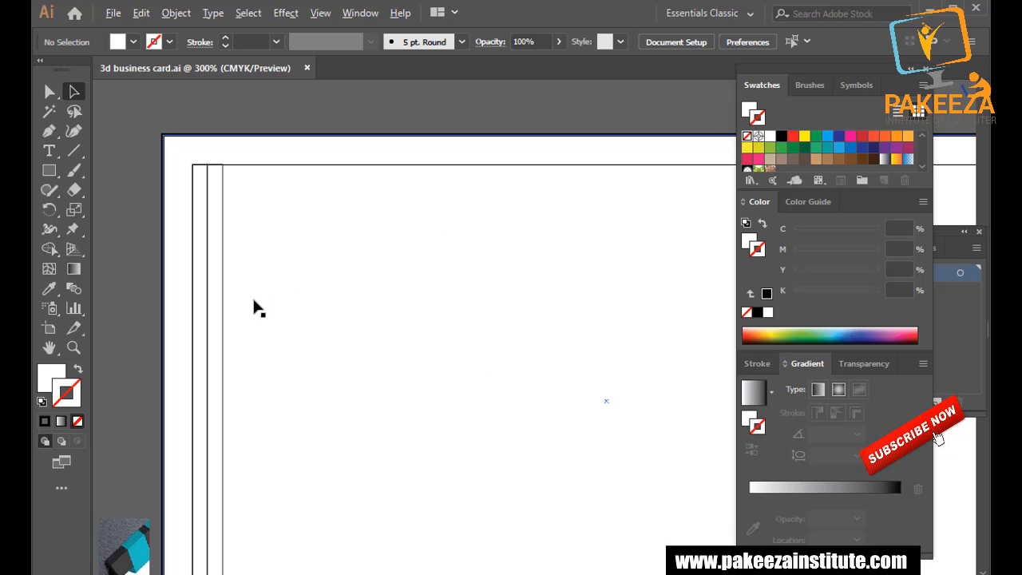
# Fill the outer strip with the darkest colour sampled from the reference image.
pyautogui.click(202, 343)
pyautogui.click(52, 289)
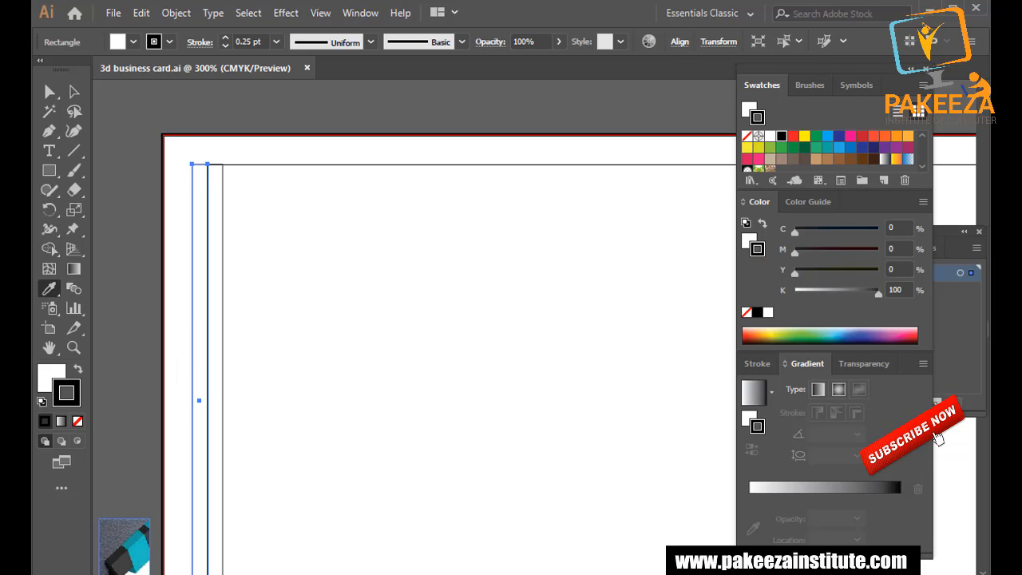
pyautogui.click(114, 559)
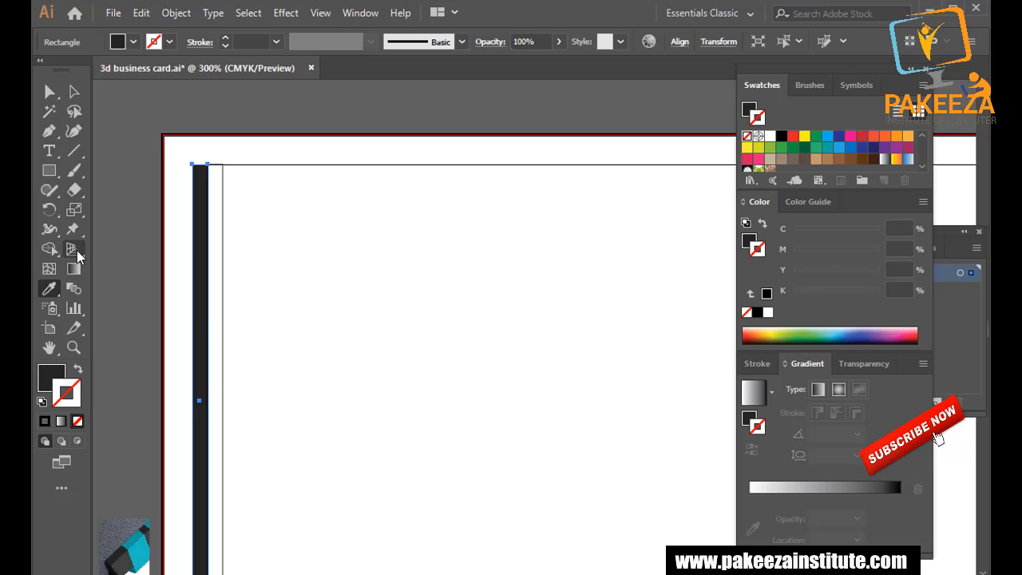
# Fill the inner strip with a dark grey sampled from the reference image.
pyautogui.click(74, 91)
pyautogui.click(215, 328)
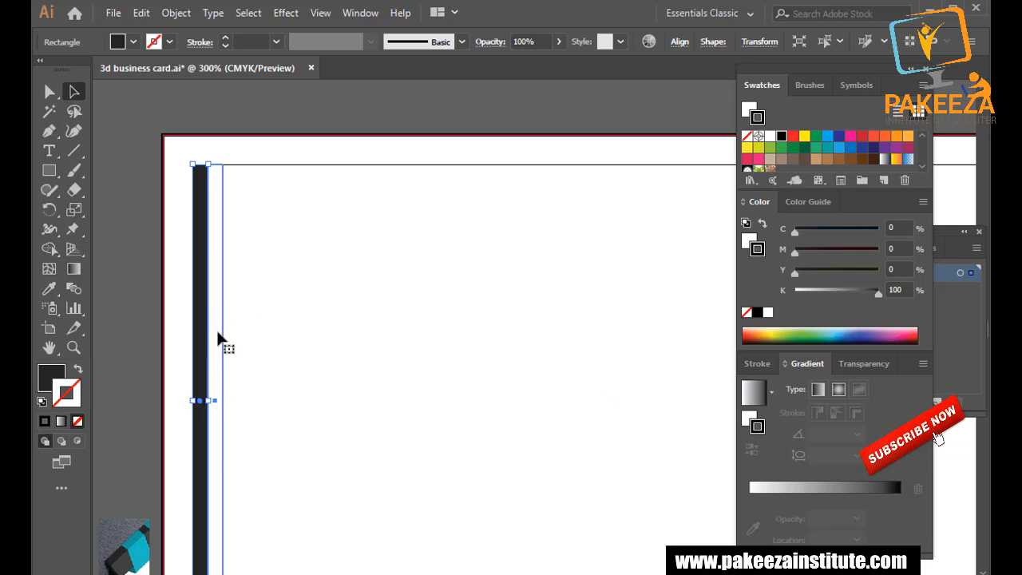
pyautogui.click(48, 288)
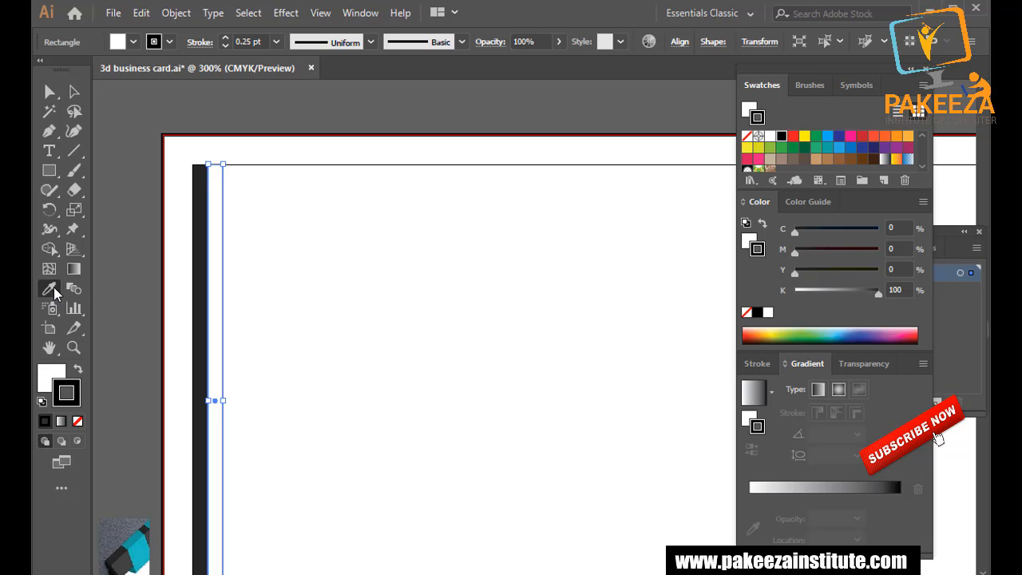
pyautogui.click(119, 561)
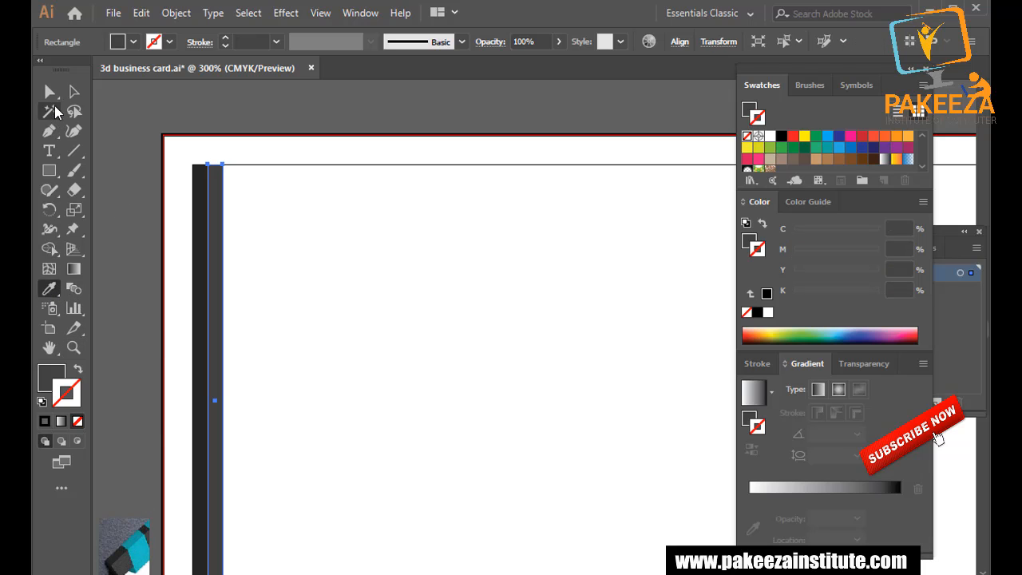
pyautogui.click(75, 92)
pyautogui.click(125, 164)
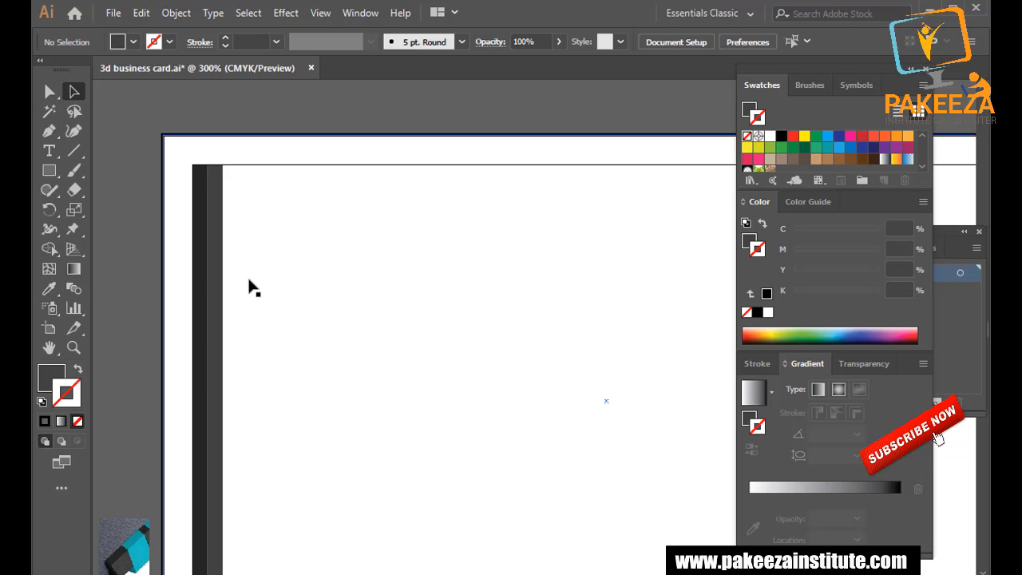
pyautogui.scroll(-1, 296, 309)
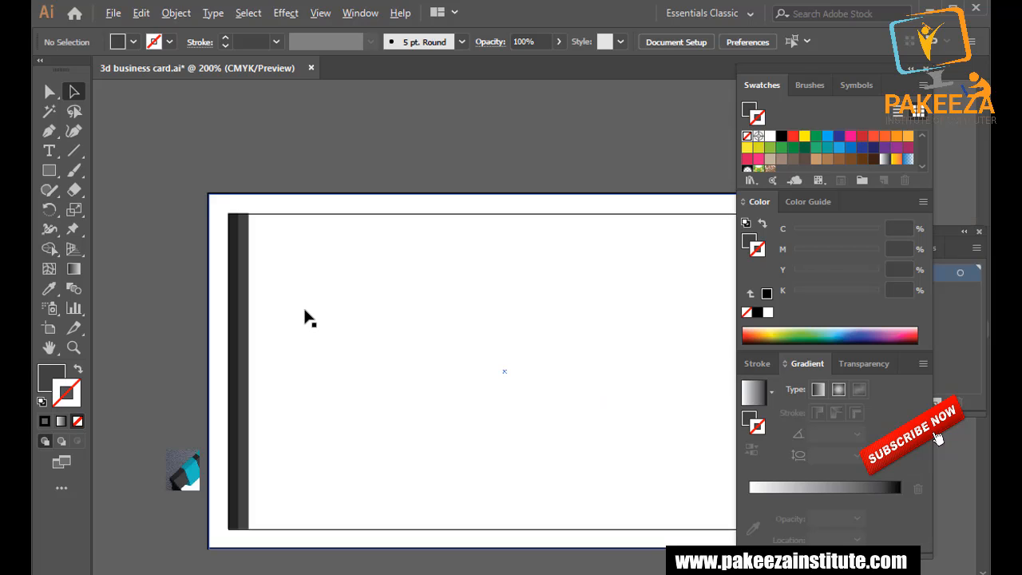
pyautogui.scroll(1, 305, 313)
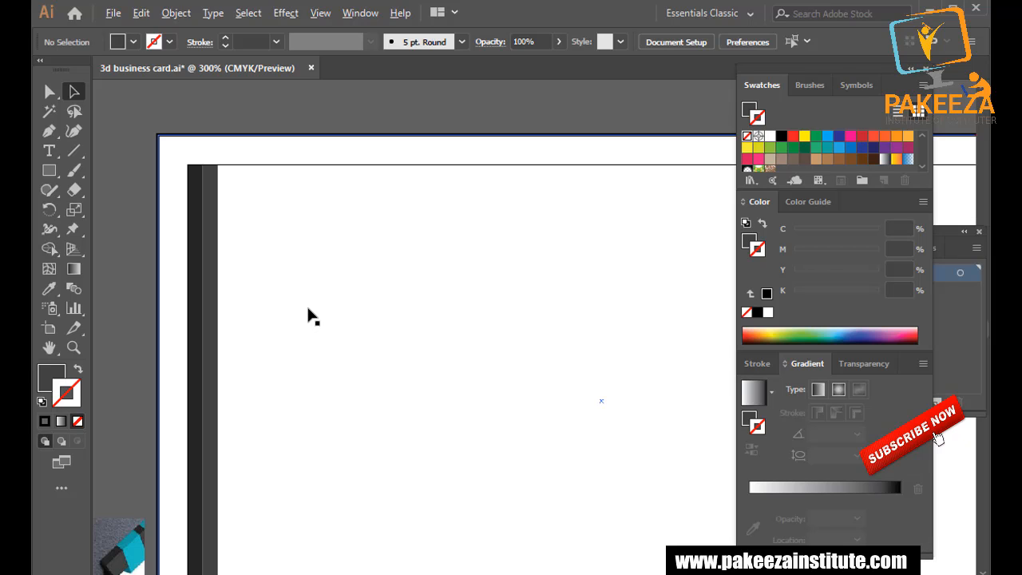
pyautogui.scroll(1, 250, 235)
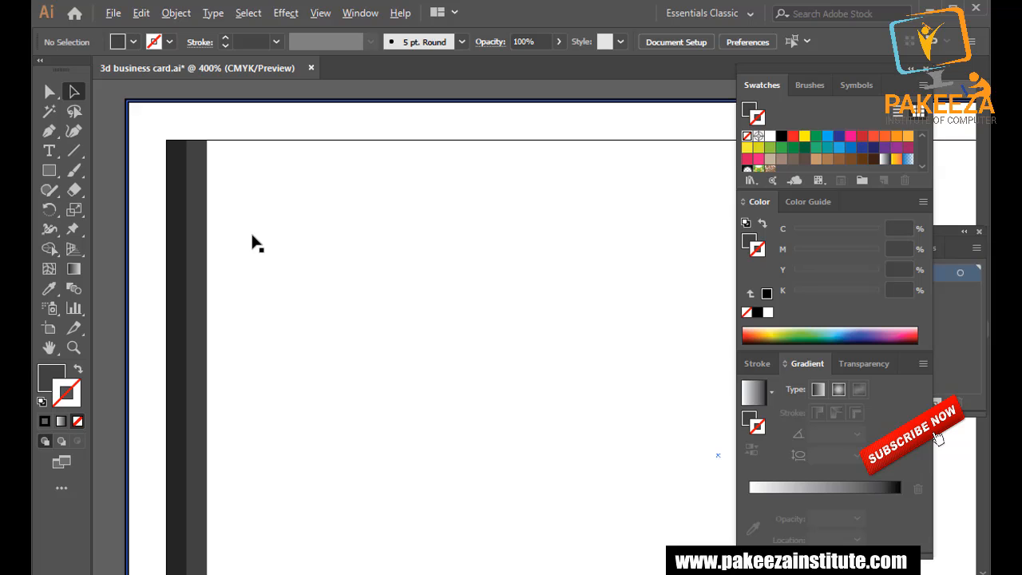
# Select the inner strip's two right corner points and nudge its right edge left.
pyautogui.click(186, 171)
pyautogui.press('v')
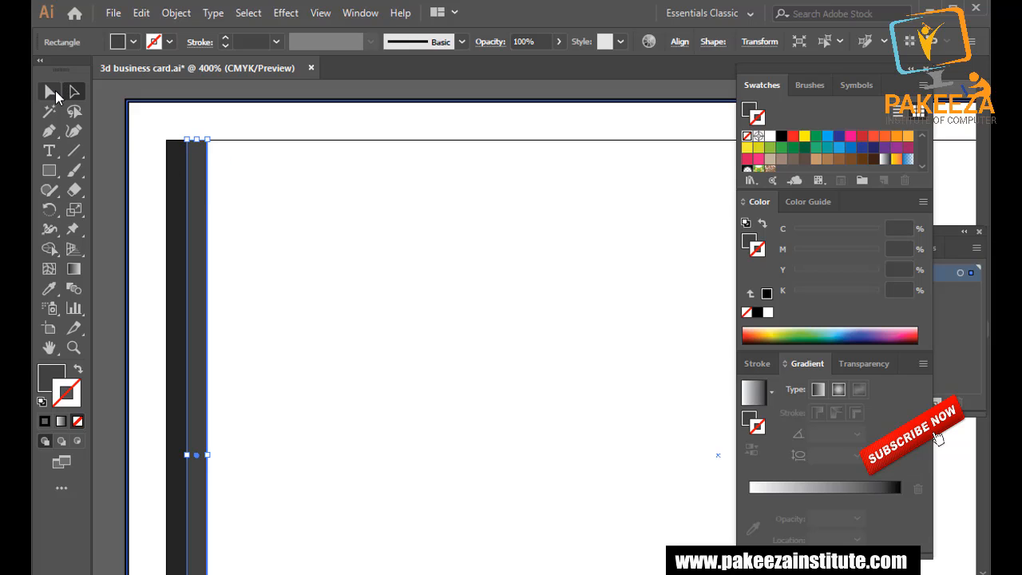
pyautogui.click(207, 142)
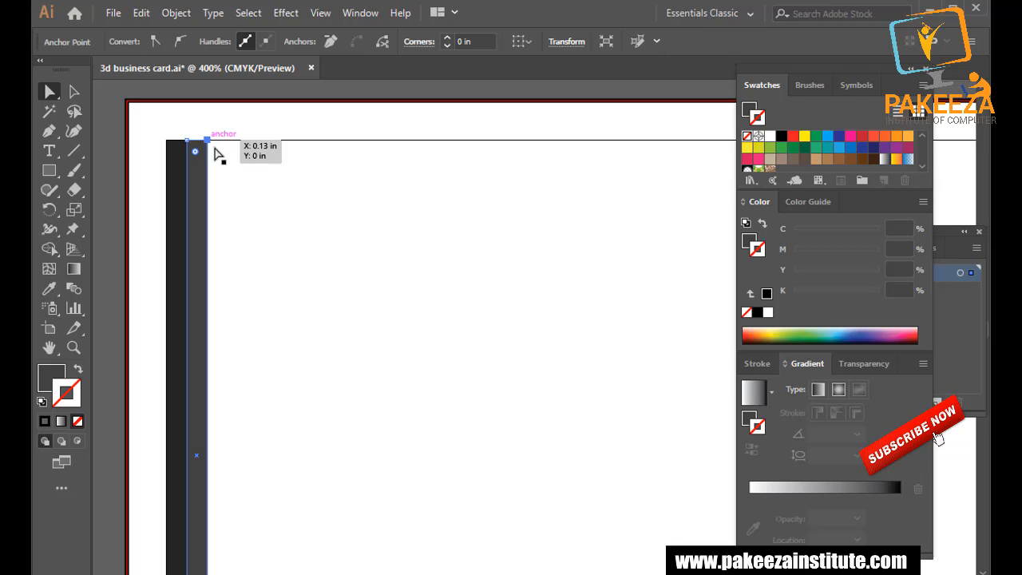
pyautogui.scroll(-1, 218, 164)
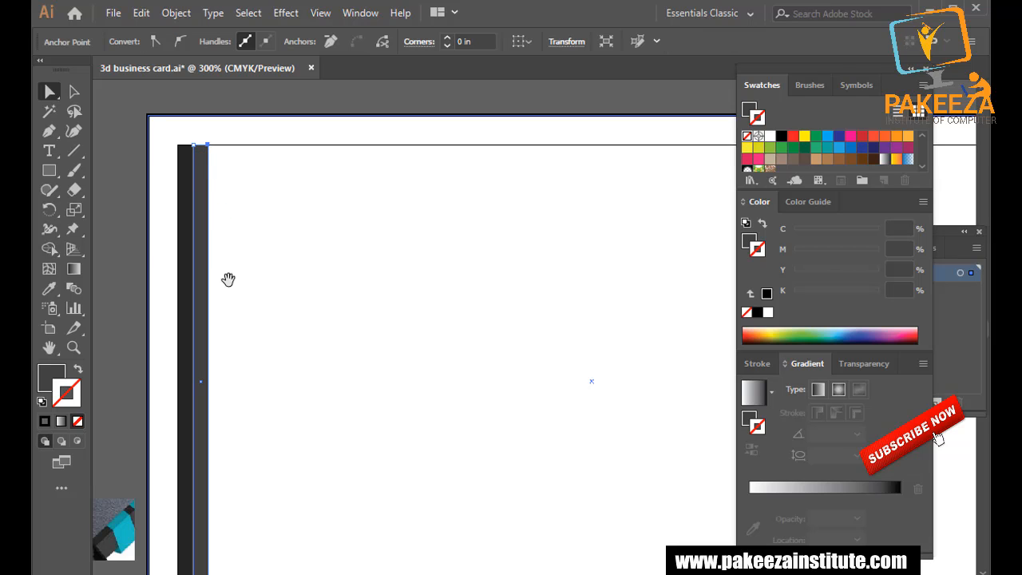
pyautogui.scroll(-4, 230, 240)
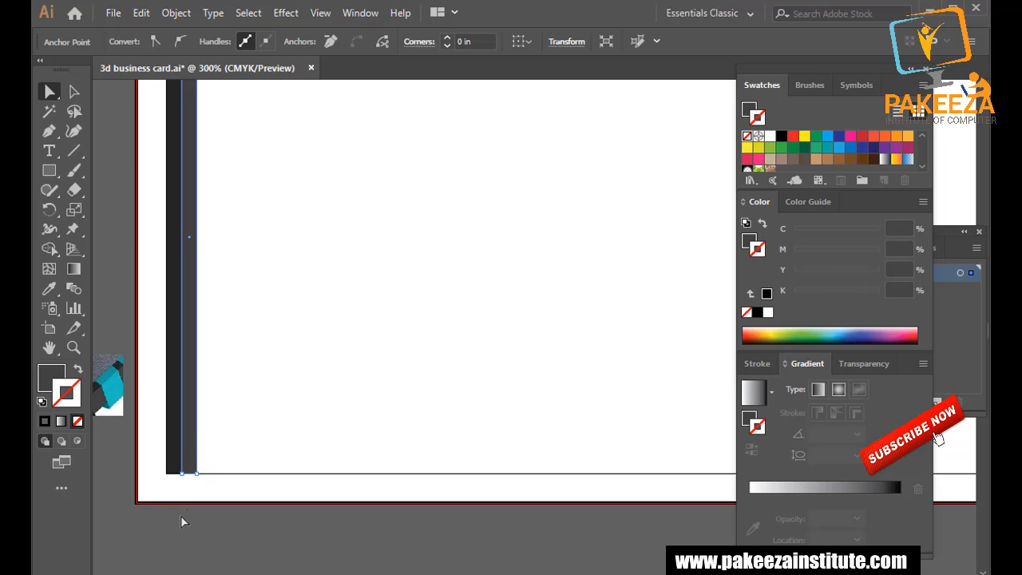
pyautogui.keyDown('shift'); pyautogui.click(197, 474); pyautogui.keyUp('shift')
pyautogui.press('Left')
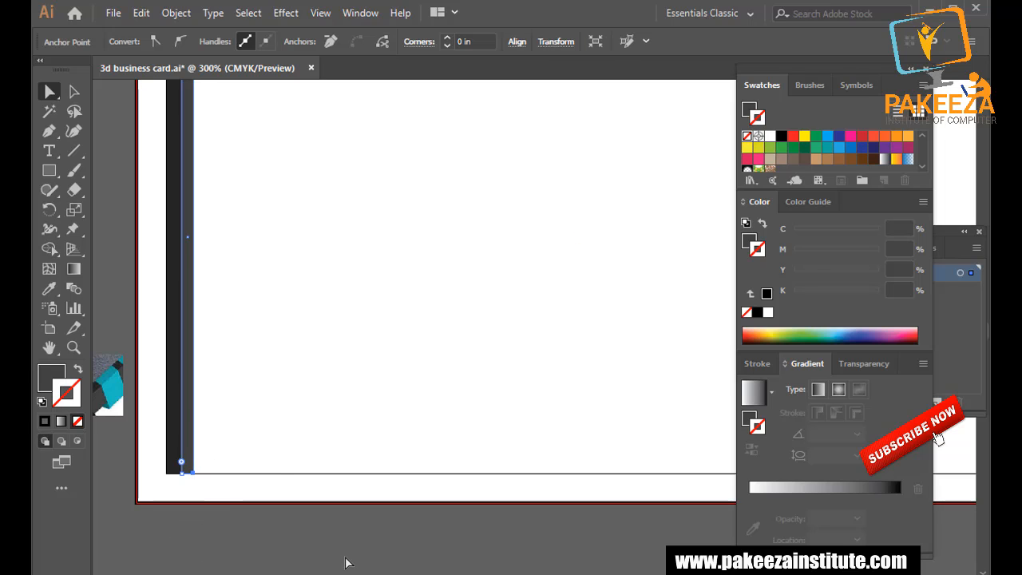
# Undo the nudge to restore the strip width and save the file.
pyautogui.click(74, 91)
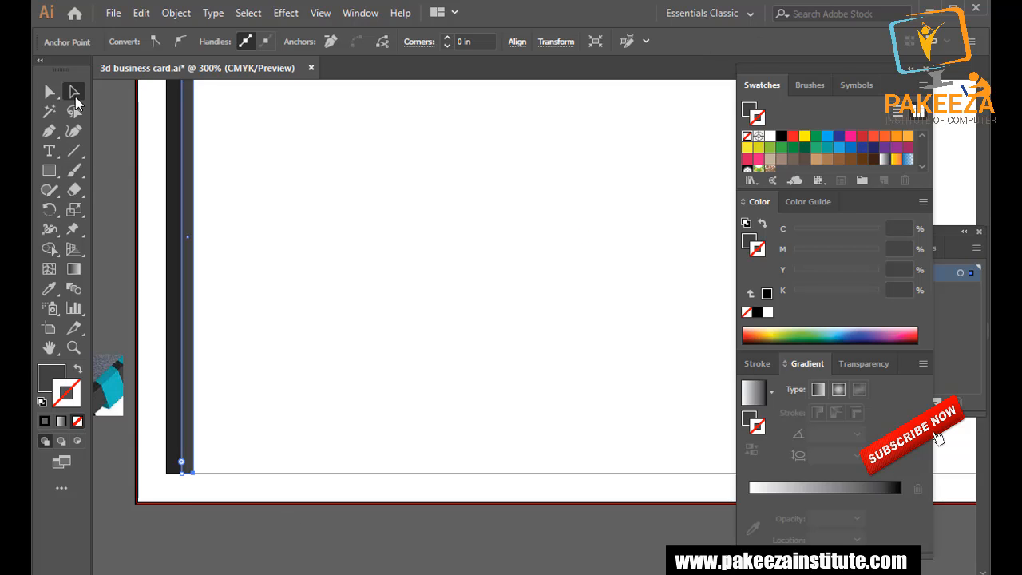
pyautogui.click(206, 528)
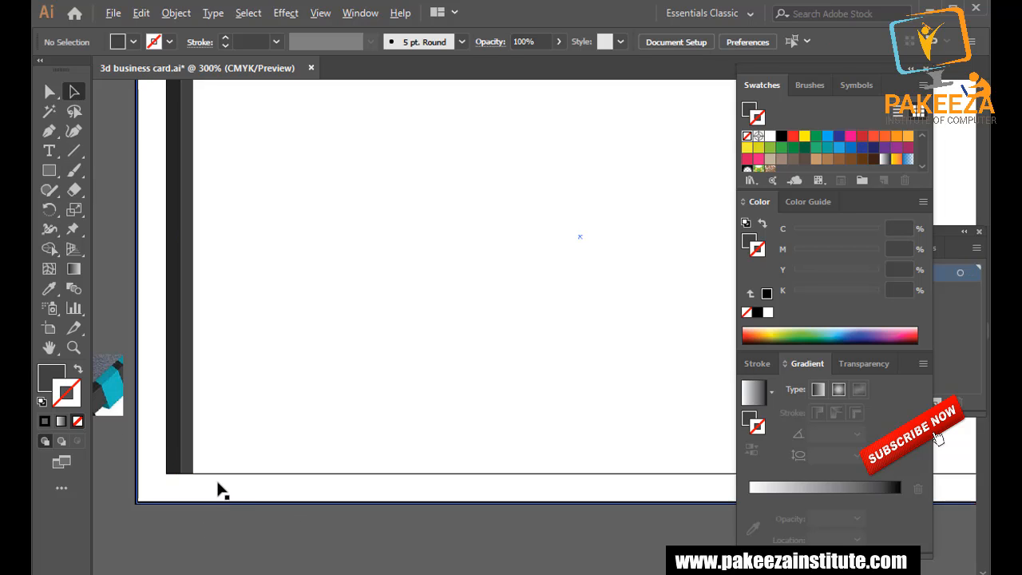
pyautogui.scroll(-1, 219, 488)
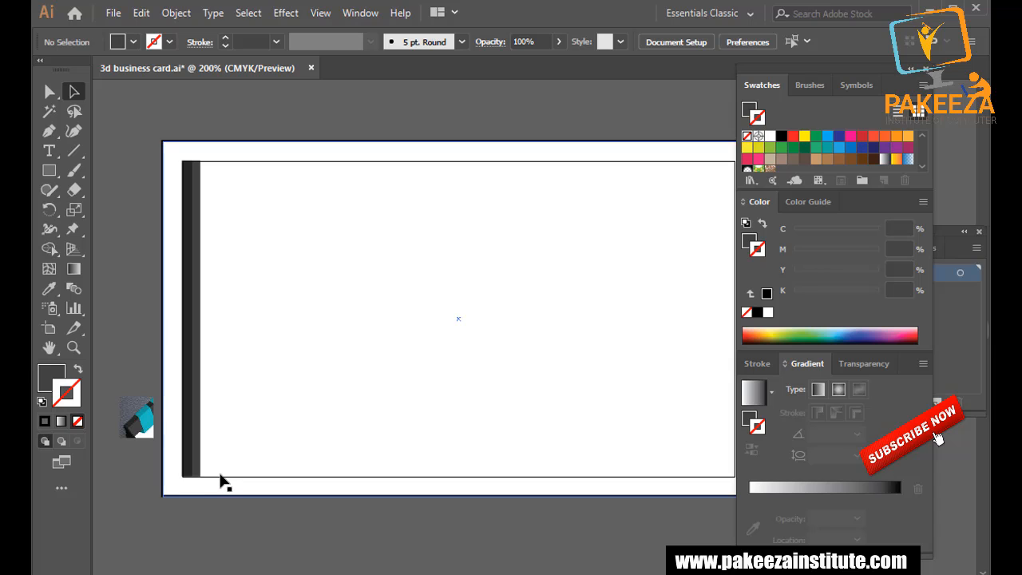
pyautogui.scroll(1, 225, 476)
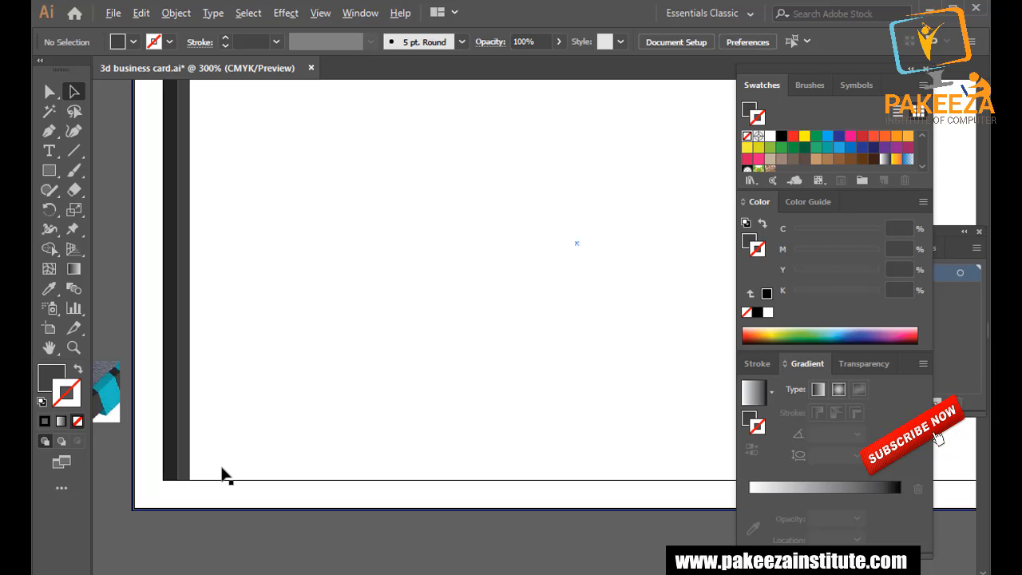
pyautogui.hotkey('ctrl', 'z')
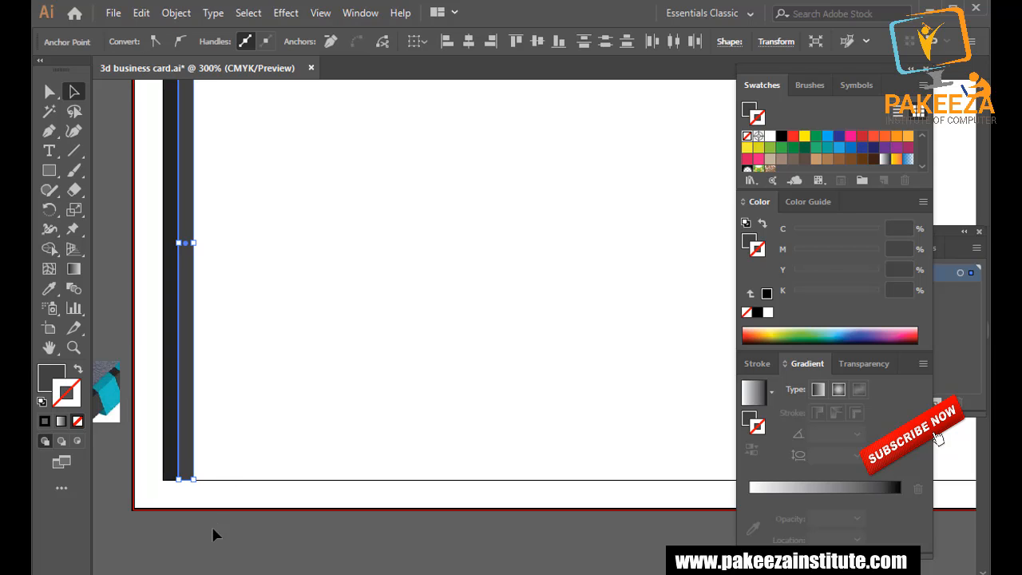
pyautogui.click(213, 529)
pyautogui.scroll(-1, 213, 527)
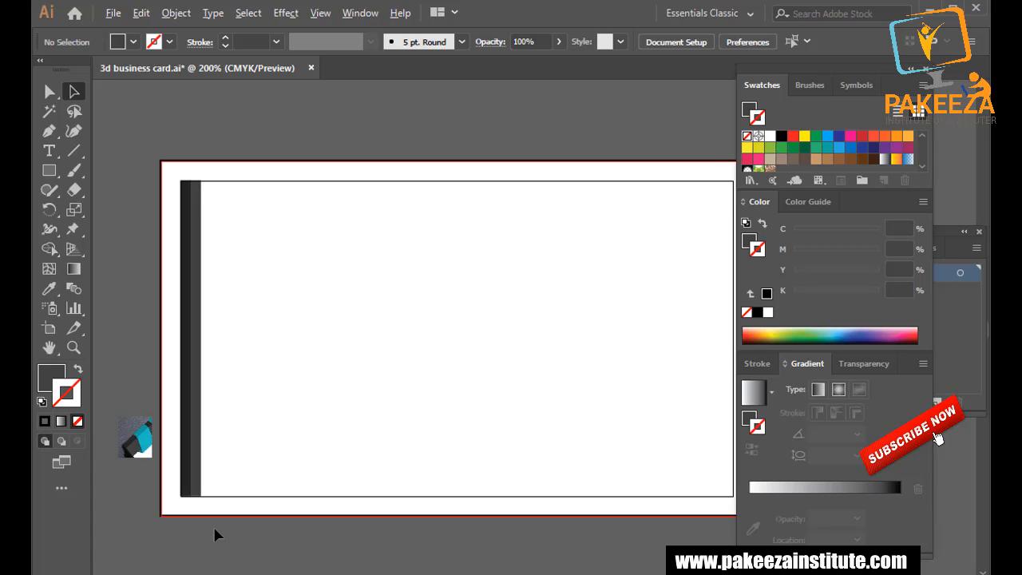
pyautogui.hotkey('ctrl', 's')
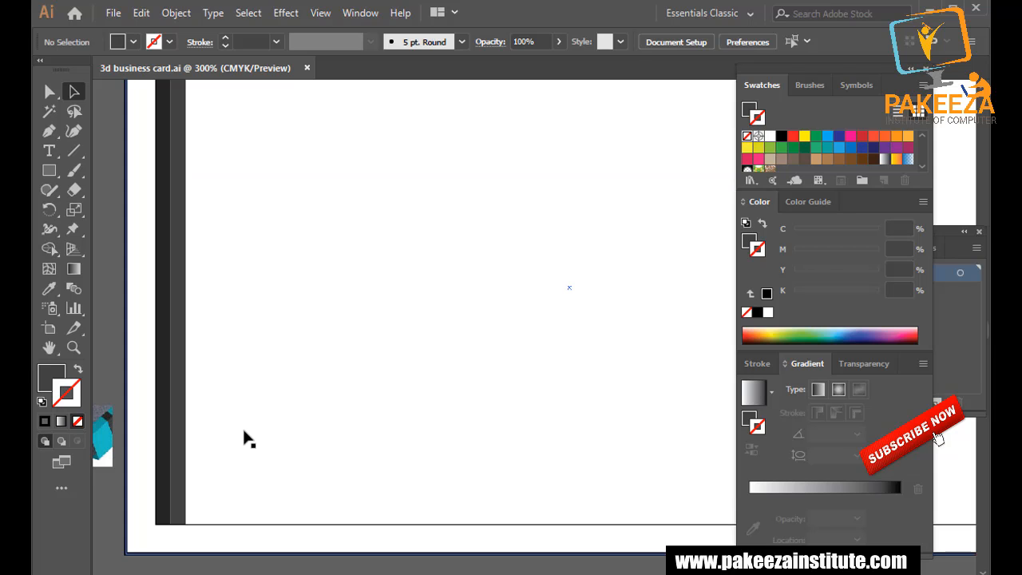
pyautogui.keyDown('alt'); pyautogui.scroll(-1, 242, 422); pyautogui.keyUp('alt')
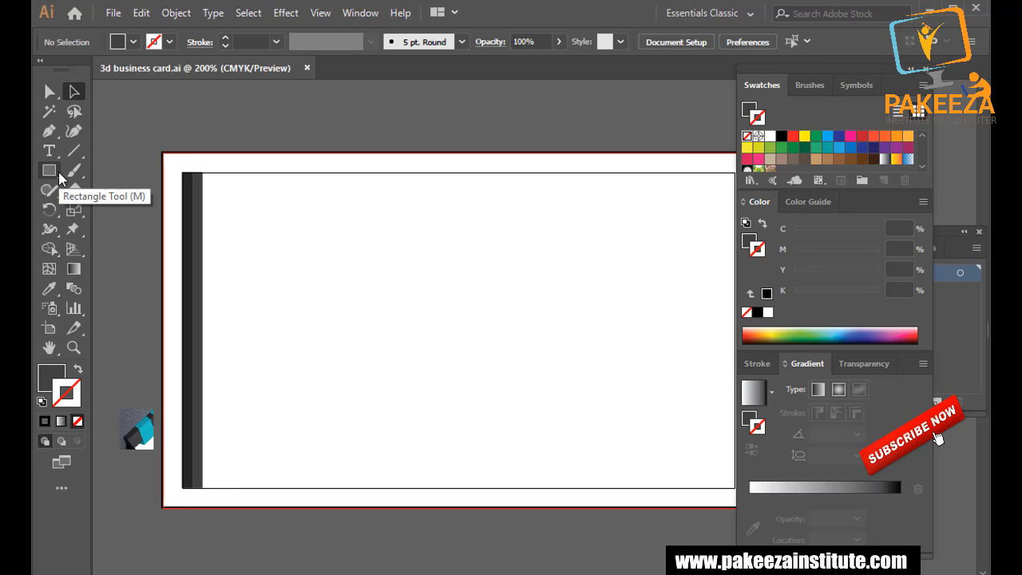
# Pen-draw a closed four-corner rectangular tab over the outer dark strip.
pyautogui.click(49, 131)
pyautogui.keyDown('alt'); pyautogui.scroll(1, 180, 209); pyautogui.keyUp('alt')
pyautogui.keyDown('alt'); pyautogui.scroll(1, 181, 209); pyautogui.keyUp('alt')
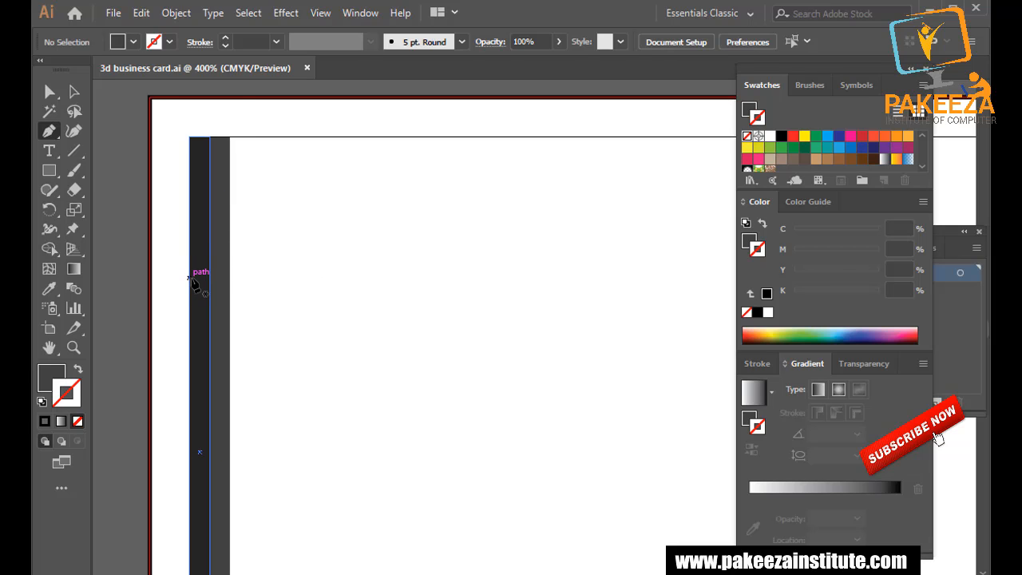
pyautogui.scroll(2, 190, 279)
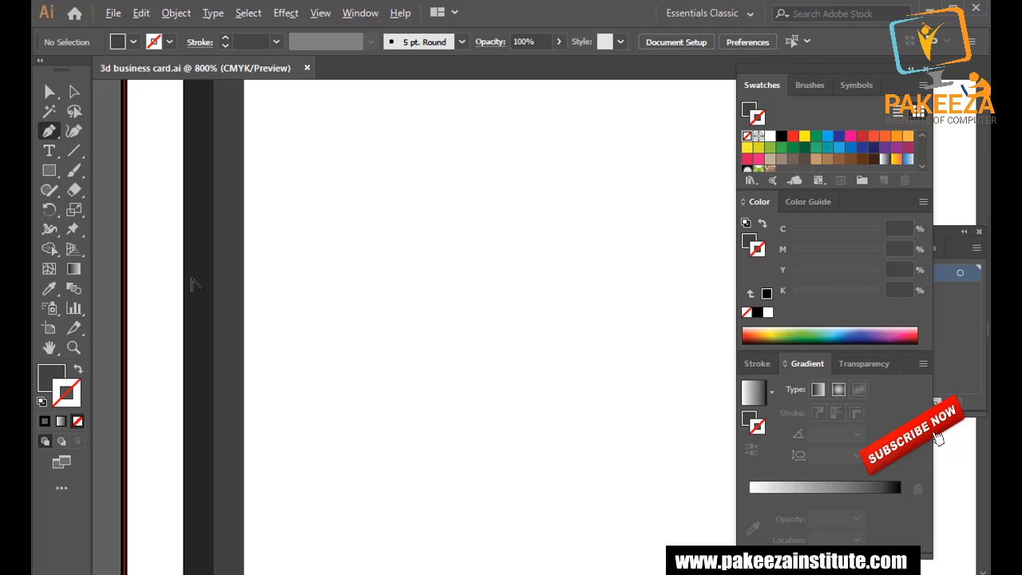
pyautogui.click(180, 232)
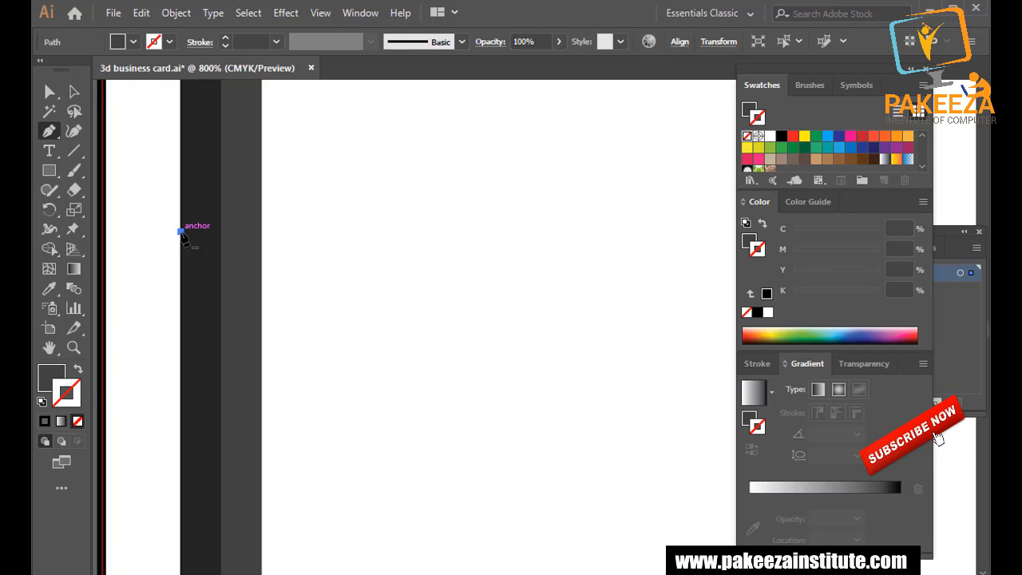
pyautogui.click(221, 233)
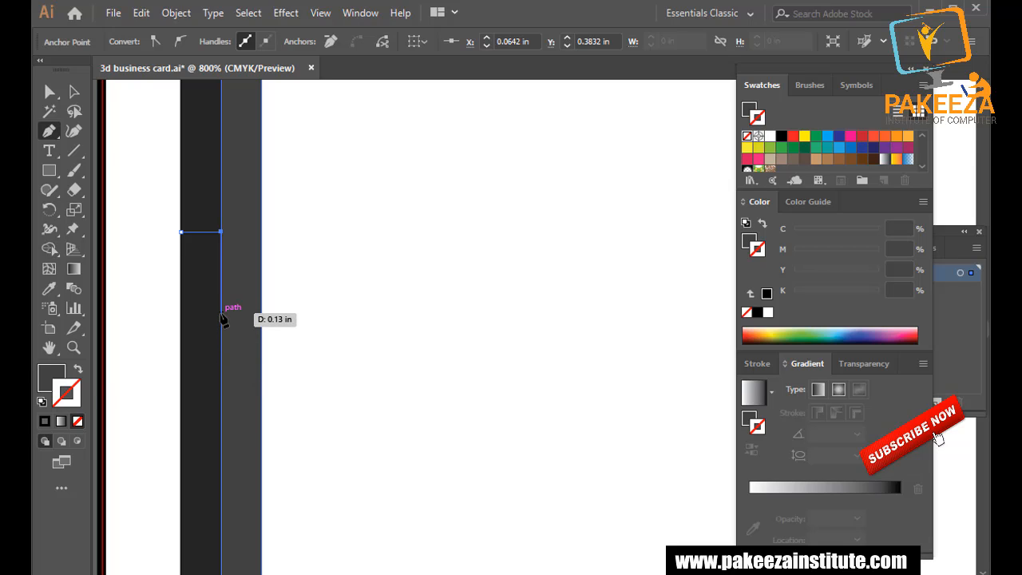
pyautogui.click(222, 365)
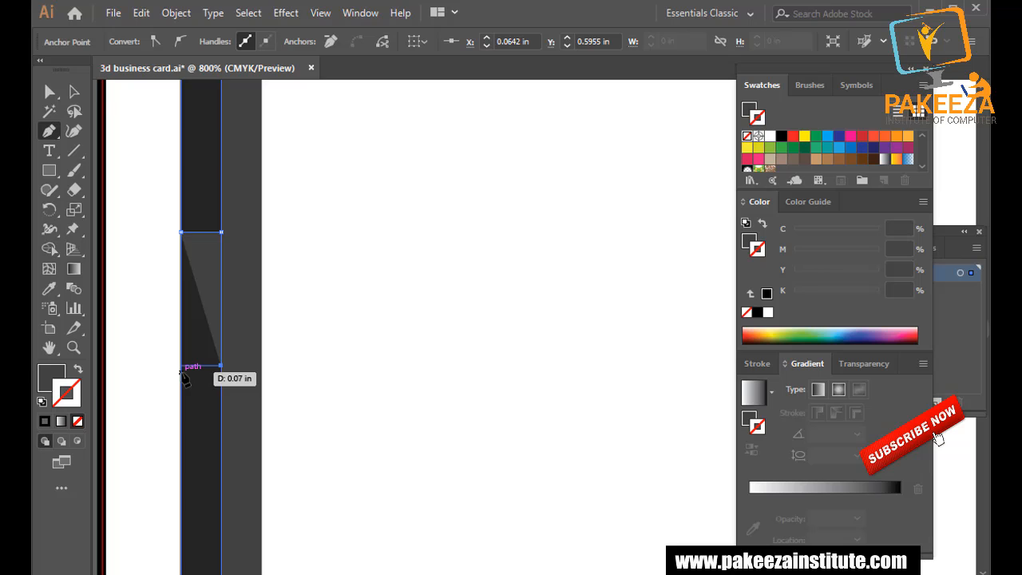
pyautogui.click(182, 365)
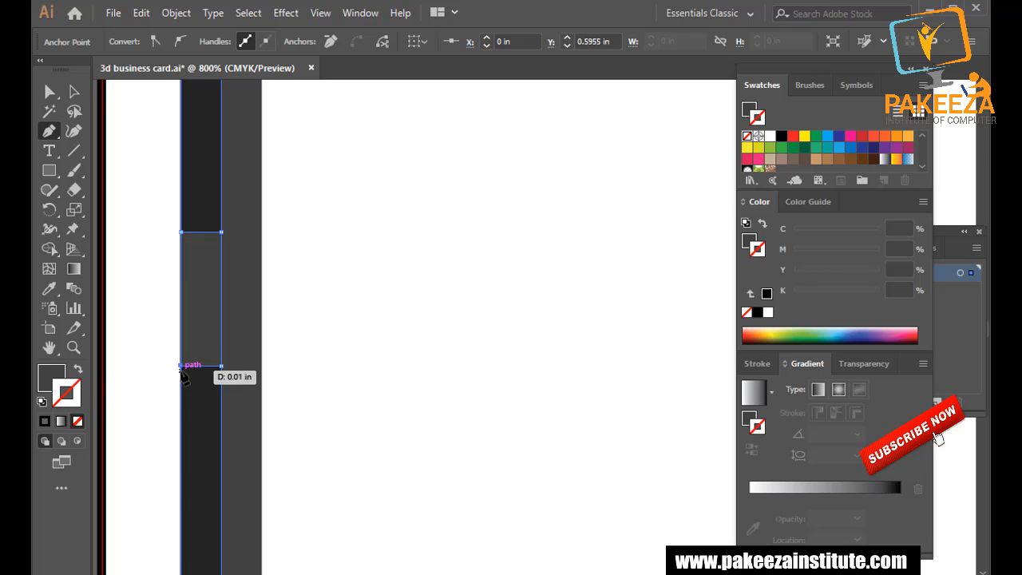
pyautogui.click(183, 232)
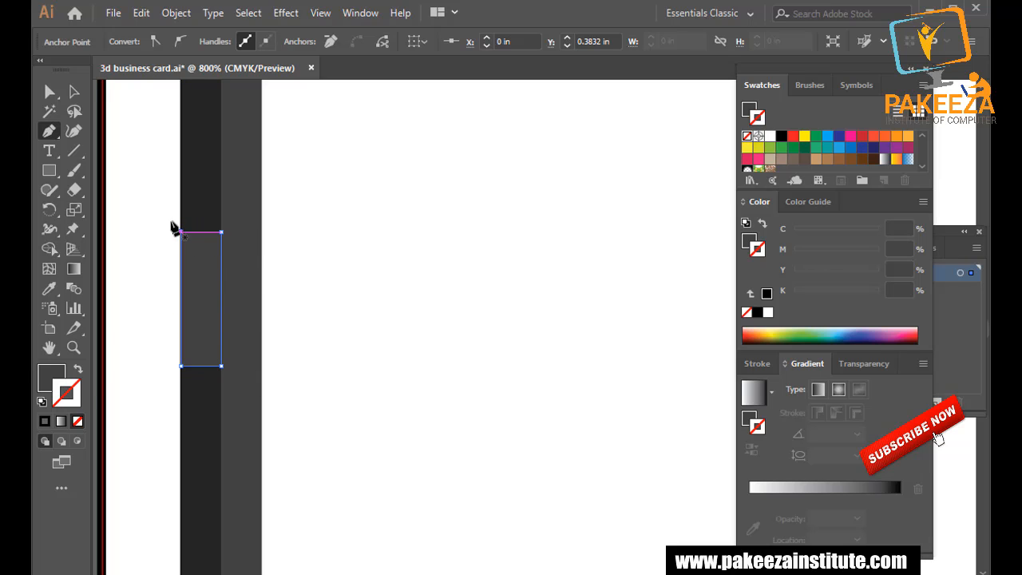
# Drag the tab's bottom edge further down the strip to lengthen it.
pyautogui.scroll(-3, 140, 281)
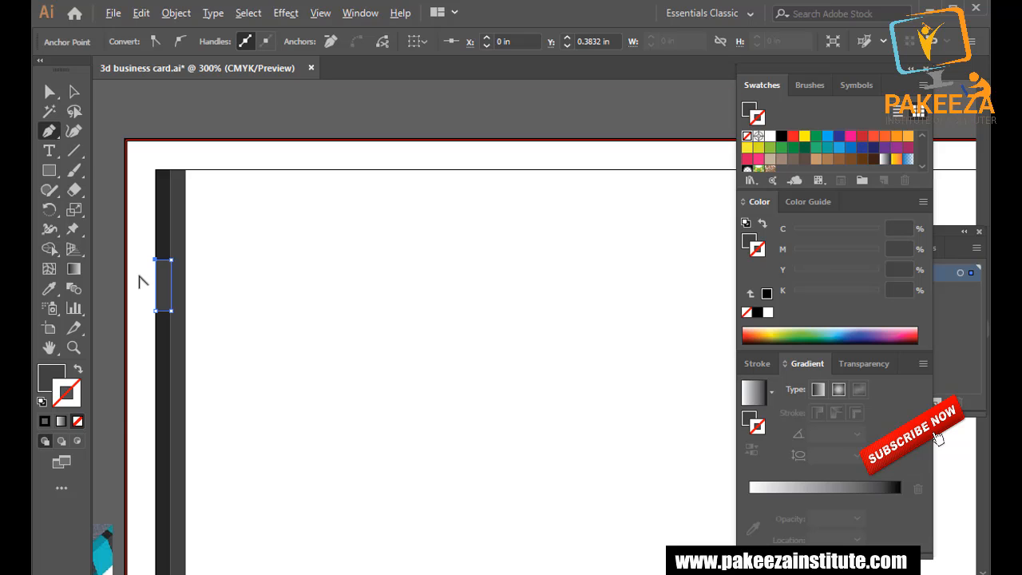
pyautogui.scroll(-1, 140, 282)
pyautogui.scroll(3, 139, 281)
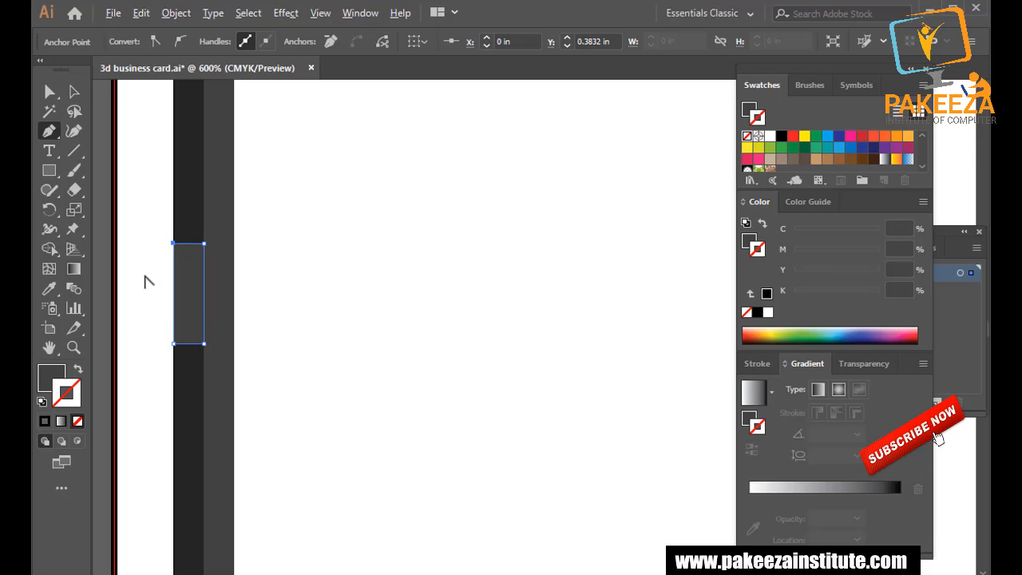
pyautogui.press('a')
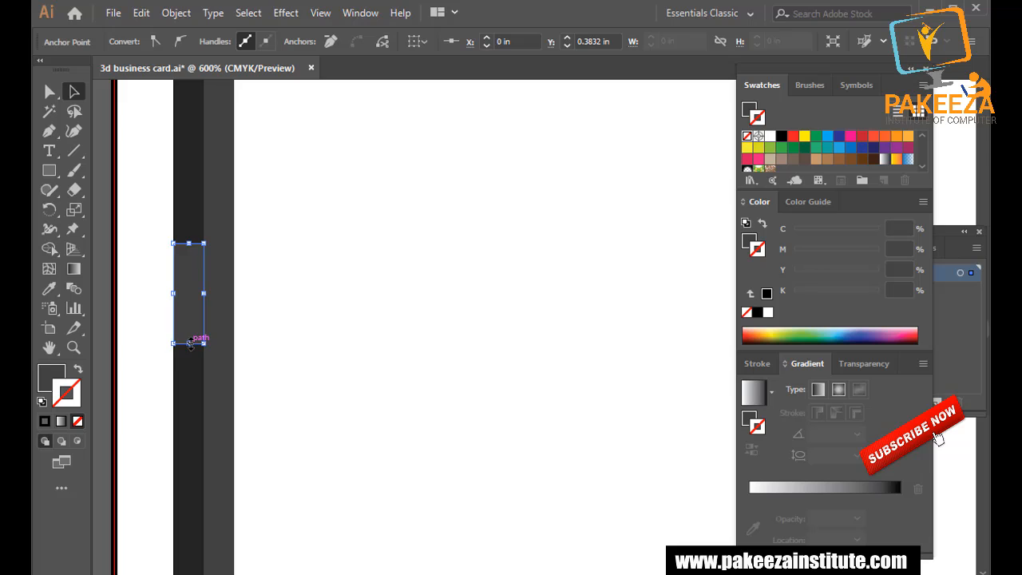
pyautogui.moveTo(189, 343); pyautogui.dragTo(192, 392)
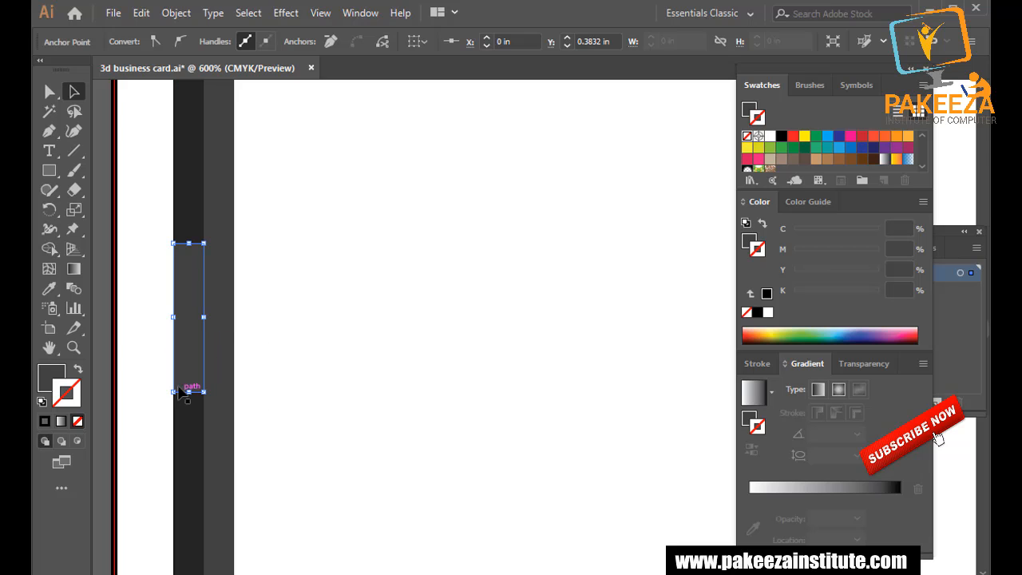
# Fill the pen-drawn tab with teal sampled from the reference thumbnail.
pyautogui.click(138, 326)
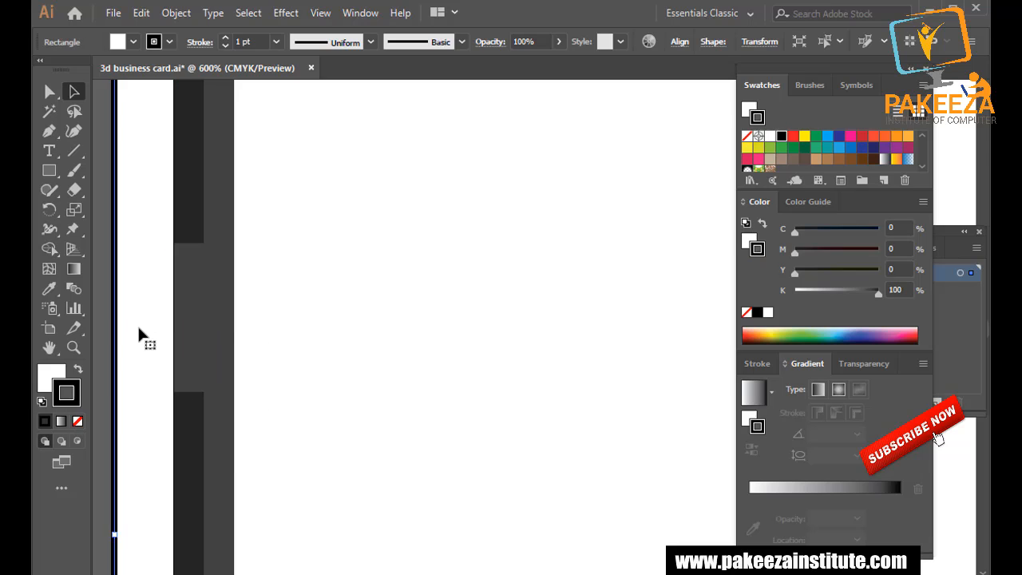
pyautogui.scroll(-1, 137, 324)
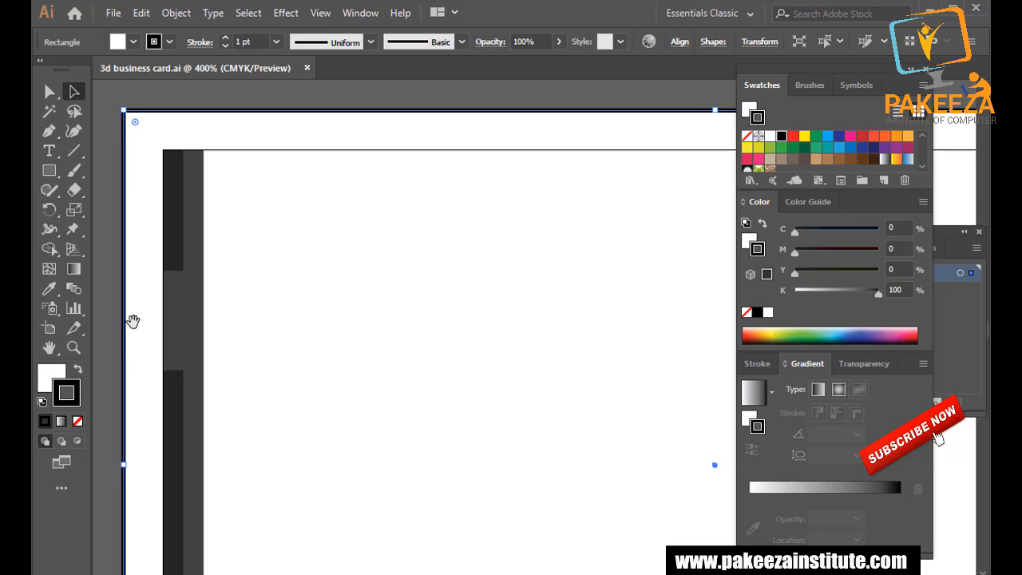
pyautogui.moveTo(132, 320); pyautogui.dragTo(193, 238)
pyautogui.click(240, 248)
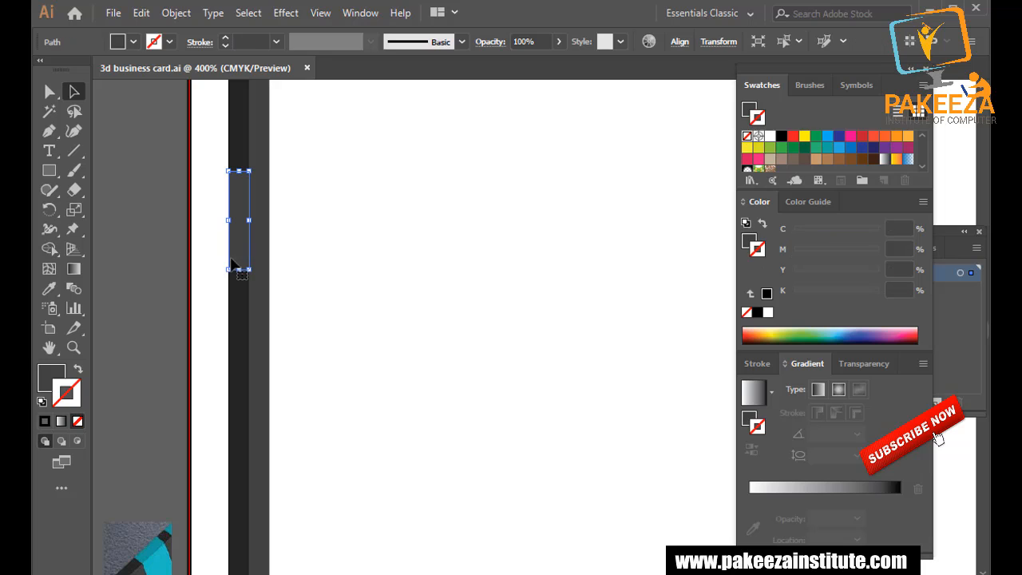
pyautogui.click(48, 289)
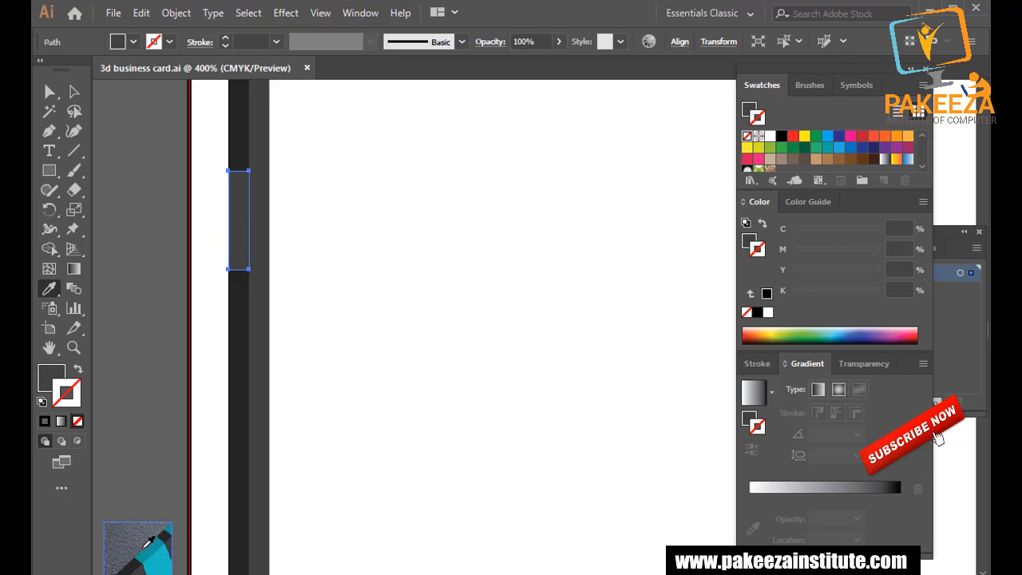
pyautogui.click(153, 548)
pyautogui.click(73, 91)
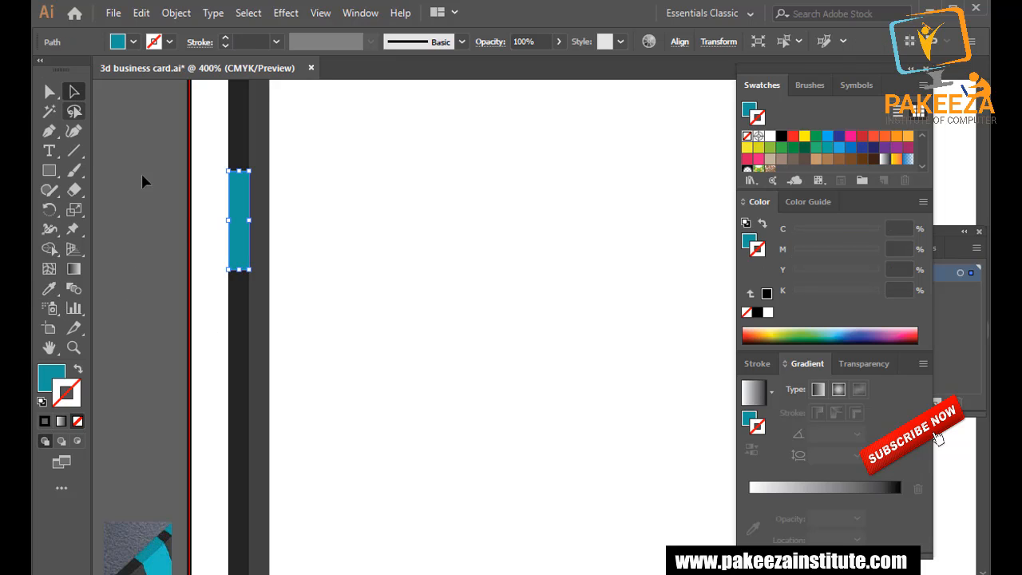
pyautogui.click(171, 212)
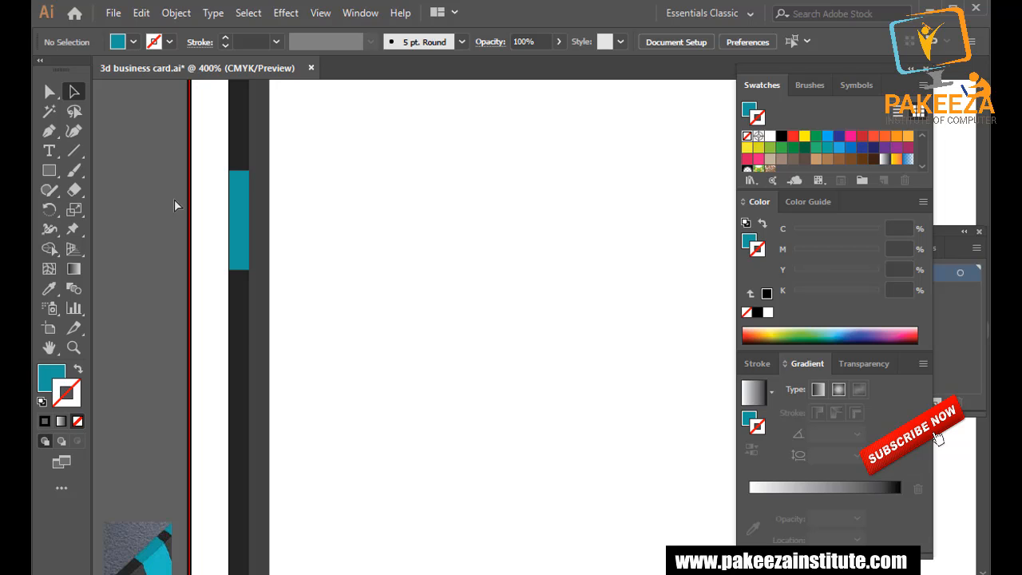
pyautogui.click(240, 327)
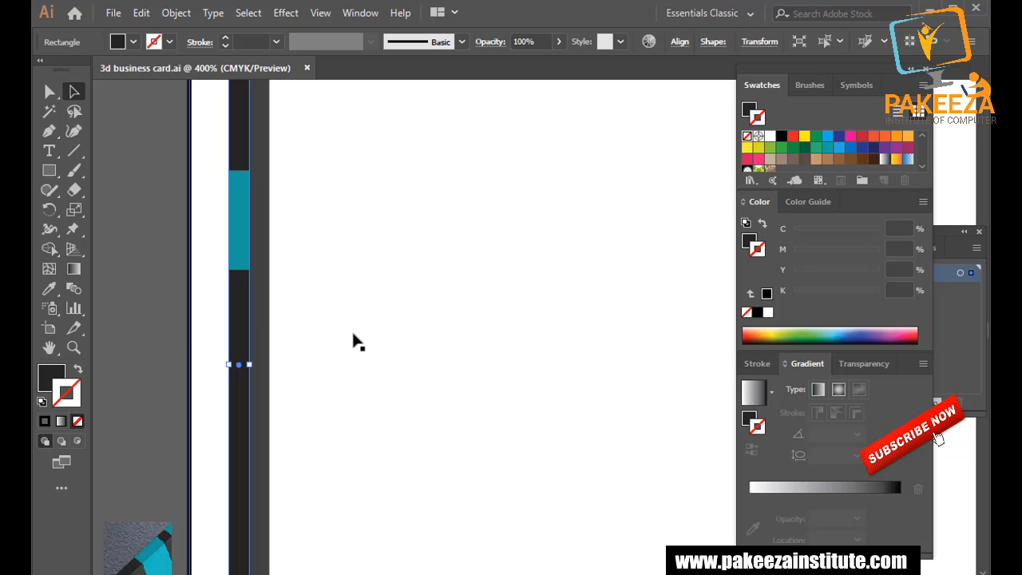
pyautogui.click(171, 239)
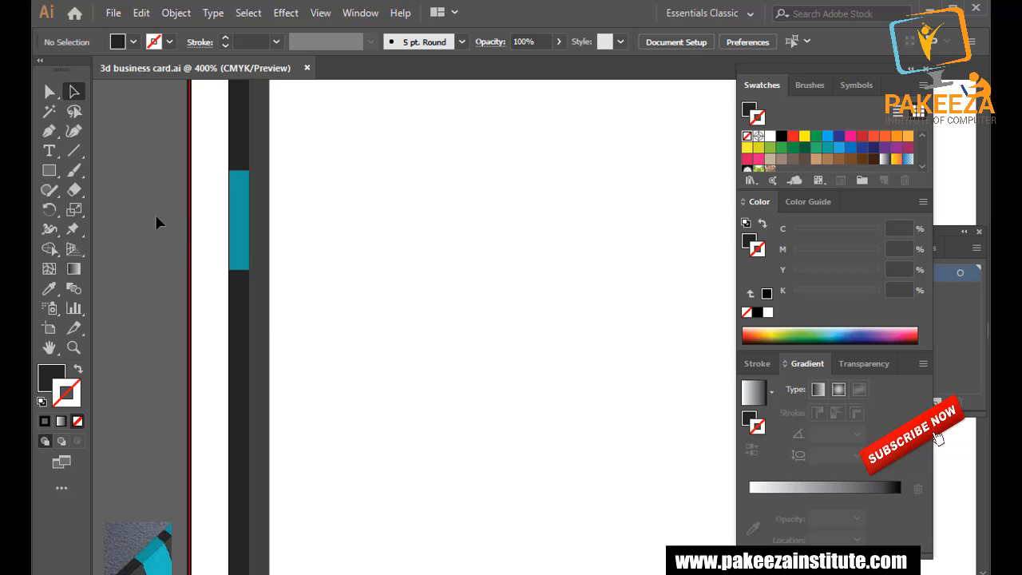
pyautogui.click(48, 131)
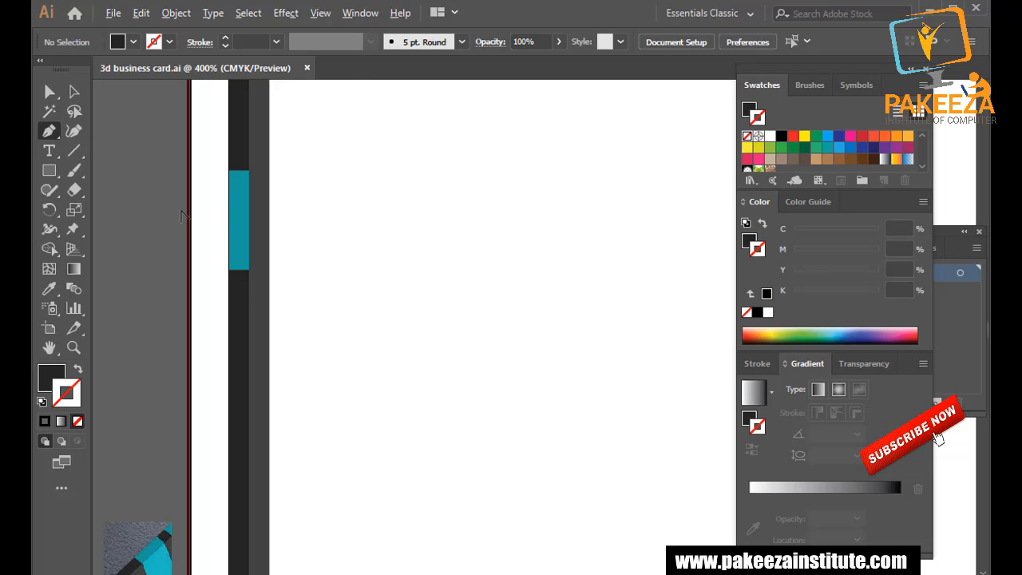
# Pen-draw a closed four-sided block beside the teal tab, matching its full height.
pyautogui.scroll(2, 173, 216)
pyautogui.click(320, 126)
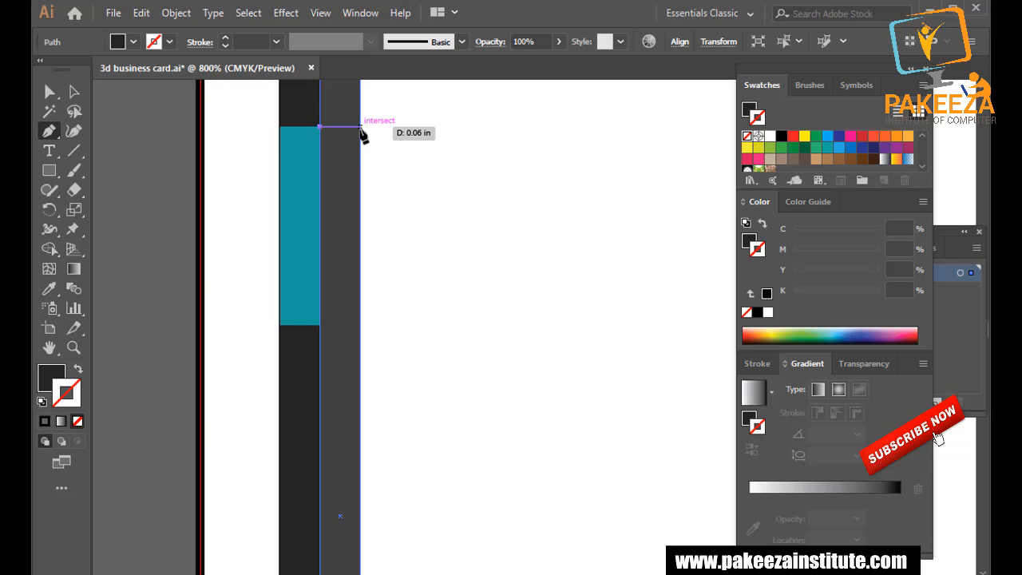
pyautogui.click(360, 126)
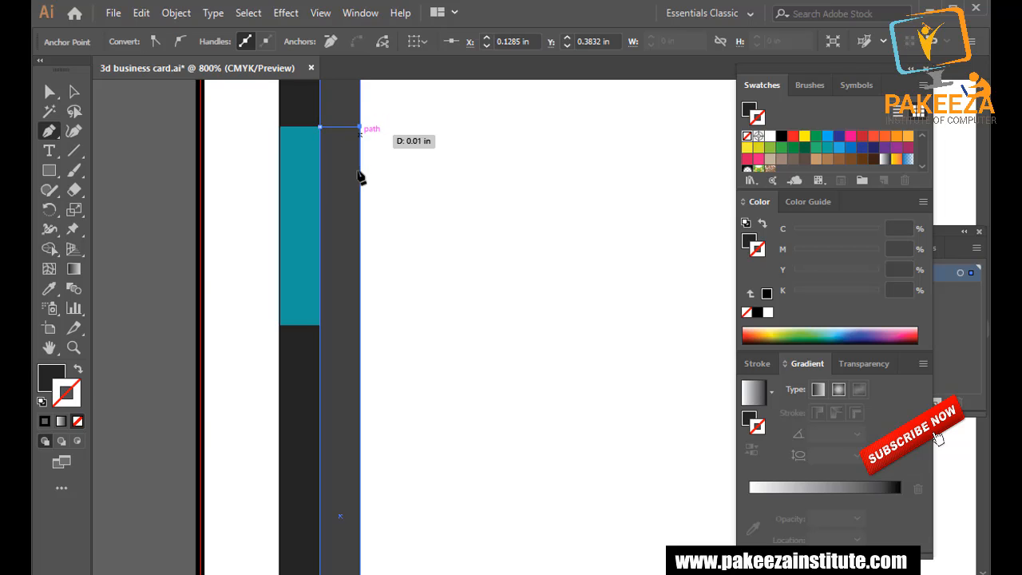
pyautogui.click(360, 326)
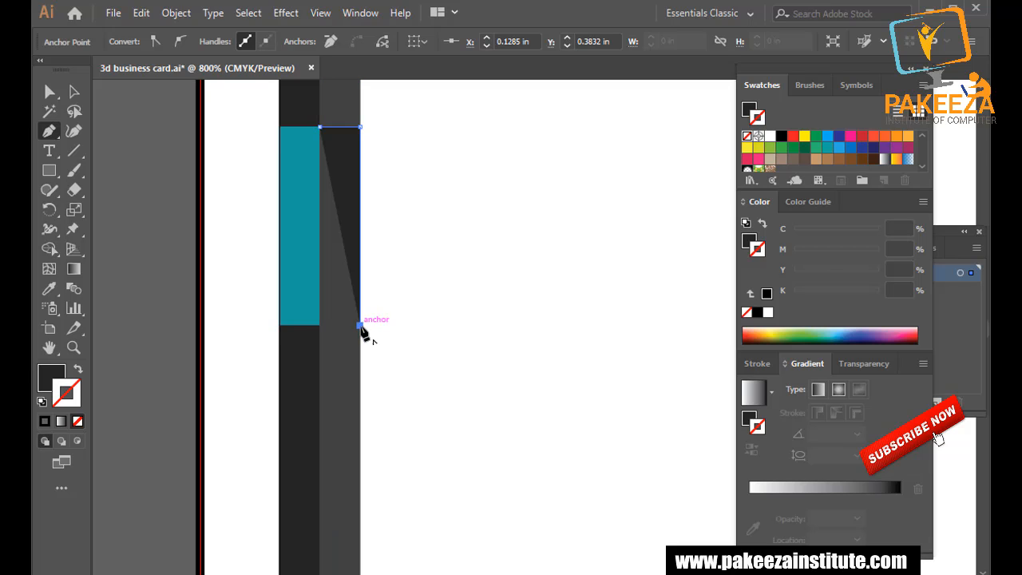
pyautogui.click(319, 326)
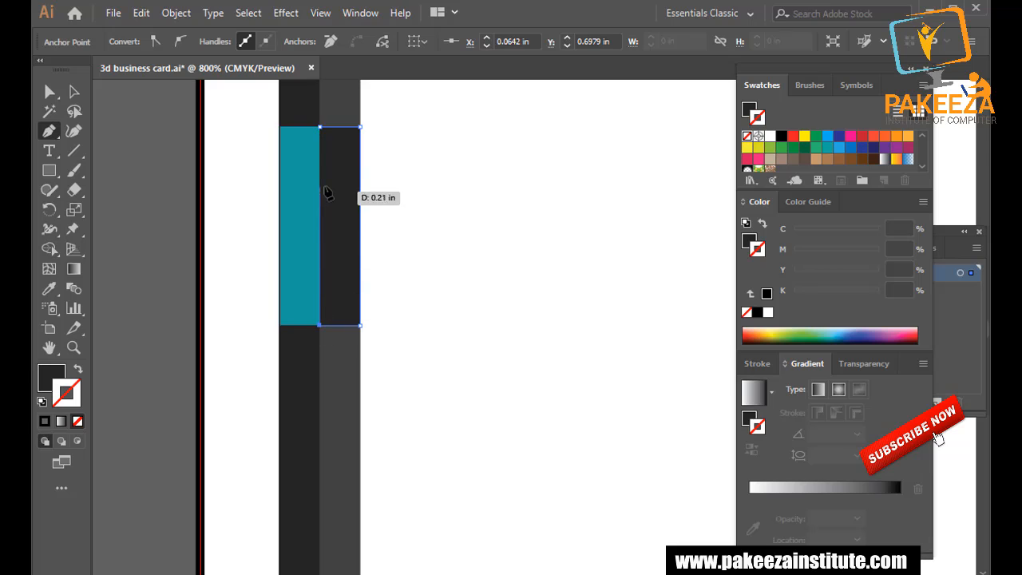
pyautogui.click(319, 126)
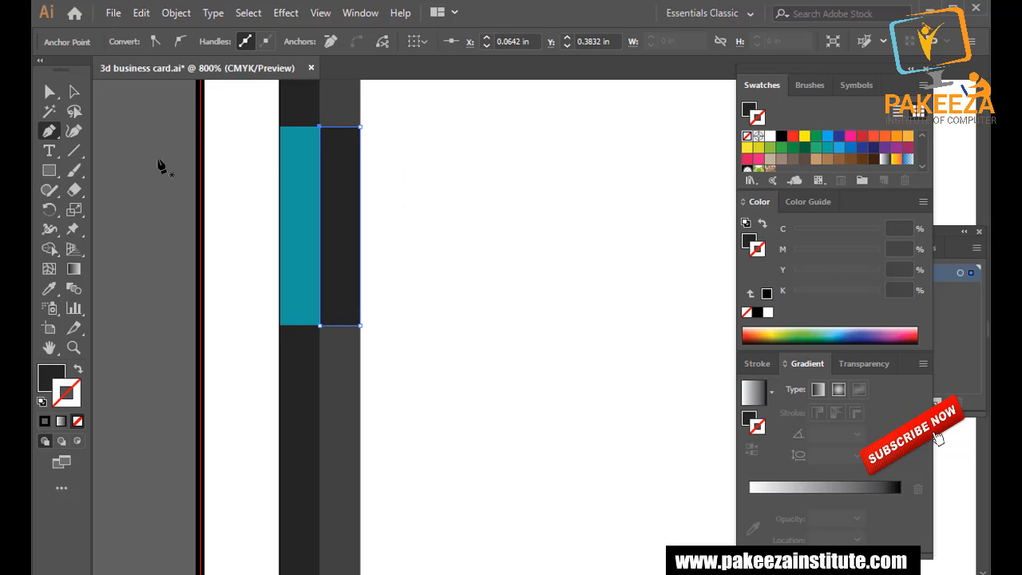
# Save the business card document.
pyautogui.hotkey('ctrl', 's')
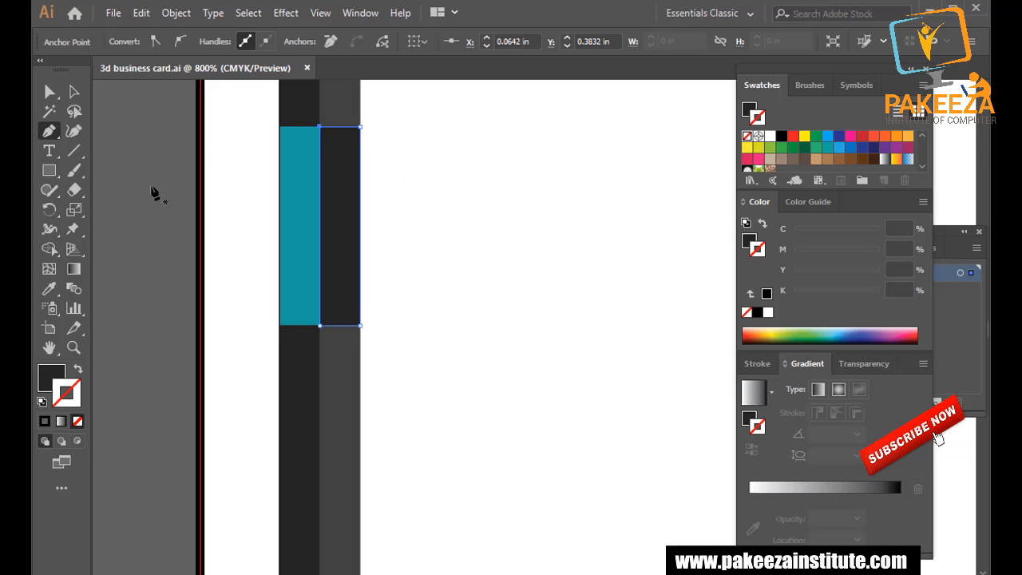
pyautogui.keyDown('alt'); pyautogui.scroll(-2, 152, 197); pyautogui.keyUp('alt')
pyautogui.scroll(1, 151, 198)
pyautogui.scroll(-1, 152, 197)
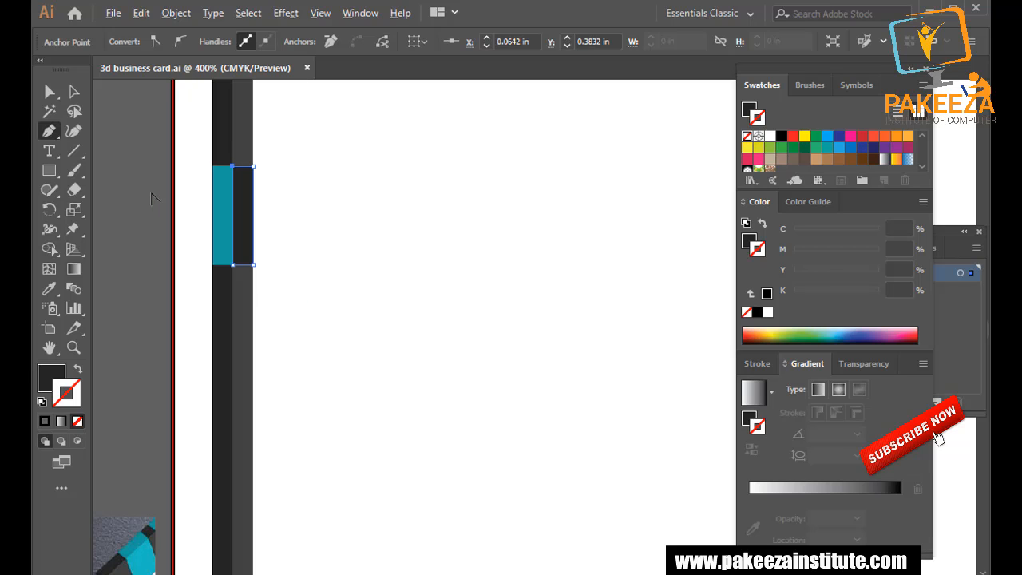
pyautogui.scroll(1, 152, 198)
# Drag the dark block's right edge outward past the inner strip, then save.
pyautogui.press('a')
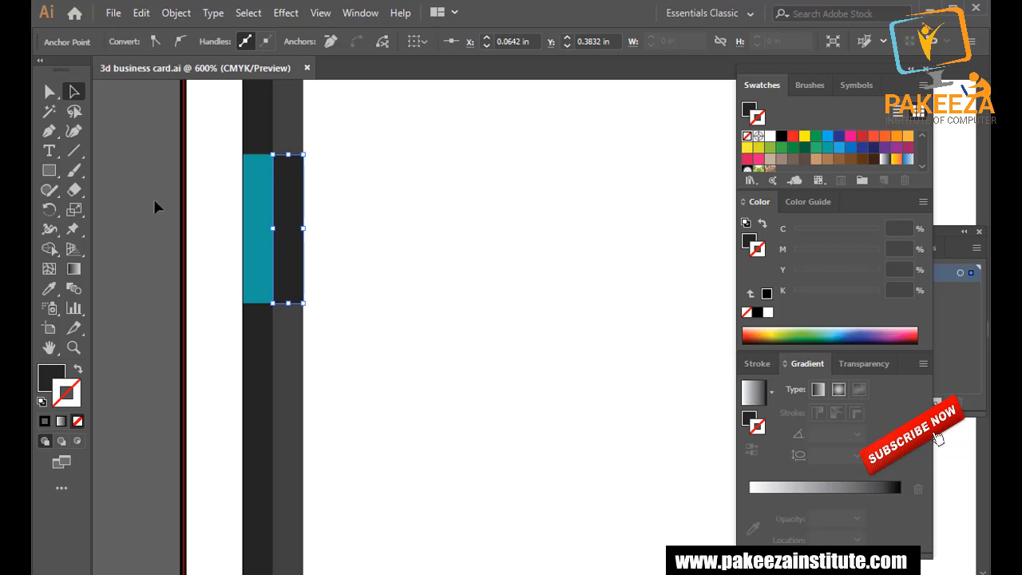
pyautogui.click(197, 198)
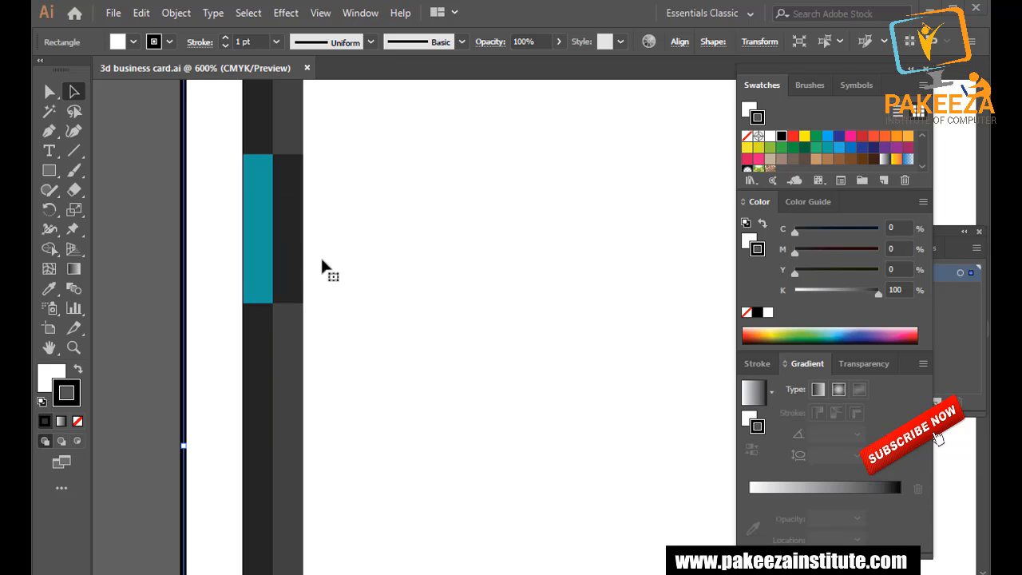
pyautogui.click(292, 227)
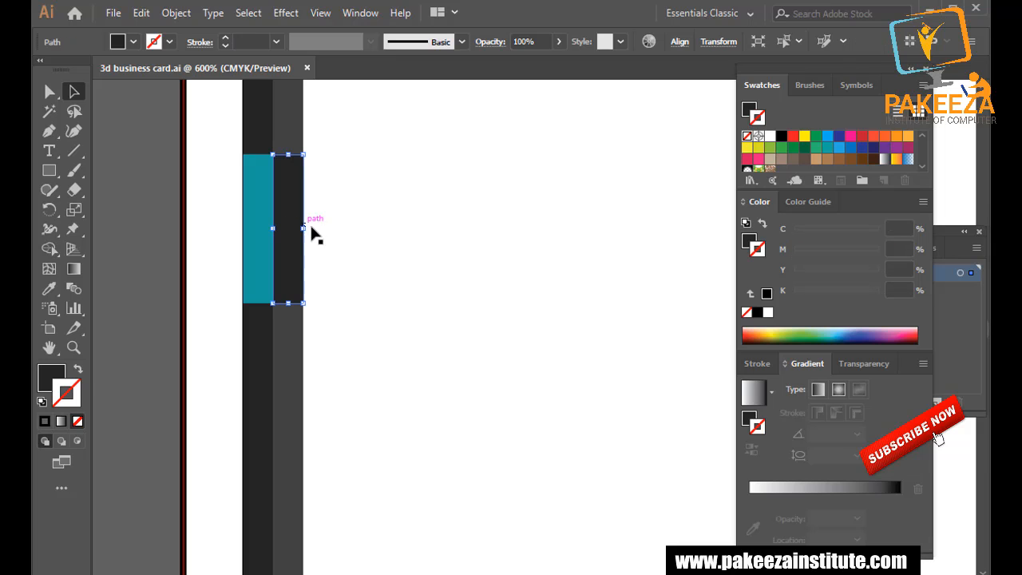
pyautogui.scroll(3, 313, 232)
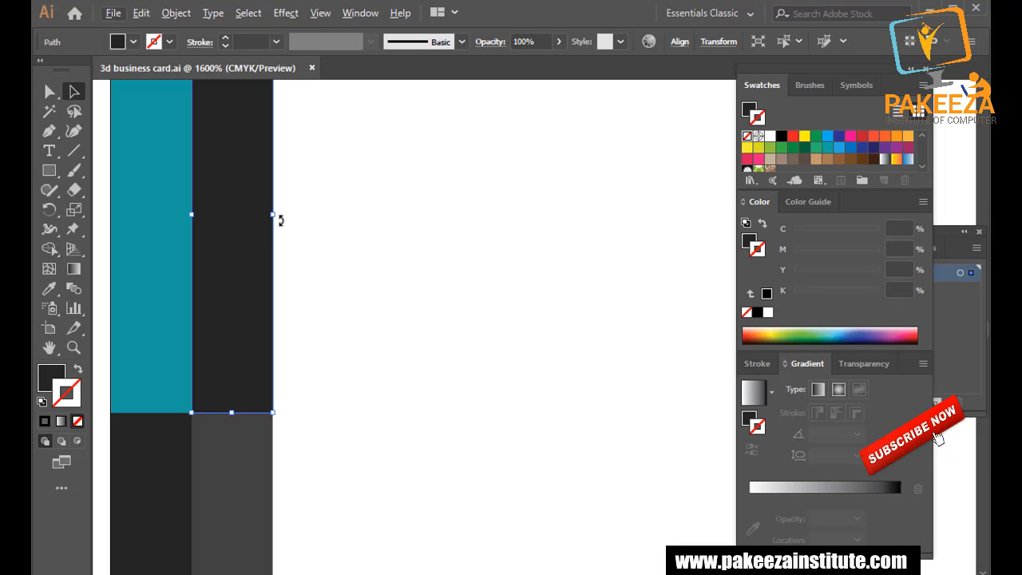
pyautogui.moveTo(281, 220); pyautogui.dragTo(306, 326)
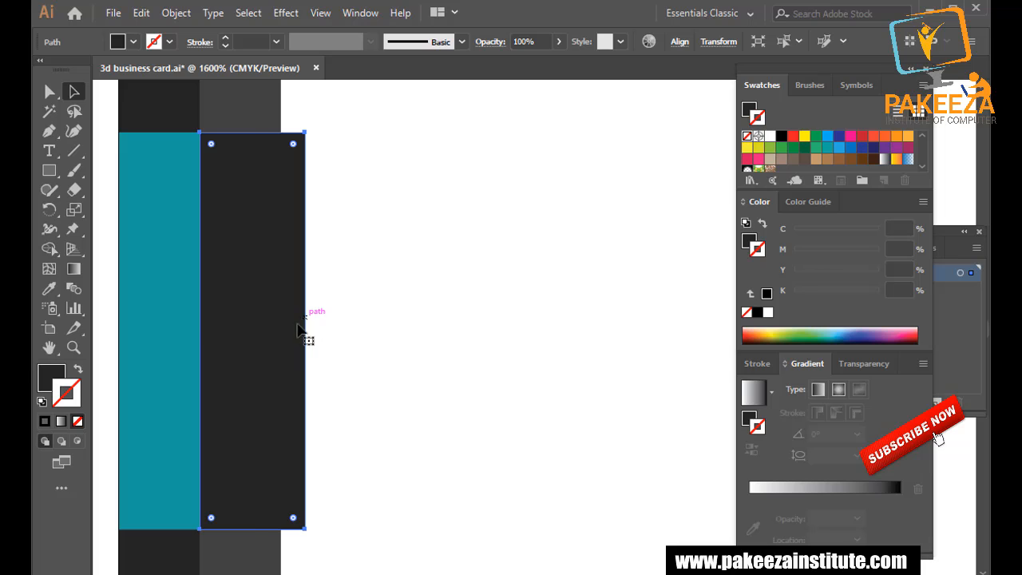
pyautogui.hotkey('ctrl', 's')
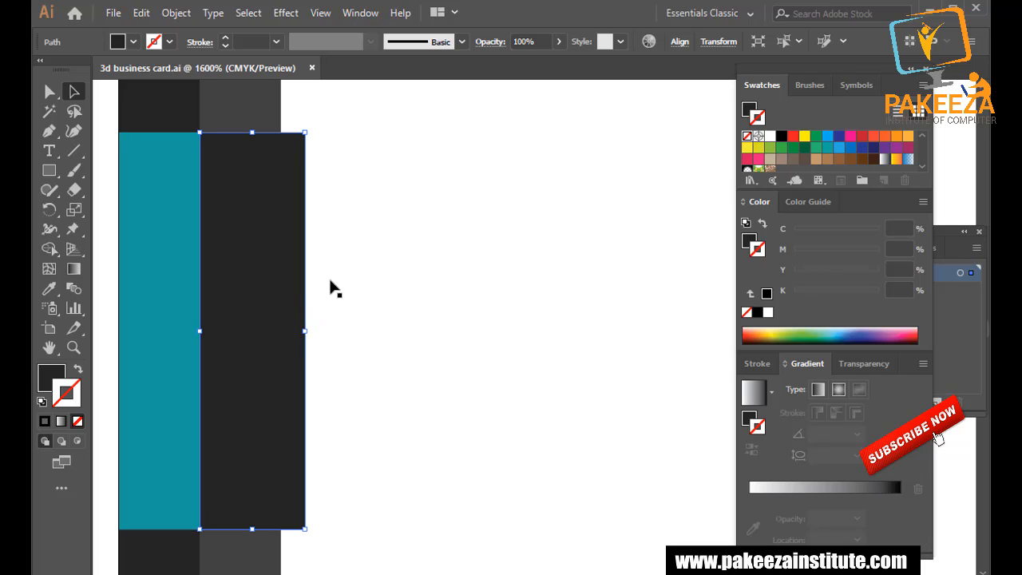
# Reselect the dark block and undo an accidental rotation.
pyautogui.click(391, 407)
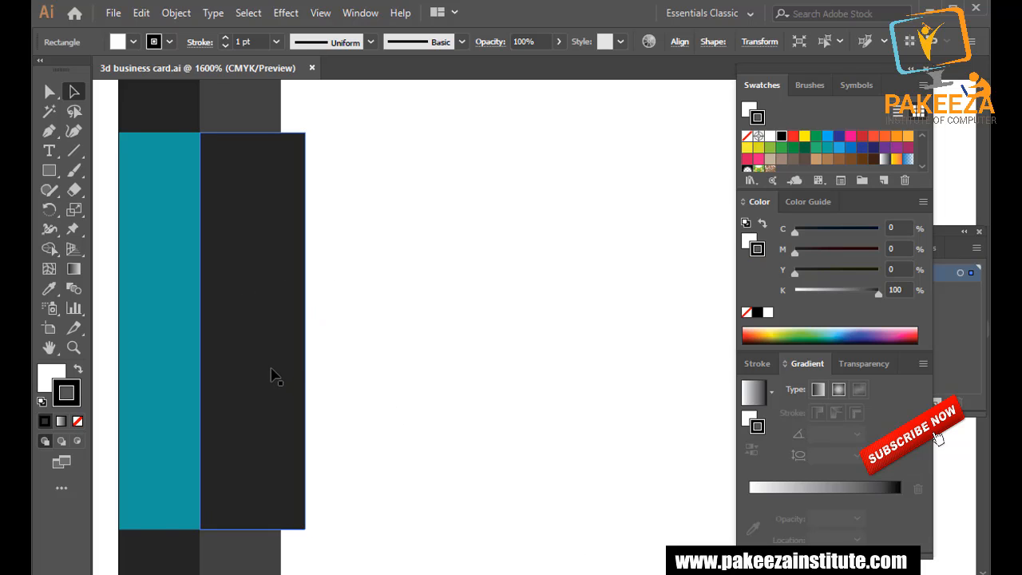
pyautogui.scroll(-1, 271, 369)
pyautogui.scroll(-4, 271, 370)
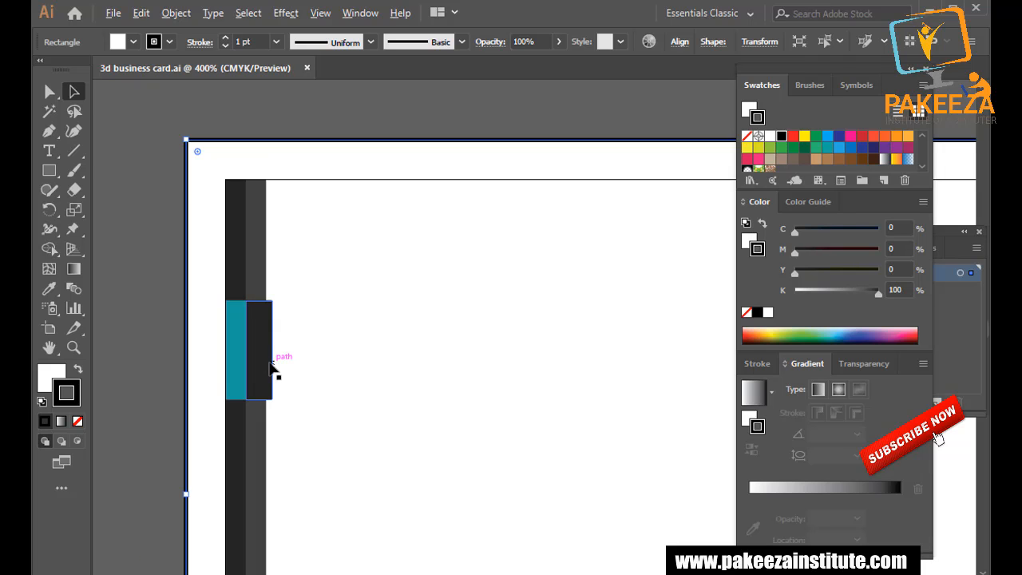
pyautogui.scroll(2, 271, 370)
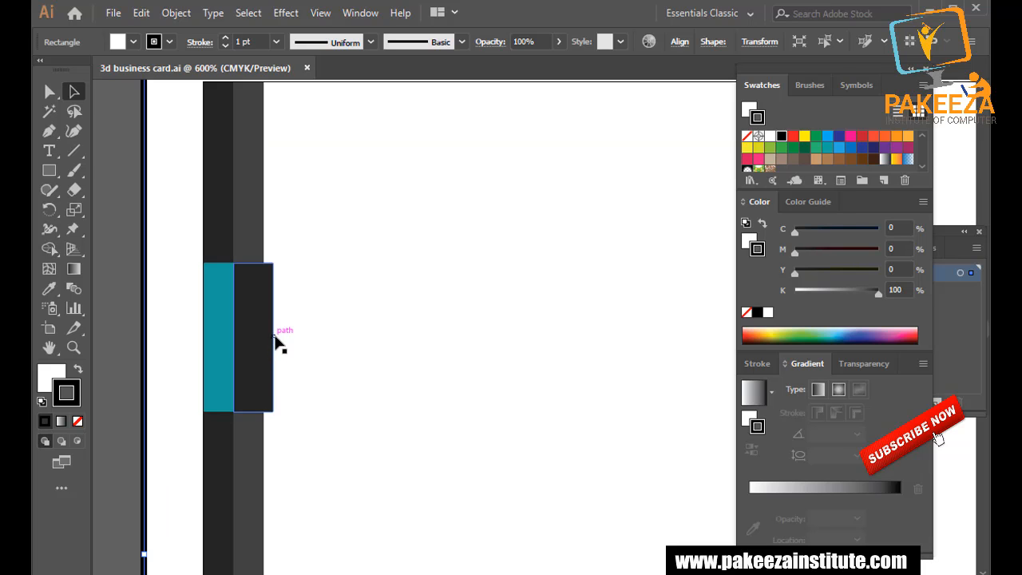
pyautogui.click(274, 343)
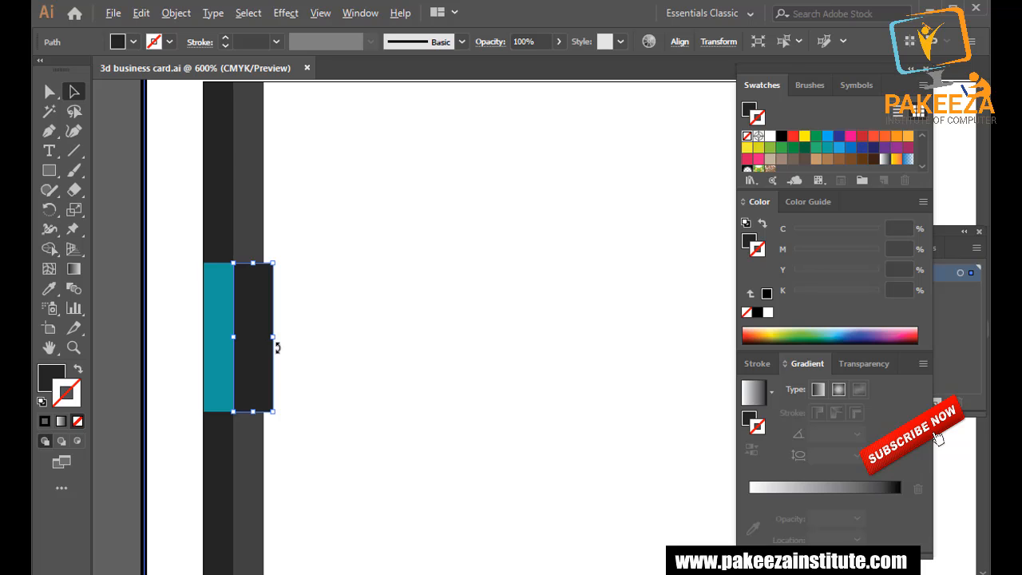
pyautogui.scroll(3, 277, 347)
pyautogui.moveTo(288, 323)
pyautogui.mouseDown()
pyautogui.moveTo(311, 343)
pyautogui.moveTo(293, 319)
pyautogui.mouseUp()
pyautogui.hotkey('ctrl', 'z')
pyautogui.click(315, 312)
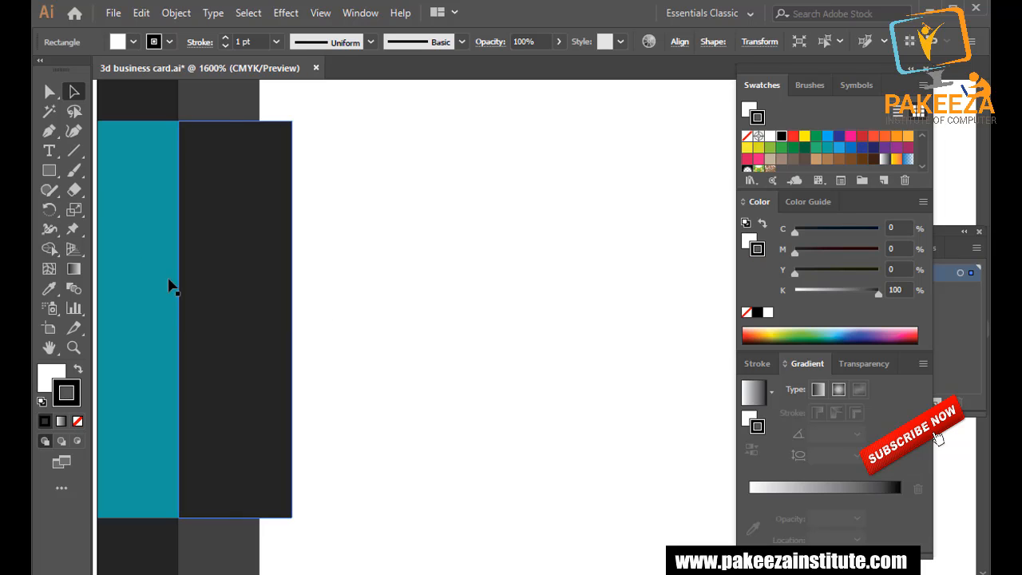
# Try widening the block further, undo it, deselect and save the file.
pyautogui.scroll(-4, 242, 292)
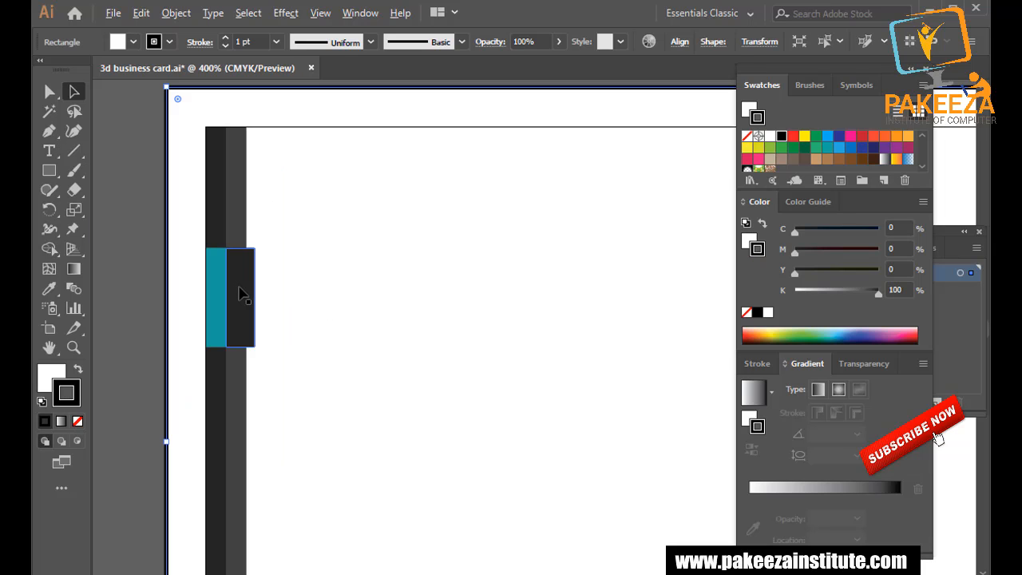
pyautogui.scroll(-1, 241, 293)
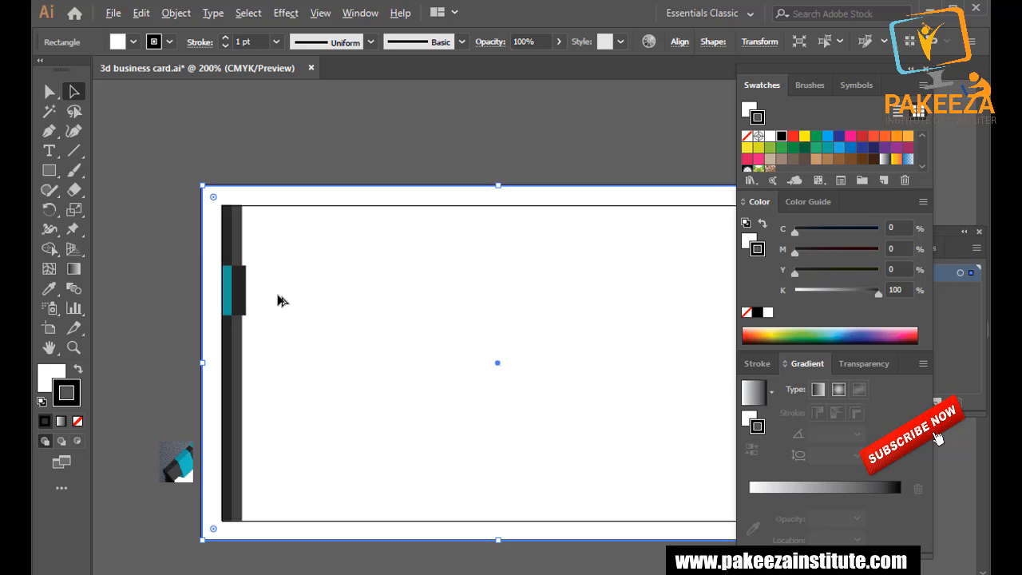
pyautogui.scroll(4, 278, 300)
pyautogui.click(216, 275)
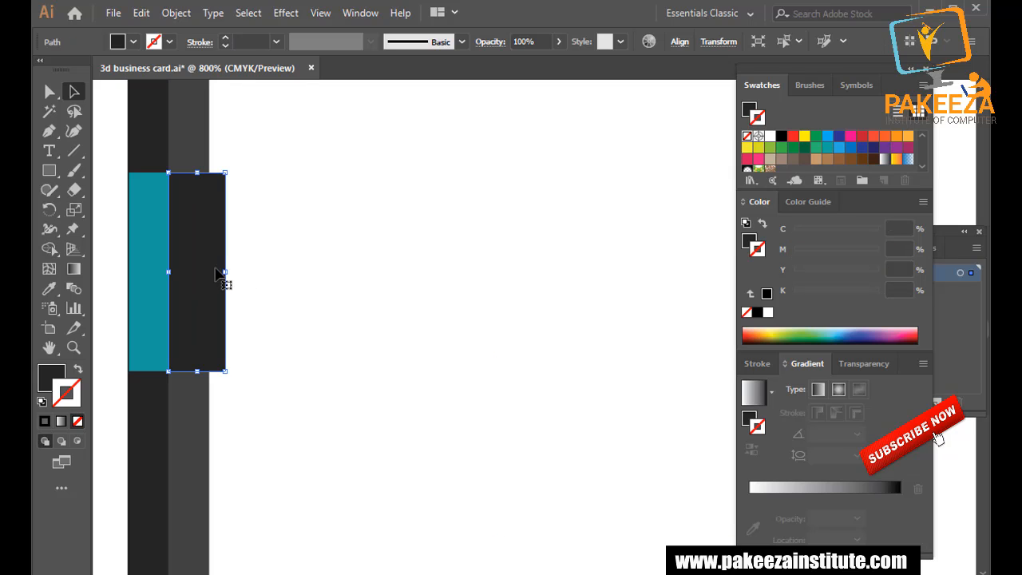
pyautogui.moveTo(228, 273)
pyautogui.mouseDown()
pyautogui.moveTo(242, 273)
pyautogui.moveTo(231, 271)
pyautogui.mouseUp()
pyautogui.hotkey('ctrl', 'z')
pyautogui.hotkey('ctrl', 'z')
pyautogui.click(262, 321)
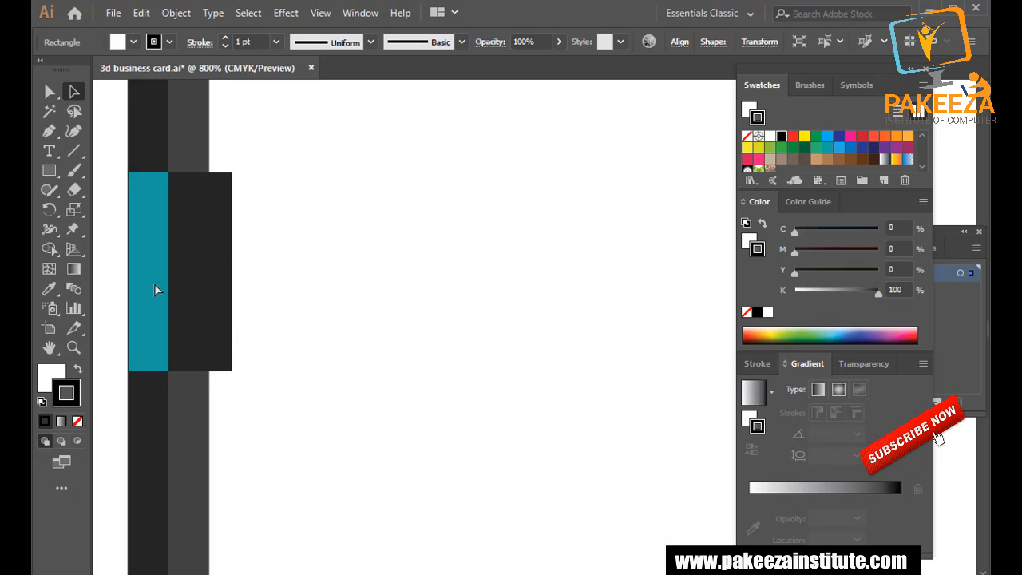
pyautogui.hotkey('ctrl', 's')
pyautogui.click(49, 131)
pyautogui.scroll(3, 225, 380)
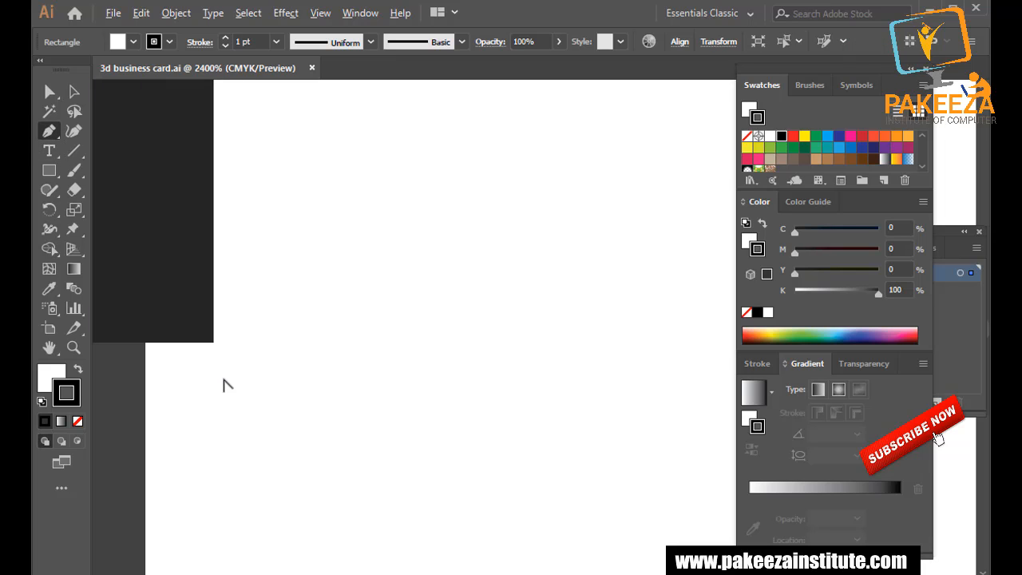
pyautogui.moveTo(213, 345); pyautogui.dragTo(418, 359)
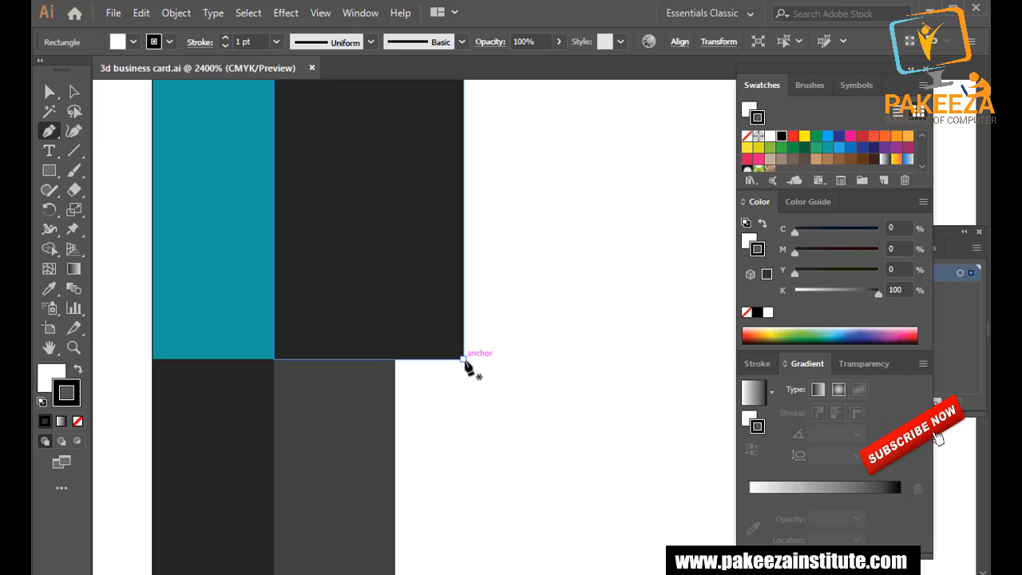
pyautogui.click(463, 358)
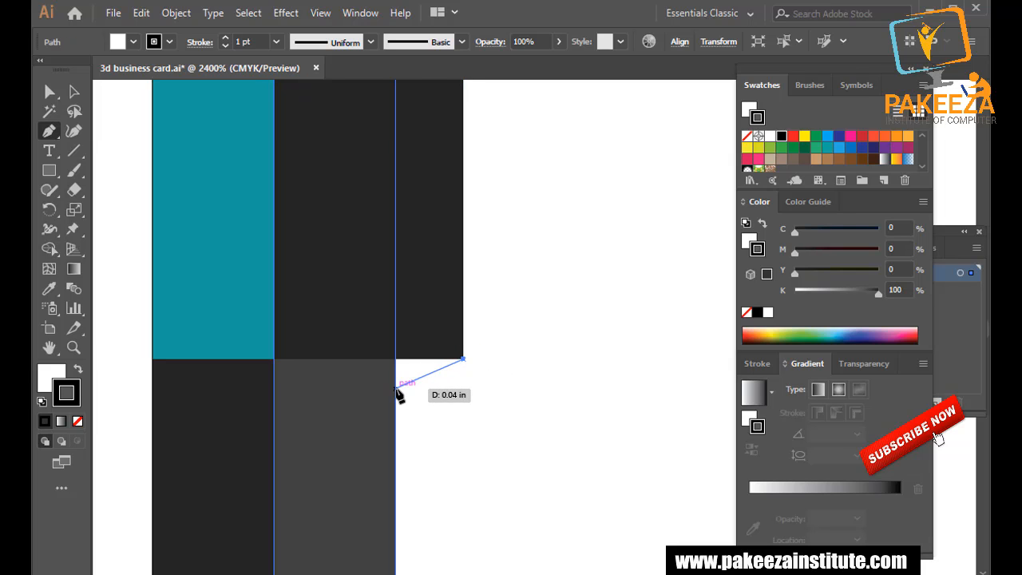
pyautogui.click(396, 389)
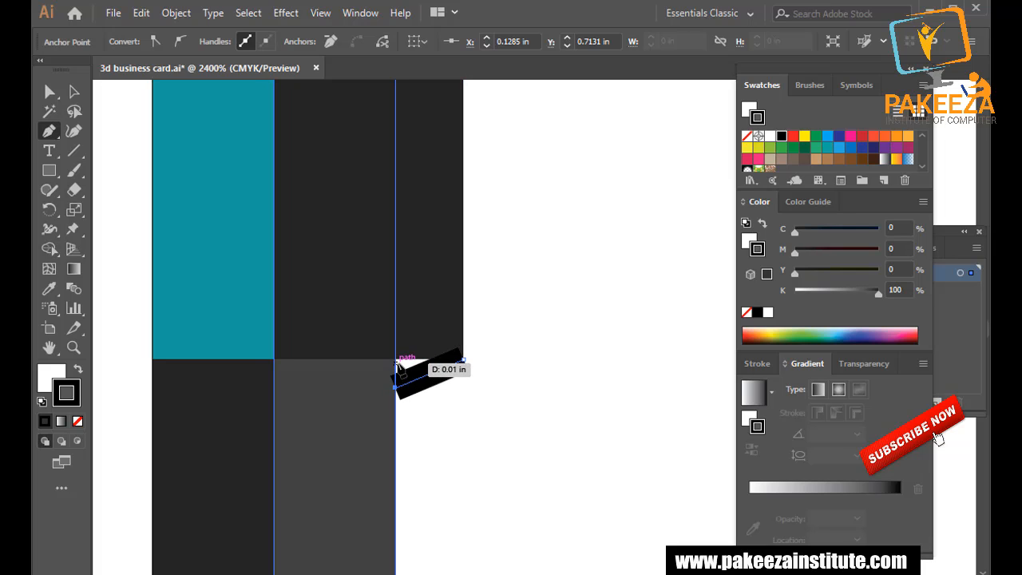
pyautogui.click(78, 421)
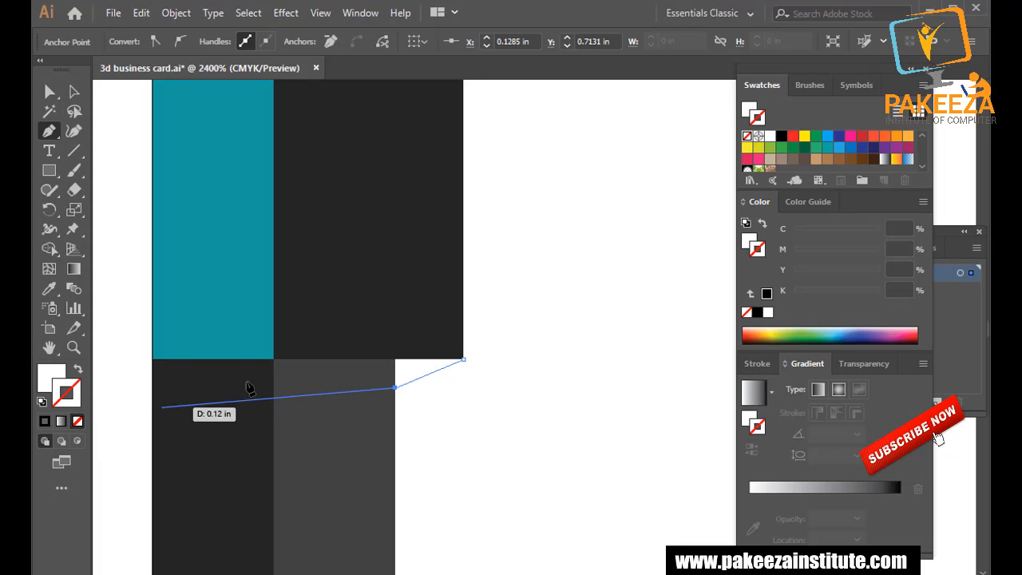
pyautogui.click(396, 358)
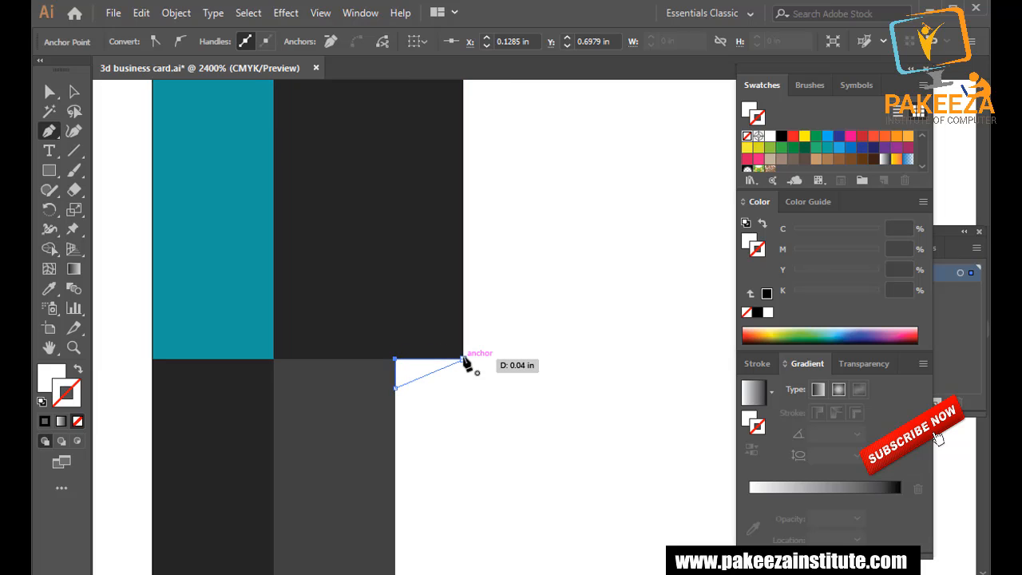
pyautogui.hotkey('ctrl', 'z')
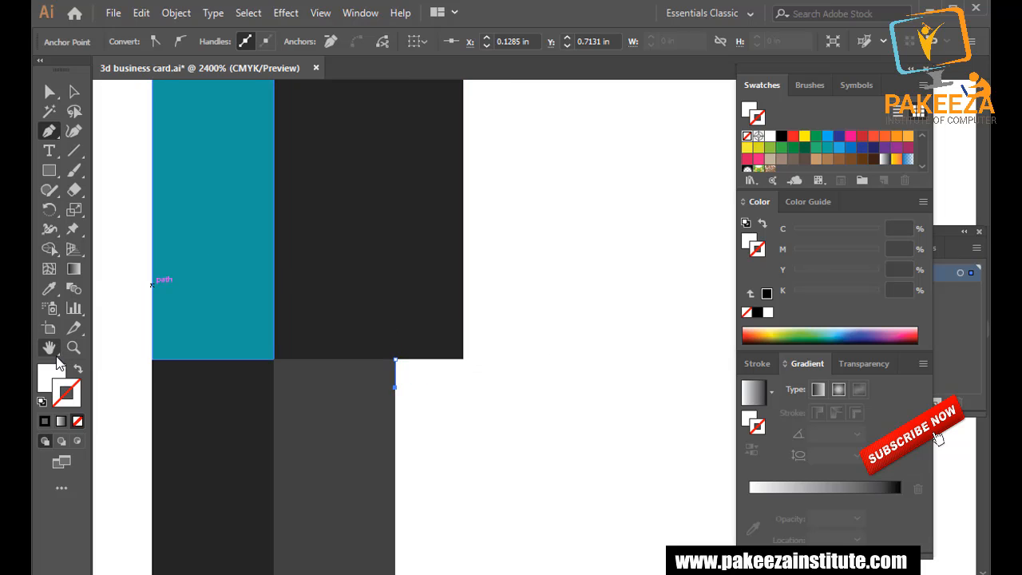
pyautogui.click(46, 380)
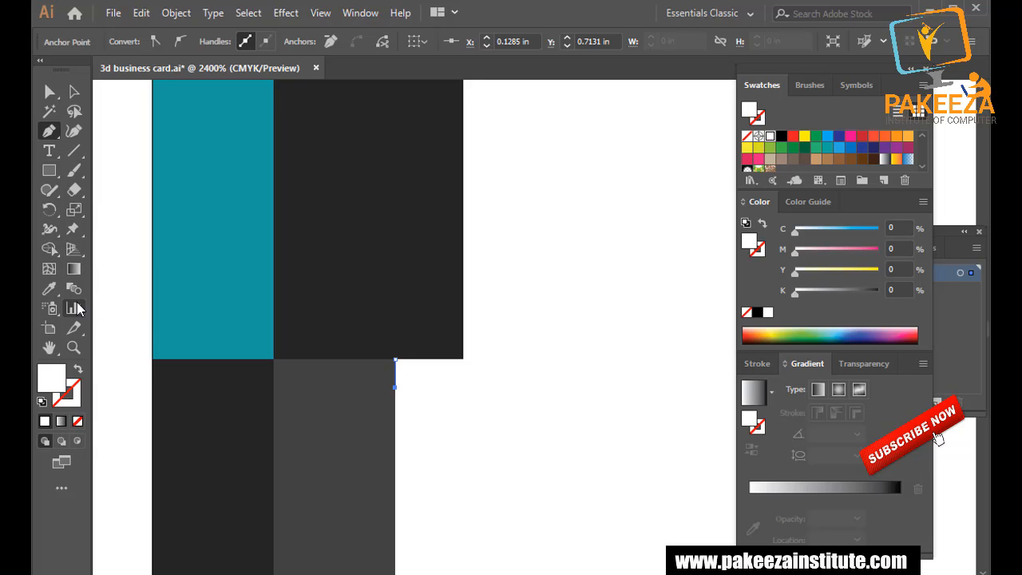
pyautogui.click(49, 288)
pyautogui.click(244, 357)
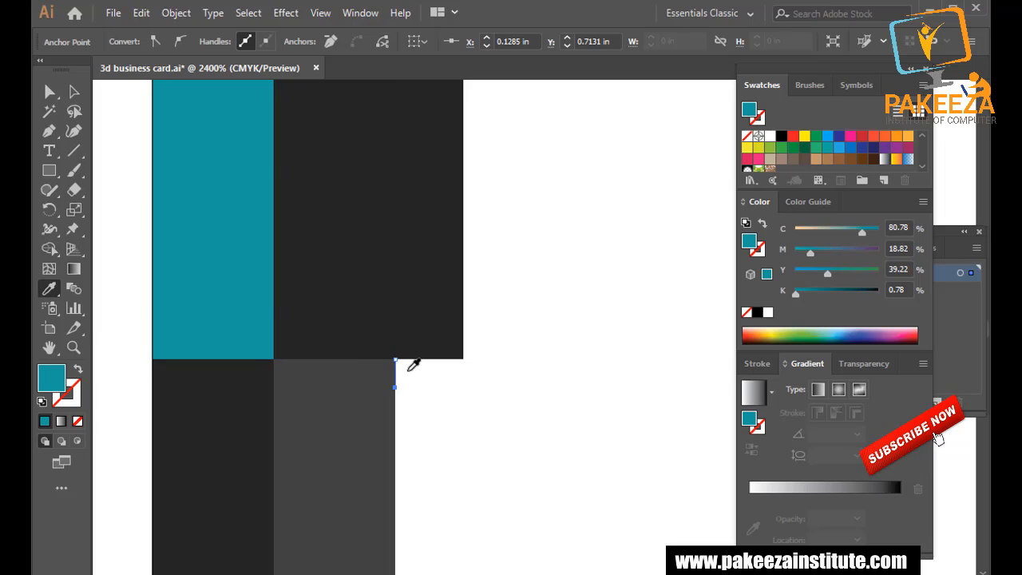
pyautogui.click(75, 91)
pyautogui.click(419, 369)
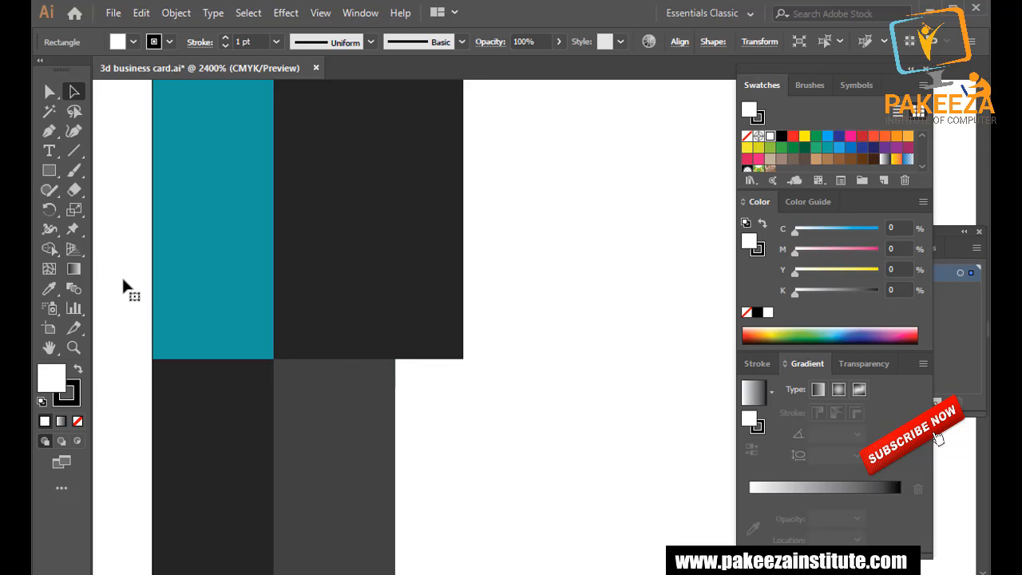
pyautogui.click(49, 131)
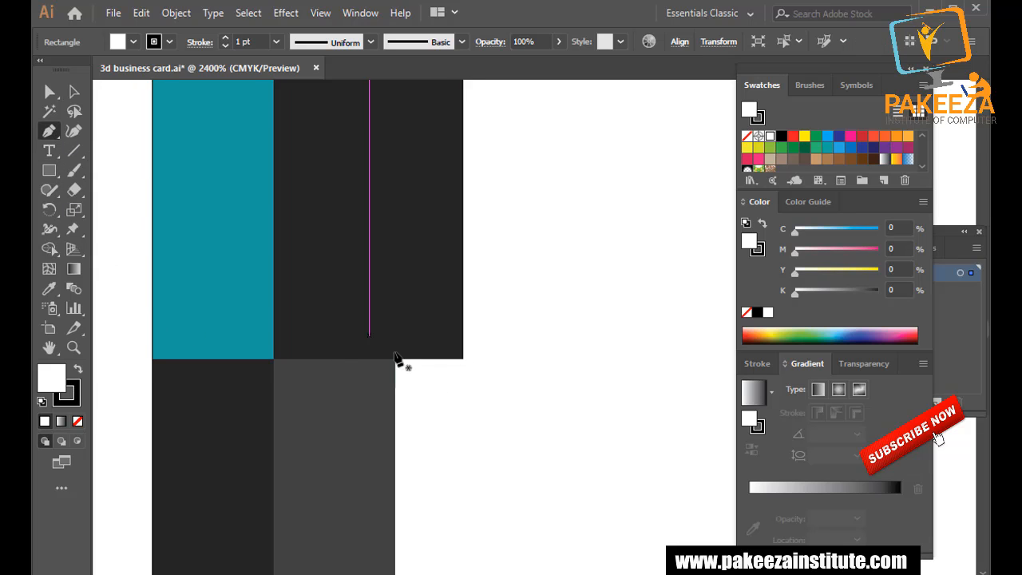
pyautogui.click(462, 359)
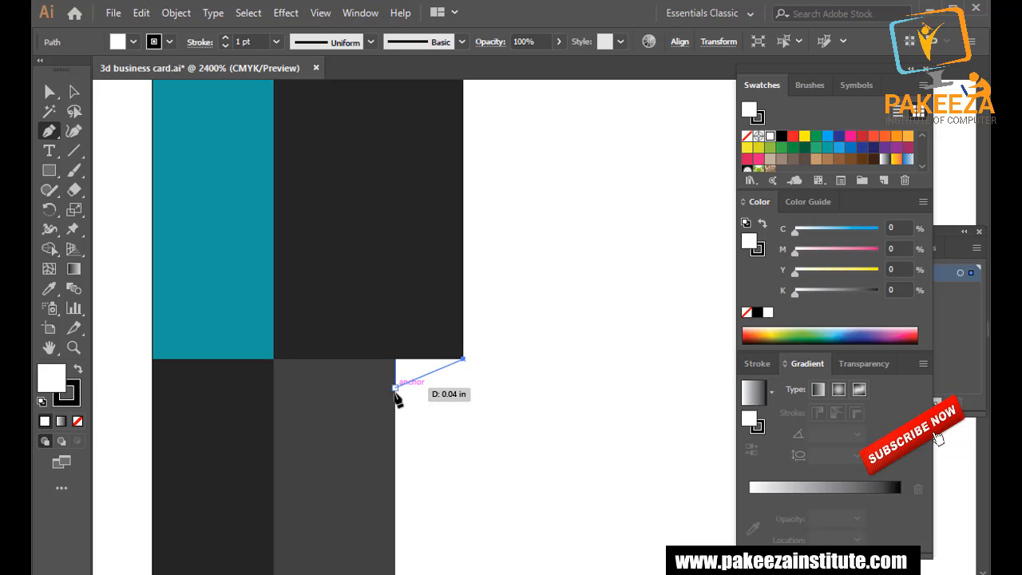
pyautogui.click(394, 393)
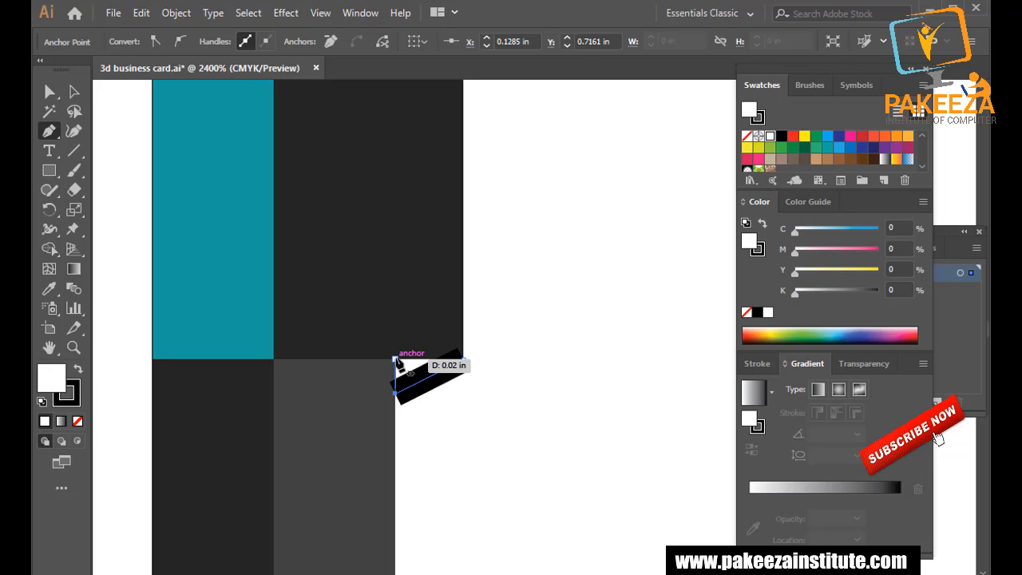
pyautogui.click(395, 359)
pyautogui.click(463, 360)
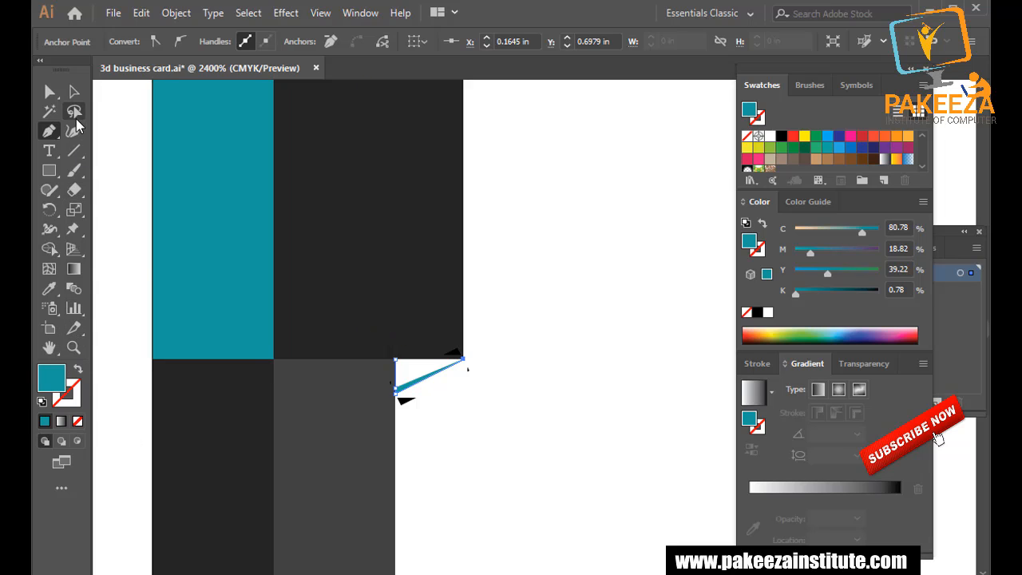
pyautogui.click(74, 91)
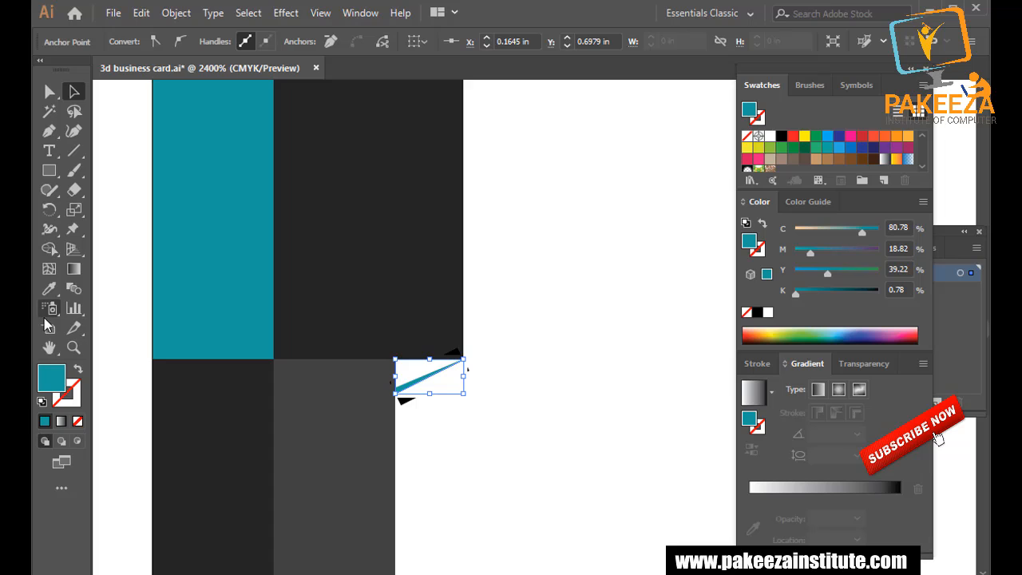
pyautogui.click(51, 289)
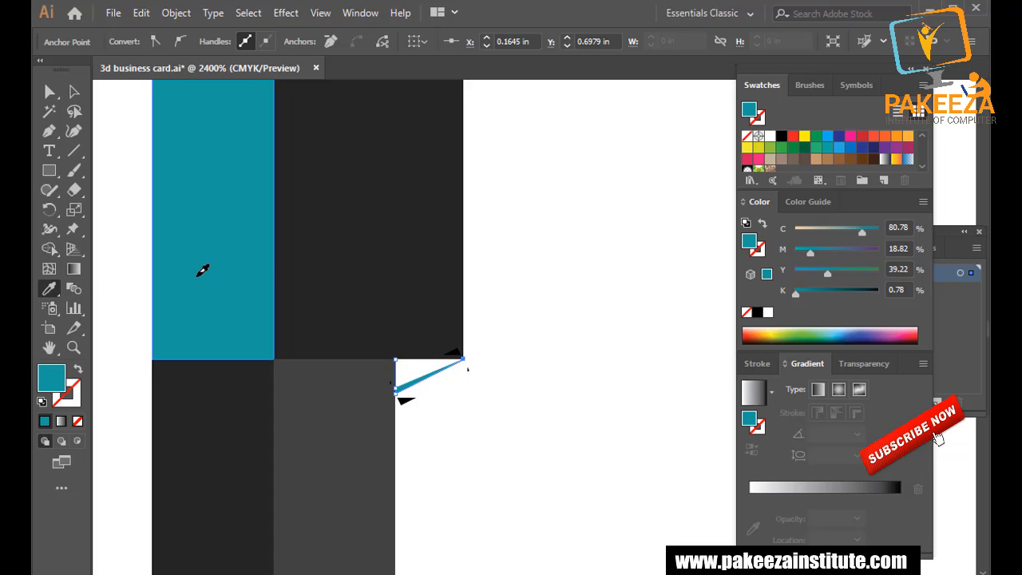
pyautogui.click(159, 281)
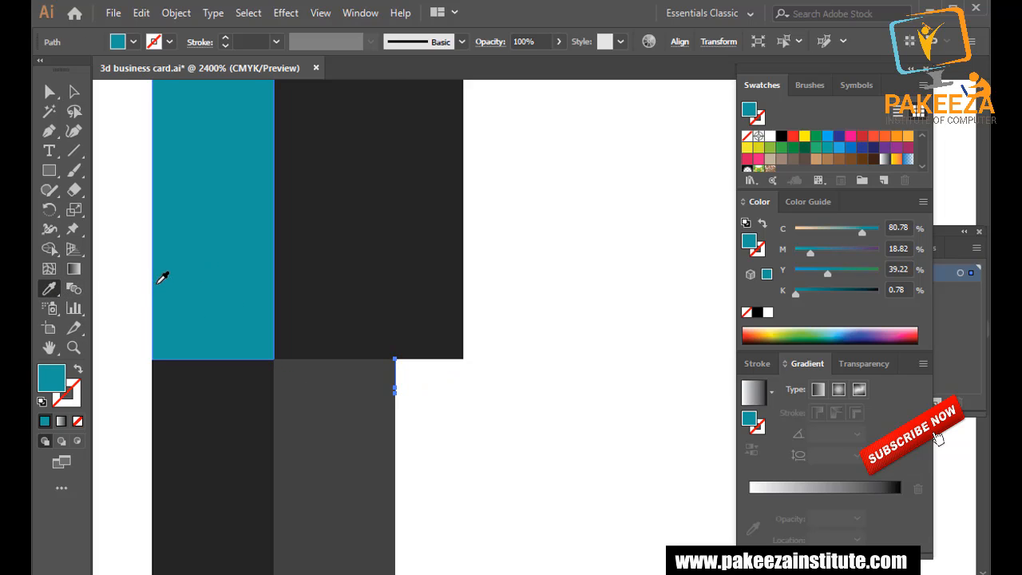
pyautogui.click(74, 91)
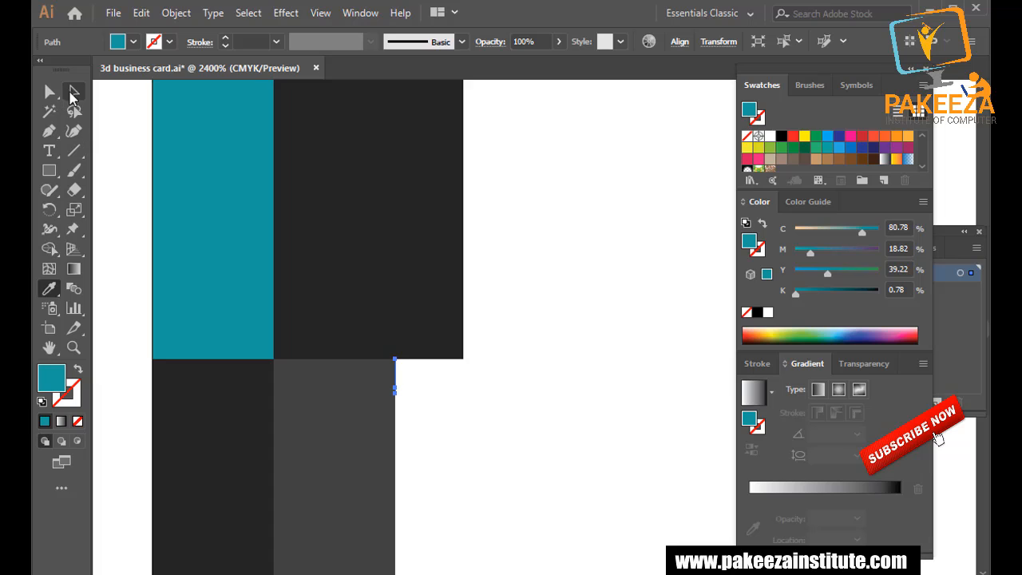
pyautogui.click(425, 397)
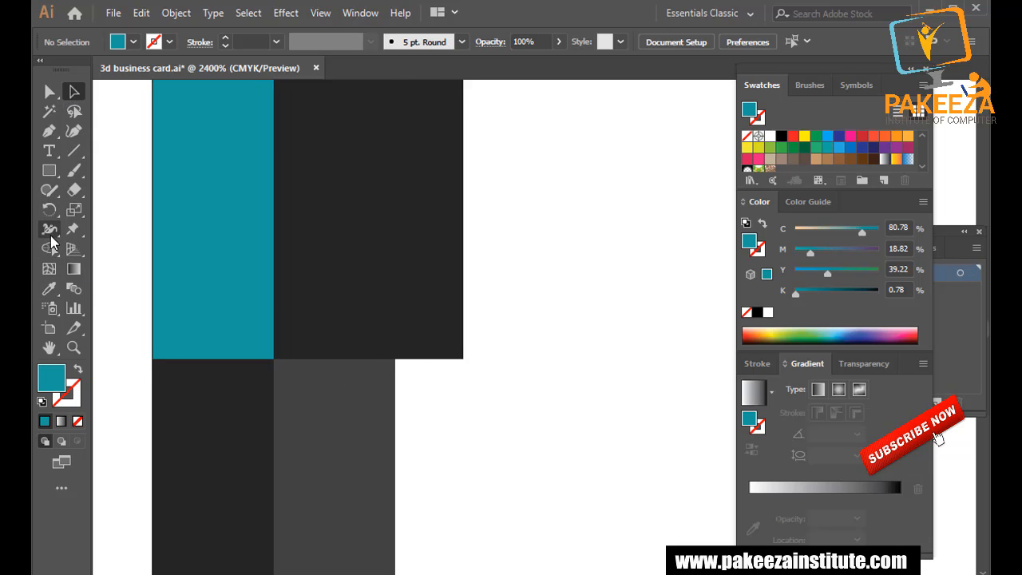
# Draw a small teal fold triangle with the Pen tool beneath the dark rectangle's corner.
pyautogui.click(51, 131)
pyautogui.hotkey('ctrl', '+')
pyautogui.hotkey('ctrl', '+')
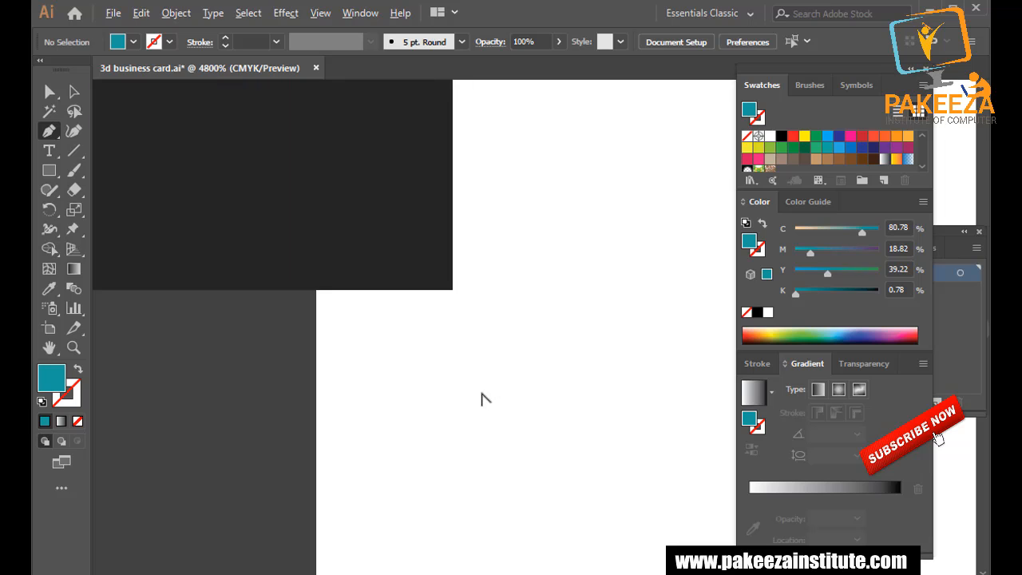
pyautogui.click(453, 290)
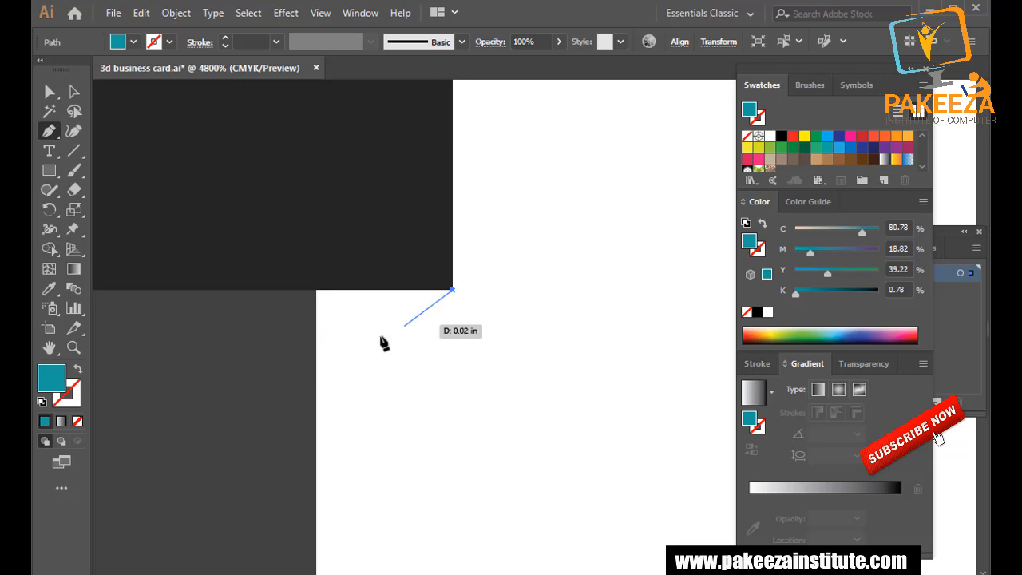
pyautogui.click(317, 351)
pyautogui.click(318, 290)
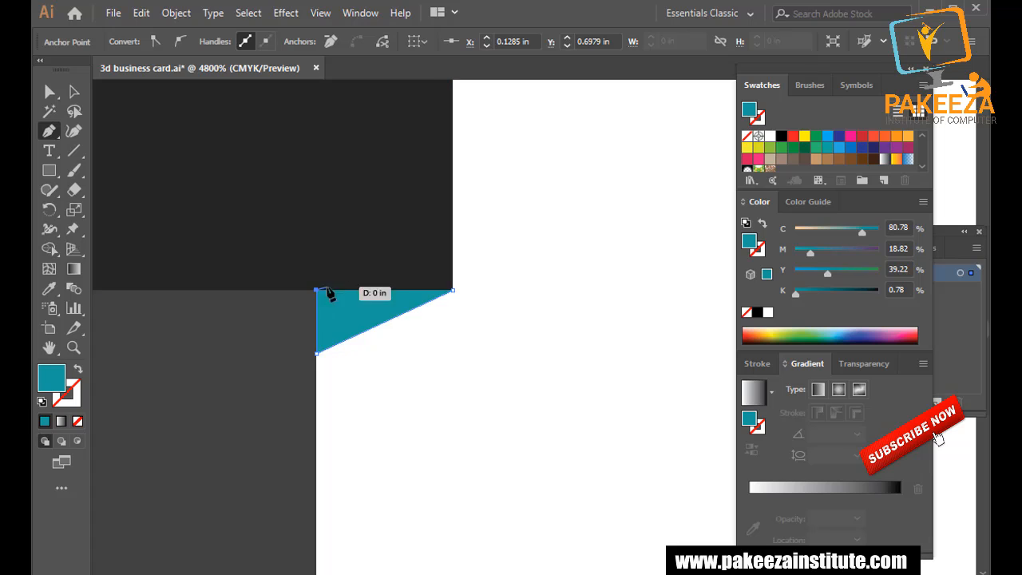
pyautogui.click(452, 290)
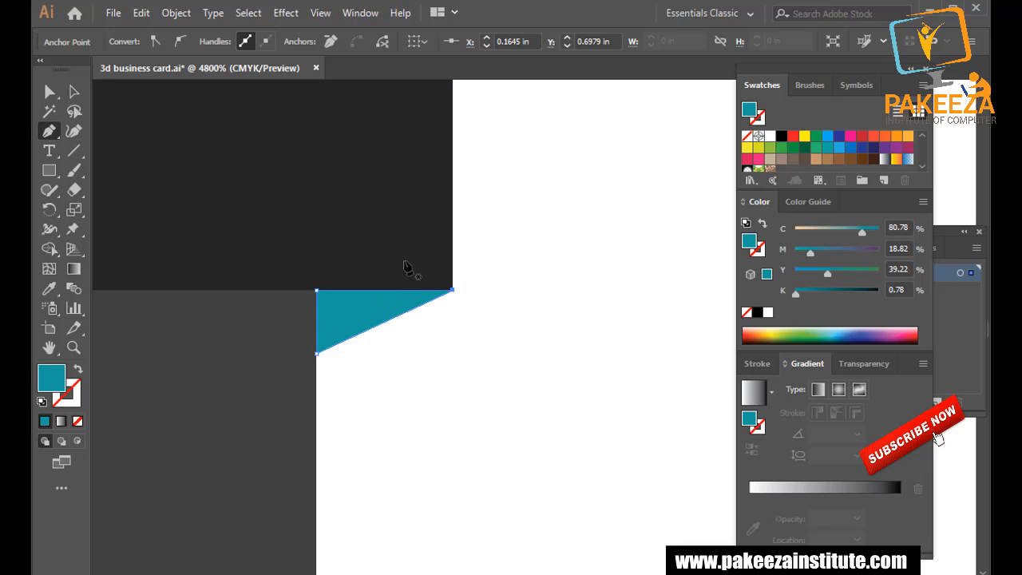
# Save the document.
pyautogui.scroll(-4, 414, 290)
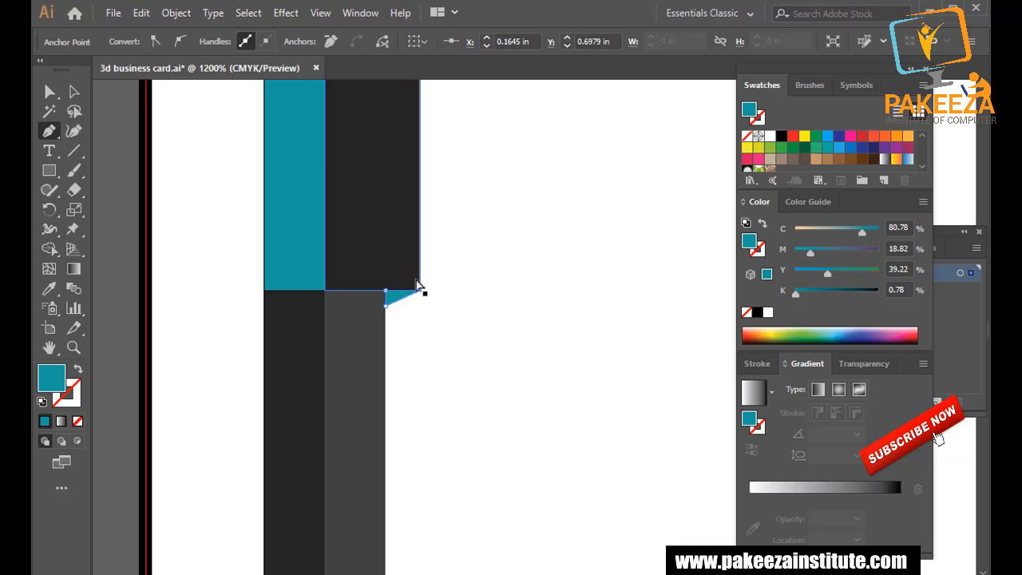
pyautogui.hotkey('ctrl', 's')
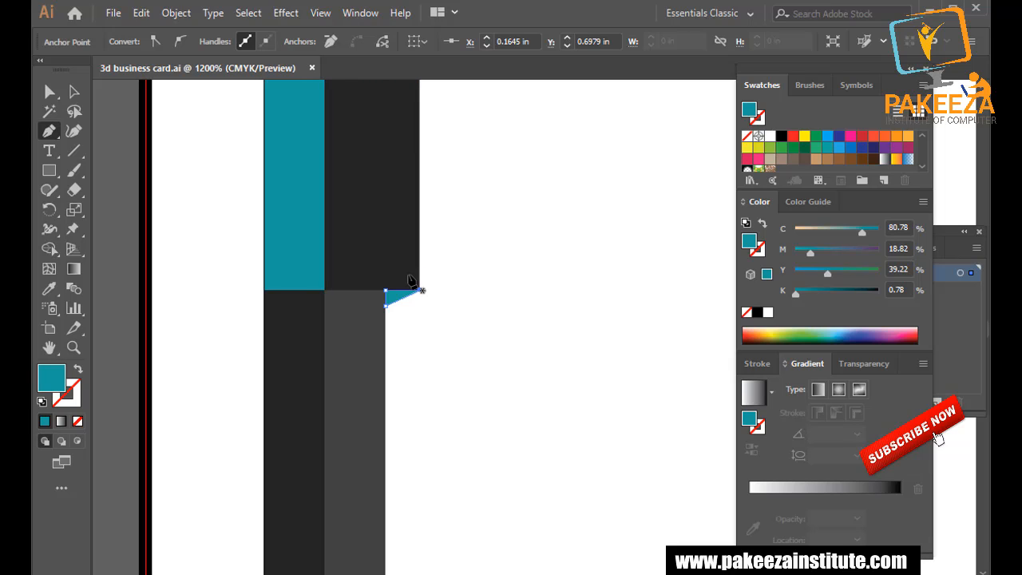
pyautogui.scroll(-4, 399, 281)
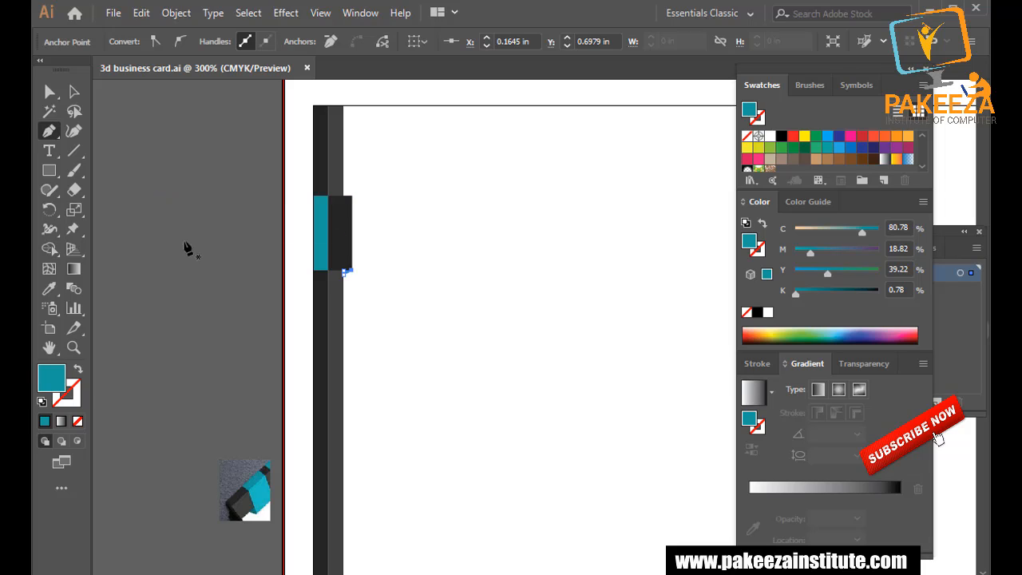
# Fill the dark rectangle over the tab with light cyan sampled with the Eyedropper.
pyautogui.click(52, 289)
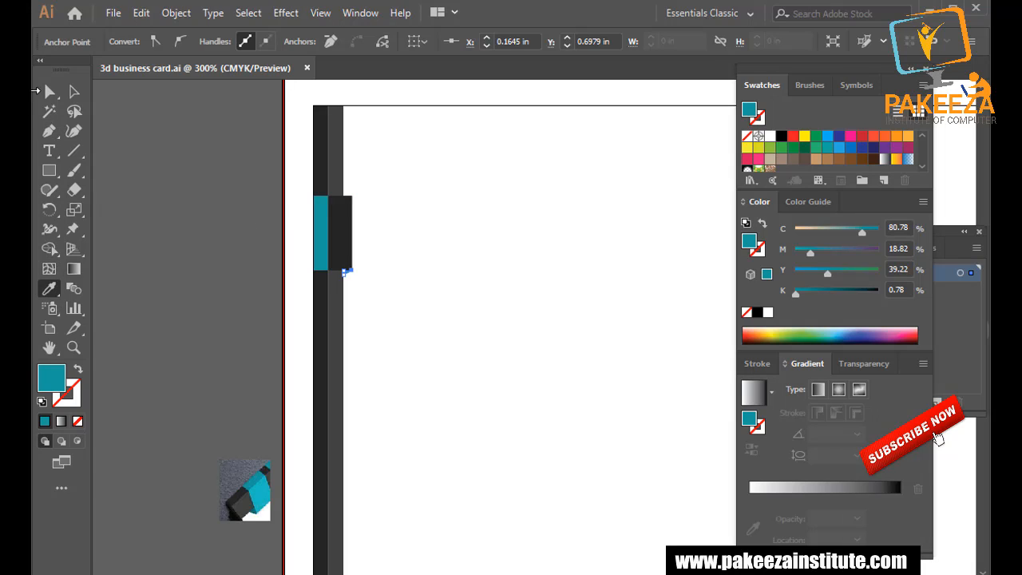
pyautogui.press('a')
pyautogui.click(342, 239)
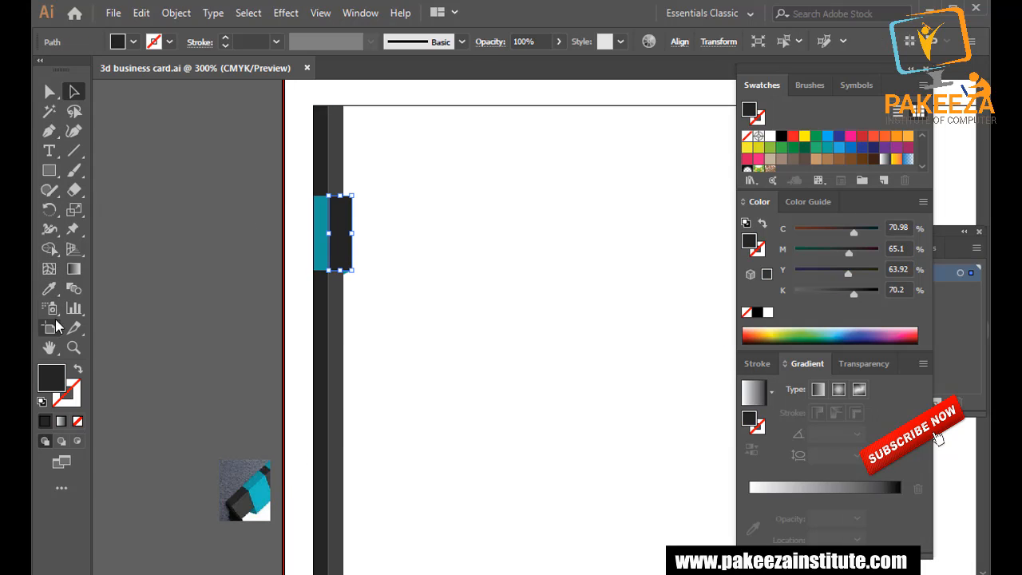
pyautogui.click(49, 289)
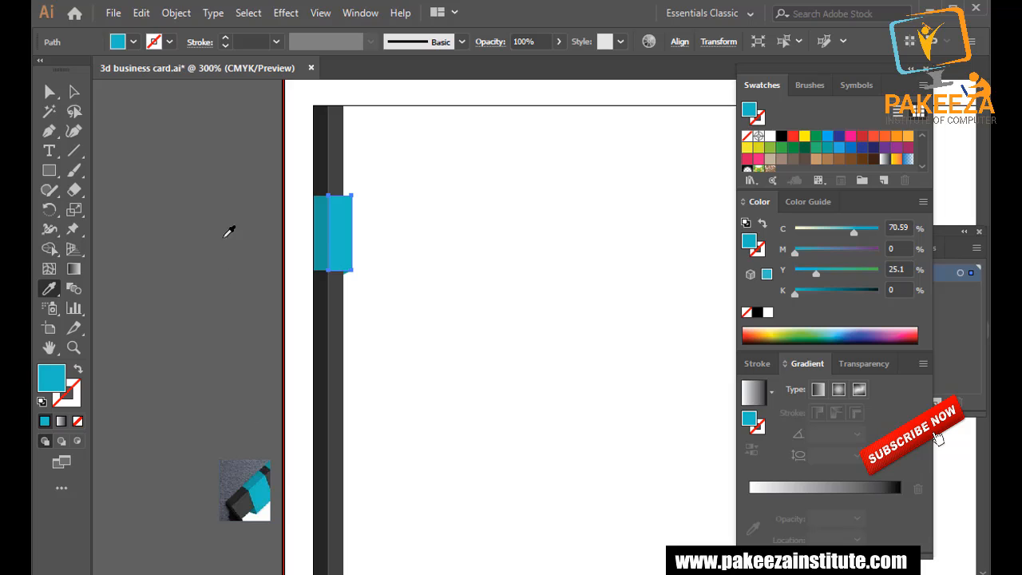
pyautogui.click(73, 91)
pyautogui.click(197, 229)
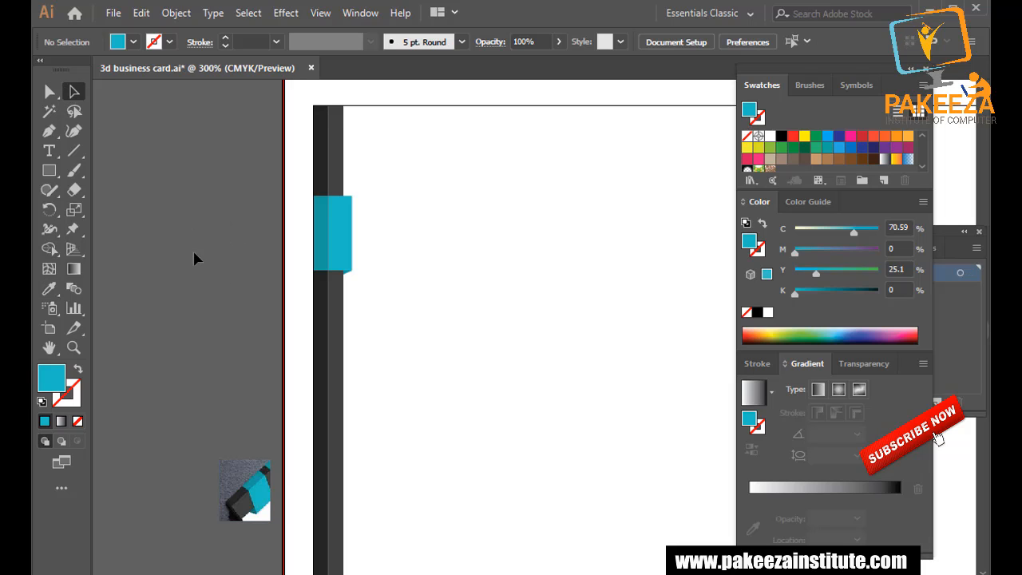
pyautogui.scroll(3, 219, 253)
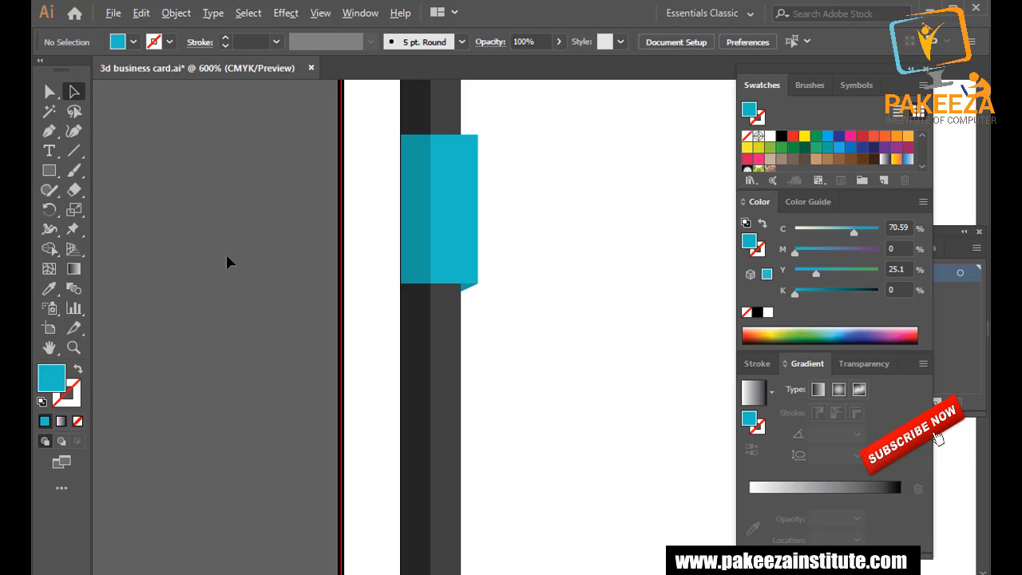
# Drag the light cyan part's right edge outward to widen it.
pyautogui.hotkey('alt', 'space')
pyautogui.click(365, 235)
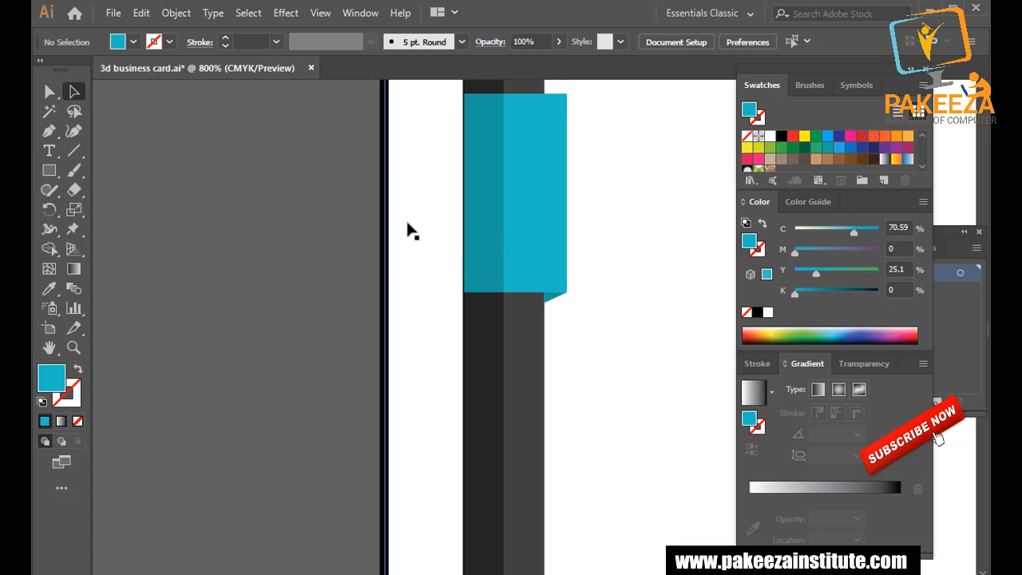
pyautogui.moveTo(451, 220); pyautogui.dragTo(296, 254)
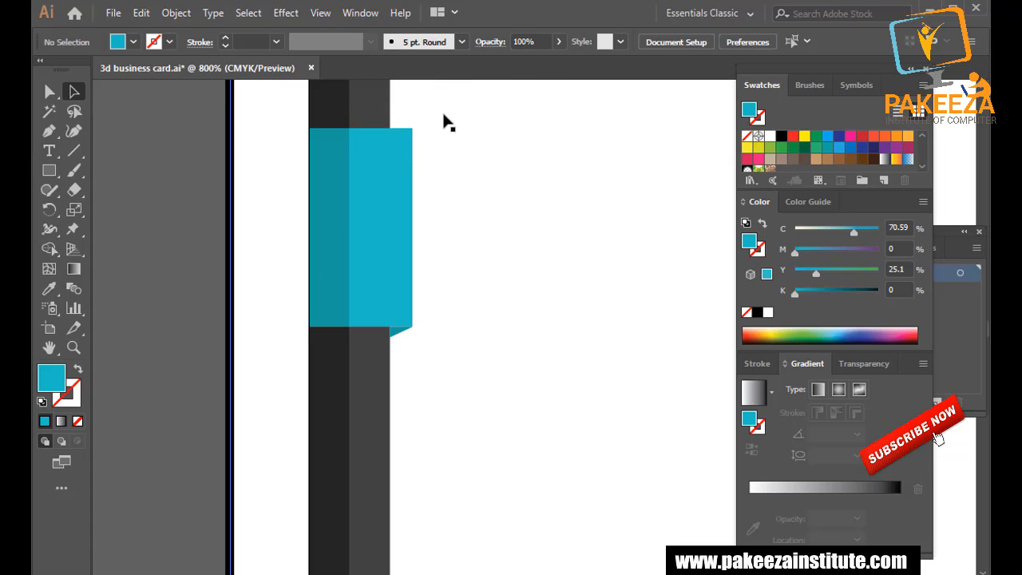
pyautogui.moveTo(443, 114); pyautogui.dragTo(445, 271)
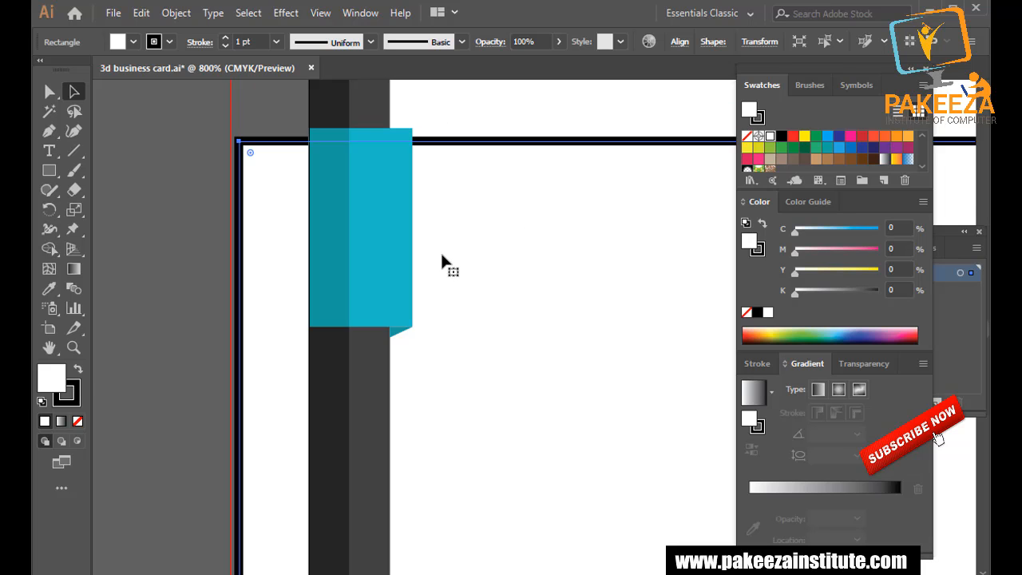
pyautogui.scroll(-3, 442, 264)
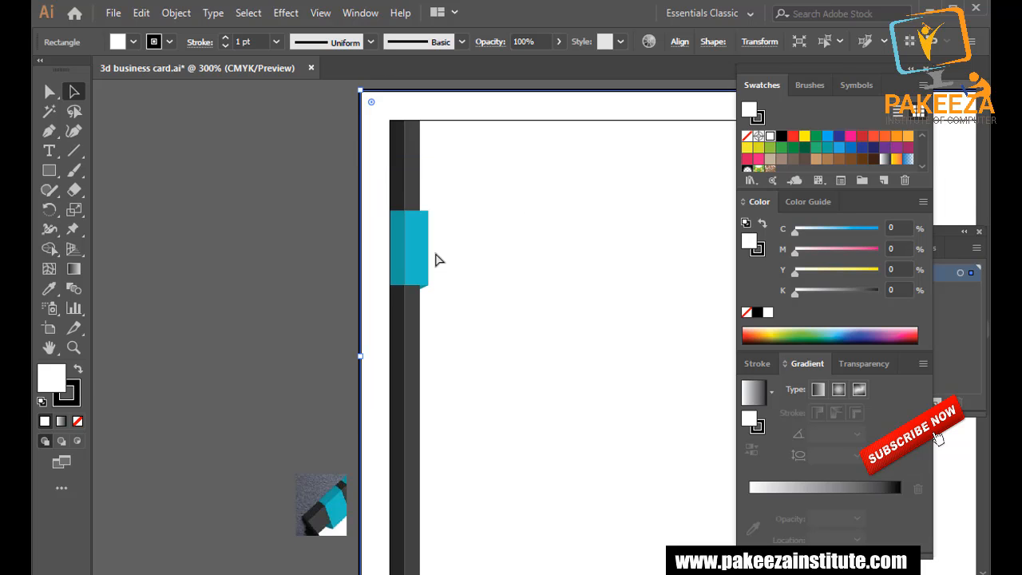
pyautogui.click(260, 215)
pyautogui.click(366, 96)
pyautogui.scroll(1, 365, 94)
pyautogui.click(364, 94)
pyautogui.click(448, 196)
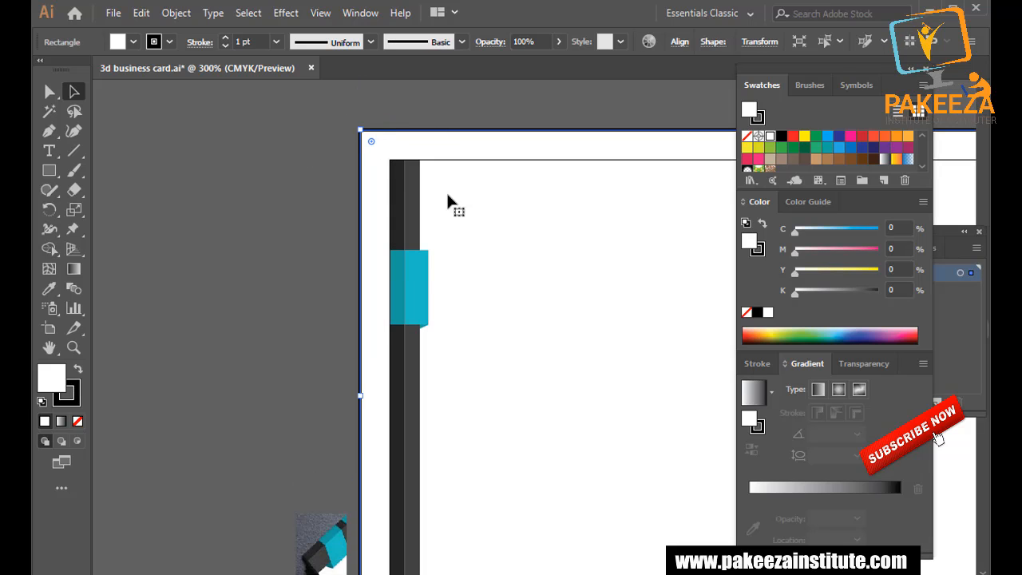
pyautogui.scroll(3, 452, 289)
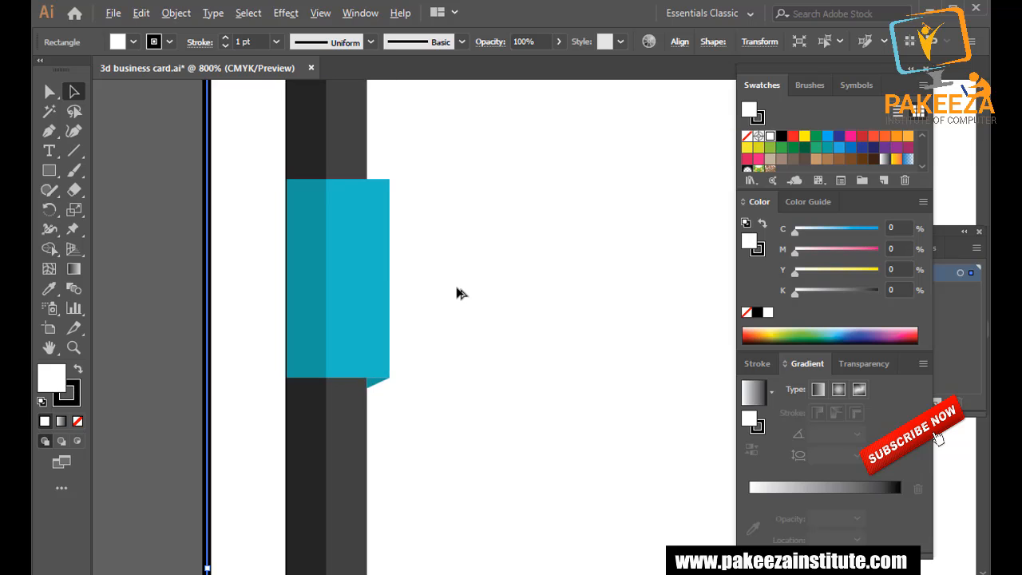
pyautogui.click(390, 274)
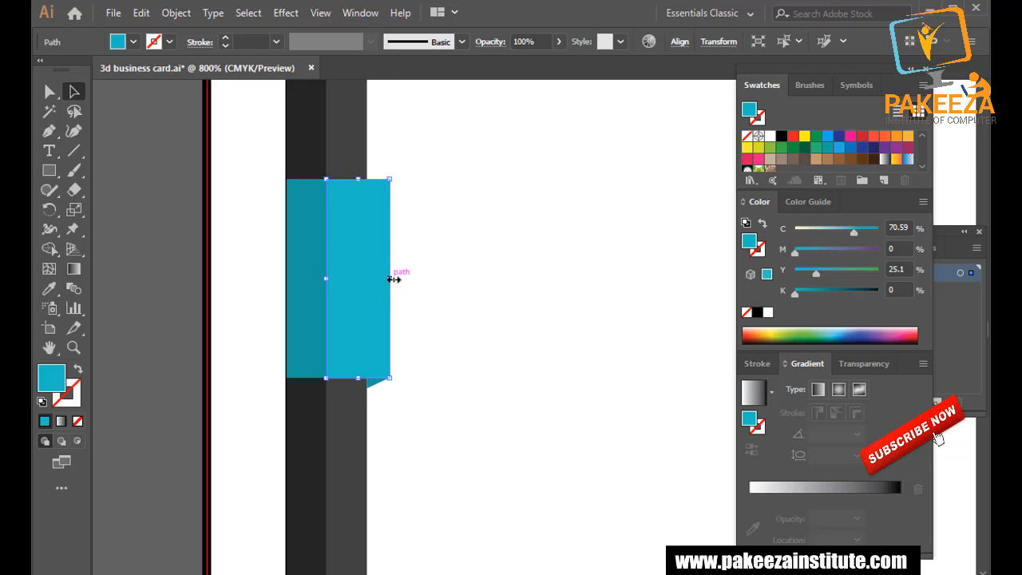
pyautogui.moveTo(392, 274); pyautogui.dragTo(402, 278)
# Drag the fold triangle's corner anchor to meet the tab's new right edge.
pyautogui.click(389, 383)
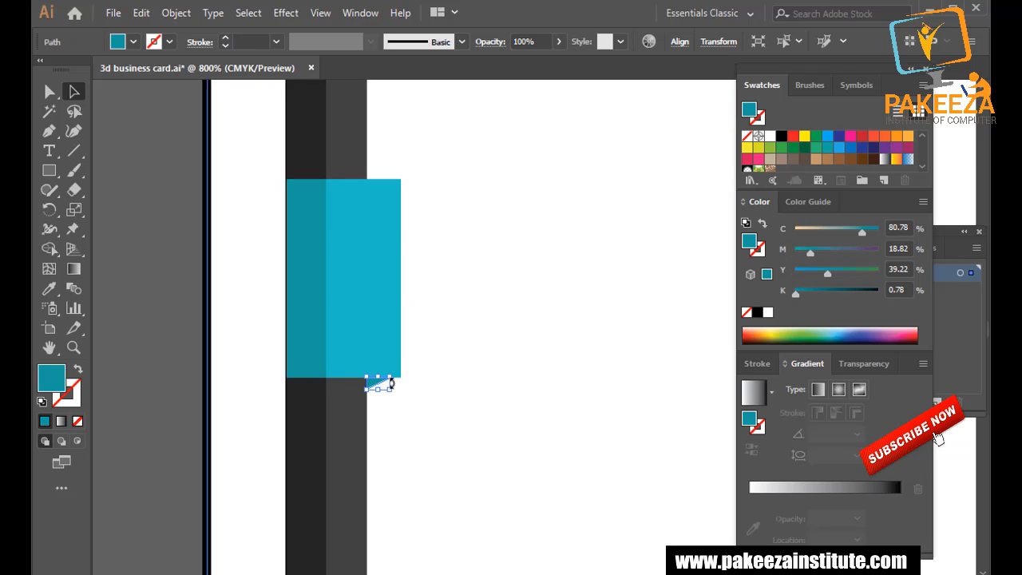
pyautogui.moveTo(390, 382)
pyautogui.mouseDown()
pyautogui.moveTo(406, 370)
pyautogui.moveTo(377, 389)
pyautogui.mouseUp()
pyautogui.scroll(2, 389, 378)
pyautogui.click(371, 403)
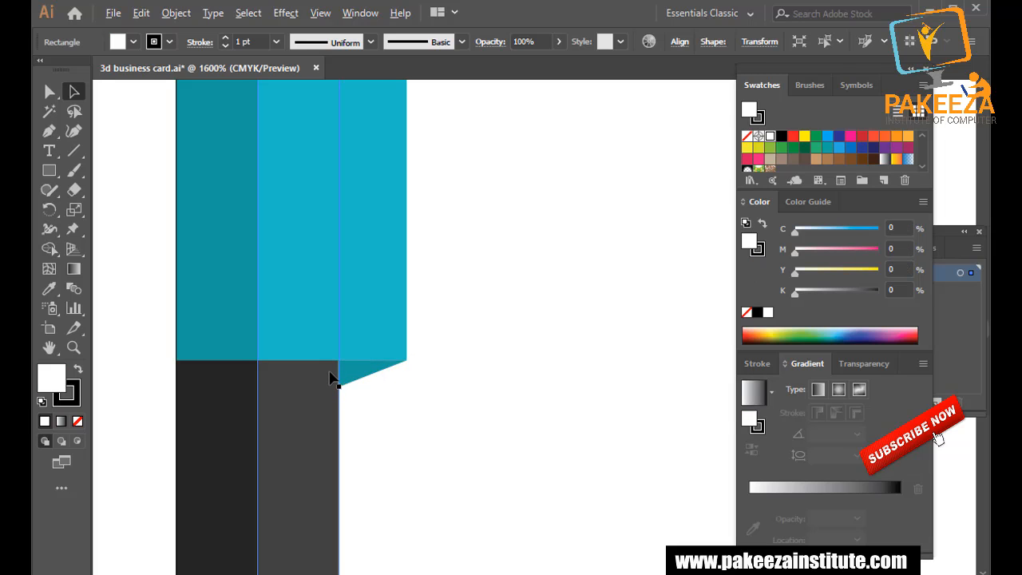
pyautogui.scroll(-3, 336, 381)
pyautogui.scroll(-1, 416, 384)
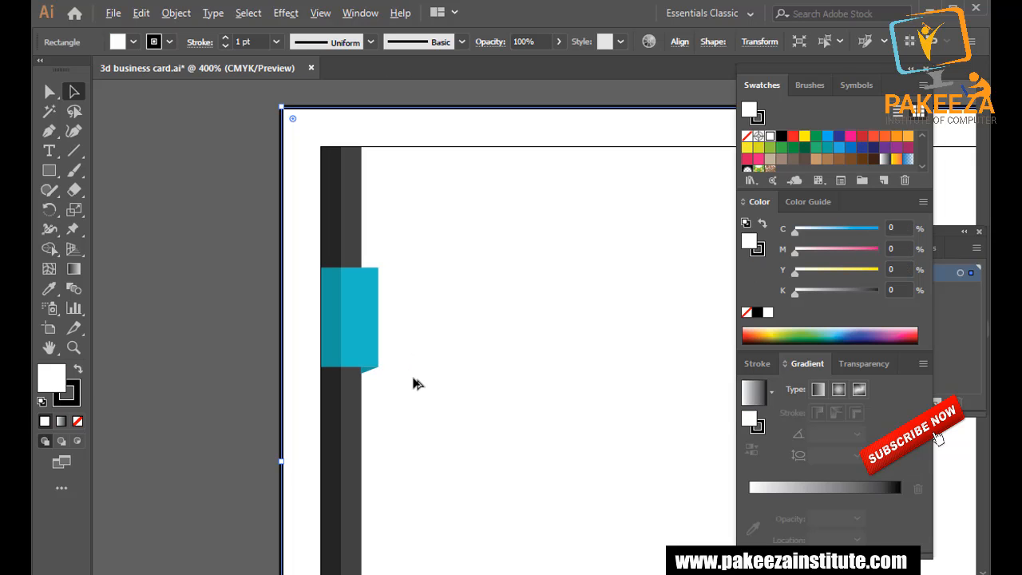
# Save, then recolour the tab's right part blue and its left part dark blue.
pyautogui.hotkey('ctrl', 's')
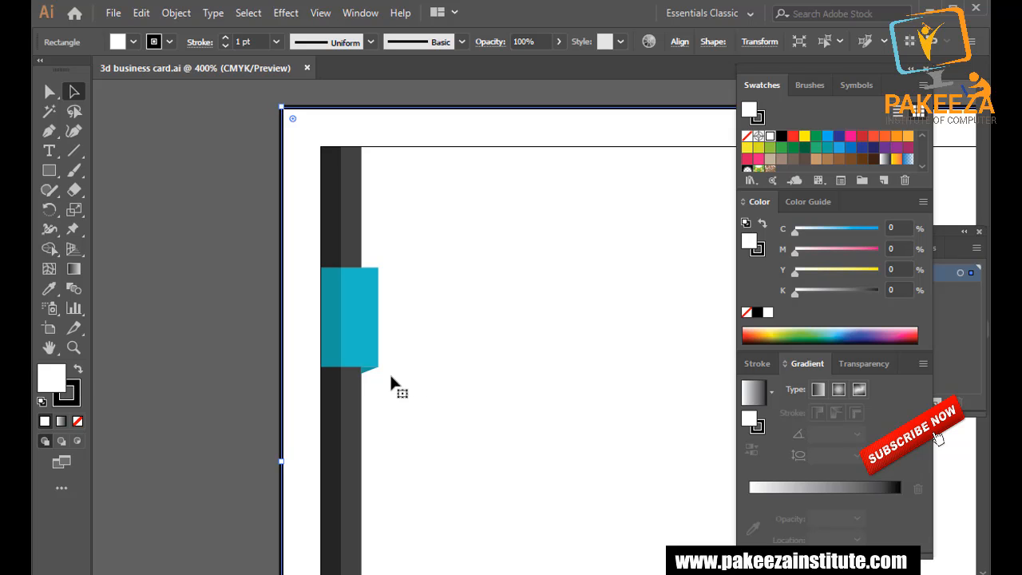
pyautogui.click(359, 333)
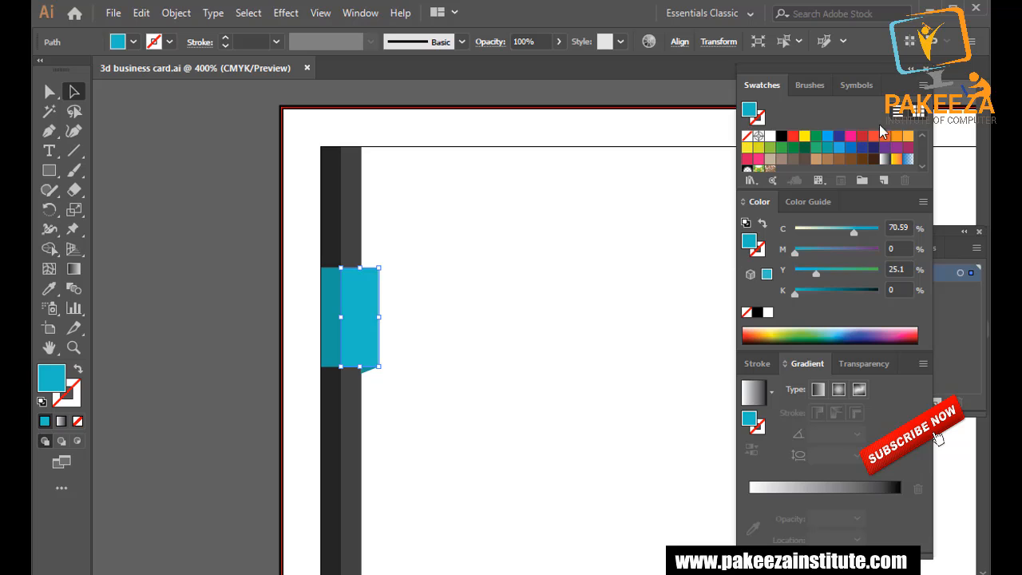
pyautogui.click(841, 143)
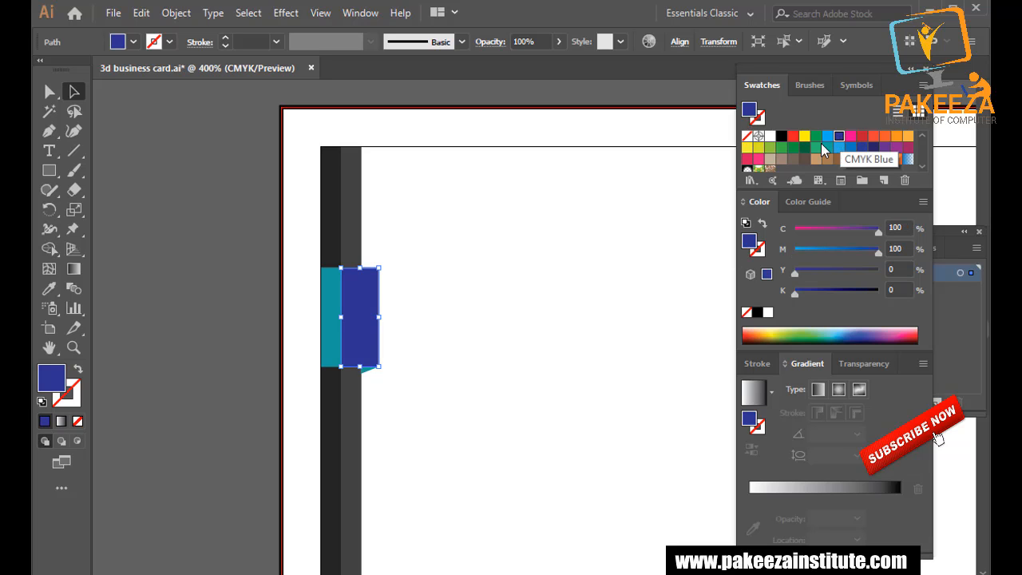
pyautogui.click(329, 319)
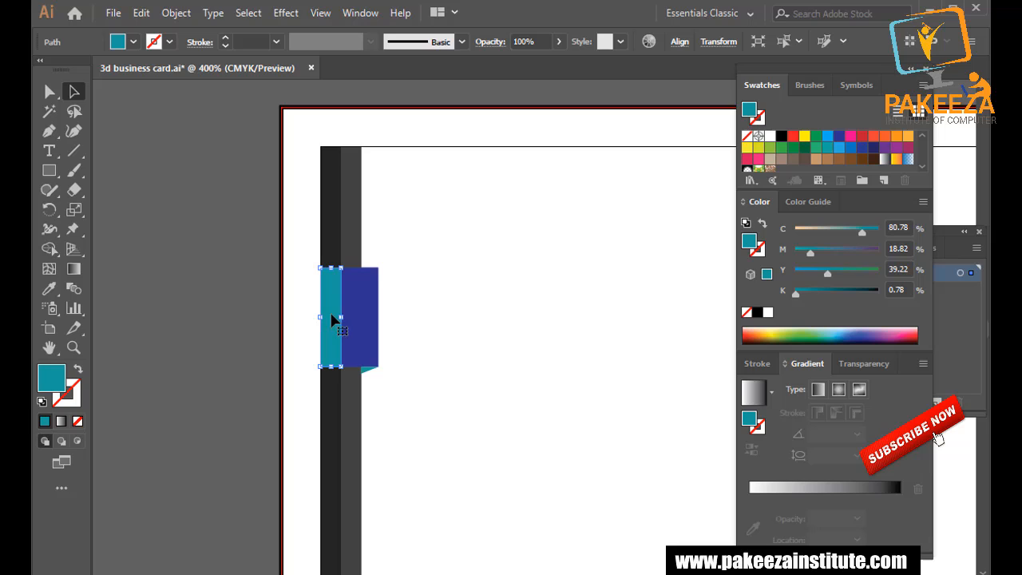
pyautogui.click(875, 148)
pyautogui.click(223, 249)
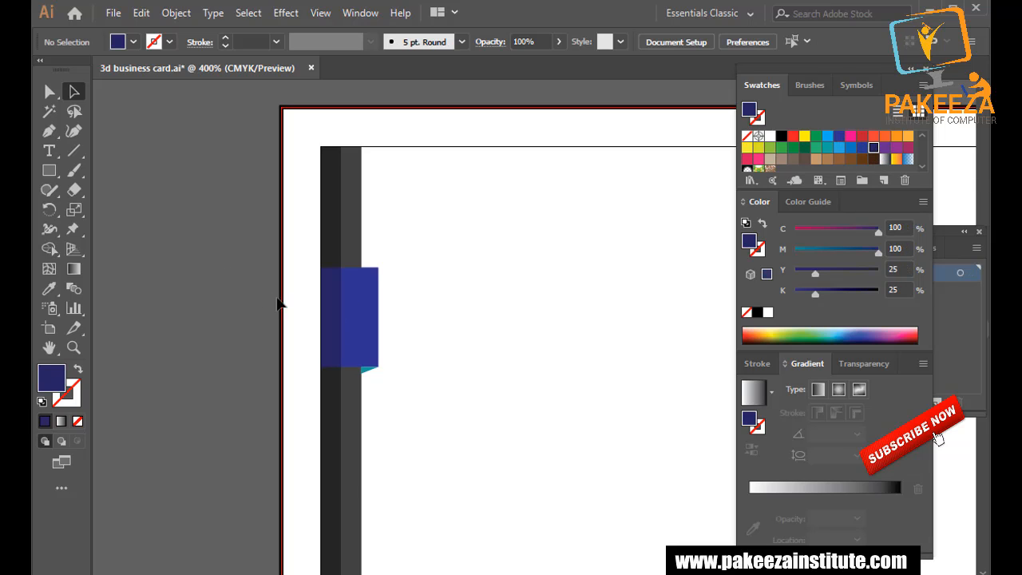
# Make the tab's right part light blue and the fold triangle dark navy.
pyautogui.click(365, 372)
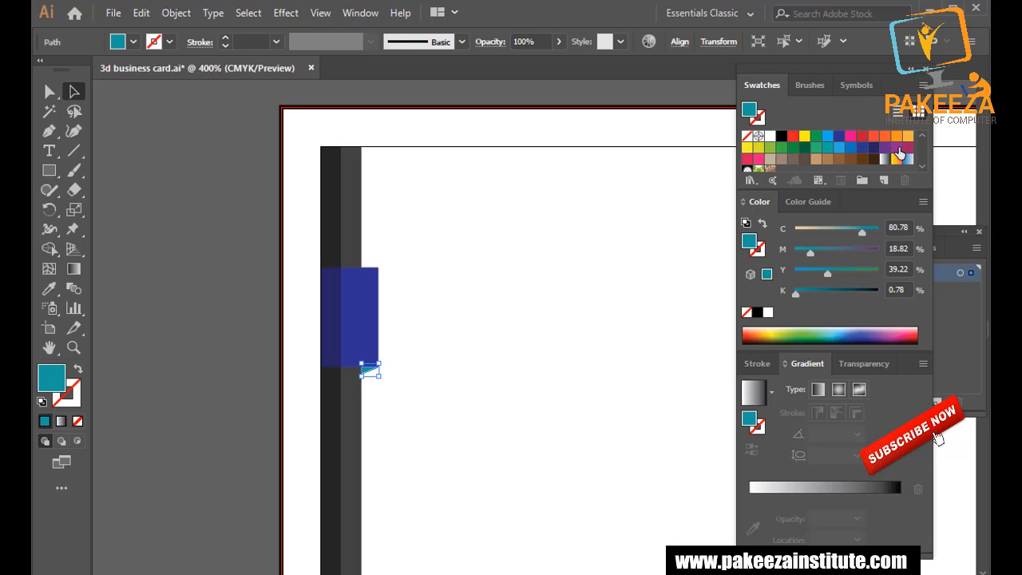
pyautogui.click(840, 148)
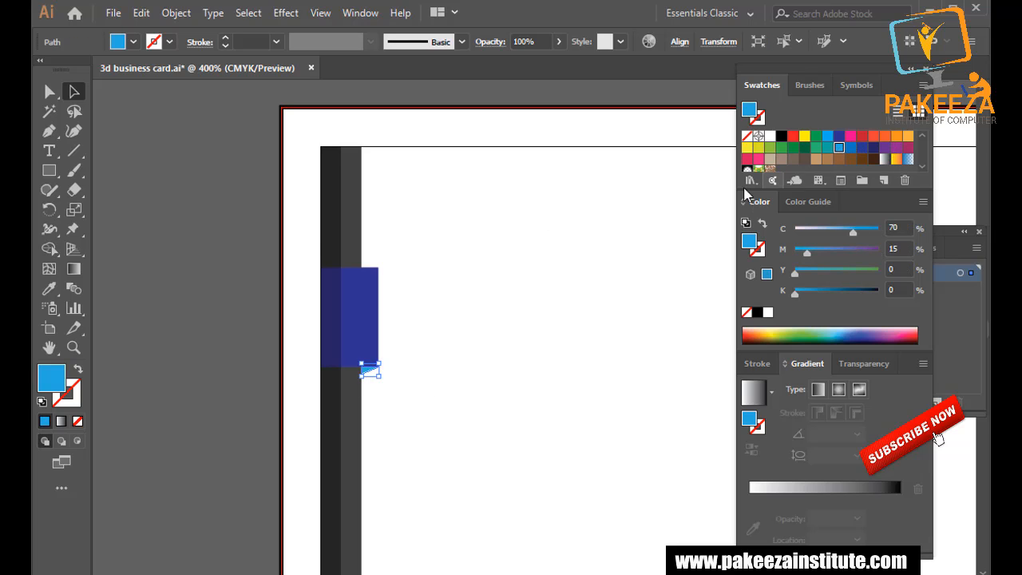
pyautogui.click(252, 193)
pyautogui.click(372, 319)
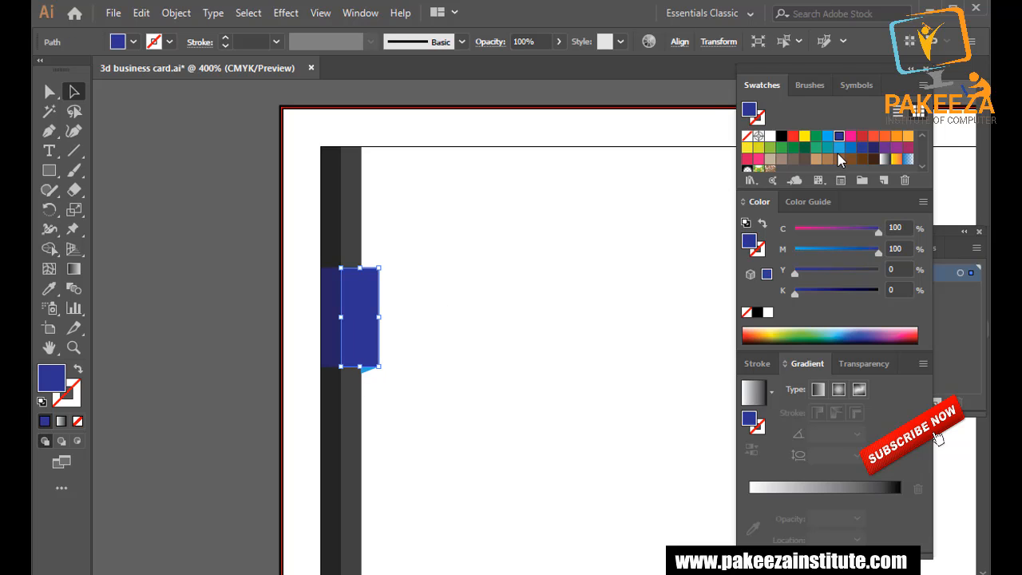
pyautogui.click(839, 148)
pyautogui.click(242, 254)
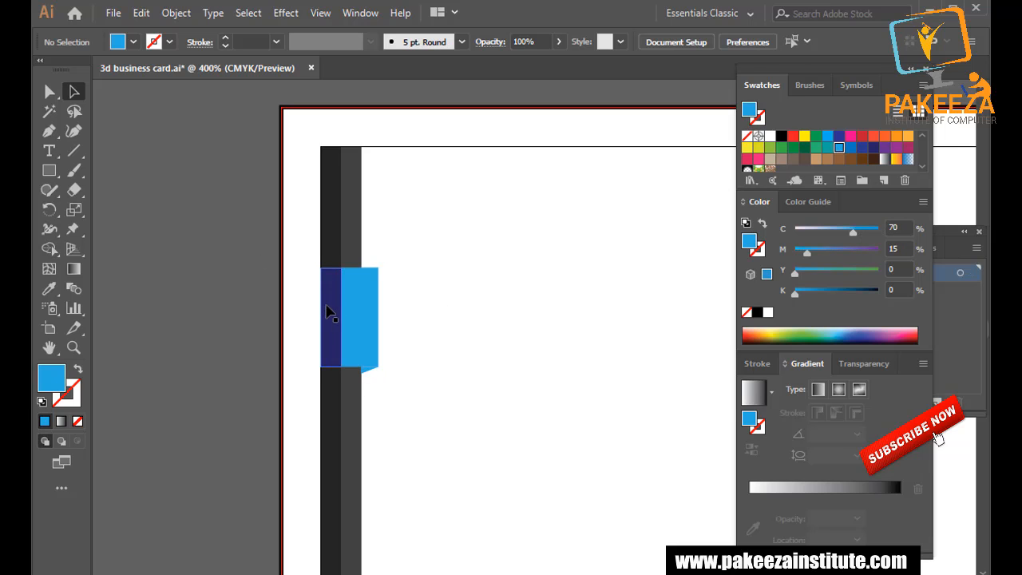
pyautogui.click(372, 372)
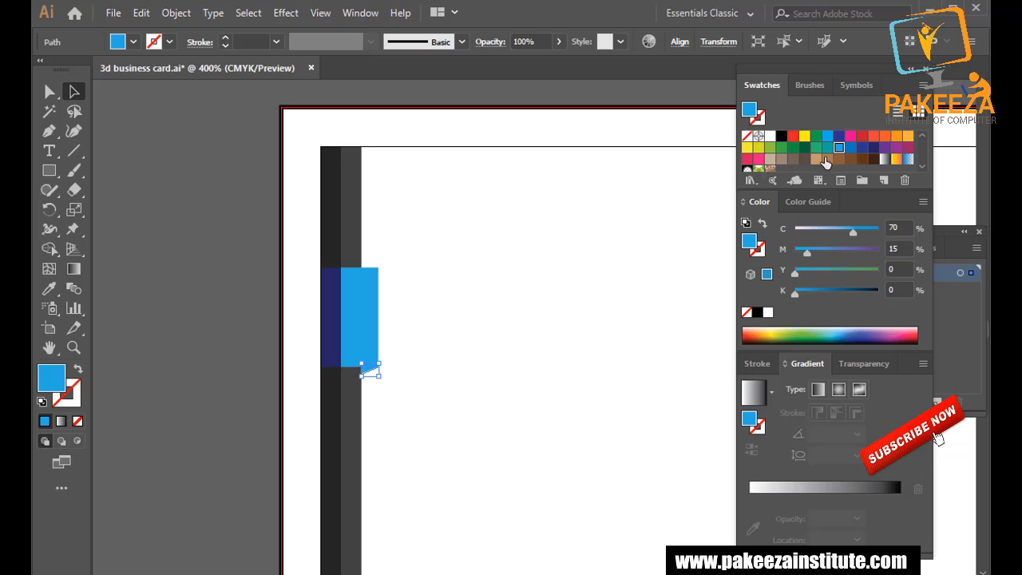
pyautogui.click(871, 149)
pyautogui.click(428, 251)
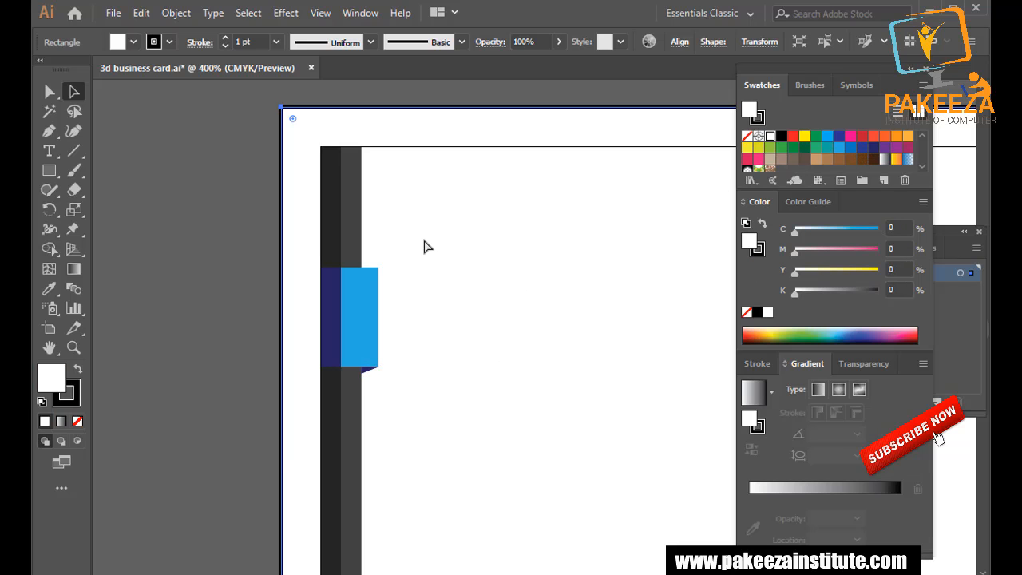
# Recolour the tab's left part deeper blue (C100 M50 Y0 K0) and save the file.
pyautogui.hotkey('ctrl', 's')
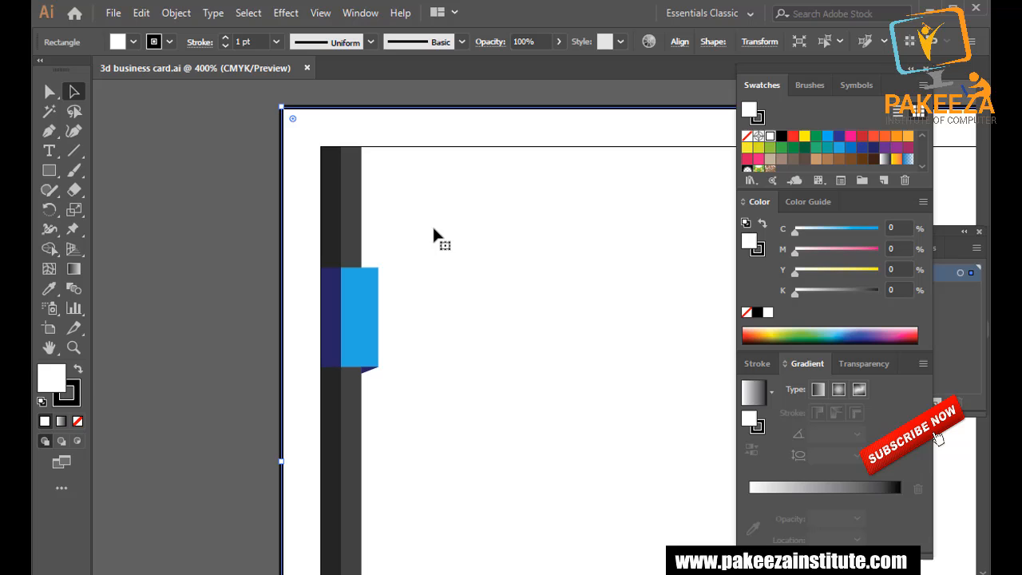
pyautogui.click(331, 313)
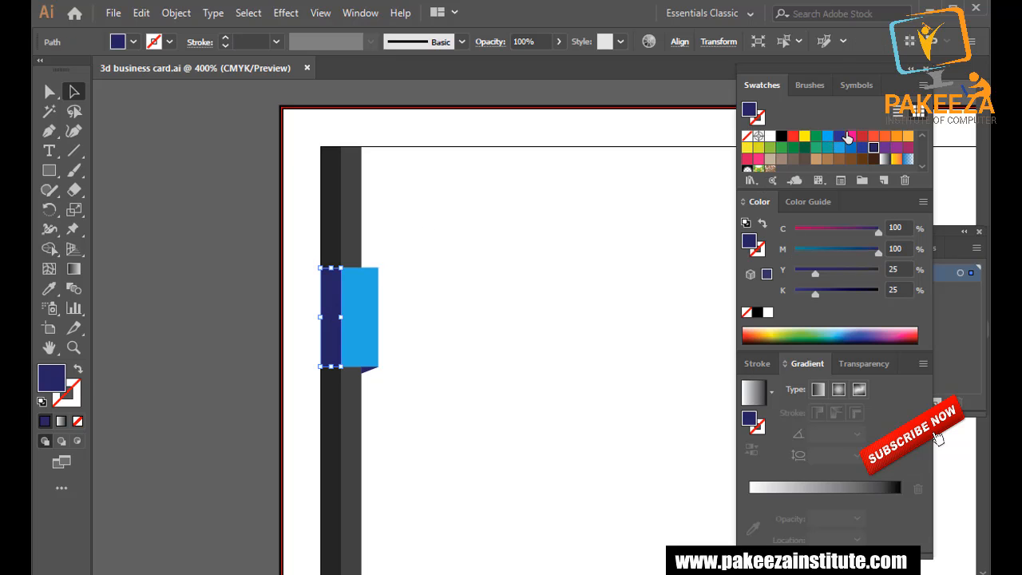
pyautogui.click(829, 136)
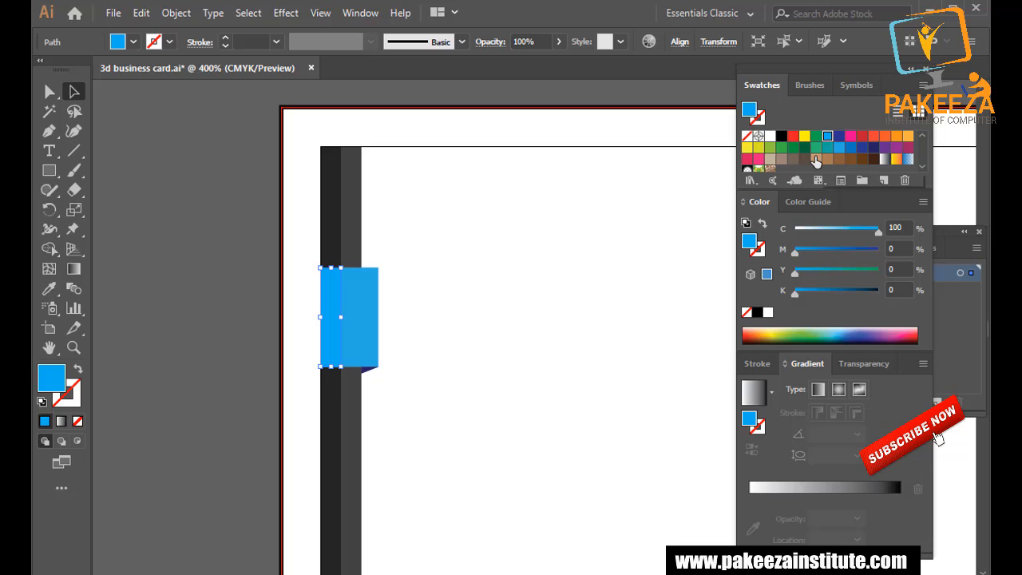
pyautogui.moveTo(796, 255); pyautogui.dragTo(833, 252)
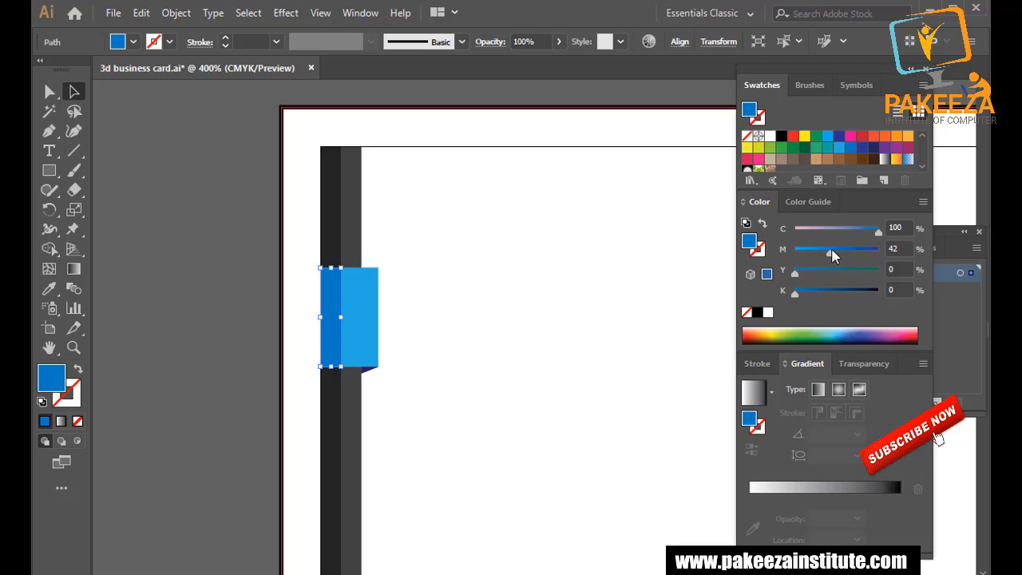
pyautogui.click(217, 202)
pyautogui.hotkey('ctrl', 's')
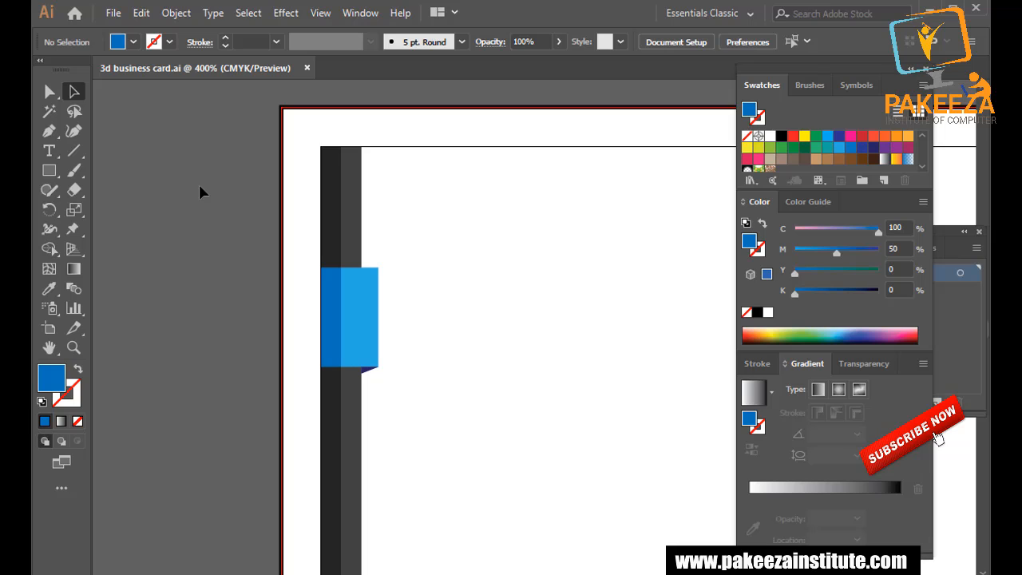
# Reshape the fold triangle under the tab and colour it C100 M41 Y25 K25.
pyautogui.scroll(2, 210, 204)
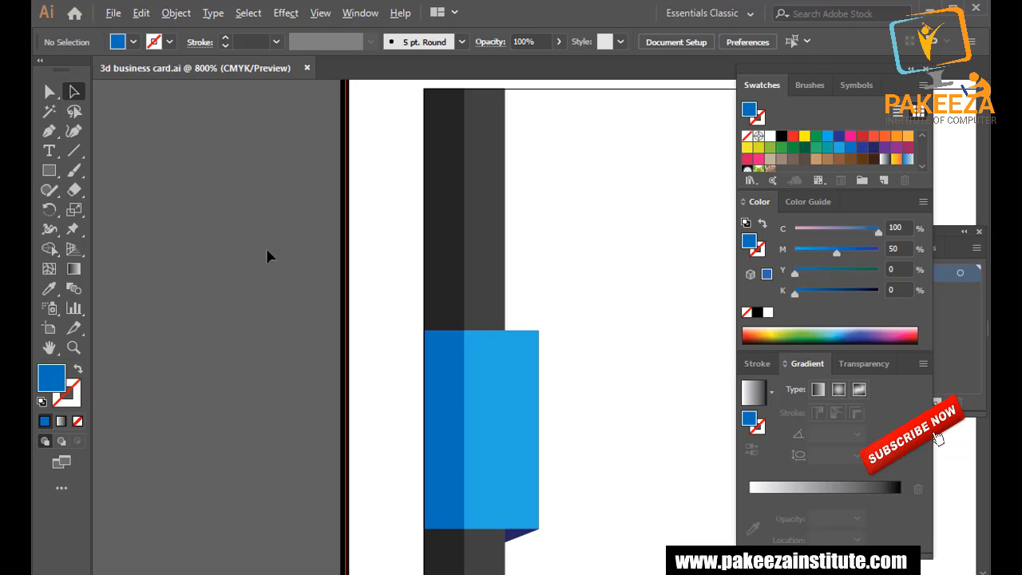
pyautogui.moveTo(447, 312); pyautogui.dragTo(376, 297)
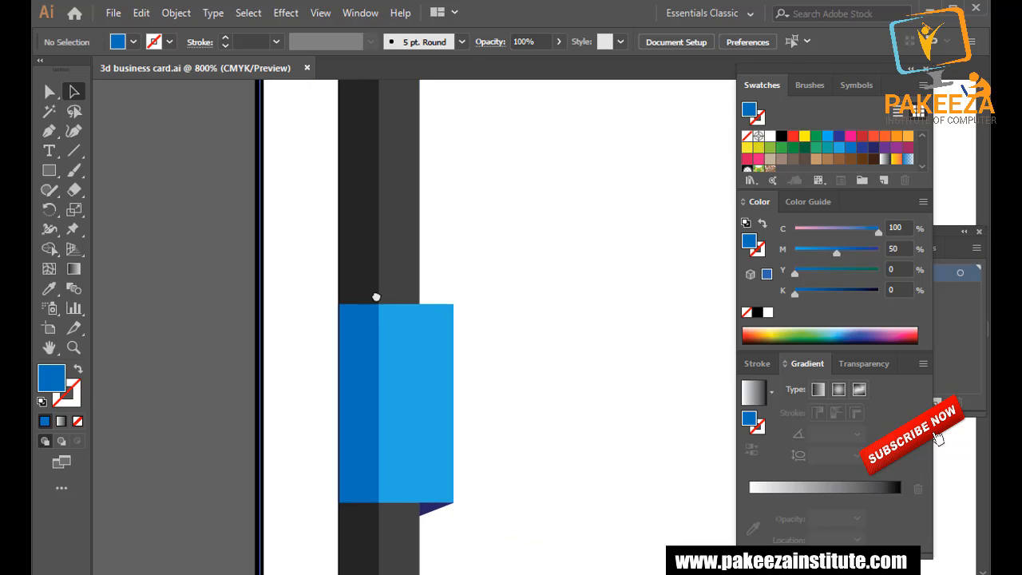
pyautogui.click(429, 518)
pyautogui.moveTo(426, 520); pyautogui.dragTo(435, 526)
pyautogui.click(214, 404)
pyautogui.scroll(-2, 229, 387)
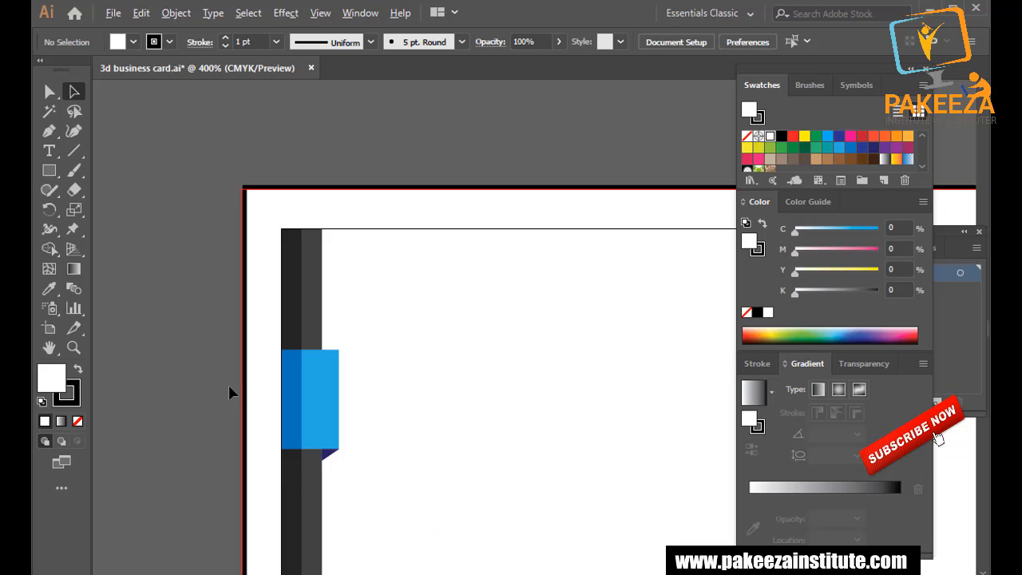
pyautogui.scroll(1, 228, 384)
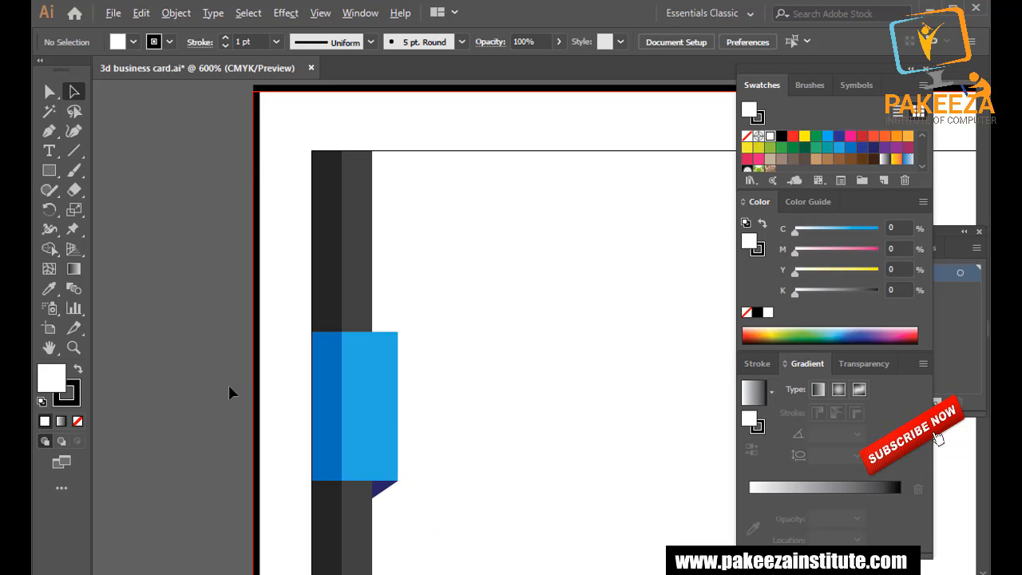
pyautogui.click(384, 487)
pyautogui.click(830, 250)
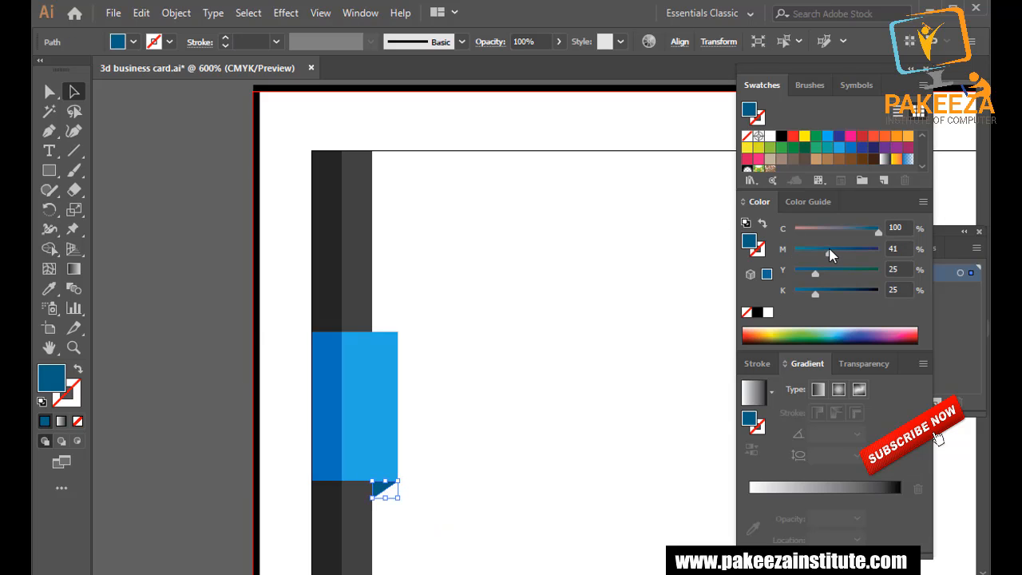
pyautogui.click(183, 248)
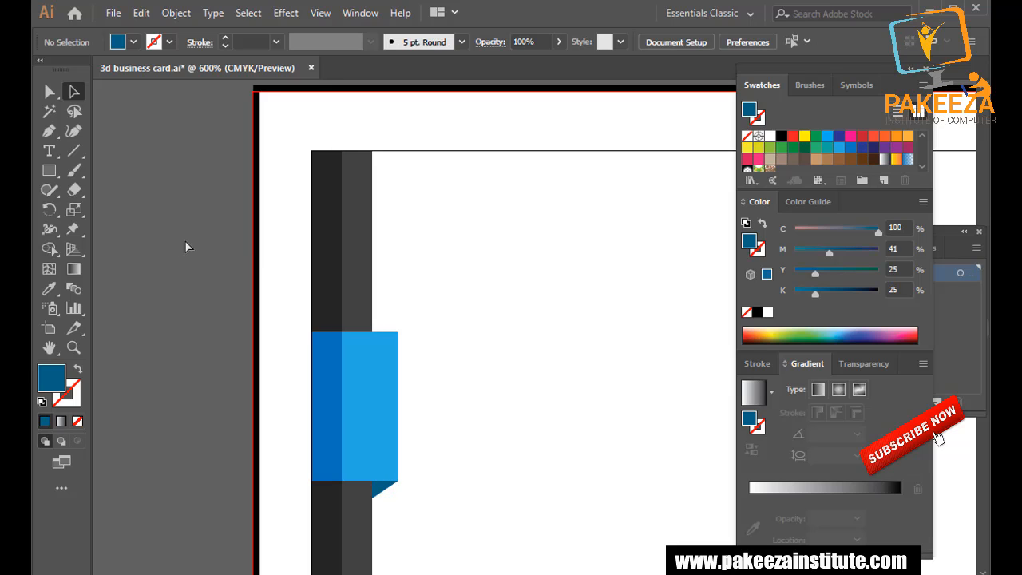
# Group the tab's left panel, right panel and fold triangle together.
pyautogui.click(333, 403)
pyautogui.keyDown('shift'); pyautogui.click(357, 397); pyautogui.keyUp('shift')
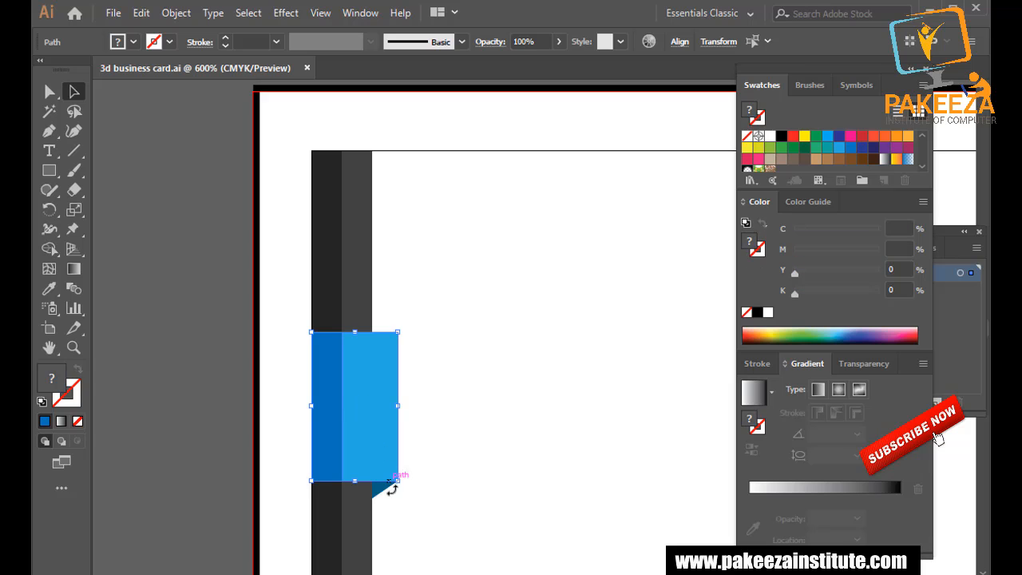
pyautogui.keyDown('shift'); pyautogui.click(382, 493); pyautogui.keyUp('shift')
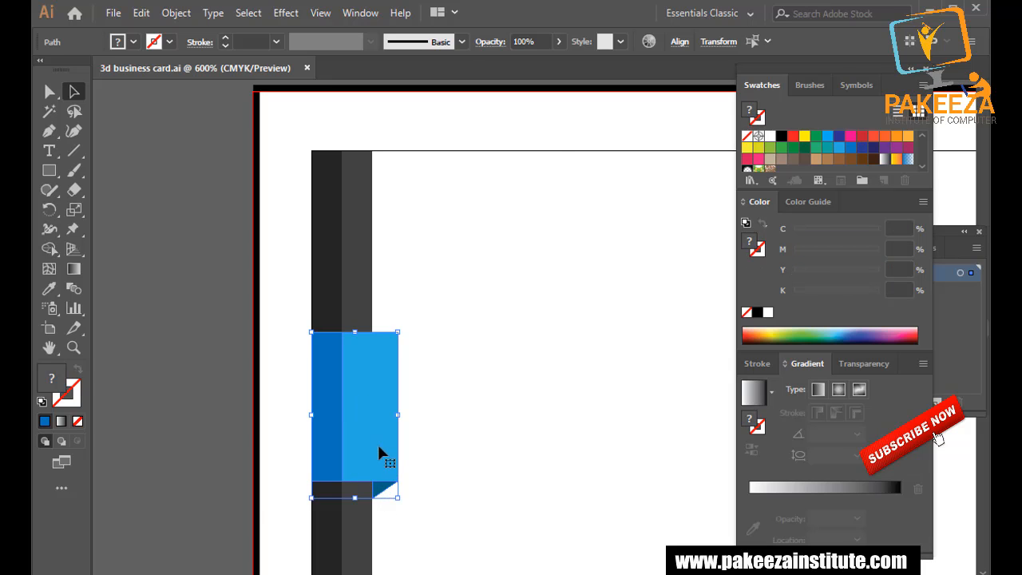
pyautogui.rightClick(378, 446)
pyautogui.click(432, 224)
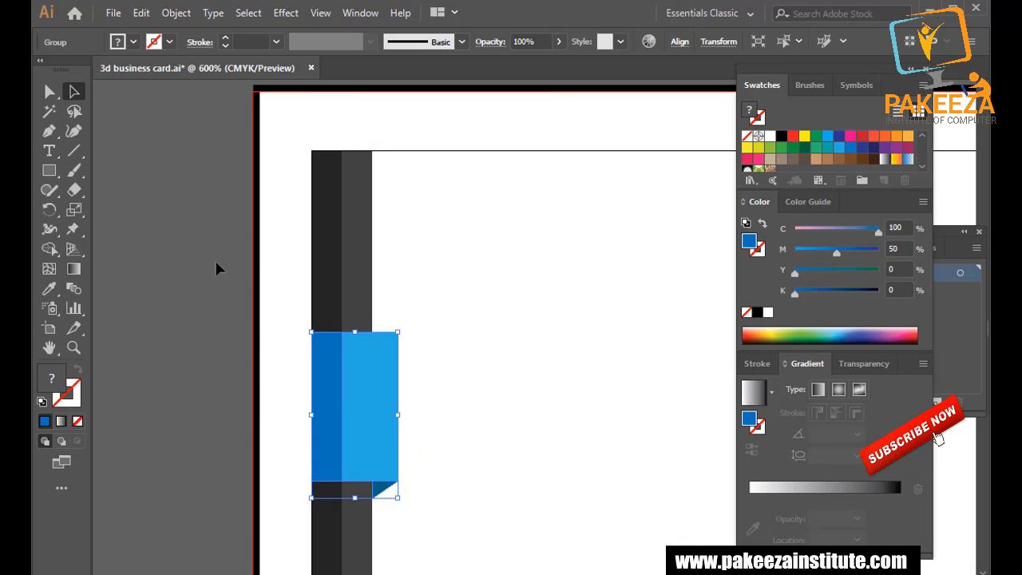
pyautogui.click(217, 276)
pyautogui.scroll(-2, 226, 305)
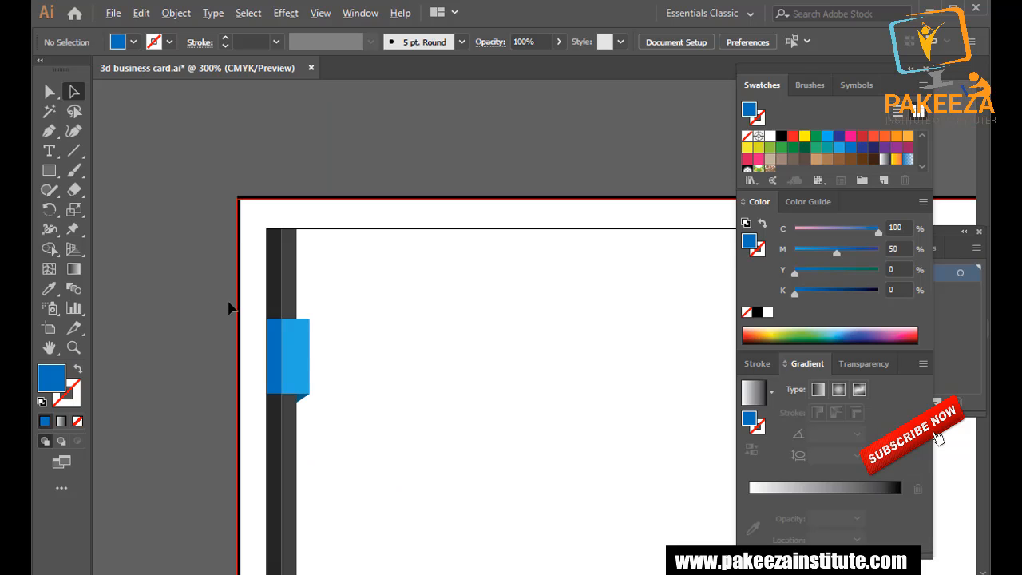
pyautogui.scroll(-1, 228, 307)
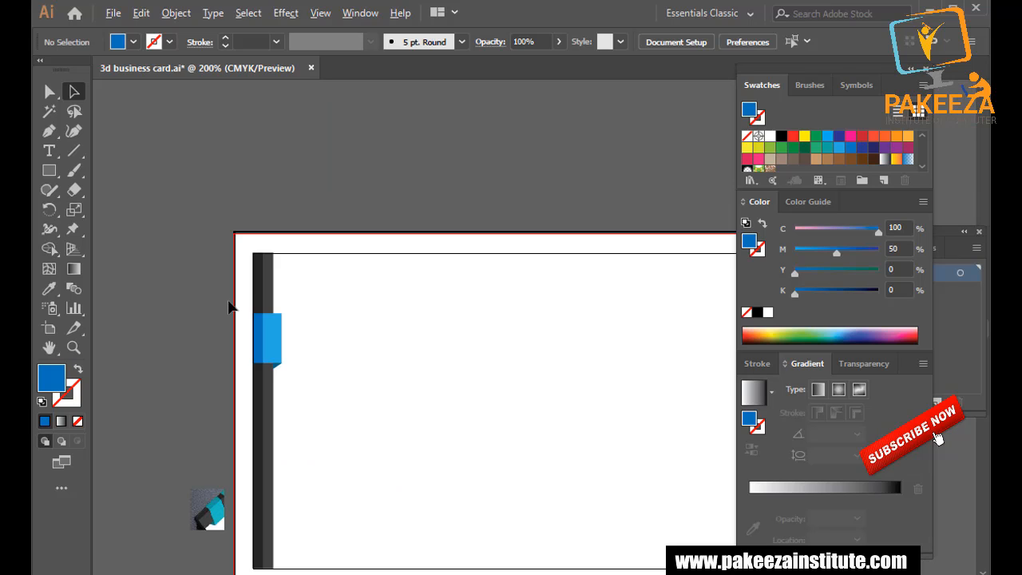
# Move the blue tab group higher up the dark left strip.
pyautogui.click(277, 348)
pyautogui.moveTo(278, 348); pyautogui.dragTo(278, 309)
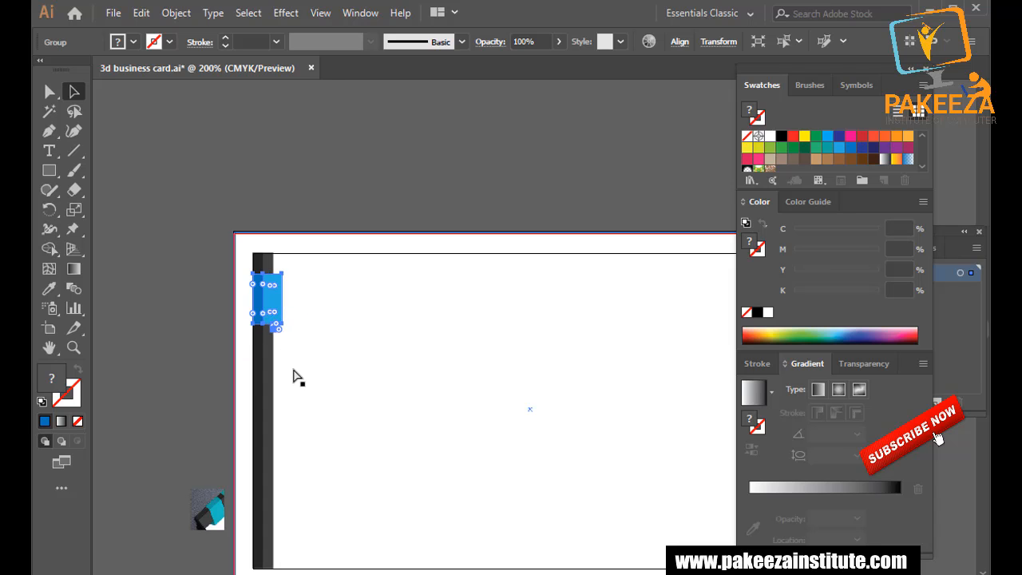
pyautogui.click(243, 323)
pyautogui.click(261, 308)
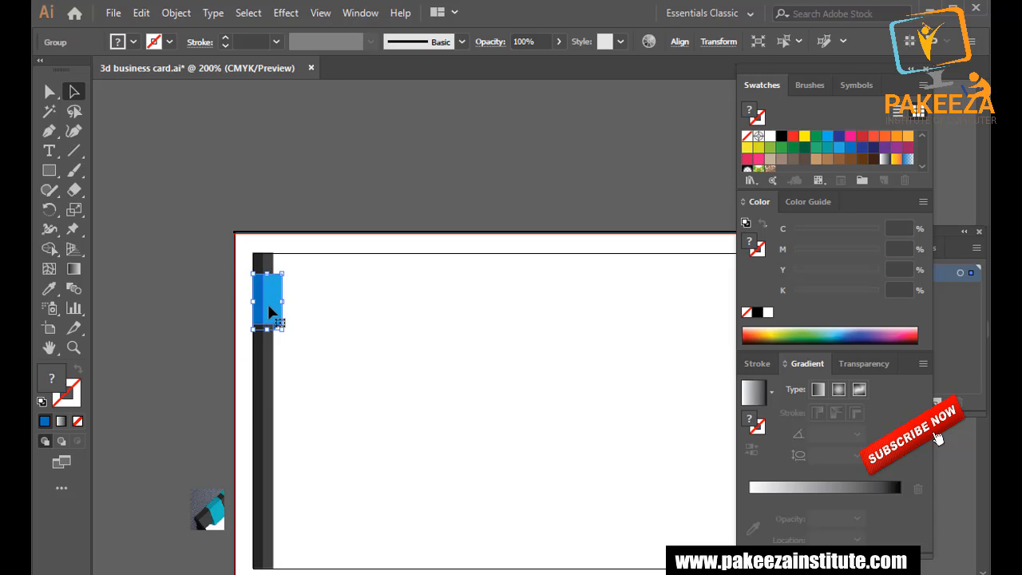
pyautogui.click(251, 209)
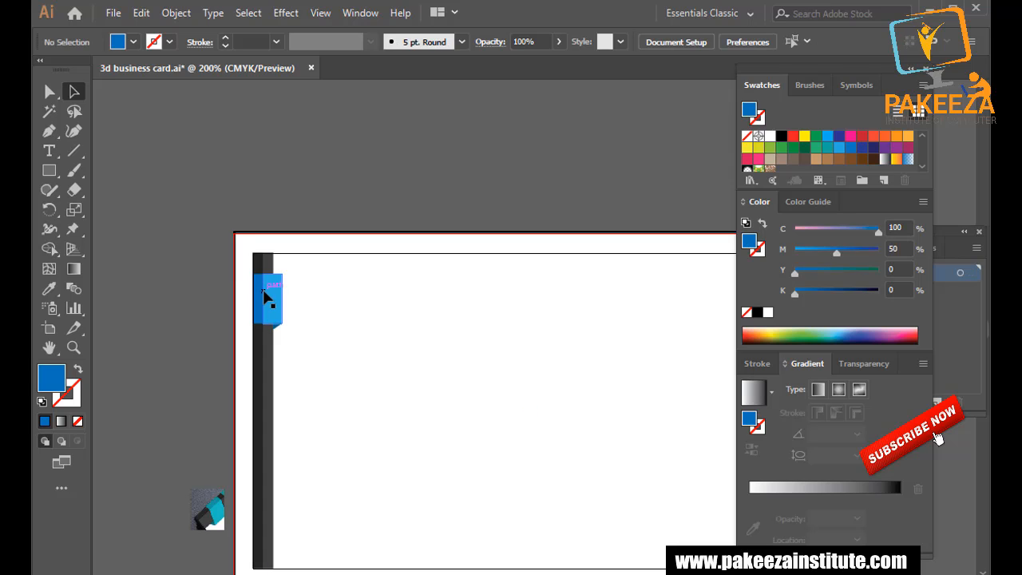
# Isolate the white card rectangle for editing, then exit isolation mode with Esc.
pyautogui.scroll(4, 264, 302)
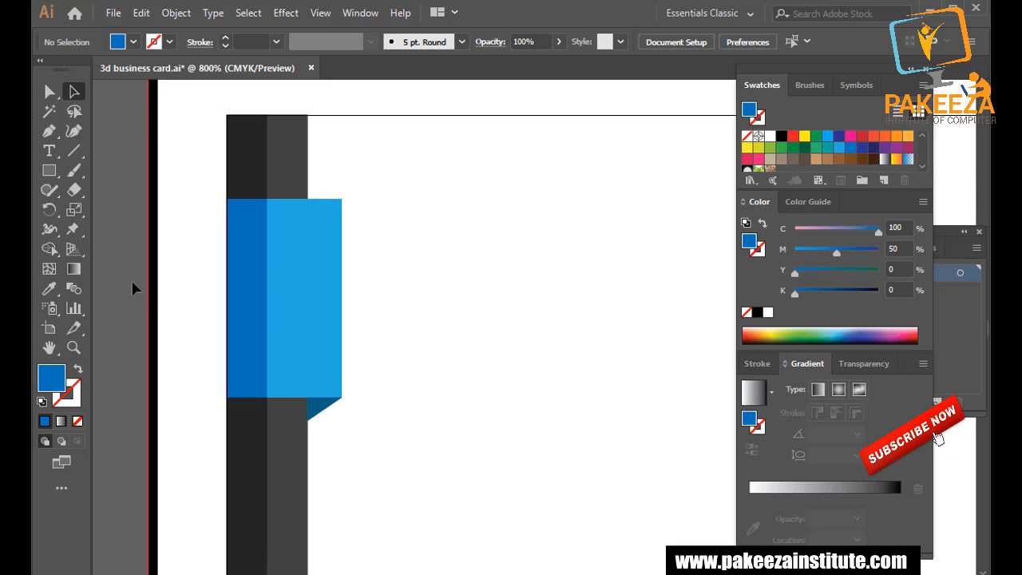
pyautogui.click(251, 166)
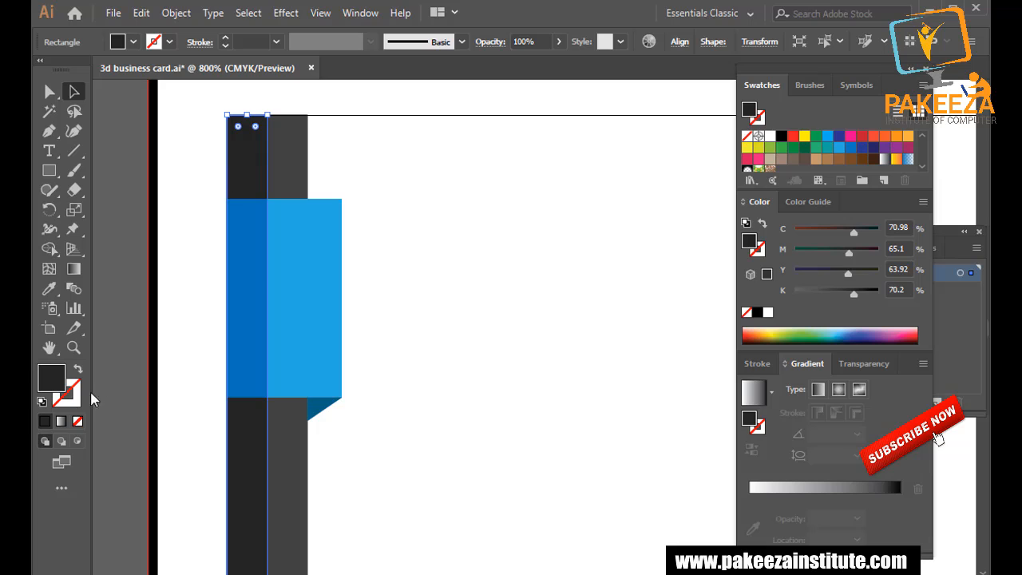
pyautogui.click(129, 224)
pyautogui.scroll(2, 185, 325)
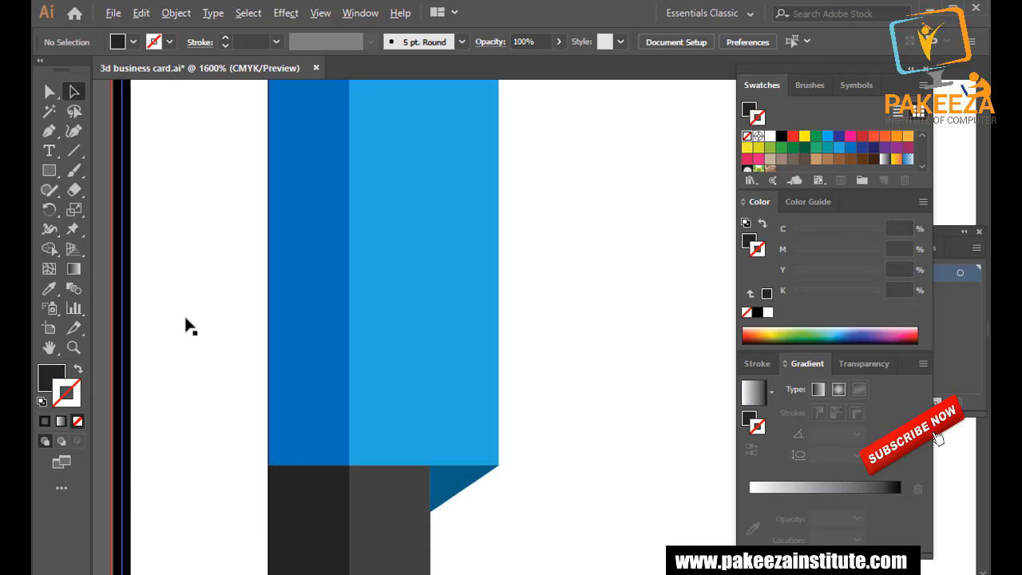
pyautogui.scroll(1, 186, 317)
pyautogui.click(198, 331)
pyautogui.doubleClick(678, 383)
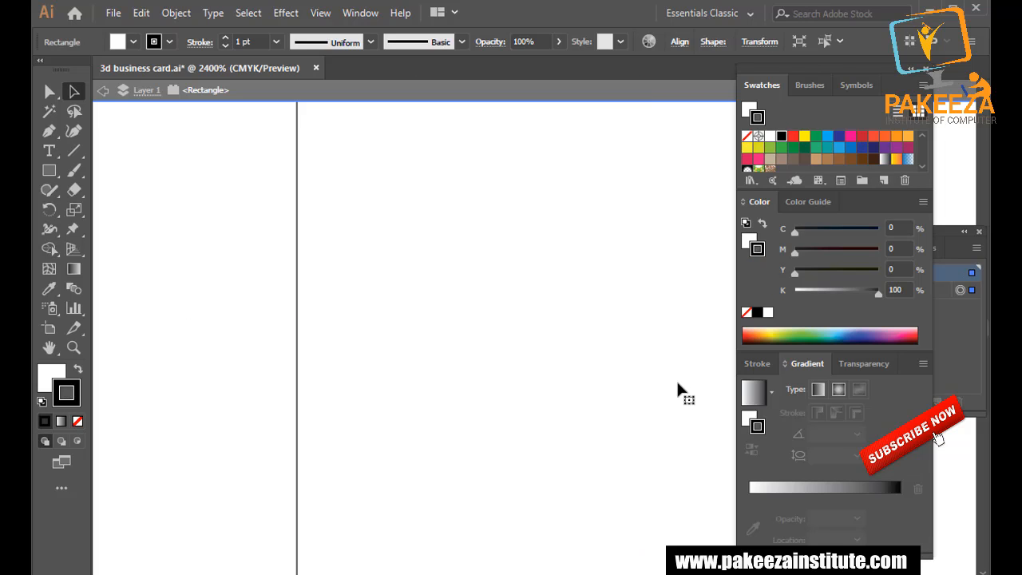
pyautogui.click(700, 96)
pyautogui.doubleClick(160, 324)
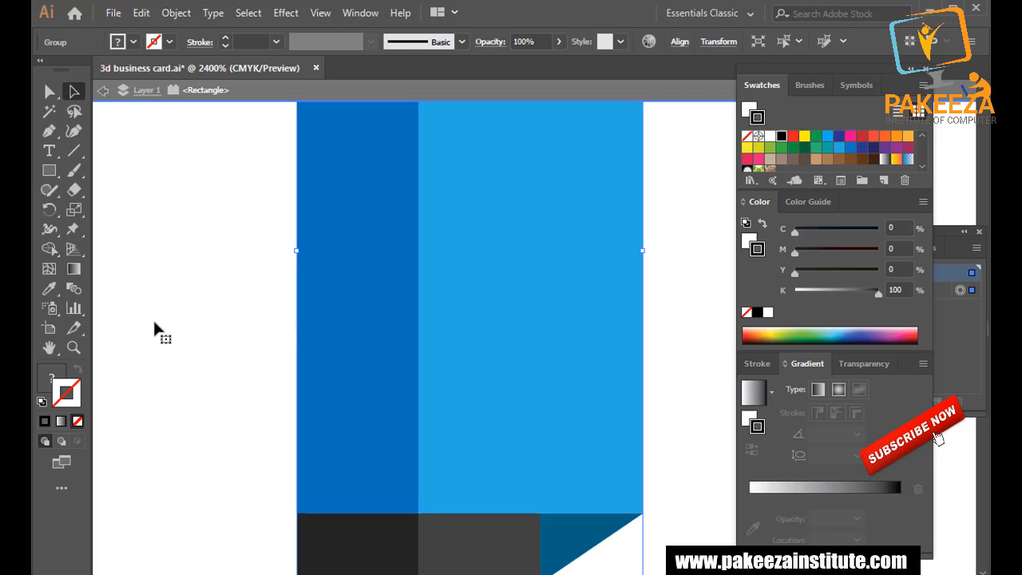
pyautogui.press('Escape')
pyautogui.scroll(-1, 163, 315)
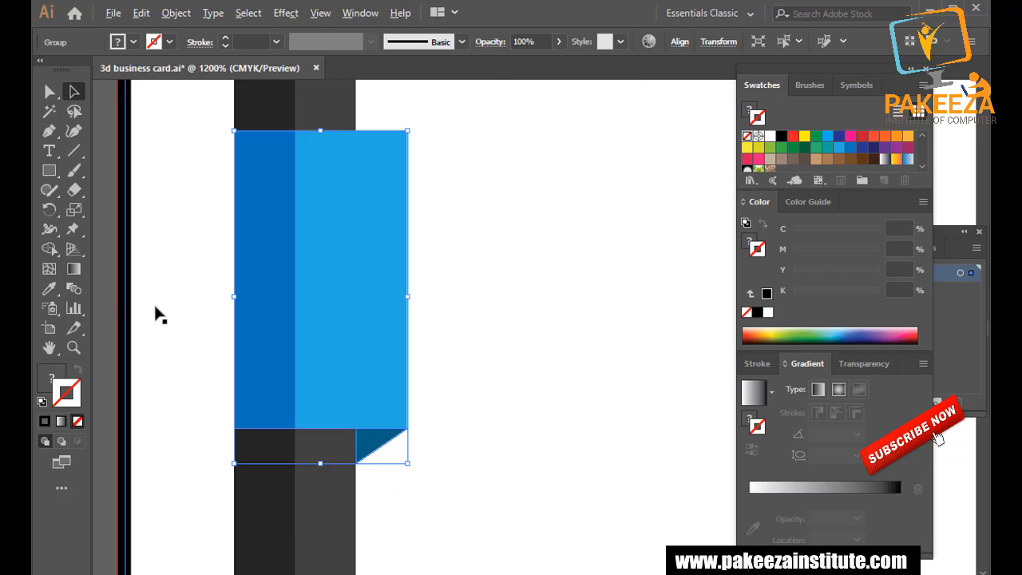
pyautogui.click(112, 289)
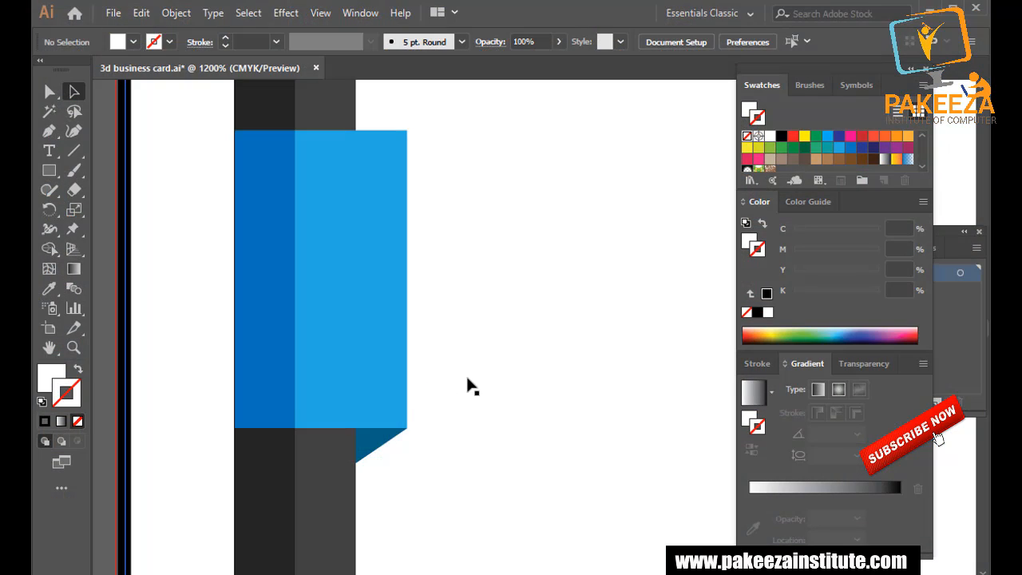
pyautogui.scroll(-6, 472, 386)
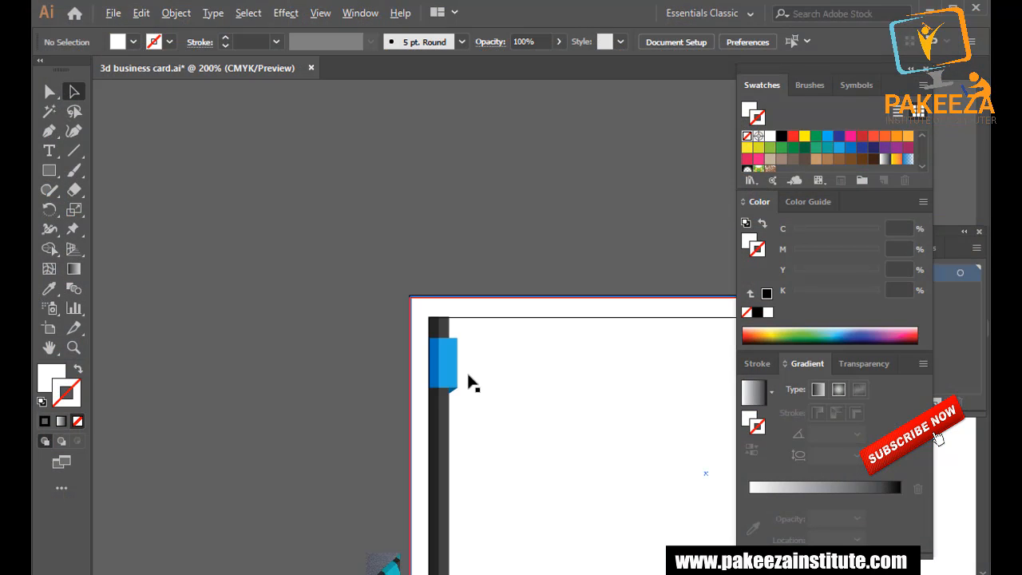
# Zoom in and drag the dark strip's left anchor rightward to narrow the strip.
pyautogui.scroll(5, 472, 387)
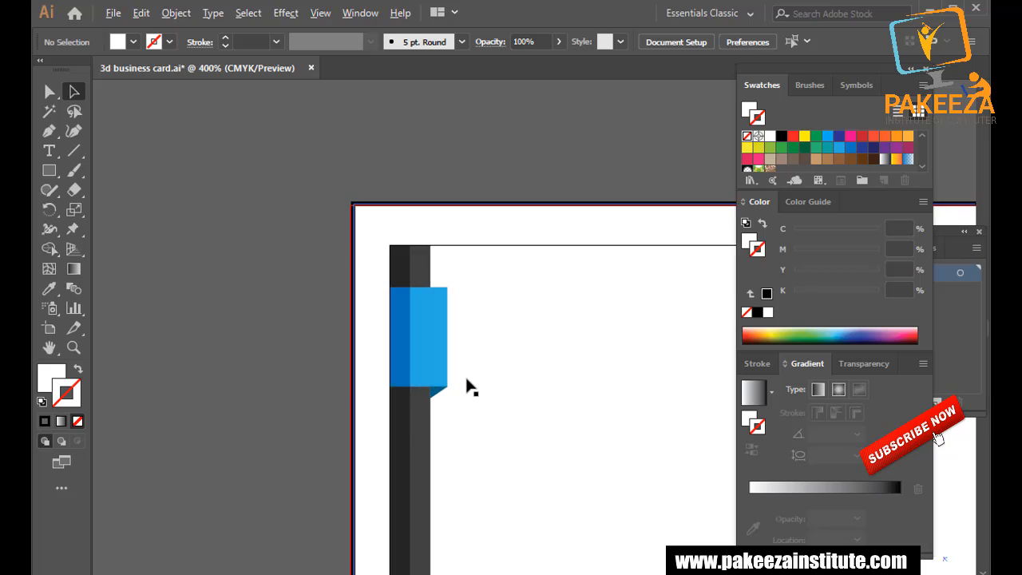
pyautogui.scroll(1, 355, 380)
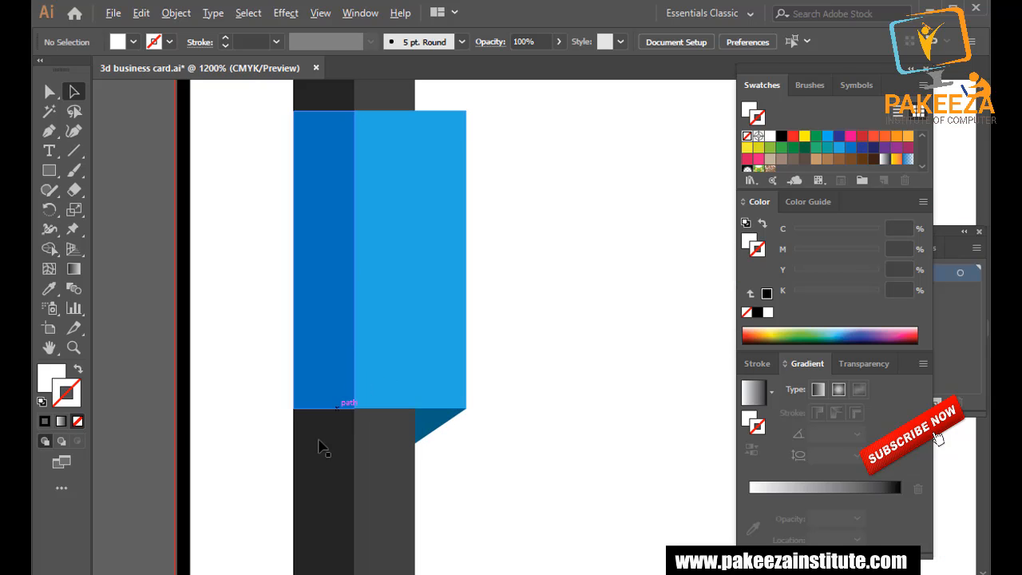
pyautogui.click(305, 474)
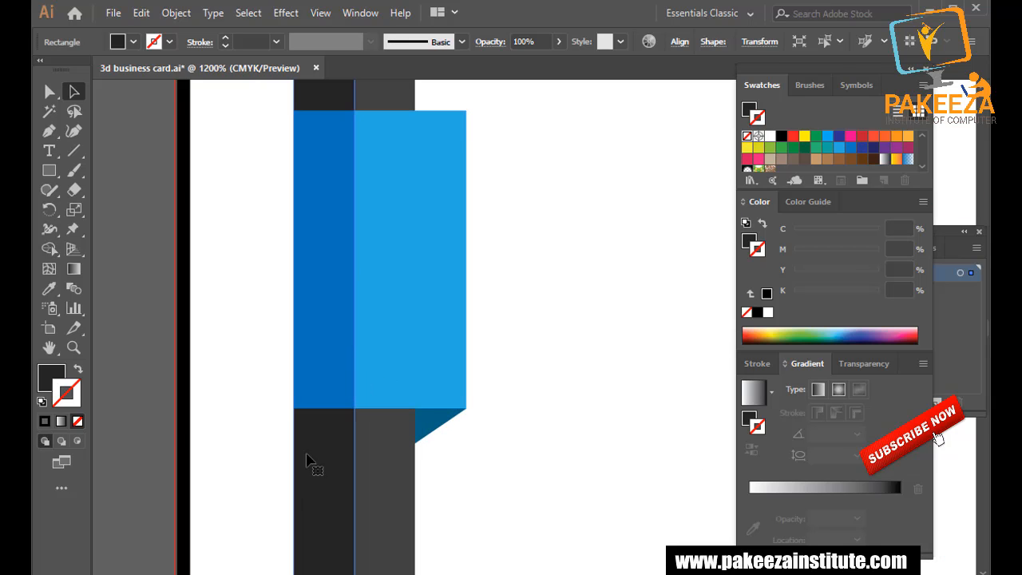
pyautogui.scroll(-5, 315, 411)
pyautogui.hscroll(-1, 372, 479)
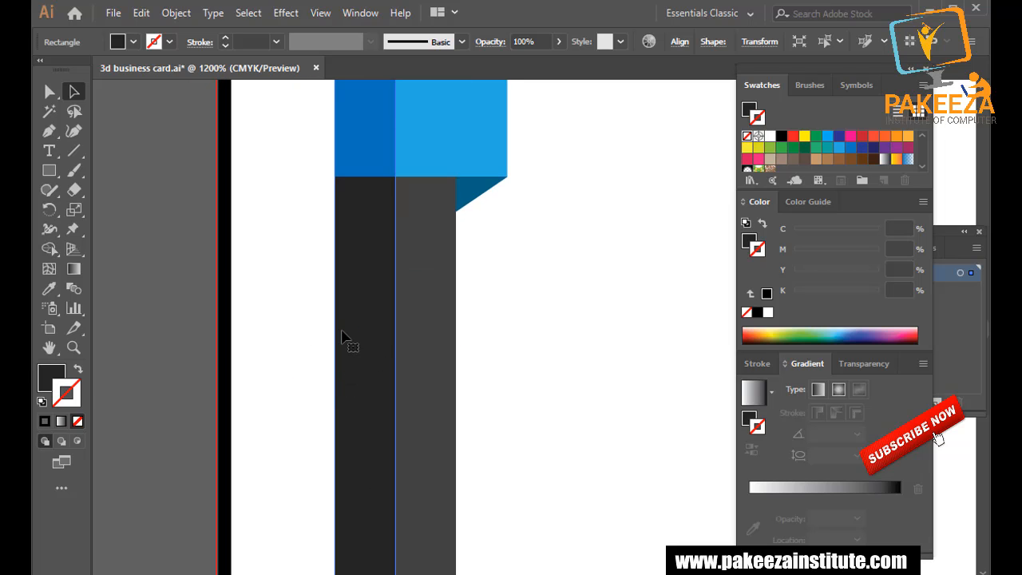
pyautogui.keyDown('alt'); pyautogui.scroll(-4, 315, 342); pyautogui.keyUp('alt')
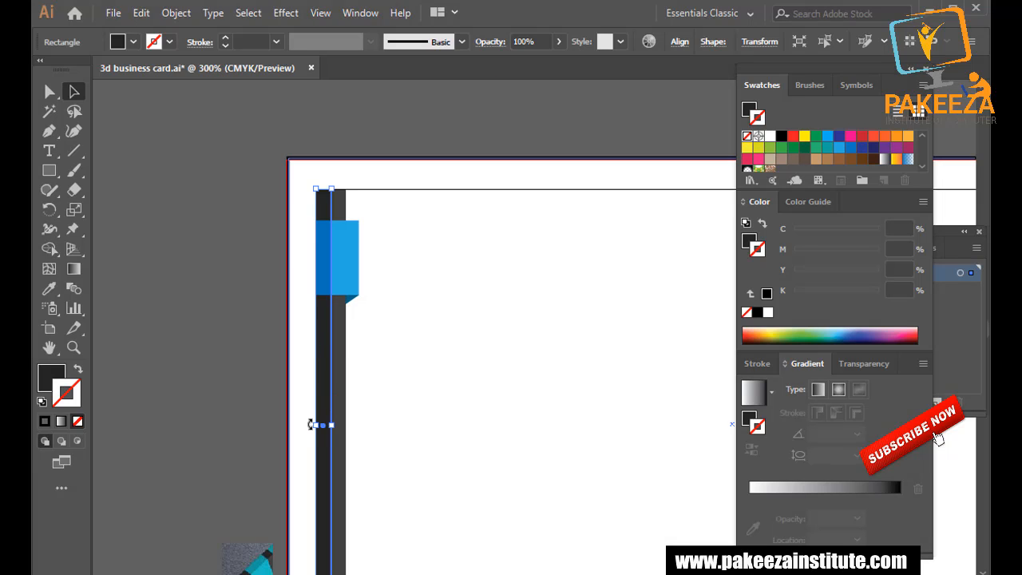
pyautogui.scroll(1, 316, 432)
pyautogui.scroll(-1, 316, 432)
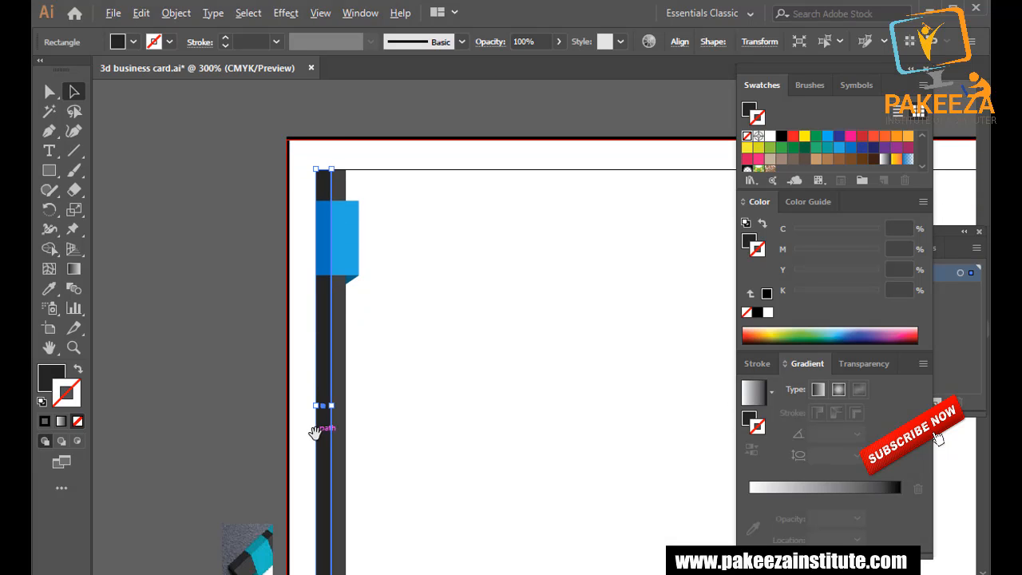
pyautogui.keyDown('alt'); pyautogui.scroll(3, 315, 429); pyautogui.keyUp('alt')
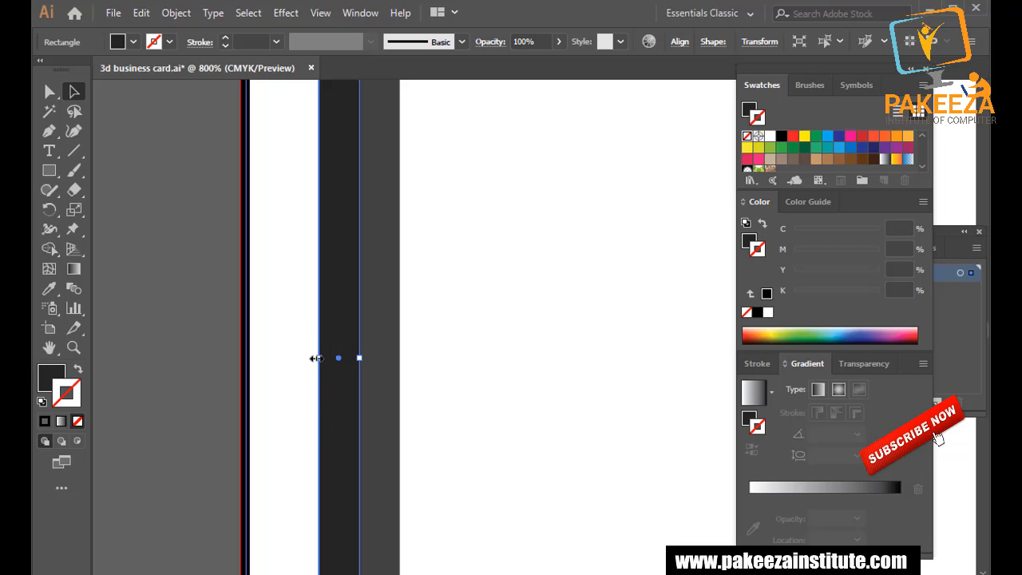
pyautogui.keyDown('alt'); pyautogui.scroll(3, 316, 357); pyautogui.keyUp('alt')
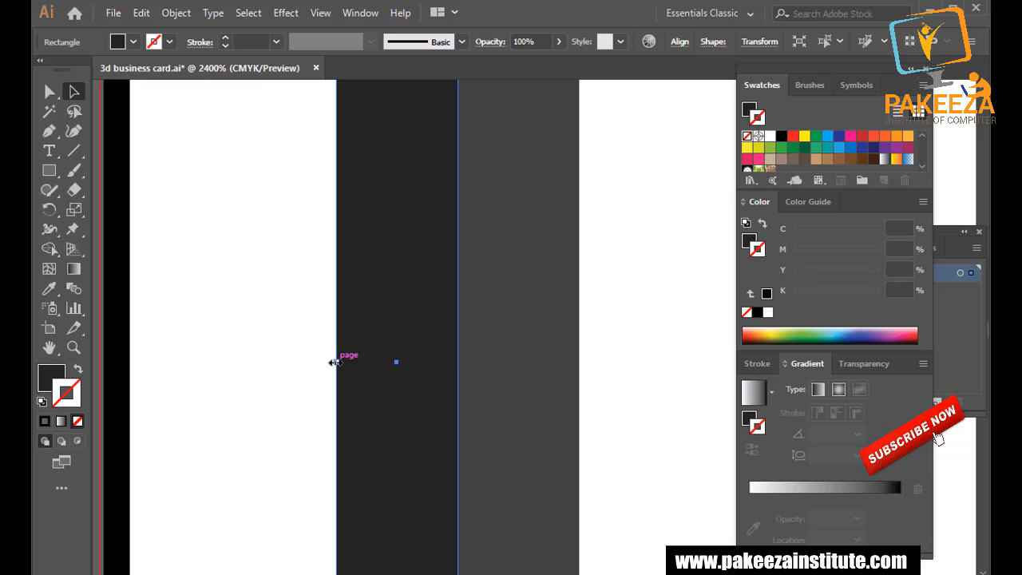
pyautogui.moveTo(335, 361); pyautogui.dragTo(353, 348)
pyautogui.click(286, 339)
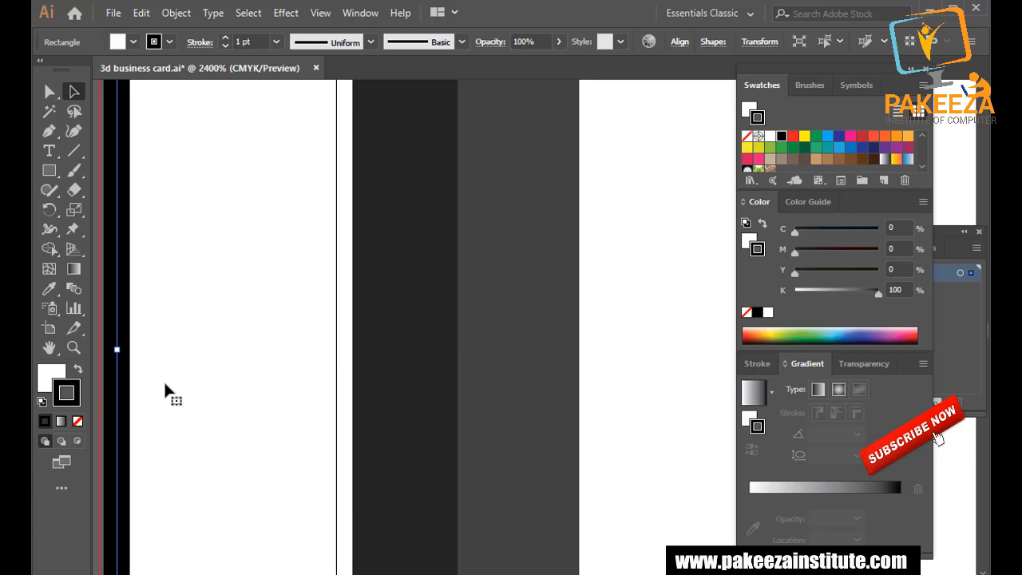
# Narrow the dark vertical strip further by dragging its left edge right.
pyautogui.scroll(-6, 164, 381)
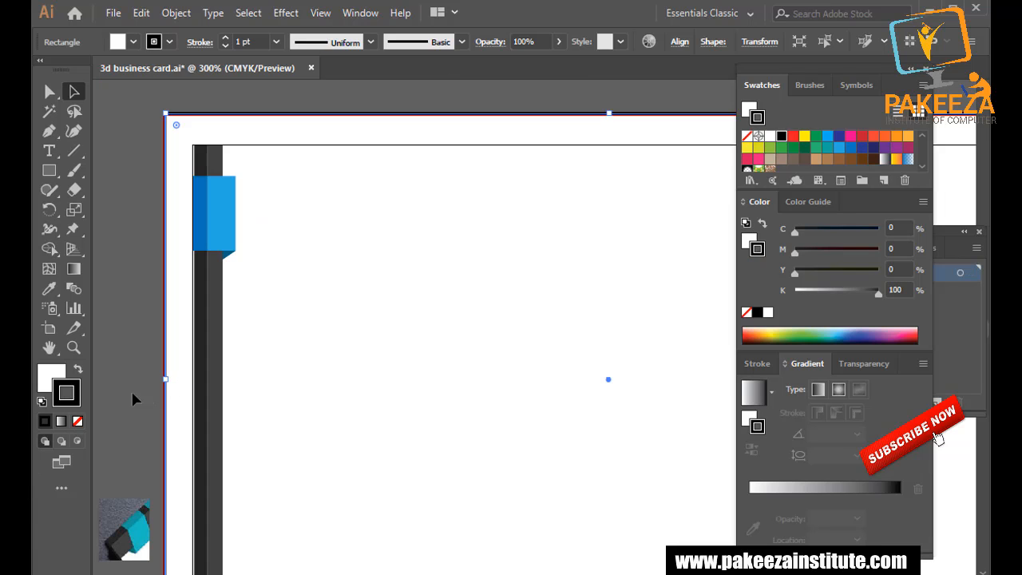
pyautogui.click(131, 389)
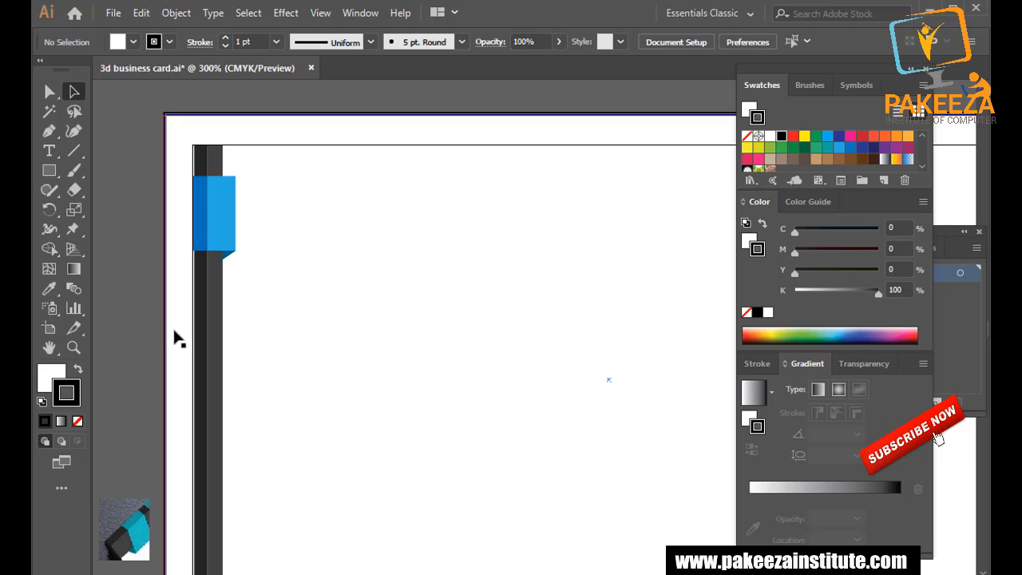
pyautogui.scroll(4, 183, 338)
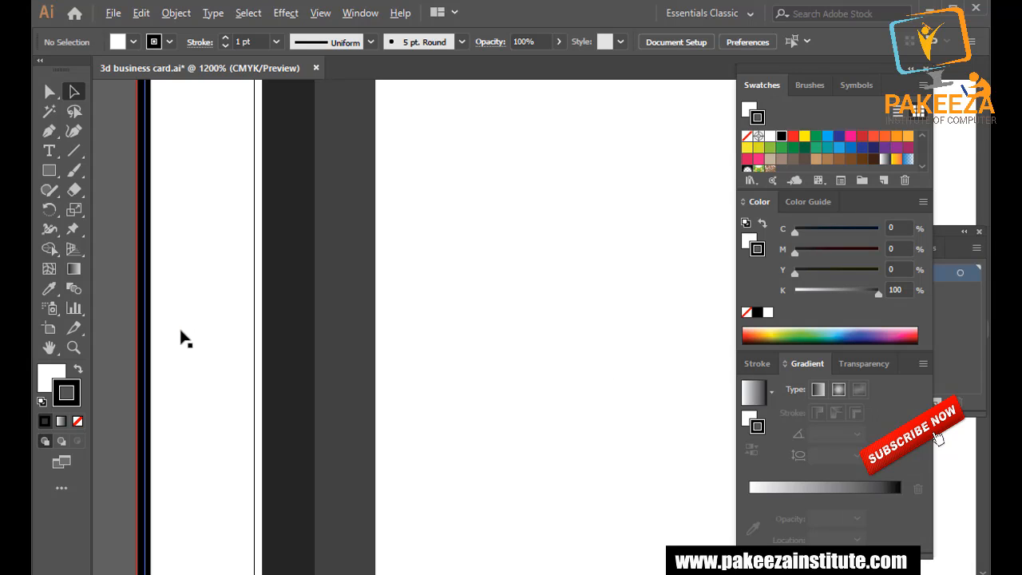
pyautogui.click(274, 351)
pyautogui.moveTo(266, 557); pyautogui.dragTo(274, 557)
pyautogui.click(237, 491)
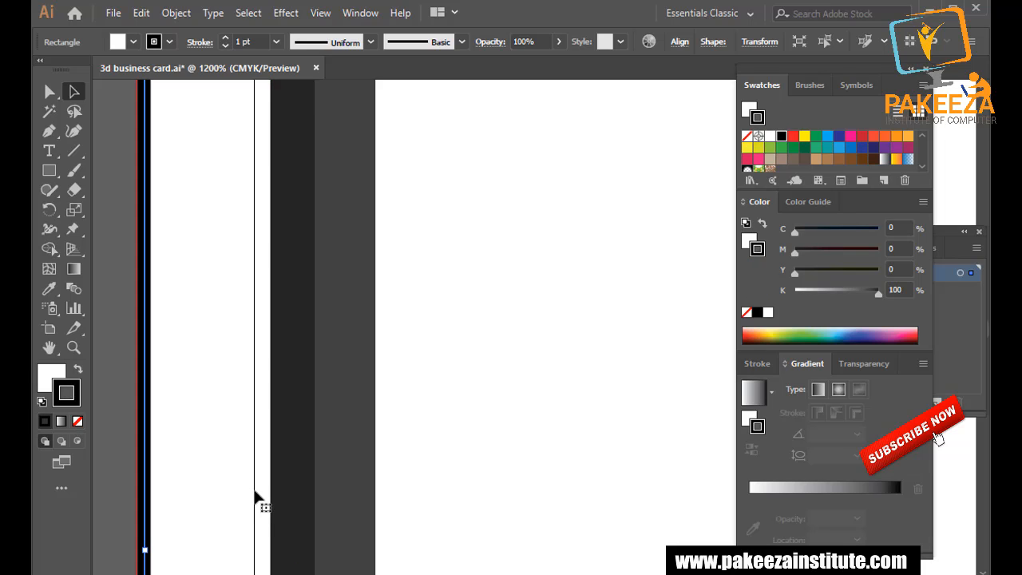
pyautogui.click(412, 364)
# Move the dark and slate-gray strips together left, flush against the card's white margin.
pyautogui.click(389, 369)
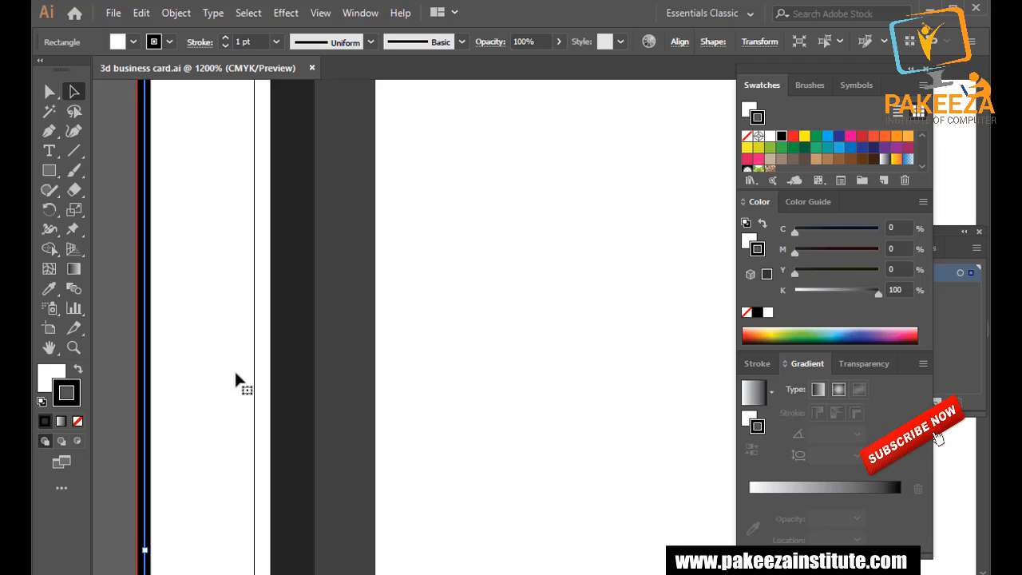
pyautogui.click(294, 382)
pyautogui.keyDown('shift'); pyautogui.click(353, 382); pyautogui.keyUp('shift')
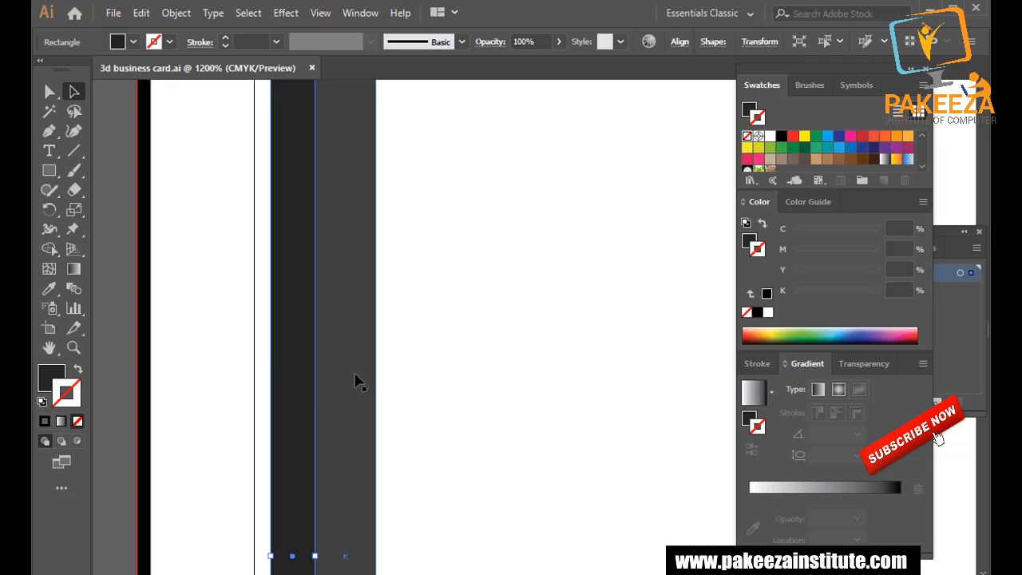
pyautogui.press('Left')
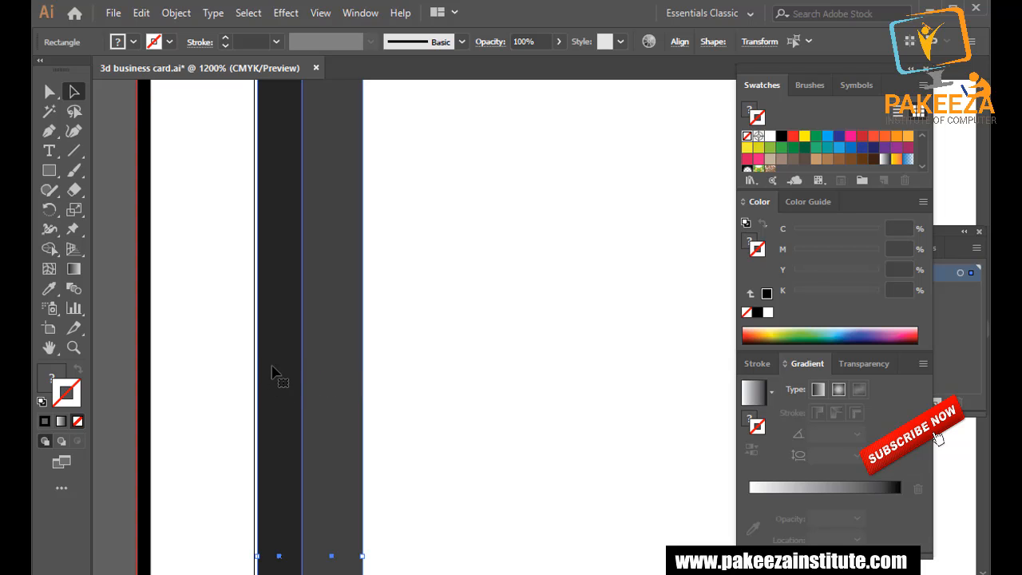
pyautogui.scroll(2, 281, 372)
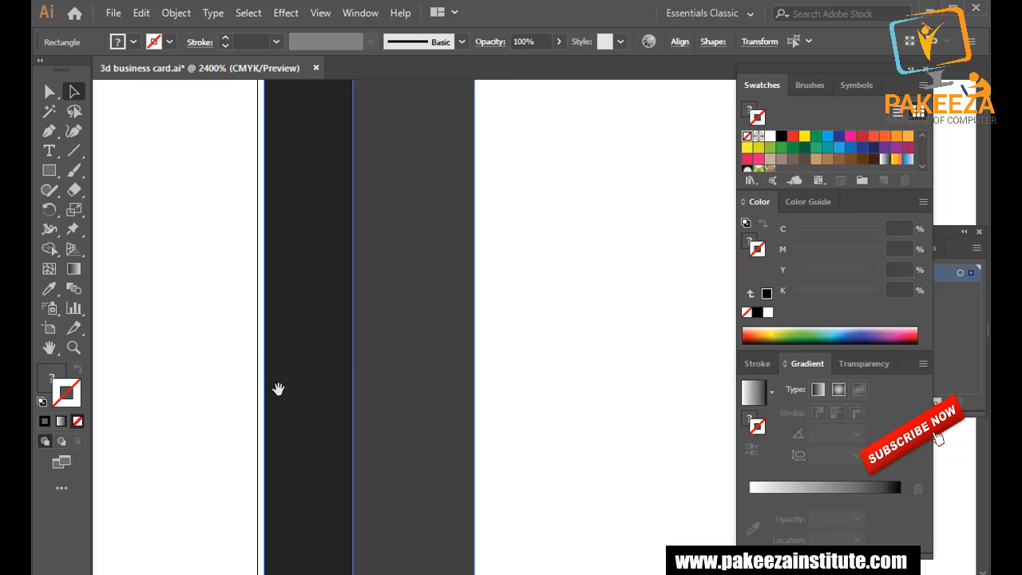
pyautogui.moveTo(302, 415); pyautogui.dragTo(317, 256)
pyautogui.moveTo(338, 422); pyautogui.dragTo(349, 264)
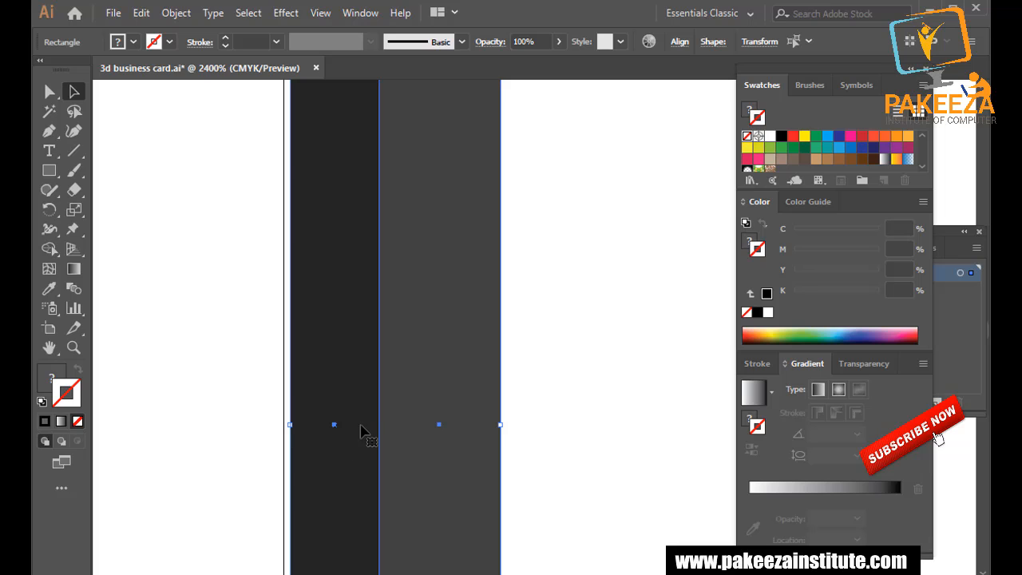
pyautogui.moveTo(360, 431); pyautogui.dragTo(354, 430)
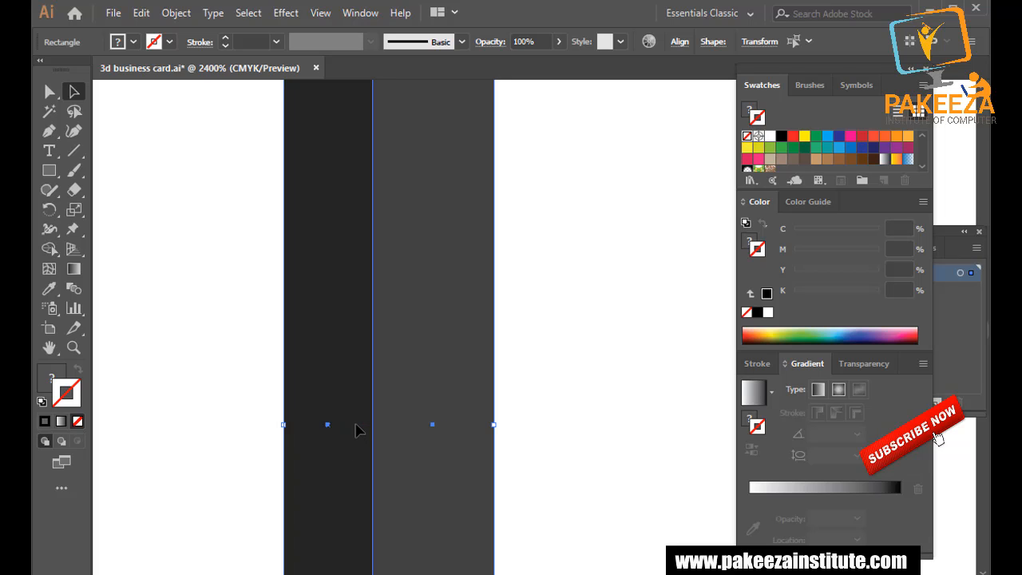
pyautogui.click(234, 390)
# Narrow the blue tab group from its right side so its fold meets the grey strip's edge.
pyautogui.moveTo(246, 281); pyautogui.dragTo(288, 469)
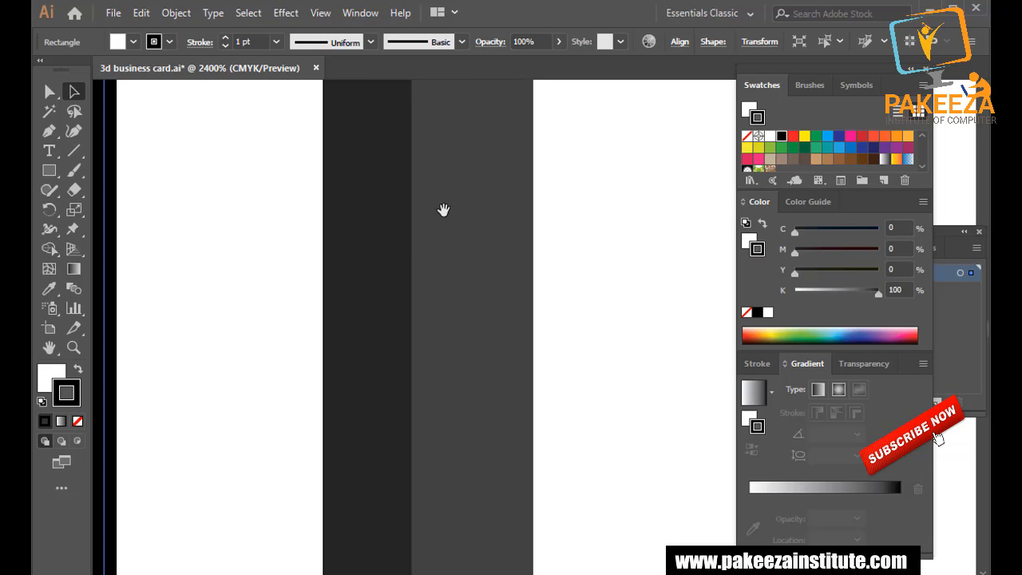
pyautogui.moveTo(431, 210); pyautogui.dragTo(375, 520)
pyautogui.moveTo(358, 258); pyautogui.dragTo(363, 479)
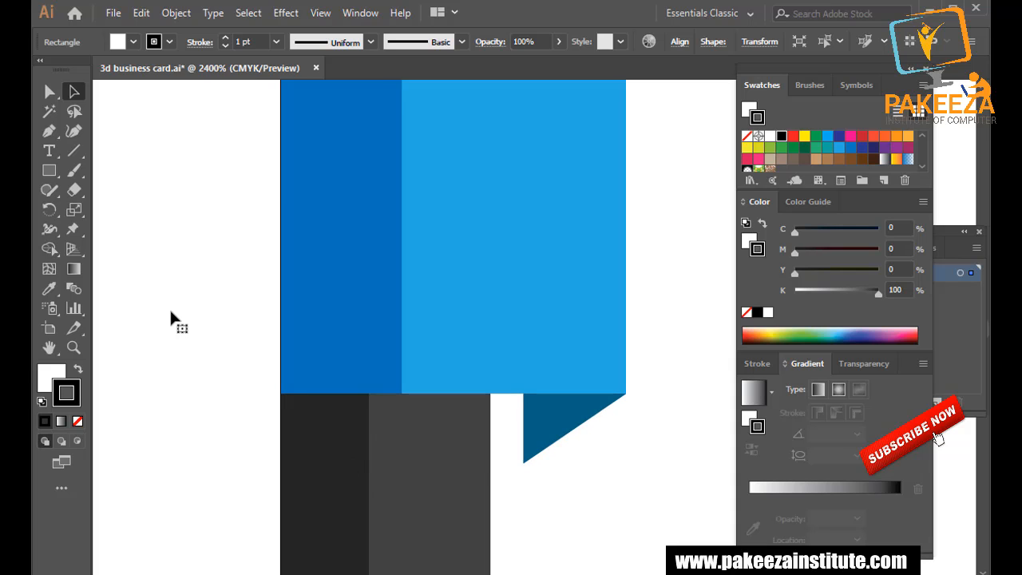
pyautogui.click(497, 280)
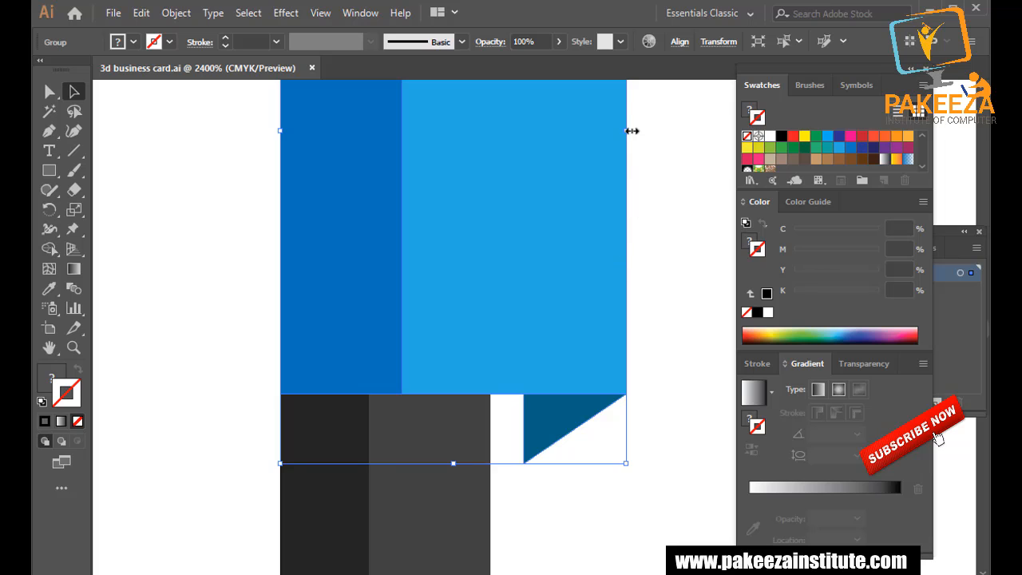
pyautogui.moveTo(626, 130); pyautogui.dragTo(577, 127)
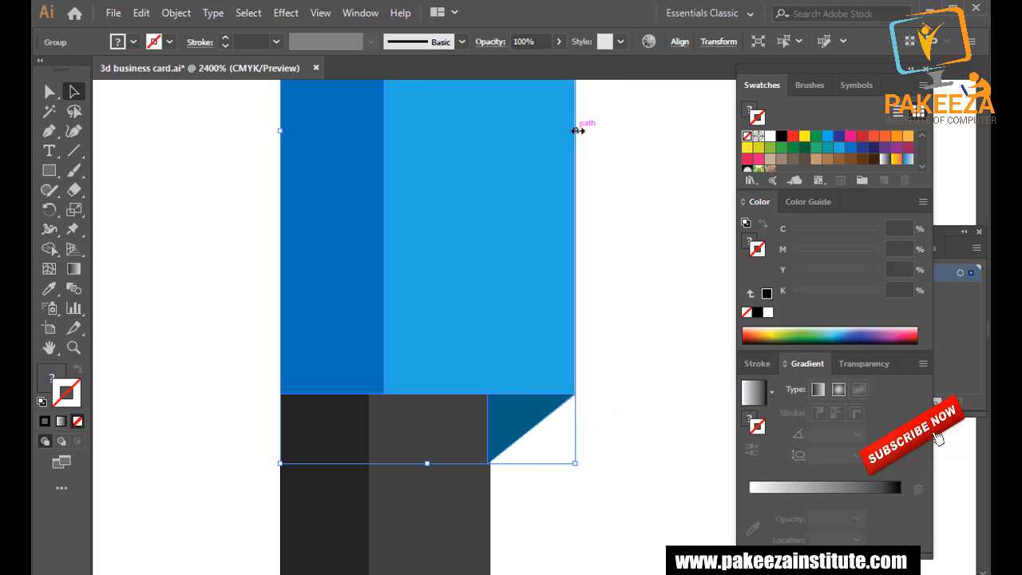
pyautogui.click(205, 281)
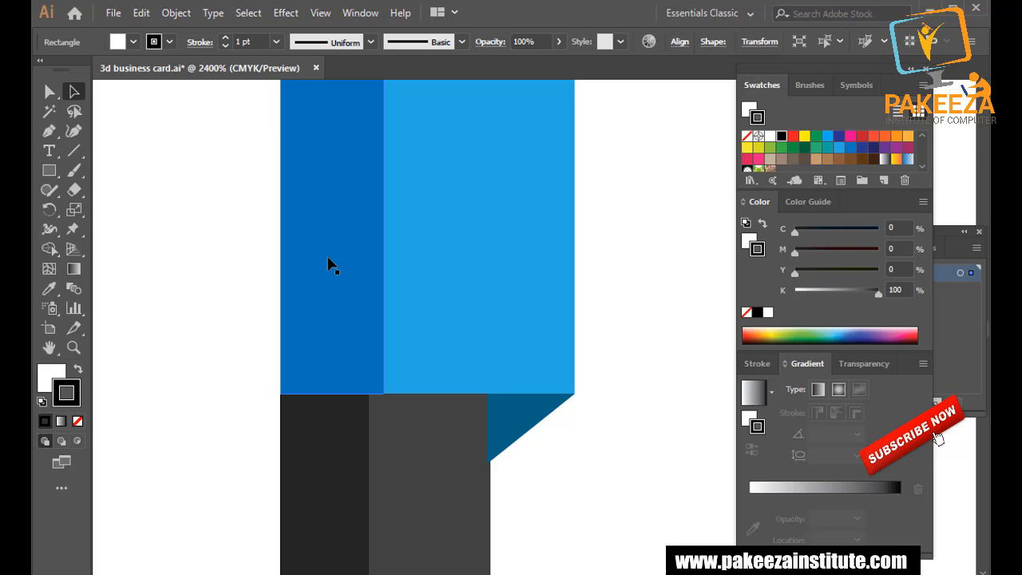
pyautogui.scroll(-3, 333, 266)
pyautogui.scroll(2, 333, 270)
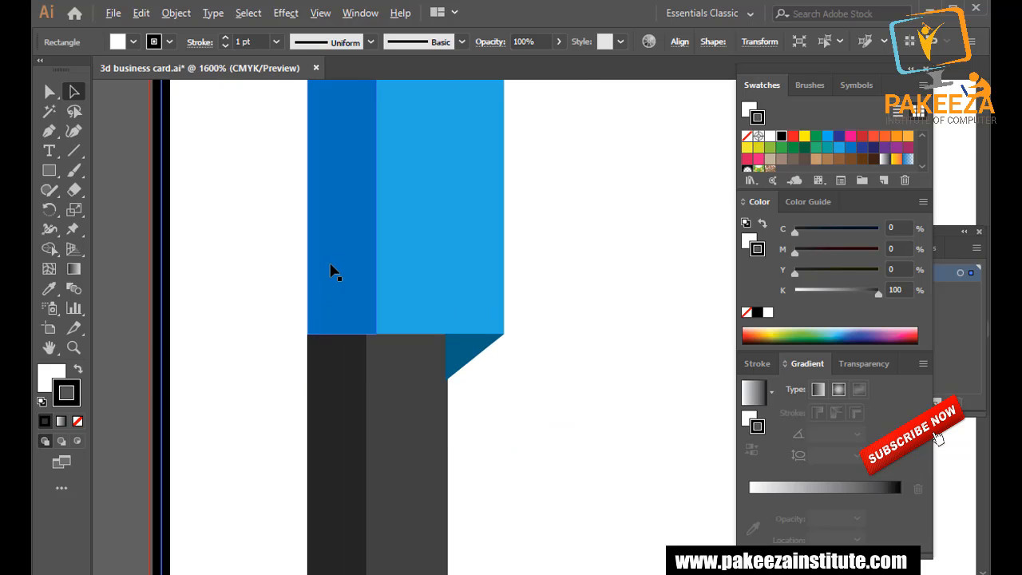
# Ungroup the blue tab, then narrow the dark blue rectangle and align it with the dark column.
pyautogui.rightClick(335, 251)
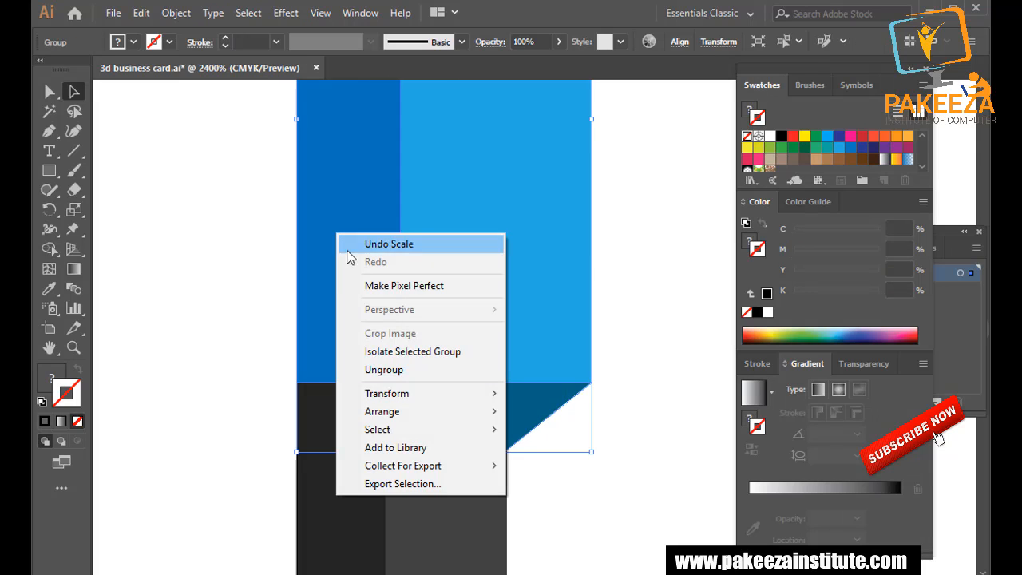
pyautogui.click(374, 367)
pyautogui.click(320, 191)
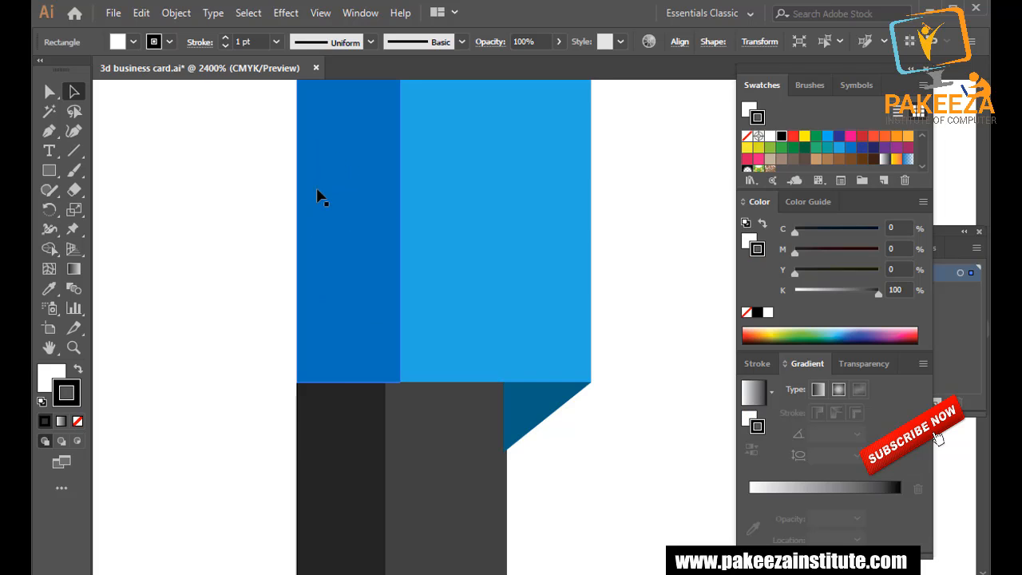
pyautogui.moveTo(299, 86); pyautogui.dragTo(316, 86)
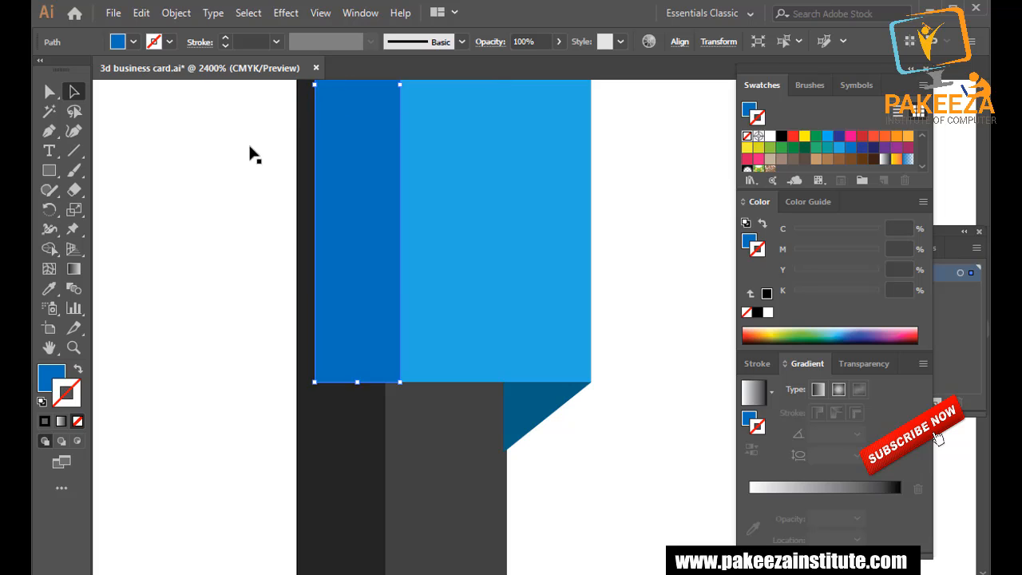
pyautogui.click(263, 183)
pyautogui.click(349, 230)
pyautogui.press('Left')
pyautogui.doubleClick(328, 190)
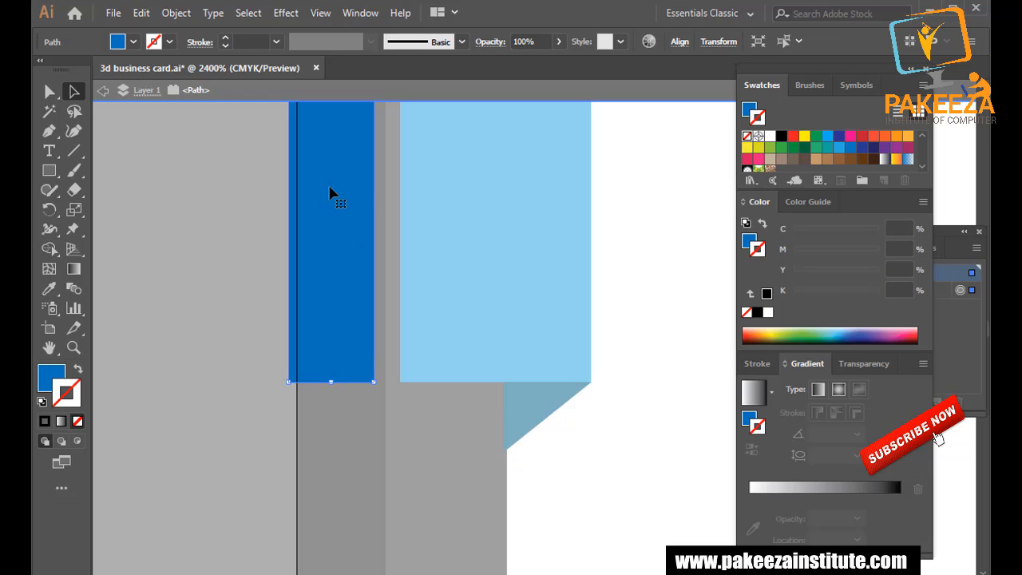
pyautogui.doubleClick(247, 199)
pyautogui.moveTo(315, 205); pyautogui.dragTo(326, 204)
pyautogui.click(270, 211)
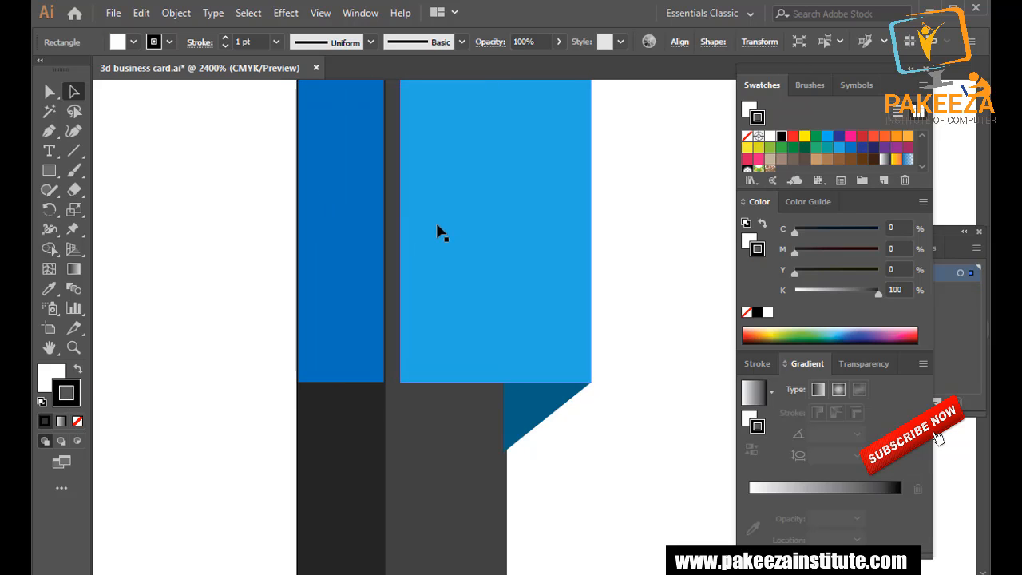
# Nudge the light-blue panel and fold triangle left, narrow the triangle, and save.
pyautogui.click(467, 245)
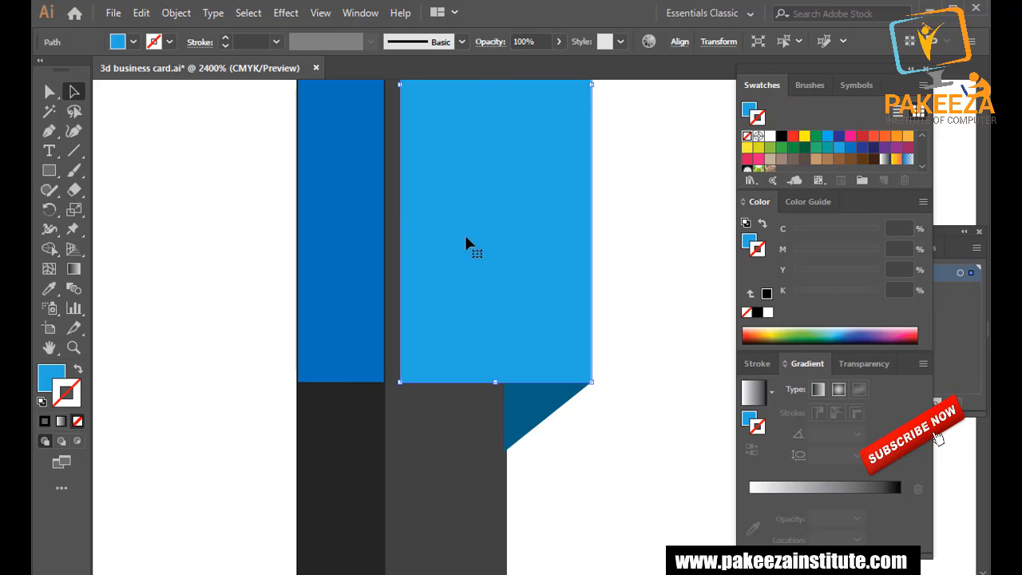
pyautogui.keyDown('shift'); pyautogui.click(532, 418); pyautogui.keyUp('shift')
pyautogui.press('Left')
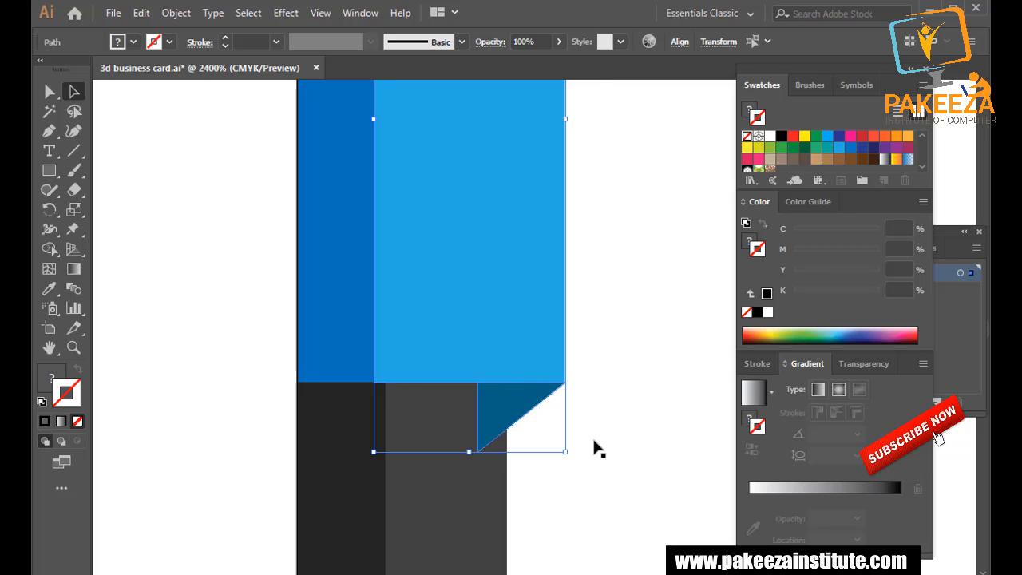
pyautogui.click(593, 449)
pyautogui.click(506, 423)
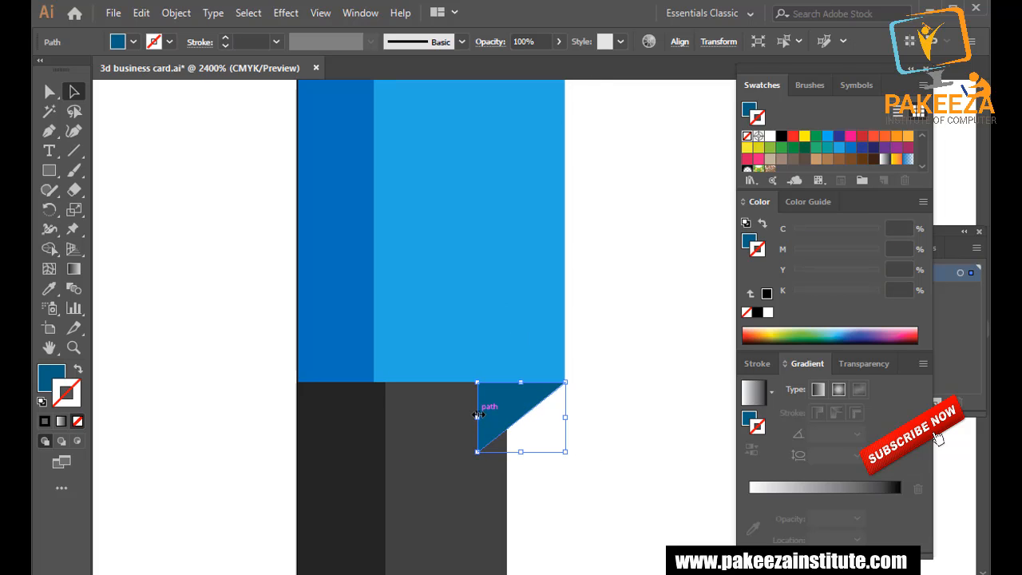
pyautogui.moveTo(478, 417); pyautogui.dragTo(507, 416)
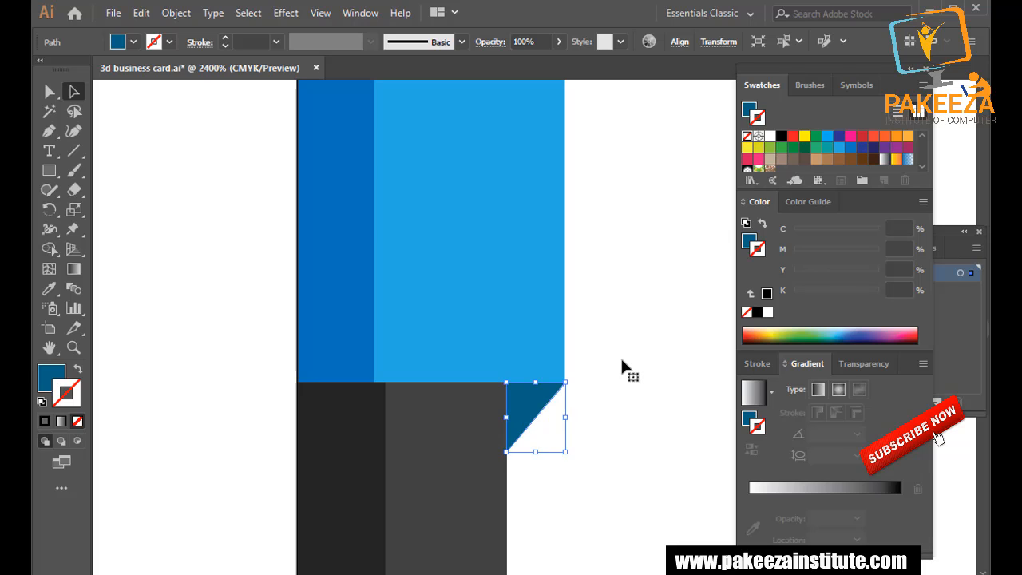
pyautogui.click(621, 356)
pyautogui.hotkey('ctrl', 's')
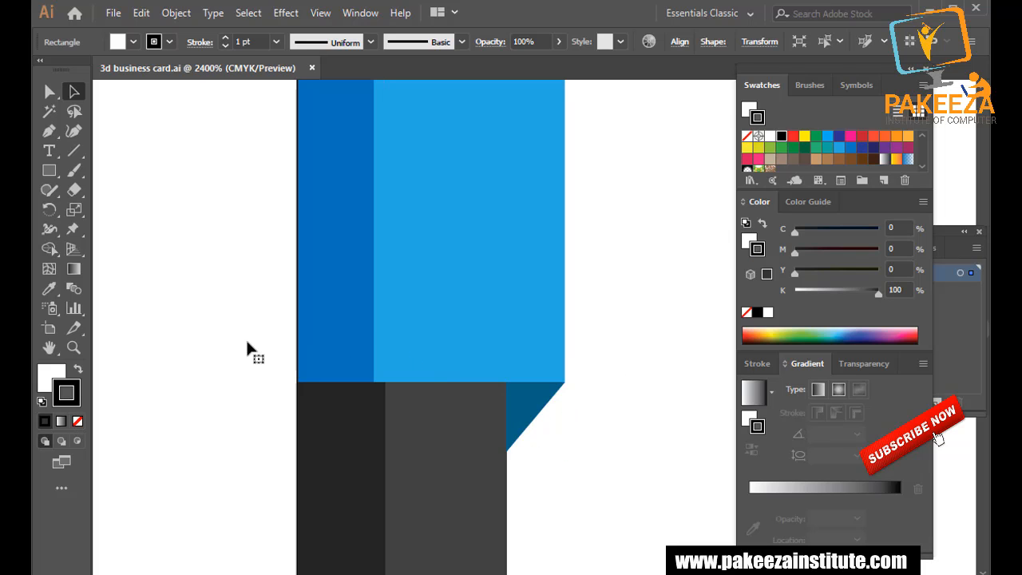
# In isolation mode, pull the strip's left edge onto the card edge, then exit isolation.
pyautogui.scroll(2, 253, 334)
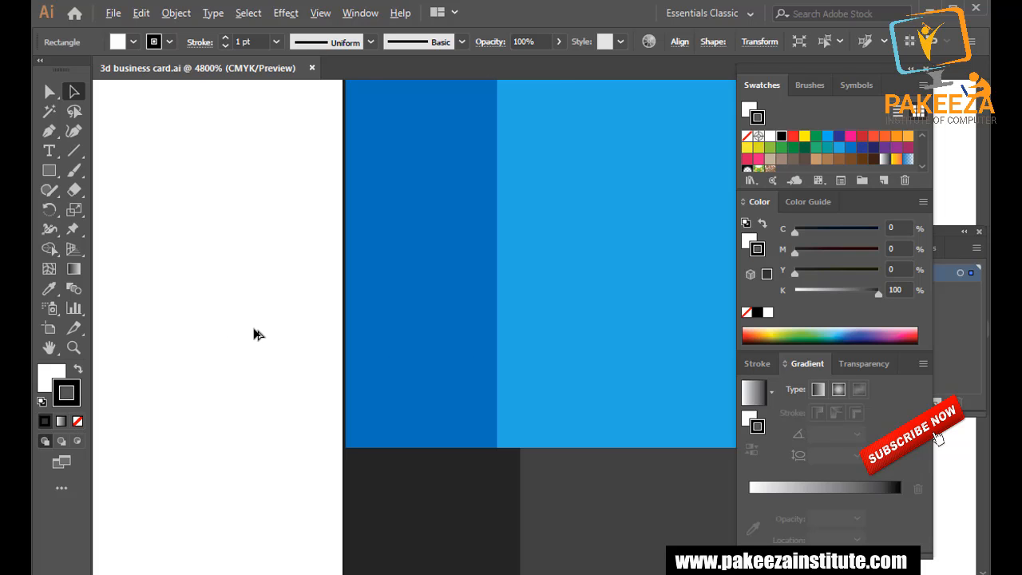
pyautogui.doubleClick(370, 221)
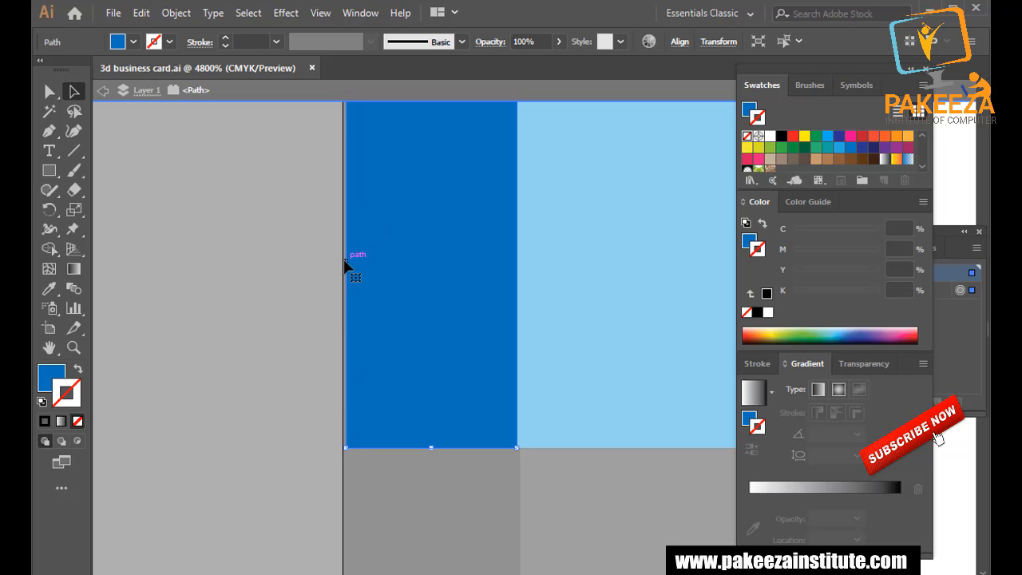
pyautogui.scroll(5, 347, 264)
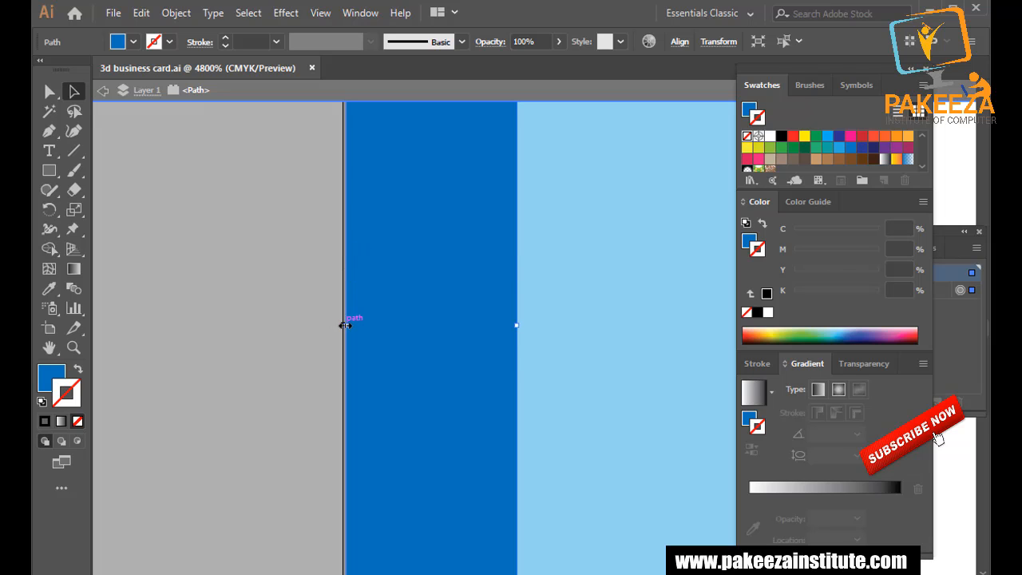
pyautogui.moveTo(345, 325); pyautogui.dragTo(342, 326)
pyautogui.click(290, 308)
pyautogui.scroll(-3, 290, 307)
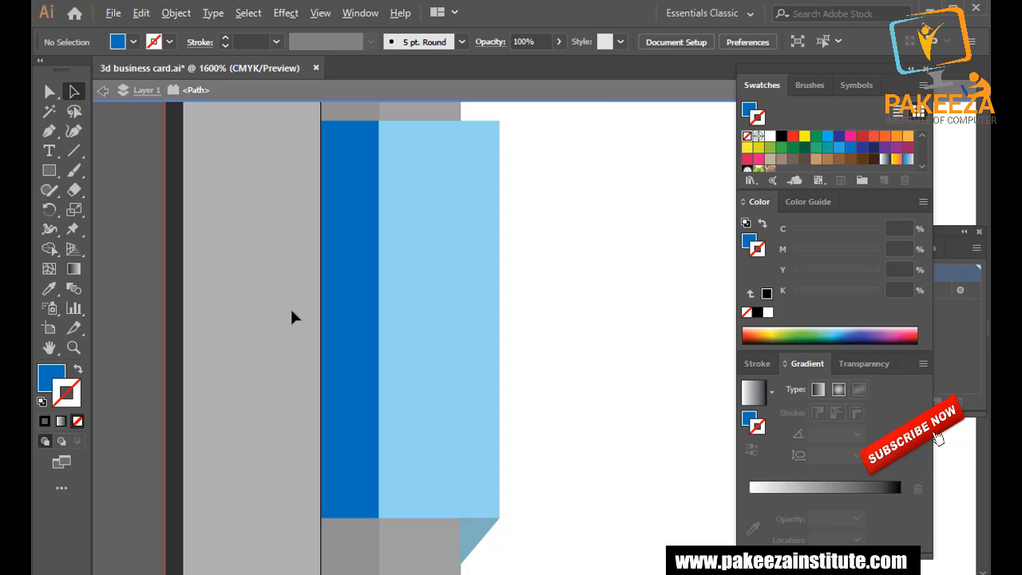
pyautogui.doubleClick(269, 312)
pyautogui.scroll(-3, 258, 304)
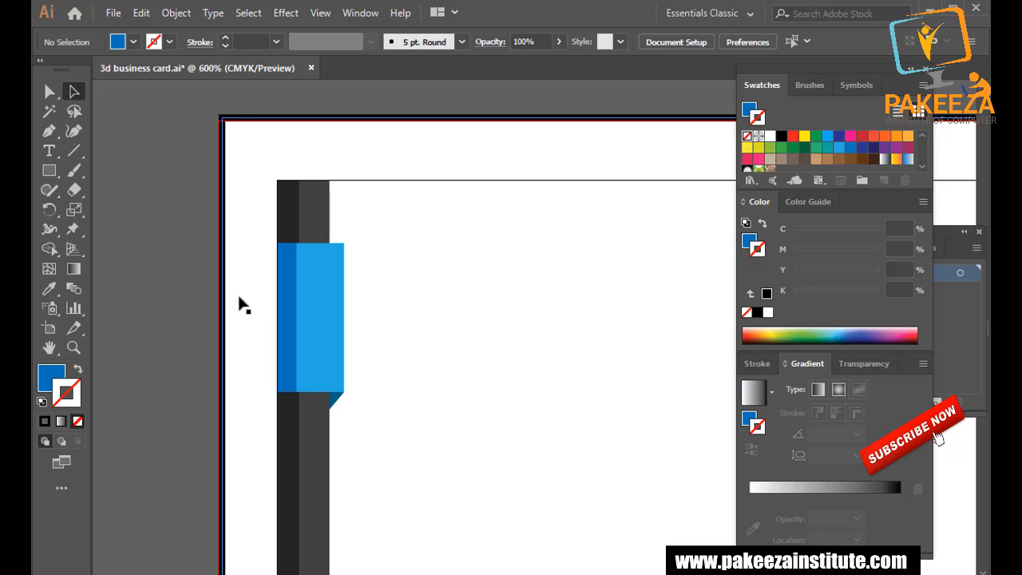
# Fill the tab's dark left strip with CMYK Green, undoing an accidental yellow outline.
pyautogui.click(244, 305)
pyautogui.hotkey('ctrl', 's')
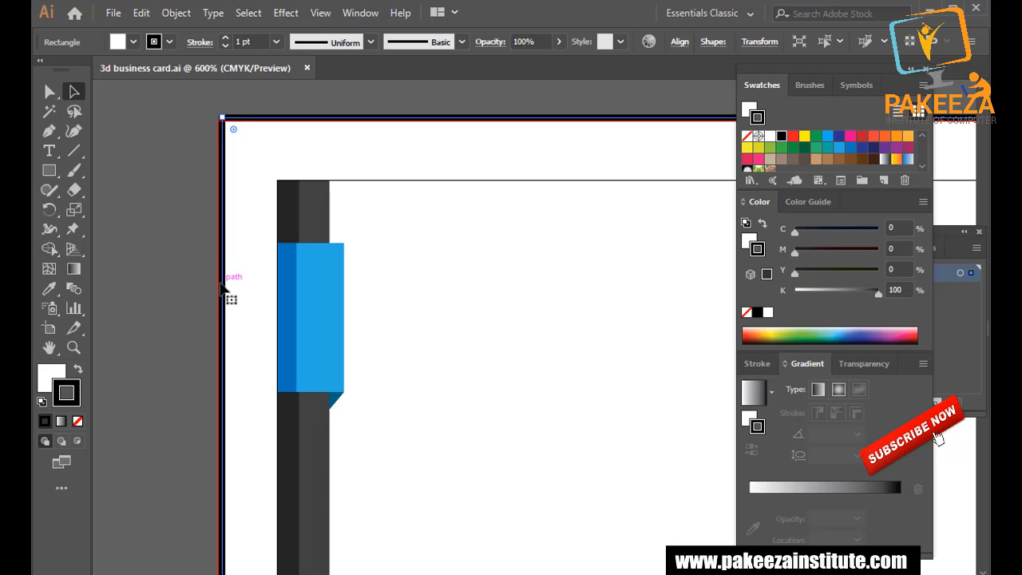
pyautogui.click(284, 329)
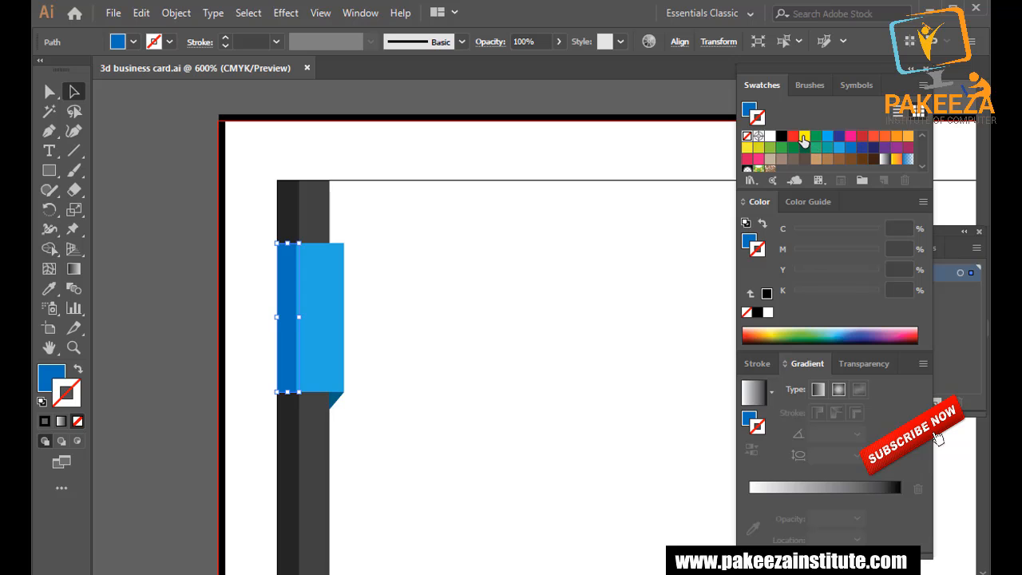
pyautogui.doubleClick(805, 137)
pyautogui.click(660, 426)
pyautogui.click(248, 391)
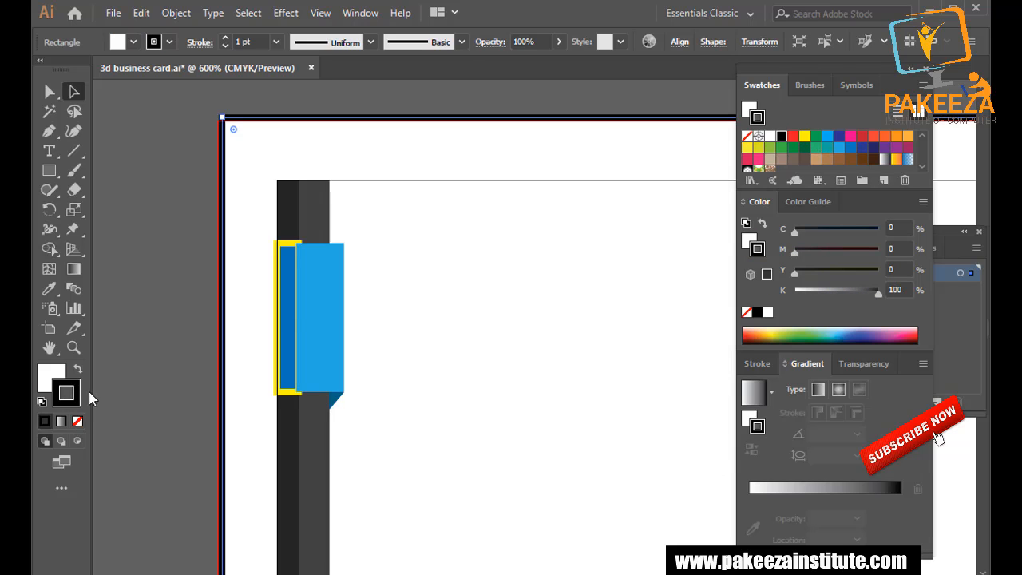
pyautogui.hotkey('ctrl', 'z')
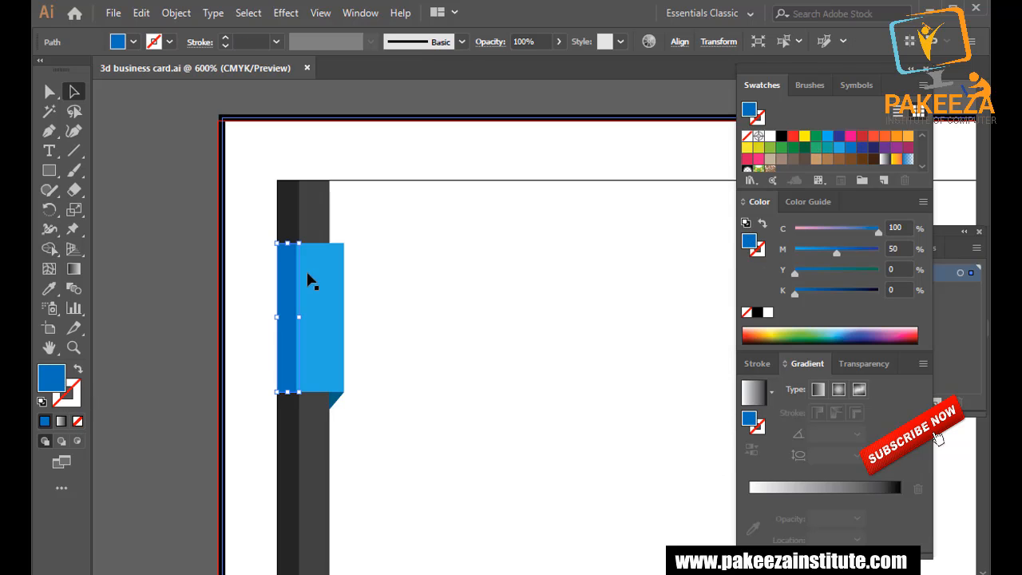
pyautogui.click(815, 137)
pyautogui.click(815, 138)
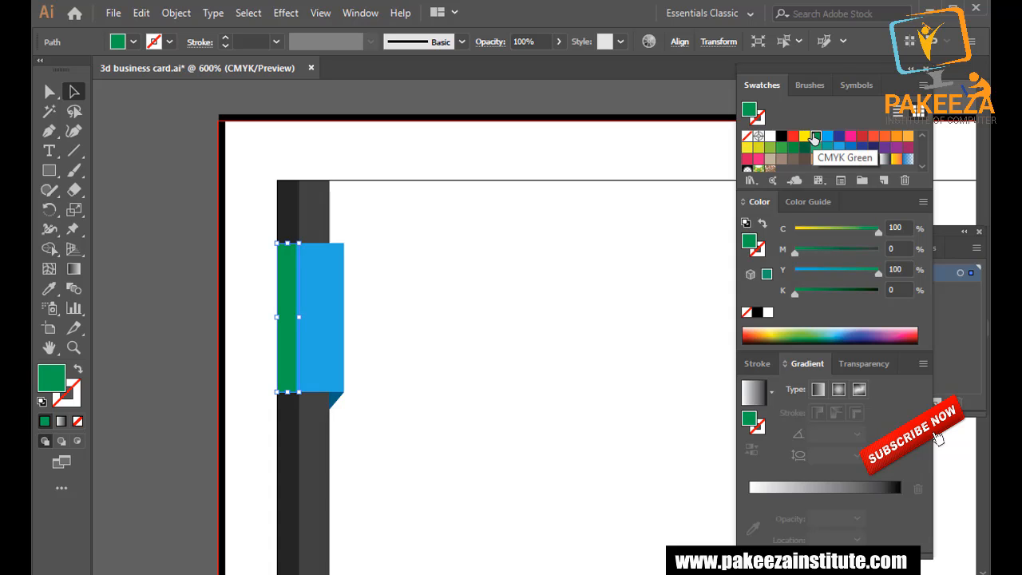
# Fill the front panel with light green and the fold triangle with green.
pyautogui.click(328, 315)
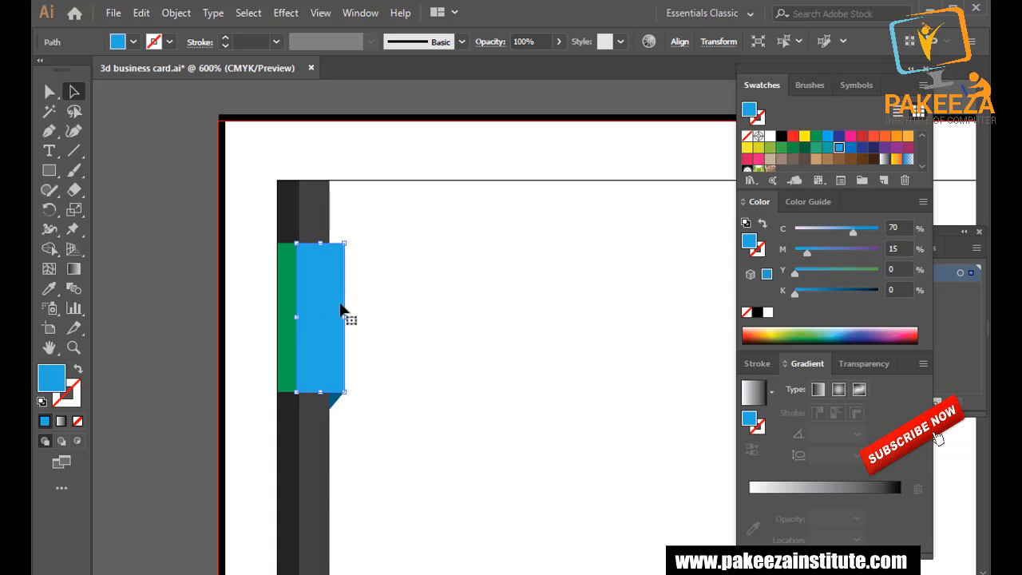
pyautogui.click(746, 149)
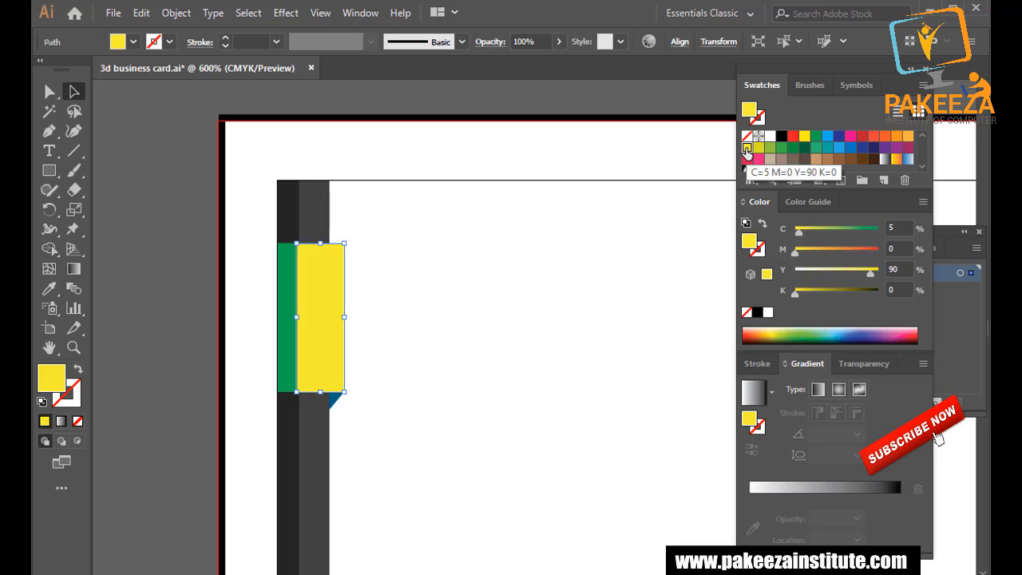
pyautogui.click(770, 147)
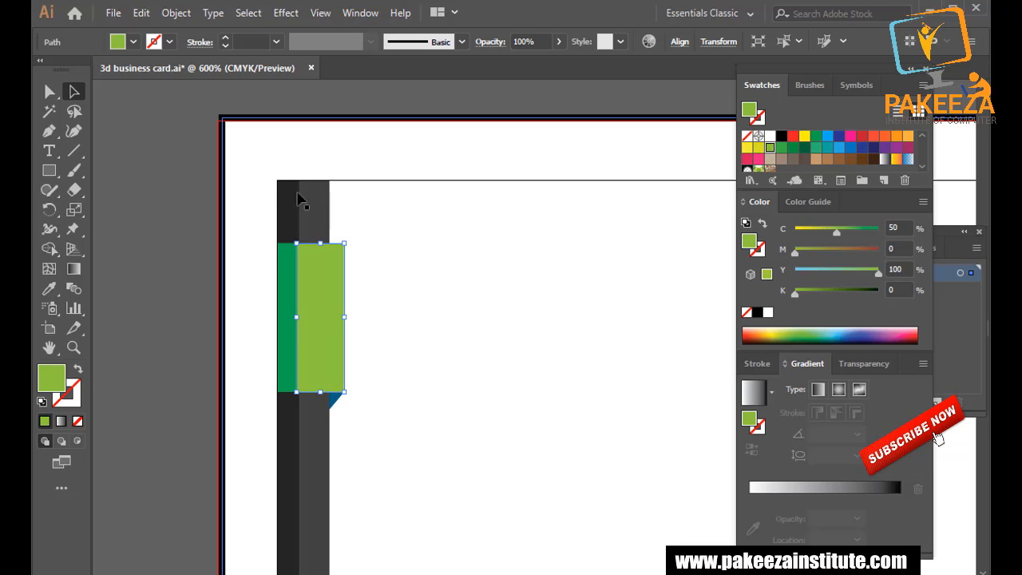
pyautogui.click(245, 161)
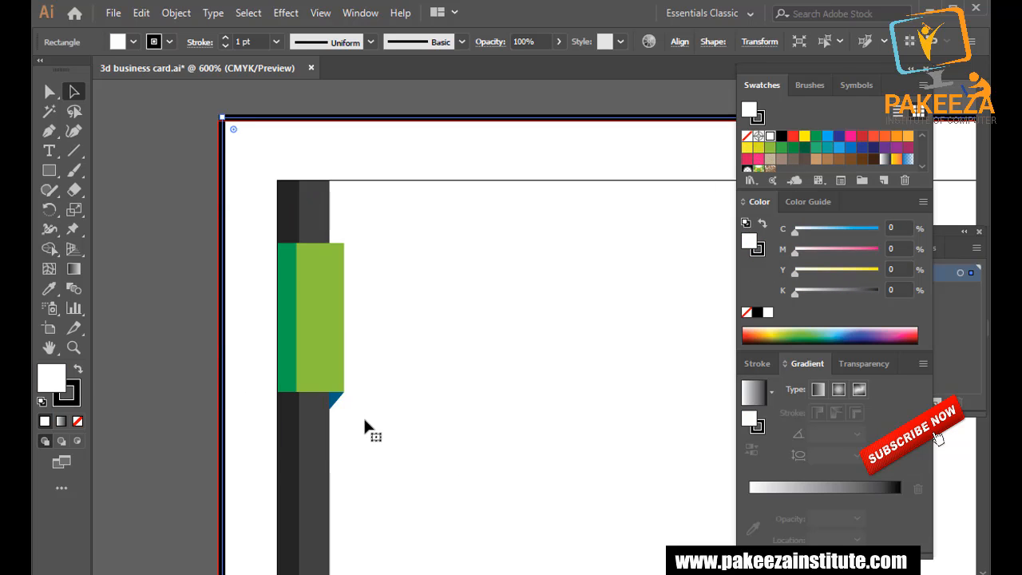
pyautogui.click(336, 402)
pyautogui.doubleClick(782, 147)
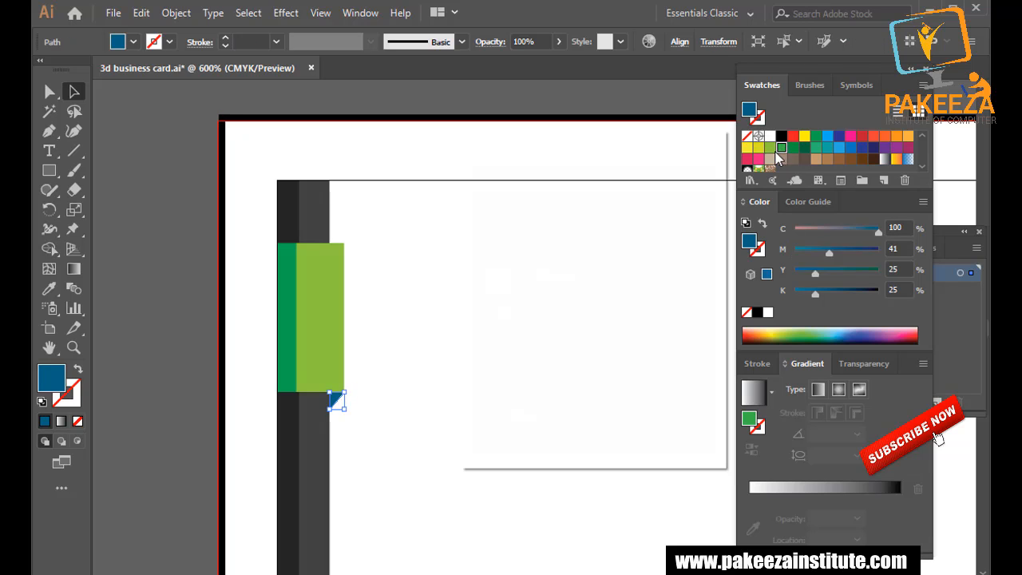
pyautogui.click(586, 425)
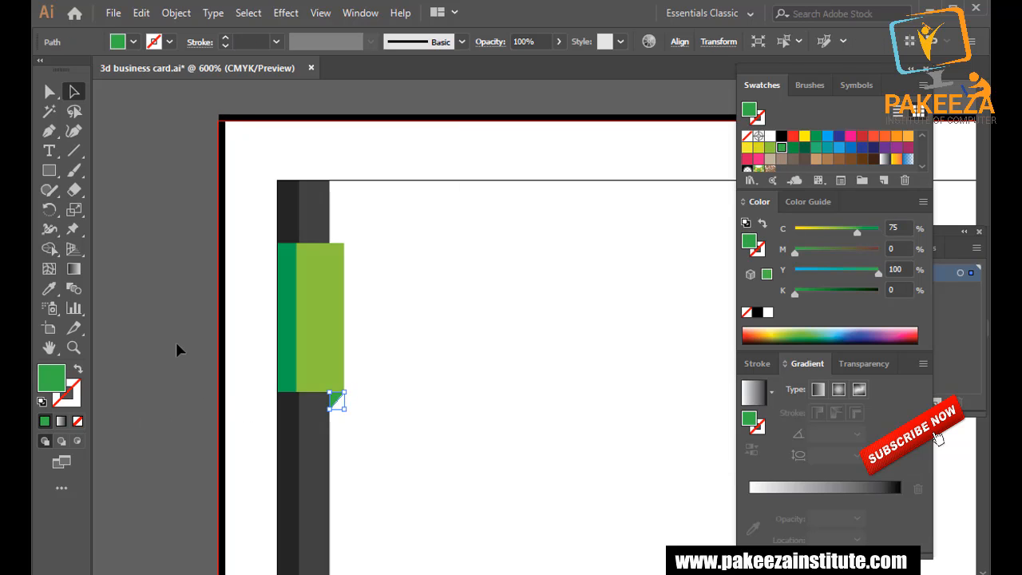
pyautogui.click(175, 342)
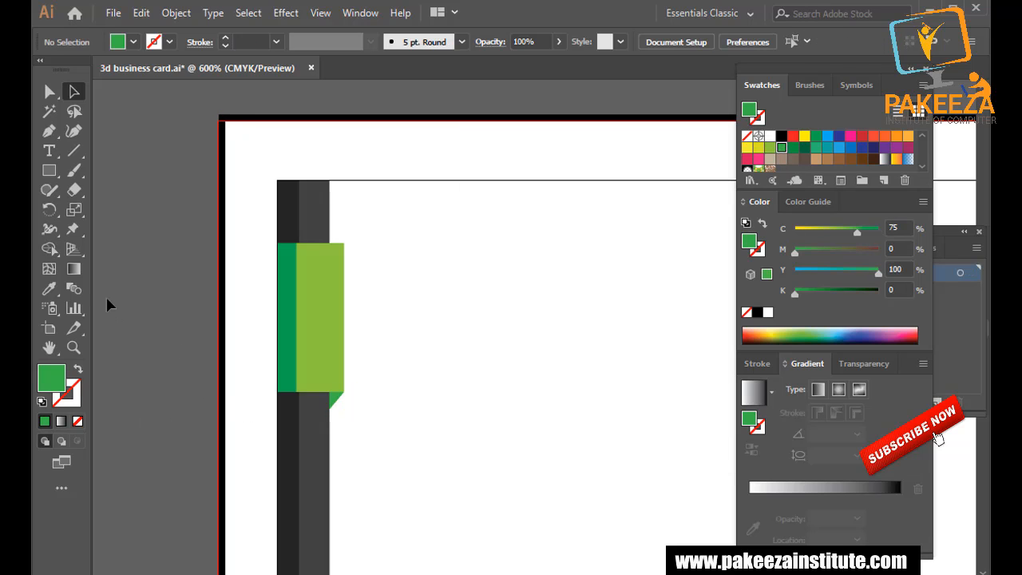
# Raise the front panel's cyan for a richer green (C58 M0 Y100 K0) and save.
pyautogui.click(313, 314)
pyautogui.click(781, 152)
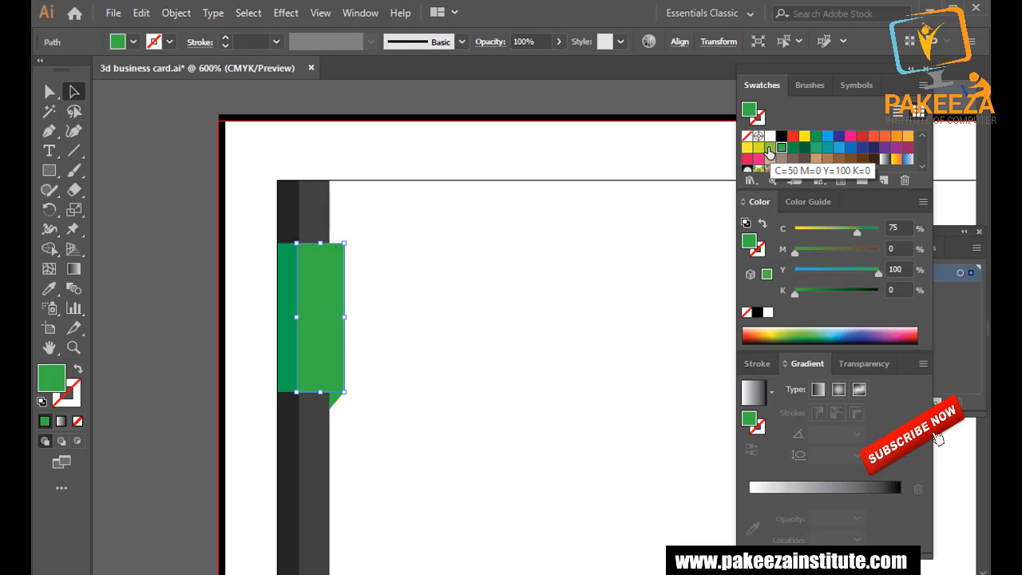
pyautogui.click(771, 149)
pyautogui.click(247, 224)
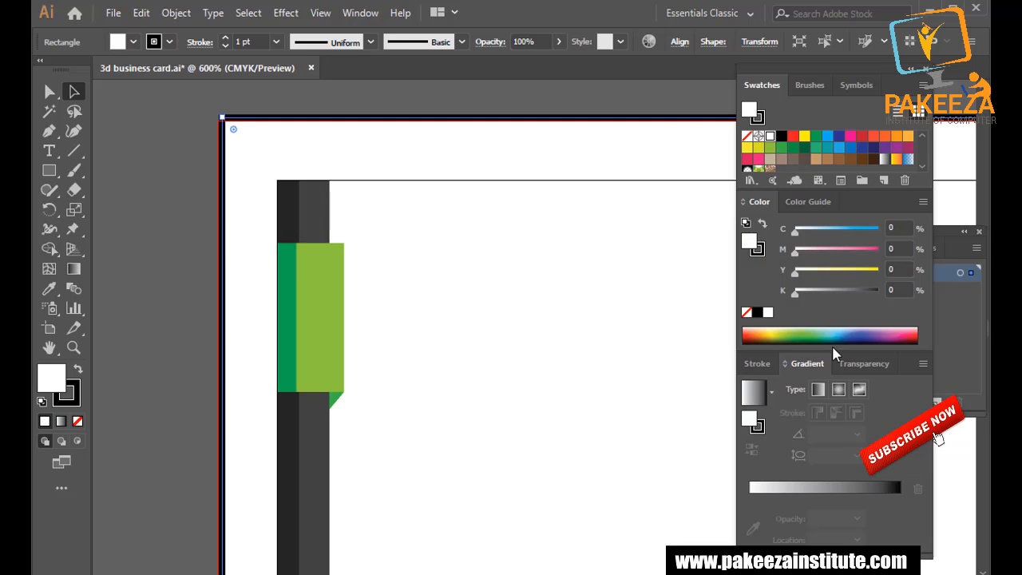
pyautogui.click(313, 330)
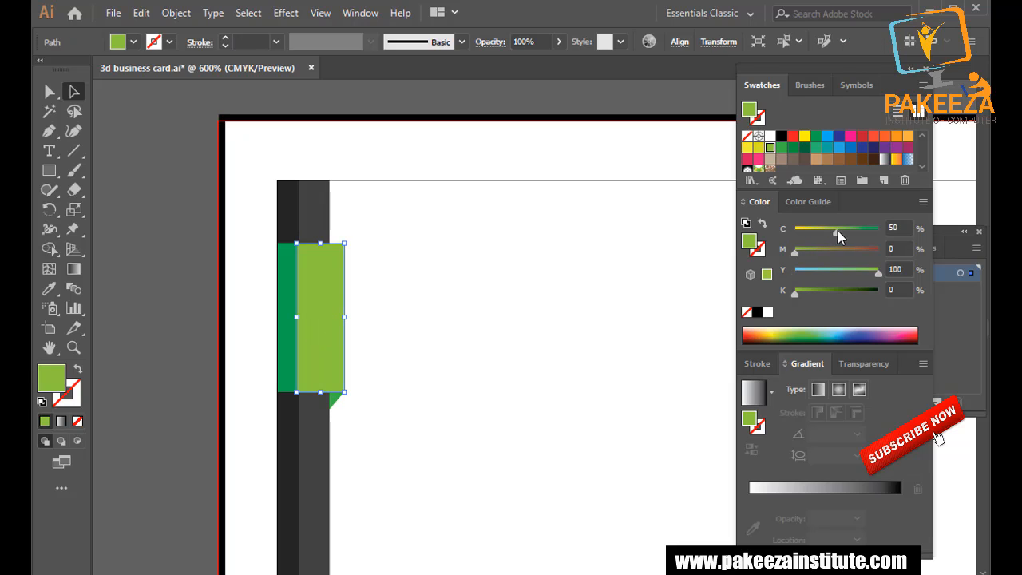
pyautogui.moveTo(837, 230); pyautogui.dragTo(845, 228)
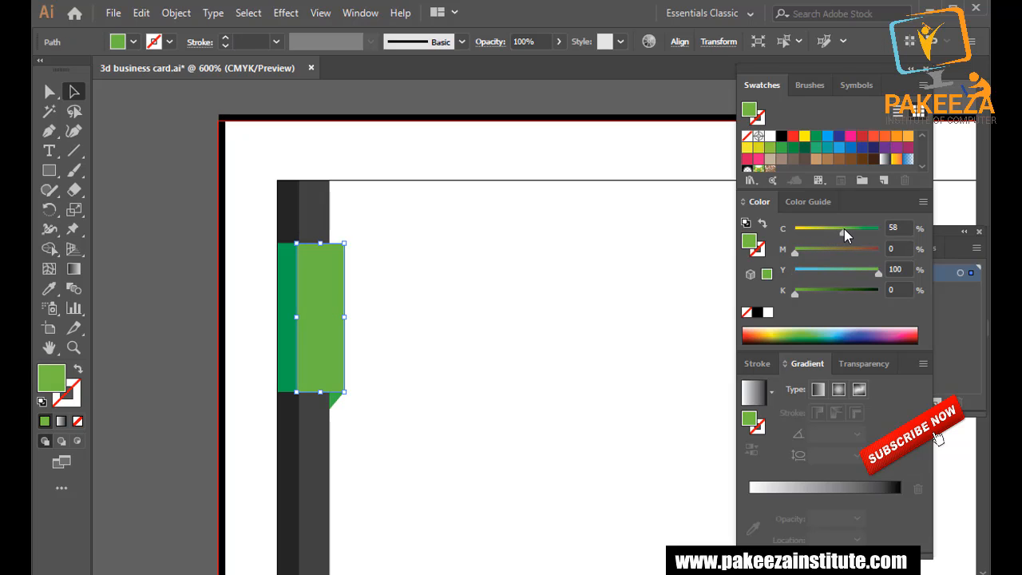
pyautogui.click(484, 143)
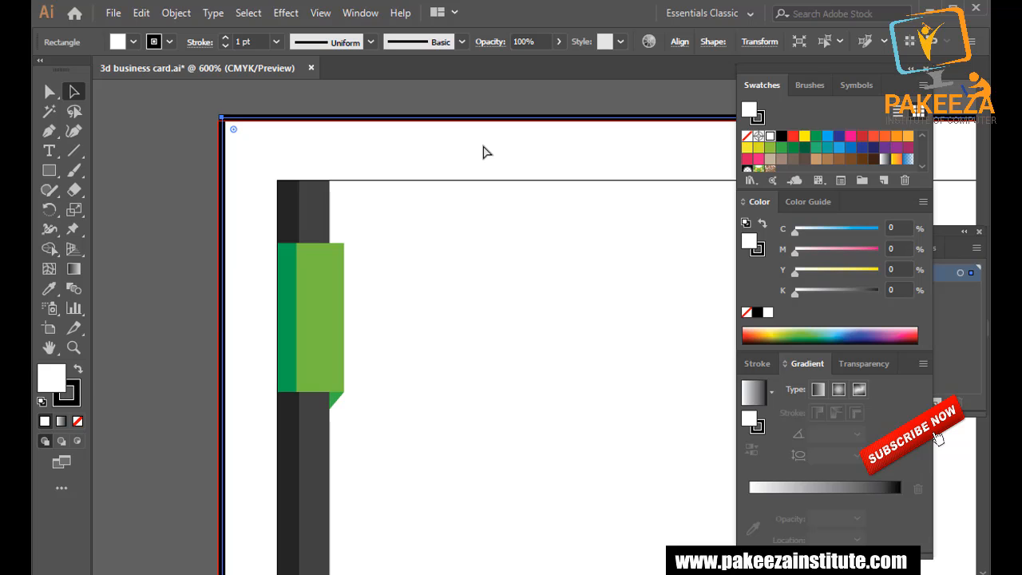
pyautogui.hotkey('ctrl', 's')
# Pull the dark left strip's edge flush with the card edge below the green tab, then save.
pyautogui.keyDown('alt'); pyautogui.scroll(-3, 421, 257); pyautogui.keyUp('alt')
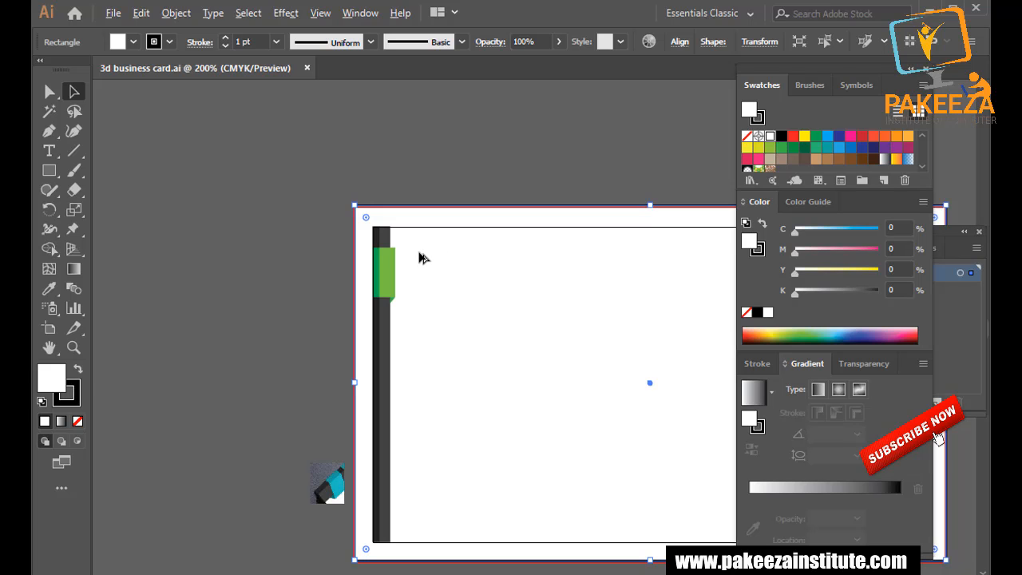
pyautogui.click(409, 169)
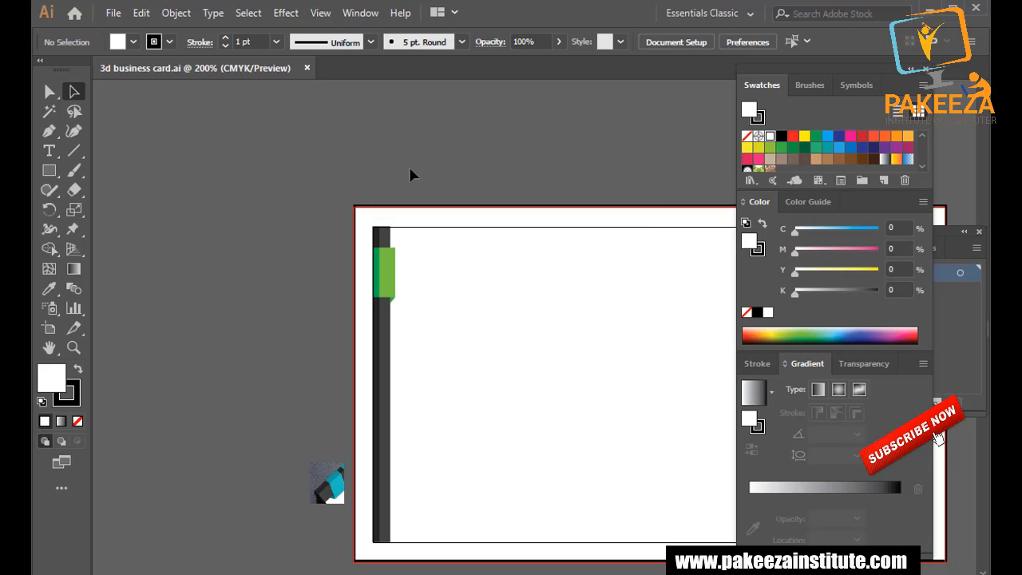
pyautogui.keyDown('alt'); pyautogui.scroll(4, 399, 237); pyautogui.keyUp('alt')
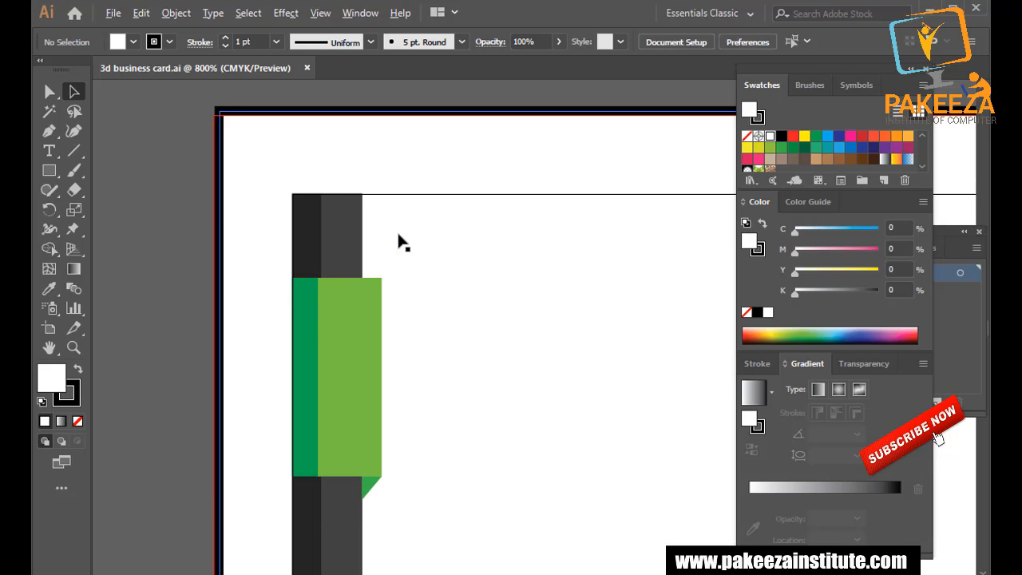
pyautogui.keyDown('alt'); pyautogui.scroll(1, 289, 236); pyautogui.keyUp('alt')
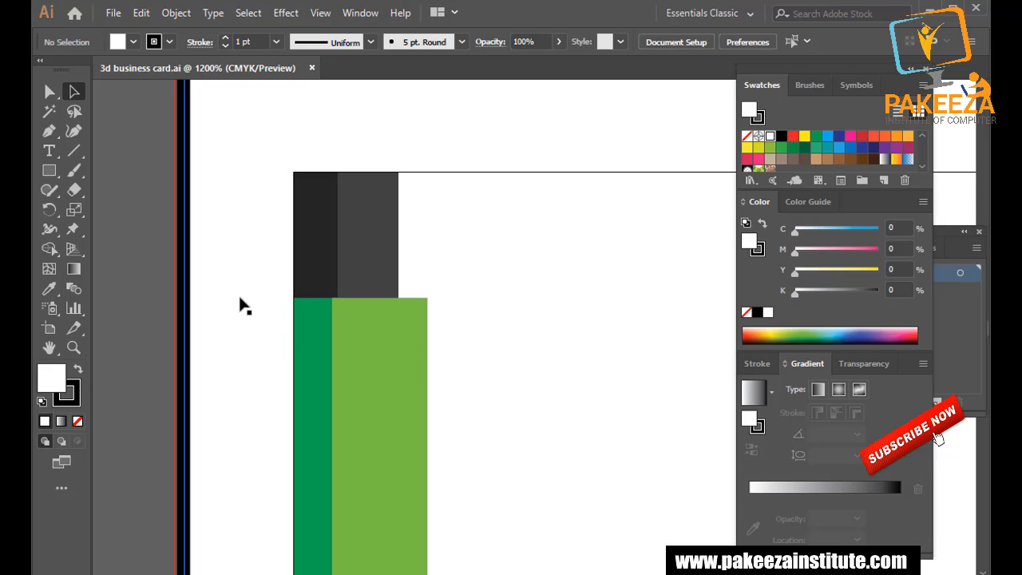
pyautogui.moveTo(262, 444); pyautogui.dragTo(315, 167)
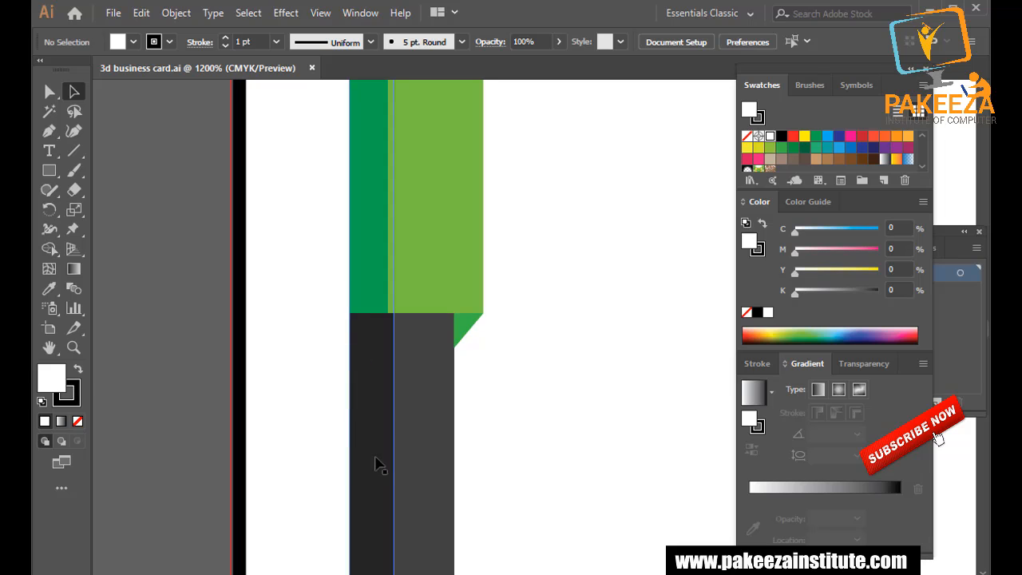
pyautogui.scroll(-2, 380, 465)
pyautogui.scroll(-2, 380, 451)
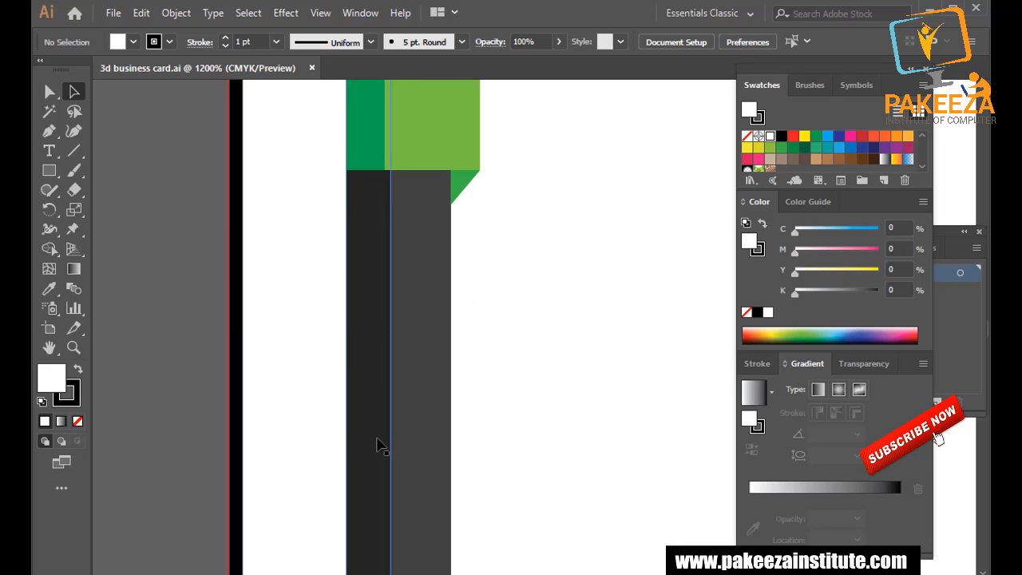
pyautogui.click(368, 462)
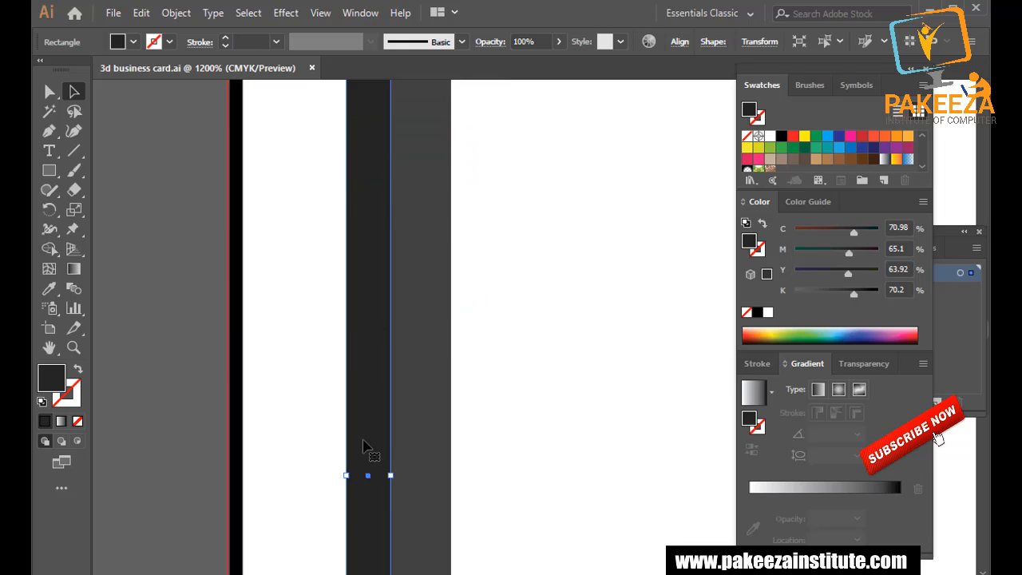
pyautogui.scroll(3, 347, 474)
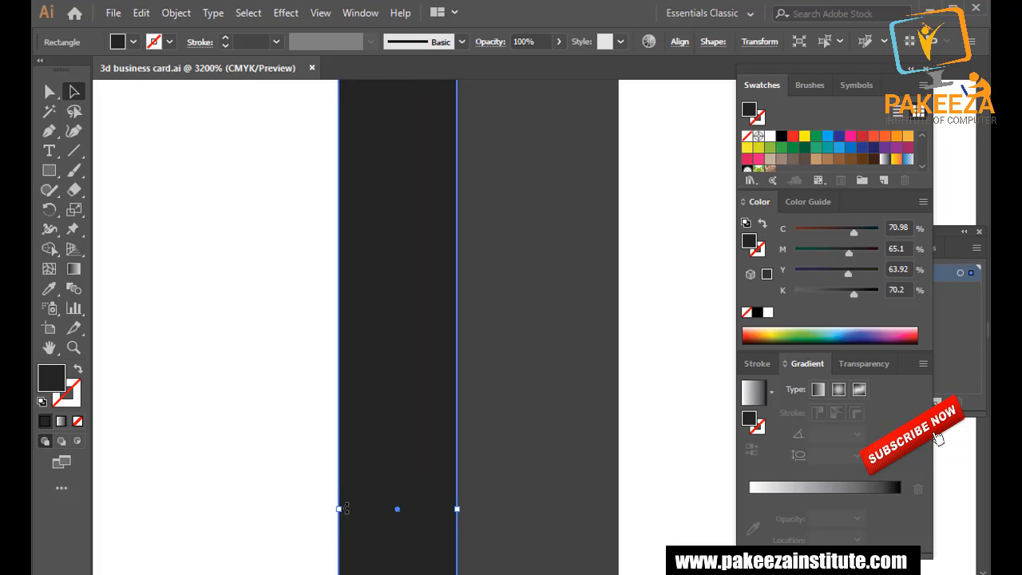
pyautogui.scroll(1, 340, 509)
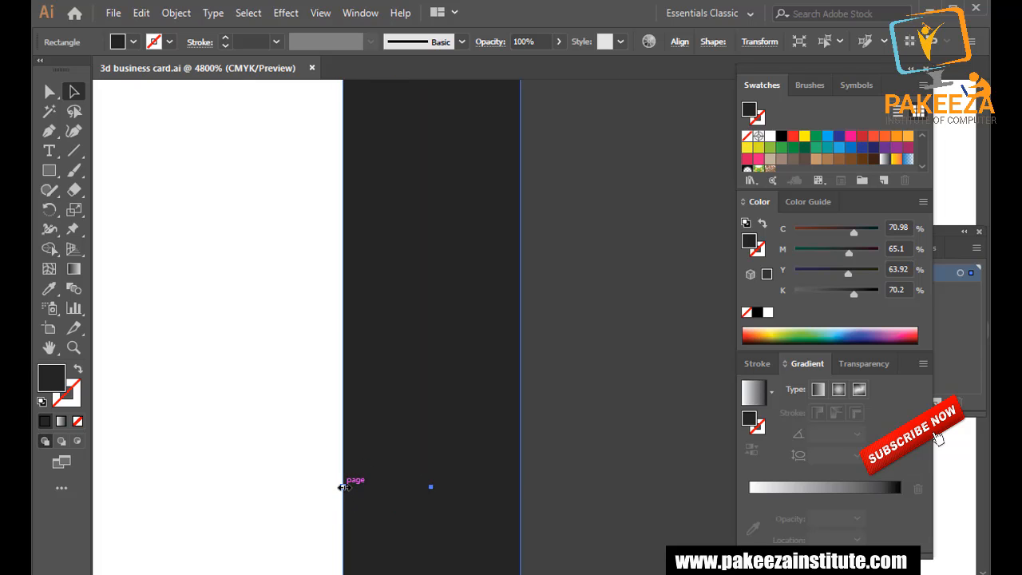
pyautogui.moveTo(343, 486); pyautogui.dragTo(348, 486)
pyautogui.scroll(-5, 295, 377)
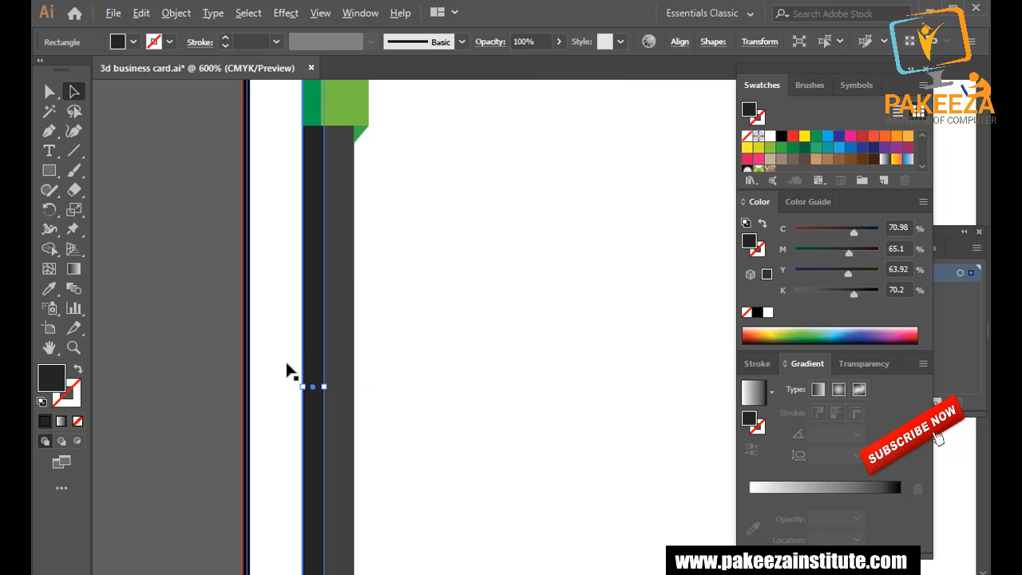
pyautogui.click(182, 184)
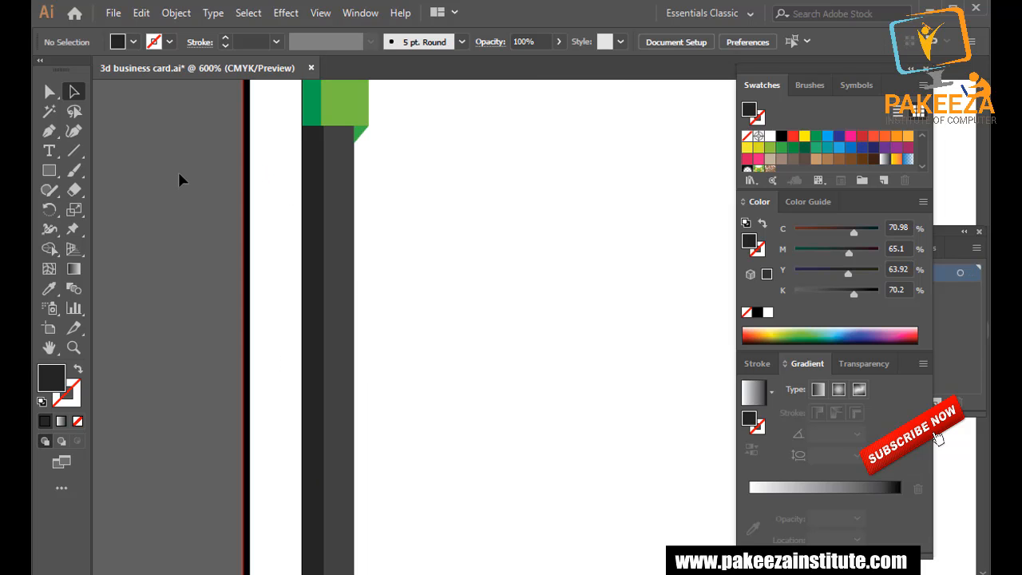
pyautogui.hotkey('ctrl', 's')
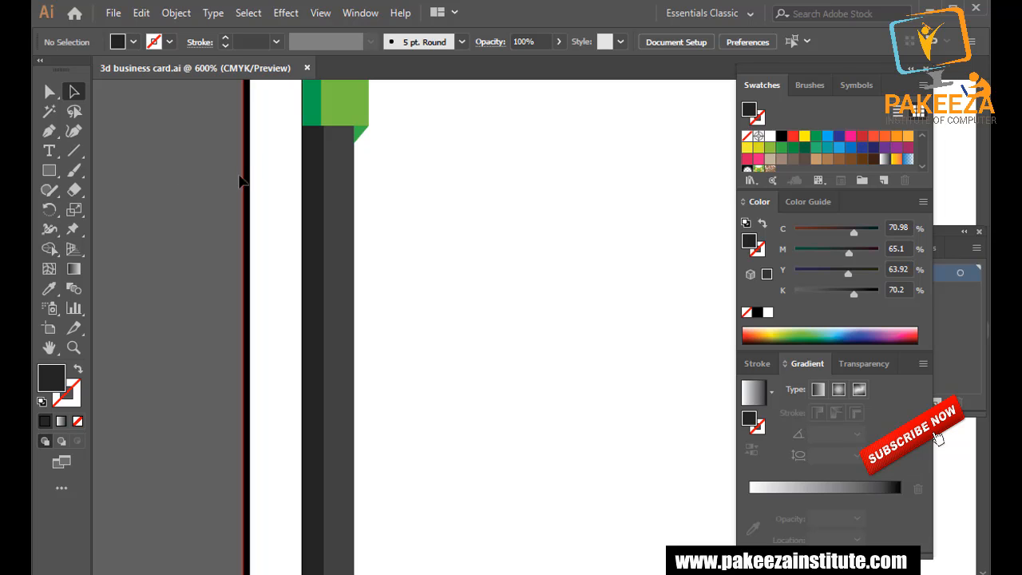
# Check the dark green tab's stroke and fill, test a lighter triangle green, undo it, and save.
pyautogui.moveTo(313, 152); pyautogui.dragTo(343, 371)
pyautogui.scroll(2, 350, 330)
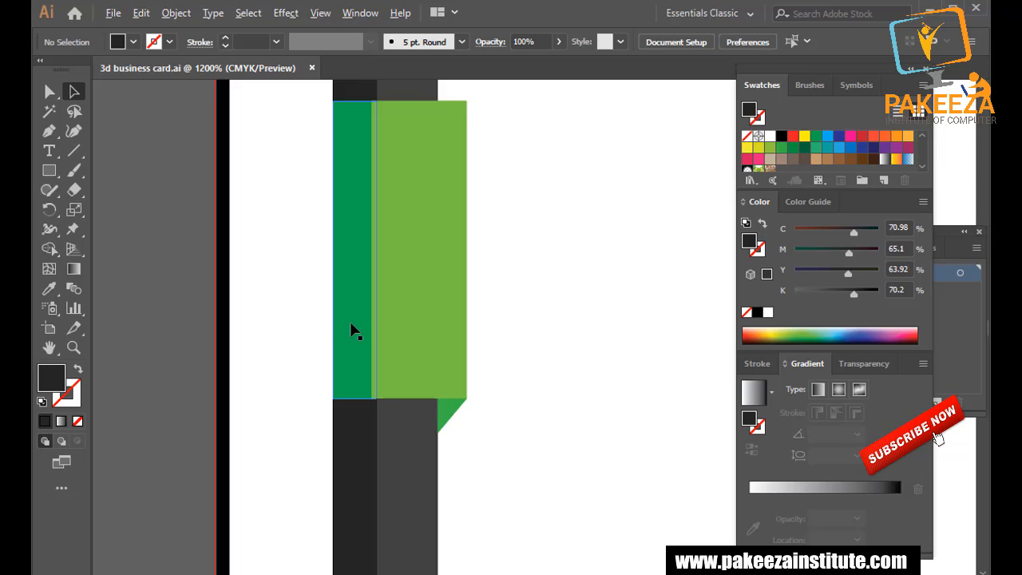
pyautogui.click(345, 276)
pyautogui.click(339, 273)
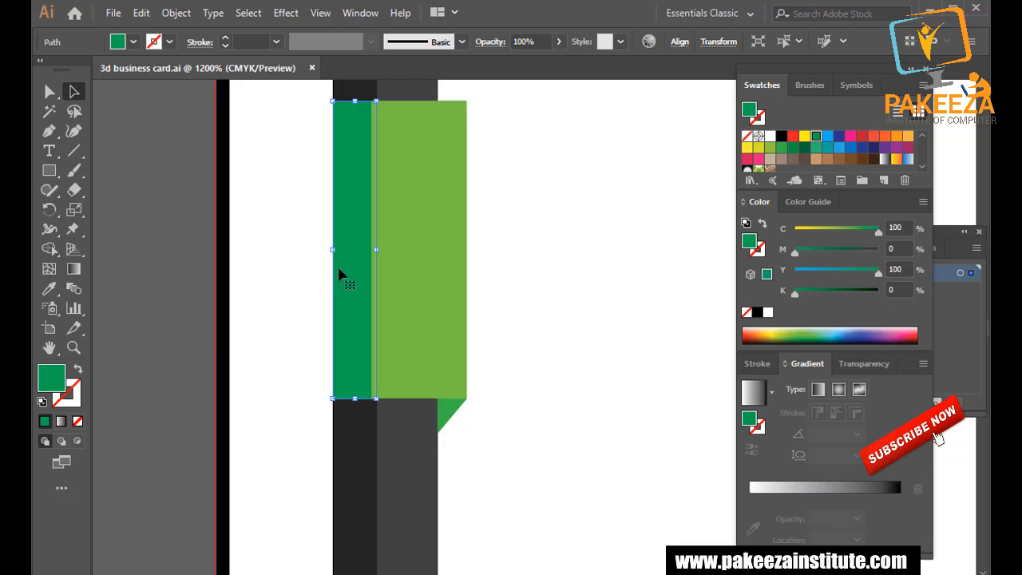
pyautogui.click(74, 402)
pyautogui.click(50, 377)
pyautogui.click(143, 348)
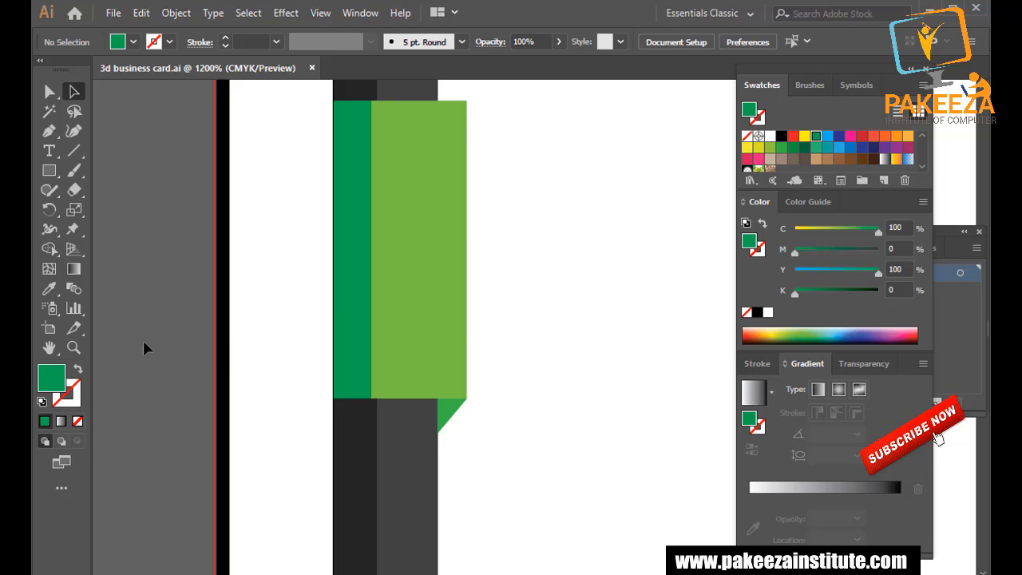
pyautogui.click(445, 411)
pyautogui.click(857, 231)
pyautogui.hotkey('ctrl', 'z')
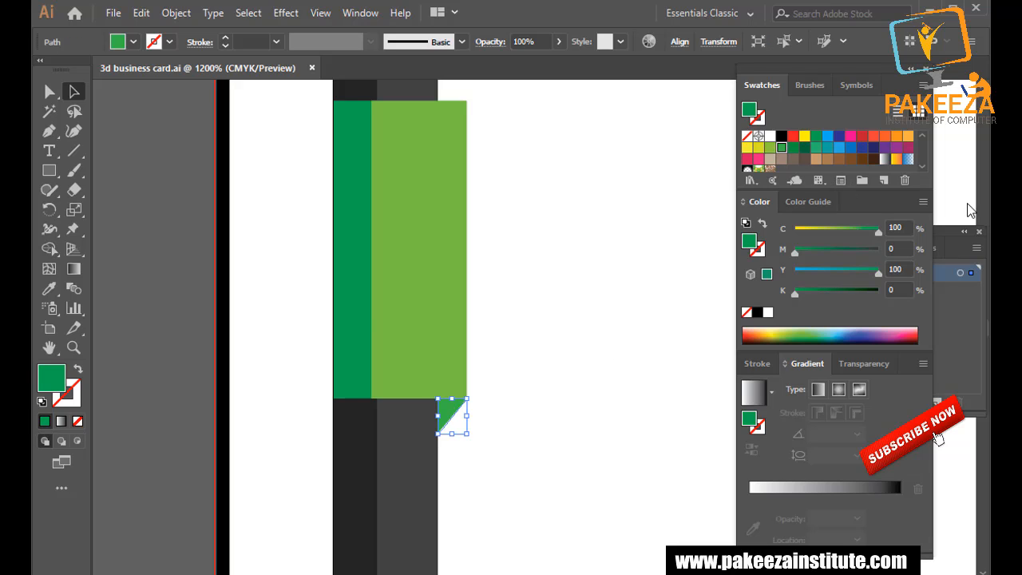
pyautogui.click(148, 245)
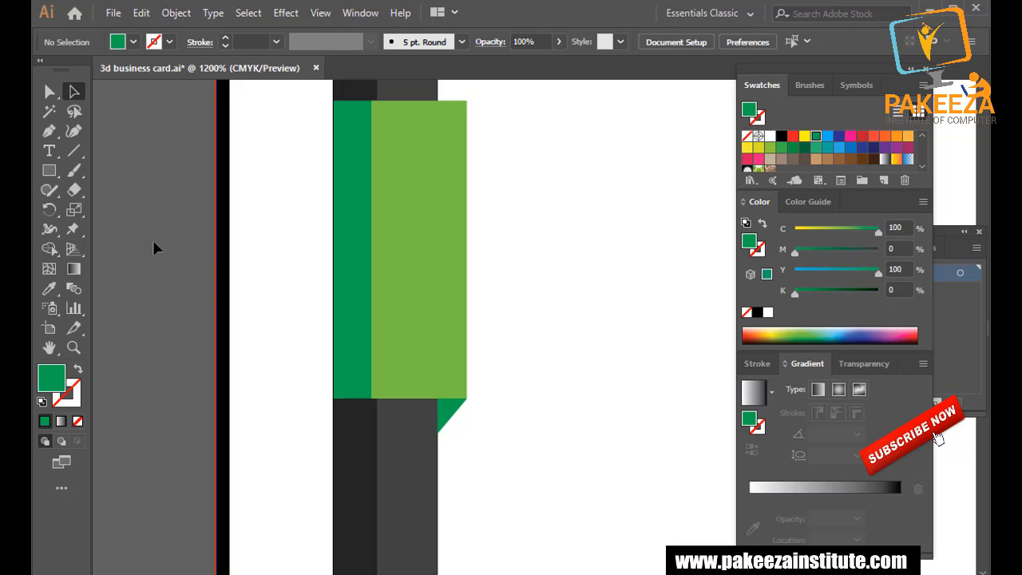
pyautogui.hotkey('ctrl', 's')
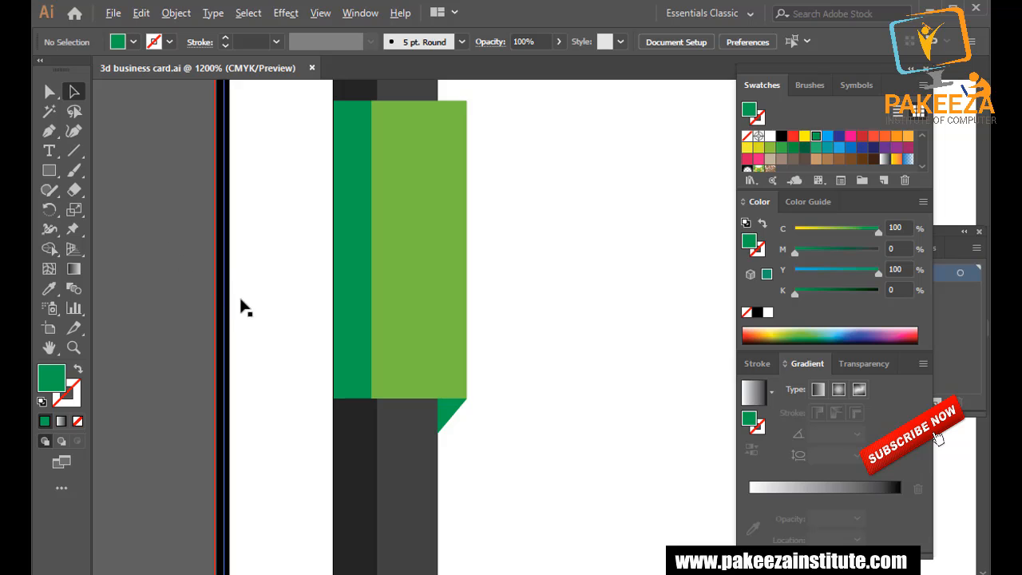
# Darken the fold triangle's green to magenta 11 (C100 M11 Y100 K0) in isolation mode.
pyautogui.keyDown('alt'); pyautogui.scroll(-2, 248, 317); pyautogui.keyUp('alt')
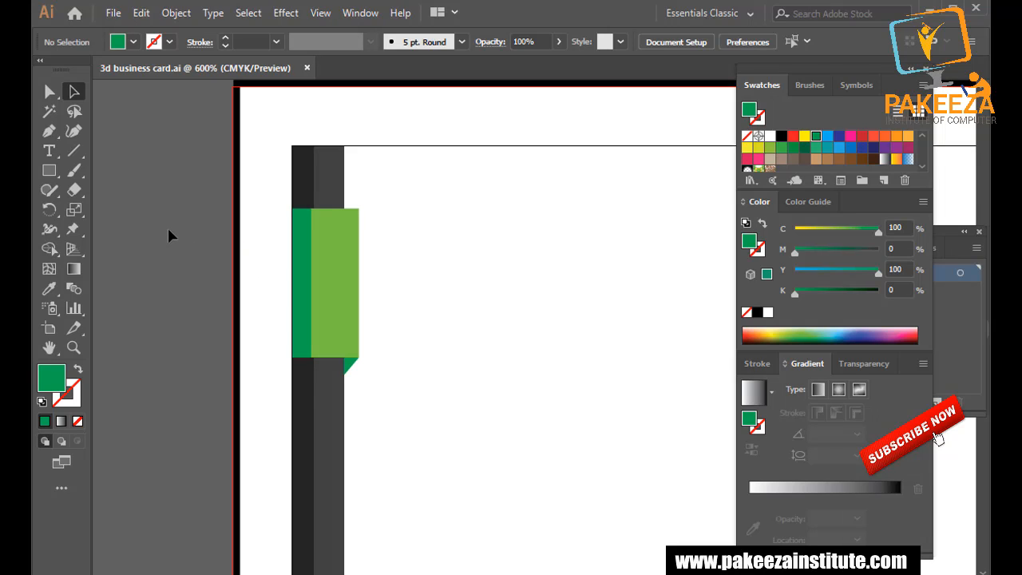
pyautogui.keyDown('alt'); pyautogui.scroll(3, 169, 229); pyautogui.keyUp('alt')
pyautogui.moveTo(484, 370); pyautogui.dragTo(356, 206)
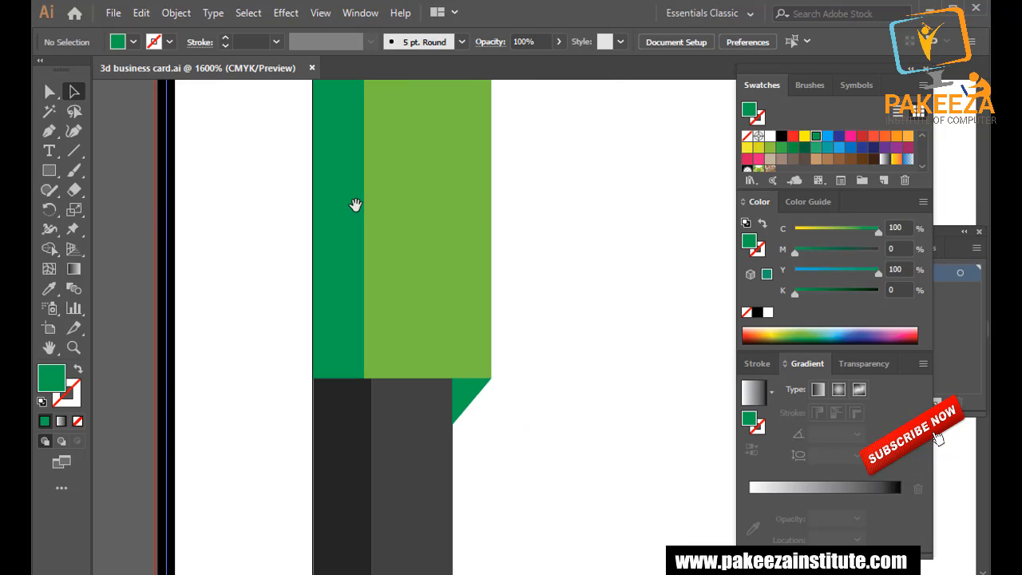
pyautogui.doubleClick(471, 397)
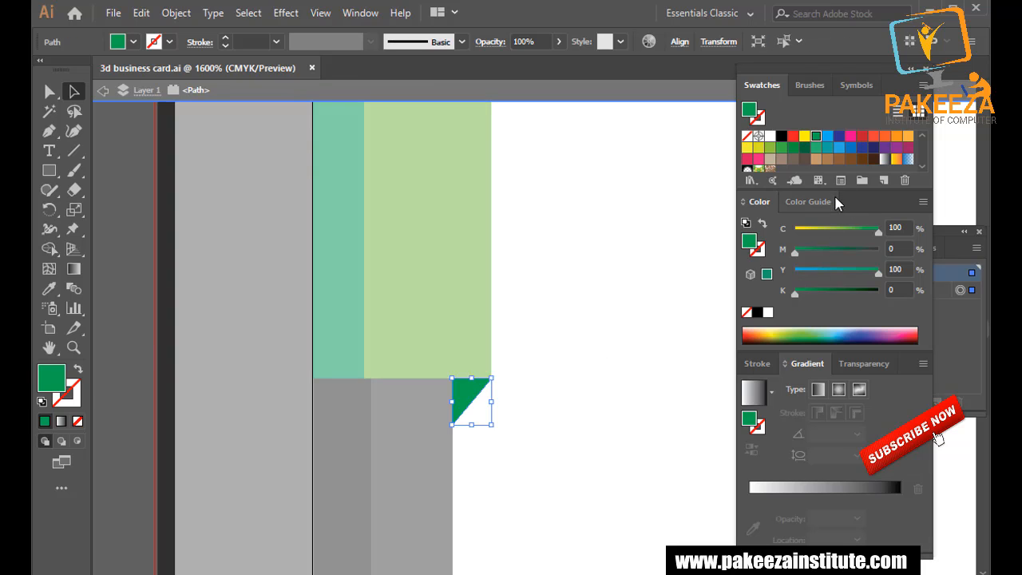
pyautogui.moveTo(796, 255); pyautogui.dragTo(804, 258)
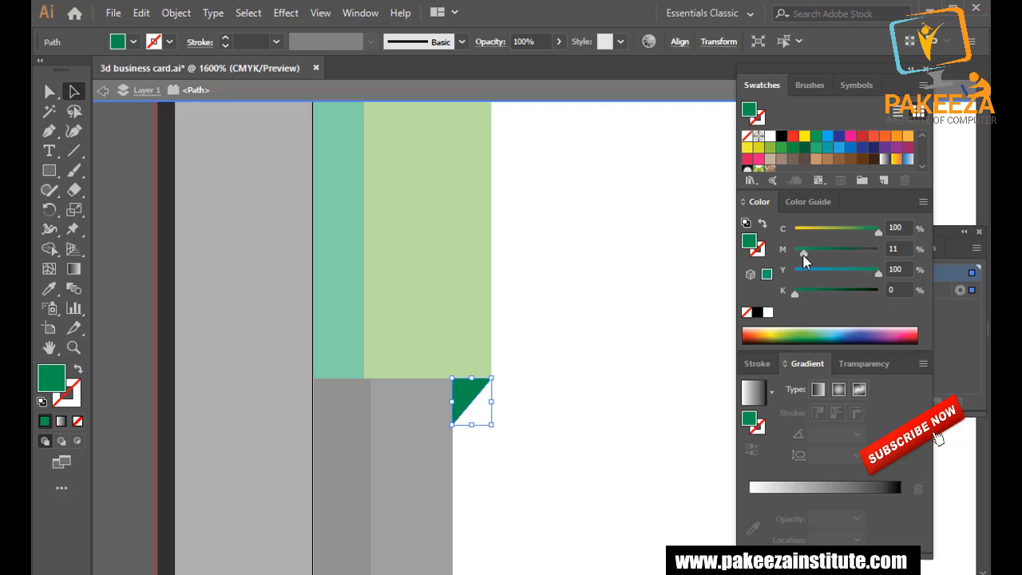
pyautogui.doubleClick(272, 265)
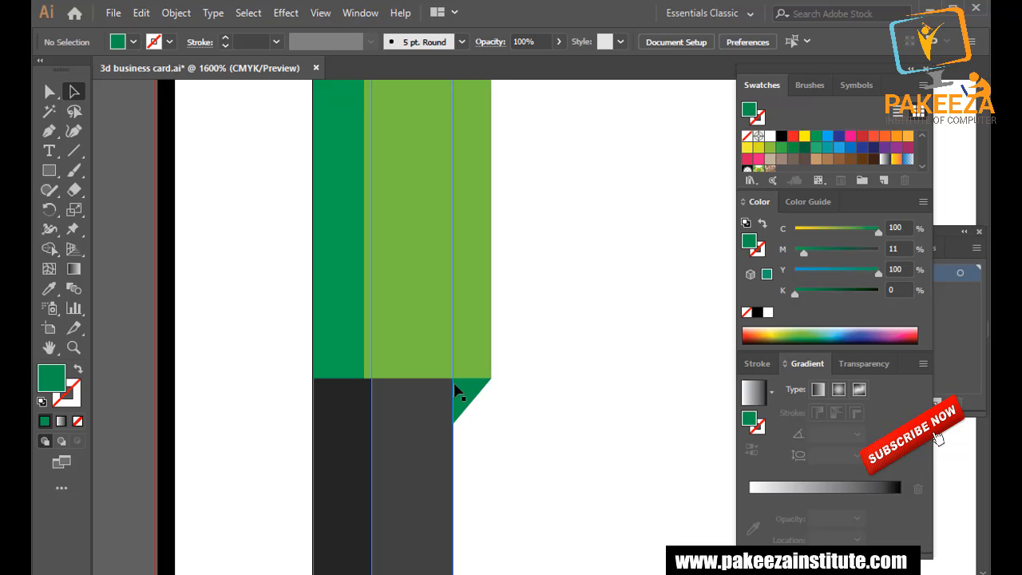
pyautogui.click(484, 398)
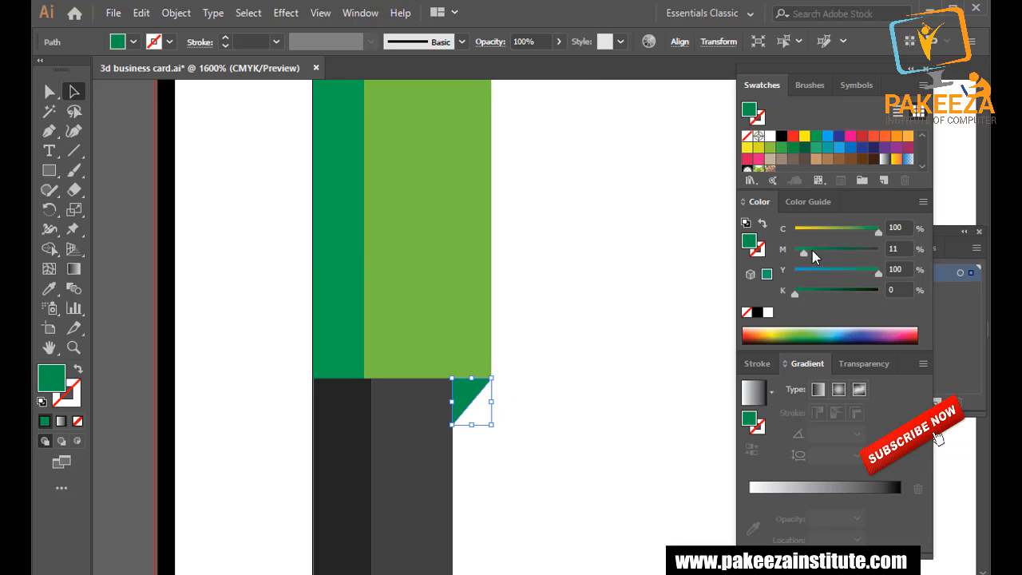
# Group the dark green strip, light green rectangle and fold triangle together.
pyautogui.click(247, 246)
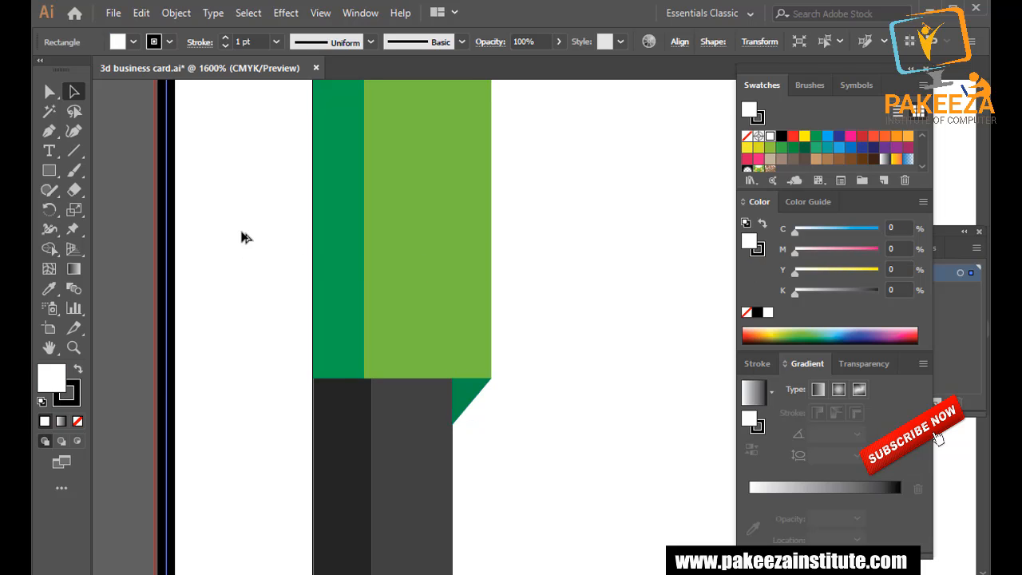
pyautogui.scroll(-3, 245, 237)
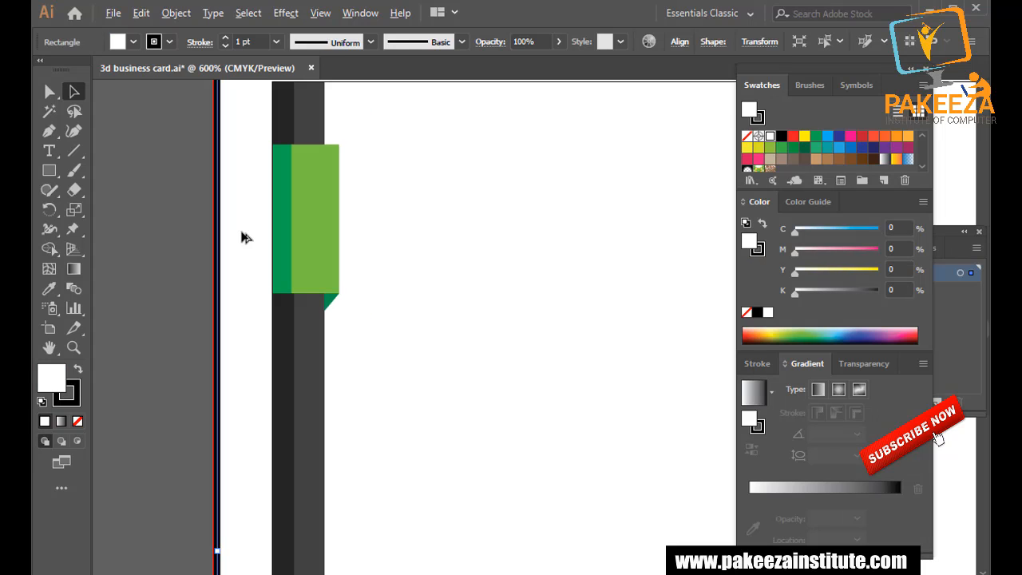
pyautogui.click(168, 214)
pyautogui.click(291, 224)
pyautogui.keyDown('shift'); pyautogui.click(313, 213); pyautogui.keyUp('shift')
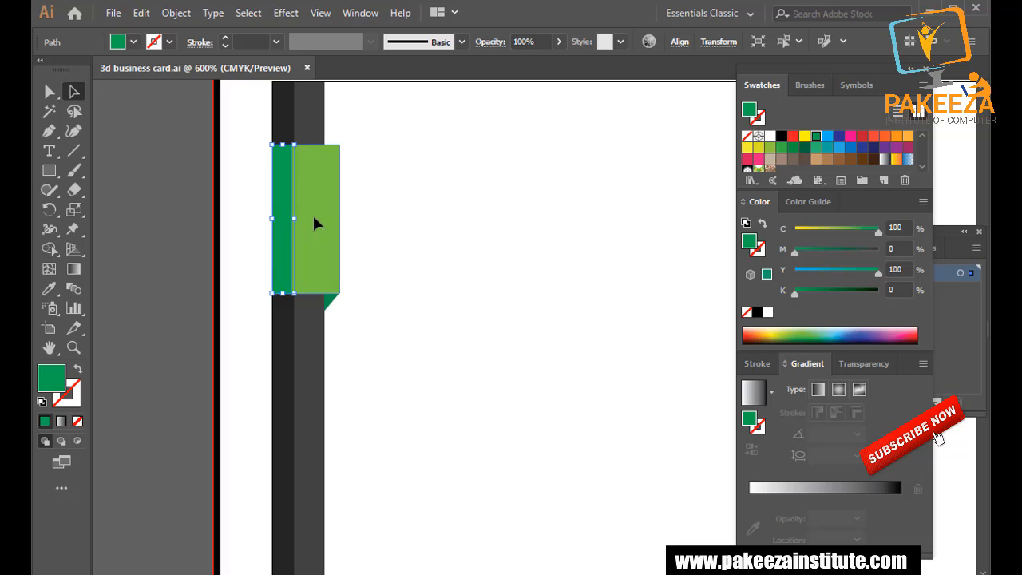
pyautogui.keyDown('shift'); pyautogui.click(331, 302); pyautogui.keyUp('shift')
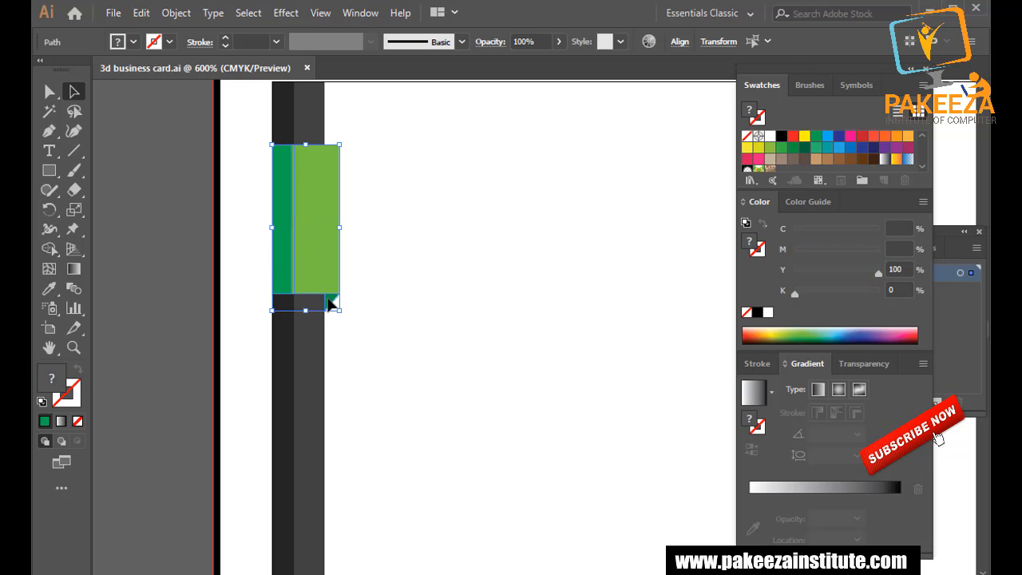
pyautogui.rightClick(314, 235)
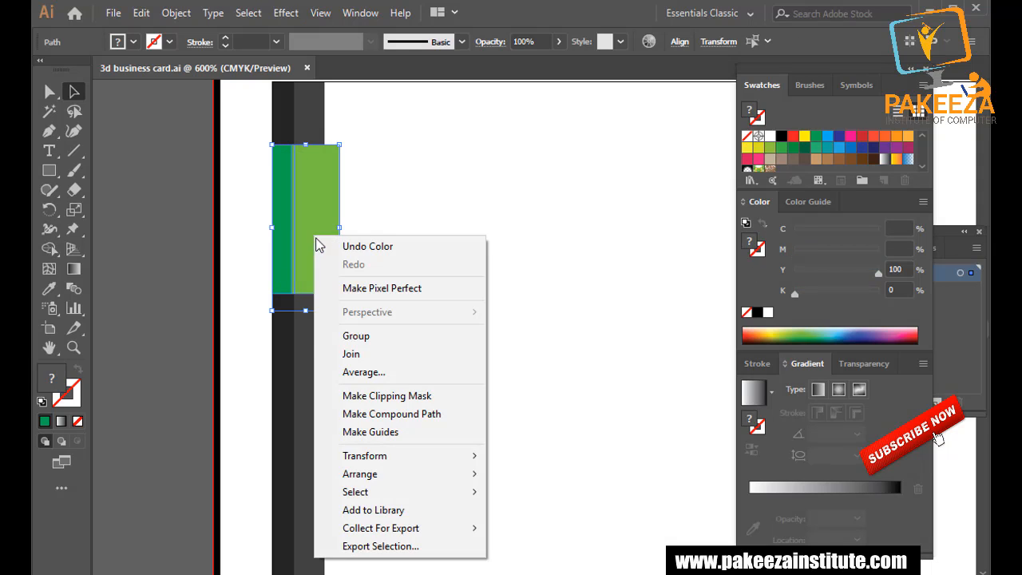
pyautogui.click(351, 336)
pyautogui.click(228, 256)
pyautogui.hotkey('ctrl', '-')
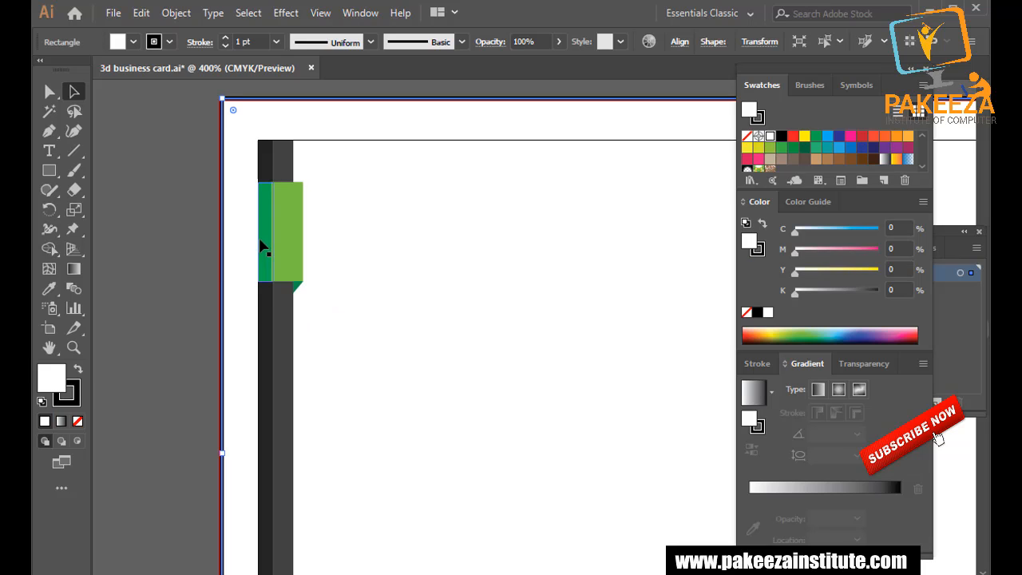
# Alt-drag copies of the grouped green tab down the strip to make four tabs, then save.
pyautogui.moveTo(274, 310); pyautogui.dragTo(279, 240)
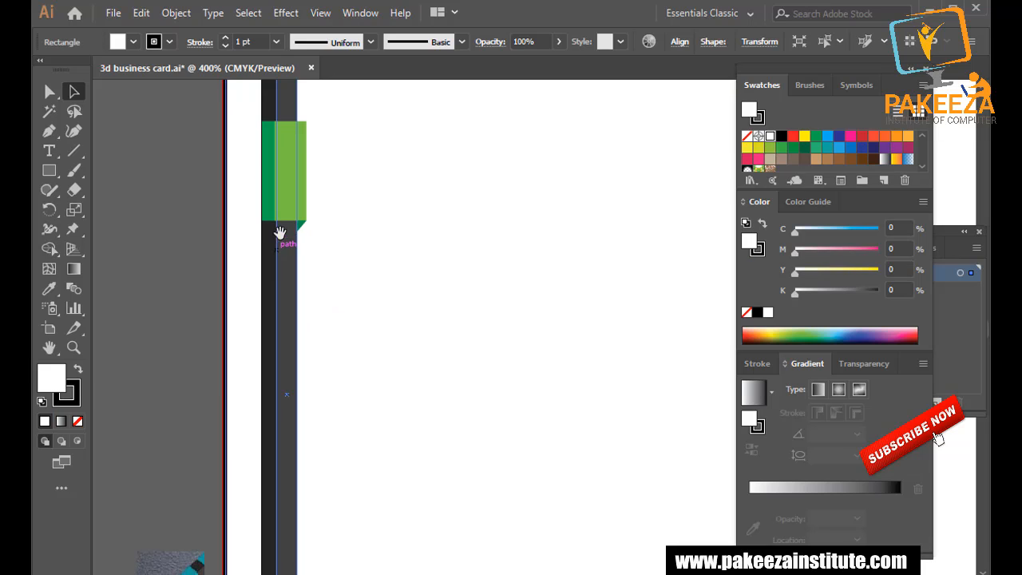
pyautogui.click(292, 187)
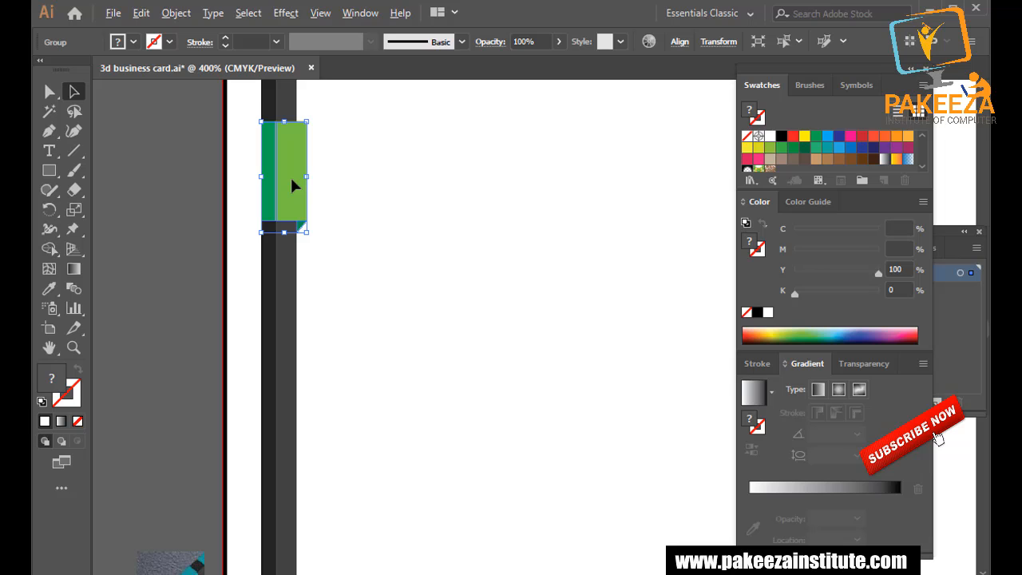
pyautogui.click(280, 235)
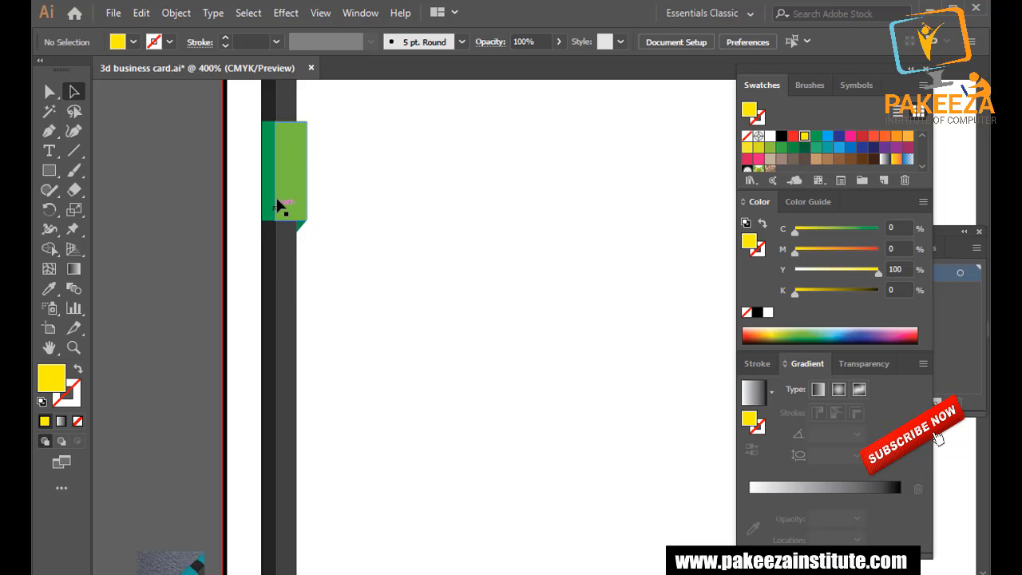
pyautogui.moveTo(286, 192); pyautogui.dragTo(291, 480)
pyautogui.click(283, 379)
pyautogui.scroll(-1, 283, 344)
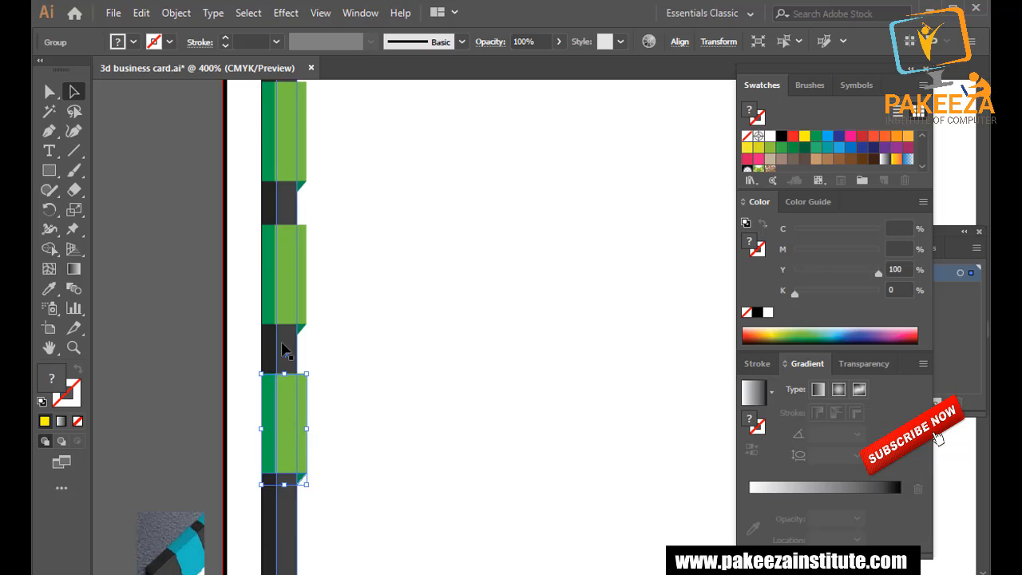
pyautogui.scroll(-2, 282, 343)
pyautogui.click(141, 248)
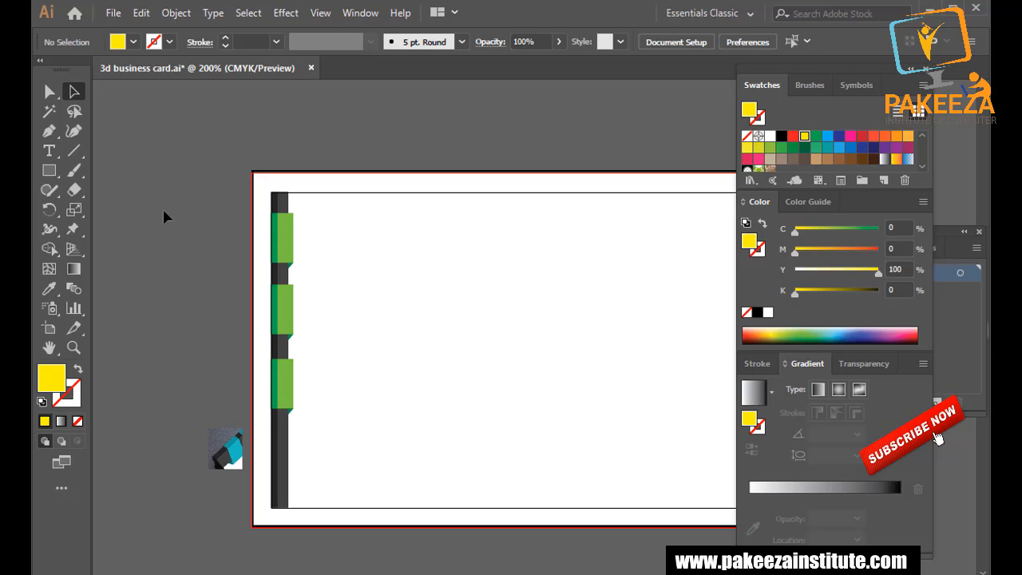
pyautogui.moveTo(280, 365); pyautogui.dragTo(283, 464)
pyautogui.keyDown('shift'); pyautogui.click(286, 392); pyautogui.keyUp('shift')
pyautogui.click(202, 339)
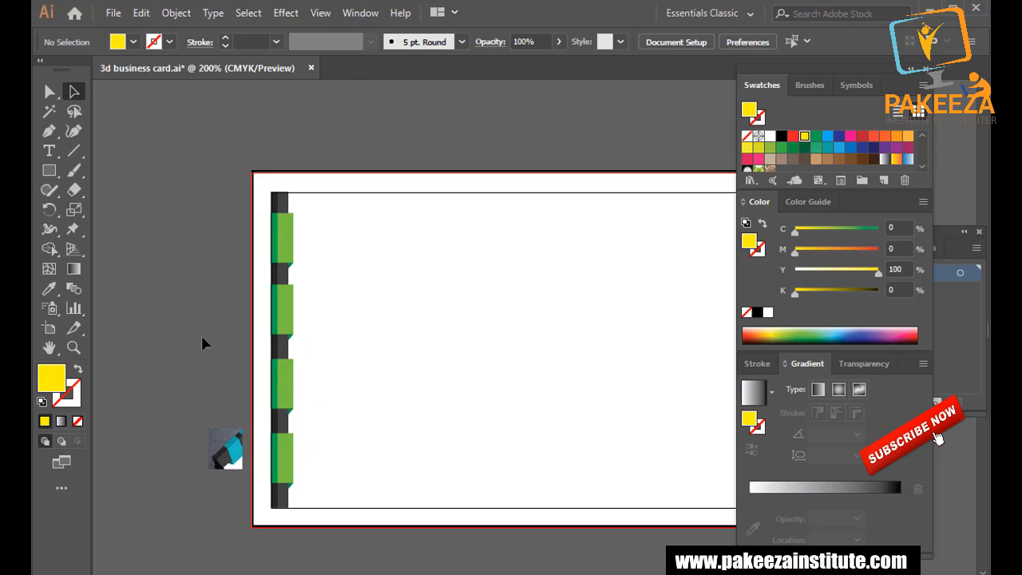
pyautogui.hotkey('ctrl', 's')
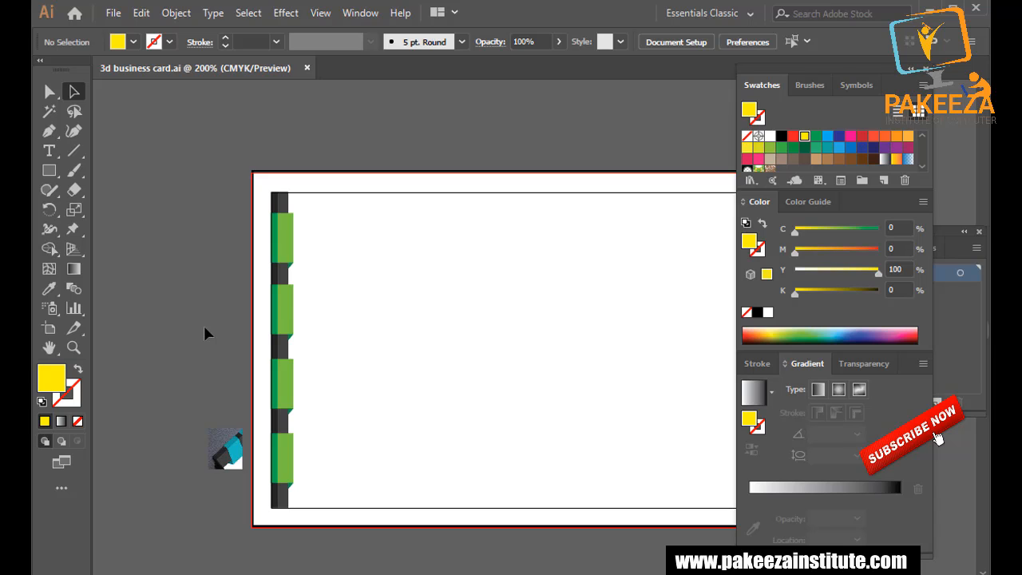
# Draw a tall rectangle of about 0.94 × 2 in from the strip's top corner.
pyautogui.click(51, 173)
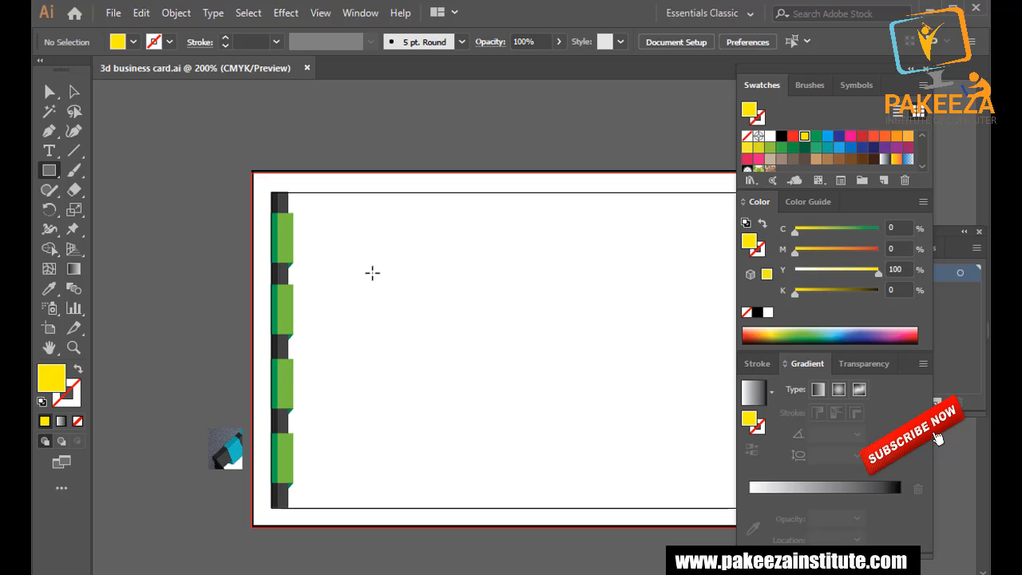
pyautogui.scroll(1, 384, 264)
pyautogui.moveTo(346, 319); pyautogui.dragTo(351, 243)
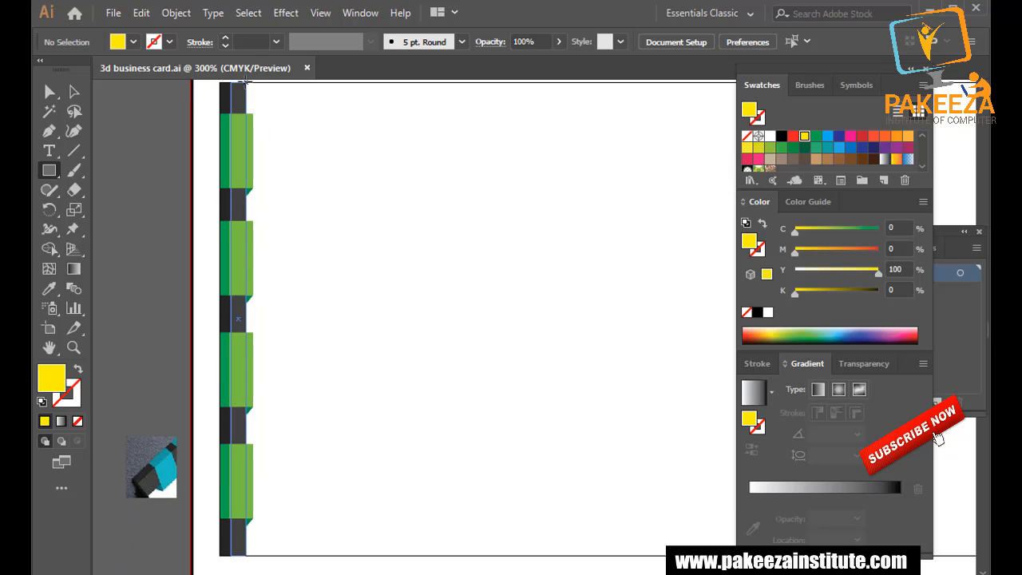
pyautogui.moveTo(246, 82); pyautogui.dragTo(459, 548)
pyautogui.moveTo(464, 551); pyautogui.dragTo(468, 553)
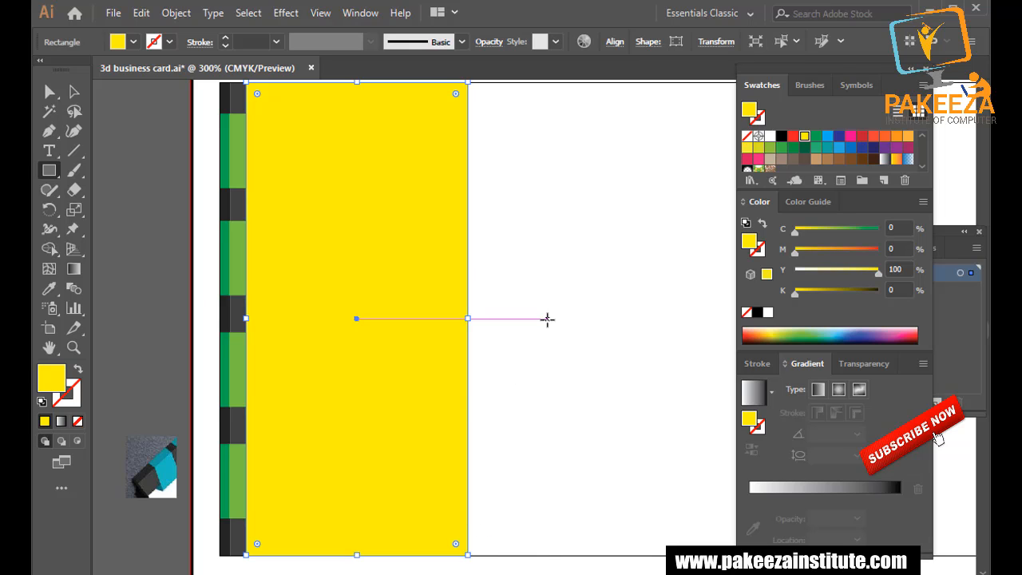
# After trying cyan, orange and teal, sample slate gray (C62.75 M52.55 Y43.92 K16.08) from the reference thumbnail.
pyautogui.click(827, 136)
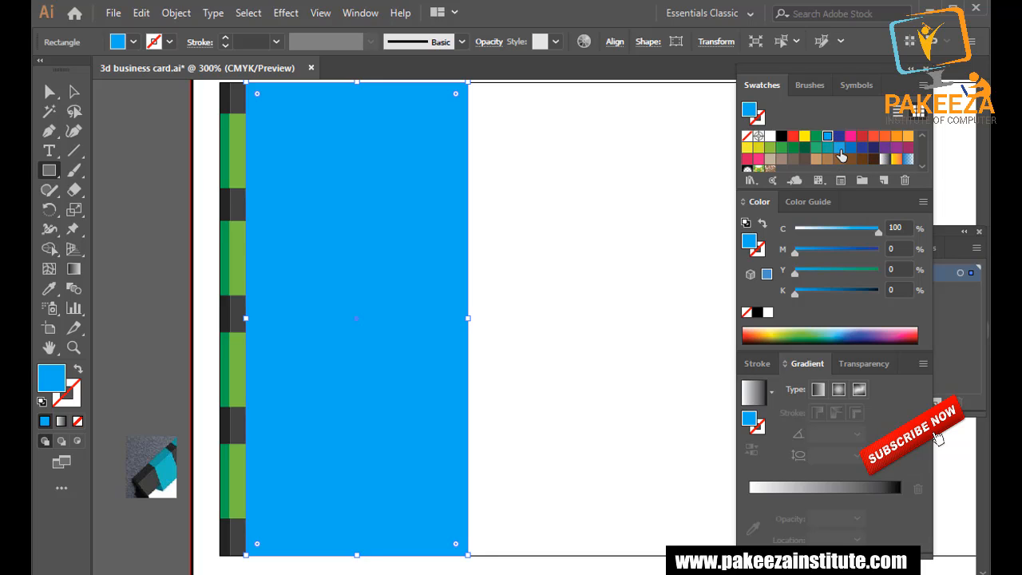
pyautogui.click(908, 138)
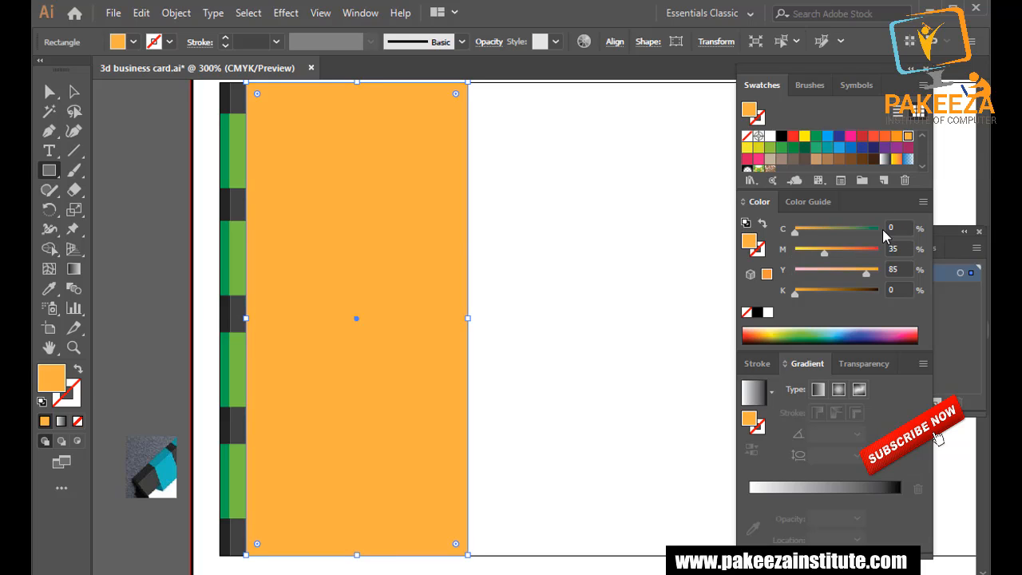
pyautogui.click(828, 148)
pyautogui.click(49, 289)
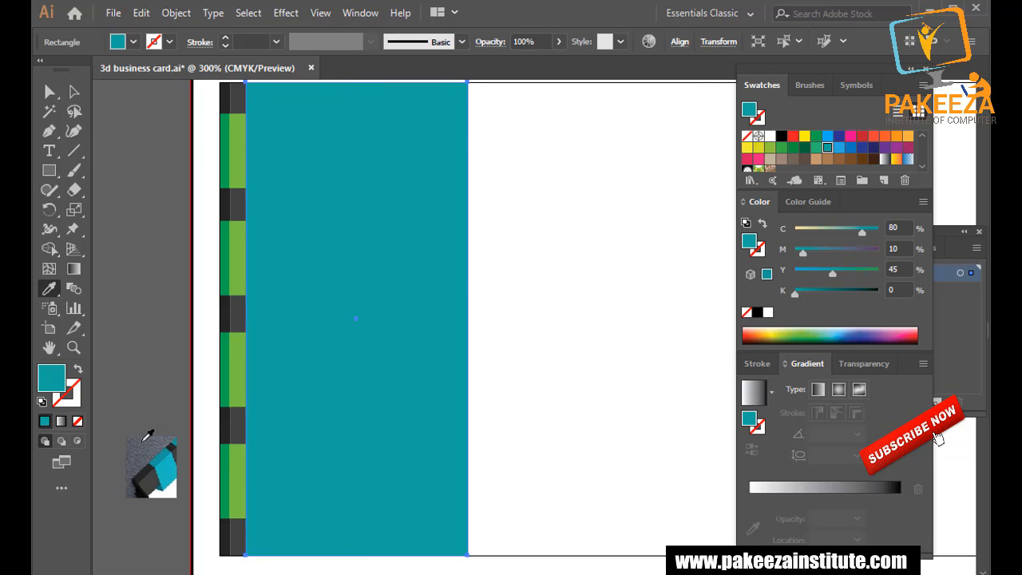
pyautogui.click(145, 454)
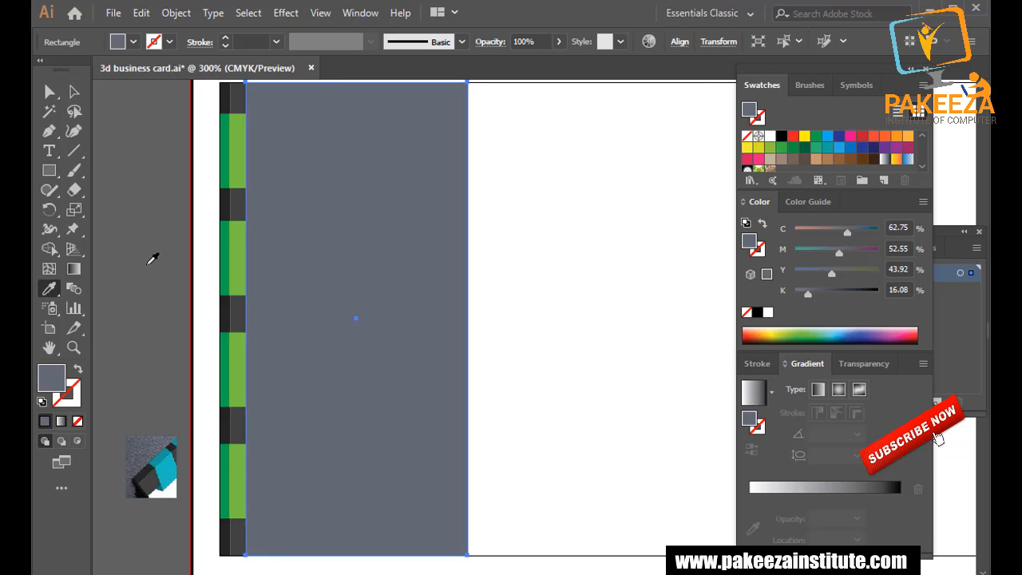
pyautogui.click(72, 94)
pyautogui.click(133, 169)
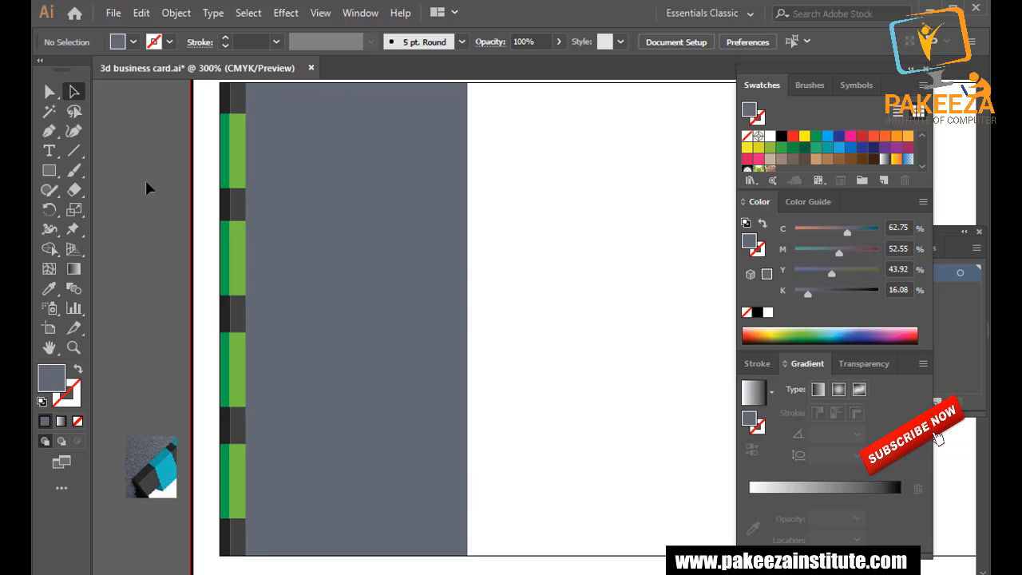
# Try sending the gray rectangle to the back, undo that, then bring it forward one step.
pyautogui.rightClick(311, 179)
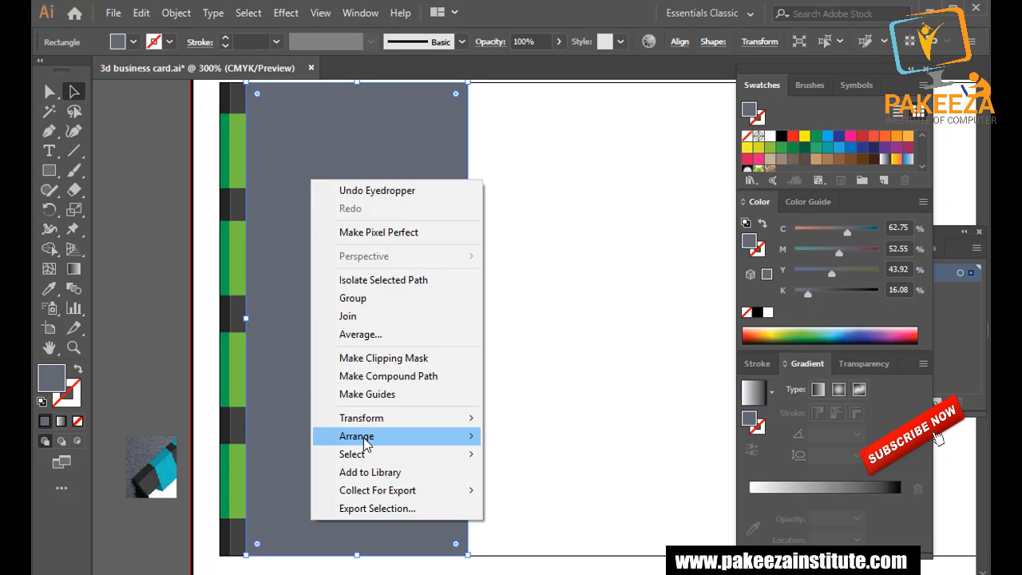
pyautogui.moveTo(382, 438)
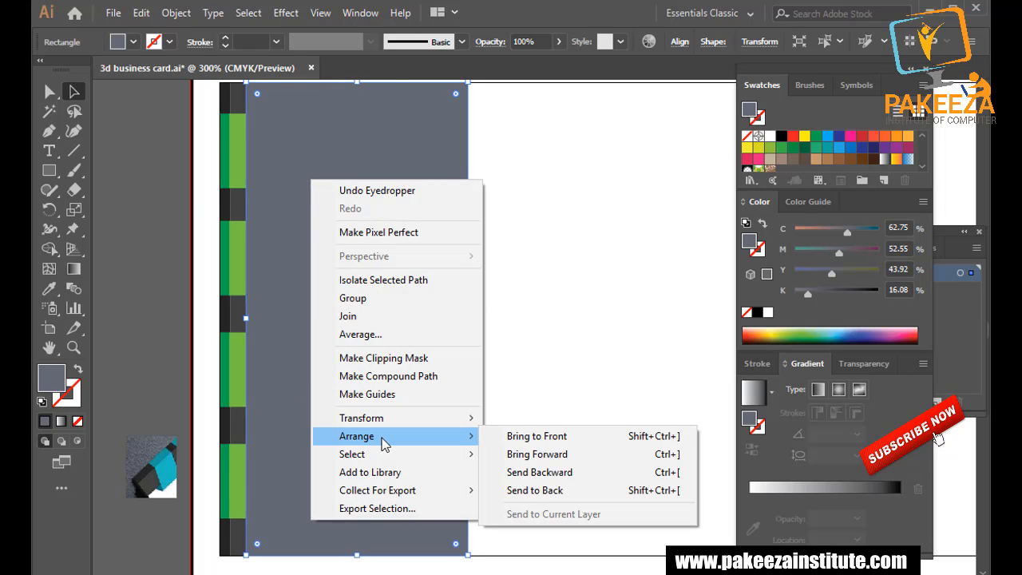
pyautogui.click(559, 490)
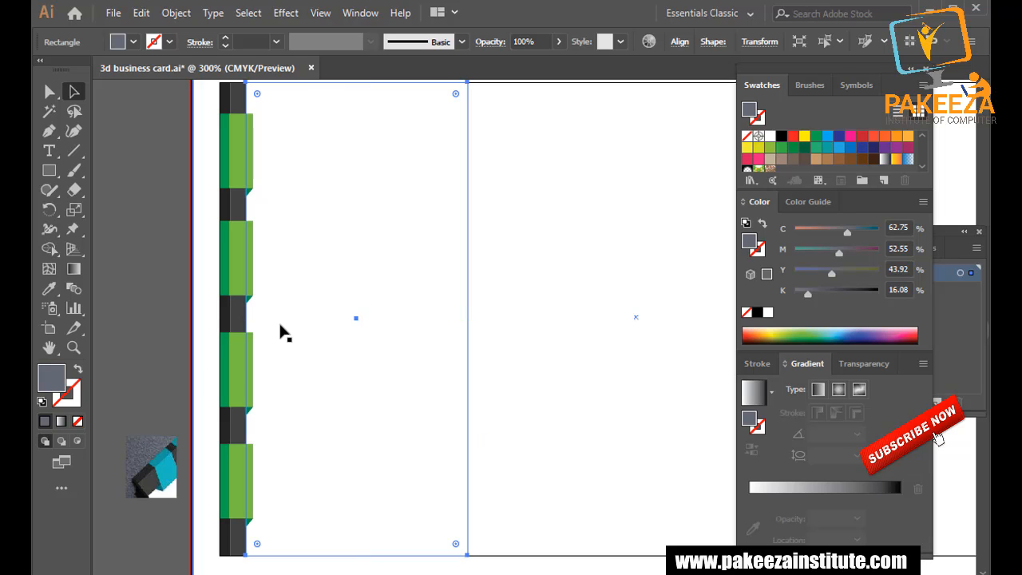
pyautogui.hotkey('ctrl', 'z')
pyautogui.rightClick(305, 259)
pyautogui.moveTo(373, 518)
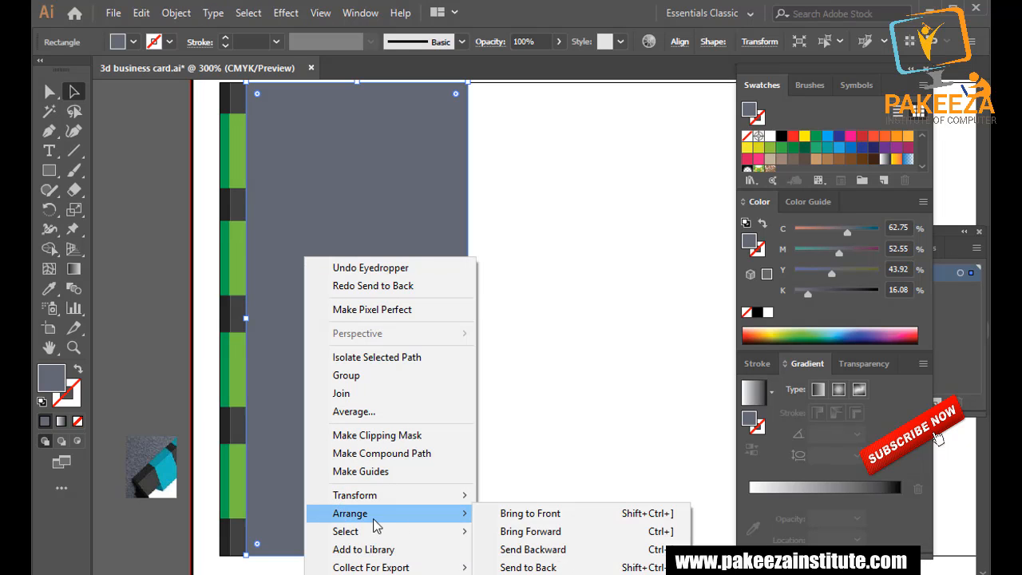
pyautogui.click(516, 533)
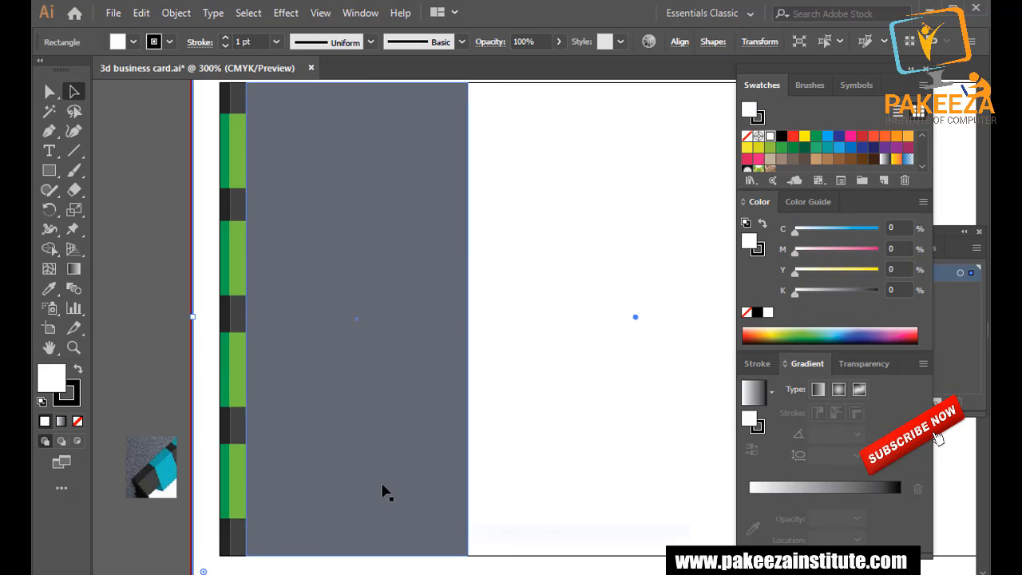
# Isolate the gray rectangle, send it one step backward, and exit isolation mode.
pyautogui.doubleClick(310, 264)
pyautogui.rightClick(308, 256)
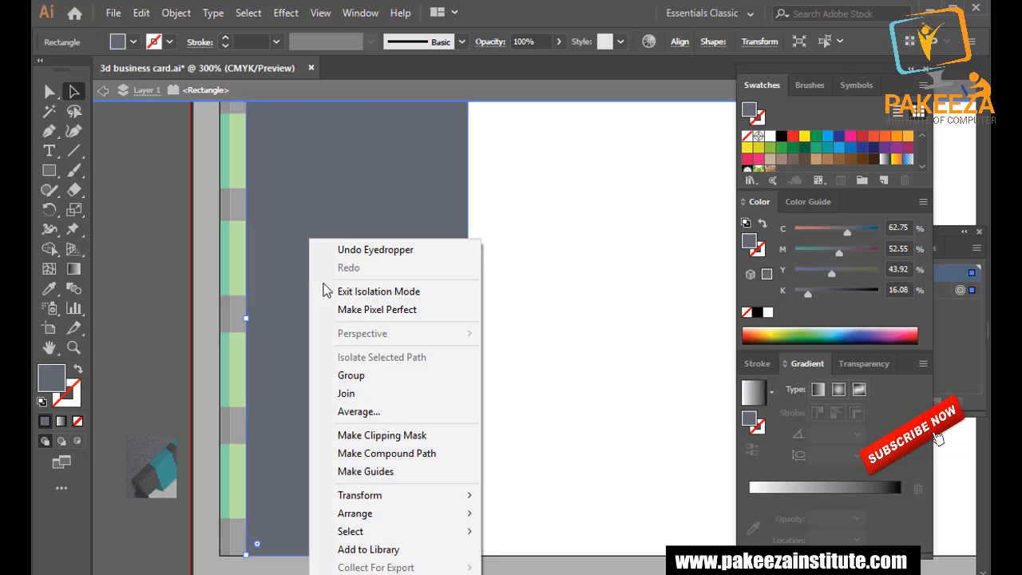
pyautogui.moveTo(375, 518)
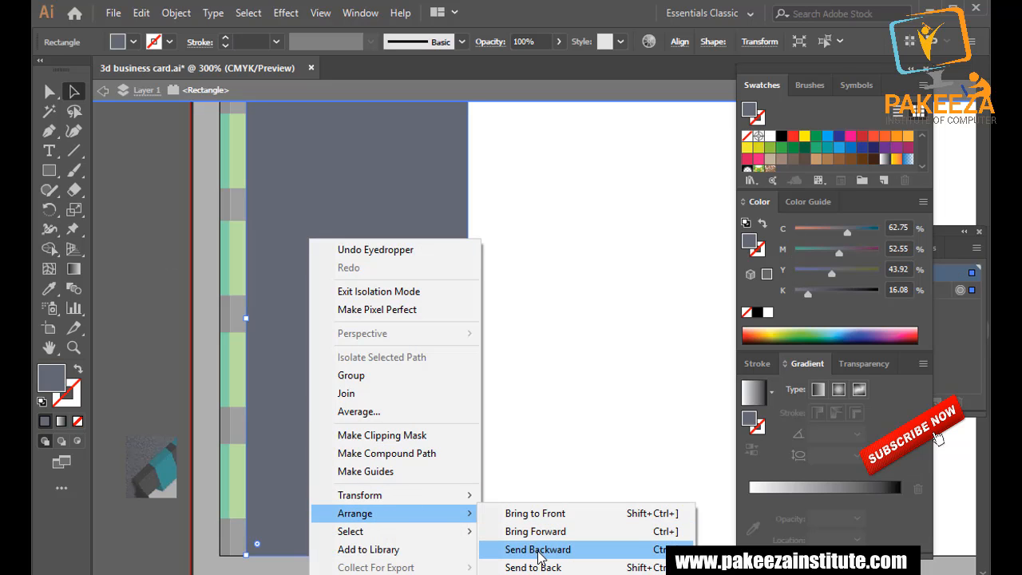
pyautogui.click(540, 549)
pyautogui.doubleClick(154, 300)
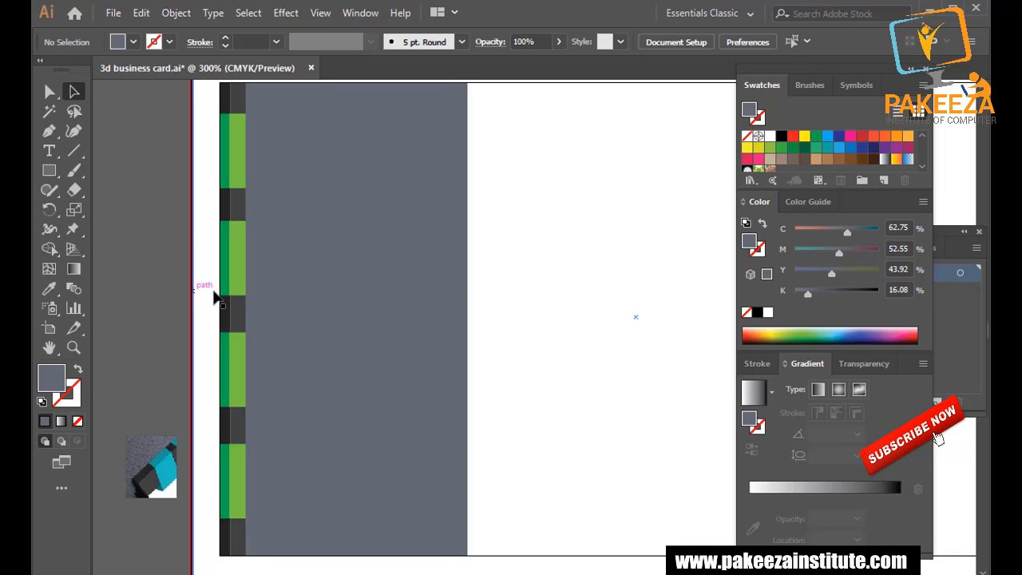
# Send the gray panel rectangle one more step backward, then deselect it.
pyautogui.click(311, 282)
pyautogui.rightClick(320, 274)
pyautogui.moveTo(447, 514)
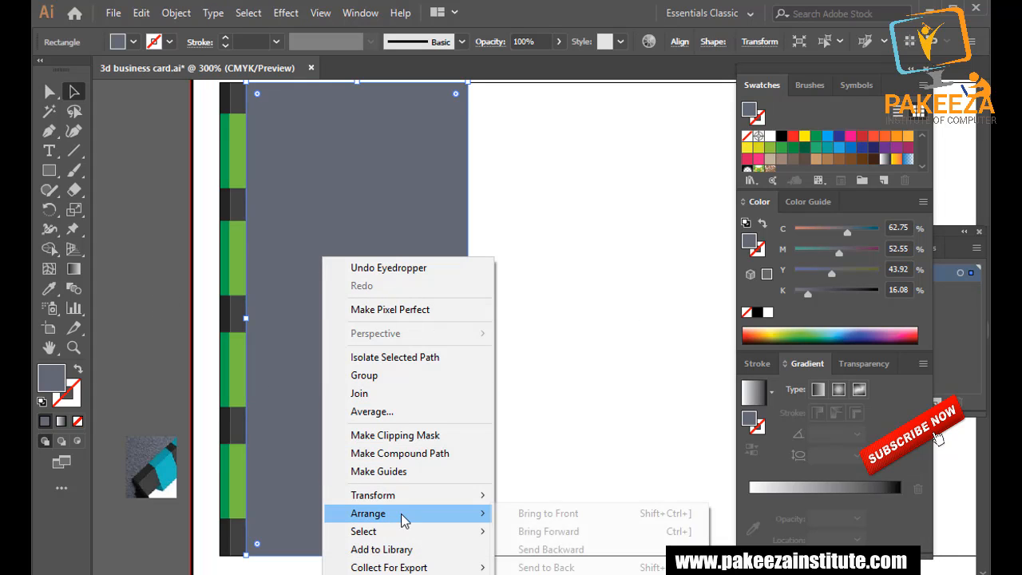
pyautogui.click(528, 549)
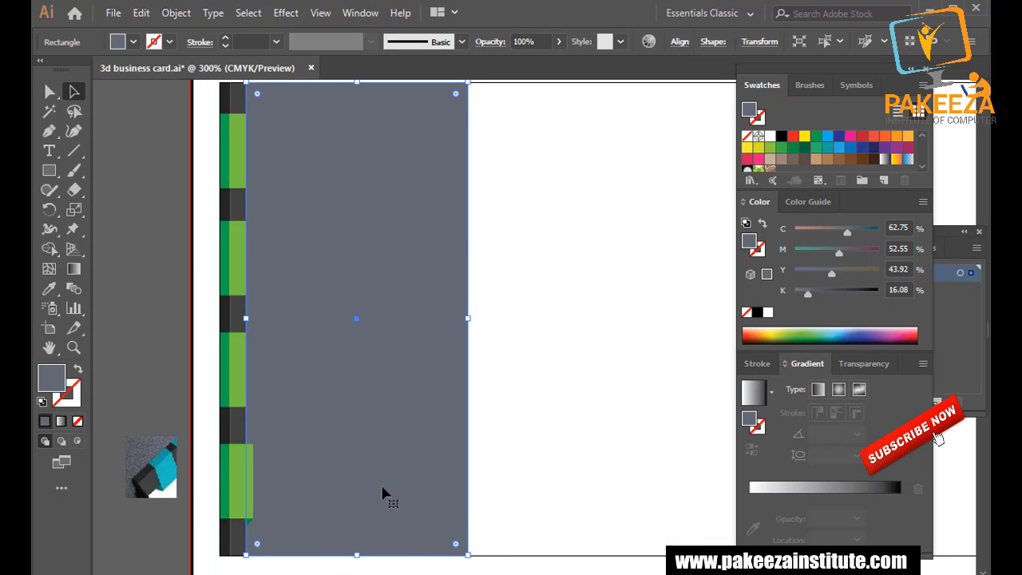
pyautogui.rightClick(334, 238)
pyautogui.moveTo(401, 495)
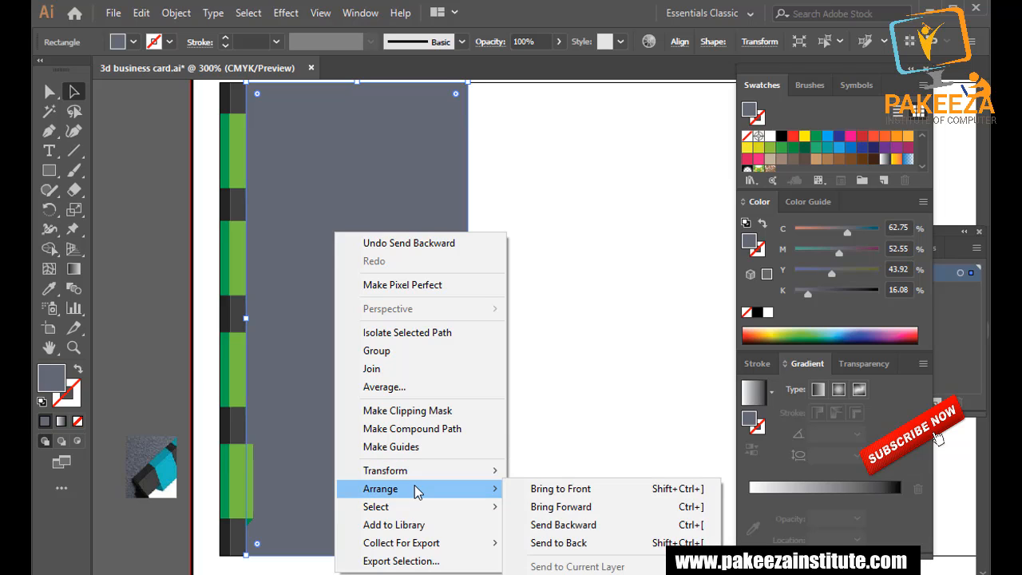
pyautogui.click(169, 331)
pyautogui.click(169, 332)
# Push the gray panel behind all four green tabs with Ctrl+[ and save the card.
pyautogui.click(272, 317)
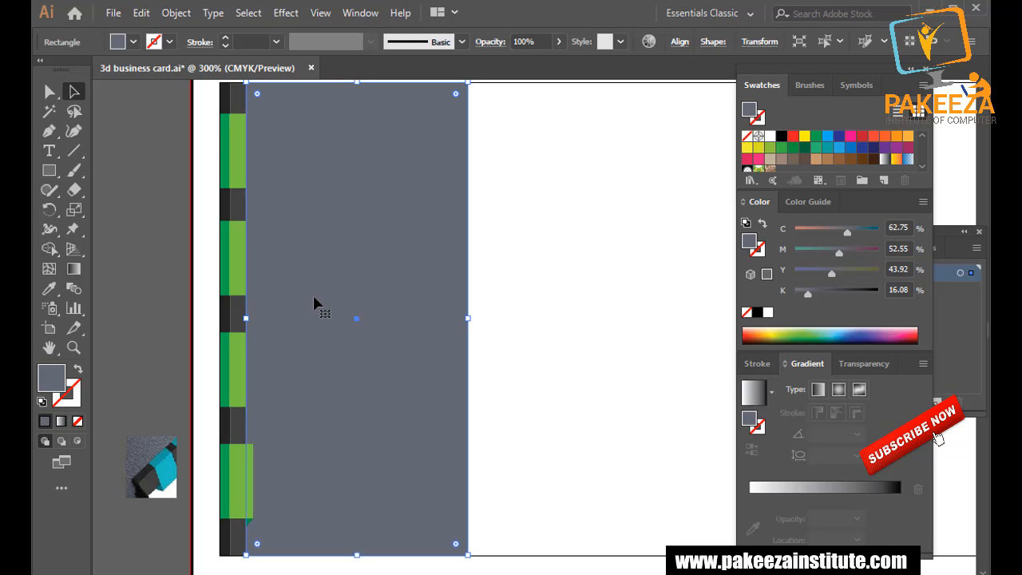
pyautogui.hotkey('ctrl', '[')
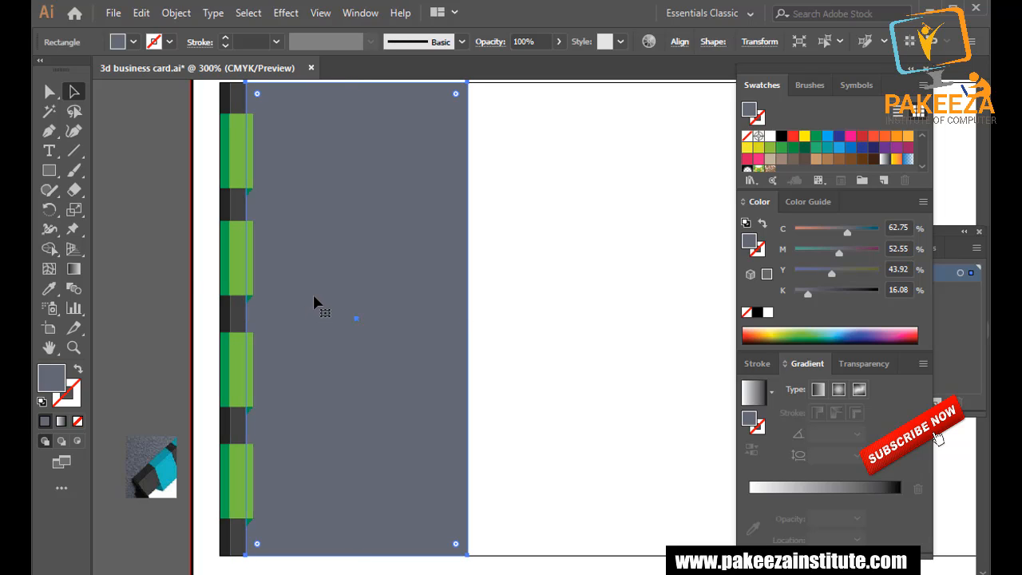
pyautogui.click(120, 224)
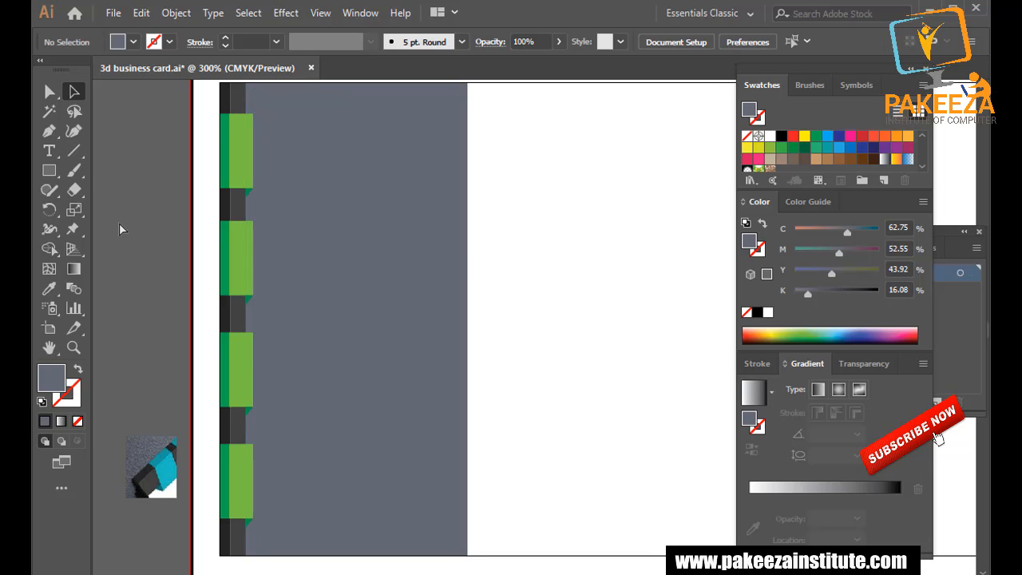
pyautogui.hotkey('ctrl', 's')
pyautogui.scroll(-2, 128, 222)
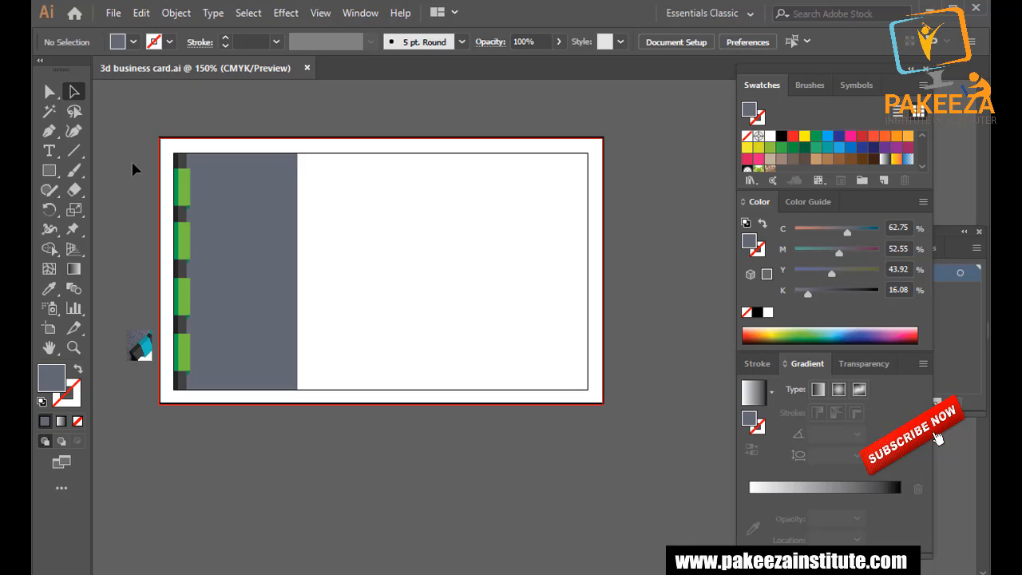
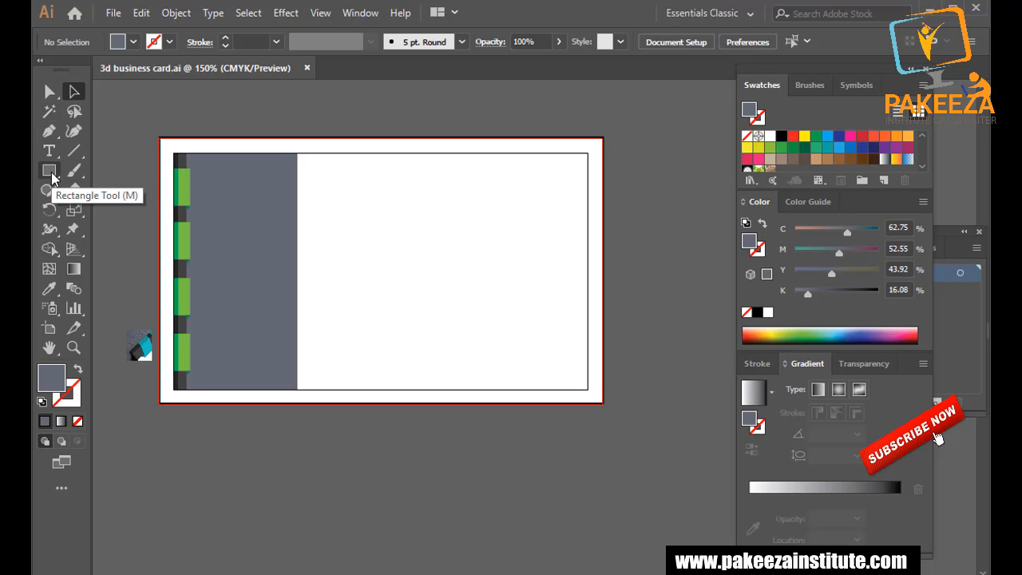
# Try a dark blue fill on the white card background, then undo it.
pyautogui.click(530, 252)
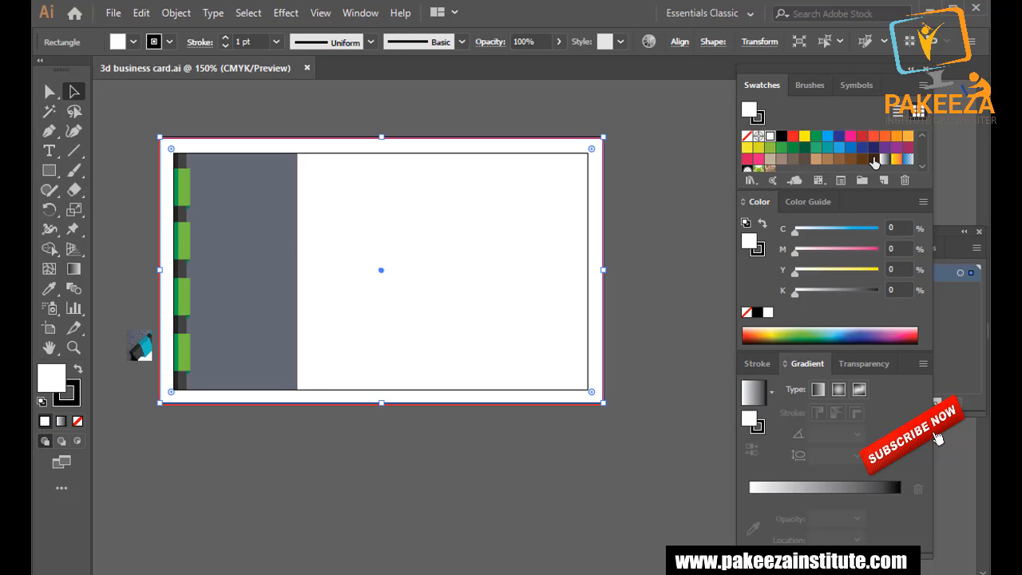
pyautogui.click(874, 148)
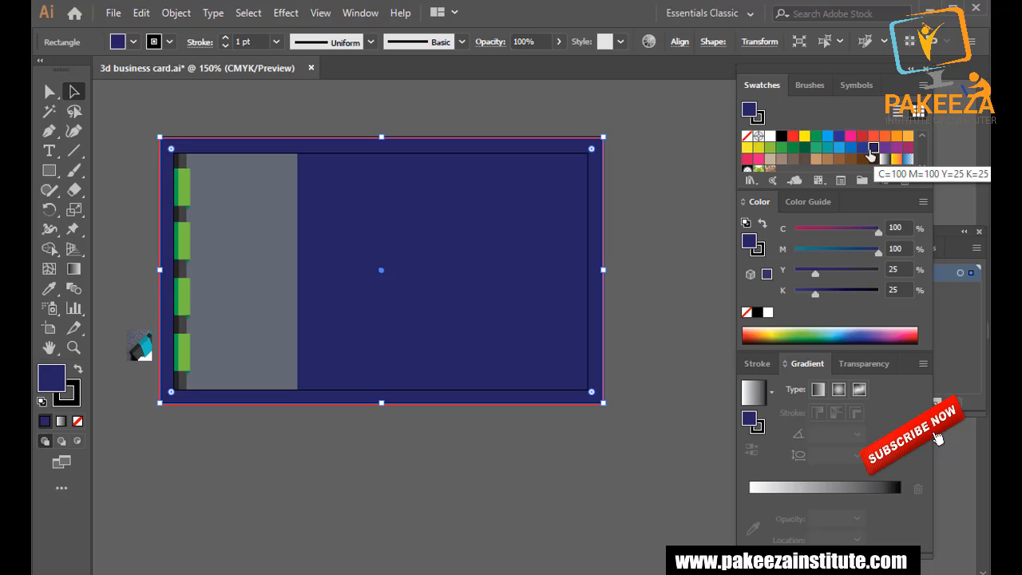
pyautogui.hotkey('ctrl', 'z')
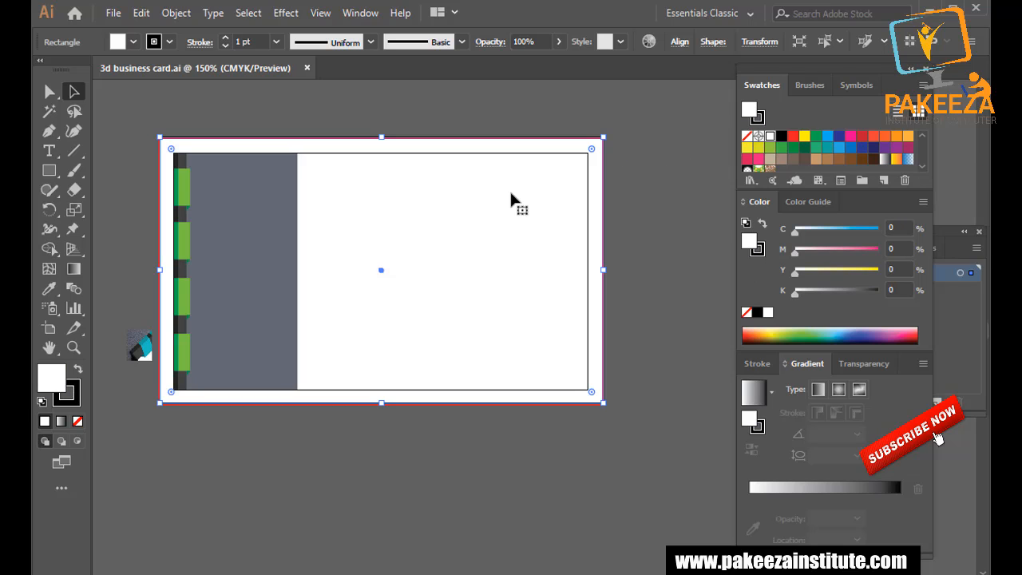
pyautogui.click(646, 201)
pyautogui.click(581, 159)
pyautogui.click(205, 114)
# Draw a rectangle from the grey panel's top-right corner over the card's right area.
pyautogui.click(45, 168)
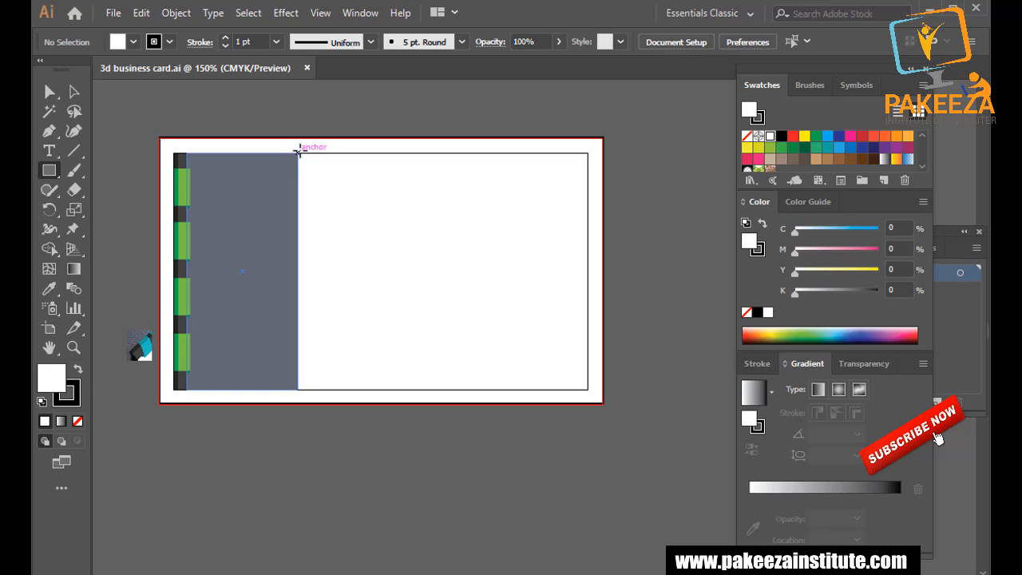
pyautogui.scroll(2, 295, 164)
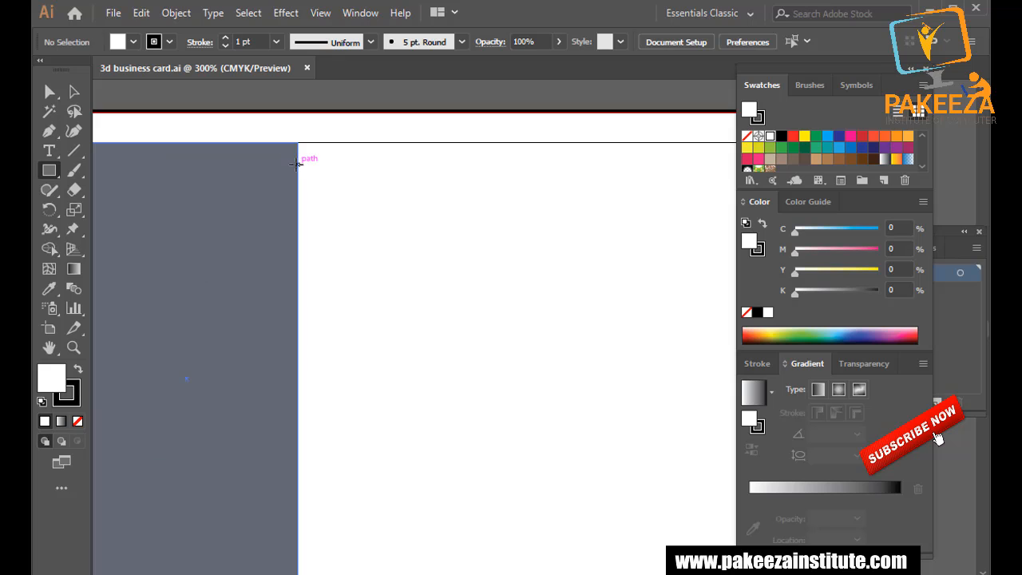
pyautogui.scroll(-1, 298, 163)
pyautogui.moveTo(299, 151)
pyautogui.mouseDown()
pyautogui.moveTo(358, 173)
pyautogui.moveTo(596, 342)
pyautogui.moveTo(683, 464)
pyautogui.mouseUp()
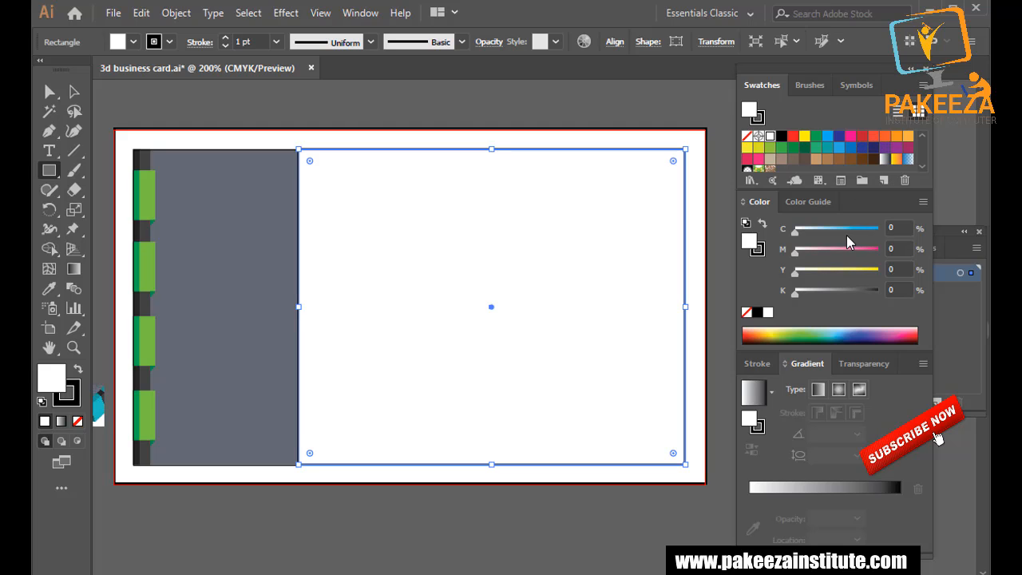
# Fill the new rectangle with bright blue after trying navy, brown, black and green.
pyautogui.click(873, 149)
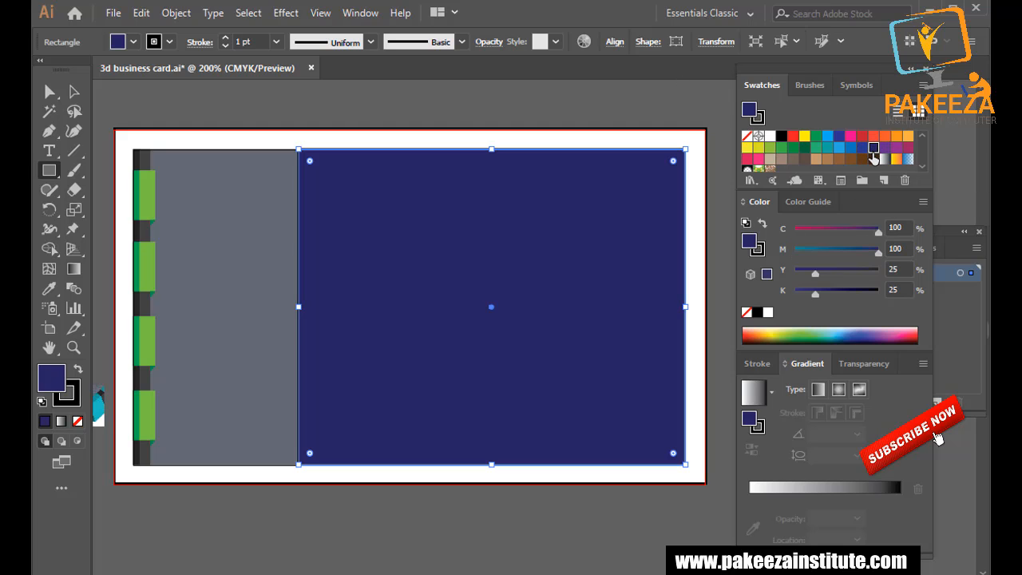
pyautogui.click(874, 160)
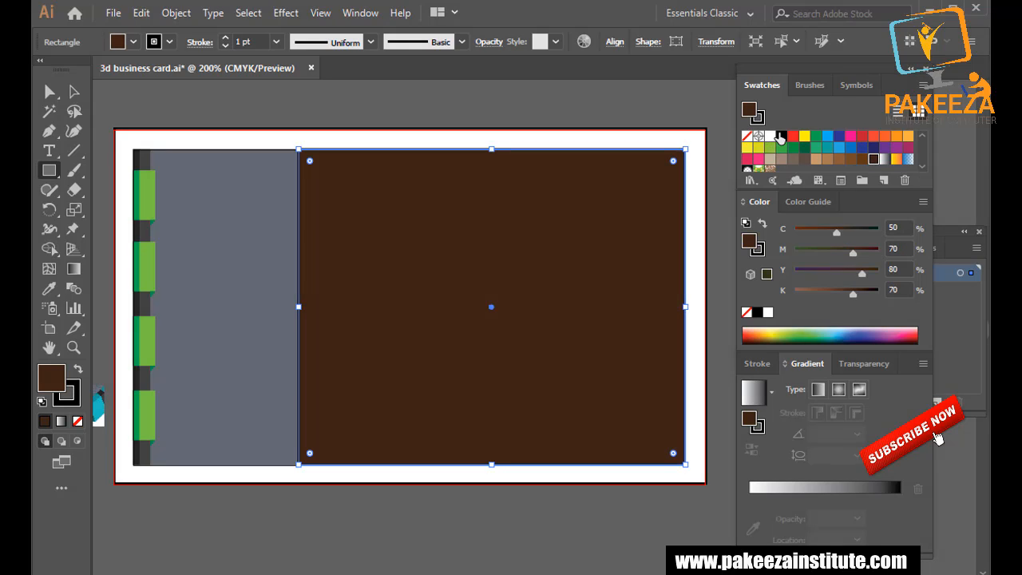
pyautogui.click(781, 136)
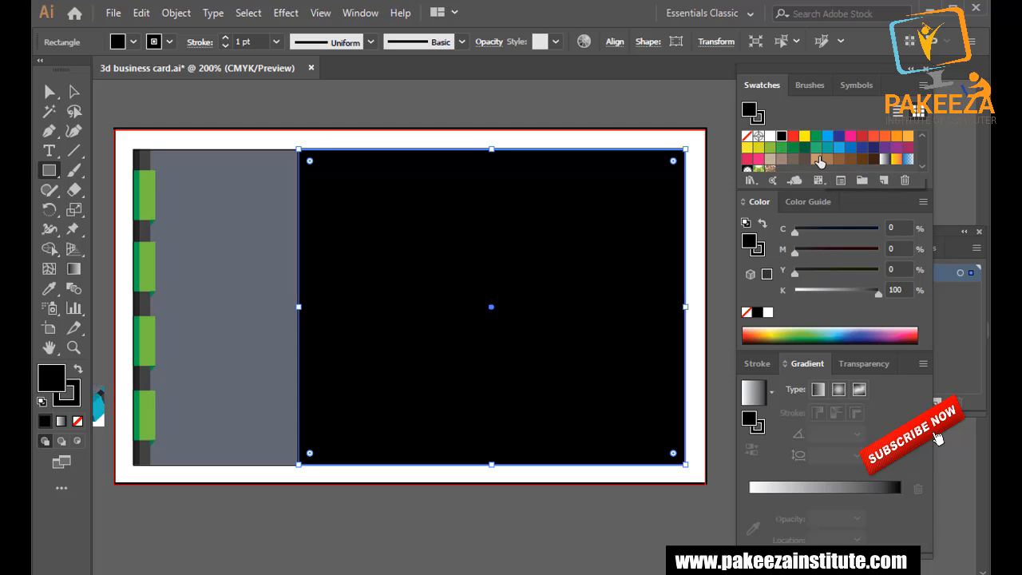
pyautogui.click(795, 149)
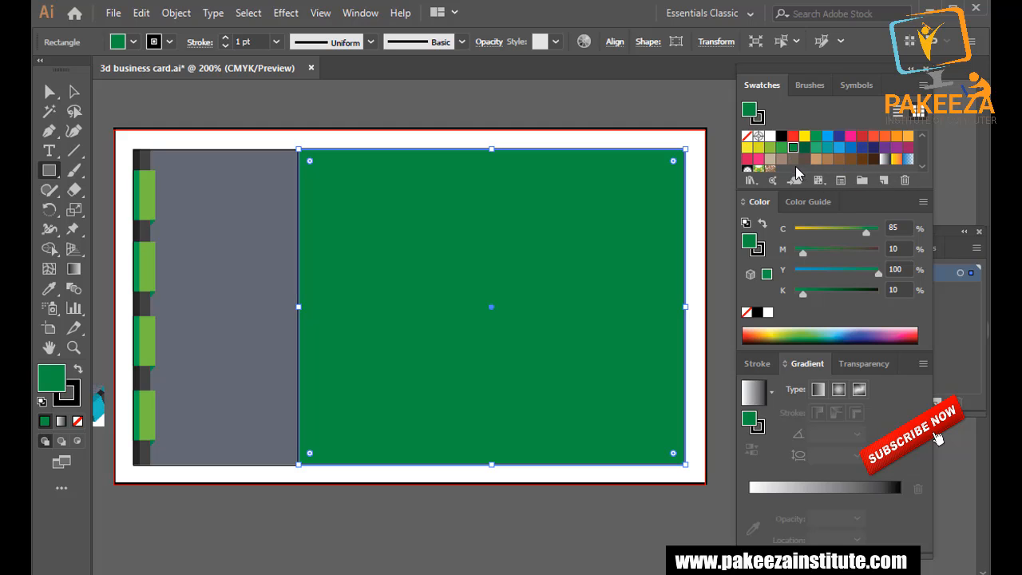
pyautogui.click(839, 148)
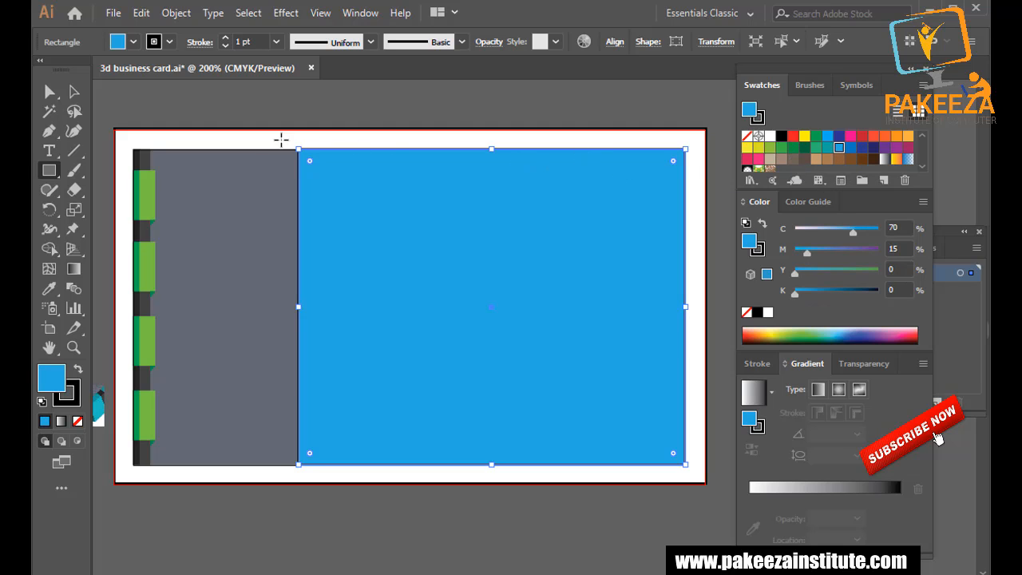
pyautogui.click(74, 91)
pyautogui.click(209, 224)
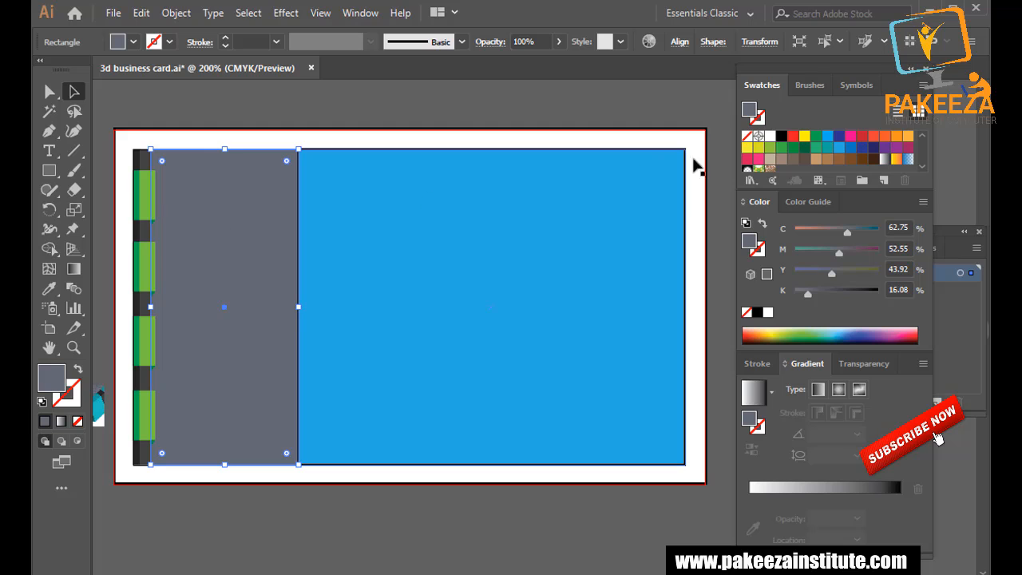
# Recolour the left panel with the icon's dark slate grey using the Eyedropper, then save.
pyautogui.click(770, 137)
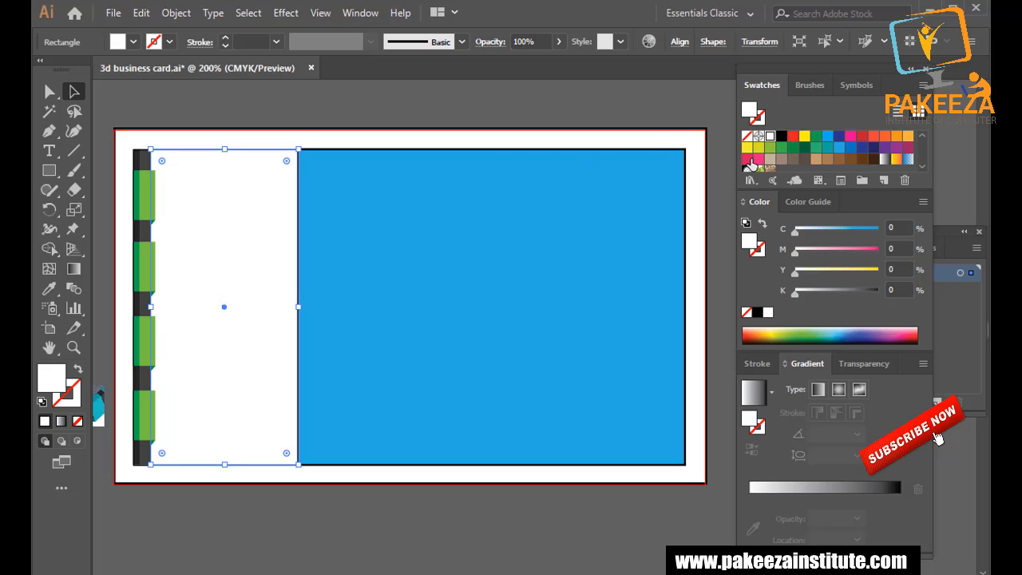
pyautogui.click(908, 160)
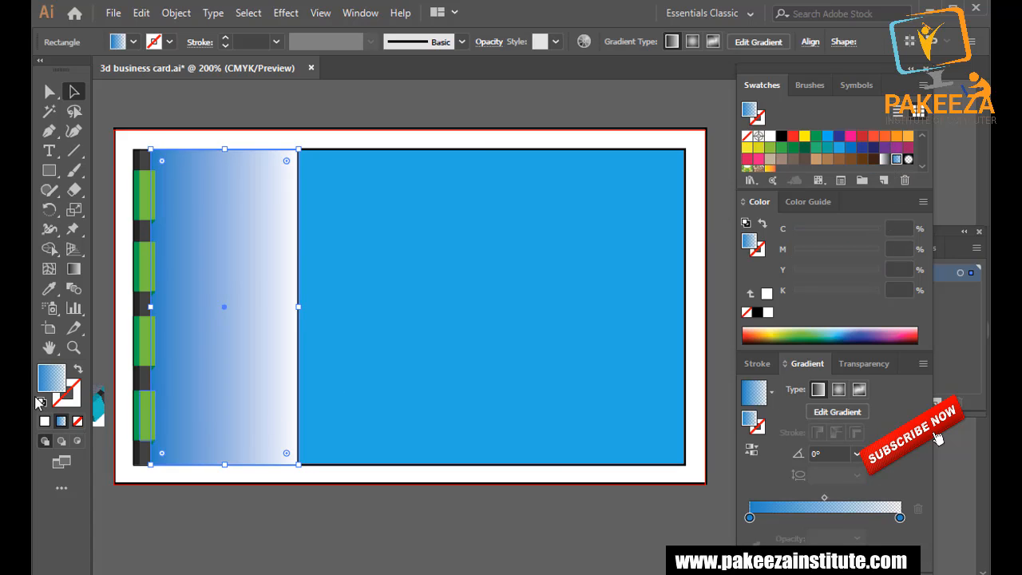
pyautogui.click(49, 288)
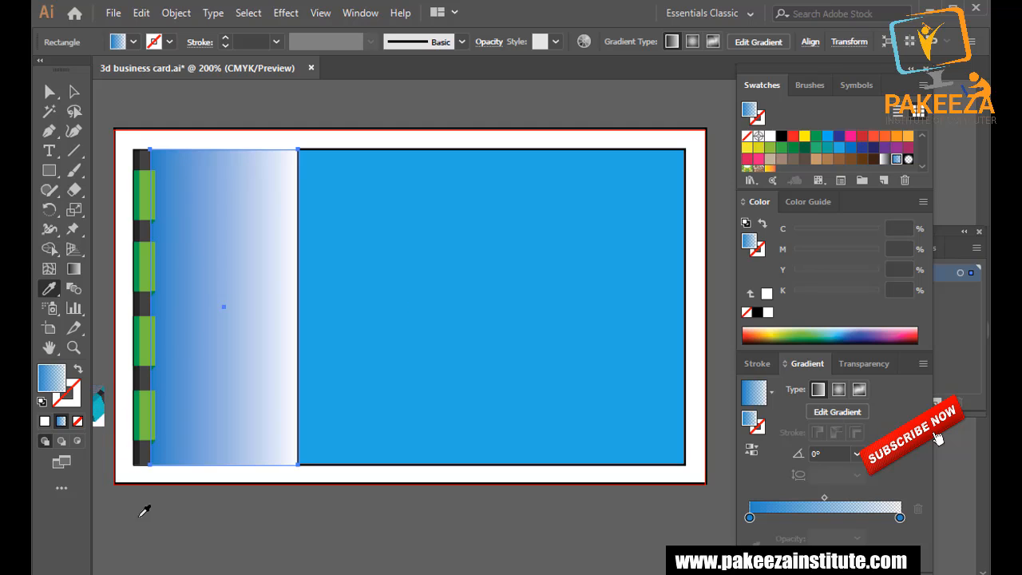
pyautogui.hscroll(-2, 153, 488)
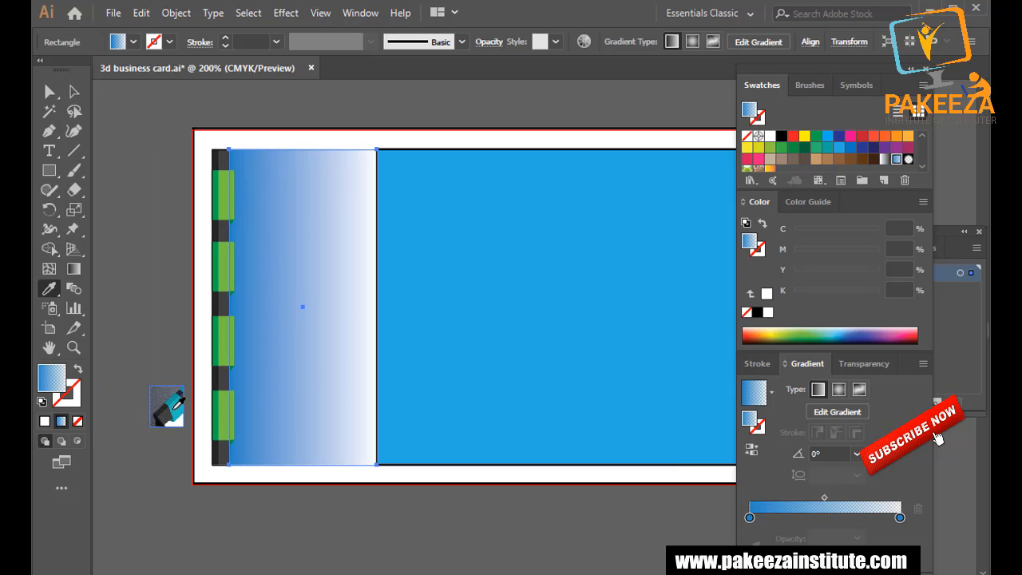
pyautogui.click(170, 406)
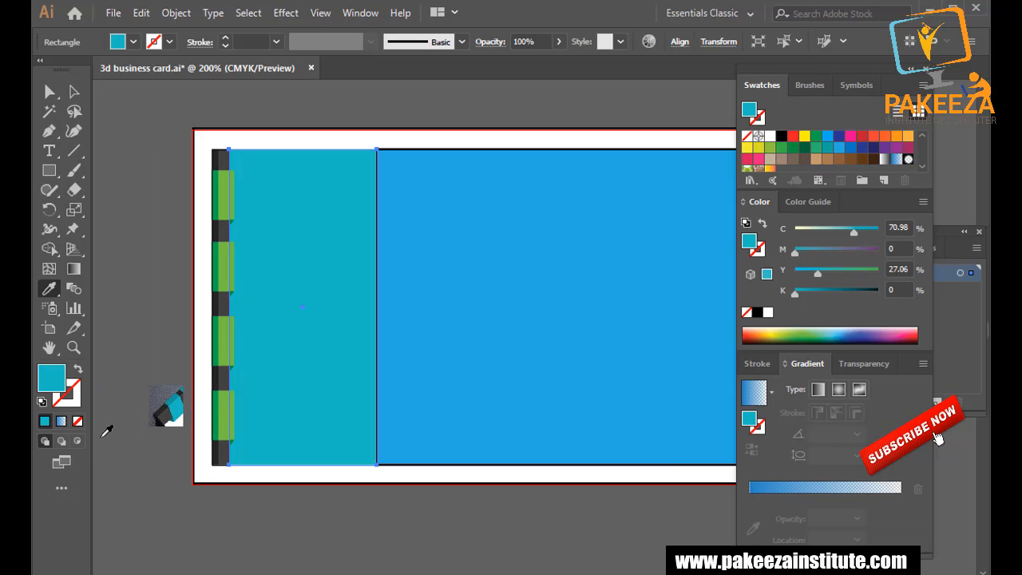
pyautogui.click(156, 395)
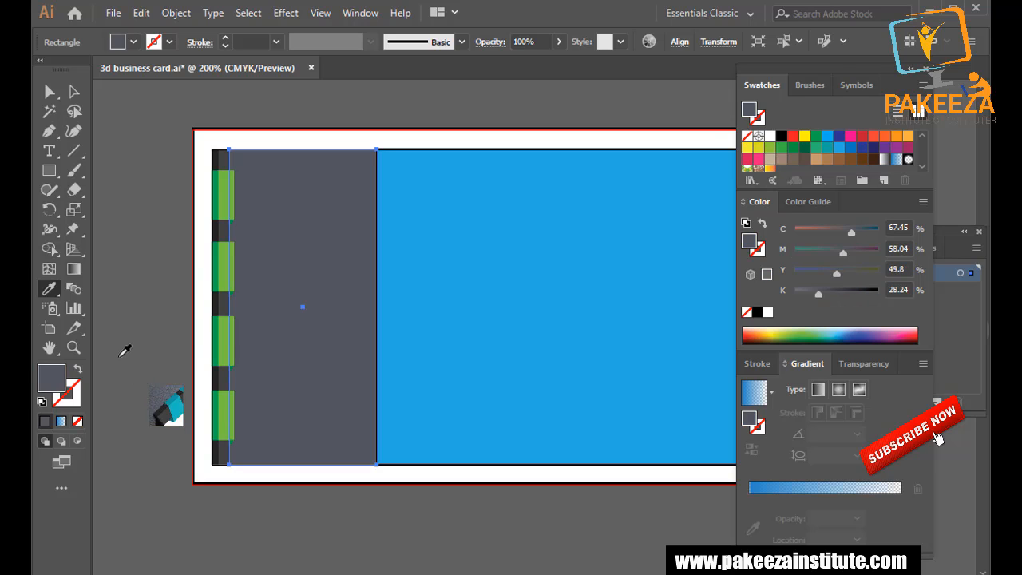
pyautogui.scroll(3, 272, 312)
pyautogui.scroll(3, 270, 311)
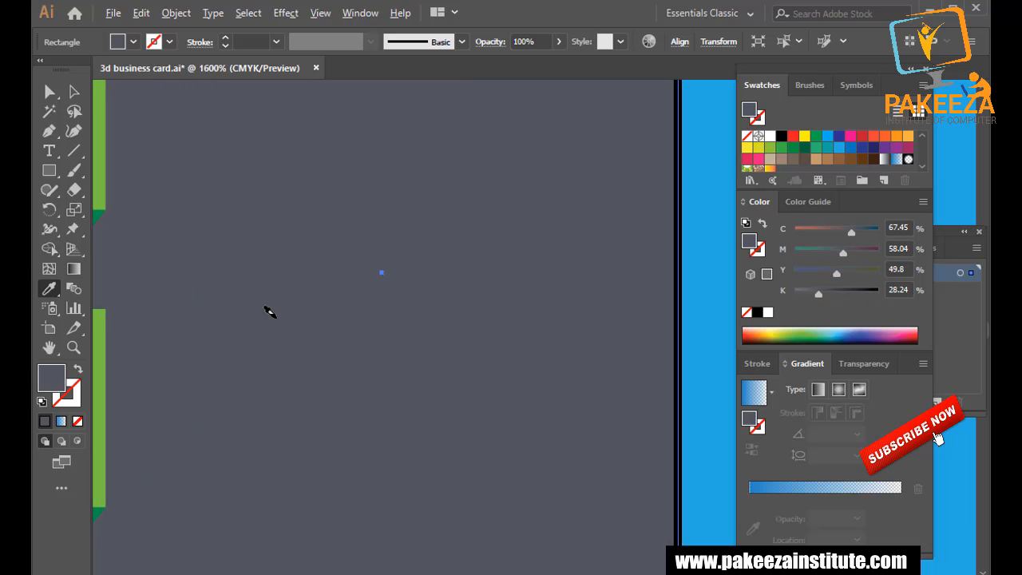
pyautogui.hotkey('ctrl', '0')
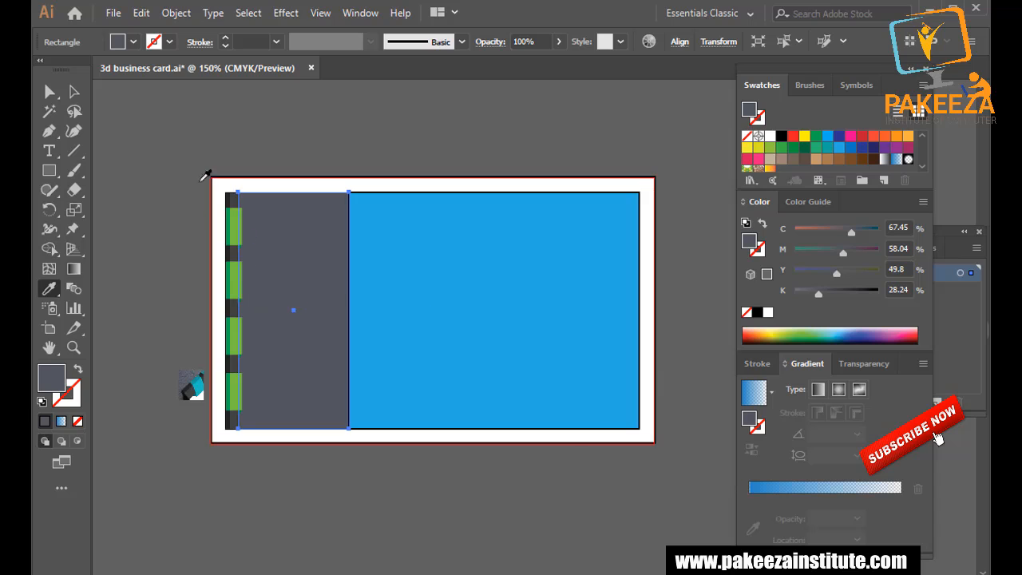
pyautogui.click(80, 93)
pyautogui.click(185, 134)
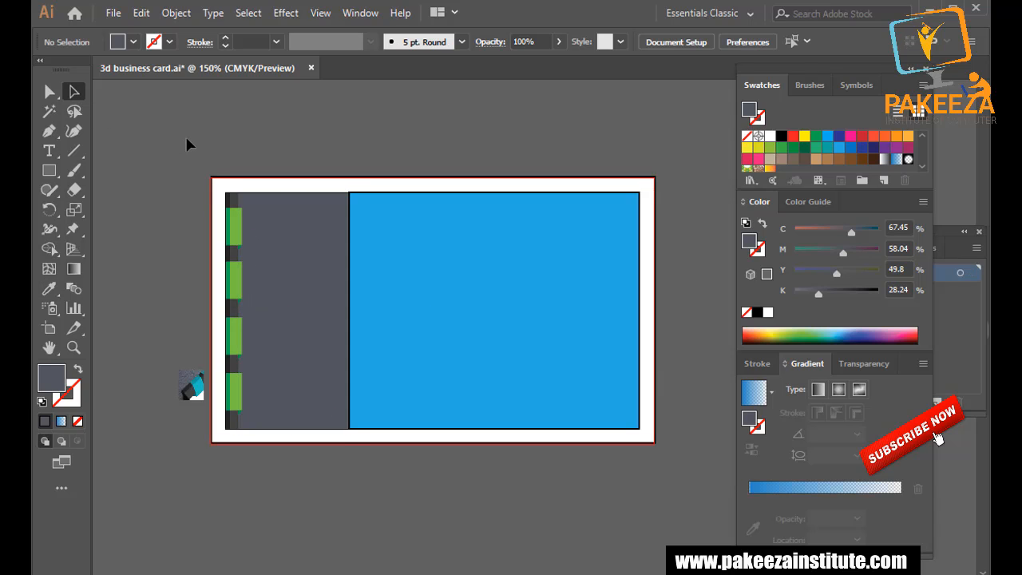
pyautogui.hotkey('ctrl', 's')
# Set the blue panel's stroke to None and save again.
pyautogui.click(461, 234)
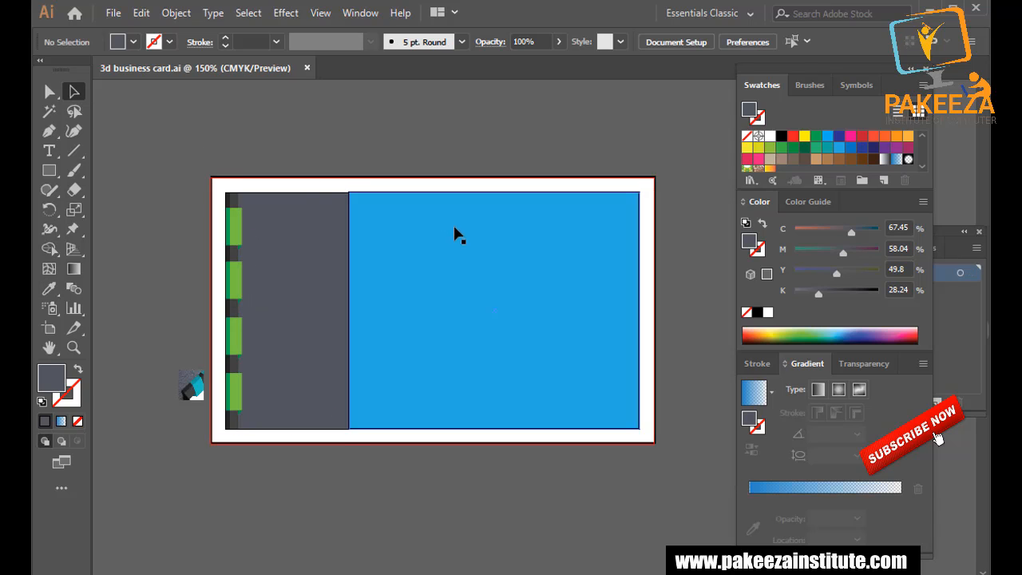
pyautogui.click(64, 399)
pyautogui.click(78, 421)
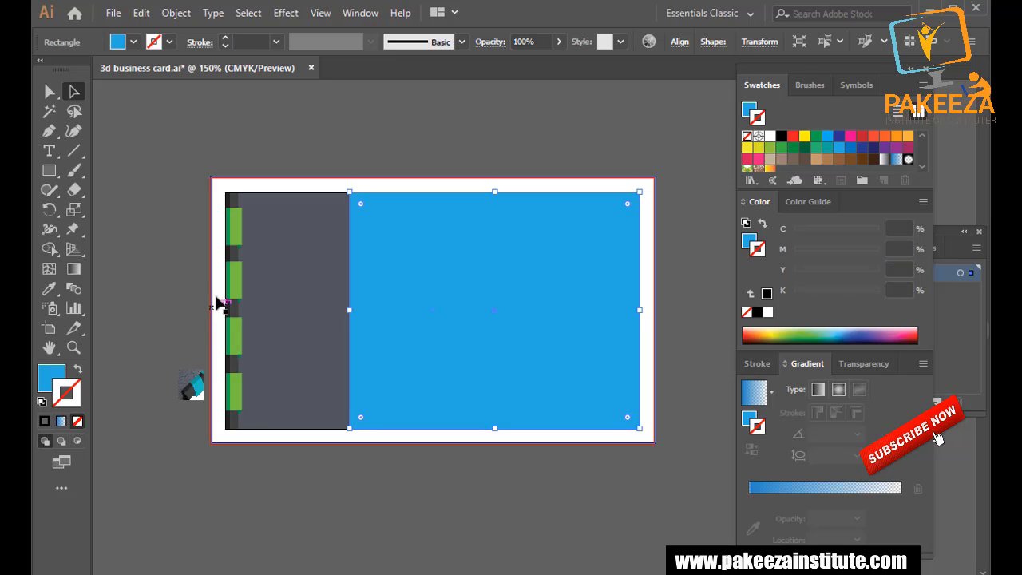
pyautogui.click(188, 153)
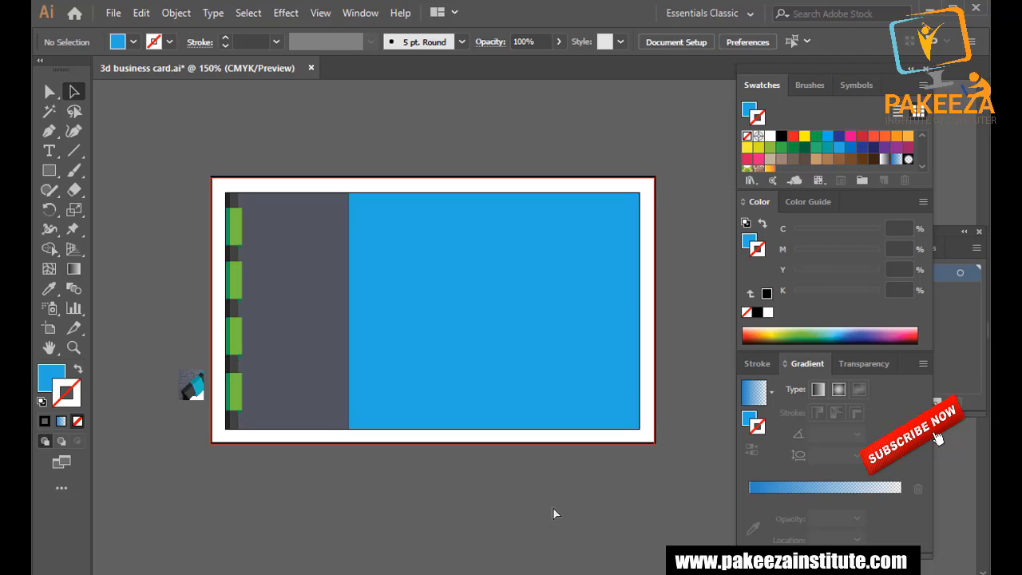
pyautogui.hotkey('ctrl', 's')
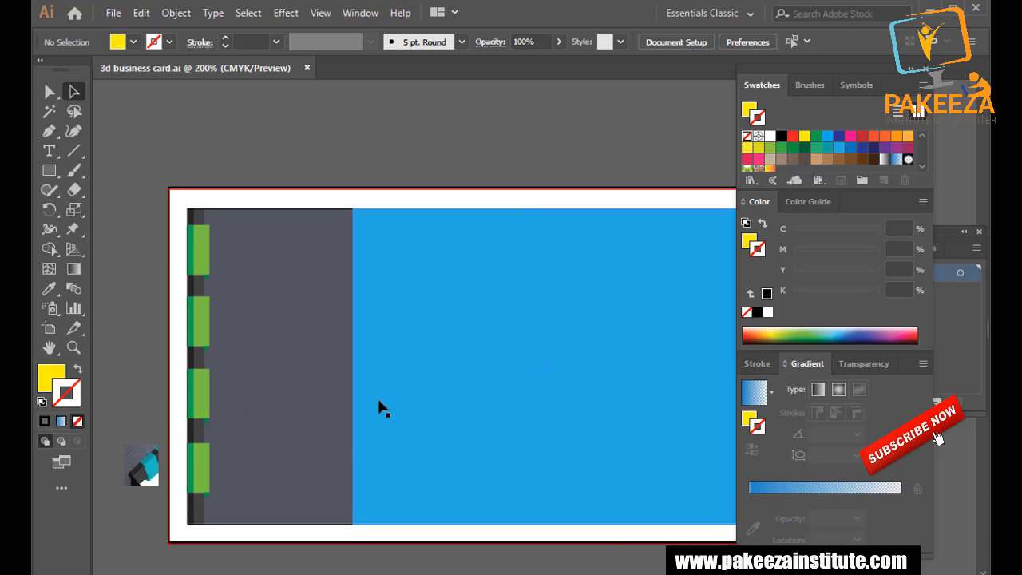
# Draw a thin rectangle strip along the grey panel's bottom edge.
pyautogui.press('m')
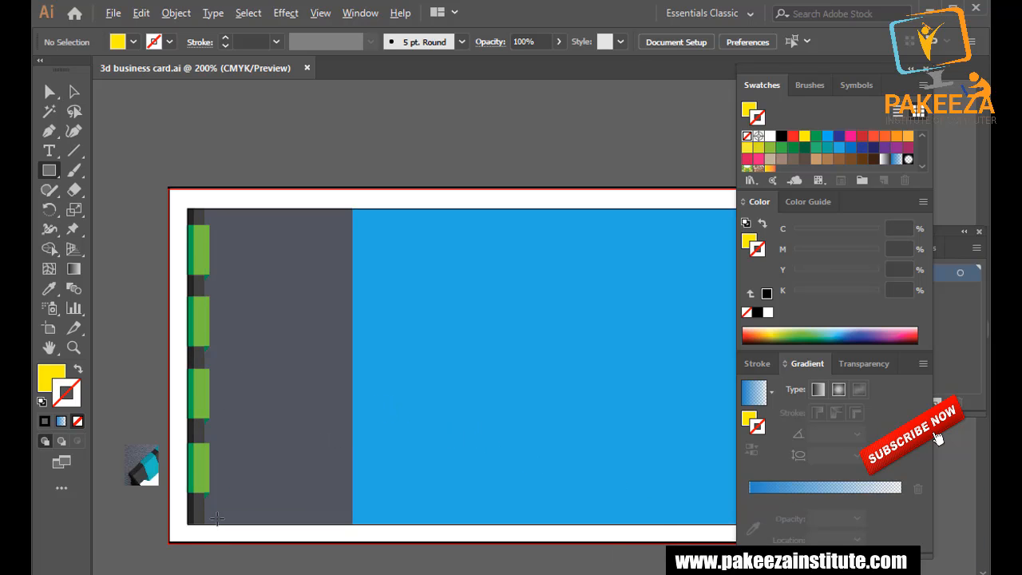
pyautogui.scroll(2, 217, 520)
pyautogui.moveTo(224, 507); pyautogui.dragTo(233, 407)
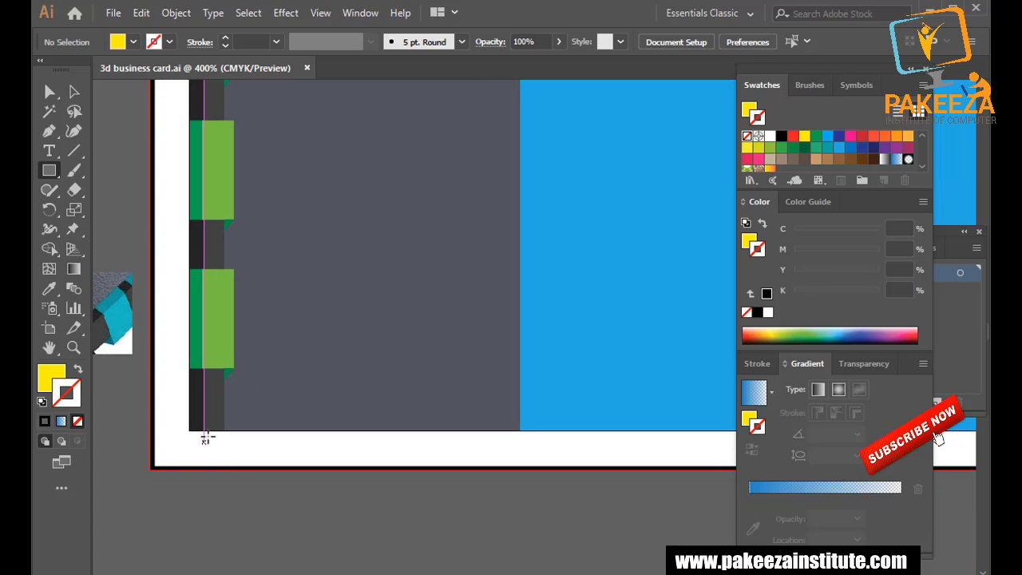
pyautogui.moveTo(202, 423); pyautogui.dragTo(520, 429)
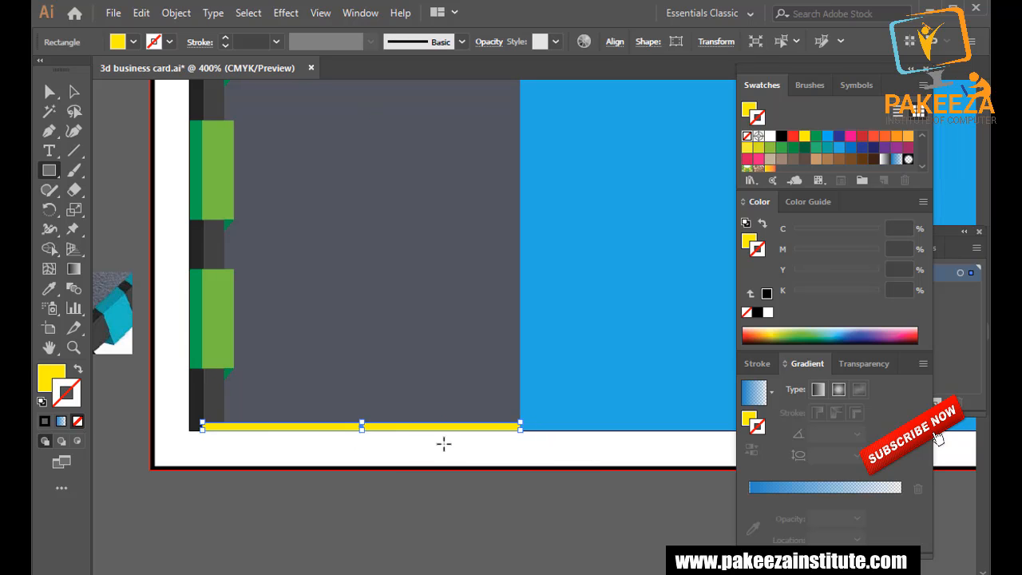
# Sample the dark edge strip's fill onto the bottom strip, save, and bring the card into view.
pyautogui.click(49, 289)
pyautogui.click(197, 383)
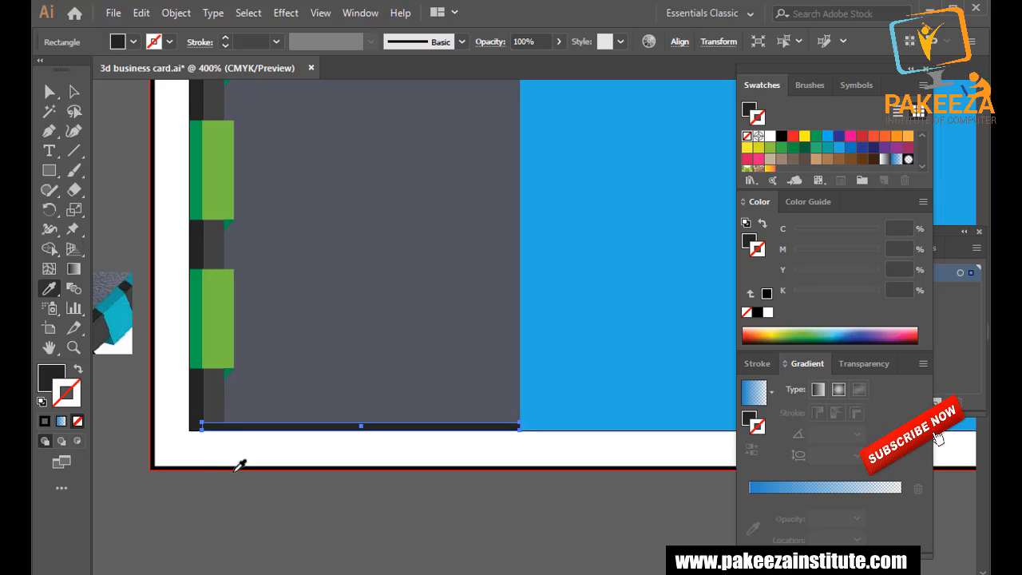
pyautogui.click(74, 91)
pyautogui.click(121, 187)
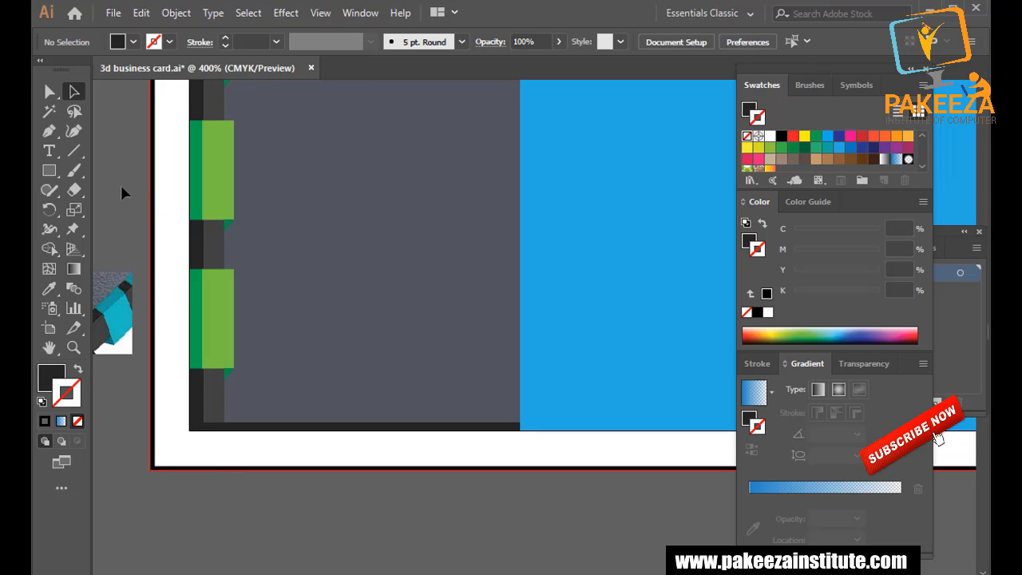
pyautogui.hotkey('ctrl', 's')
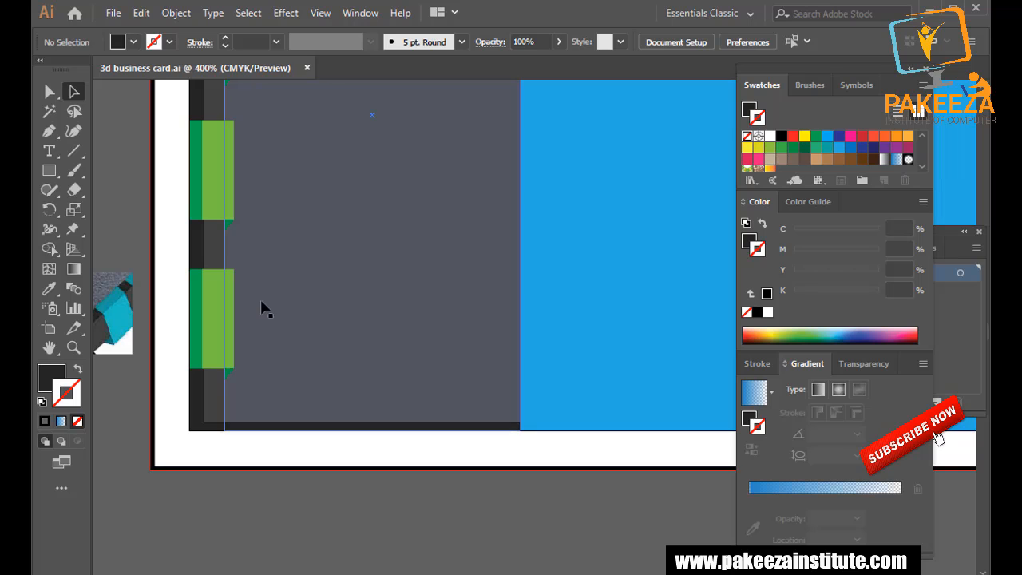
pyautogui.scroll(-2, 284, 334)
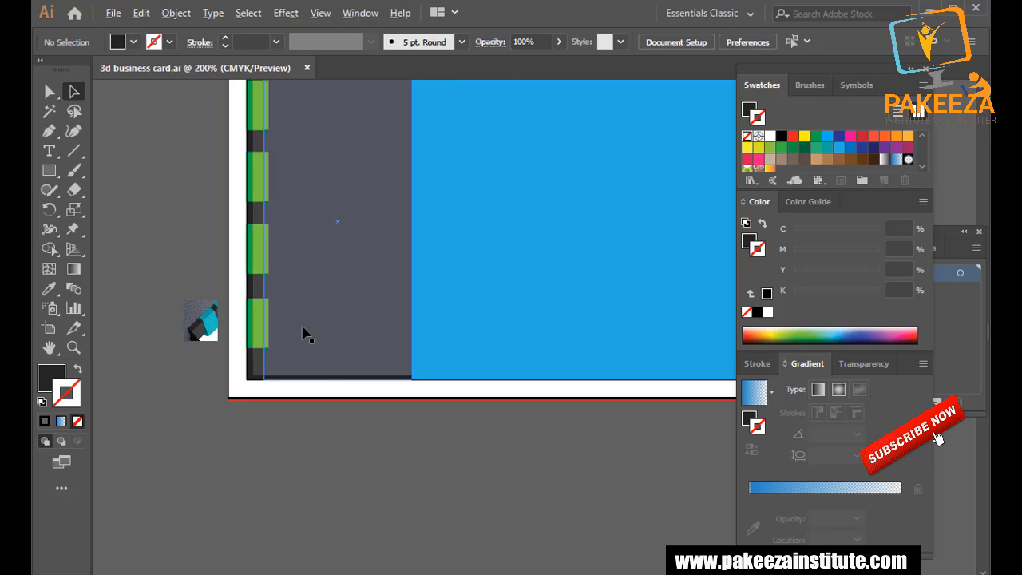
pyautogui.moveTo(375, 328); pyautogui.dragTo(311, 422)
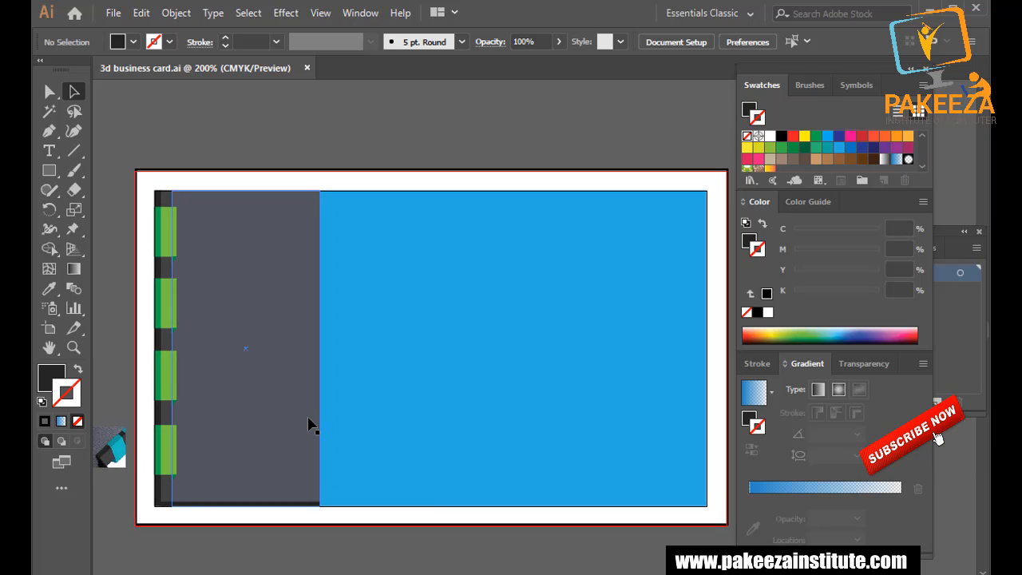
# Draw a tall narrow dark bar along the blue panel's left edge.
pyautogui.click(56, 172)
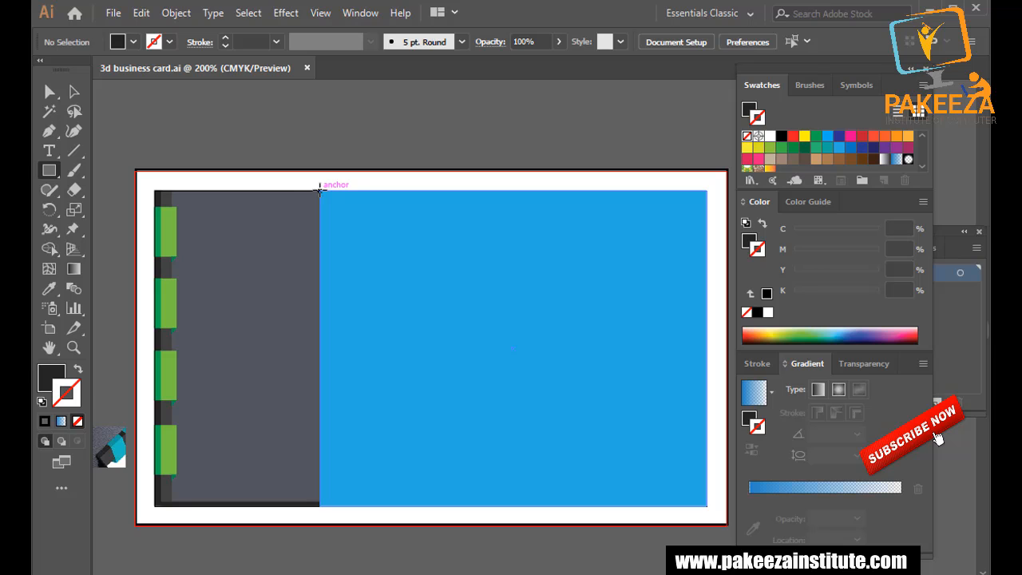
pyautogui.moveTo(320, 190); pyautogui.dragTo(358, 500)
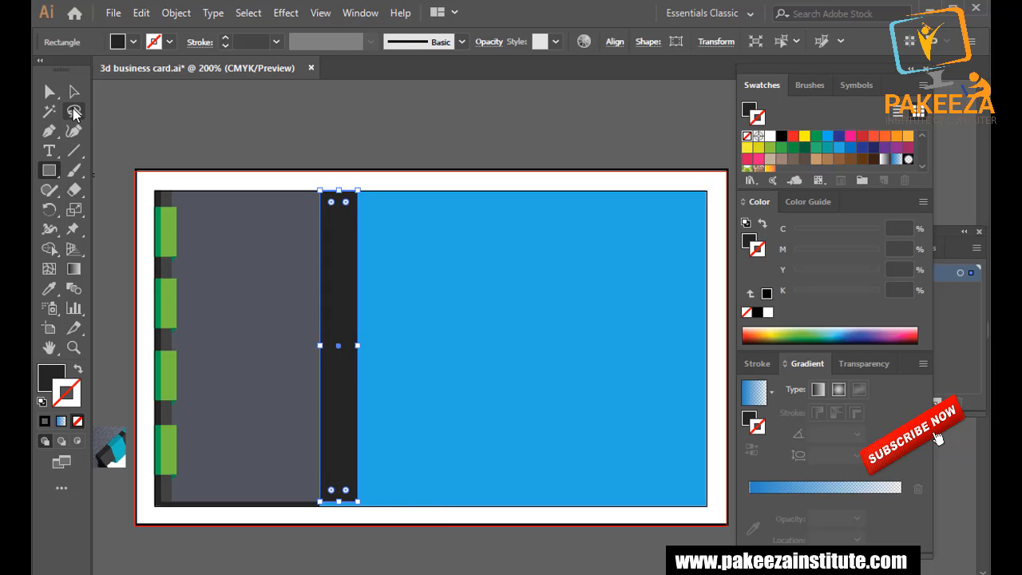
pyautogui.click(50, 91)
pyautogui.moveTo(358, 504); pyautogui.dragTo(359, 507)
# Slant the bar's bottom end by nudging its bottom-right corner left.
pyautogui.scroll(2, 381, 479)
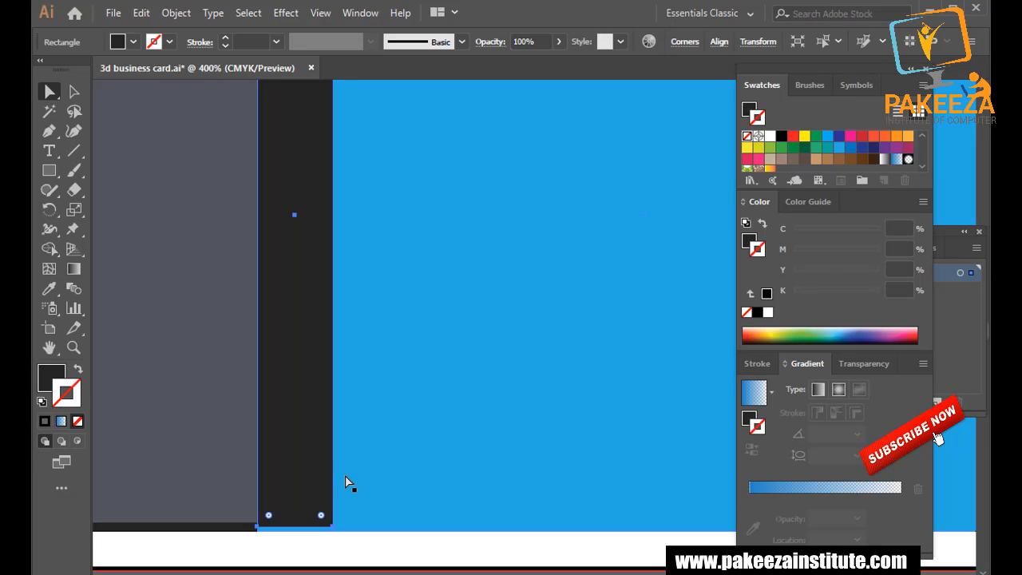
pyautogui.moveTo(319, 471); pyautogui.dragTo(326, 335)
pyautogui.keyDown('ctrl'); pyautogui.click(340, 391); pyautogui.keyUp('ctrl')
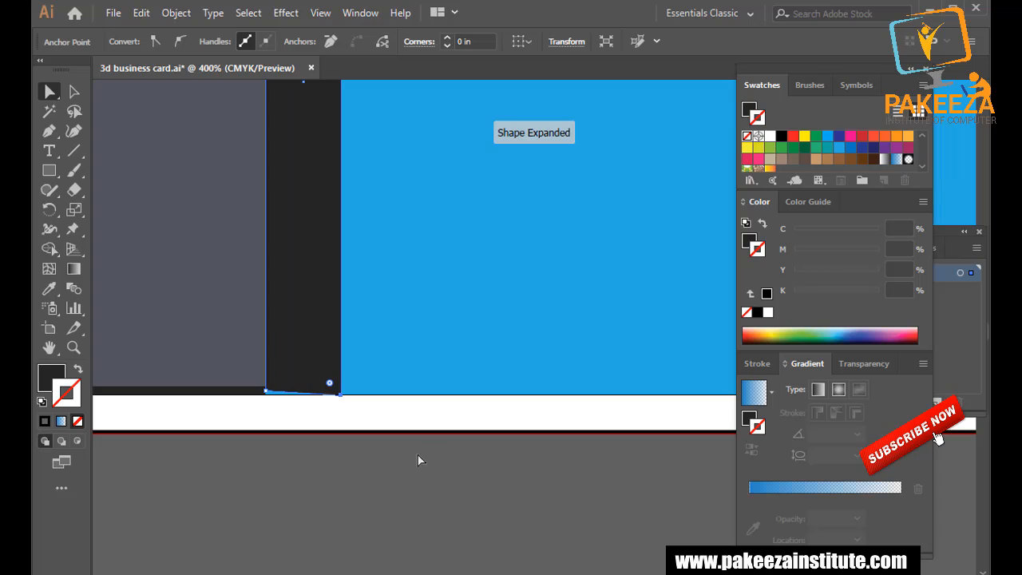
pyautogui.press('Left')
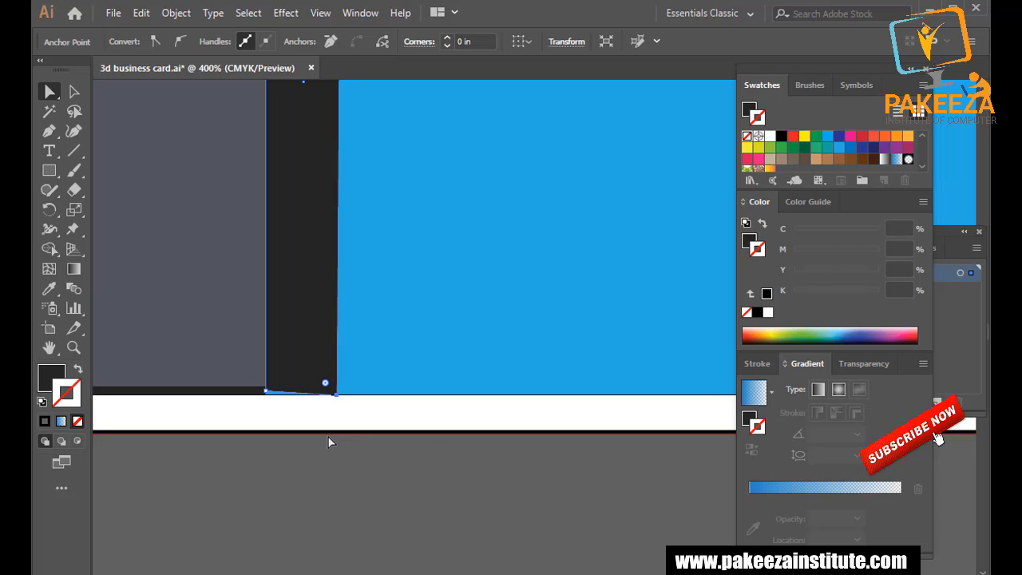
# Extend the dark base strip's right corner to 1.22 in wide, under the bar, and save.
pyautogui.click(73, 91)
pyautogui.click(232, 417)
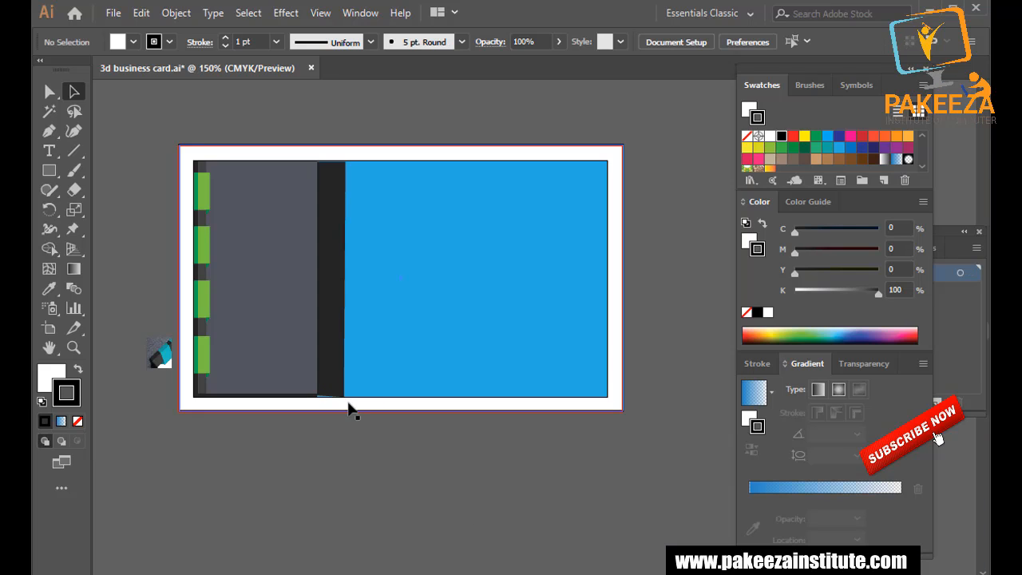
pyautogui.scroll(2, 340, 415)
pyautogui.click(292, 376)
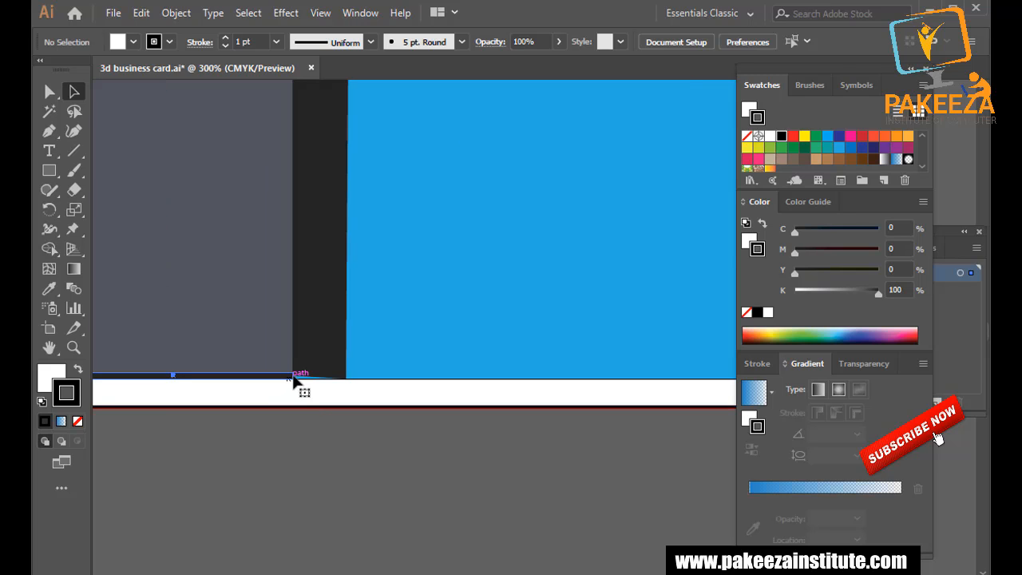
pyautogui.scroll(2, 293, 375)
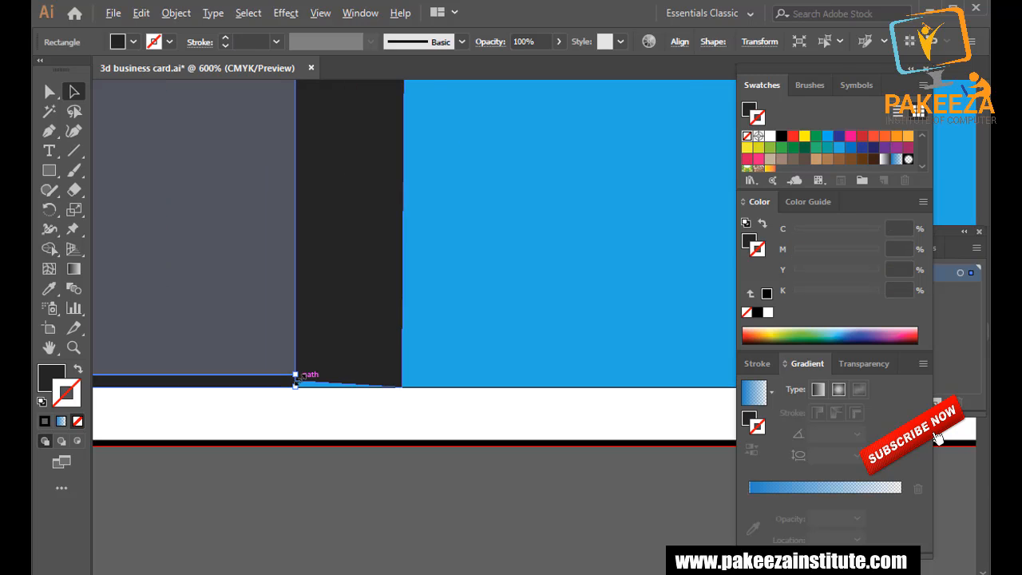
pyautogui.scroll(2, 294, 374)
pyautogui.moveTo(282, 368); pyautogui.dragTo(494, 370)
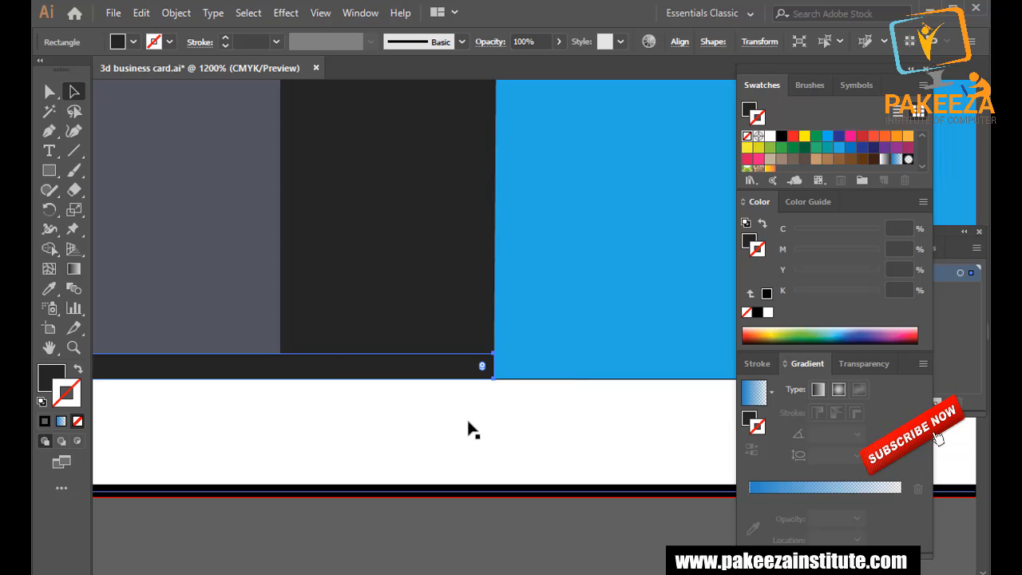
pyautogui.hotkey('ctrl', 's')
# Zoom out and select the dark ribbon bar.
pyautogui.hotkey('ctrl', '-')
pyautogui.hotkey('ctrl', '-')
pyautogui.hotkey('ctrl', '-')
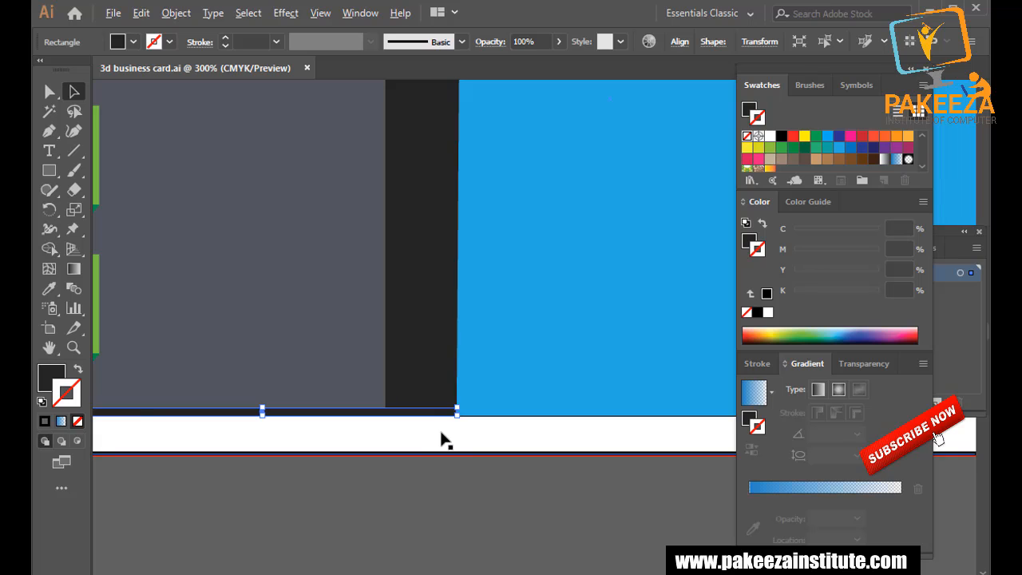
pyautogui.scroll(-3, 442, 442)
pyautogui.scroll(1, 441, 435)
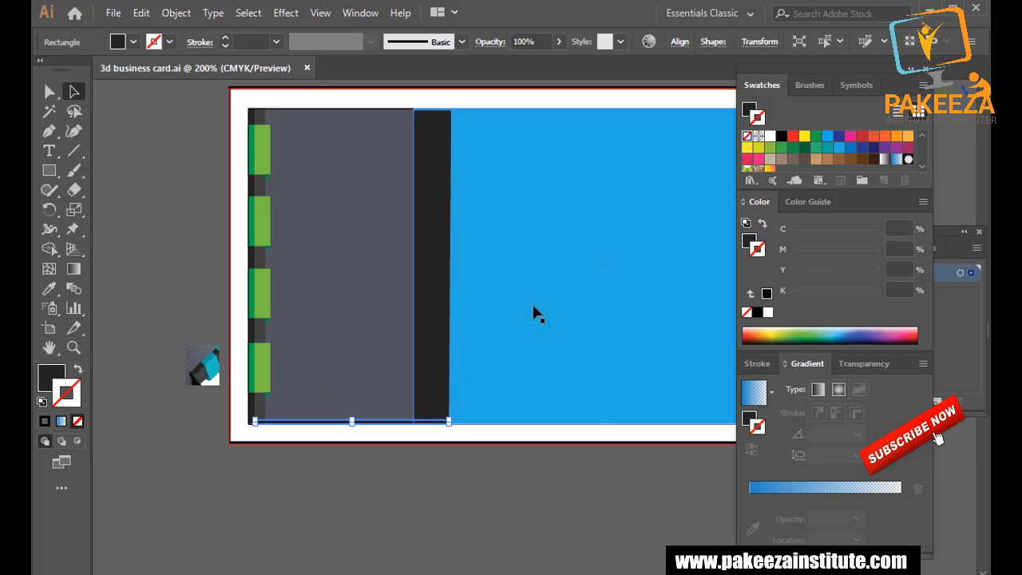
pyautogui.click(463, 298)
pyautogui.click(439, 297)
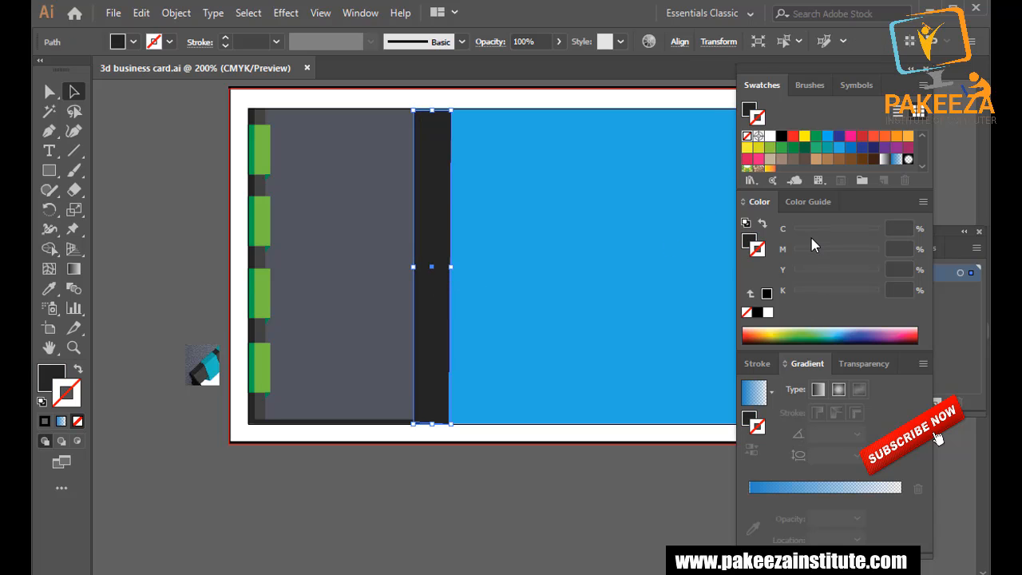
# Remove the ribbon bar's outline and fill it with CMYK Cyan after trying other blues.
pyautogui.click(840, 330)
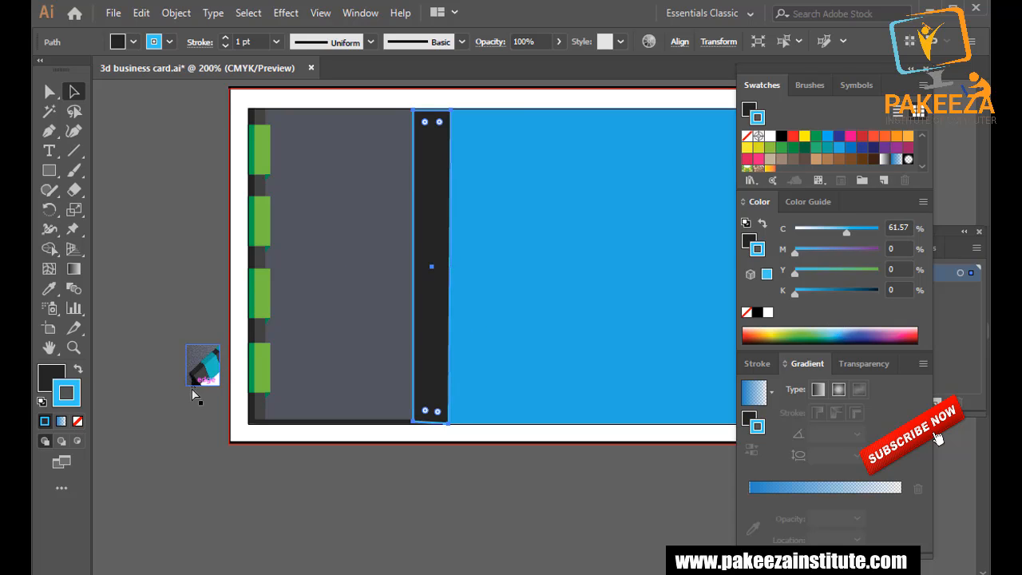
pyautogui.press('/')
pyautogui.click(52, 380)
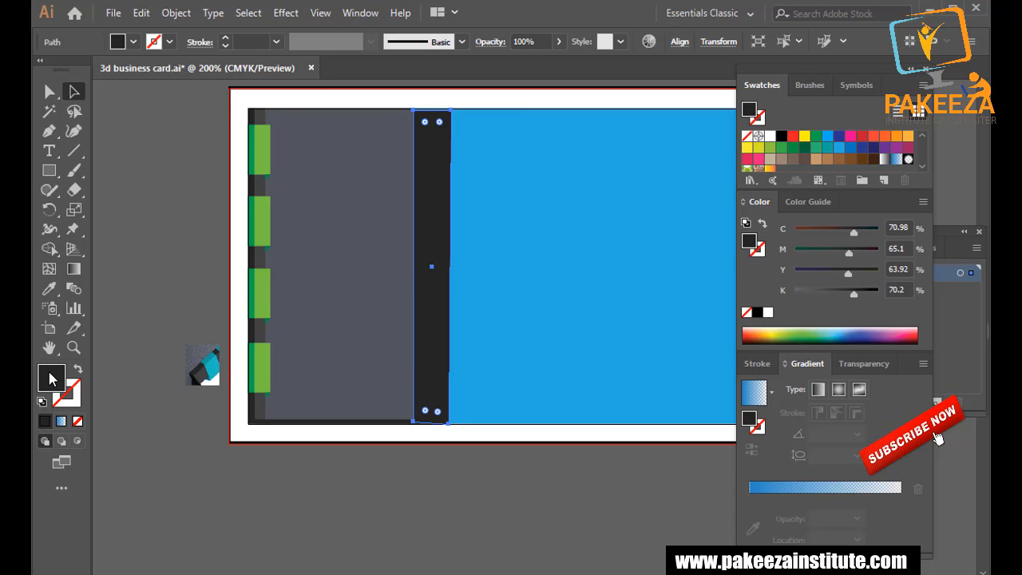
pyautogui.click(833, 329)
pyautogui.moveTo(839, 329); pyautogui.dragTo(849, 330)
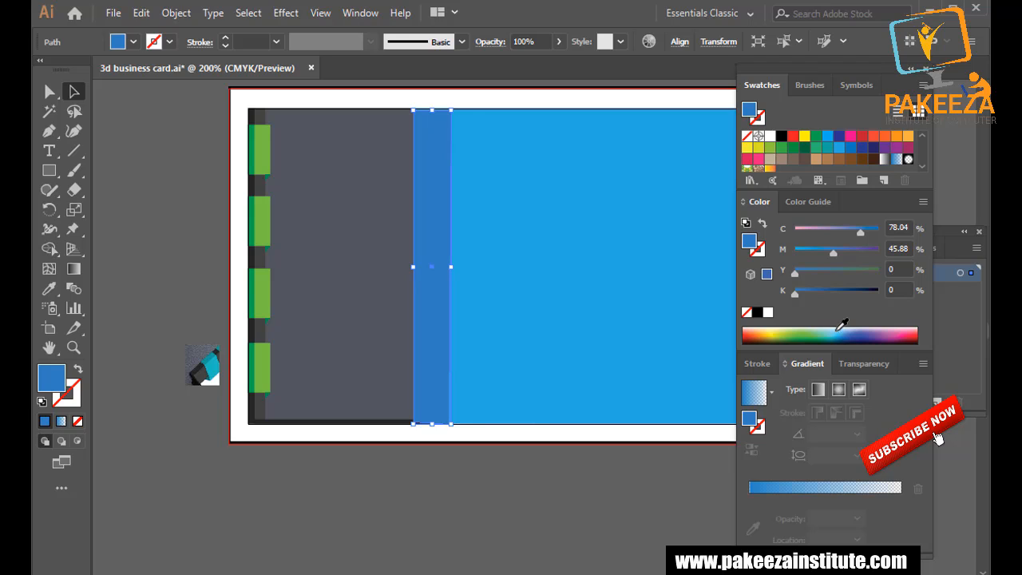
pyautogui.click(839, 146)
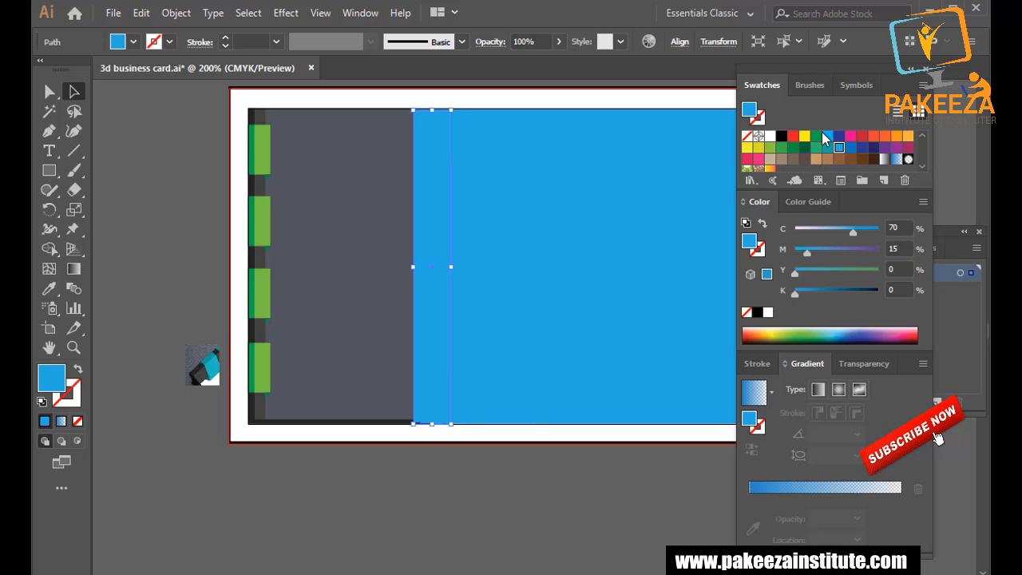
pyautogui.click(826, 135)
pyautogui.click(495, 511)
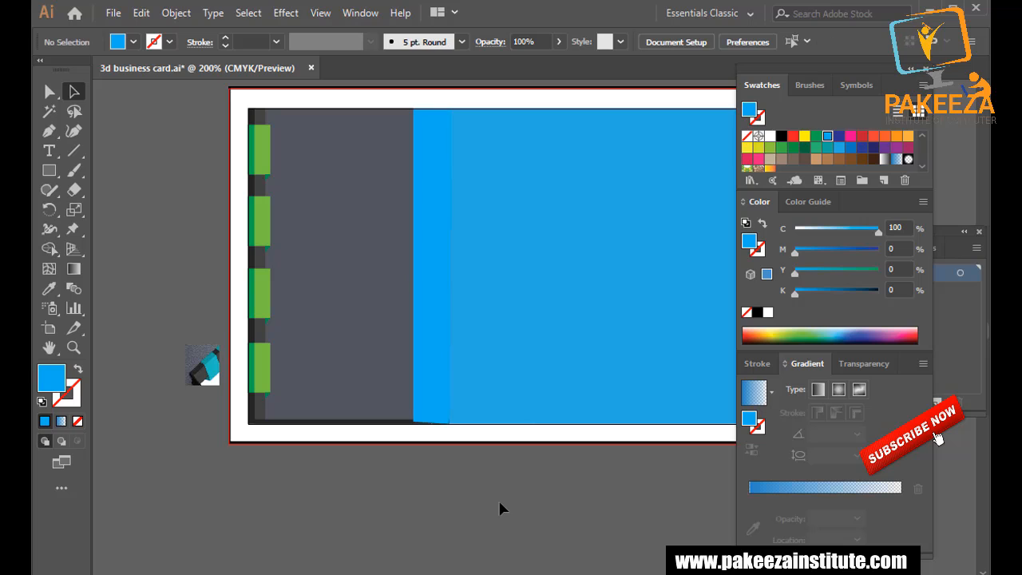
# Lighten the bar's cyan value to 74 and save.
pyautogui.click(425, 348)
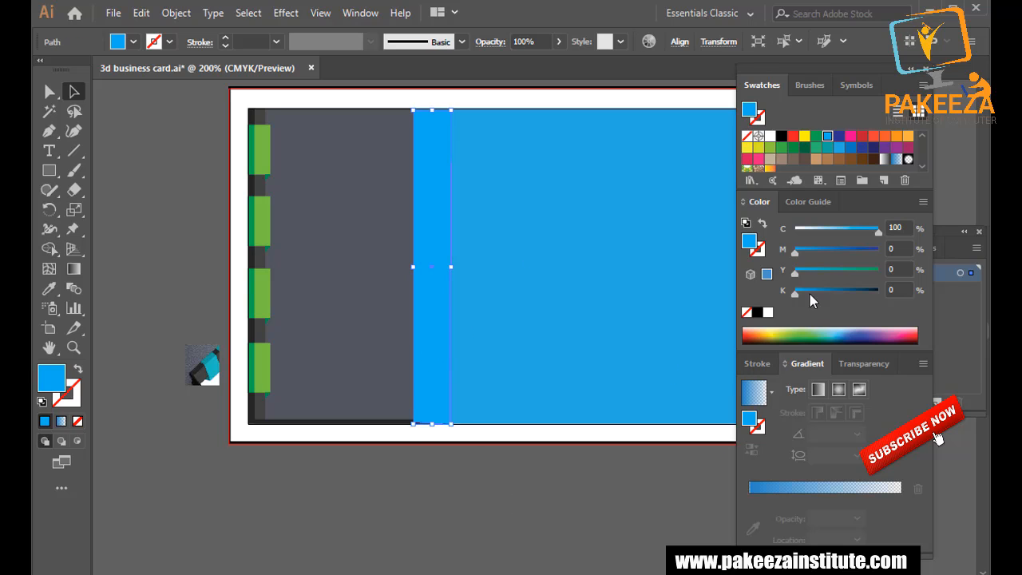
pyautogui.click(847, 229)
pyautogui.moveTo(847, 228); pyautogui.dragTo(857, 228)
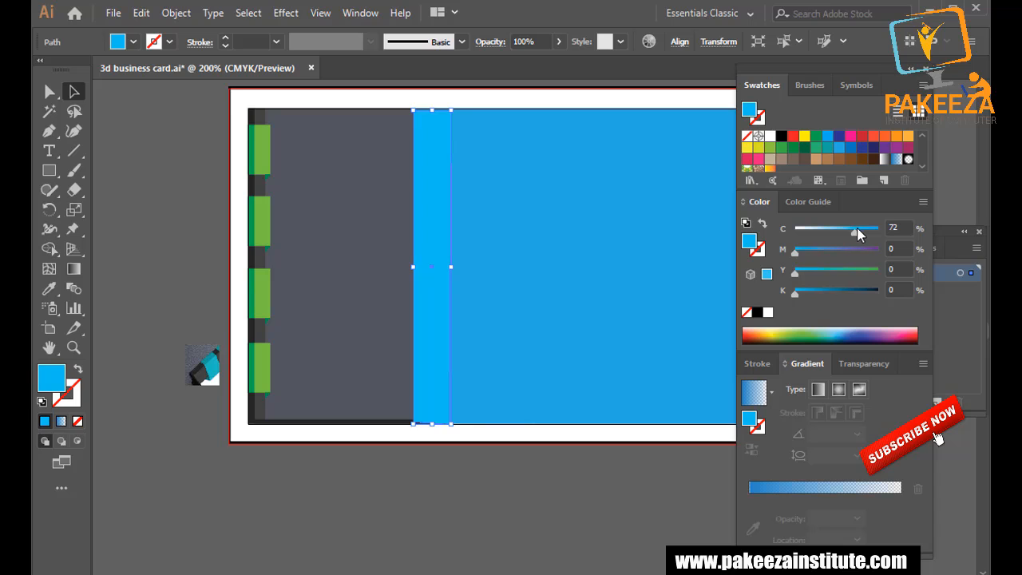
pyautogui.click(615, 476)
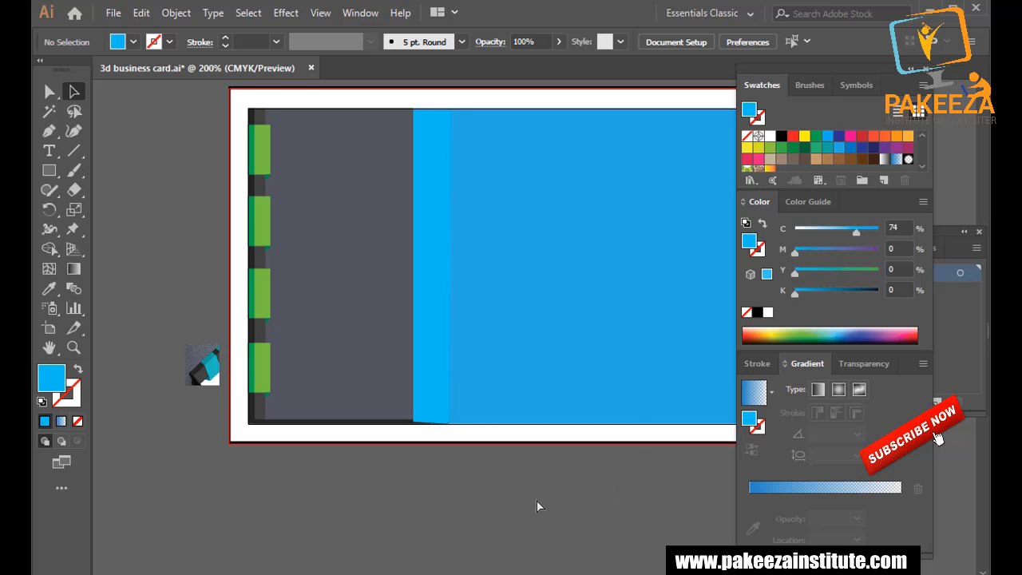
pyautogui.hotkey('ctrl', 's')
# Send the cyan bar behind the dark base strip with Ctrl+[ and save.
pyautogui.scroll(3, 459, 457)
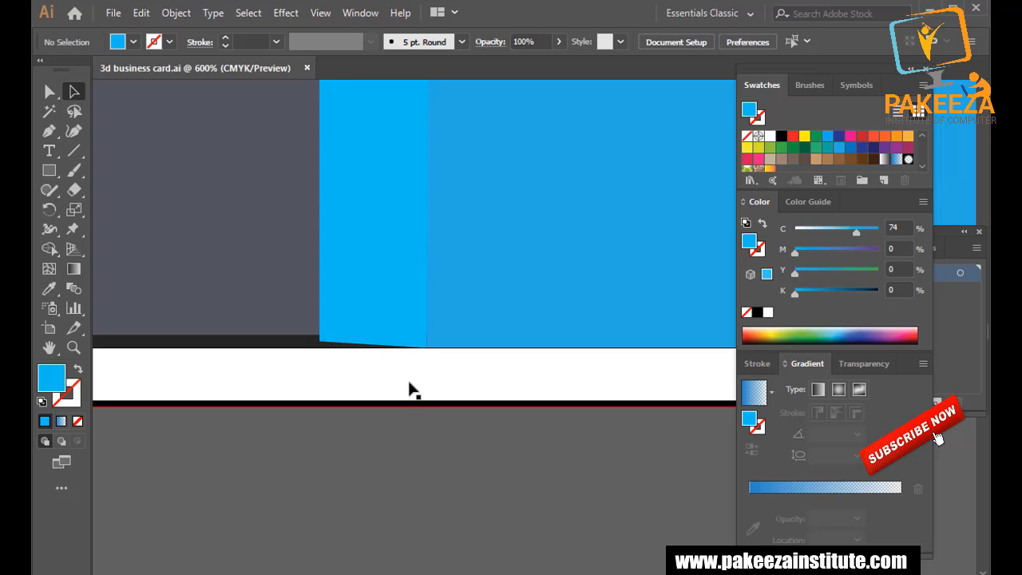
pyautogui.click(368, 260)
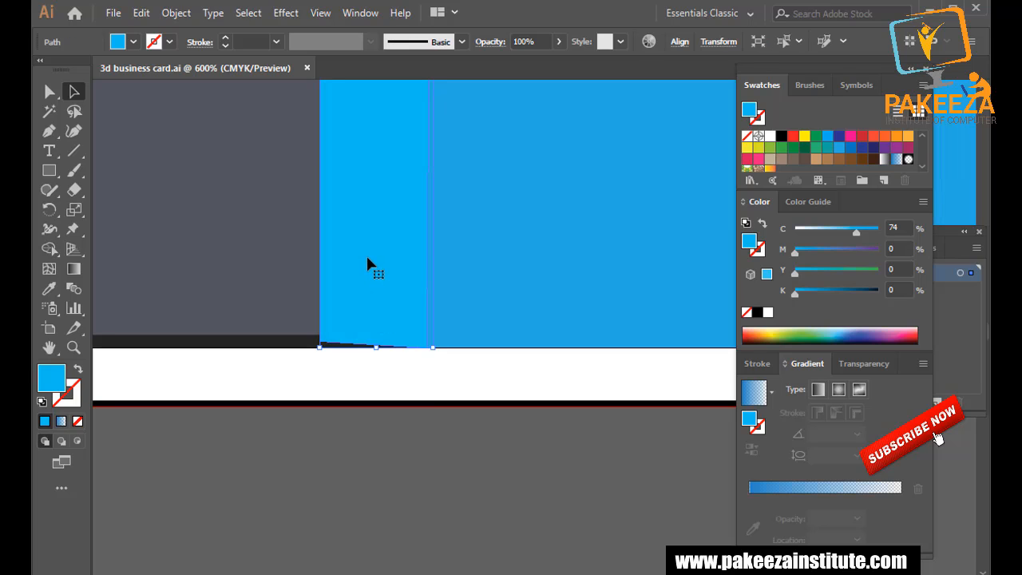
pyautogui.hotkey('ctrl', '[')
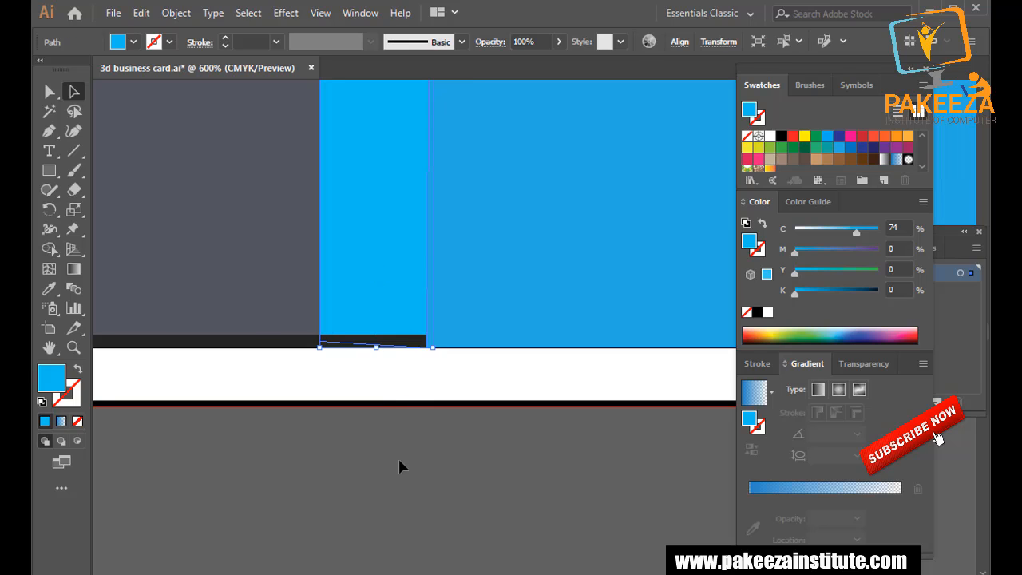
pyautogui.click(398, 458)
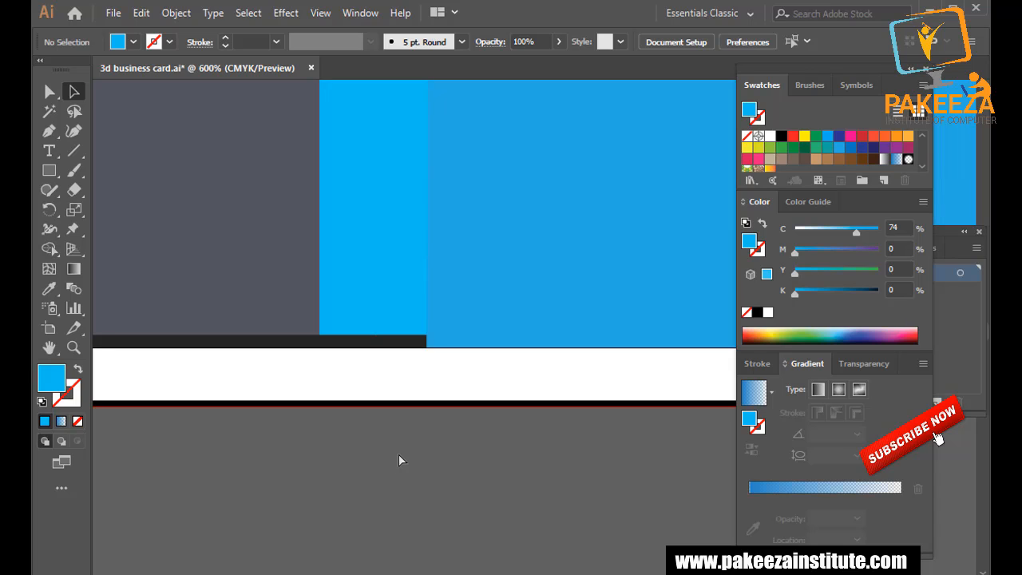
pyautogui.hotkey('ctrl', 's')
pyautogui.scroll(-4, 394, 456)
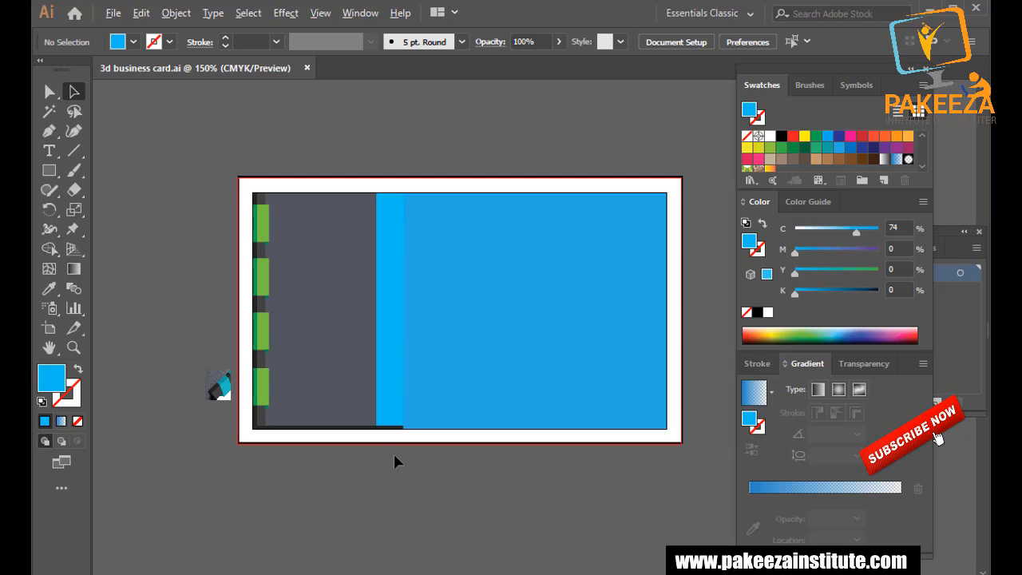
pyautogui.scroll(1, 393, 457)
# Recolour the large right blue panel to C81 M27, then select the dark bottom bar.
pyautogui.click(486, 332)
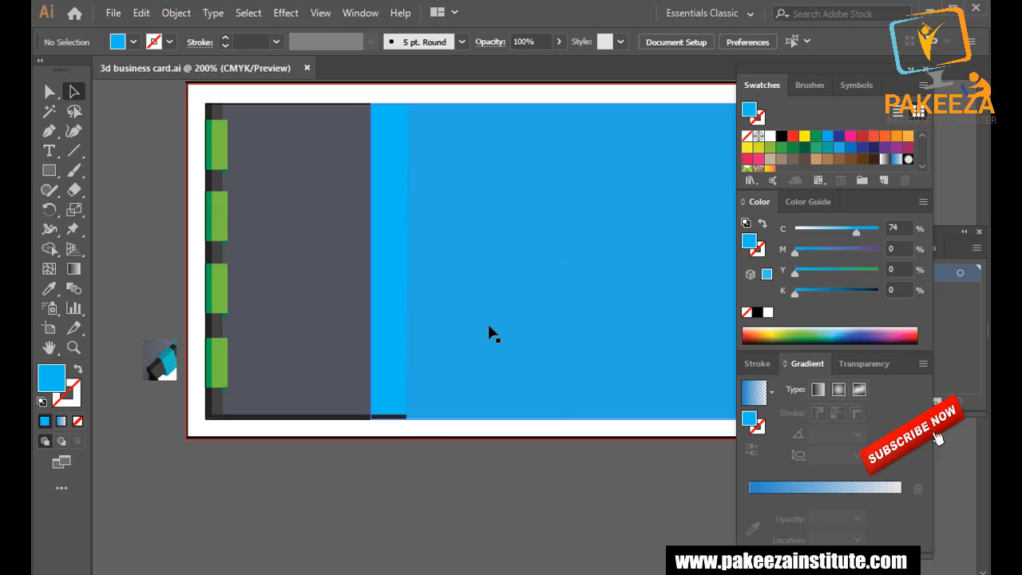
pyautogui.moveTo(853, 233); pyautogui.dragTo(863, 233)
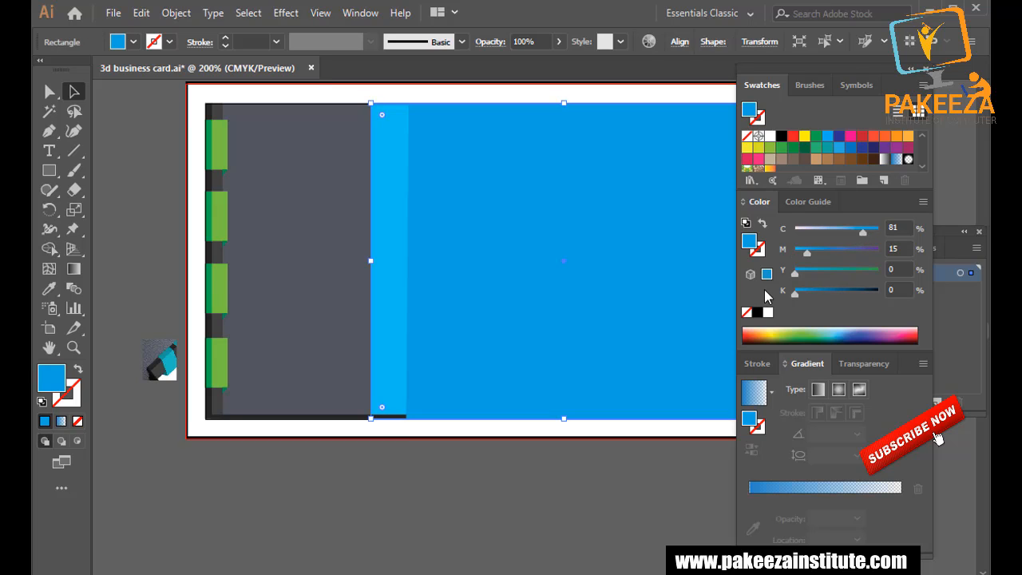
pyautogui.click(818, 251)
pyautogui.click(590, 477)
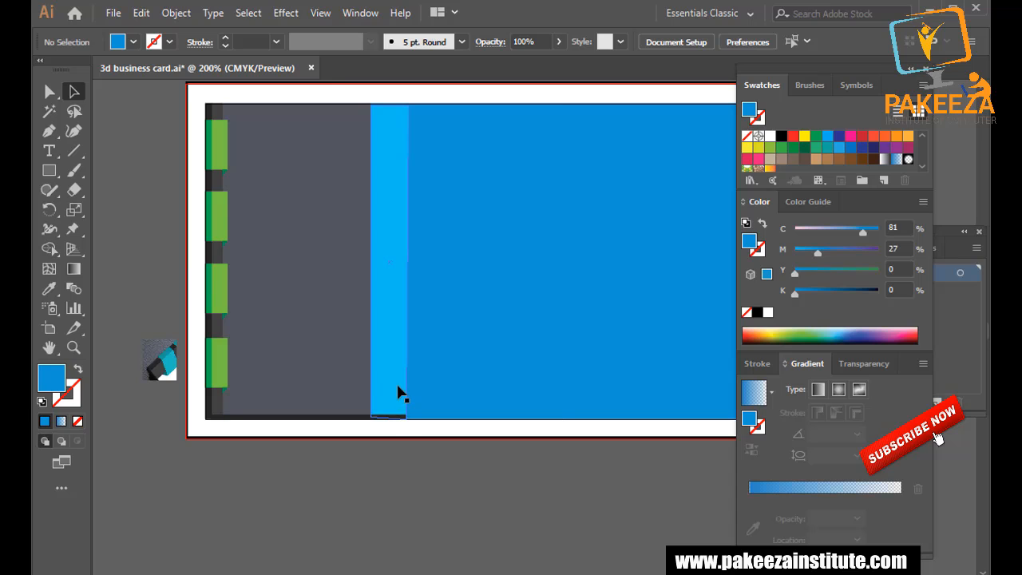
pyautogui.scroll(1, 401, 383)
pyautogui.scroll(1, 401, 383)
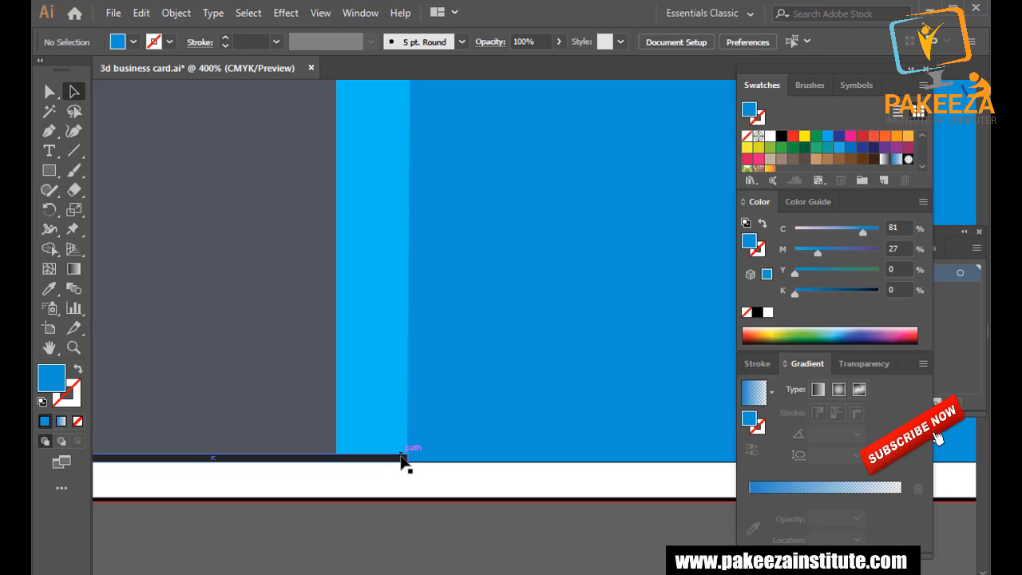
pyautogui.click(355, 460)
pyautogui.scroll(3, 363, 461)
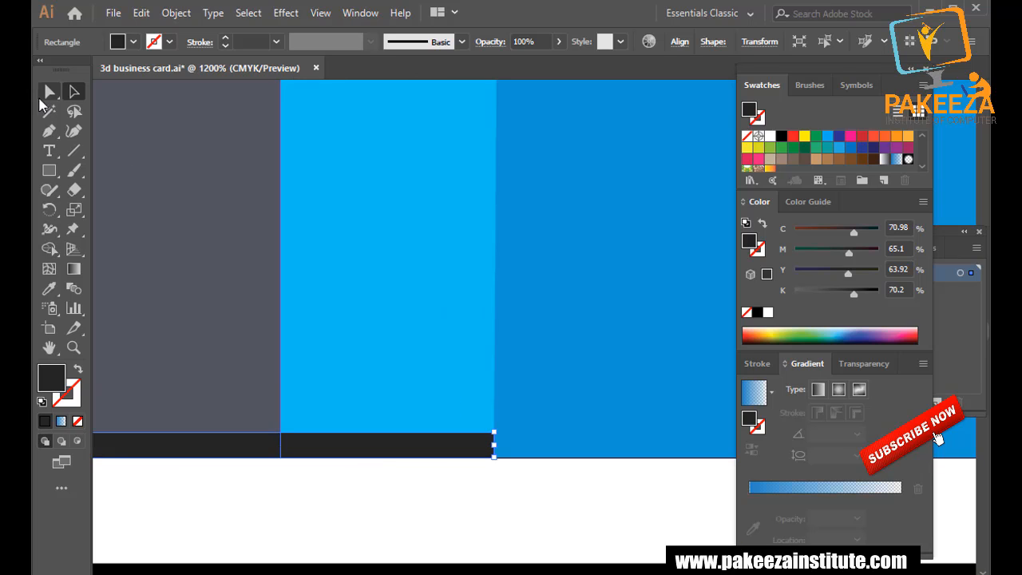
# Try slanting the bottom bar by nudging its top-right corner down, undo it, and recentre the card.
pyautogui.click(49, 91)
pyautogui.click(493, 432)
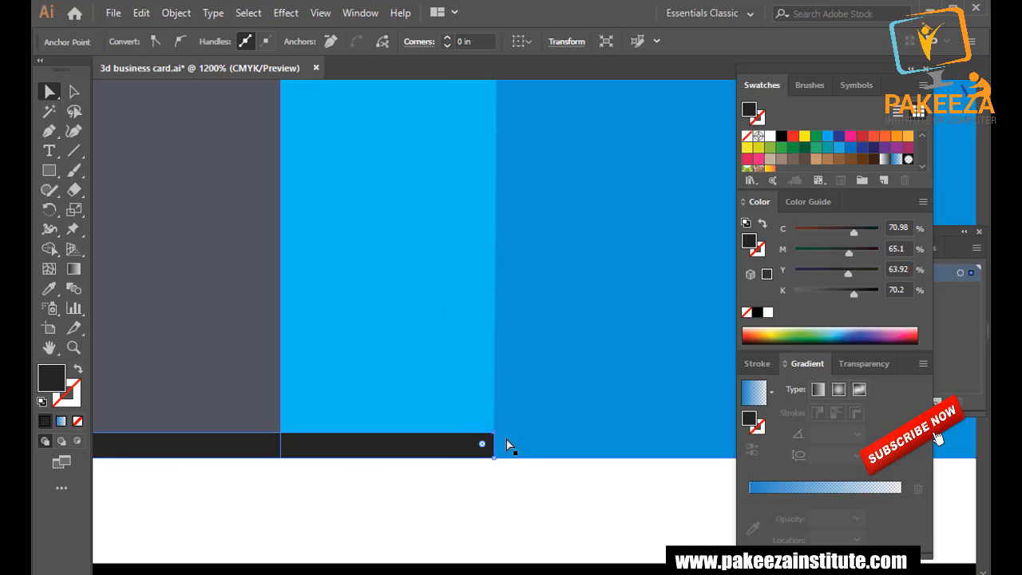
pyautogui.press('Down')
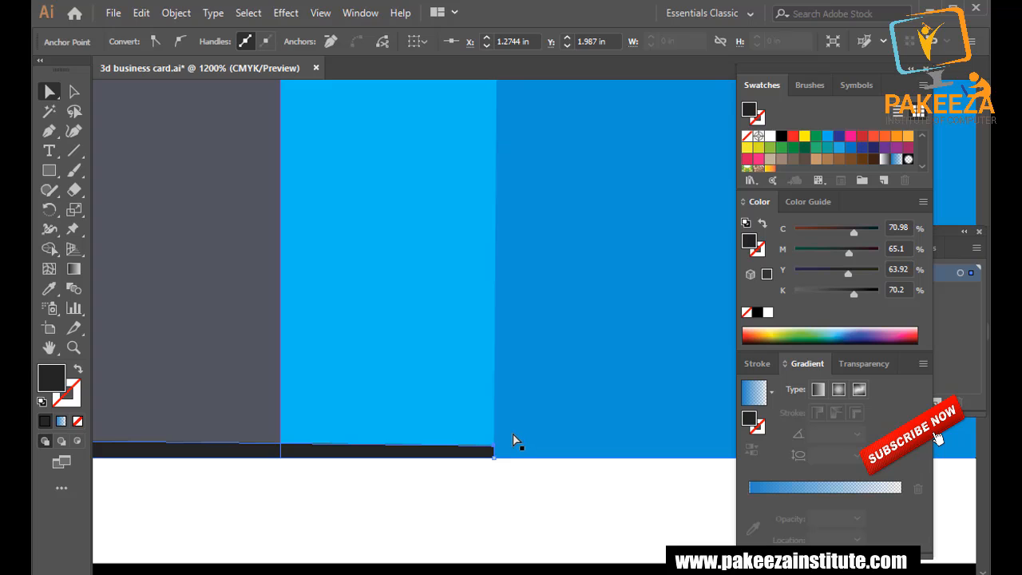
pyautogui.hotkey('ctrl', 'z')
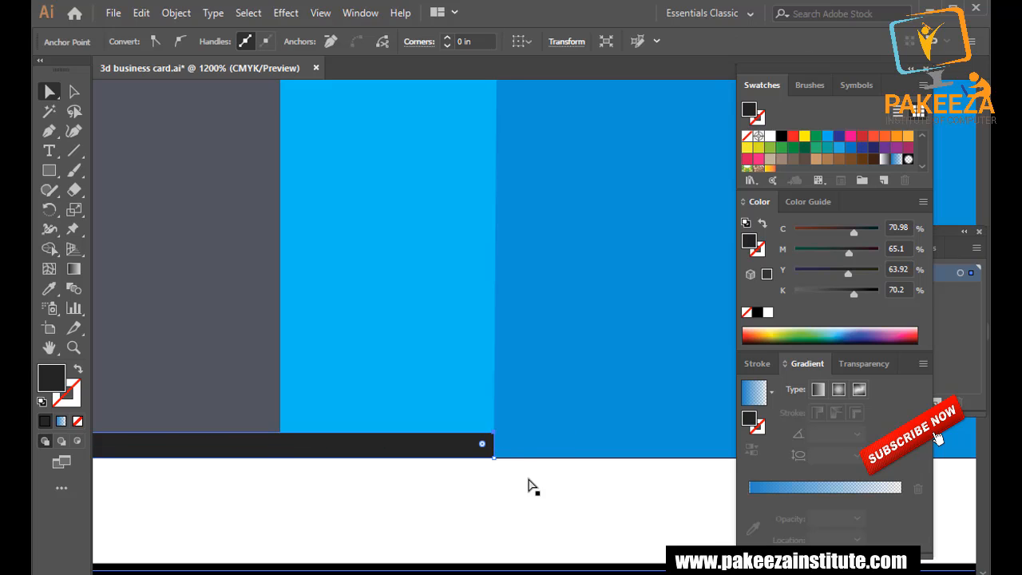
pyautogui.press('Down')
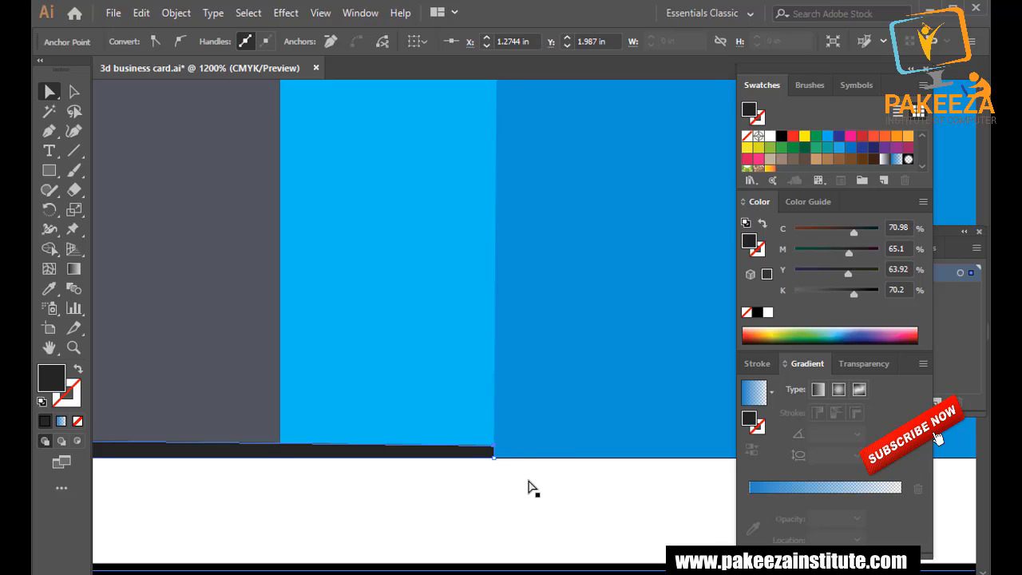
pyautogui.scroll(-2, 520, 491)
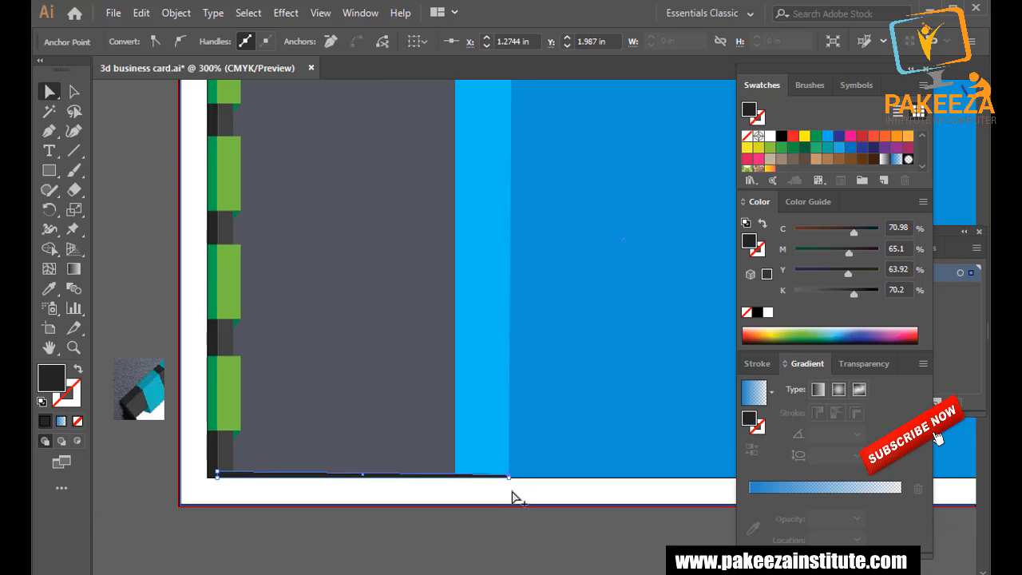
pyautogui.click(80, 94)
pyautogui.click(145, 203)
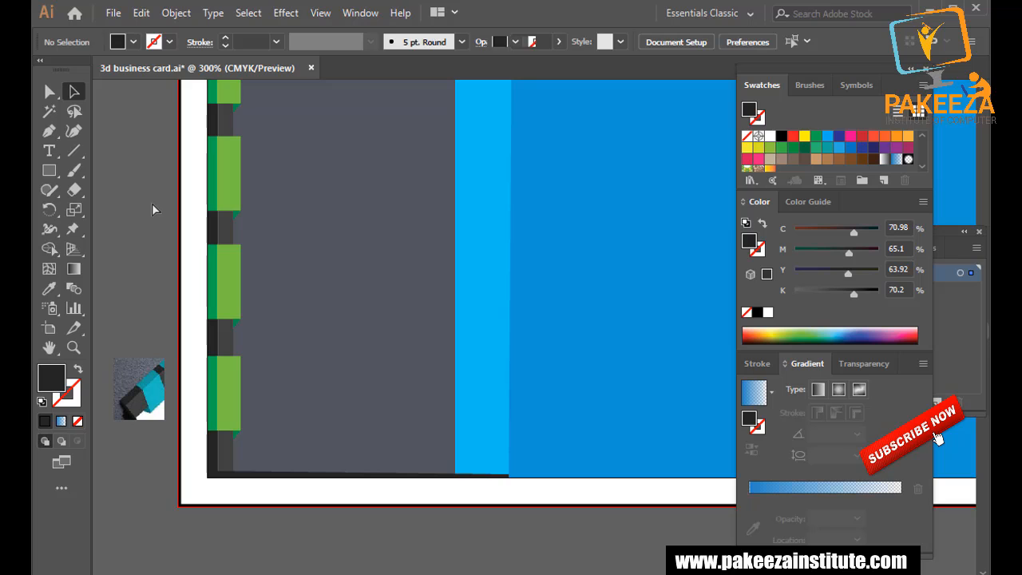
pyautogui.hotkey('ctrl', 'z')
pyautogui.hotkey('ctrl', 'z')
pyautogui.click(156, 212)
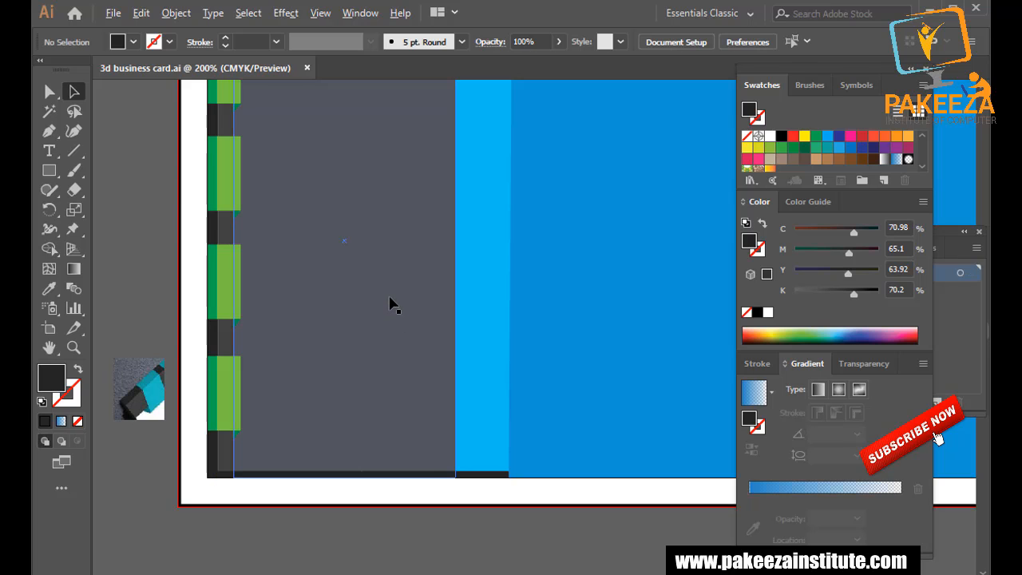
pyautogui.scroll(-2, 389, 303)
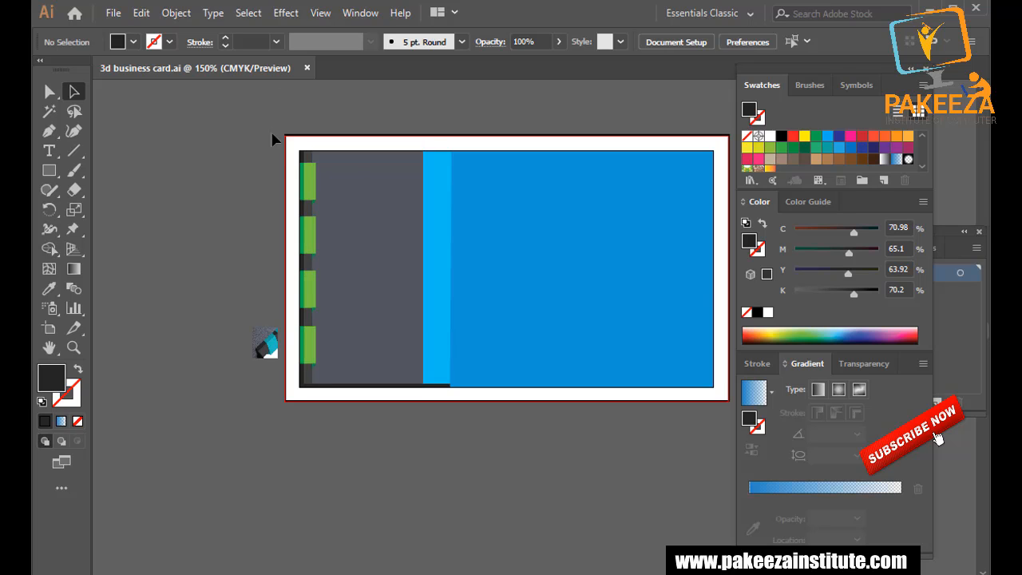
pyautogui.moveTo(483, 264); pyautogui.dragTo(385, 244)
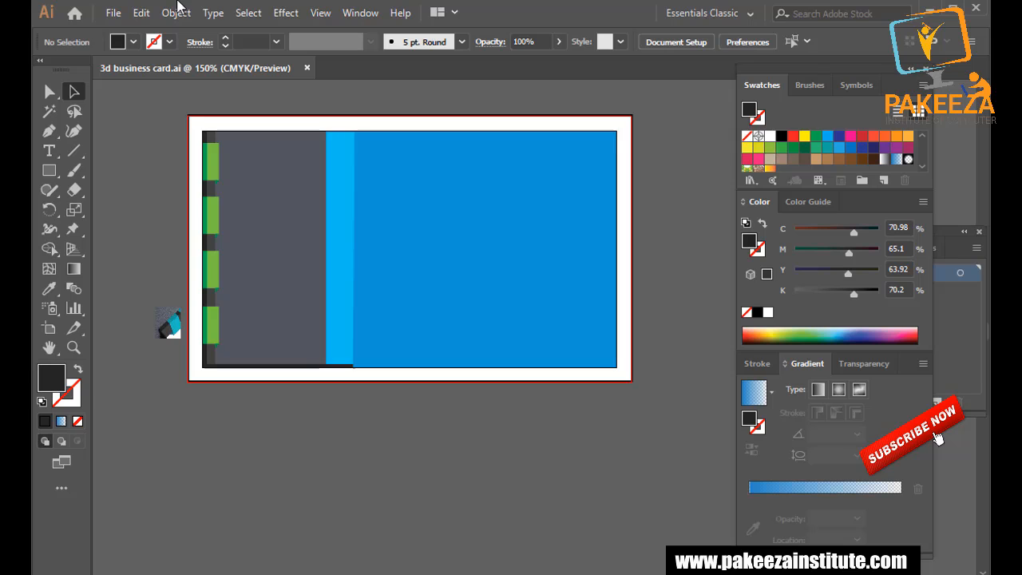
# Draw a 2.16 × 0.29 in dark band across the deep blue panel, snapping its left end to the panel edge.
pyautogui.click(49, 171)
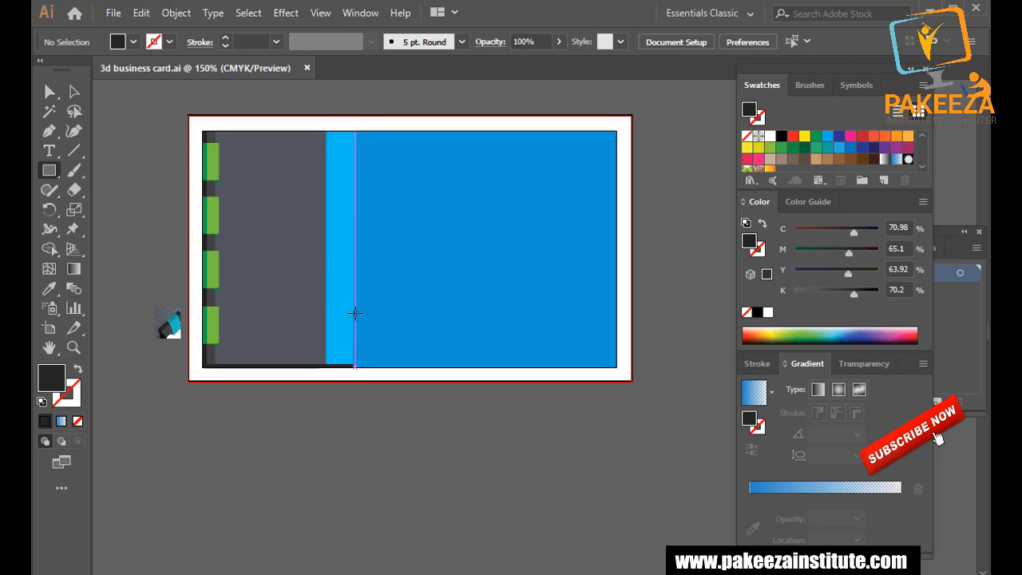
pyautogui.moveTo(355, 311); pyautogui.dragTo(617, 345)
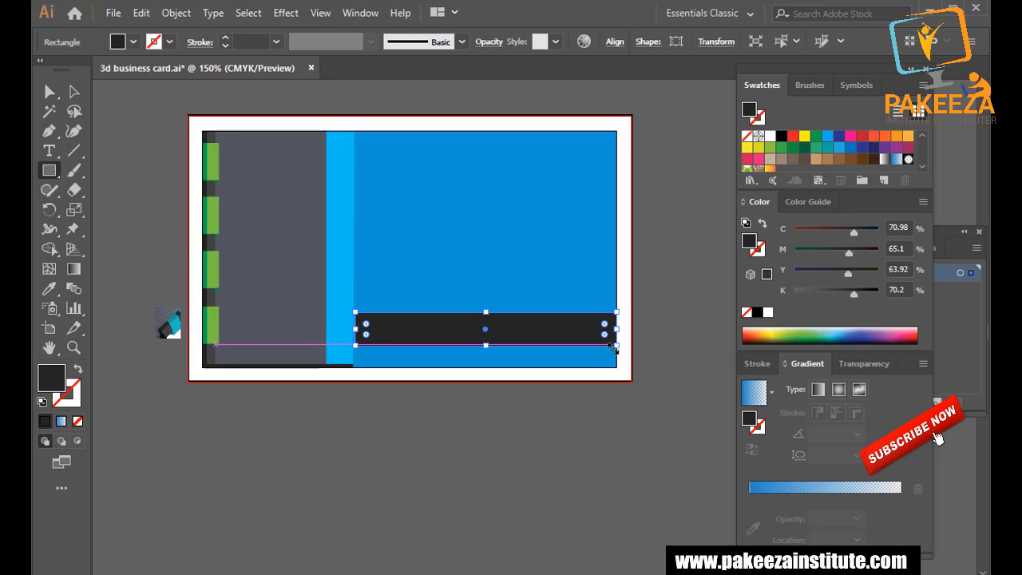
pyautogui.click(73, 91)
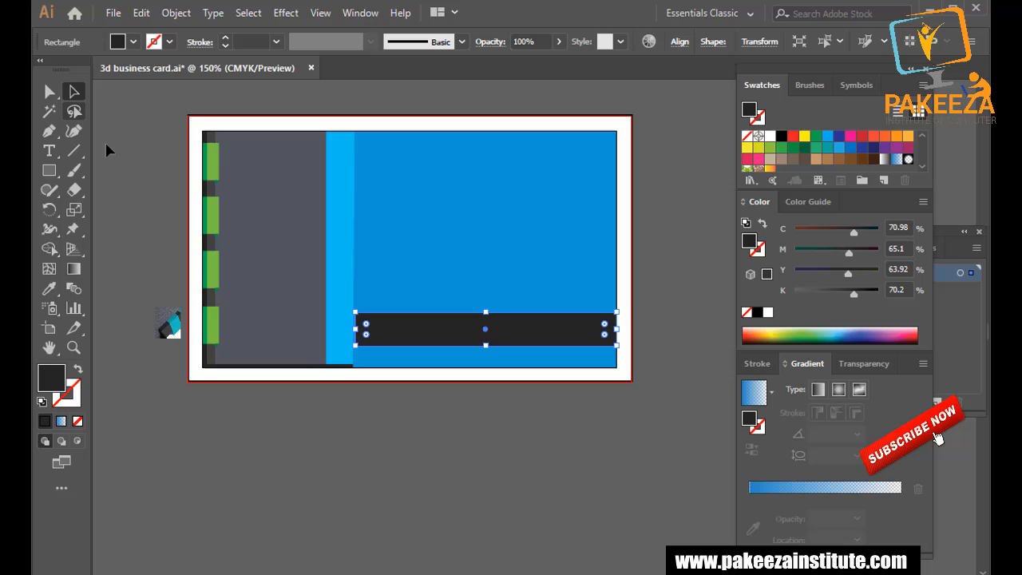
pyautogui.click(154, 250)
pyautogui.scroll(2, 415, 372)
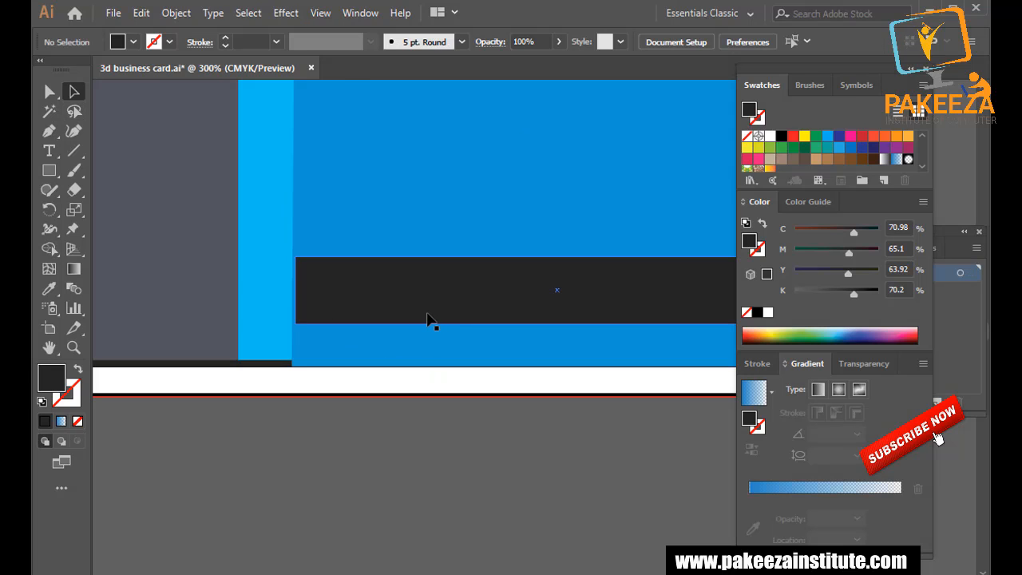
pyautogui.click(321, 298)
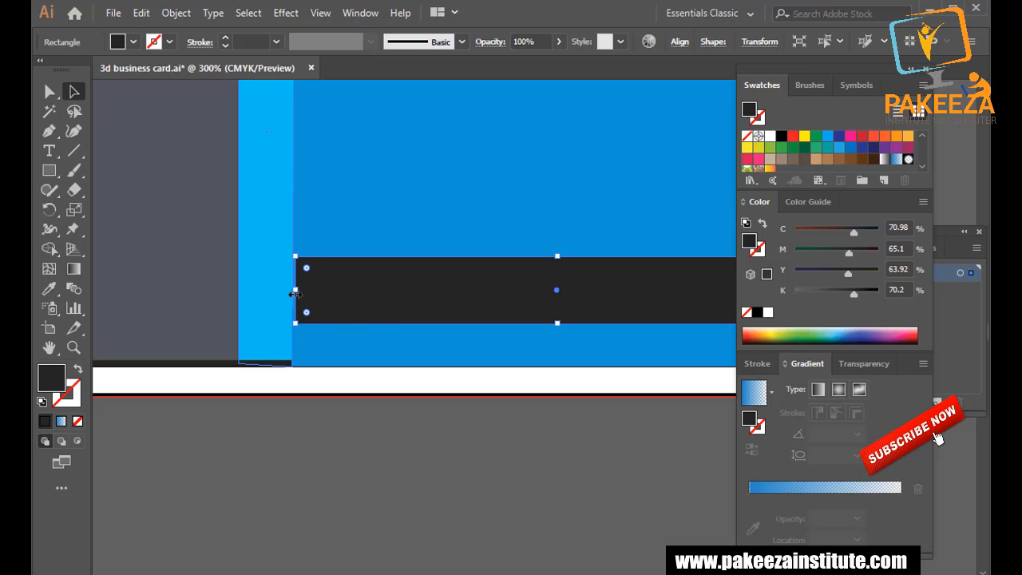
pyautogui.moveTo(294, 289); pyautogui.dragTo(292, 293)
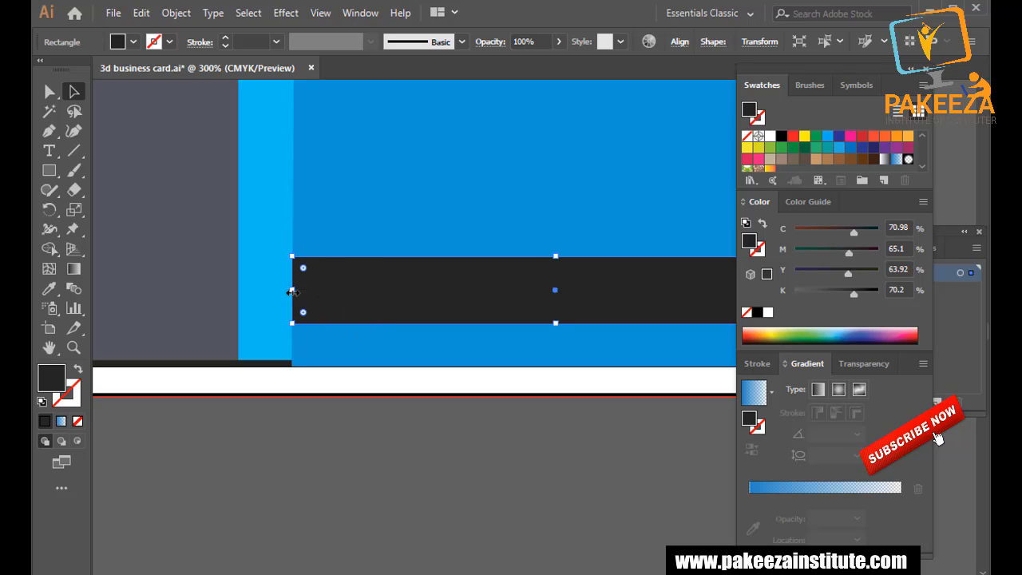
pyautogui.click(268, 421)
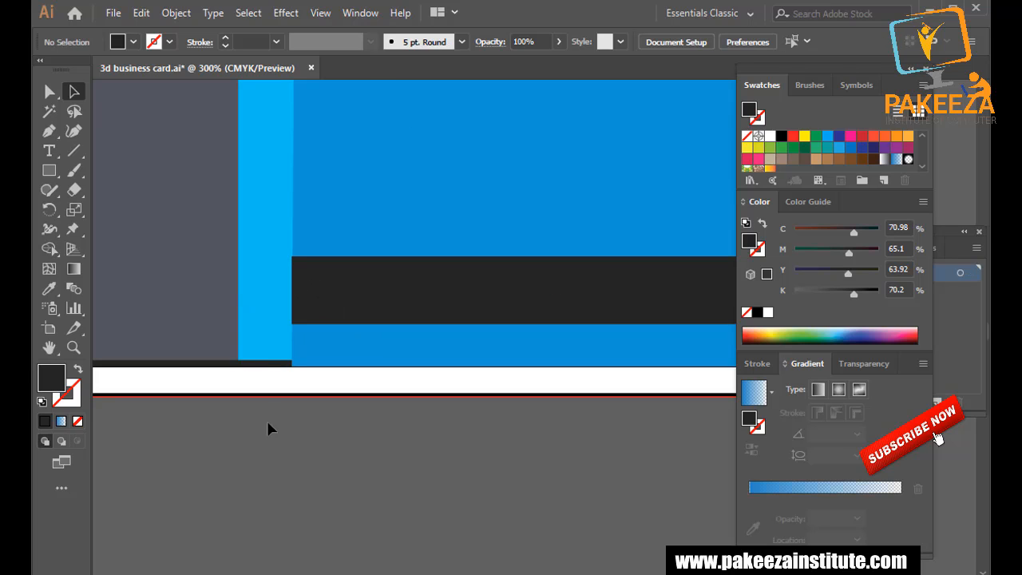
# Draw the ribbon's four-cornered folded-end block with the Pen tool left of the band.
pyautogui.click(50, 132)
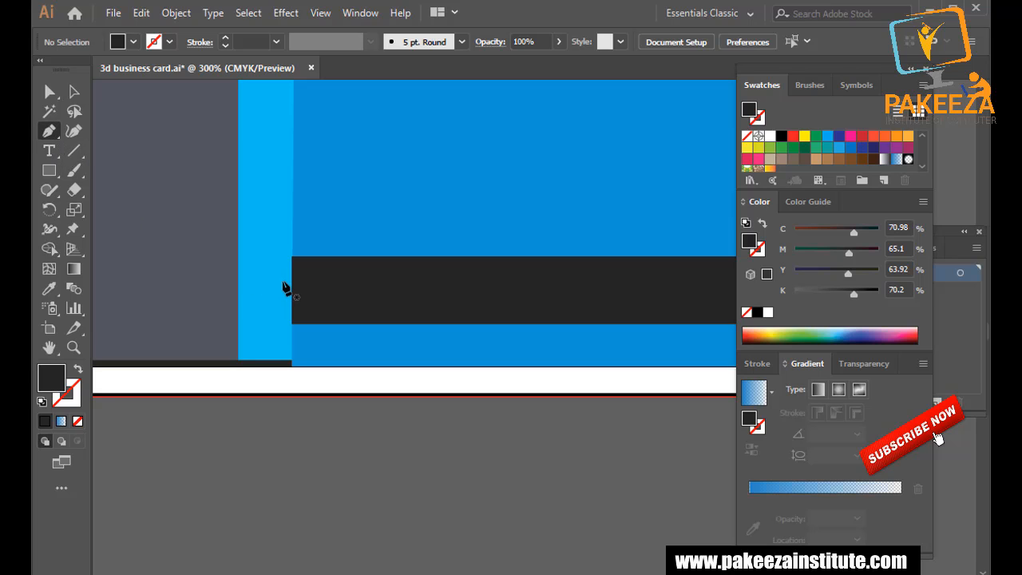
pyautogui.click(293, 256)
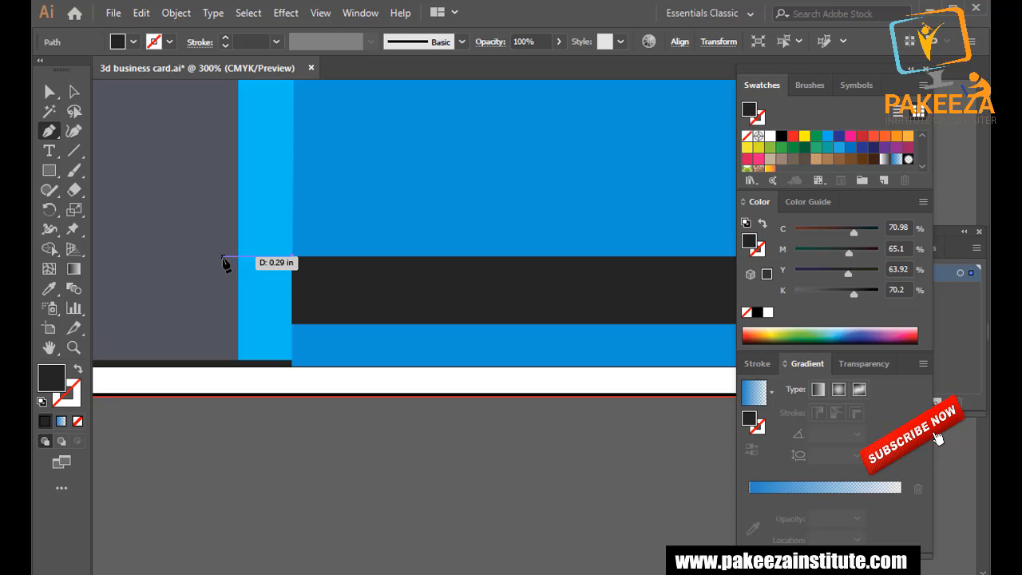
pyautogui.click(222, 257)
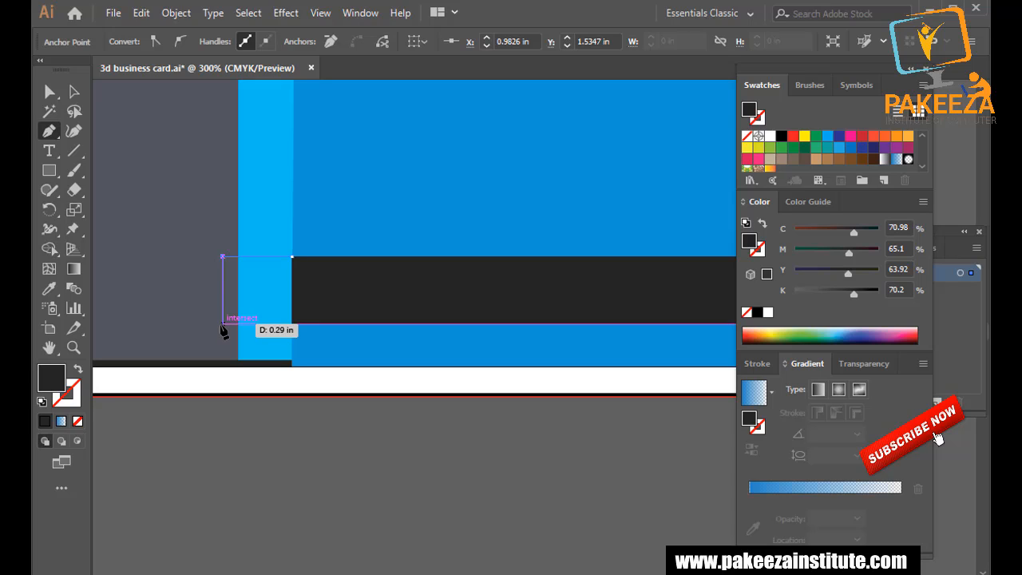
pyautogui.click(223, 324)
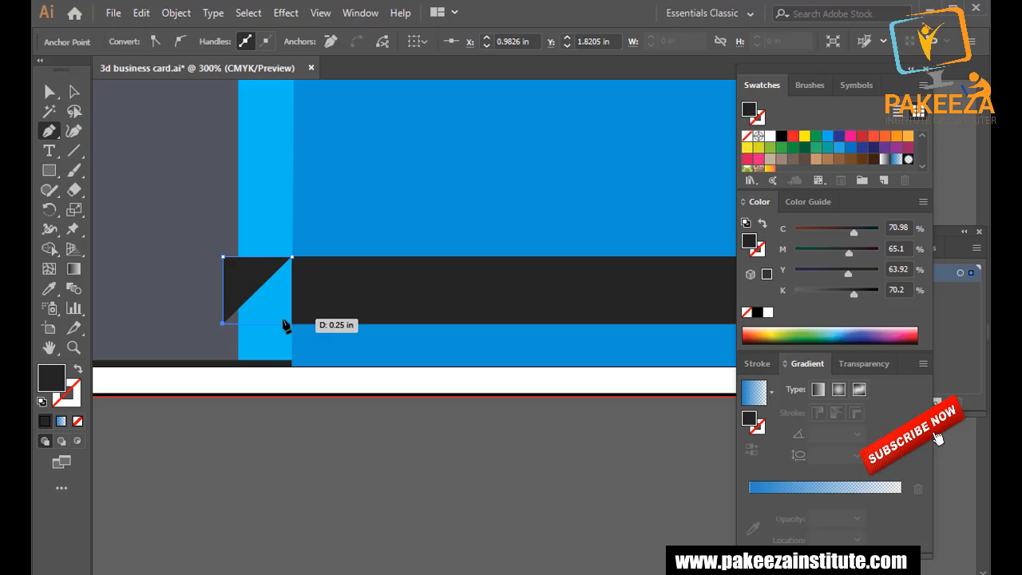
pyautogui.click(292, 324)
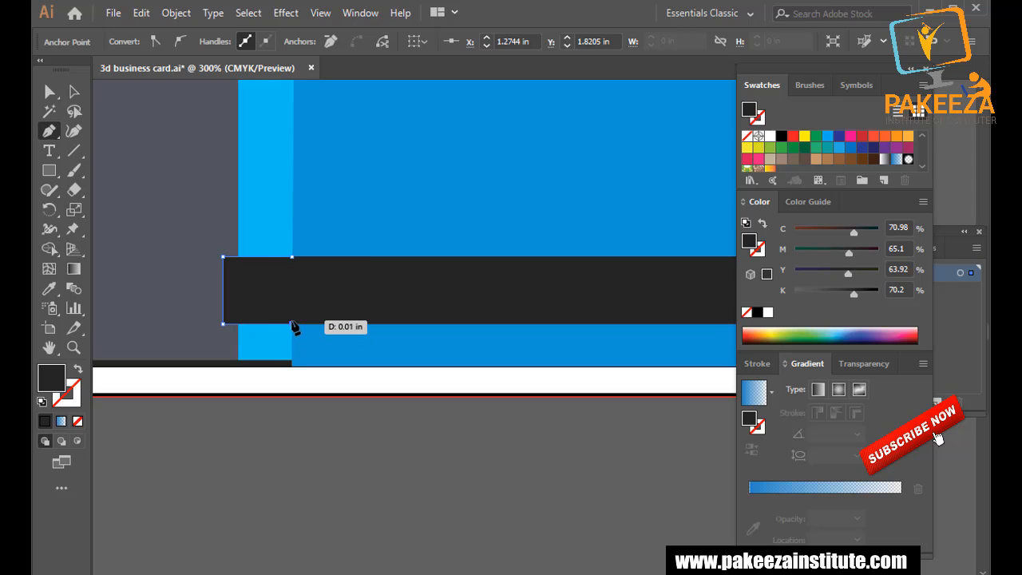
pyautogui.click(292, 257)
pyautogui.click(267, 130)
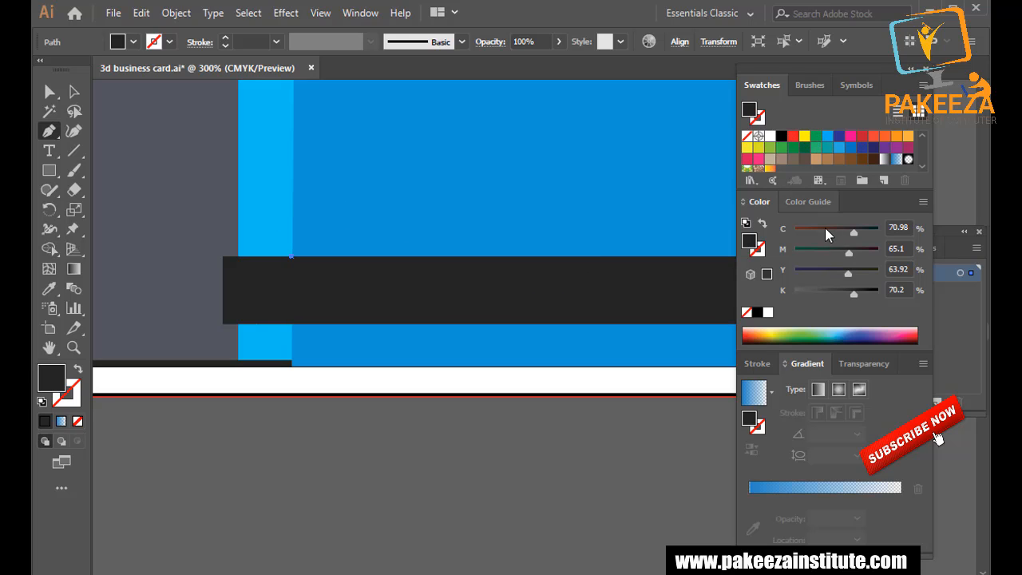
pyautogui.click(819, 252)
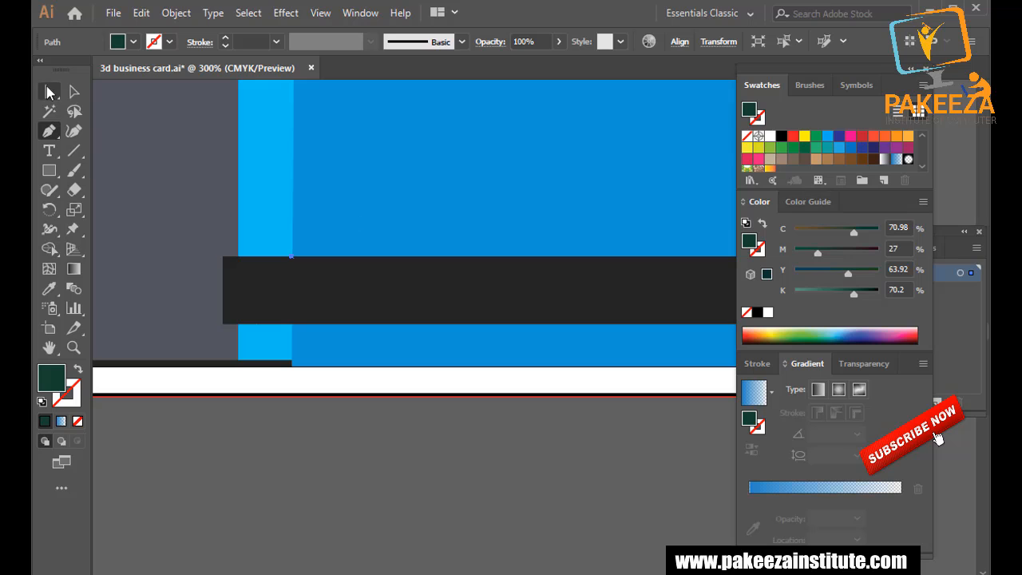
# Try brown CMYK fills on the small square at the ribbon's left end.
pyautogui.click(75, 91)
pyautogui.click(292, 257)
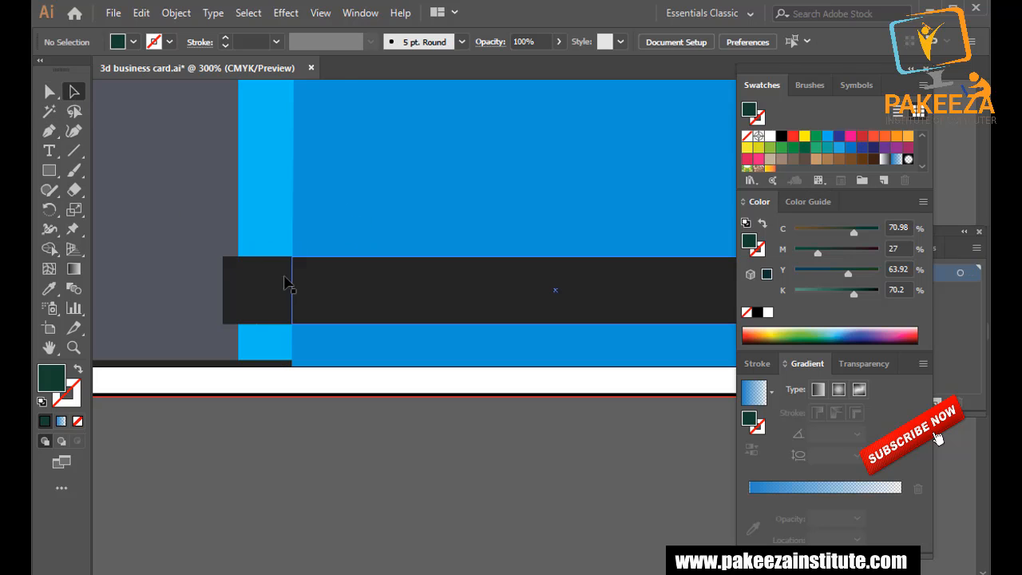
pyautogui.click(267, 292)
pyautogui.moveTo(819, 227); pyautogui.dragTo(796, 231)
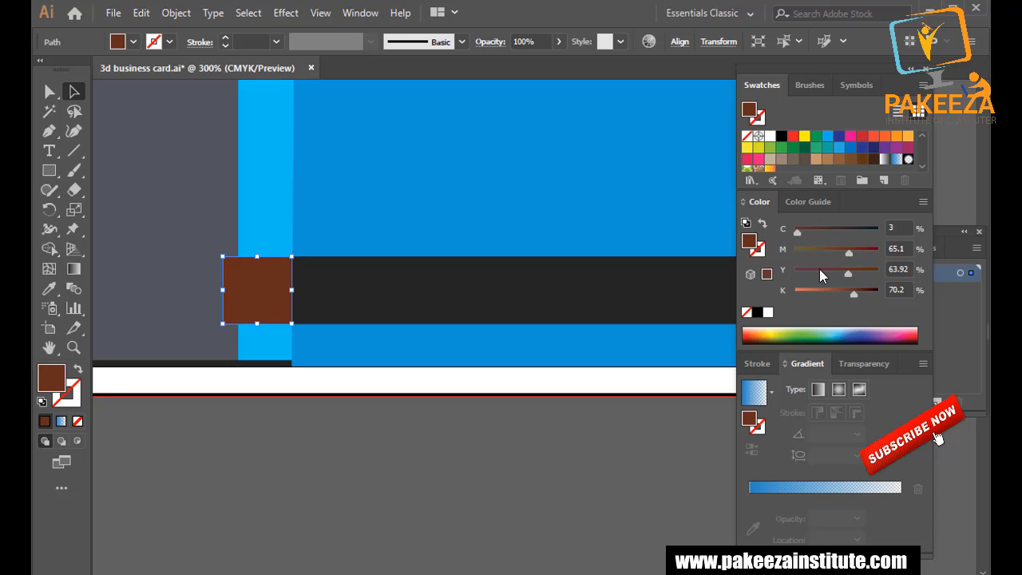
pyautogui.moveTo(809, 290); pyautogui.dragTo(839, 289)
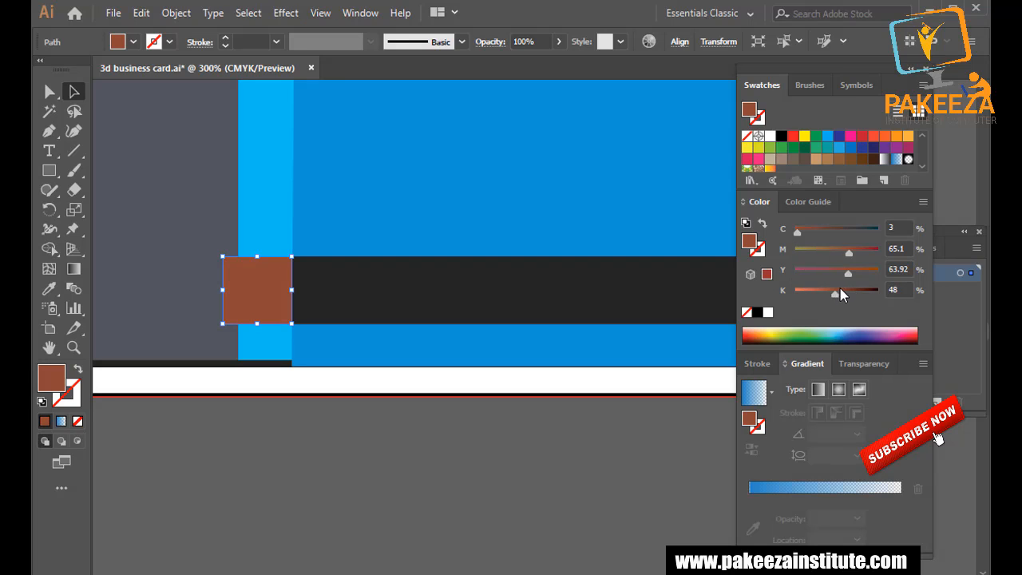
pyautogui.click(859, 289)
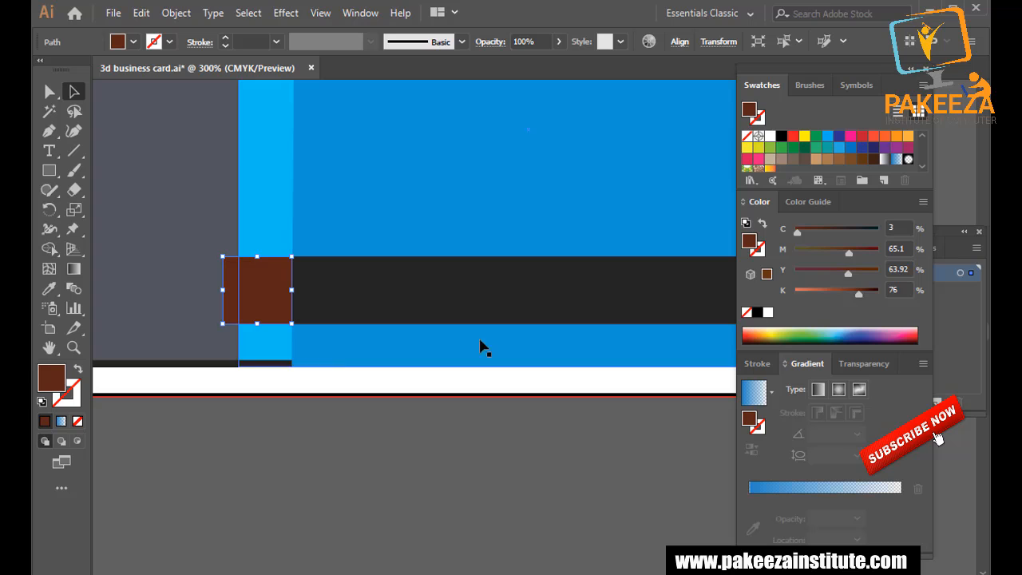
pyautogui.click(360, 433)
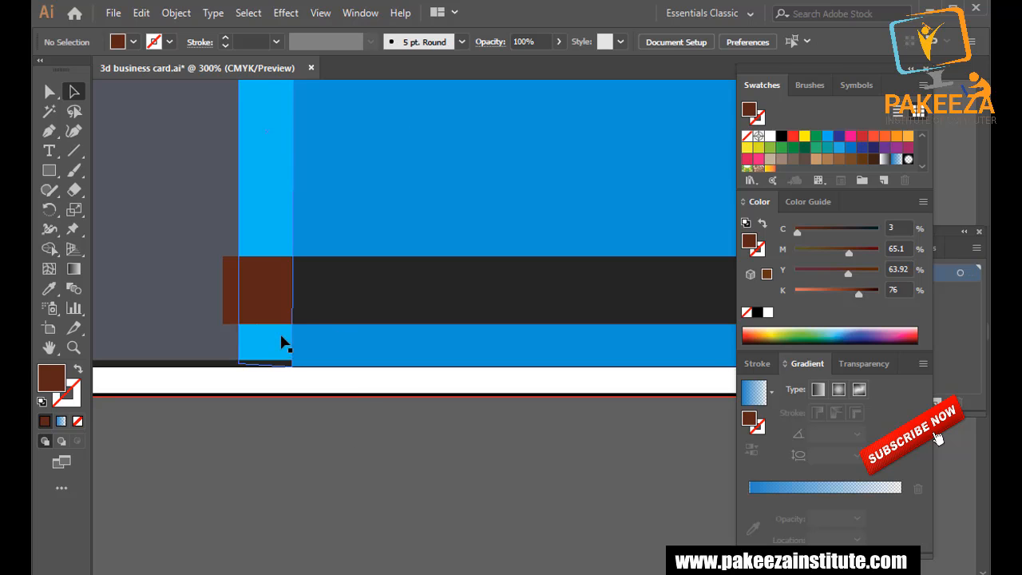
# Fill the end square with black, then set K to 90 for dark grey.
pyautogui.click(274, 297)
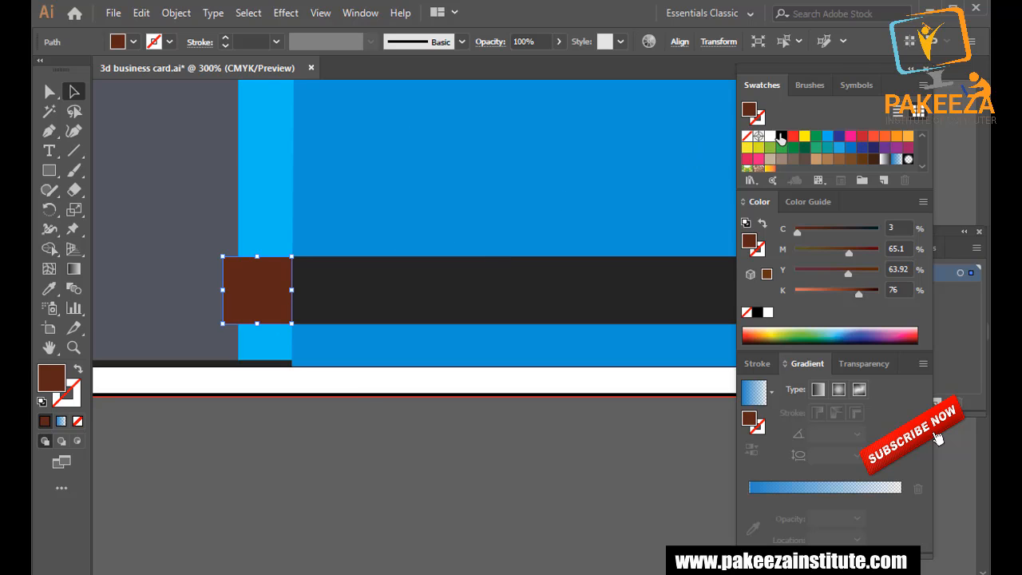
pyautogui.click(781, 138)
pyautogui.click(849, 289)
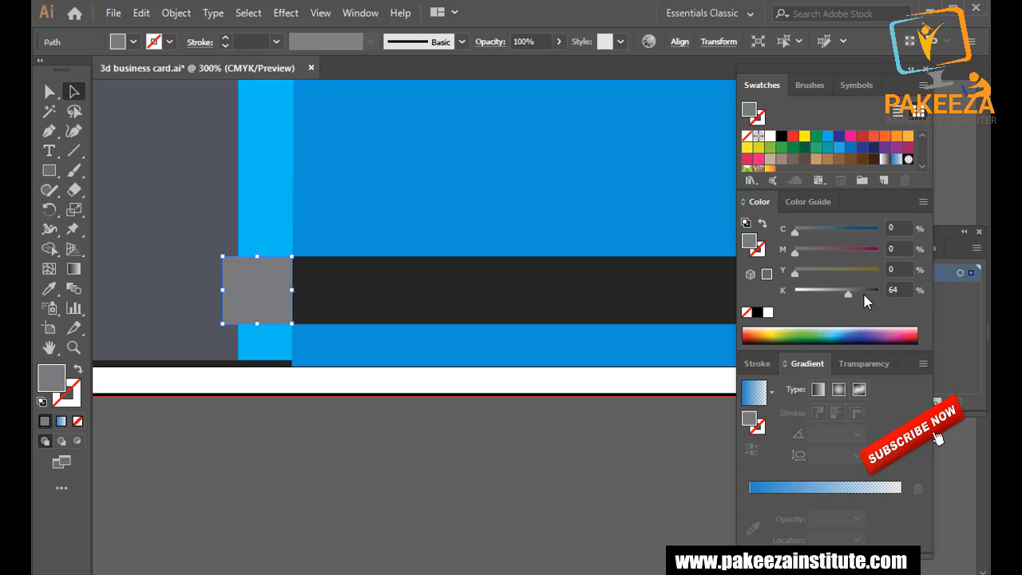
pyautogui.moveTo(850, 293); pyautogui.dragTo(874, 293)
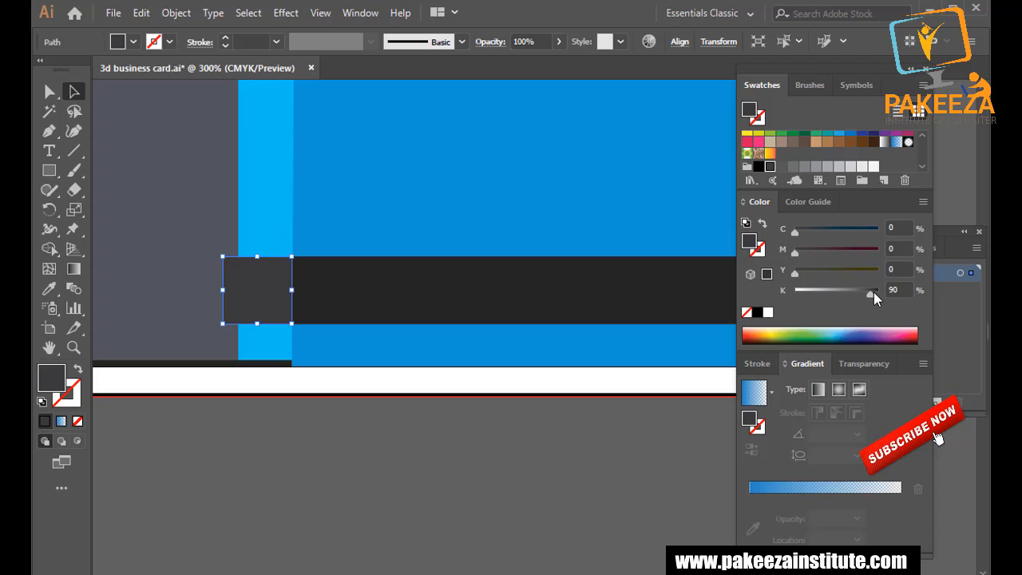
pyautogui.click(491, 429)
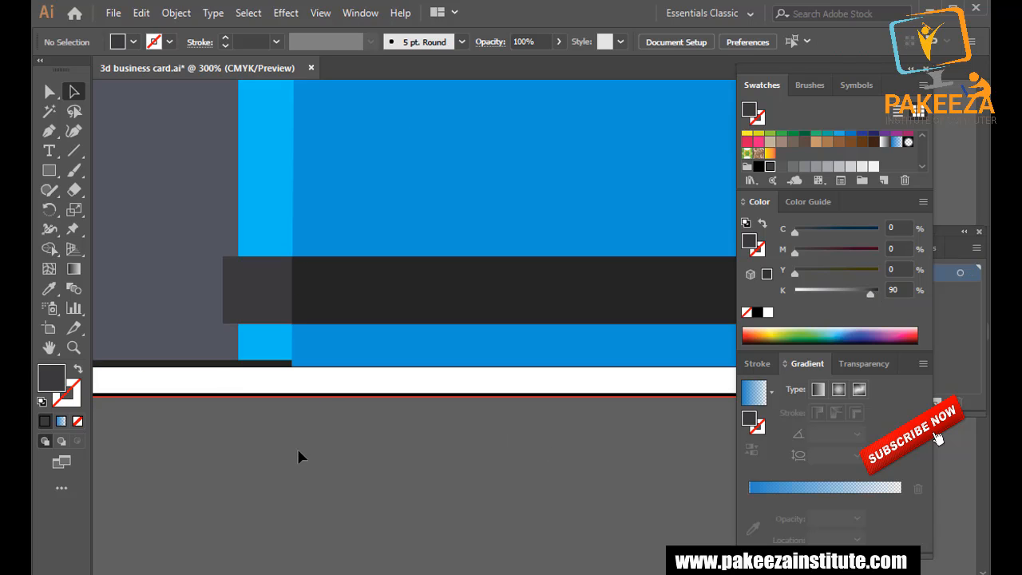
# Draw a small triangle below the ribbon's end square as a folded corner with the Pen tool.
pyautogui.scroll(-2, 192, 390)
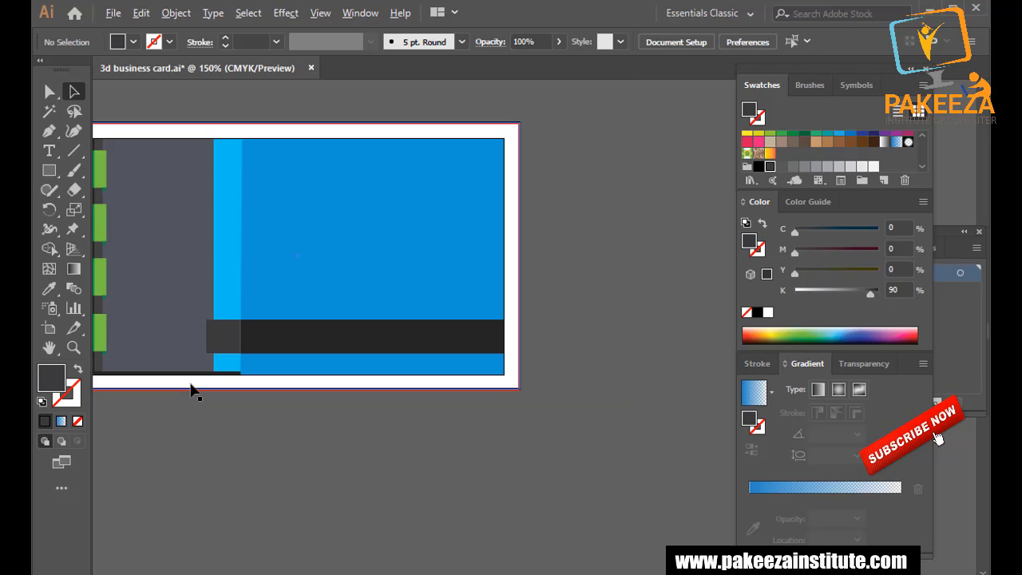
pyautogui.scroll(2, 192, 390)
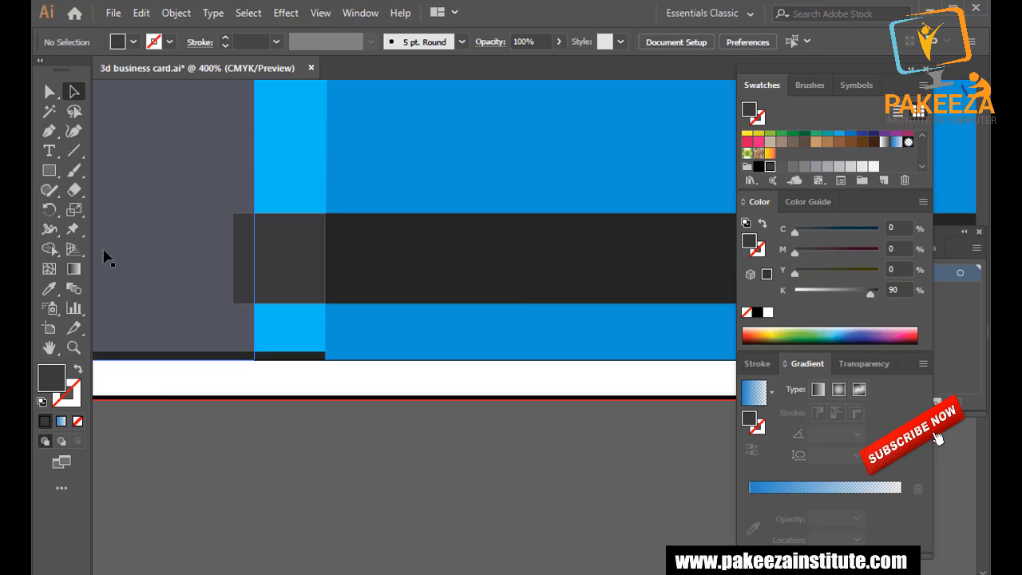
pyautogui.click(49, 131)
pyautogui.moveTo(233, 303); pyautogui.dragTo(254, 308)
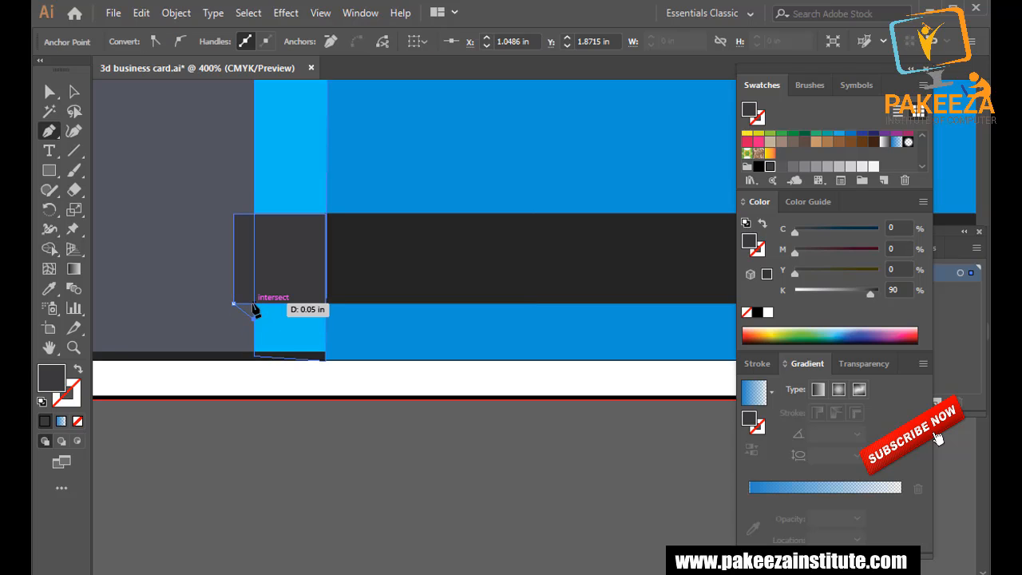
pyautogui.click(254, 303)
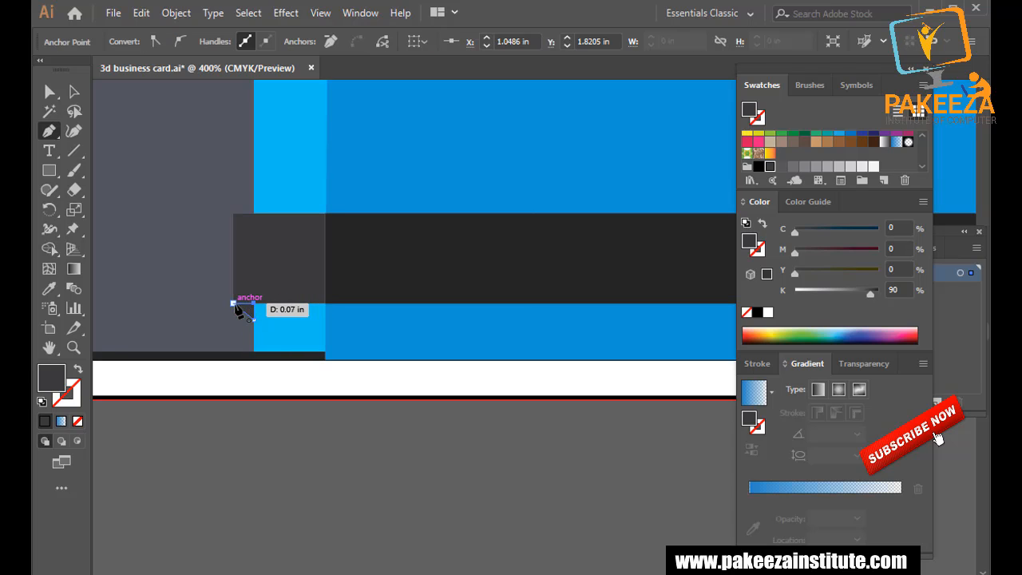
pyautogui.click(233, 304)
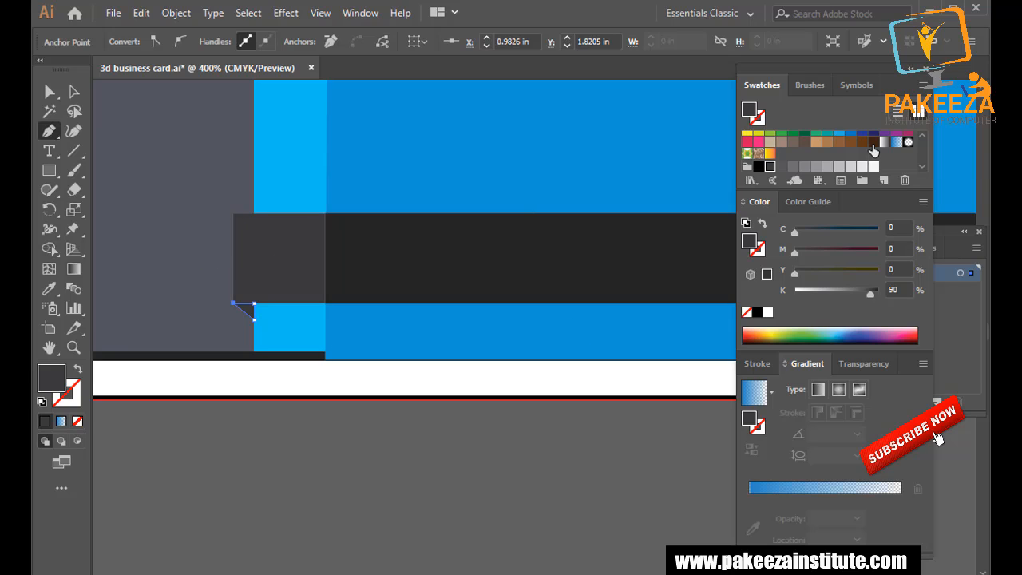
# Fill the fold triangle dark brown, deselect it and save the file.
pyautogui.click(862, 142)
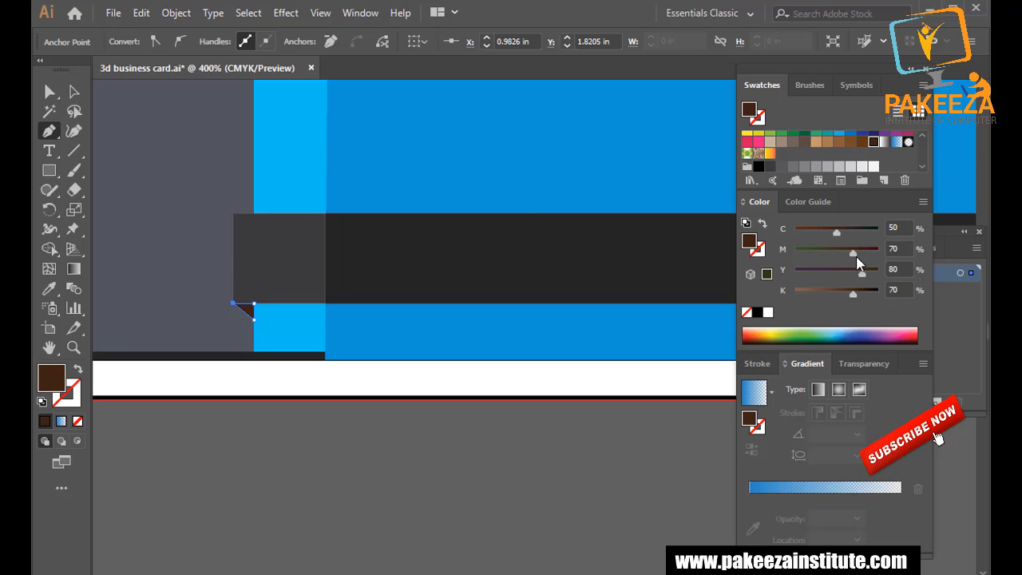
pyautogui.click(851, 231)
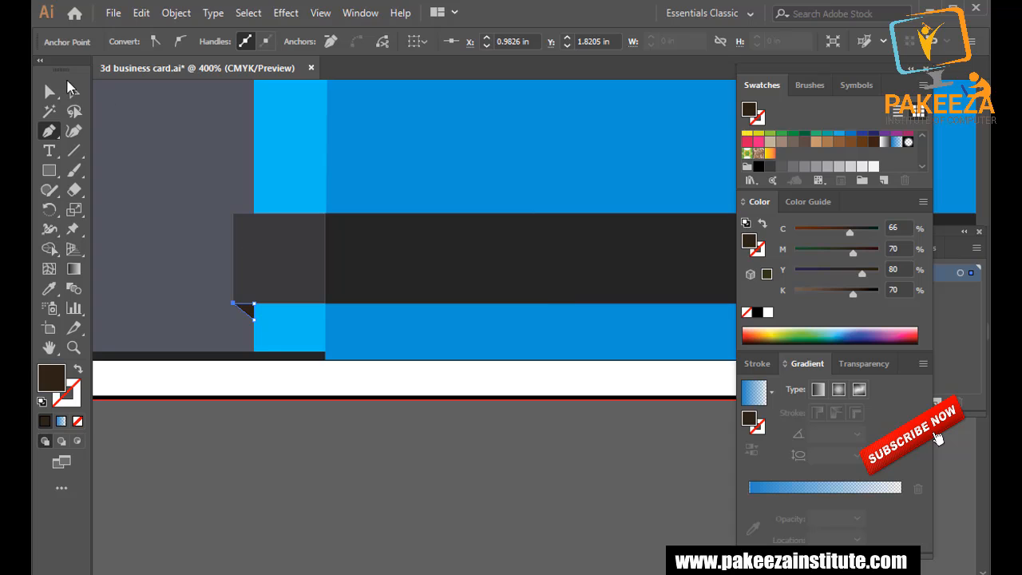
pyautogui.click(72, 90)
pyautogui.click(294, 460)
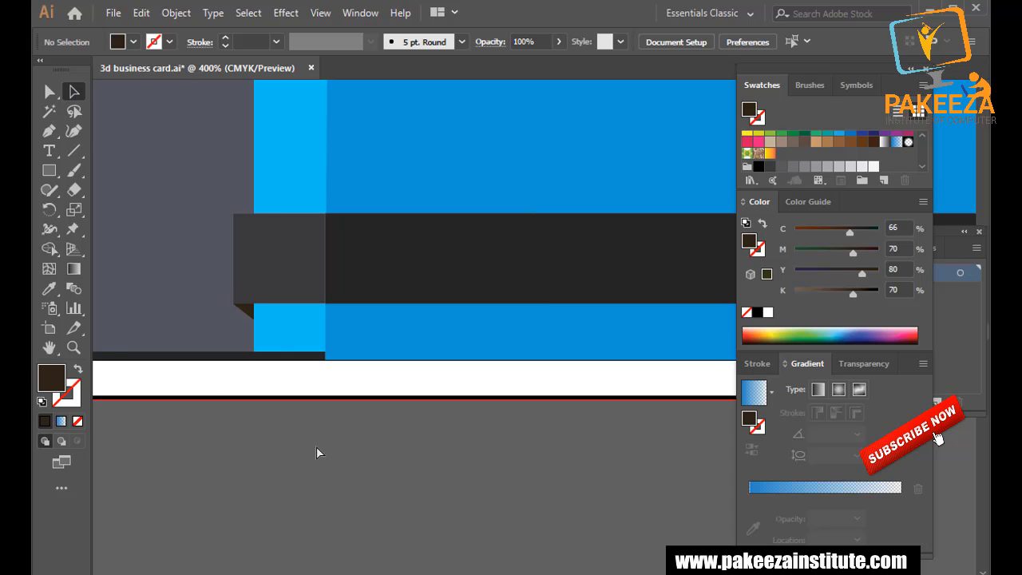
pyautogui.hotkey('ctrl', 's')
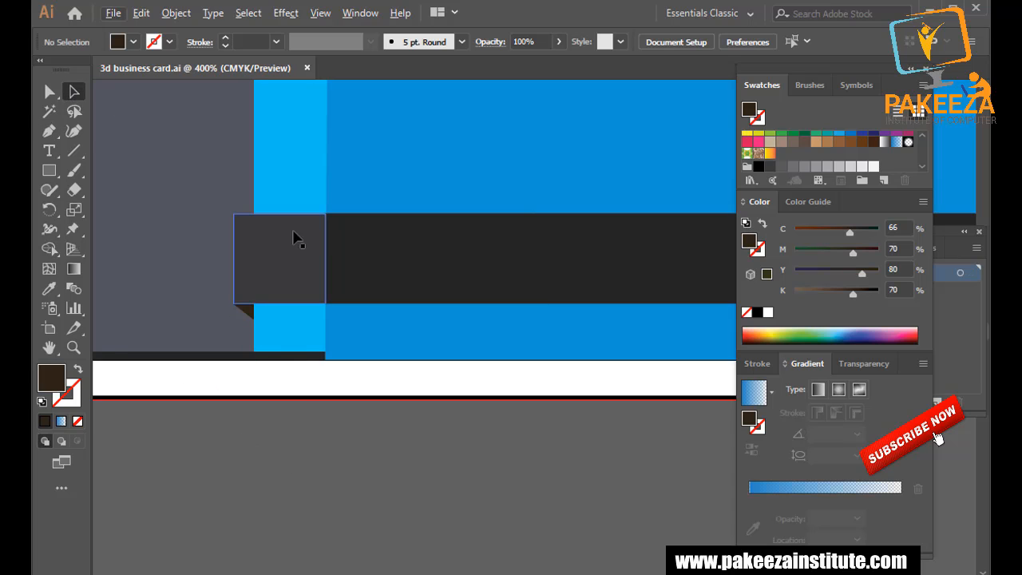
# Select and deselect the light-blue vertical strip, then zoom out.
pyautogui.click(297, 165)
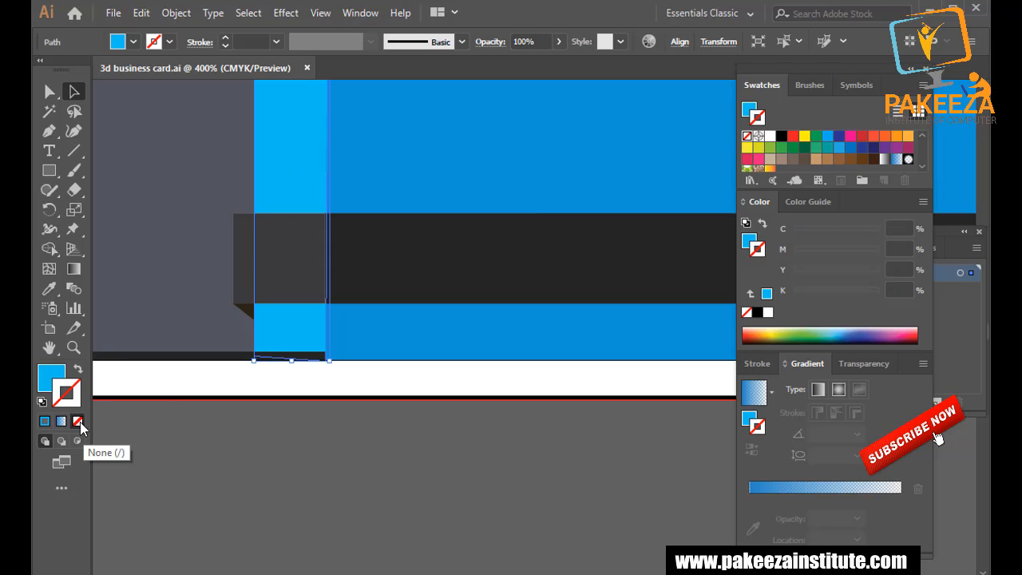
pyautogui.click(199, 435)
pyautogui.keyDown('alt'); pyautogui.scroll(-2, 199, 433); pyautogui.keyUp('alt')
pyautogui.keyDown('alt'); pyautogui.scroll(-1, 199, 431); pyautogui.keyUp('alt')
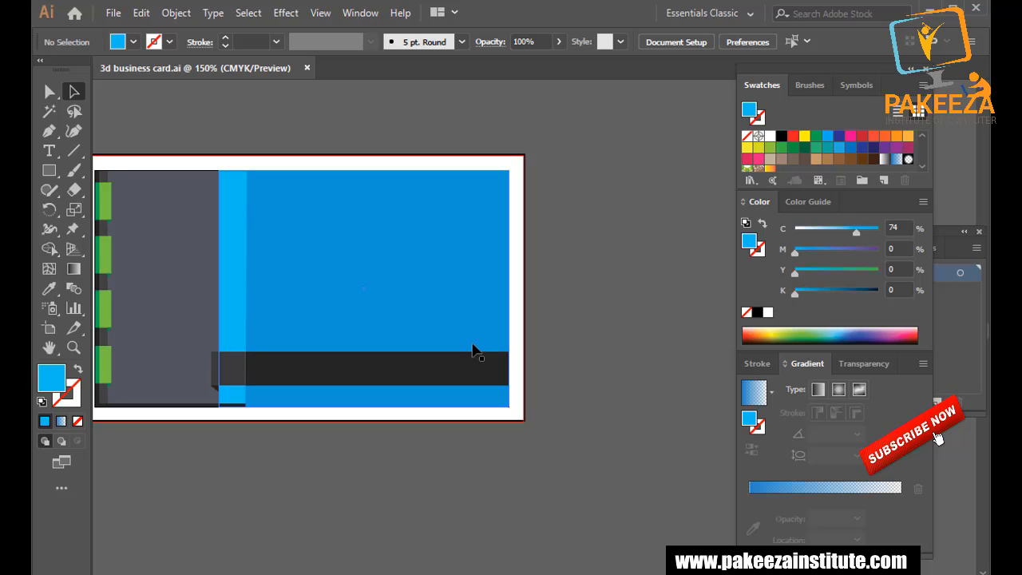
# Make the long ribbon bar across the blue panel white.
pyautogui.click(288, 379)
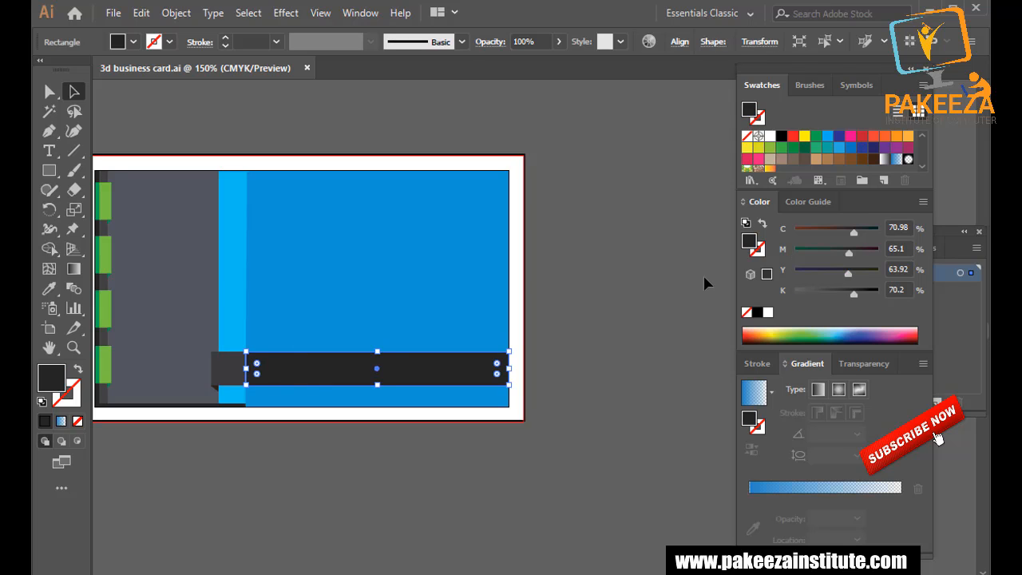
pyautogui.click(840, 138)
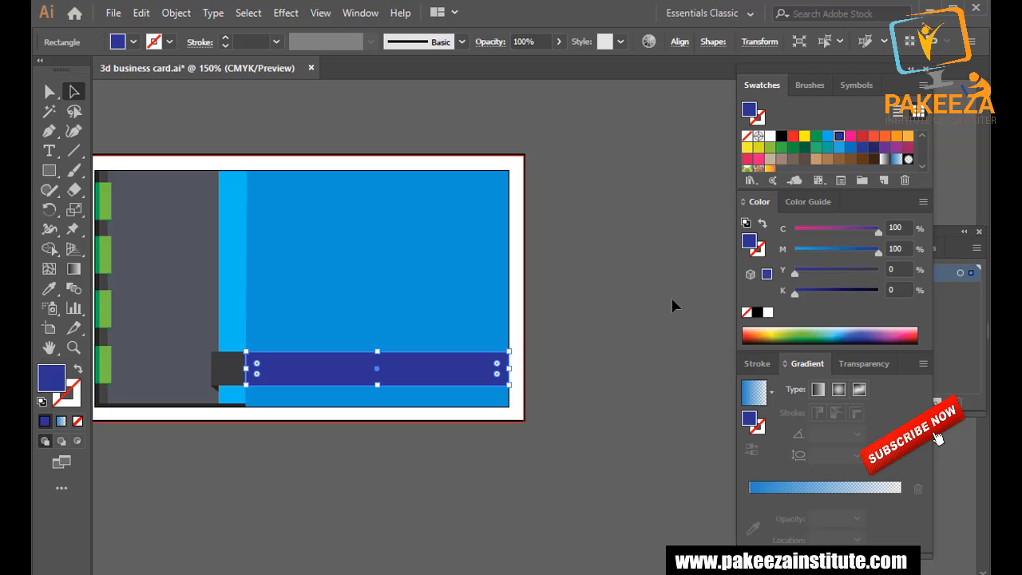
pyautogui.click(769, 312)
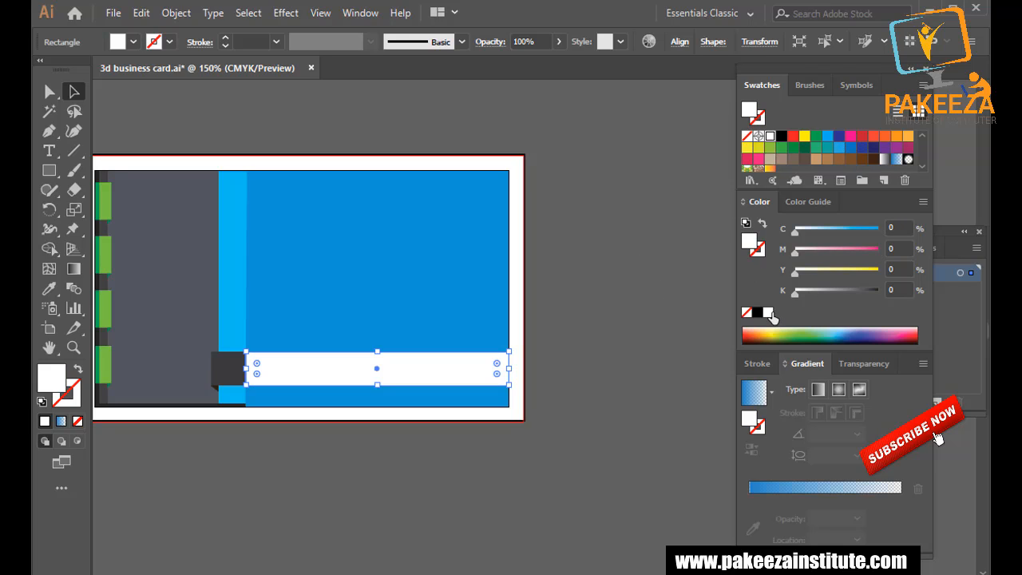
pyautogui.click(652, 329)
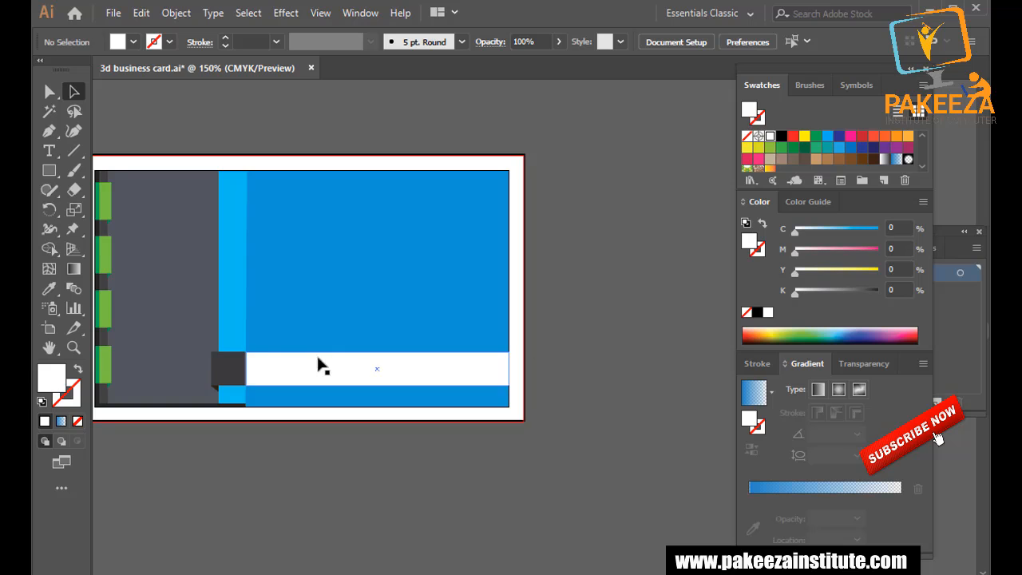
# Fill the ribbon's end square with light grey (K 40).
pyautogui.click(236, 377)
pyautogui.click(827, 166)
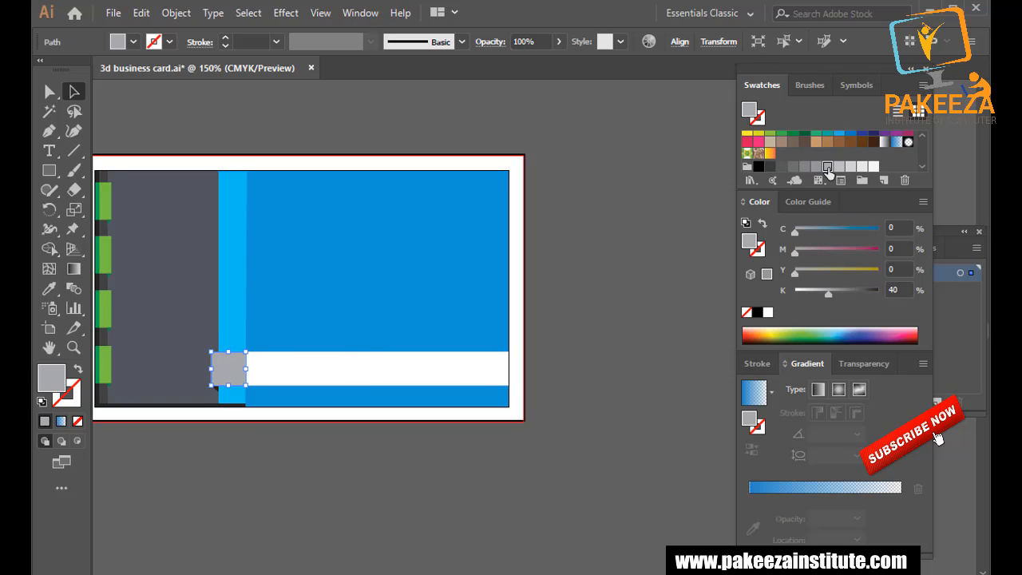
pyautogui.click(615, 251)
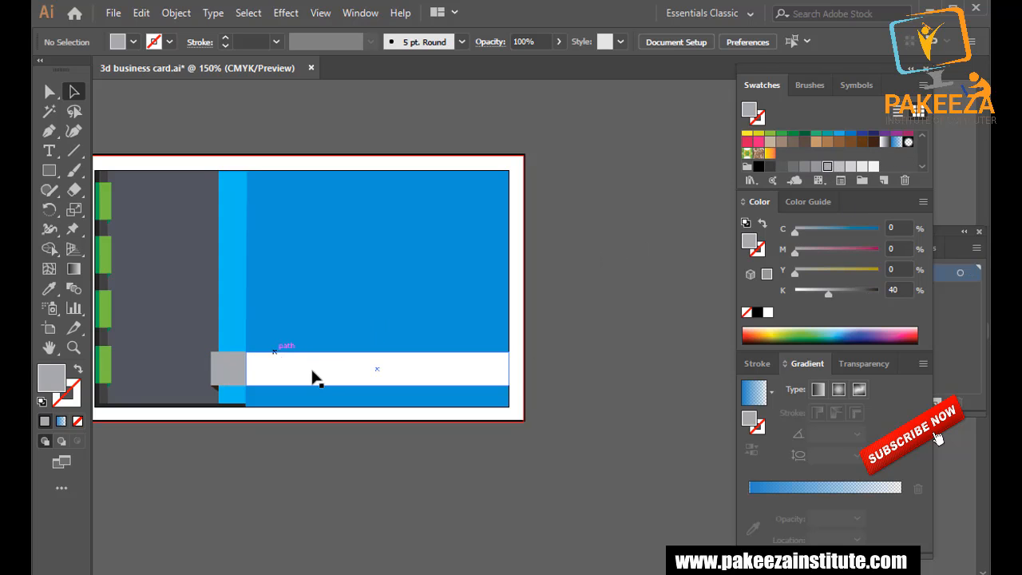
# Refill the small fold triangle with the 70% grey swatch and deselect it.
pyautogui.scroll(2, 293, 344)
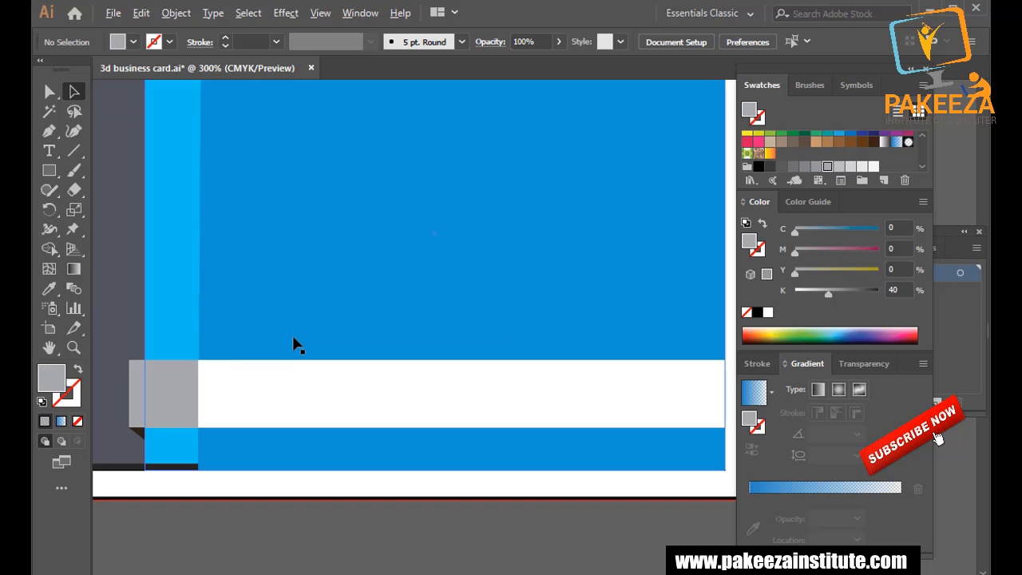
pyautogui.moveTo(274, 344); pyautogui.dragTo(353, 289)
pyautogui.click(220, 381)
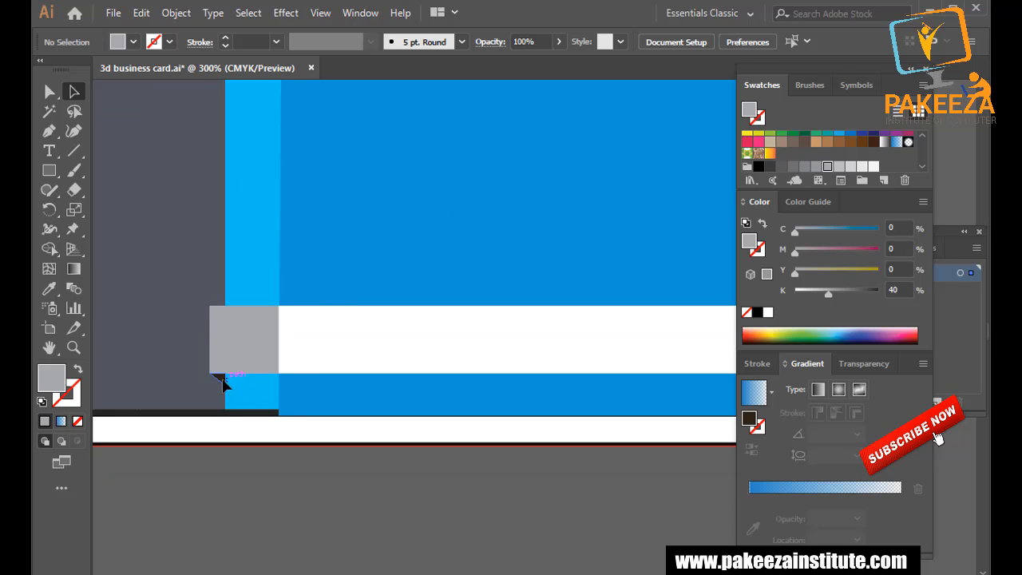
pyautogui.click(772, 168)
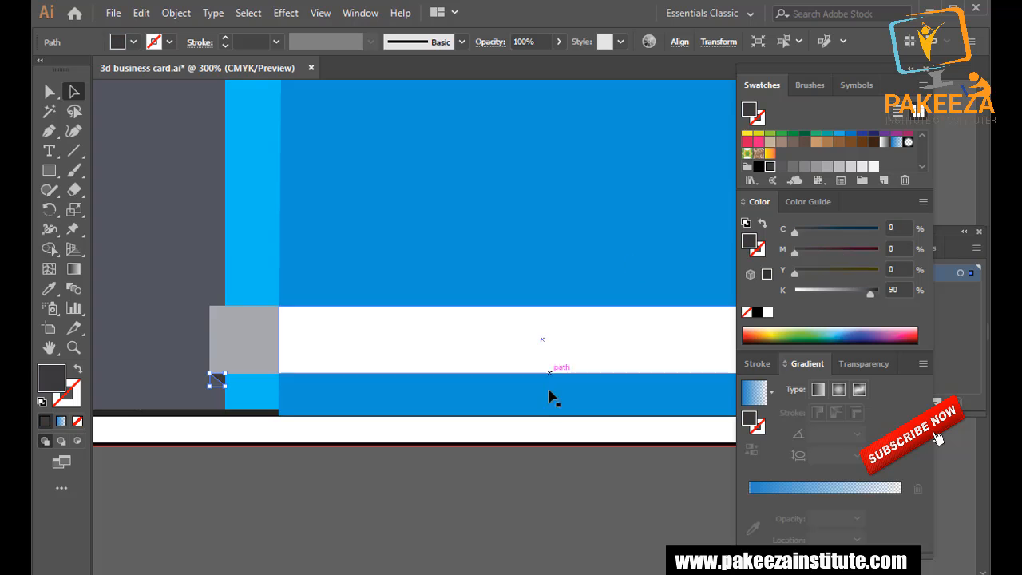
pyautogui.click(793, 167)
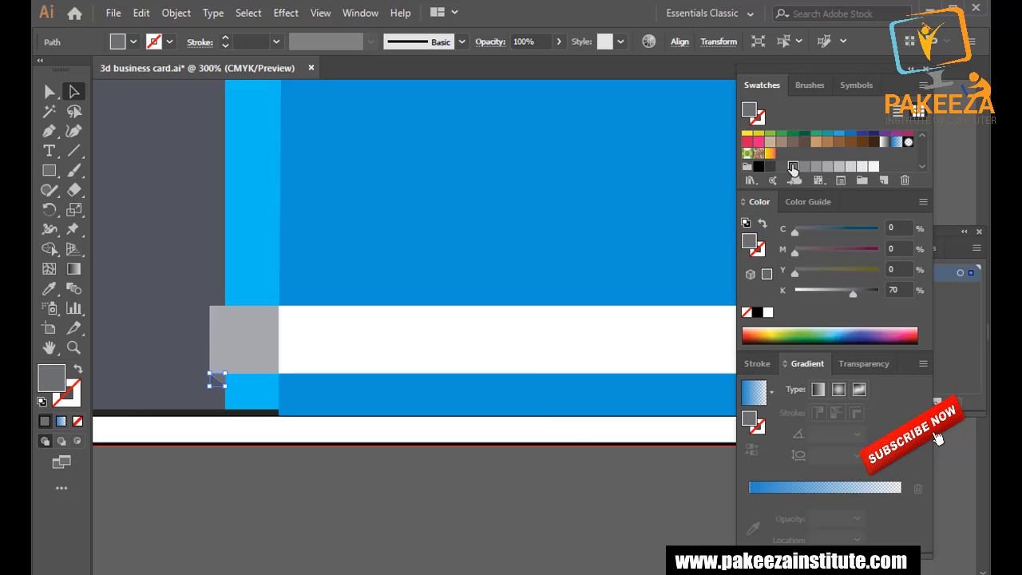
pyautogui.click(541, 479)
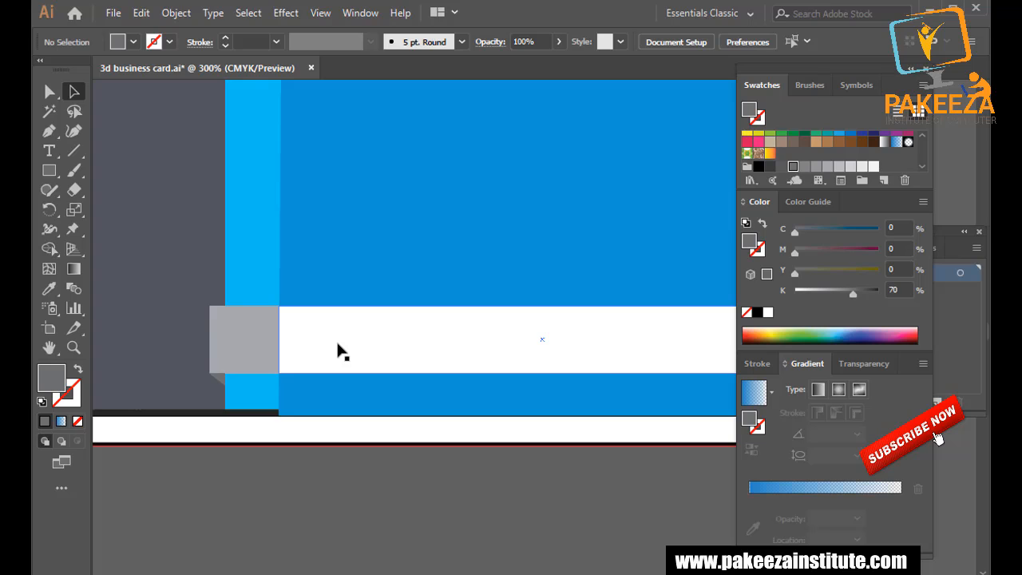
pyautogui.scroll(-2, 337, 350)
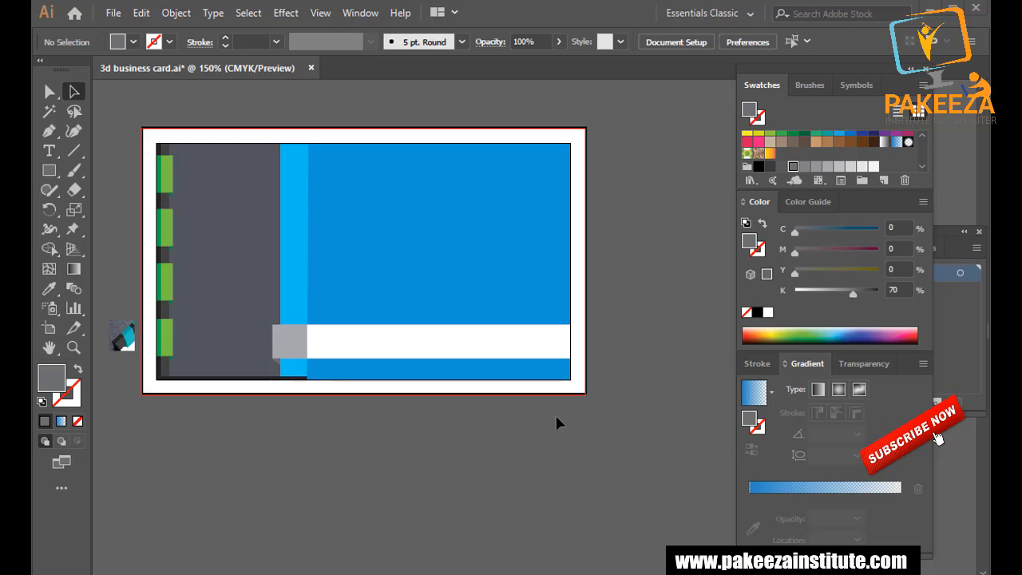
# Eyedrop the tabs' green (C58 Y100) into the small grey end square.
pyautogui.click(291, 336)
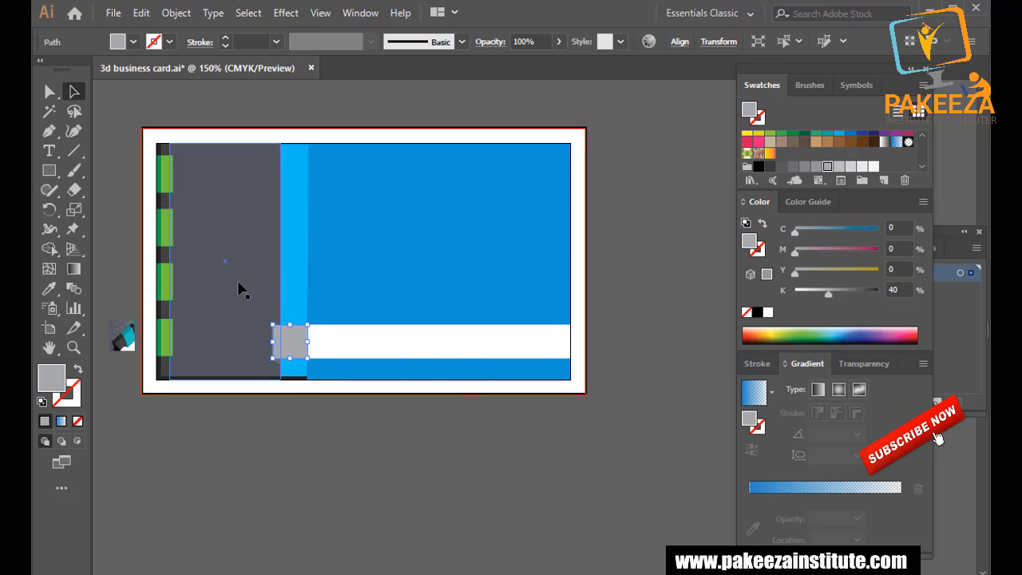
pyautogui.click(49, 288)
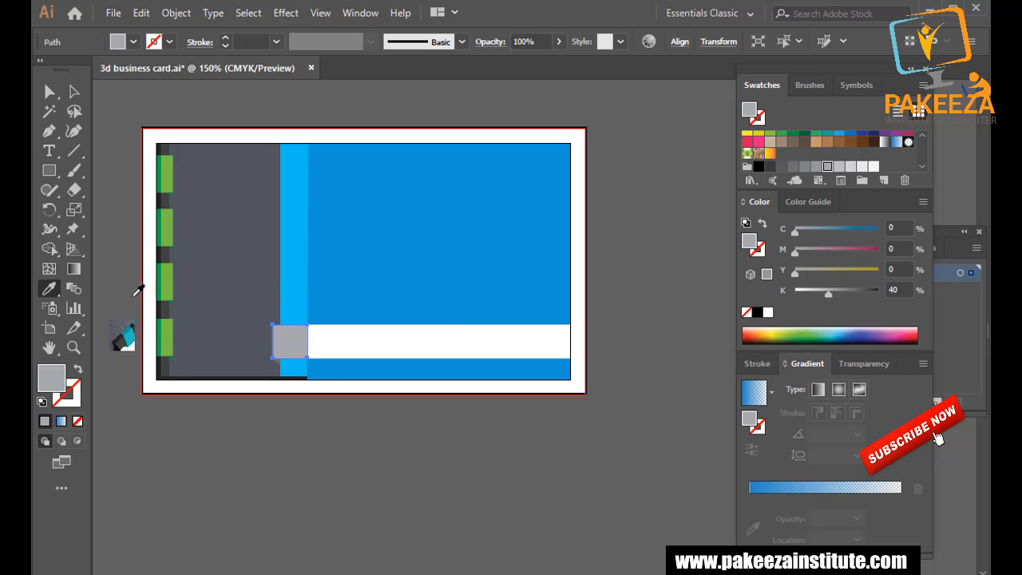
pyautogui.click(170, 333)
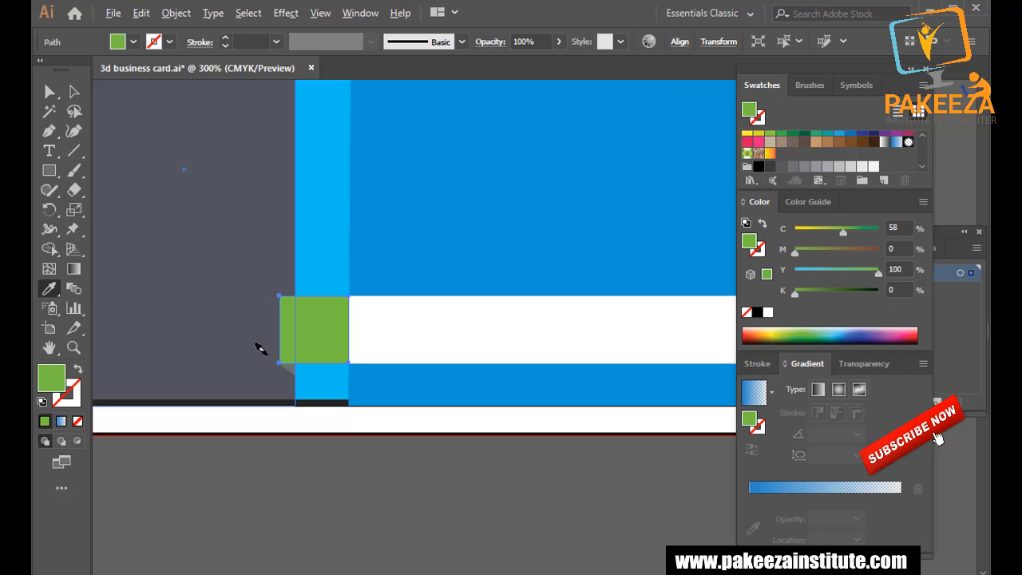
# Give the fold triangle the tab edge's darker green (C100 Y100) with the Eyedropper.
pyautogui.scroll(2, 263, 352)
pyautogui.moveTo(246, 352); pyautogui.dragTo(427, 316)
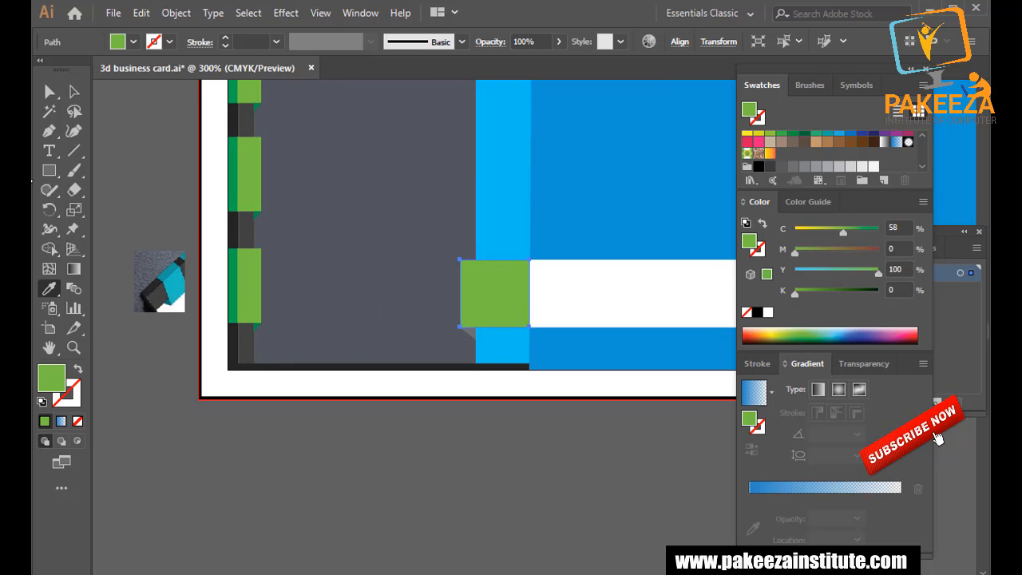
pyautogui.press('a')
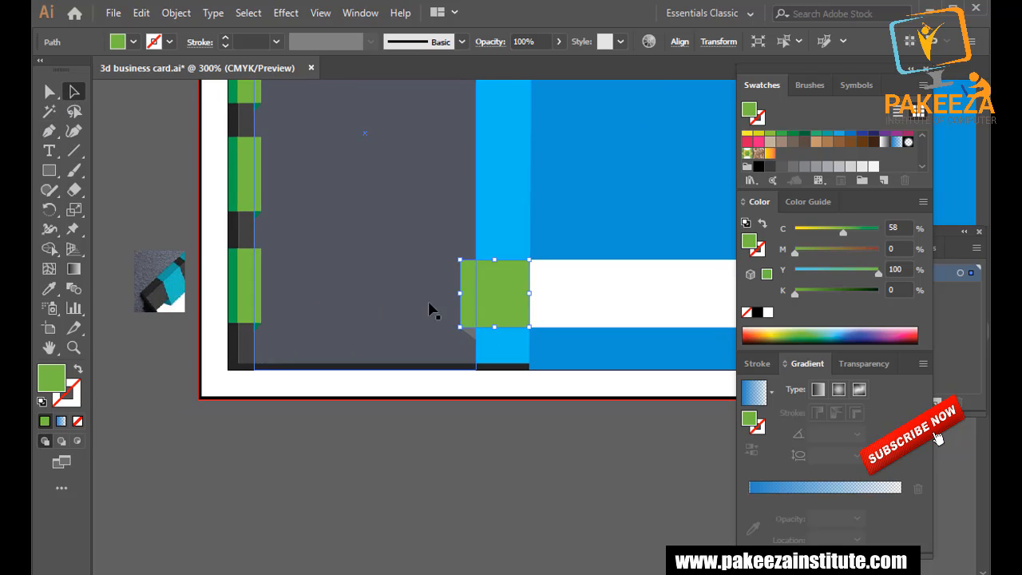
pyautogui.click(468, 329)
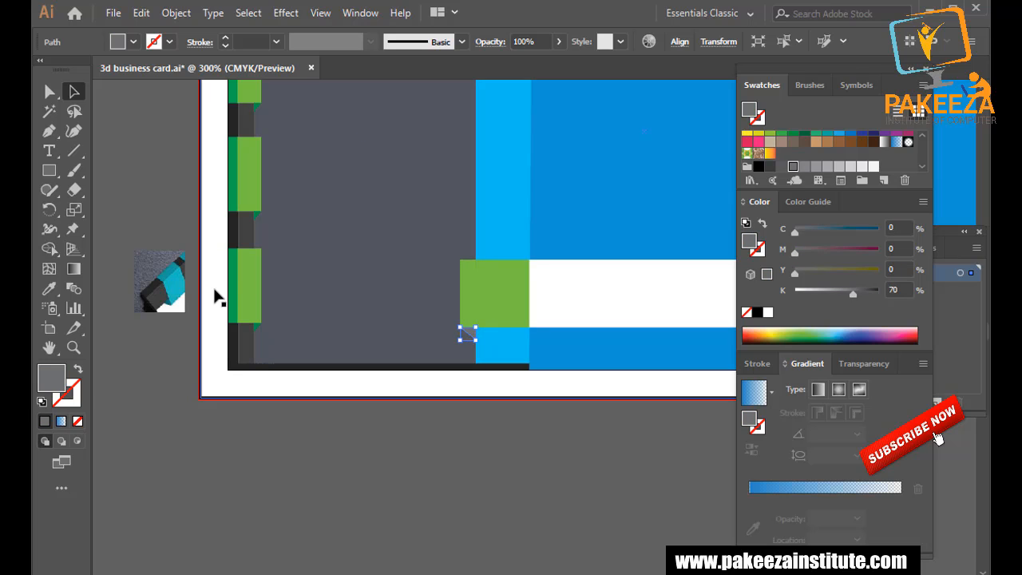
pyautogui.press('i')
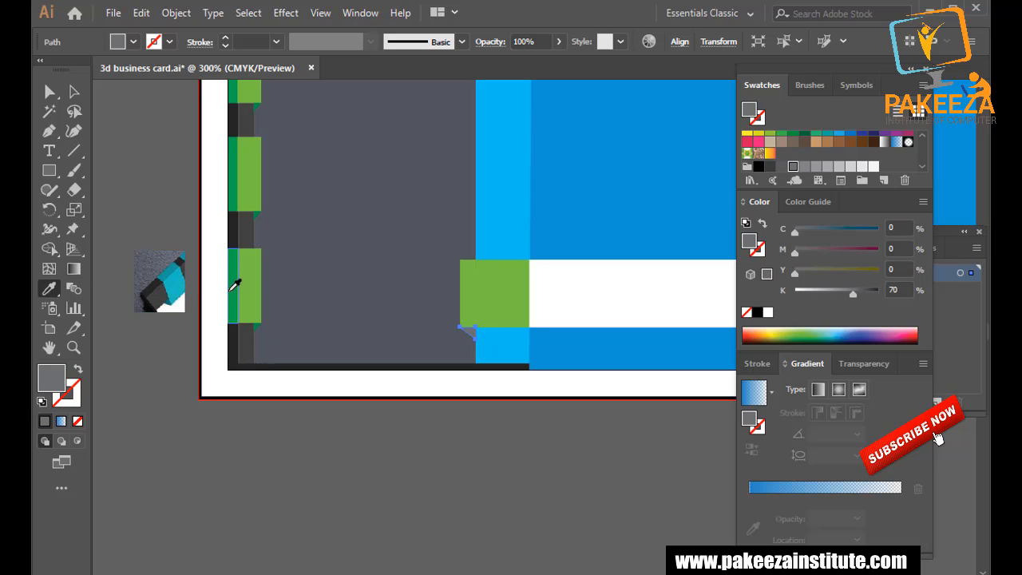
pyautogui.click(235, 285)
# Recolour the white bar near-black by eyedropping the dark left strip.
pyautogui.click(74, 91)
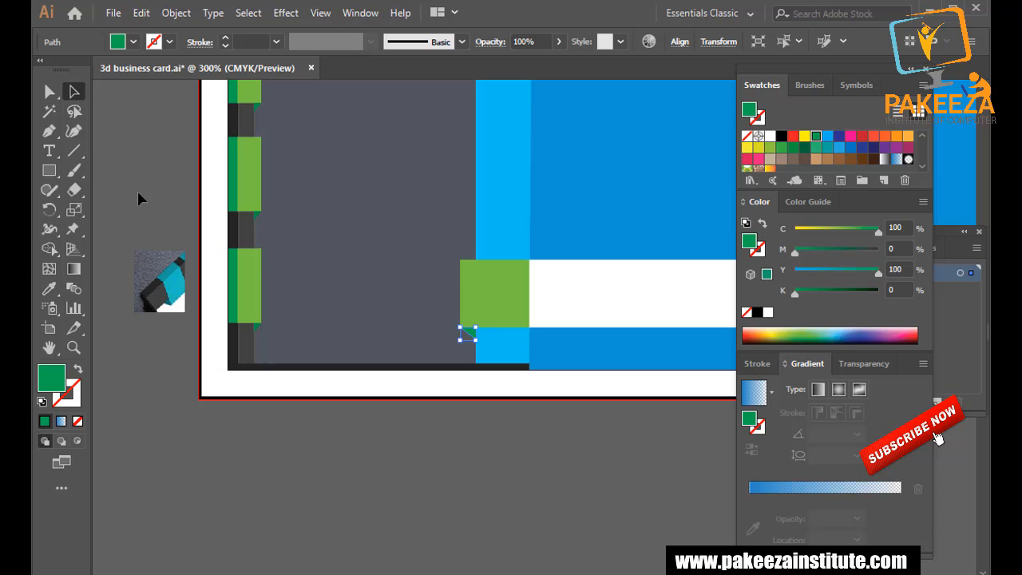
pyautogui.click(566, 294)
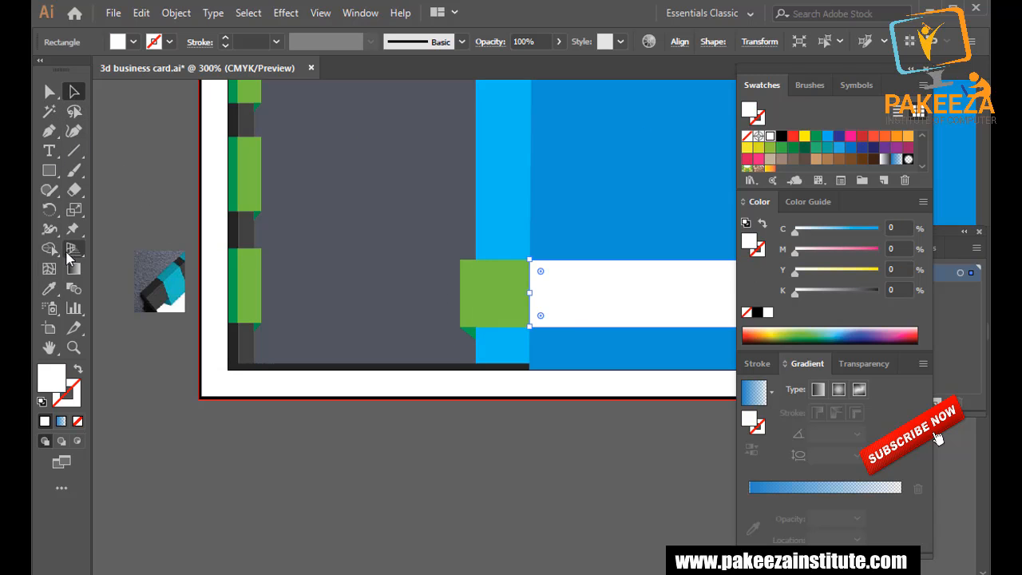
pyautogui.click(49, 288)
pyautogui.click(251, 343)
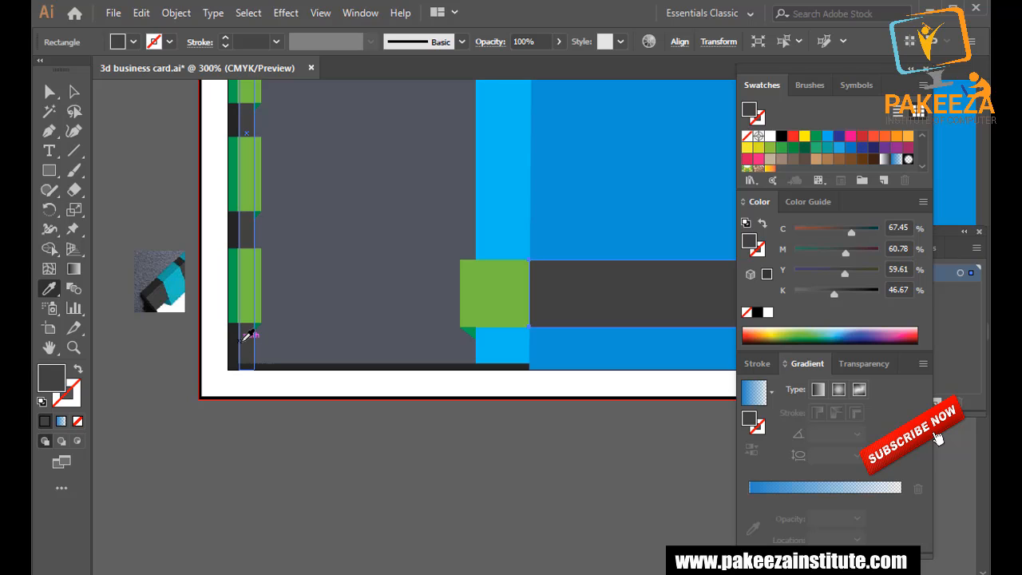
pyautogui.click(239, 338)
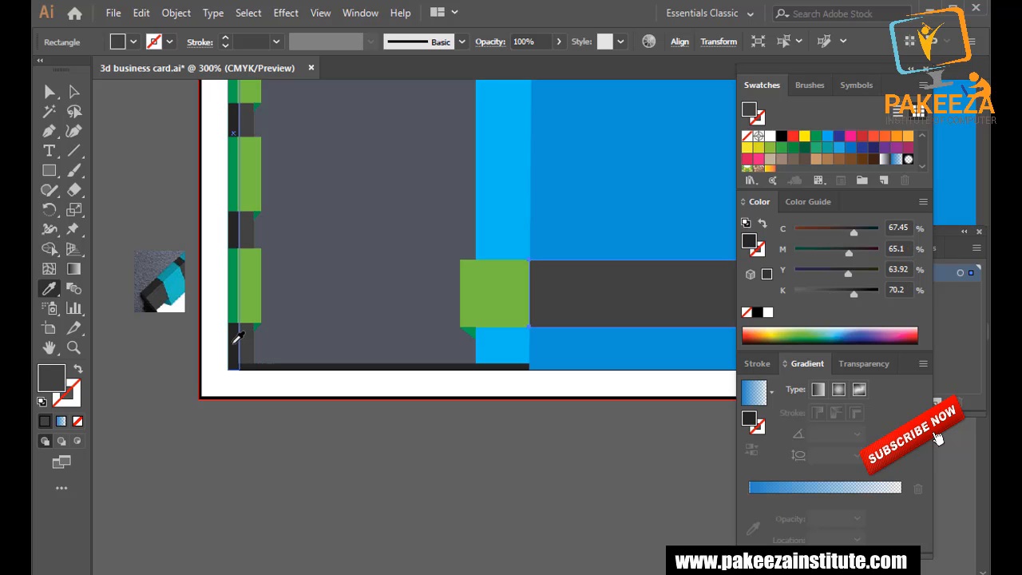
# Fill the green end square with dark grey sampled from the reference image, then deselect.
pyautogui.click(73, 91)
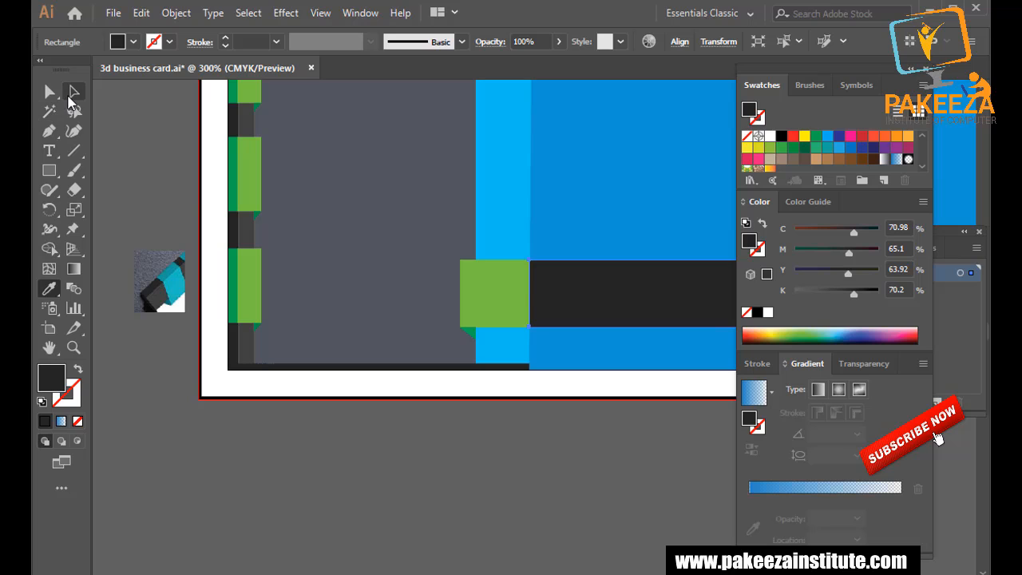
pyautogui.click(495, 293)
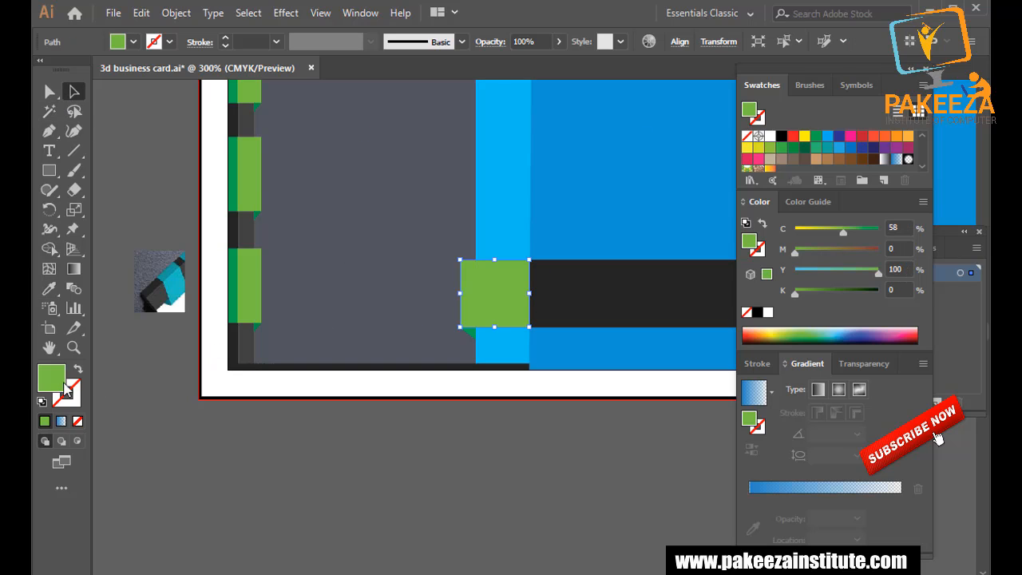
pyautogui.click(50, 287)
pyautogui.click(156, 284)
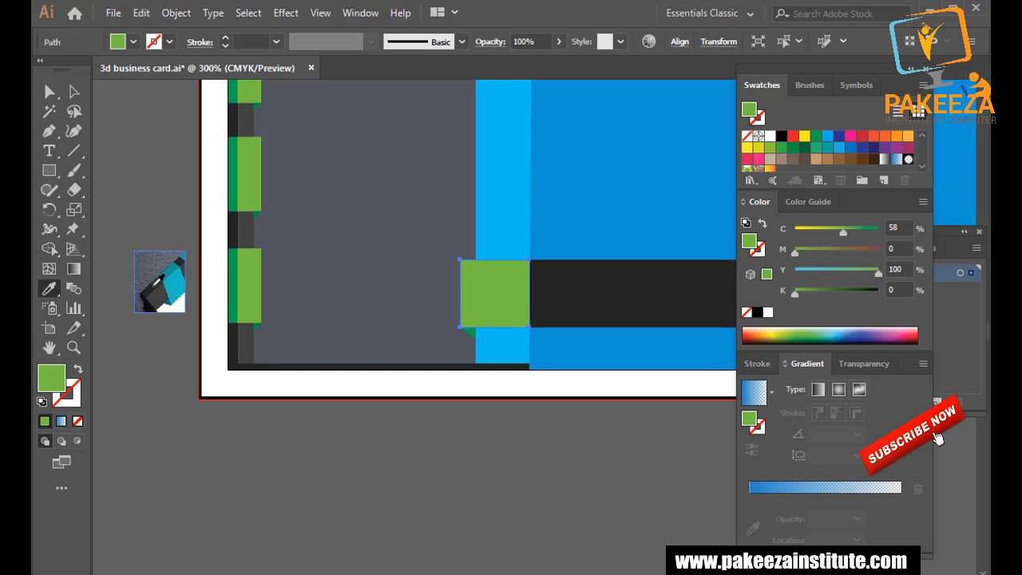
pyautogui.click(162, 291)
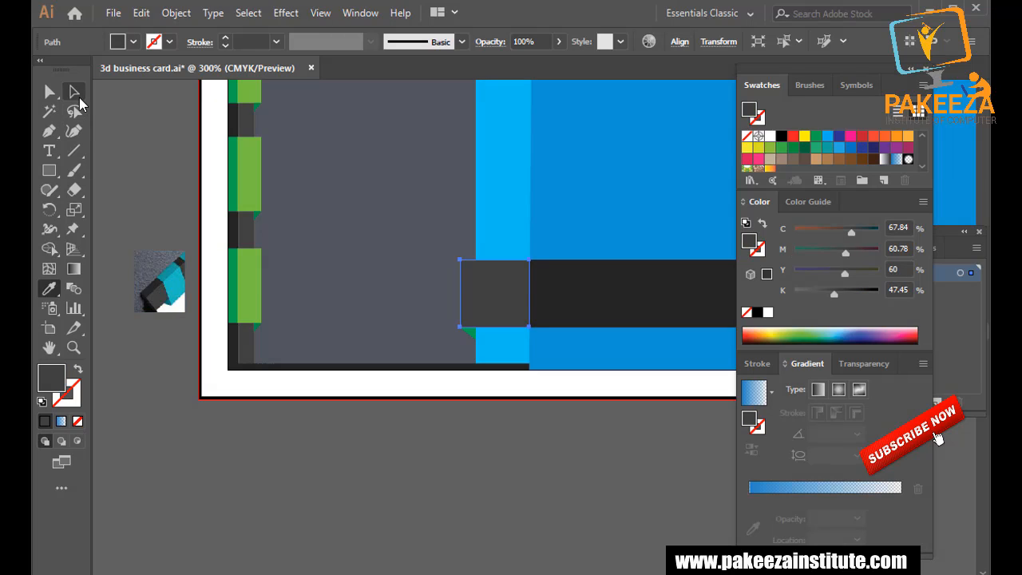
pyautogui.click(74, 94)
pyautogui.click(124, 183)
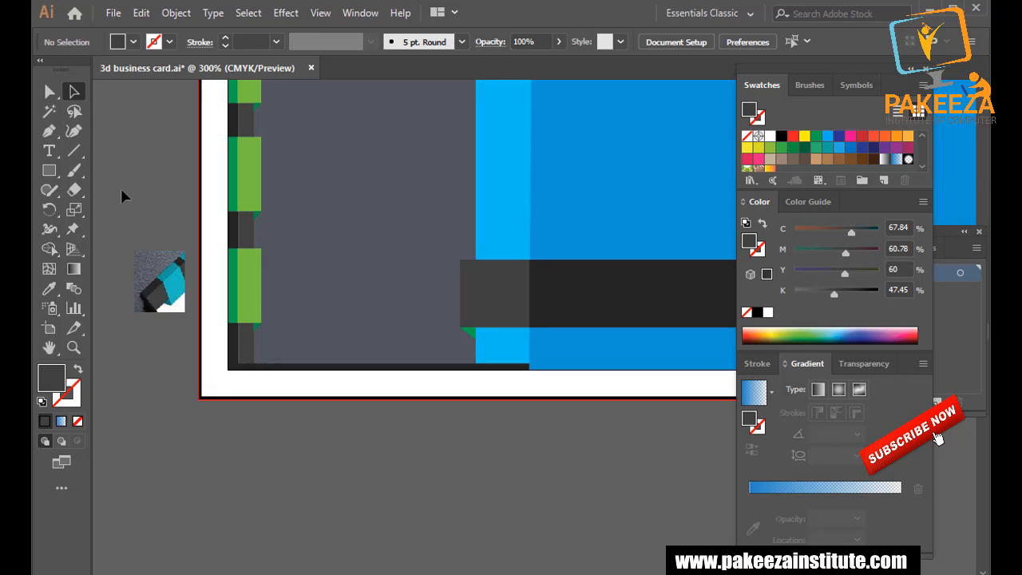
# Lower the dark grey square's top-left anchor two arrow-key nudges so its top edge slopes.
pyautogui.scroll(-1, 160, 232)
pyautogui.scroll(-1, 363, 277)
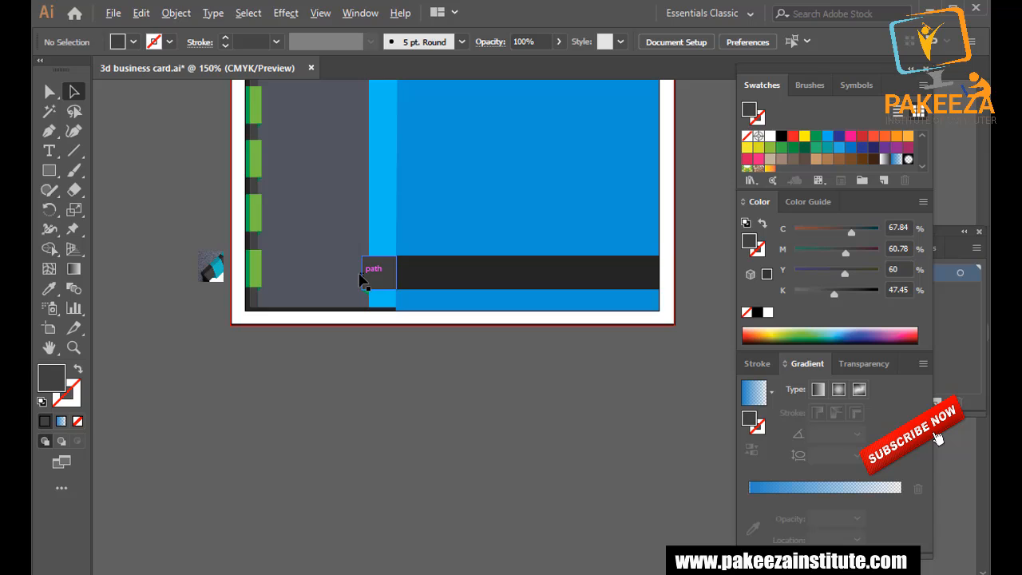
pyautogui.scroll(1, 363, 277)
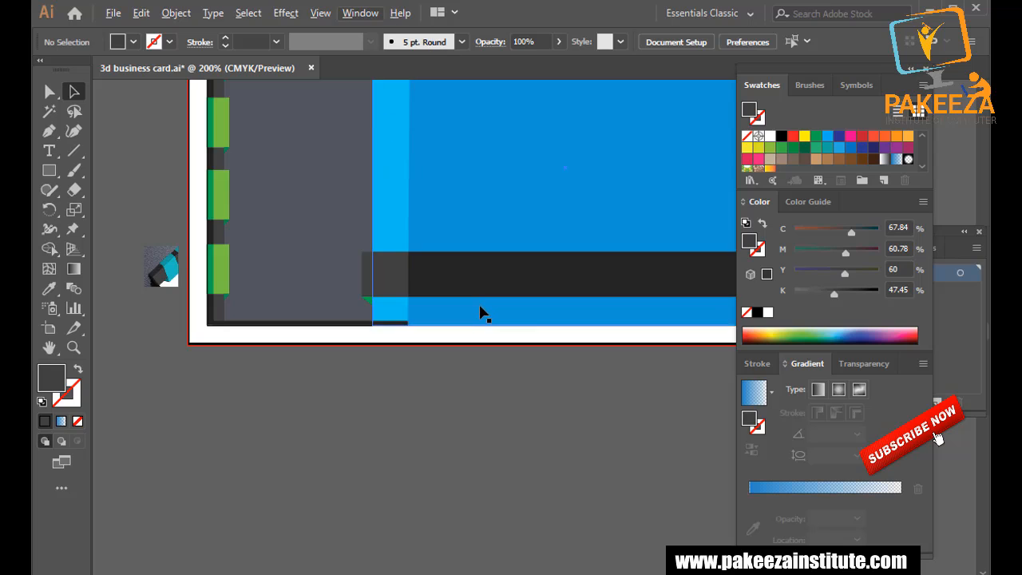
pyautogui.scroll(3, 479, 313)
pyautogui.click(194, 203)
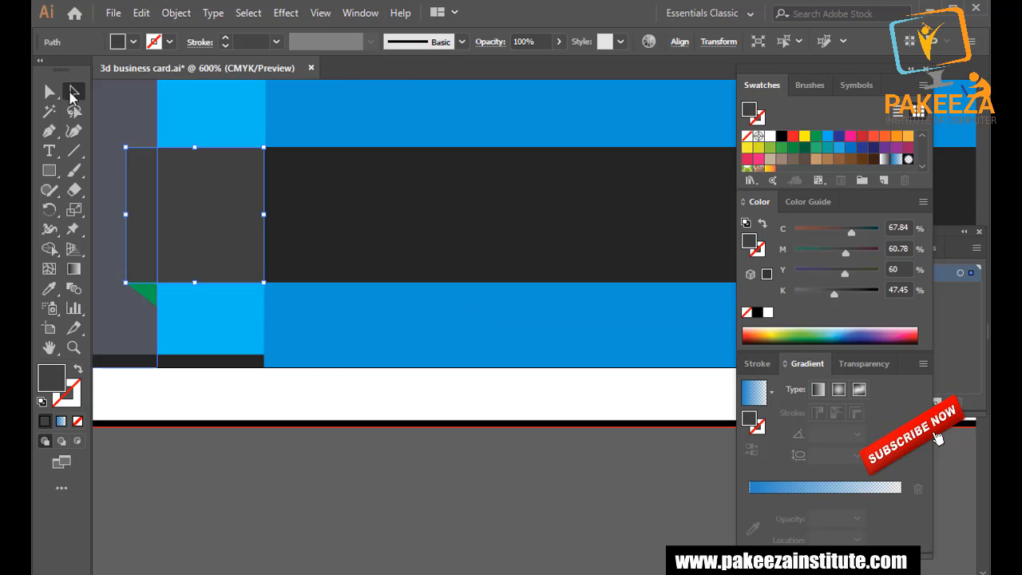
pyautogui.click(49, 91)
pyautogui.click(128, 150)
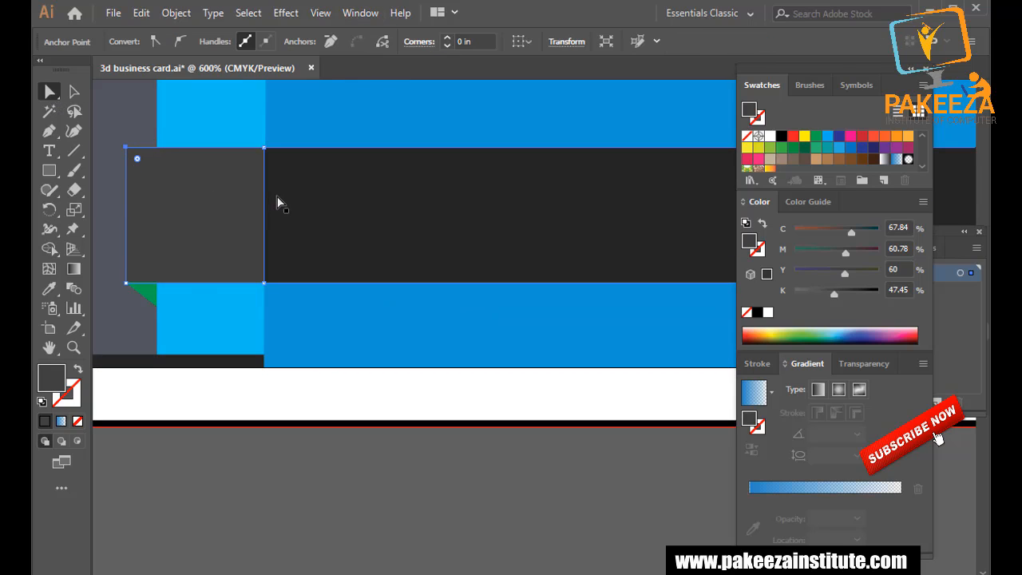
pyautogui.press('Down')
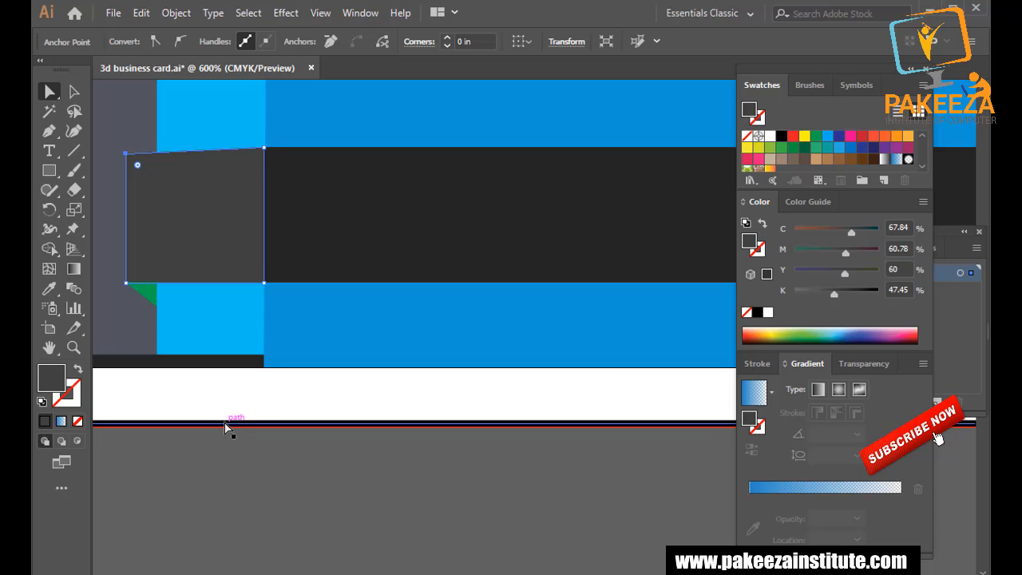
pyautogui.press('Down')
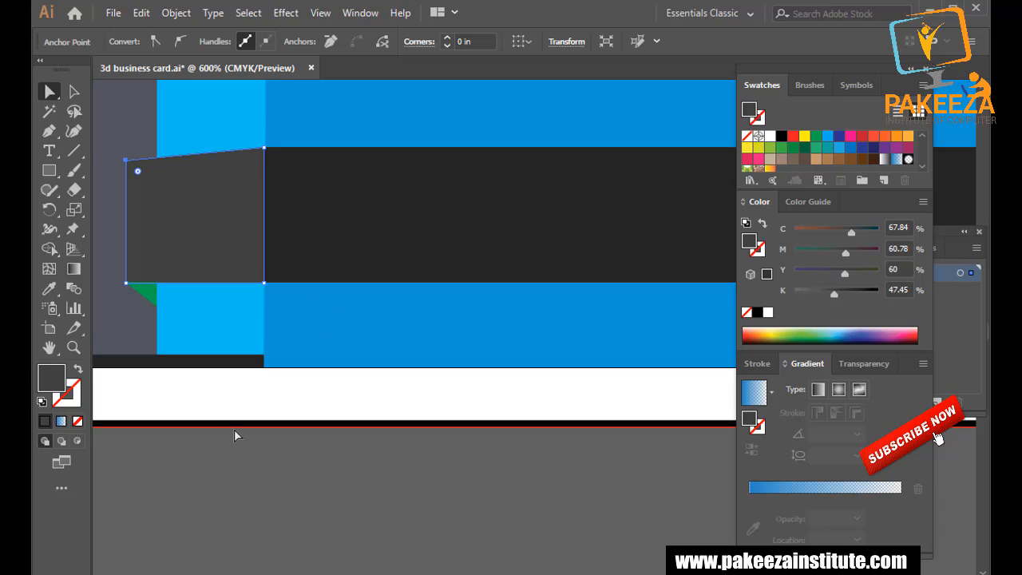
pyautogui.scroll(-1, 234, 431)
pyautogui.click(74, 92)
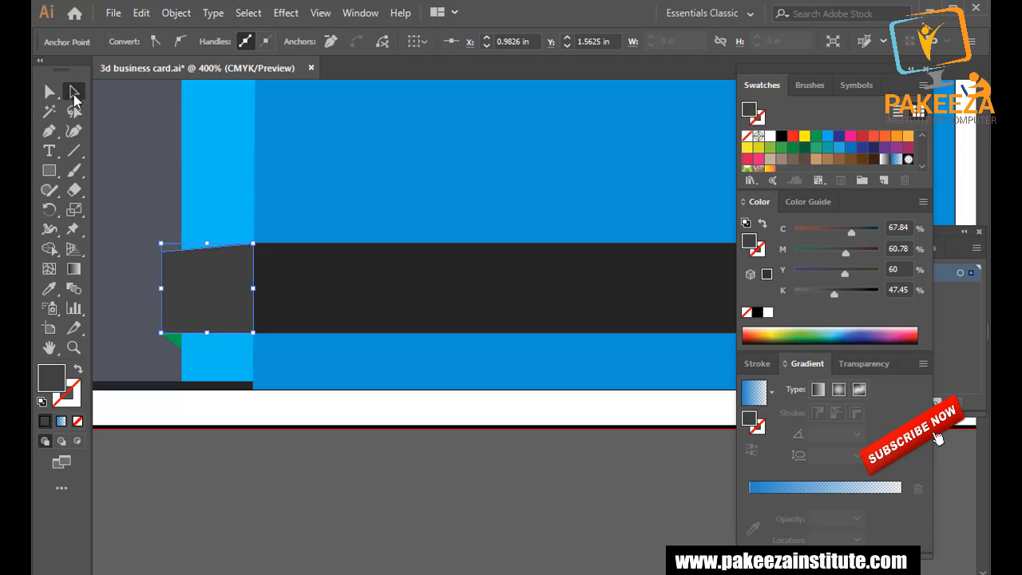
pyautogui.click(267, 474)
pyautogui.scroll(-2, 280, 450)
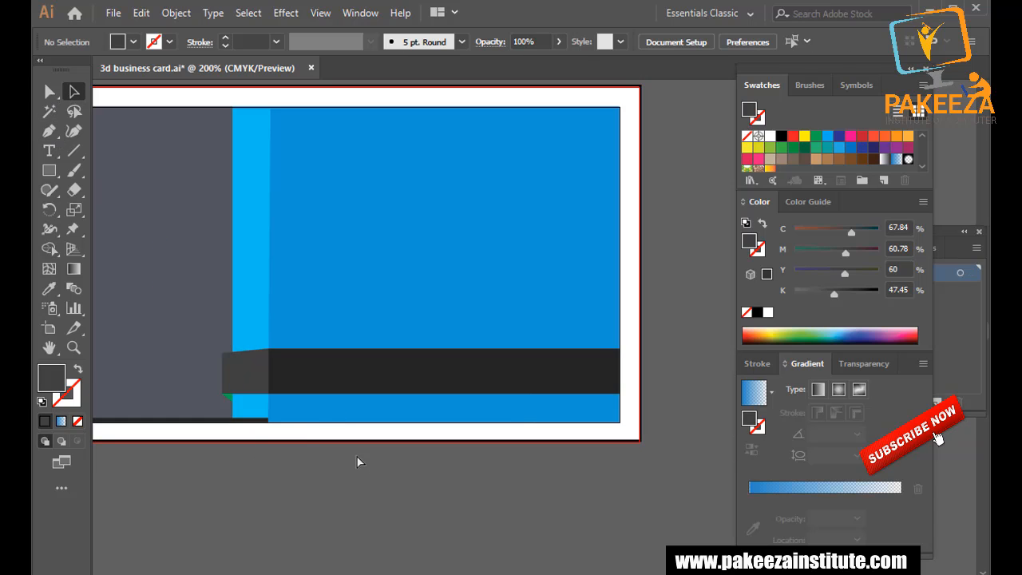
# Recolour the green fold triangle with the dark bar's grey via the Eyedropper, and save.
pyautogui.hotkey('ctrl', 's')
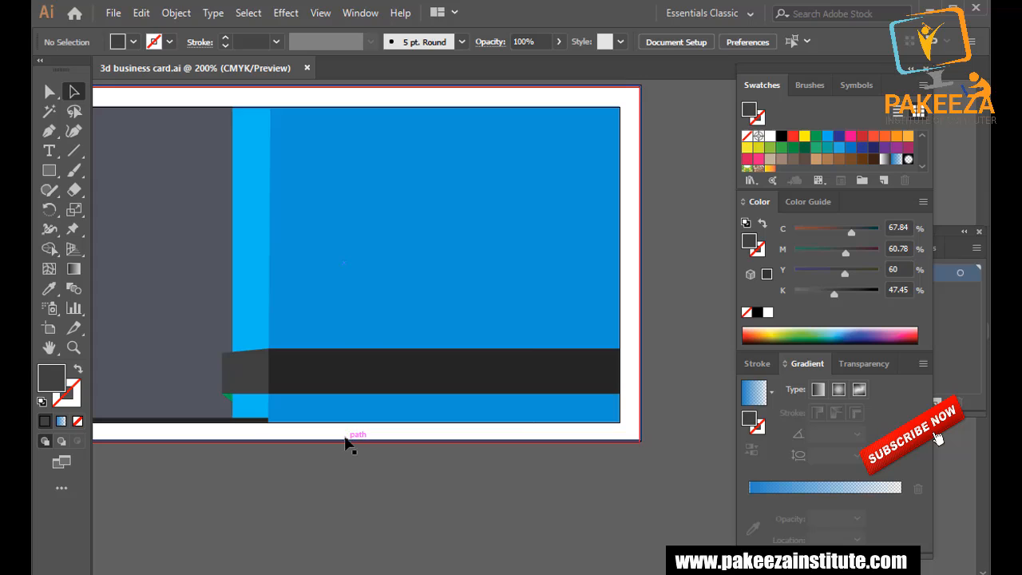
pyautogui.click(379, 377)
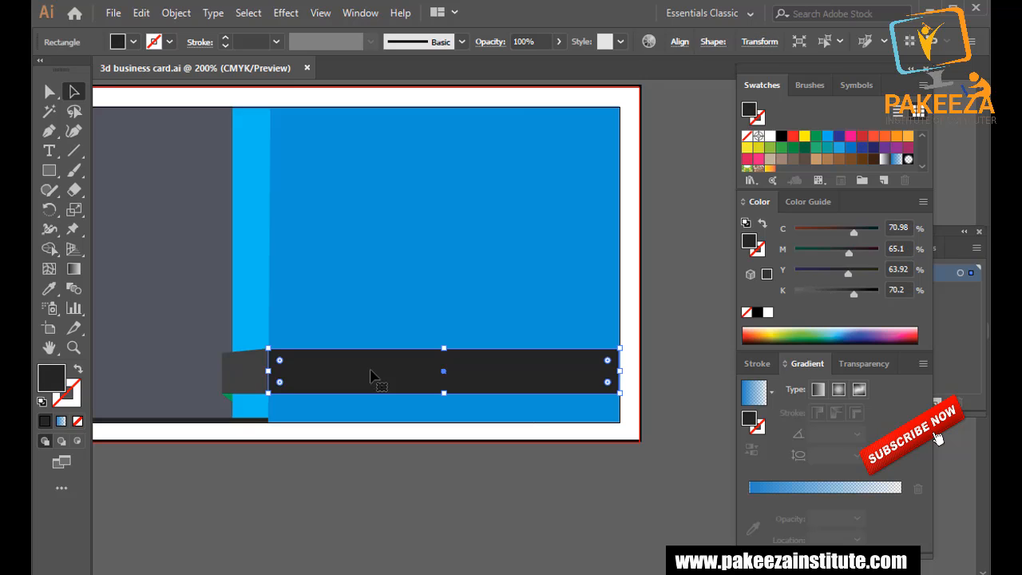
pyautogui.scroll(1, 252, 463)
pyautogui.scroll(1, 253, 462)
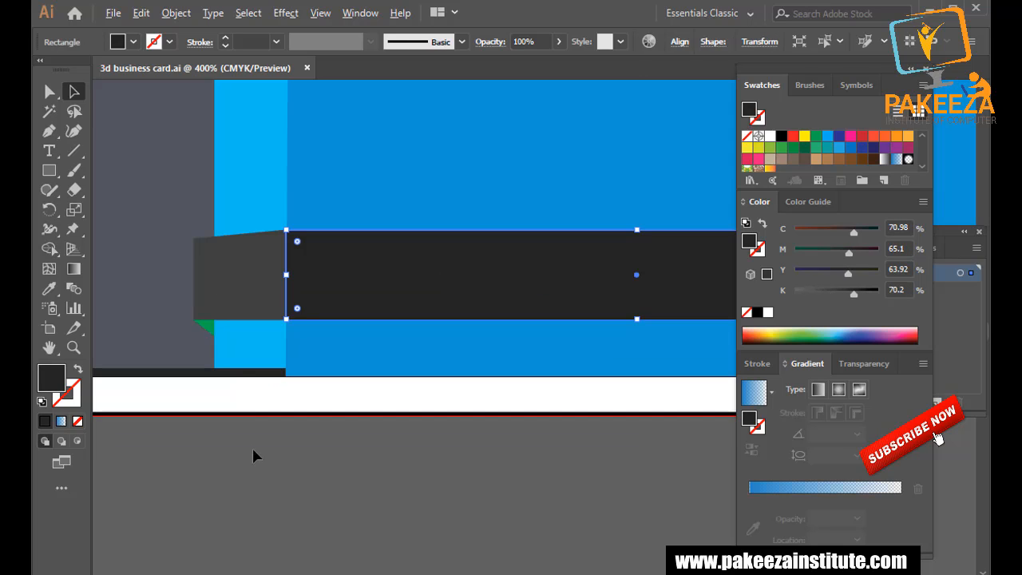
pyautogui.click(203, 329)
pyautogui.click(49, 288)
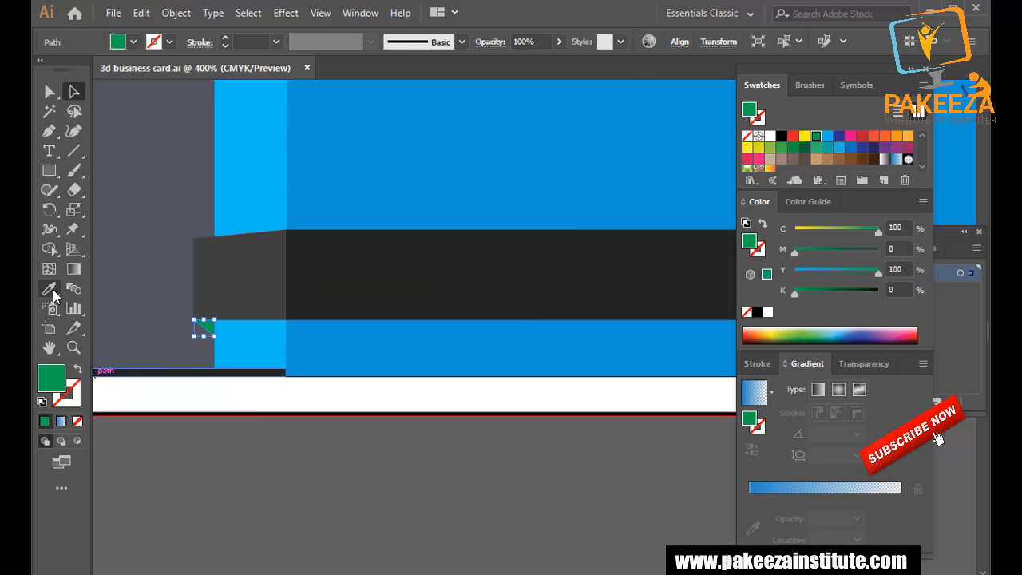
pyautogui.click(337, 276)
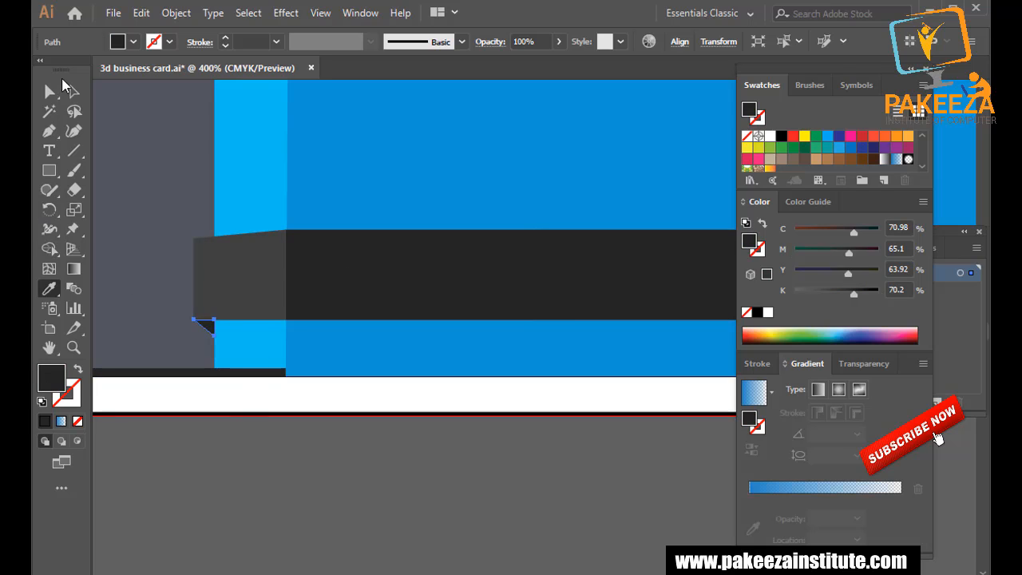
pyautogui.click(74, 91)
pyautogui.click(231, 503)
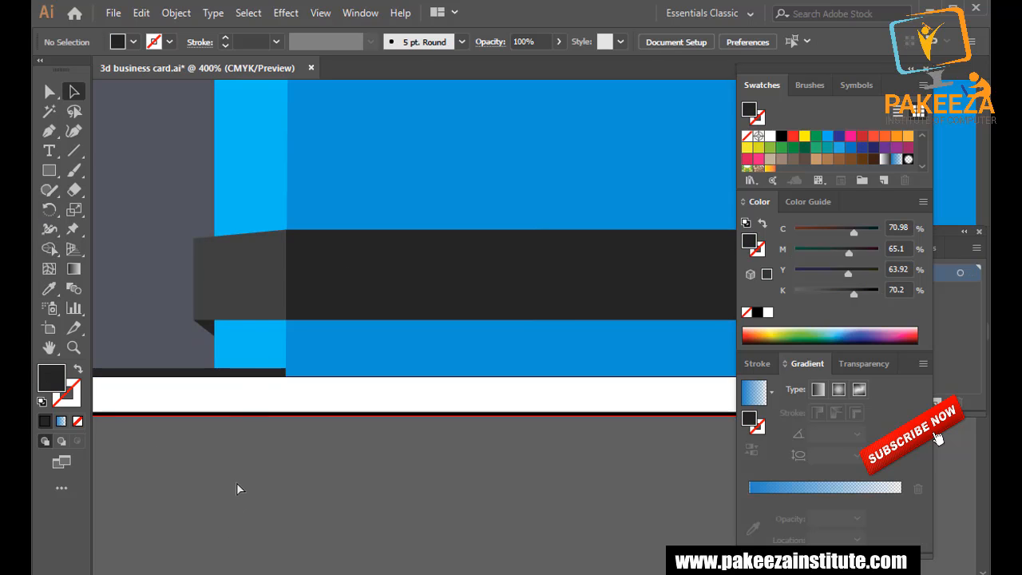
pyautogui.hotkey('ctrl', 's')
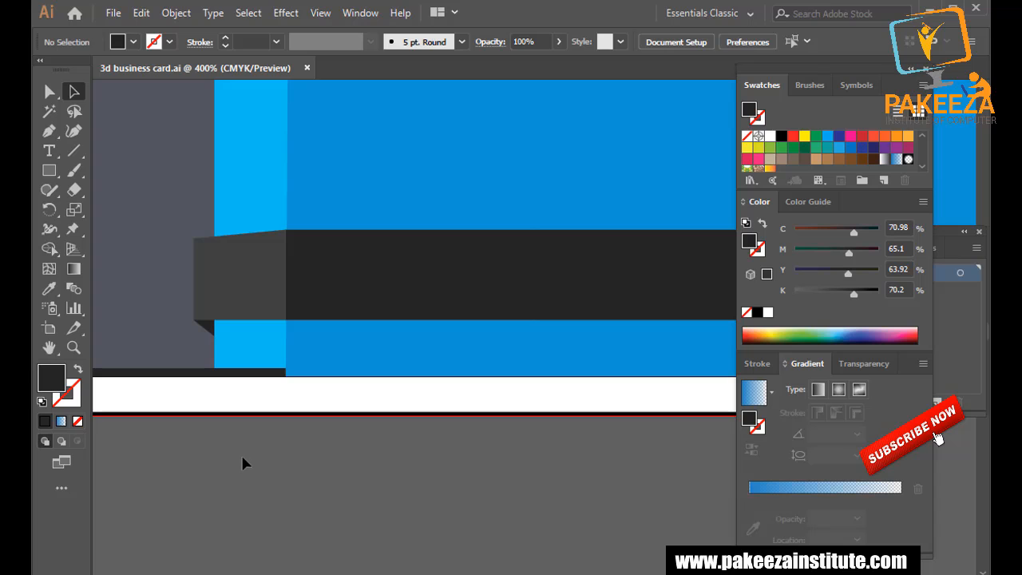
# Group the ribbon bar, end flap and fold triangle together with Ctrl+G.
pyautogui.click(361, 292)
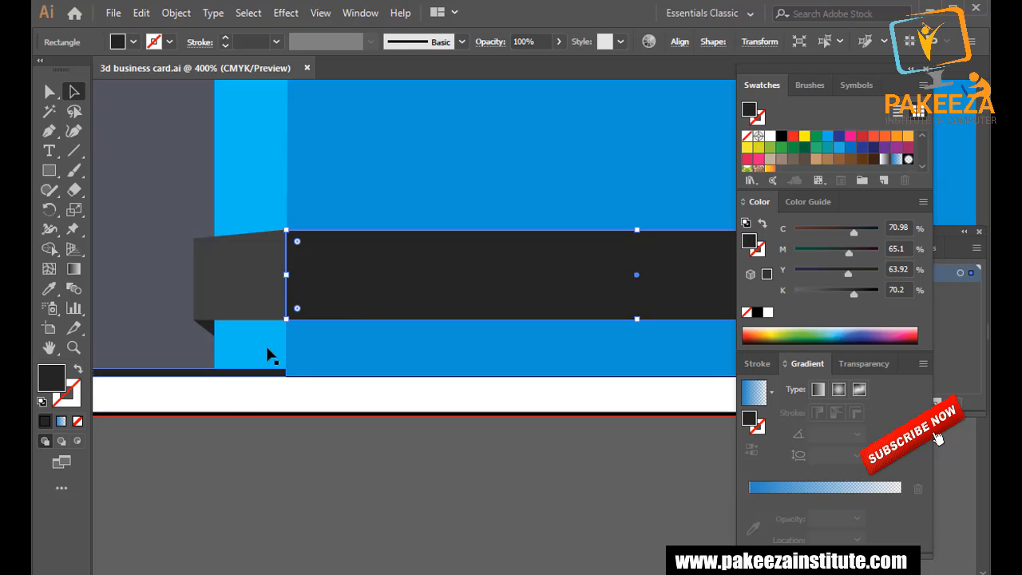
pyautogui.keyDown('shift'); pyautogui.click(246, 280); pyautogui.keyUp('shift')
pyautogui.keyDown('shift'); pyautogui.click(207, 327); pyautogui.keyUp('shift')
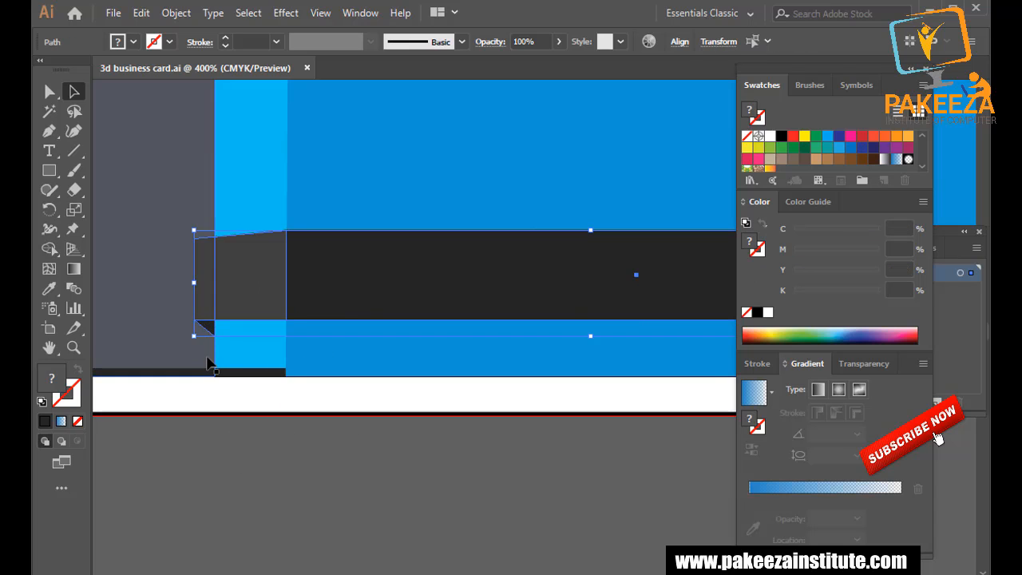
pyautogui.hotkey('ctrl', 'g')
# Duplicate the ribbon group above the original, then move the copy slightly down.
pyautogui.scroll(-2, 244, 352)
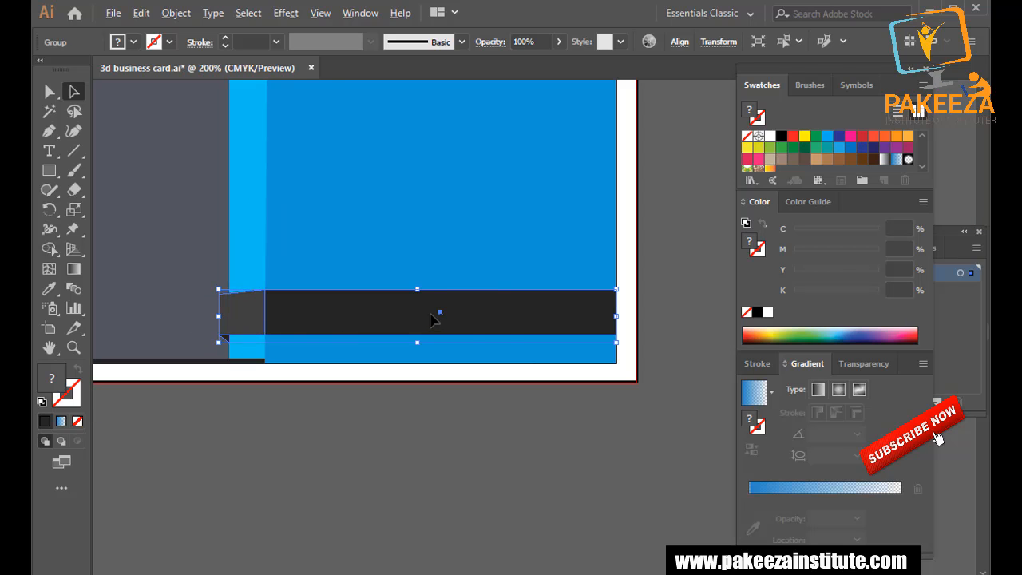
pyautogui.hotkey('ctrl', 'shift', 'a')
pyautogui.moveTo(436, 313); pyautogui.dragTo(436, 220)
pyautogui.click(455, 395)
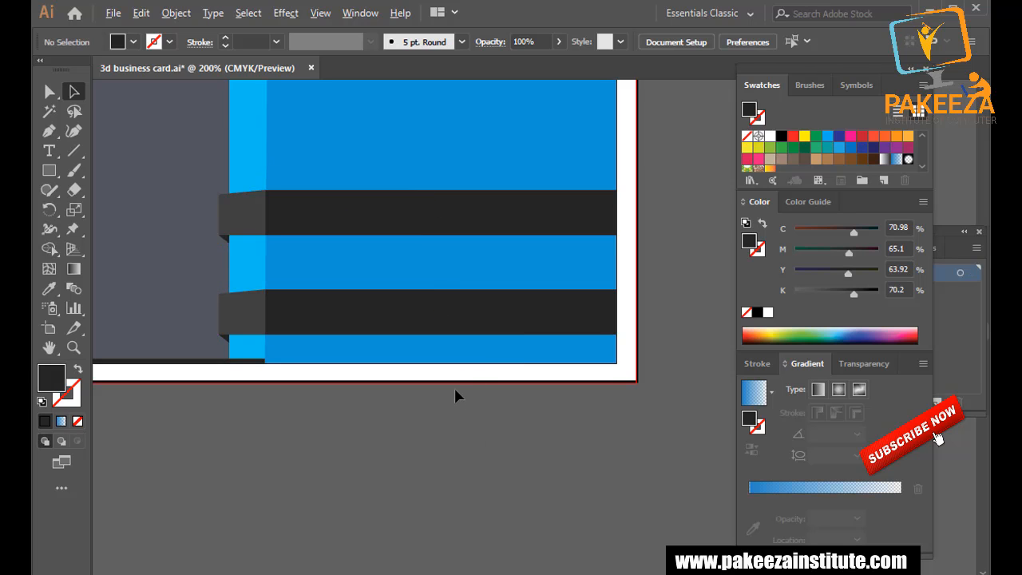
pyautogui.scroll(-1, 455, 387)
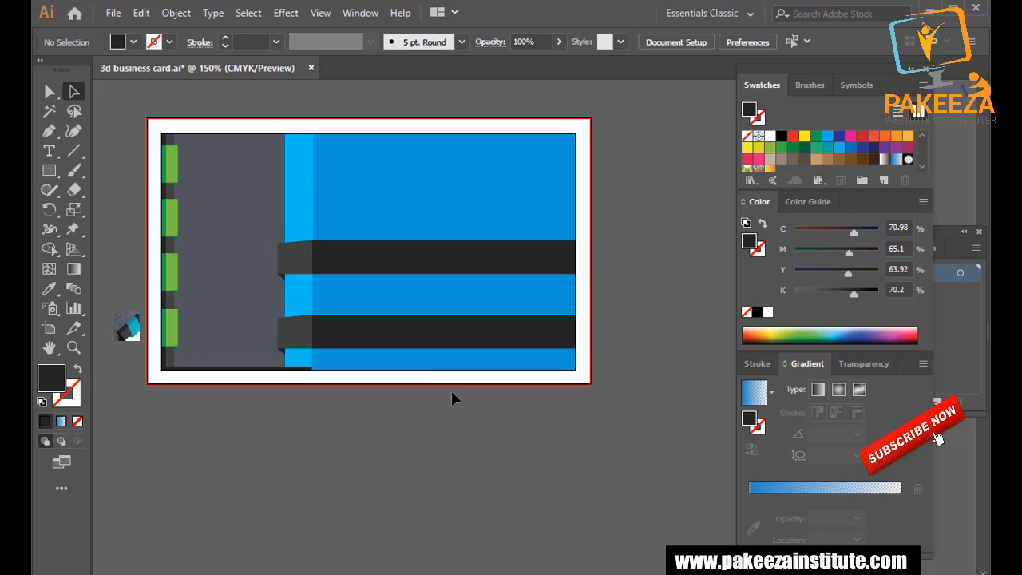
pyautogui.click(422, 265)
pyautogui.moveTo(428, 262); pyautogui.dragTo(427, 272)
# Nudge the two ribbon bars with the arrow keys to adjust their spacing.
pyautogui.click(414, 334)
pyautogui.press('Up')
pyautogui.press('Up')
pyautogui.press('Up')
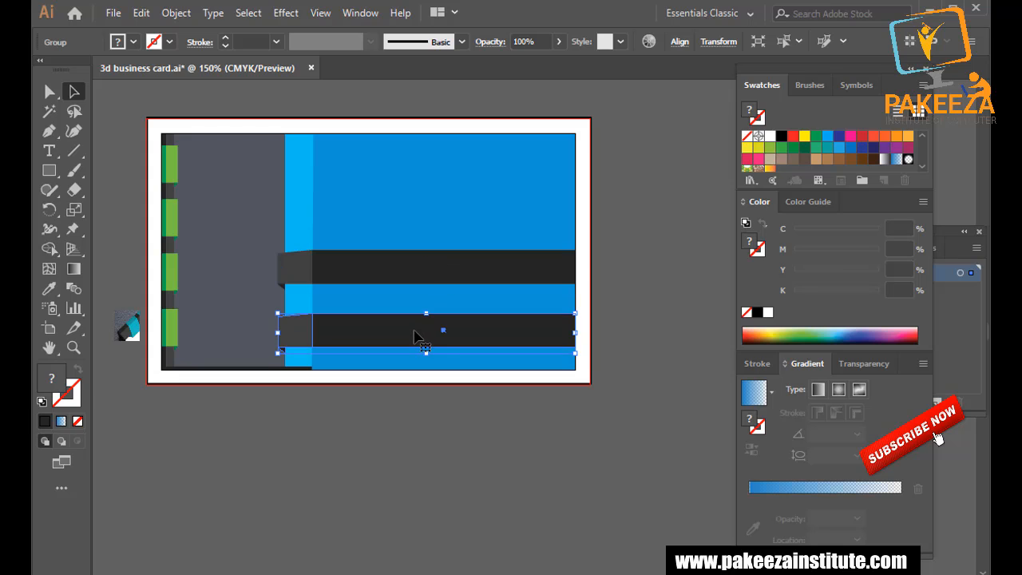
pyautogui.press('Down')
pyautogui.click(438, 270)
pyautogui.press('Down')
pyautogui.press('Down')
pyautogui.press('Down')
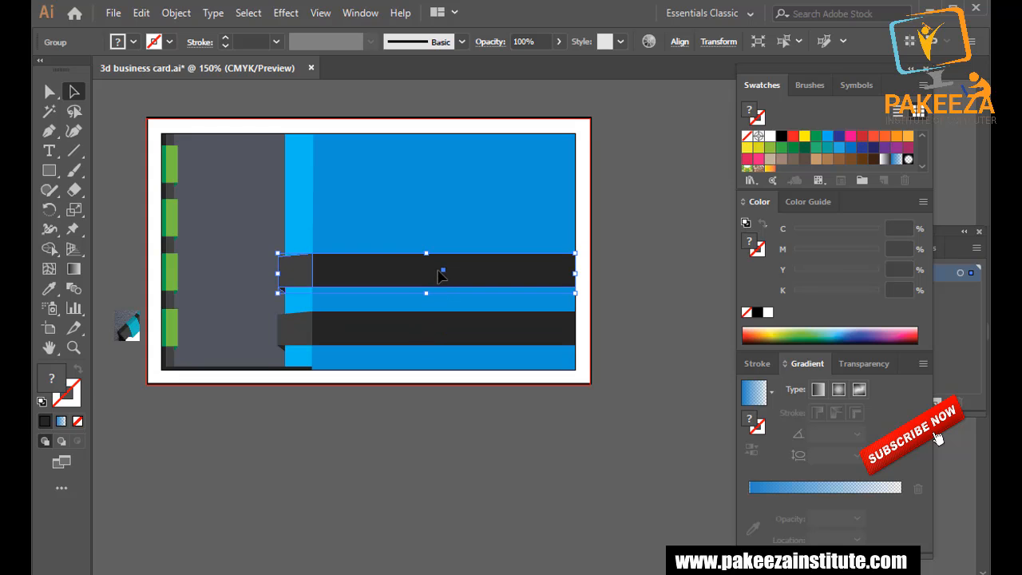
pyautogui.click(647, 263)
# Copy both ribbon bars up toward the top of the panel, making four.
pyautogui.click(541, 331)
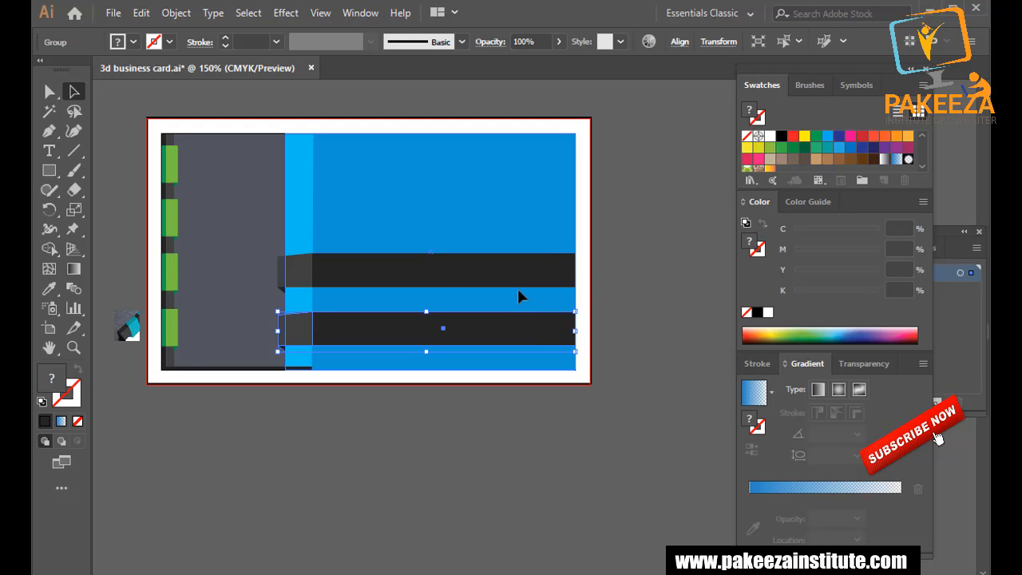
pyautogui.keyDown('shift'); pyautogui.click(493, 276); pyautogui.keyUp('shift')
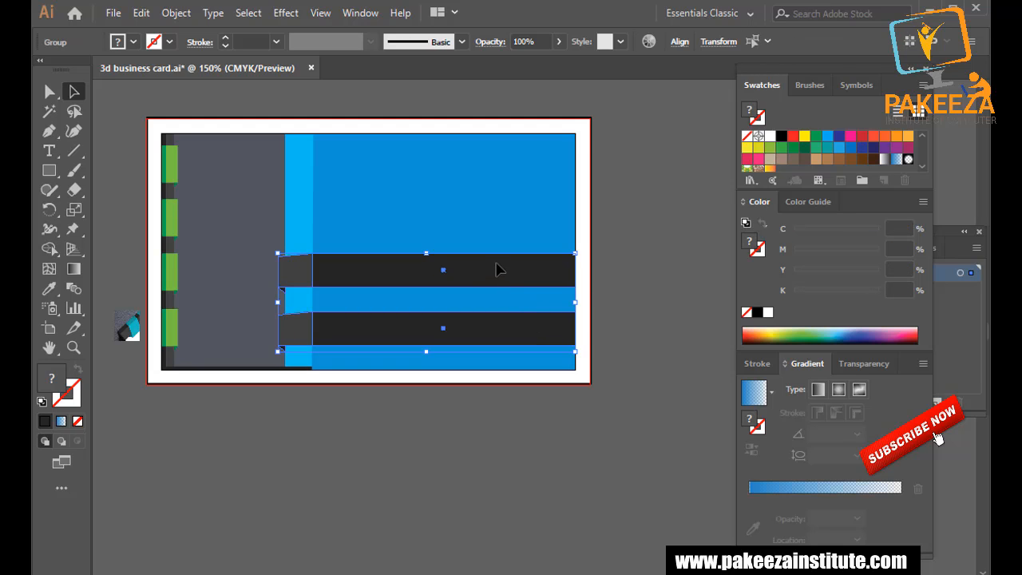
pyautogui.keyDown('shift'); pyautogui.click(444, 274); pyautogui.keyUp('shift')
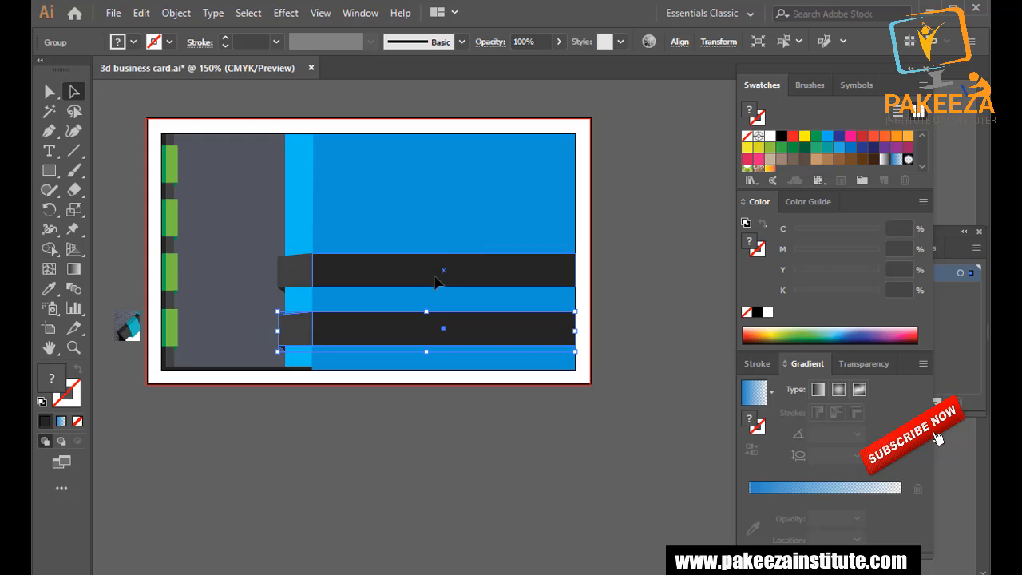
pyautogui.moveTo(436, 280); pyautogui.dragTo(444, 167)
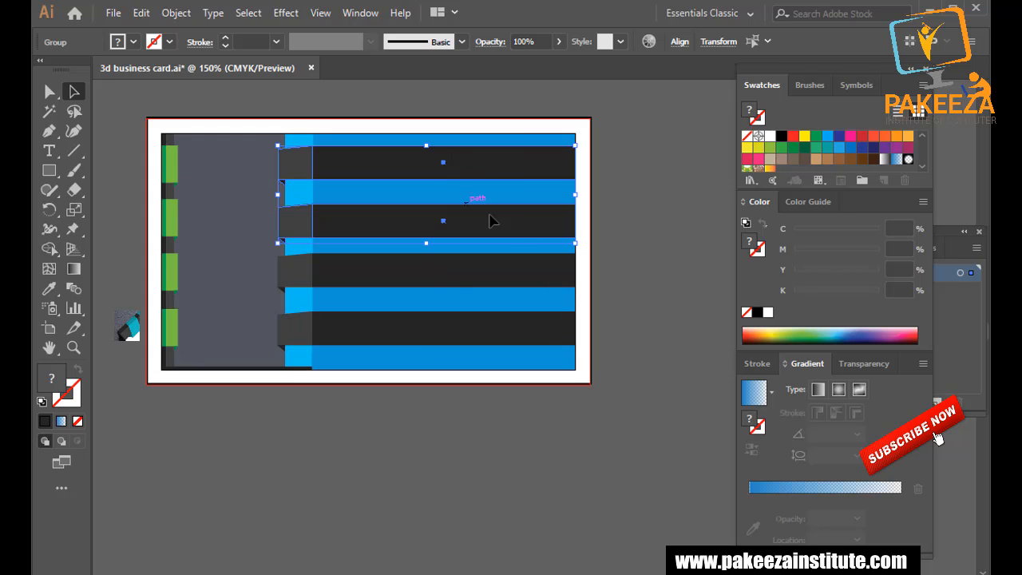
pyautogui.click(656, 225)
# Nudge the two upper ribbons up so all four are evenly spaced, and save.
pyautogui.click(448, 229)
pyautogui.press('Up')
pyautogui.press('Up')
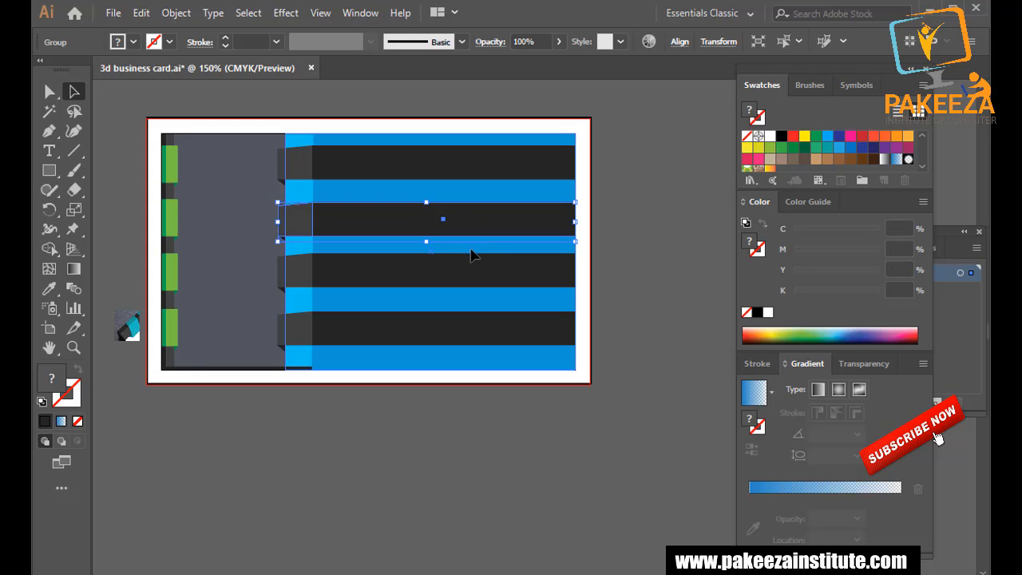
pyautogui.click(635, 260)
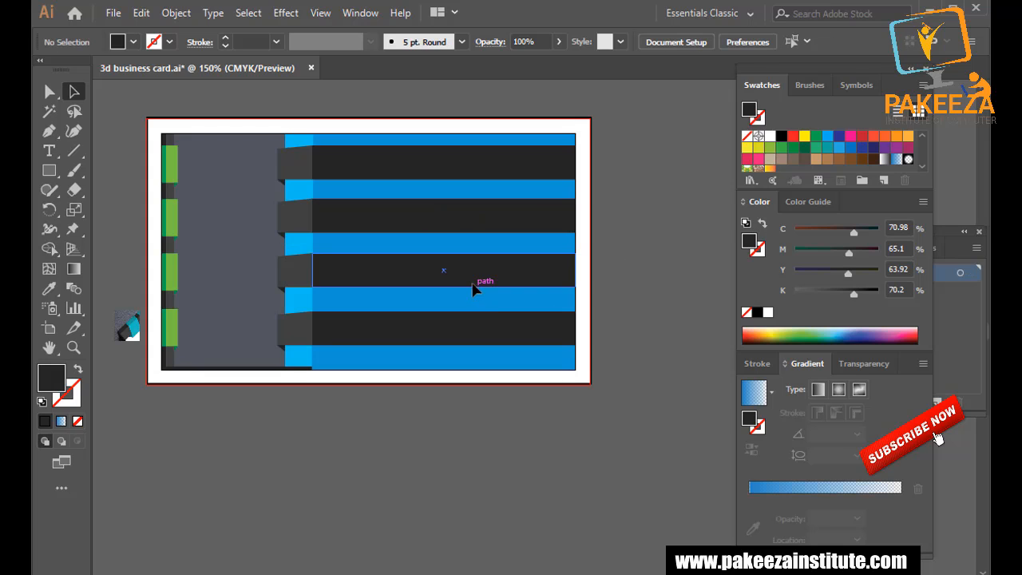
pyautogui.click(472, 284)
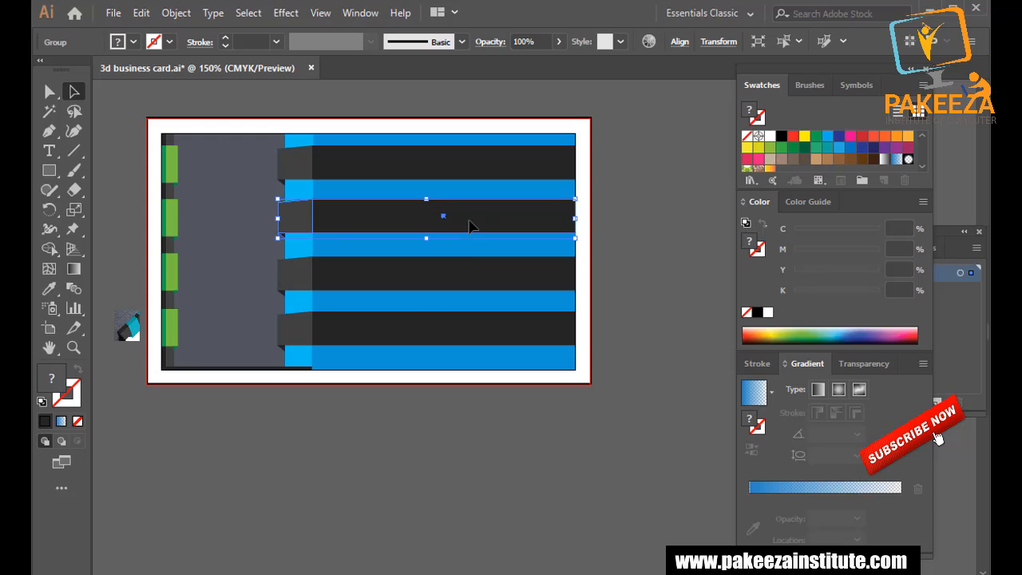
pyautogui.press('Up')
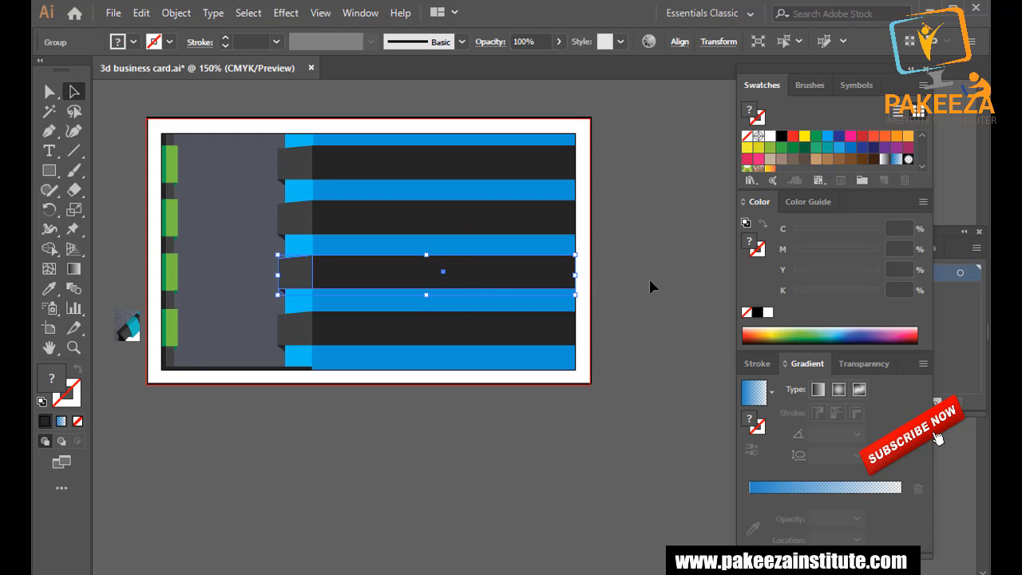
pyautogui.click(654, 285)
pyautogui.hotkey('ctrl', 's')
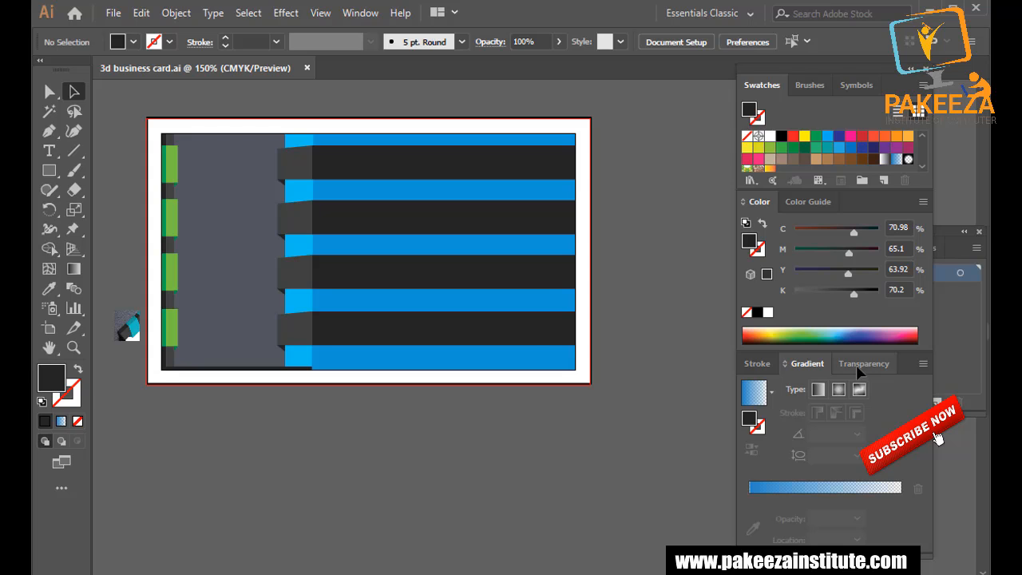
# Select the bottom three ribbon bars together.
pyautogui.click(510, 342)
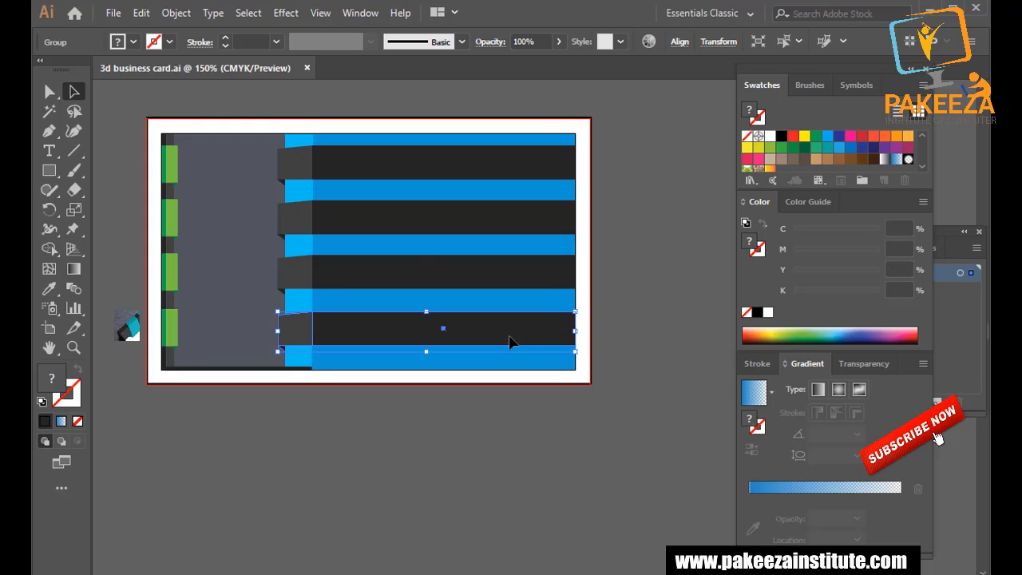
pyautogui.keyDown('shift'); pyautogui.click(480, 282); pyautogui.keyUp('shift')
pyautogui.keyDown('shift'); pyautogui.click(463, 218); pyautogui.keyUp('shift')
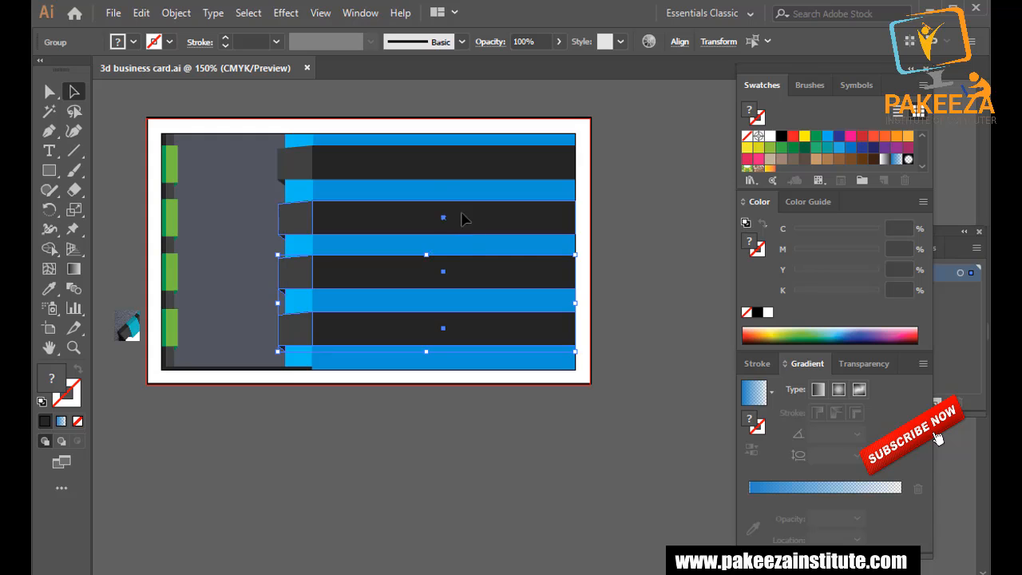
# Try narrowing the ribbons and blue panel from the left, then undo and deselect.
pyautogui.keyDown('shift'); pyautogui.click(426, 163); pyautogui.keyUp('shift')
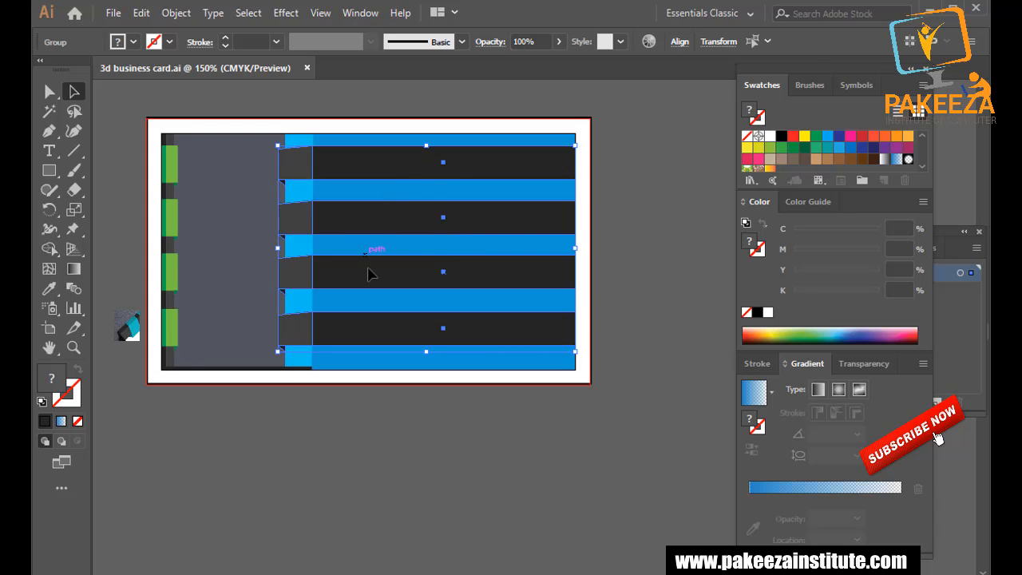
pyautogui.keyDown('shift'); pyautogui.click(364, 362); pyautogui.keyUp('shift')
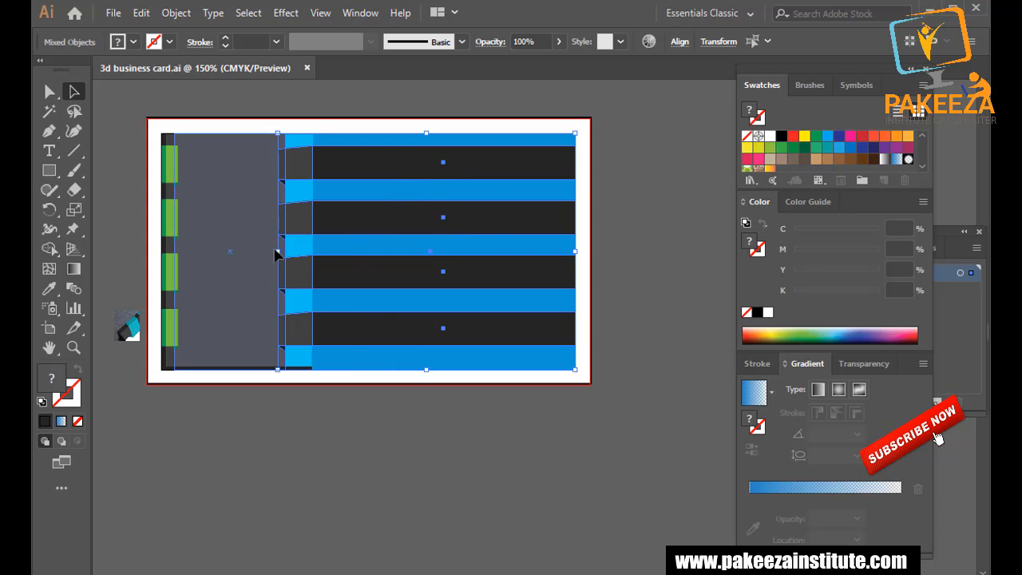
pyautogui.moveTo(278, 252); pyautogui.dragTo(328, 254)
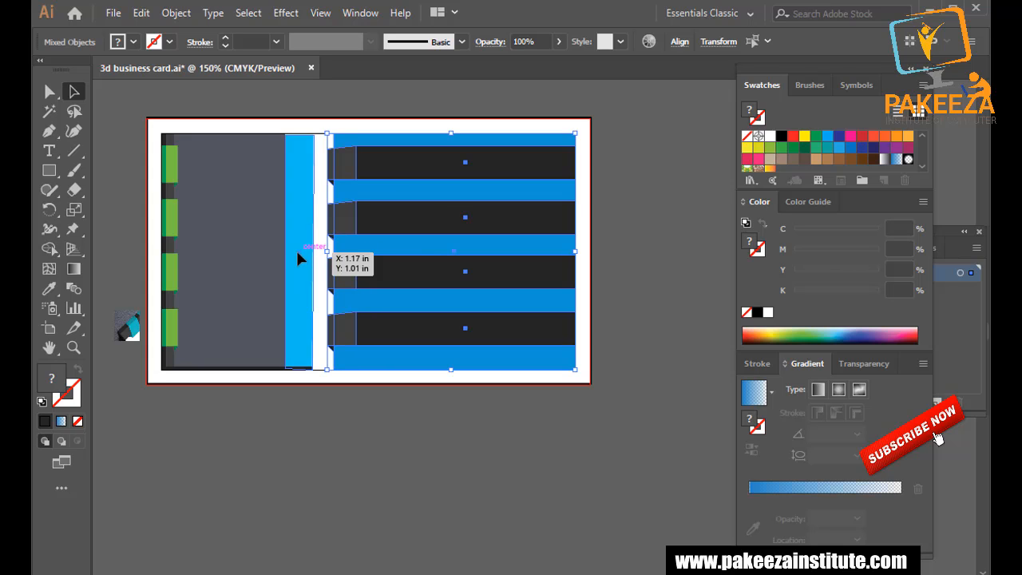
pyautogui.click(298, 248)
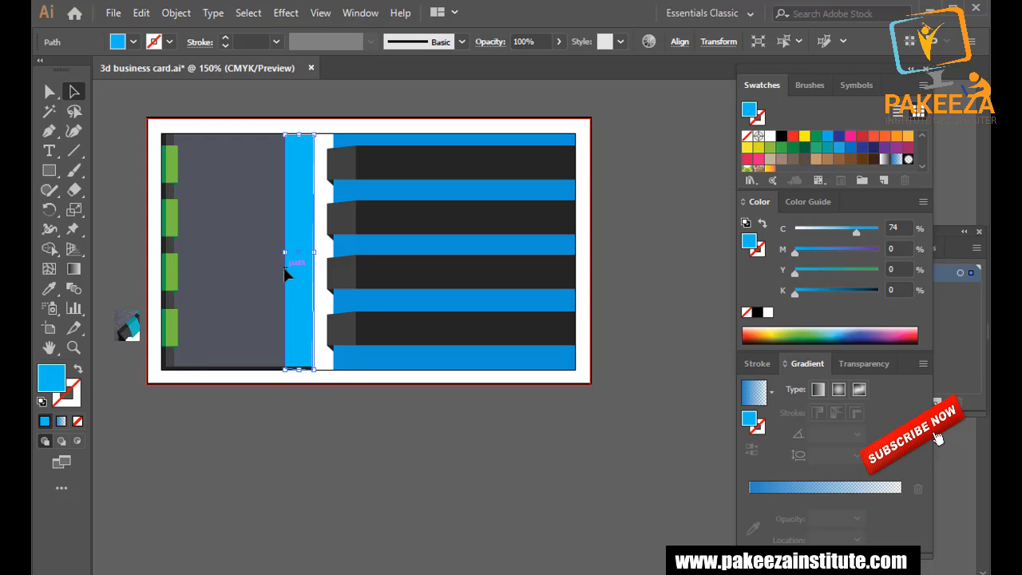
pyautogui.hotkey('ctrl', 'z')
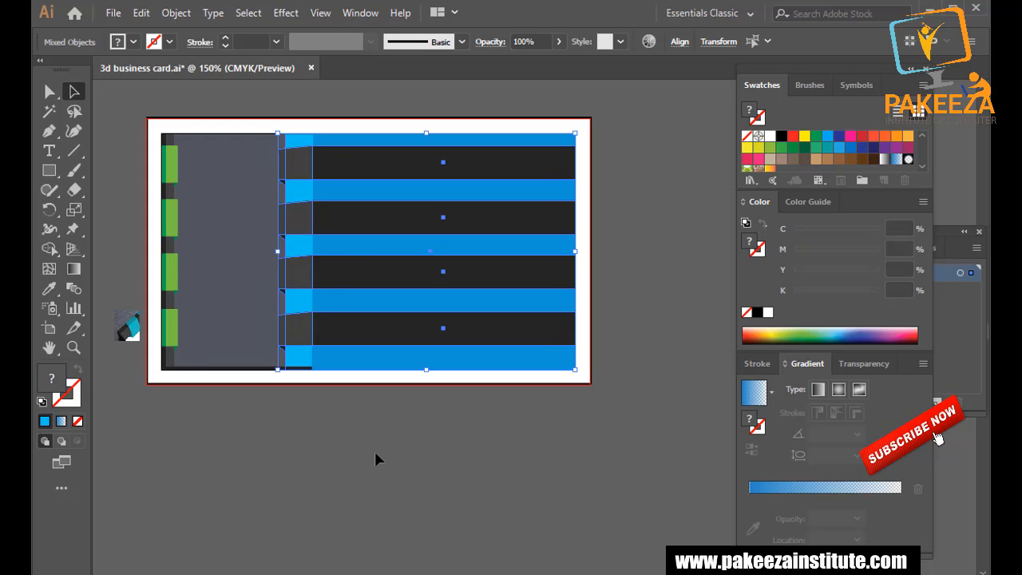
pyautogui.click(374, 457)
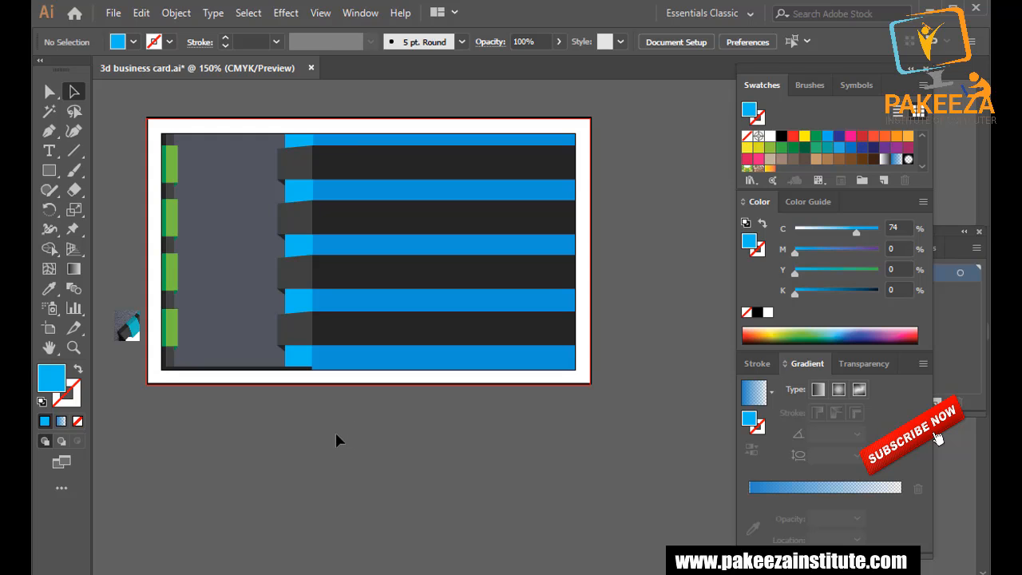
# Select the blue panel and all dark stripes, and drag their left edge right to open a white gap.
pyautogui.click(373, 356)
pyautogui.click(338, 371)
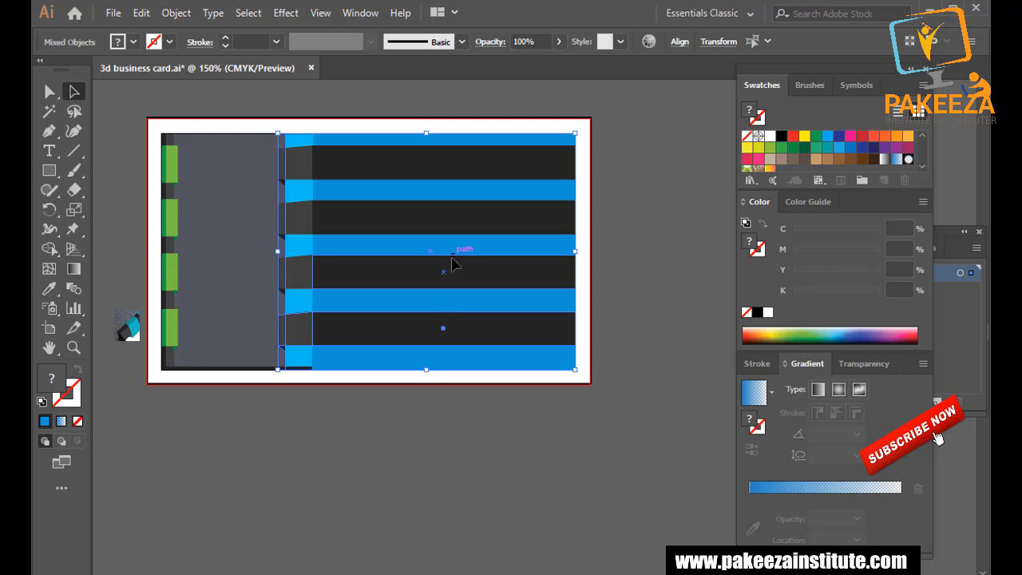
pyautogui.keyDown('shift'); pyautogui.click(452, 264); pyautogui.keyUp('shift')
pyautogui.keyDown('shift'); pyautogui.click(463, 221); pyautogui.keyUp('shift')
pyautogui.keyDown('shift'); pyautogui.click(466, 178); pyautogui.keyUp('shift')
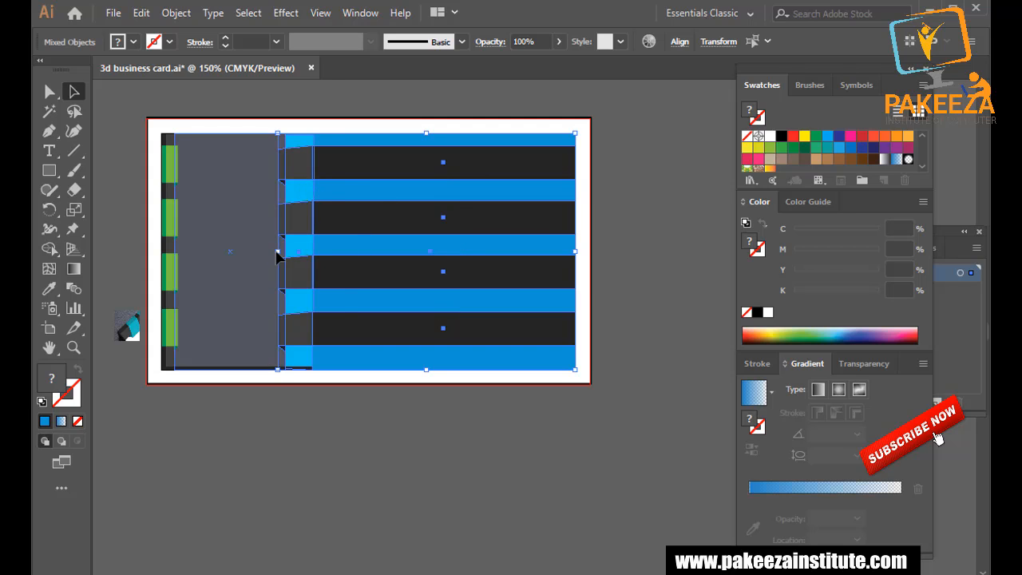
pyautogui.moveTo(277, 254); pyautogui.dragTo(323, 250)
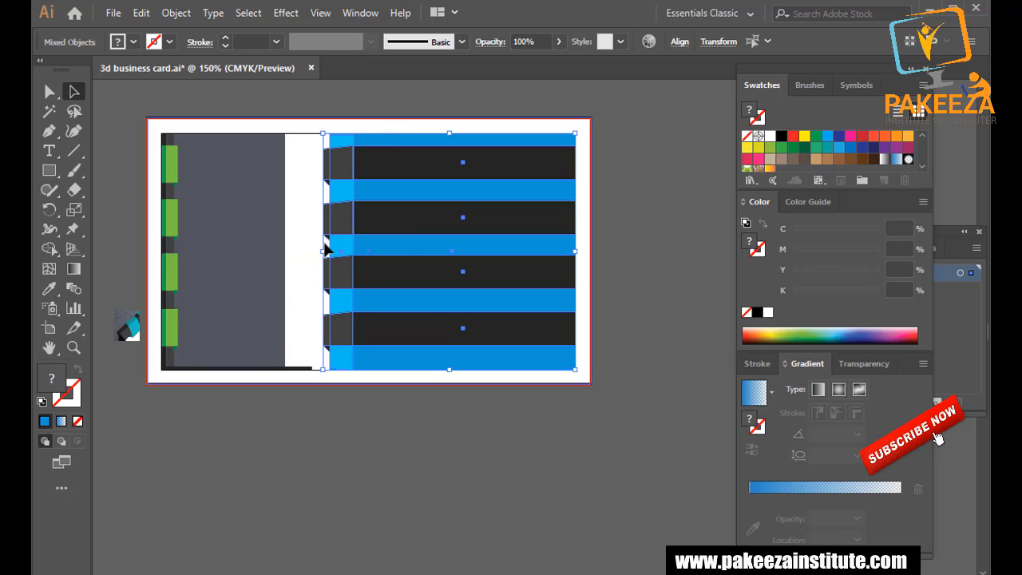
pyautogui.click(628, 257)
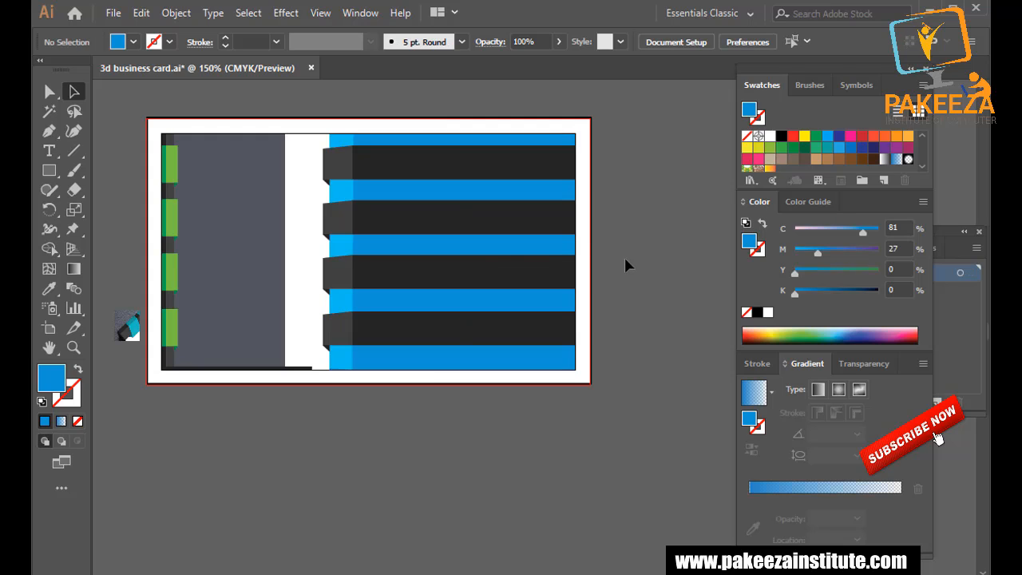
# Stretch the thin bottom bar's right end across the white gap to the blue panels, then save.
pyautogui.scroll(1, 354, 292)
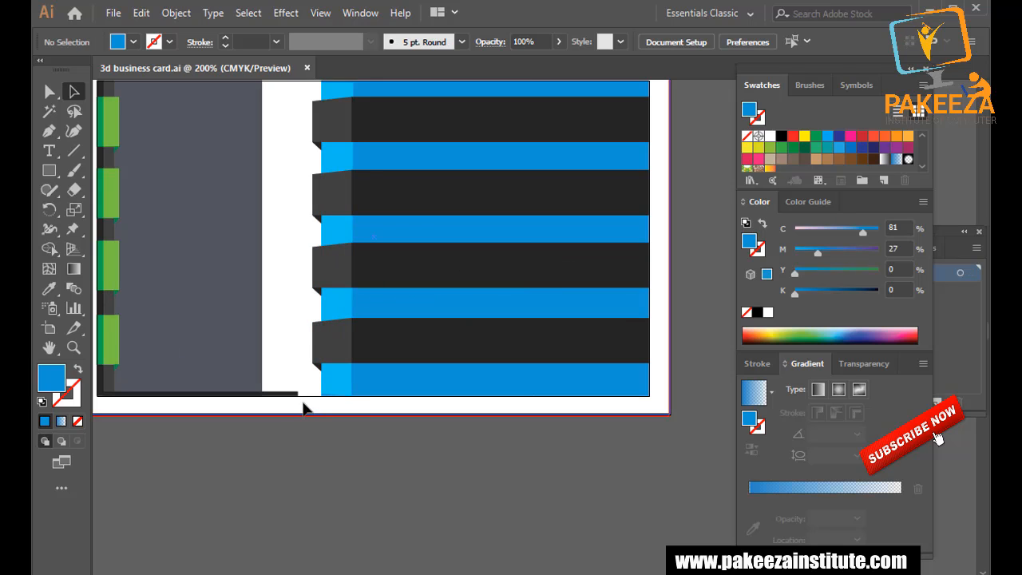
pyautogui.click(296, 392)
pyautogui.scroll(4, 308, 395)
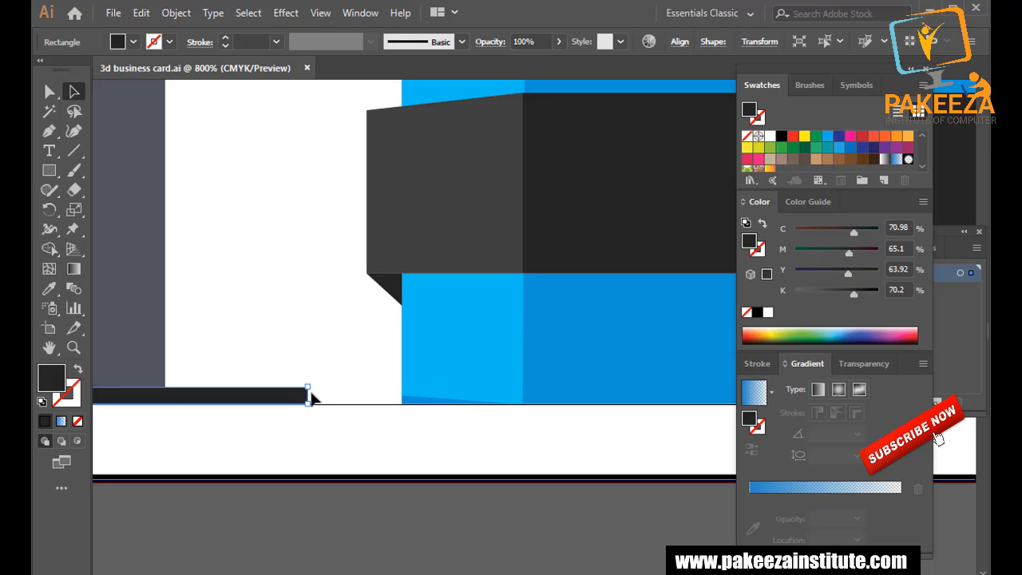
pyautogui.scroll(2, 310, 398)
pyautogui.moveTo(310, 397); pyautogui.dragTo(495, 416)
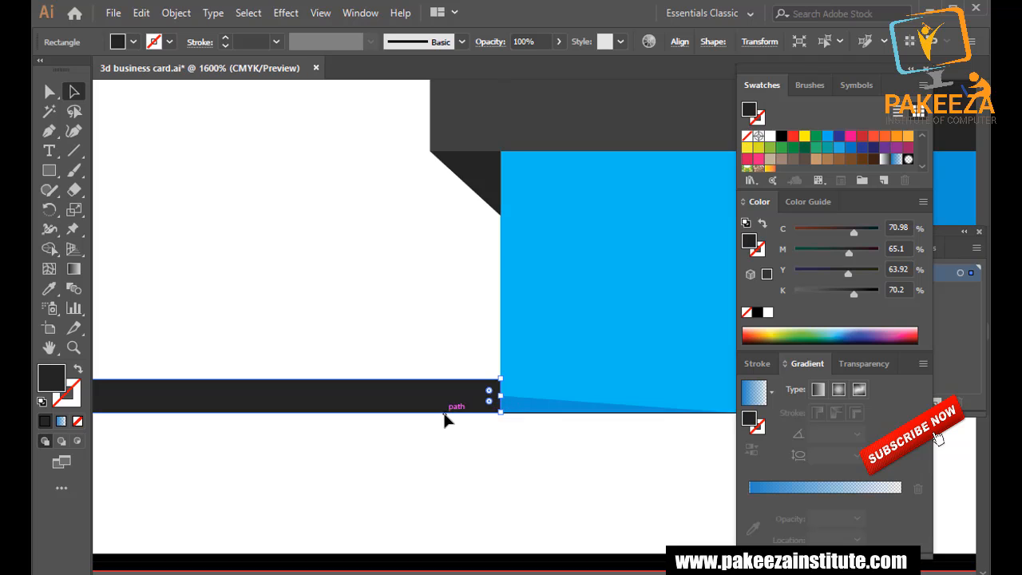
pyautogui.scroll(-4, 444, 421)
pyautogui.scroll(4, 431, 416)
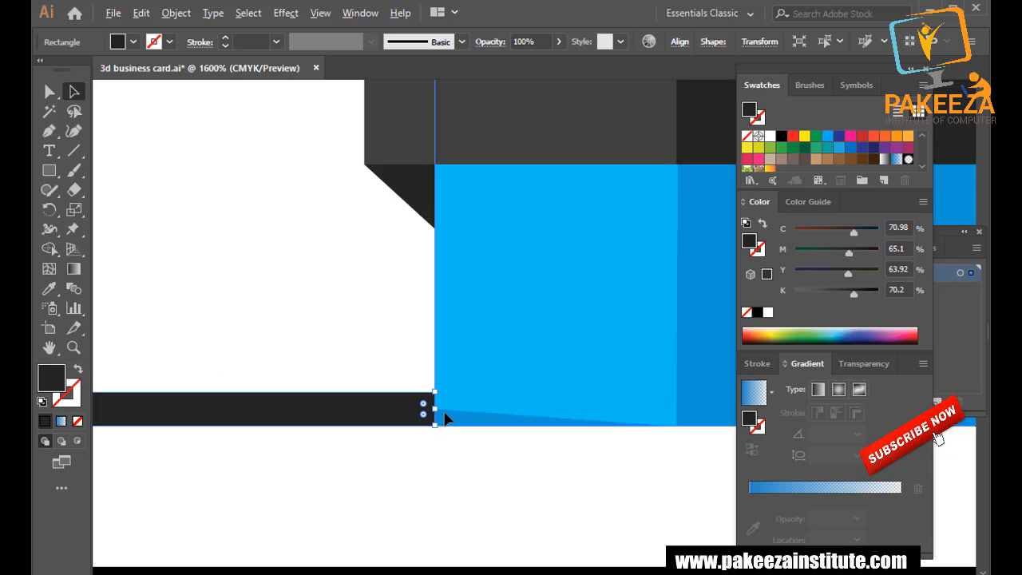
pyautogui.moveTo(434, 409); pyautogui.dragTo(676, 331)
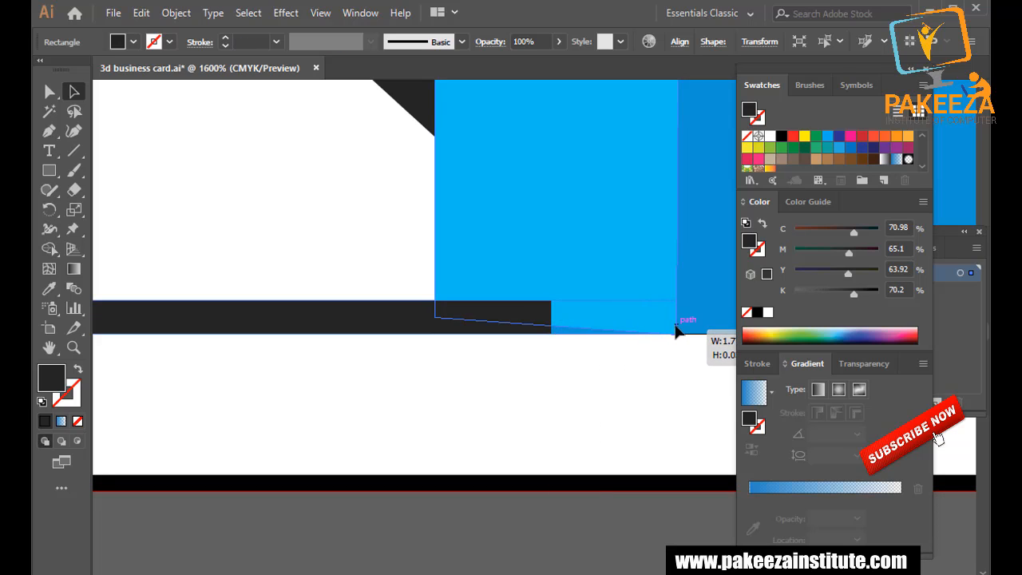
pyautogui.scroll(-5, 517, 357)
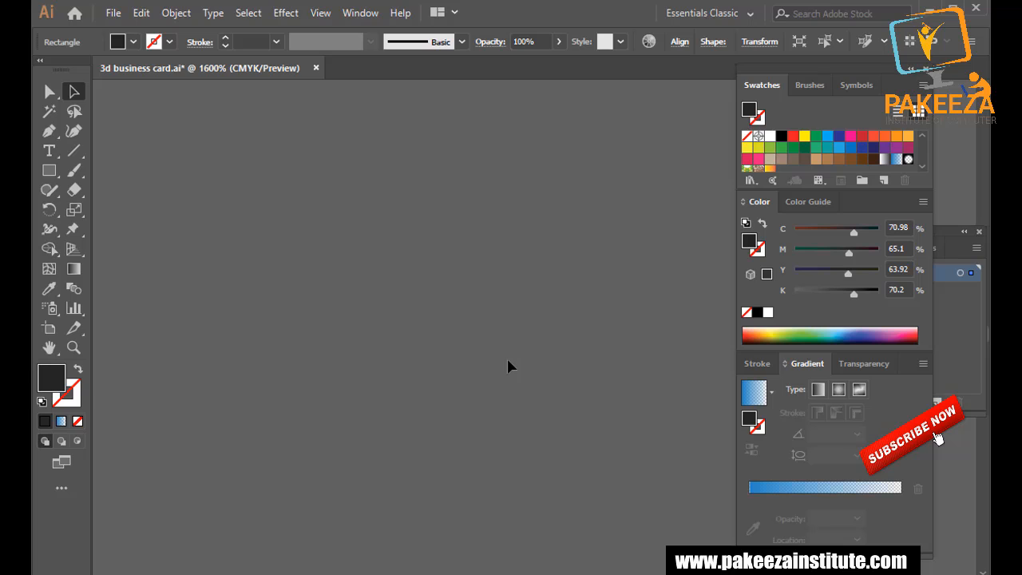
pyautogui.hotkey('ctrl', '1')
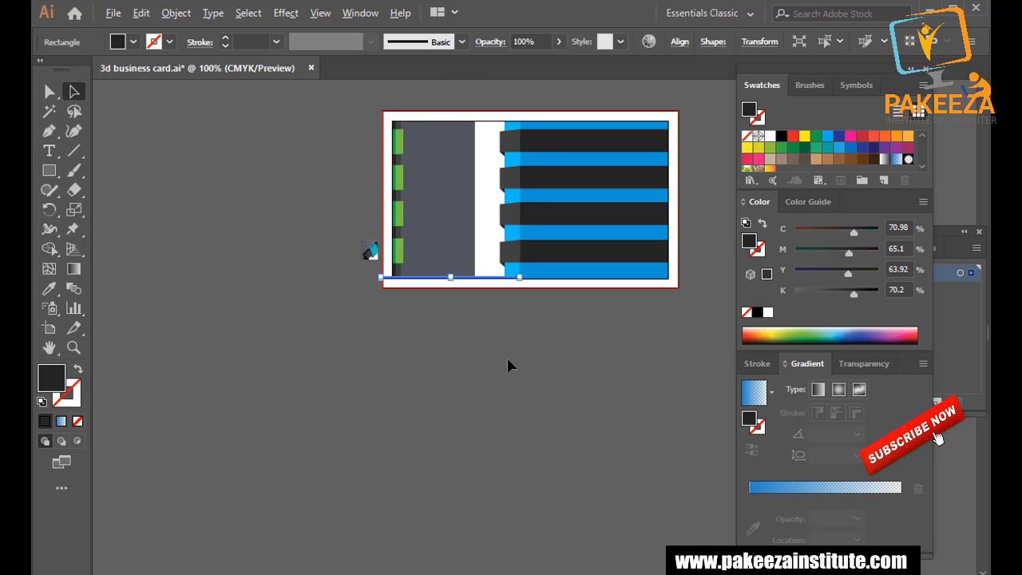
pyautogui.hotkey('ctrl', 's')
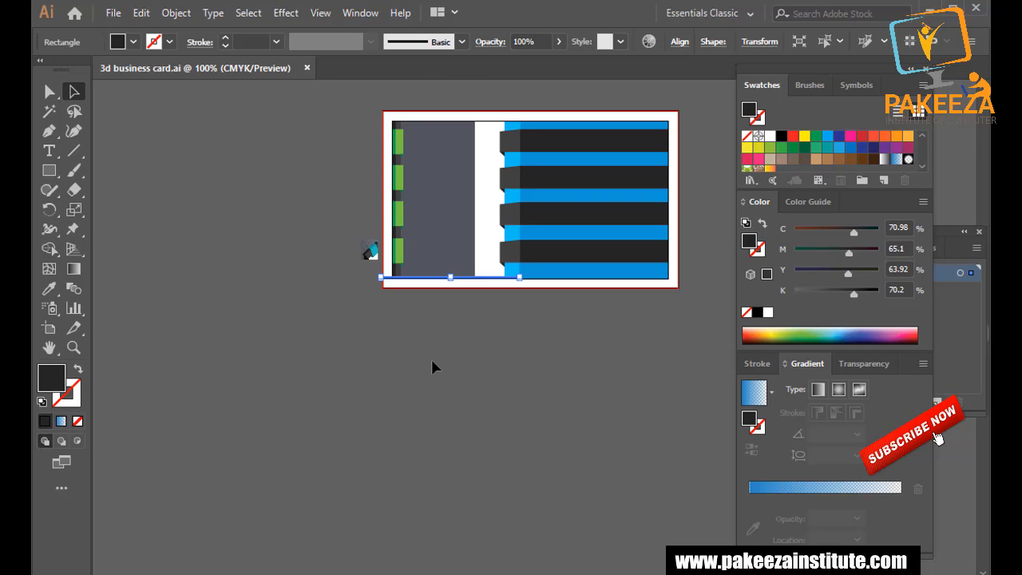
# Drag the bottom bar's left end to the card's left edge, making a 1.61 in strip.
pyautogui.scroll(4, 422, 343)
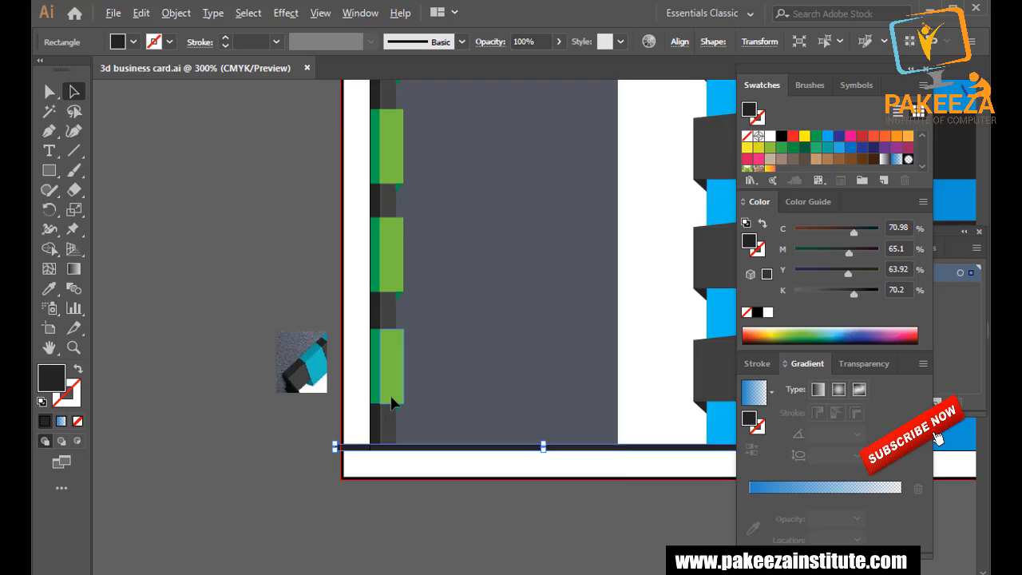
pyautogui.scroll(2, 312, 472)
pyautogui.scroll(2, 278, 512)
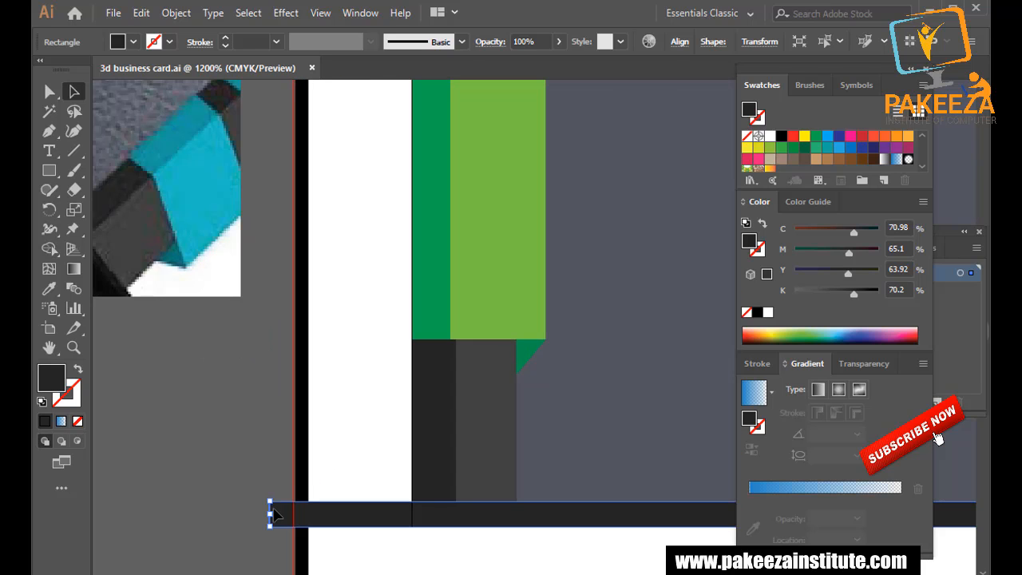
pyautogui.moveTo(271, 518); pyautogui.dragTo(413, 516)
pyautogui.click(217, 480)
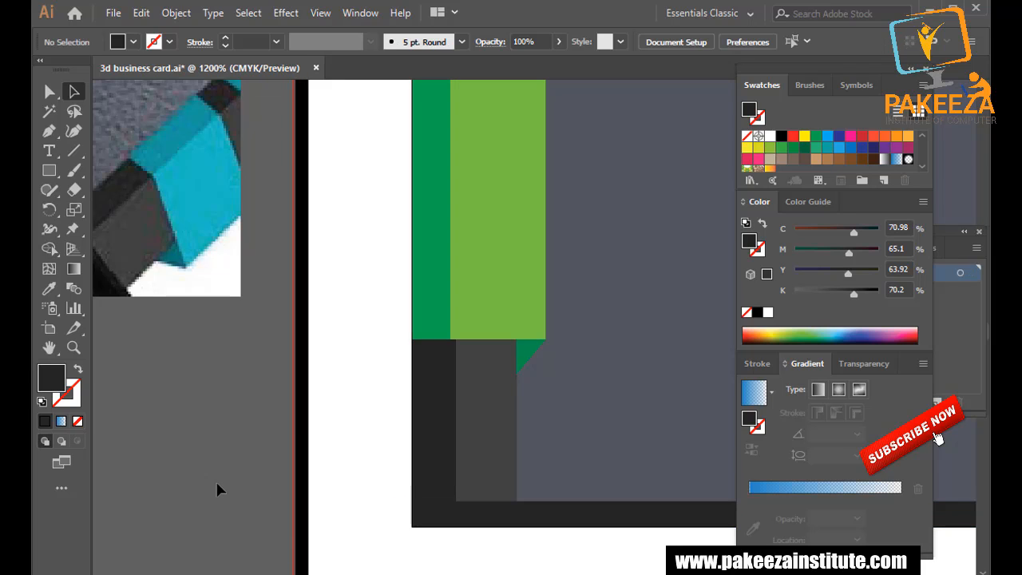
pyautogui.hotkey('ctrl', '-')
pyautogui.hotkey('ctrl', '-')
pyautogui.hotkey('ctrl', '-')
pyautogui.hotkey('ctrl', '-')
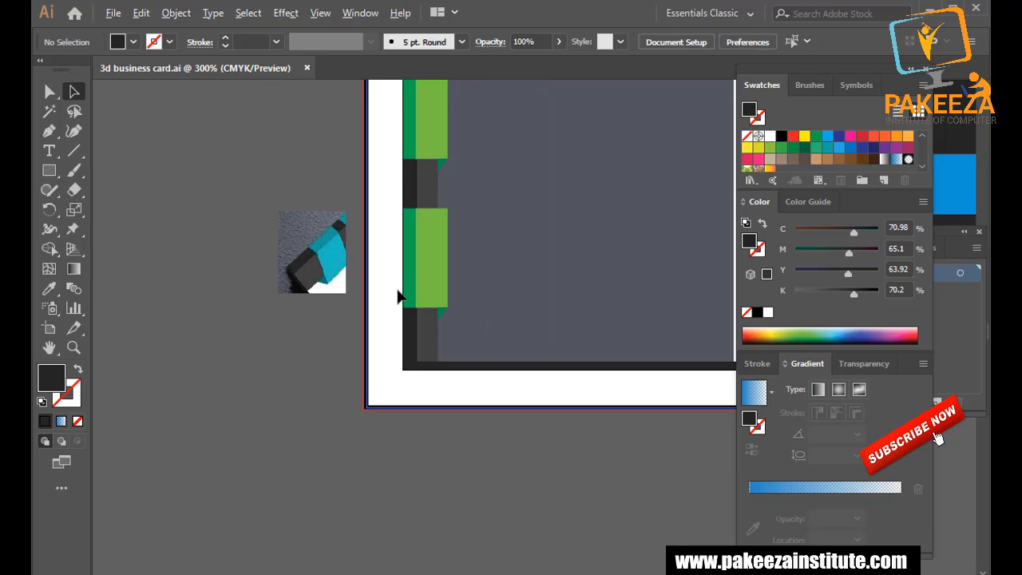
pyautogui.moveTo(540, 254); pyautogui.dragTo(362, 340)
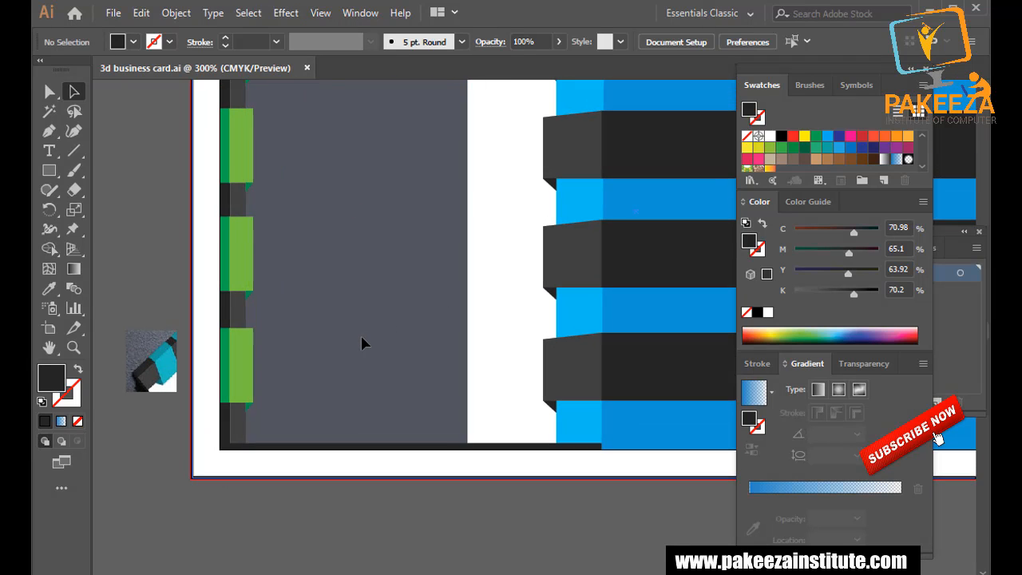
pyautogui.scroll(-2, 361, 332)
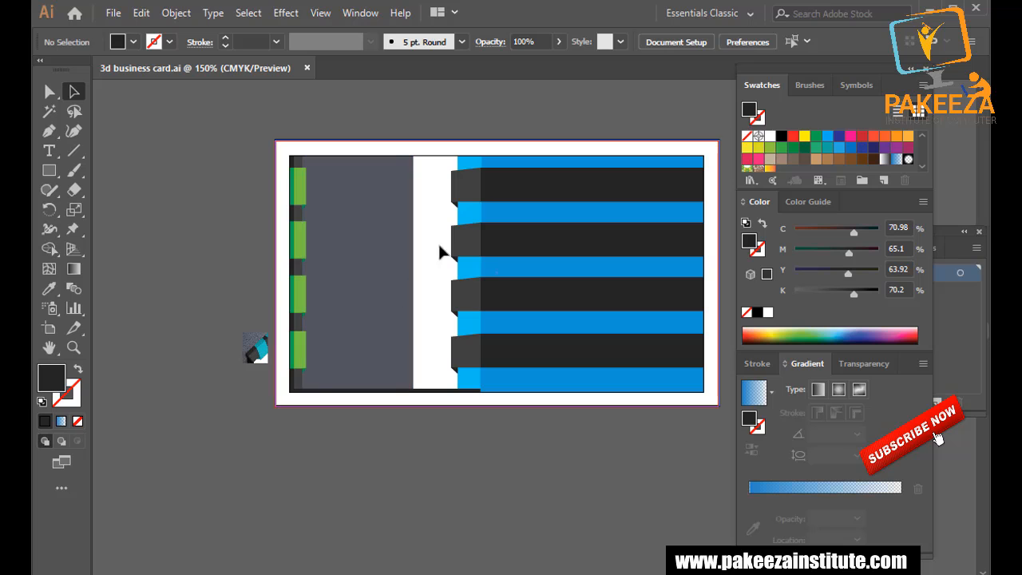
# Widen the slate rectangle rightward across the white gap until it meets the cyan strip.
pyautogui.click(382, 231)
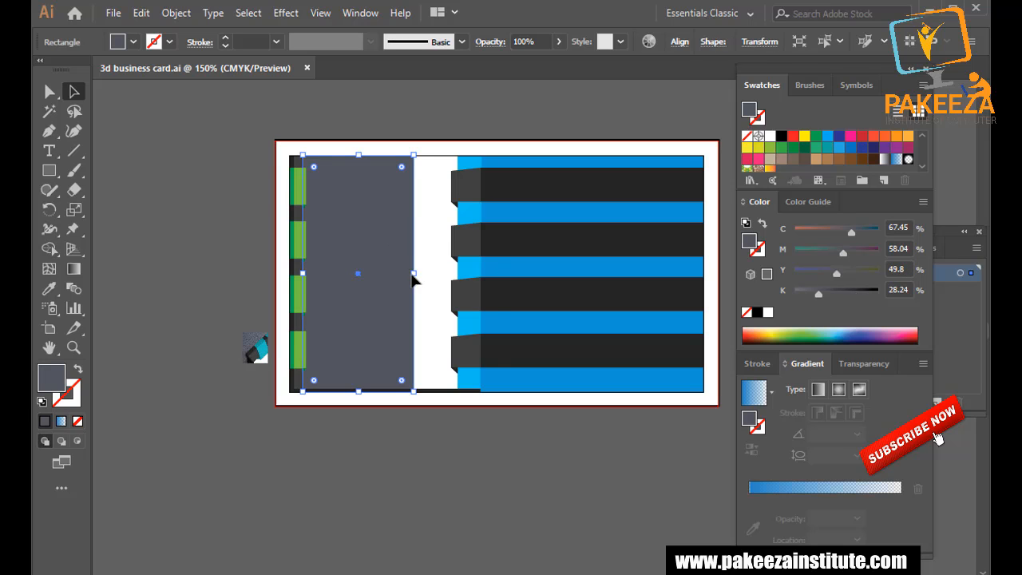
pyautogui.moveTo(413, 274); pyautogui.dragTo(458, 275)
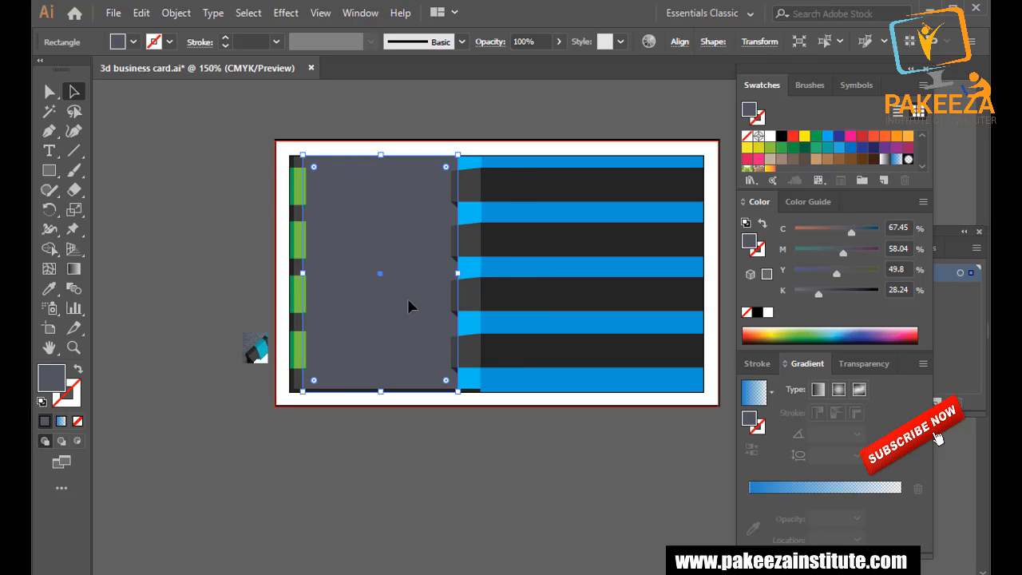
pyautogui.hotkey('ctrl', 'shift', 'a')
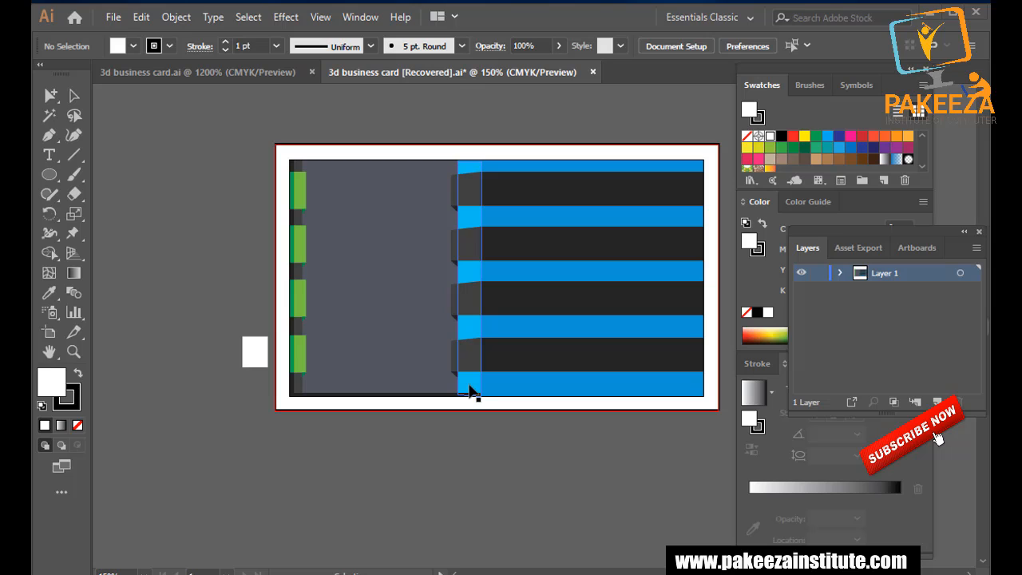
# Narrow the dark bars and blue bar from the left to restore the white gap.
pyautogui.scroll(2, 472, 384)
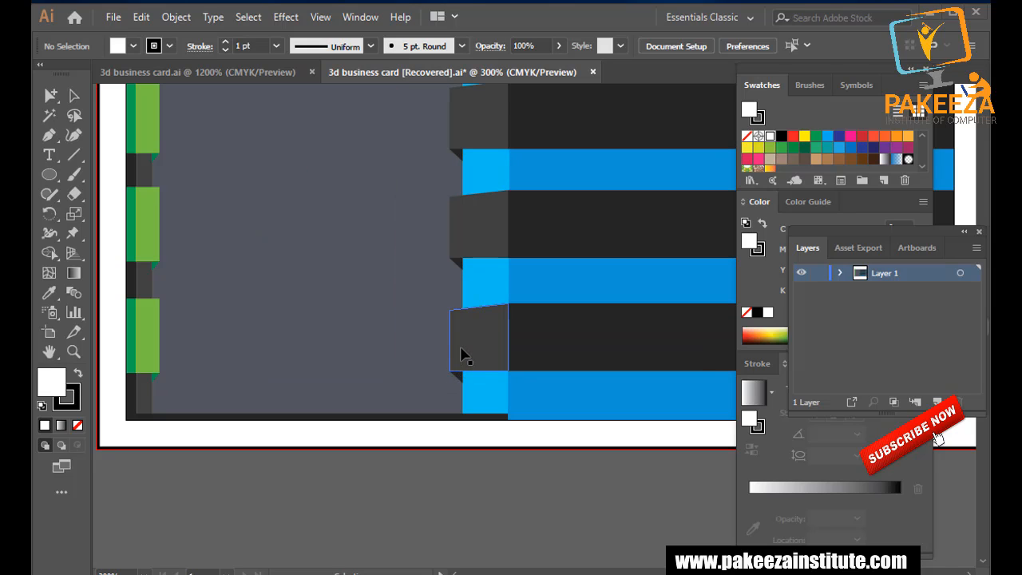
pyautogui.scroll(1, 464, 354)
pyautogui.scroll(4, 461, 353)
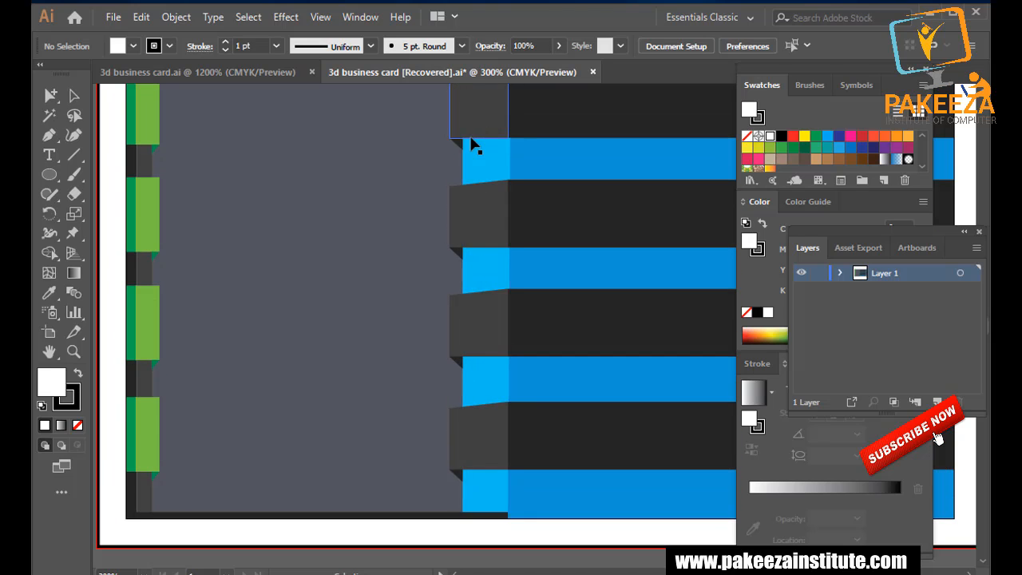
pyautogui.scroll(-2, 468, 151)
pyautogui.scroll(4, 471, 246)
pyautogui.hscroll(5, 471, 246)
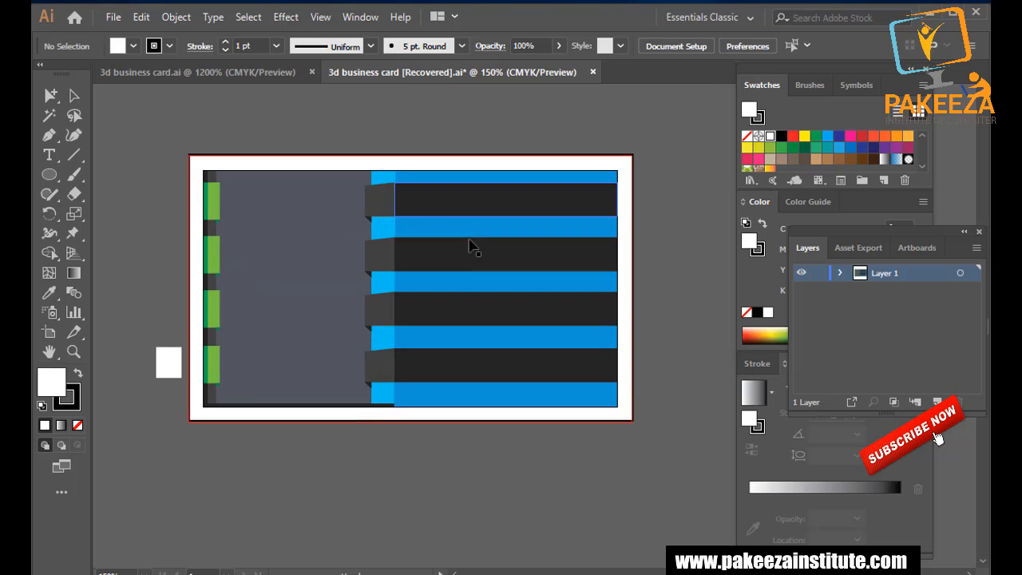
pyautogui.click(480, 209)
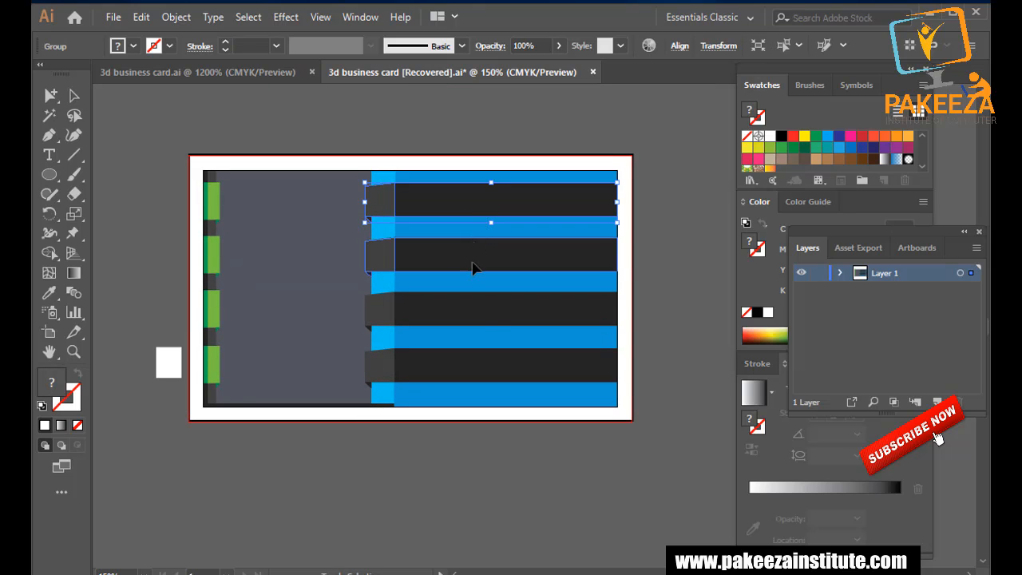
pyautogui.keyDown('shift'); pyautogui.click(480, 321); pyautogui.keyUp('shift')
pyautogui.keyDown('shift'); pyautogui.click(472, 367); pyautogui.keyUp('shift')
pyautogui.keyDown('shift'); pyautogui.click(469, 404); pyautogui.keyUp('shift')
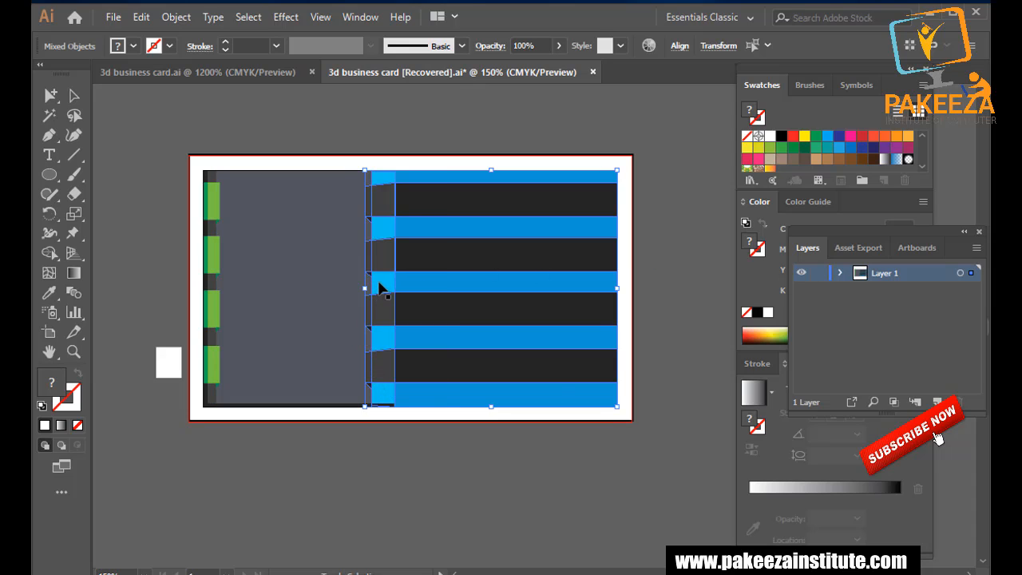
pyautogui.moveTo(367, 287); pyautogui.dragTo(389, 286)
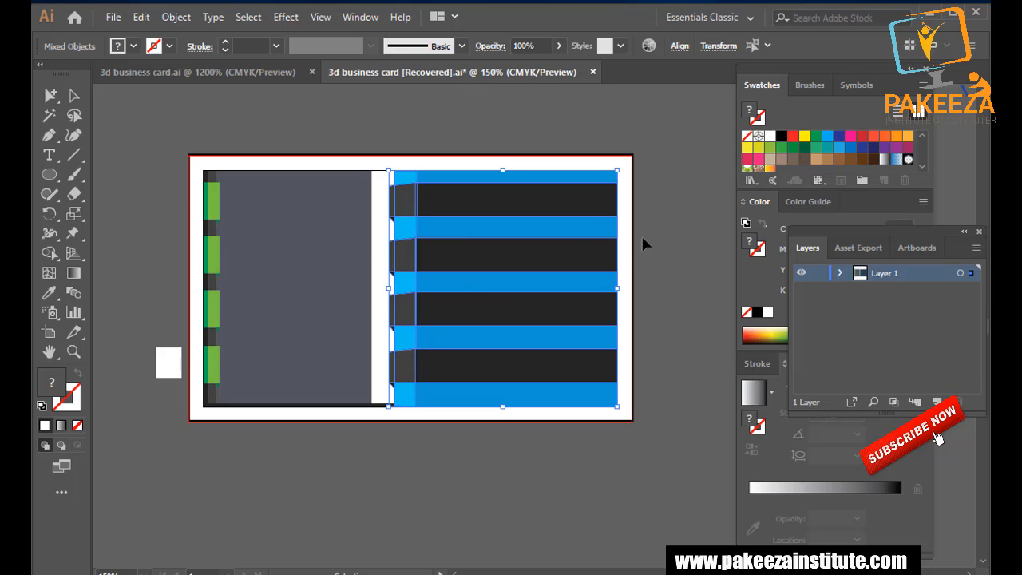
pyautogui.click(659, 251)
# Save the recovered business card as an Illustrator file under the suggested name.
pyautogui.hotkey('ctrl', 's')
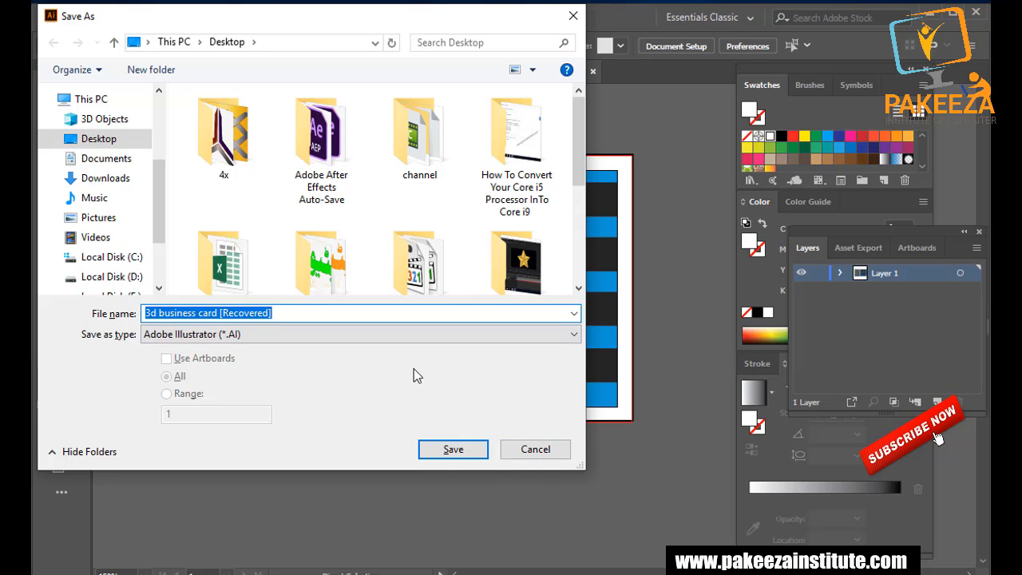
pyautogui.click(450, 449)
pyautogui.click(675, 539)
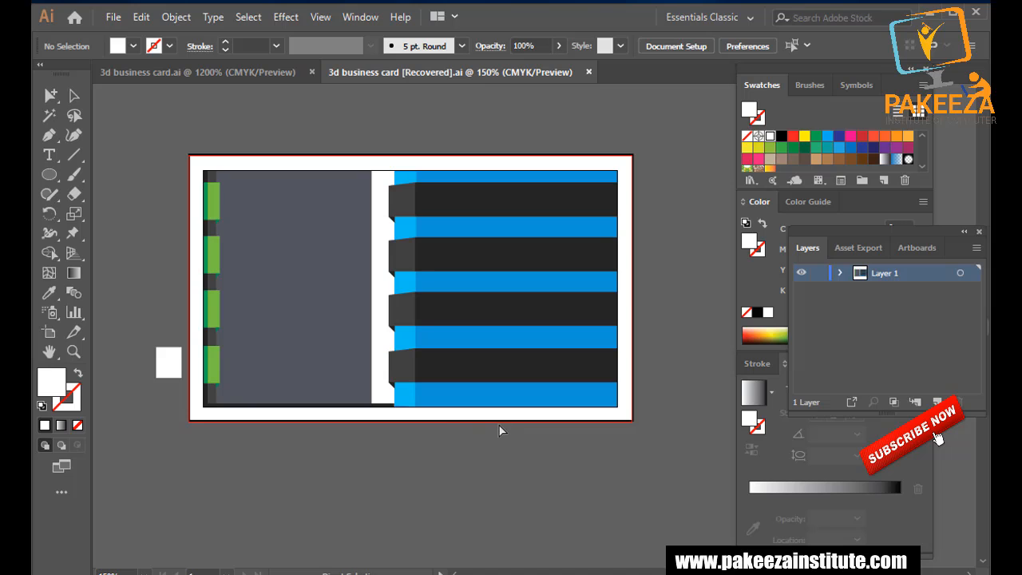
# Widen all the dark ribbon ends further left into the white gap.
pyautogui.scroll(2, 250, 345)
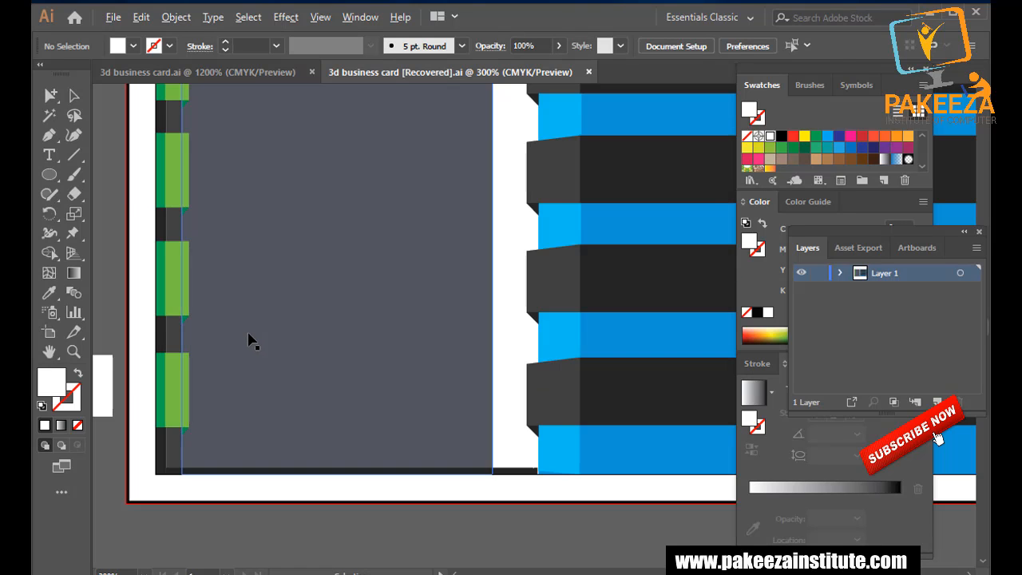
pyautogui.moveTo(235, 330); pyautogui.dragTo(360, 362)
pyautogui.moveTo(360, 283); pyautogui.dragTo(252, 321)
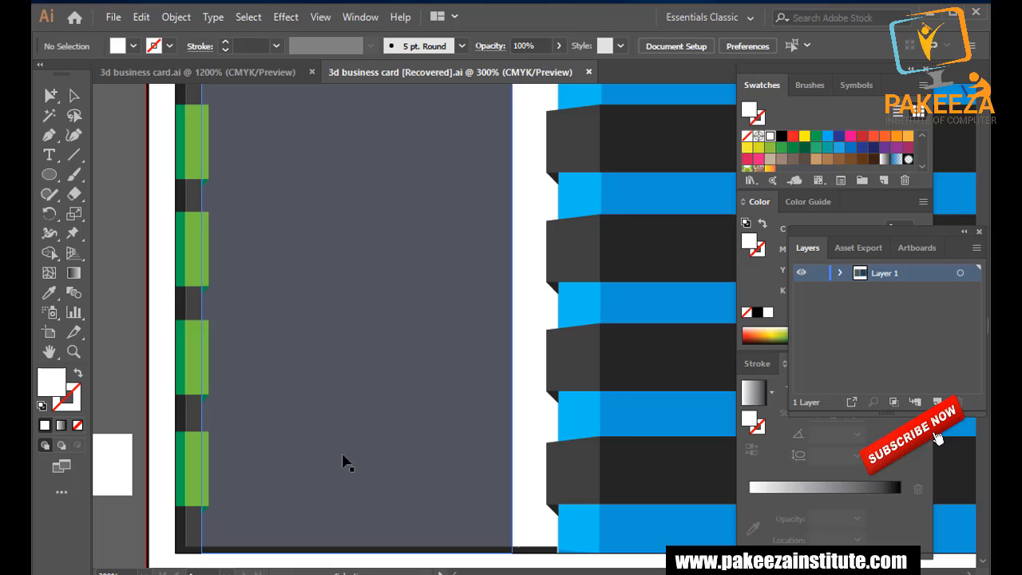
pyautogui.click(569, 483)
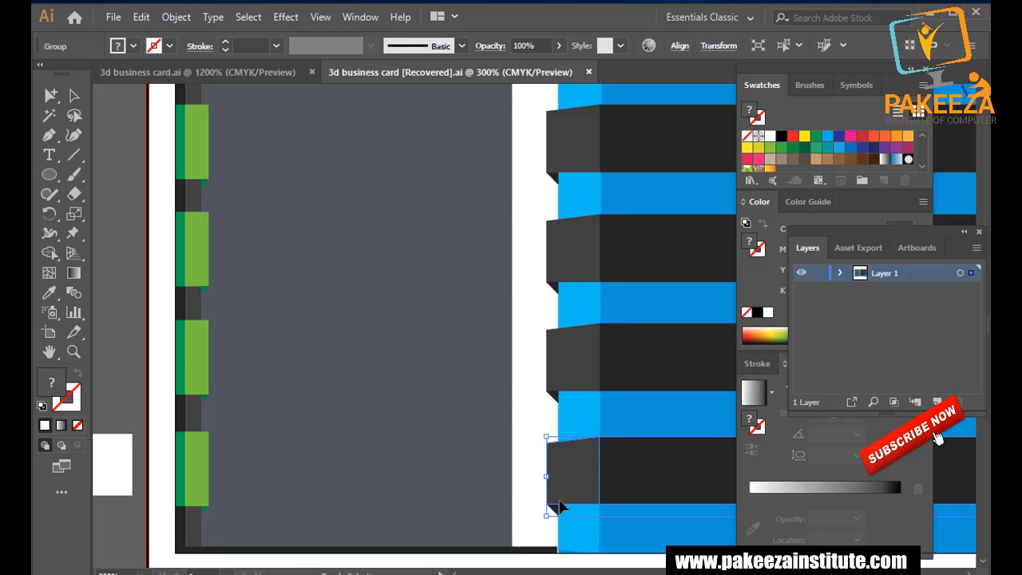
pyautogui.keyDown('shift'); pyautogui.click(560, 258); pyautogui.keyUp('shift')
pyautogui.keyDown('shift'); pyautogui.click(578, 155); pyautogui.keyUp('shift')
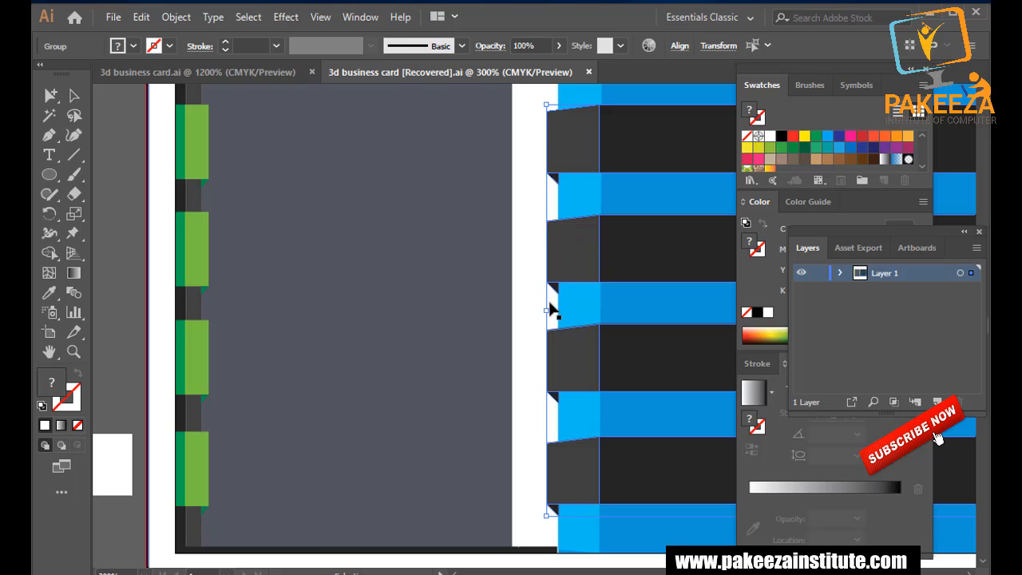
pyautogui.moveTo(548, 308); pyautogui.dragTo(539, 308)
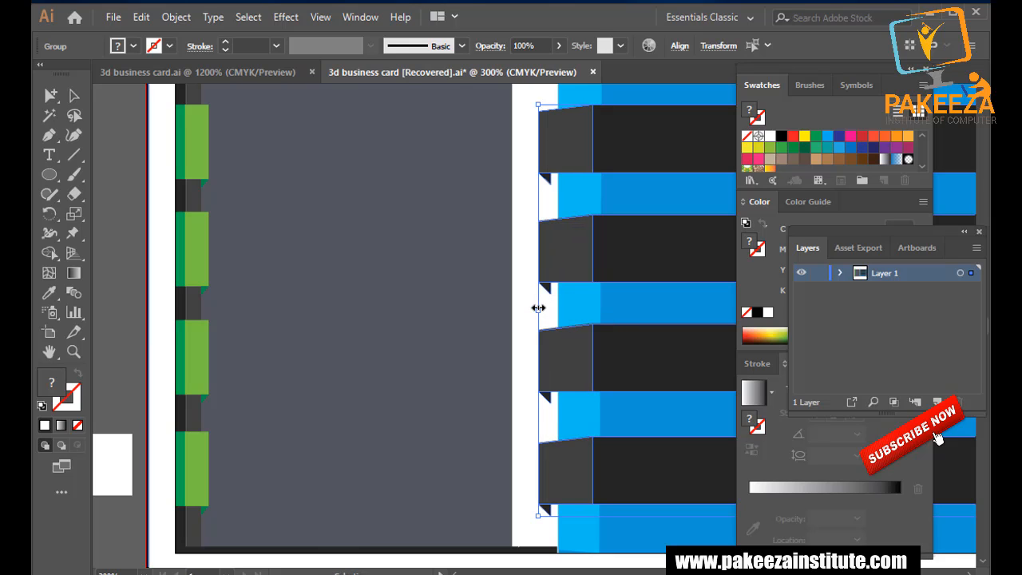
pyautogui.scroll(-2, 501, 357)
pyautogui.click(576, 529)
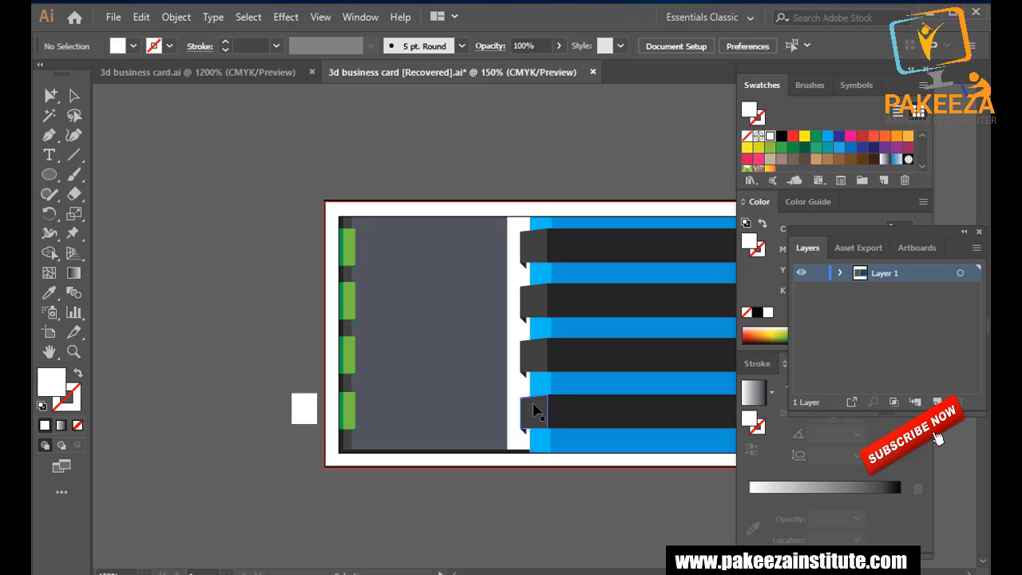
# Ungroup the bottom ribbon end and nudge its fold triangle's bottom tip right and down.
pyautogui.scroll(3, 533, 406)
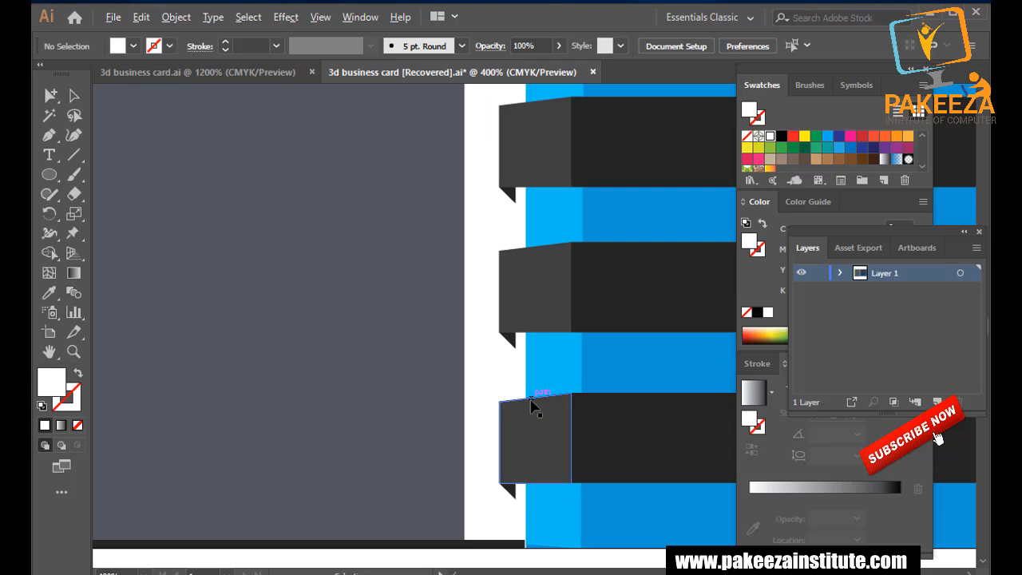
pyautogui.scroll(1, 520, 505)
pyautogui.click(509, 490)
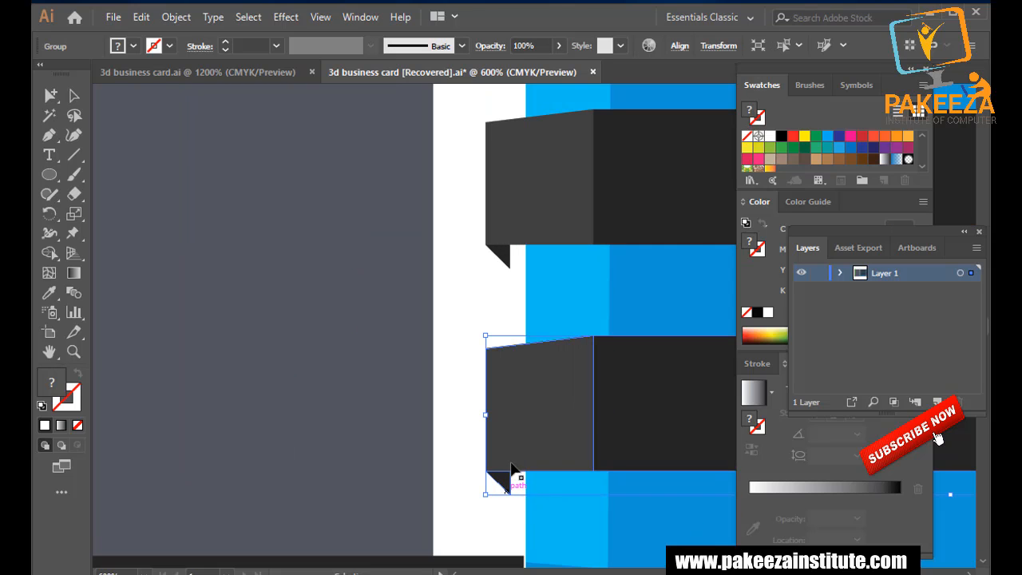
pyautogui.rightClick(521, 435)
pyautogui.click(564, 295)
pyautogui.click(503, 492)
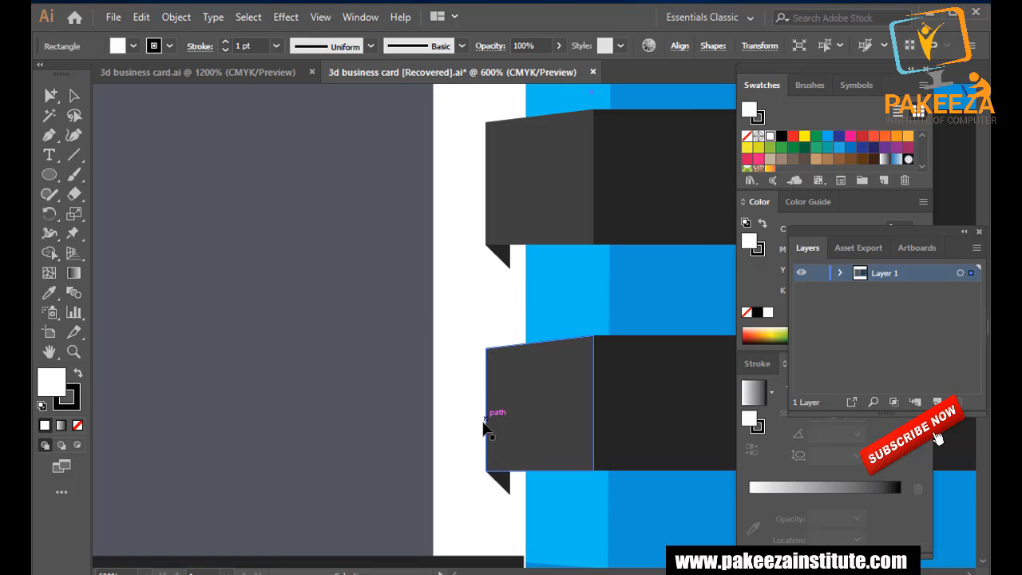
pyautogui.click(50, 96)
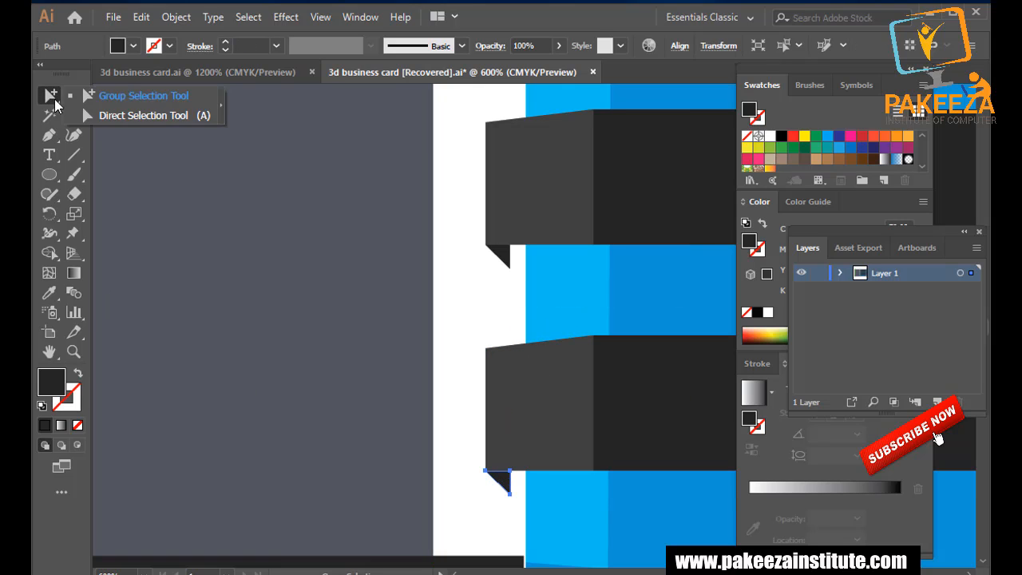
pyautogui.click(95, 116)
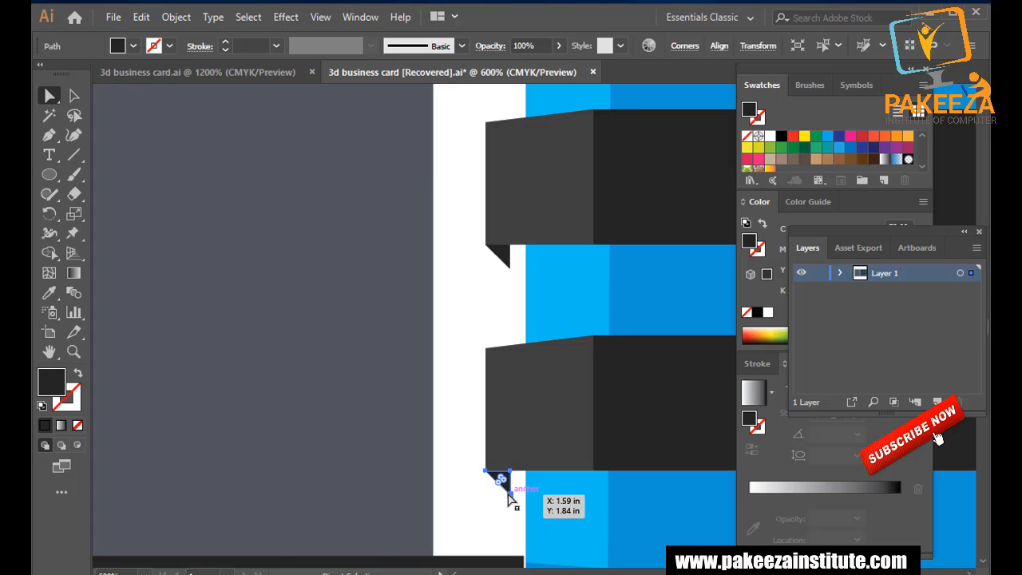
pyautogui.moveTo(510, 495); pyautogui.dragTo(516, 489)
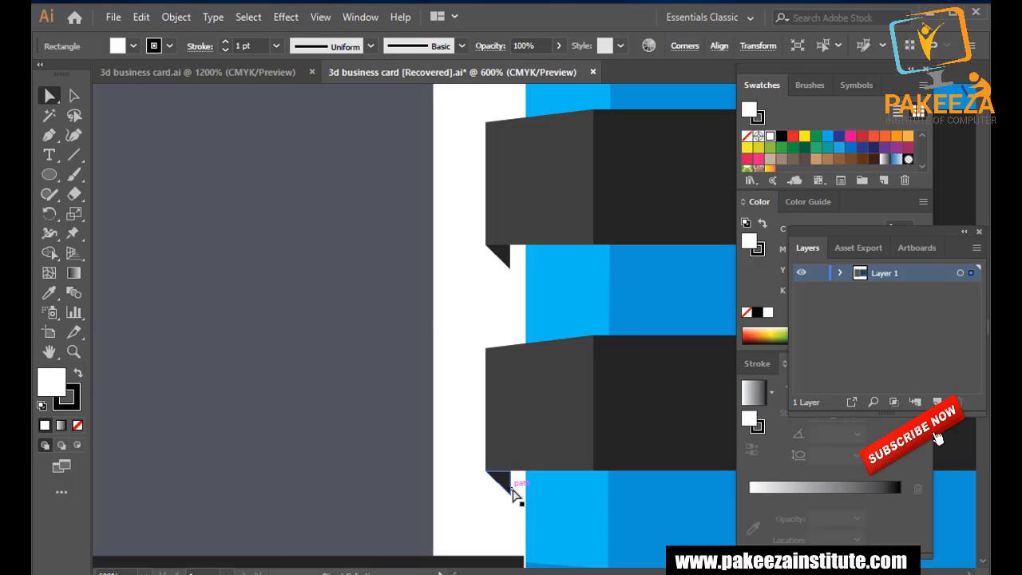
pyautogui.click(510, 491)
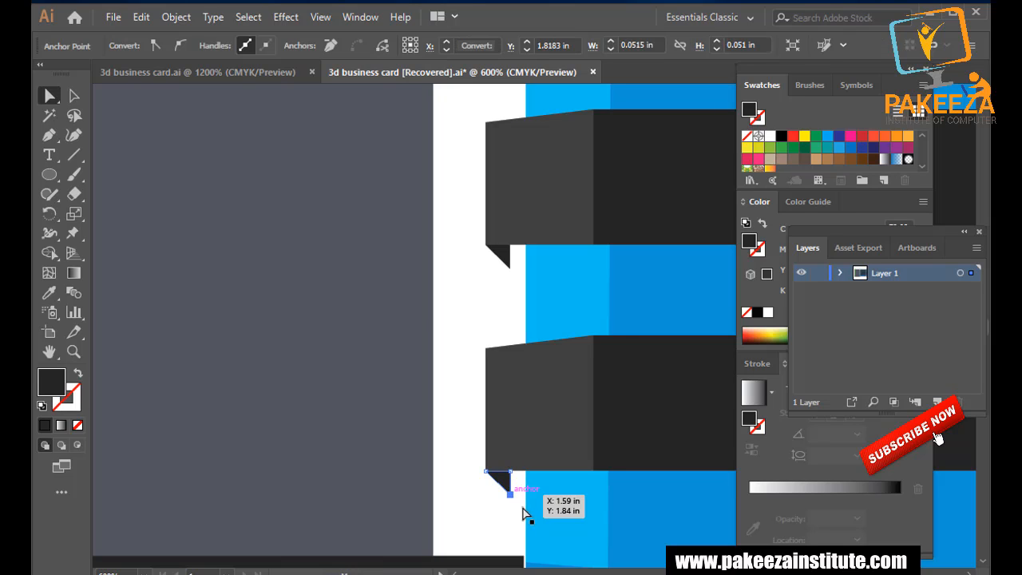
pyautogui.press('Right')
pyautogui.press('Down')
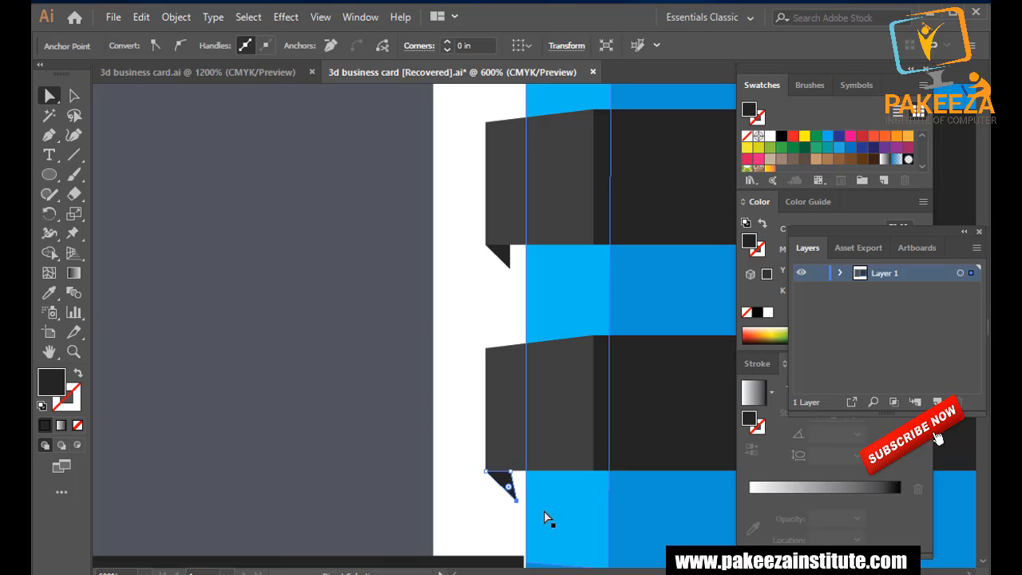
pyautogui.press('Right')
pyautogui.press('Down')
pyautogui.press('Right')
# Push the fold's top-right anchor right and shift the triangle slightly down-right.
pyautogui.click(509, 471)
pyautogui.press('Right')
pyautogui.press('Right')
pyautogui.press('Right')
pyautogui.press('Right')
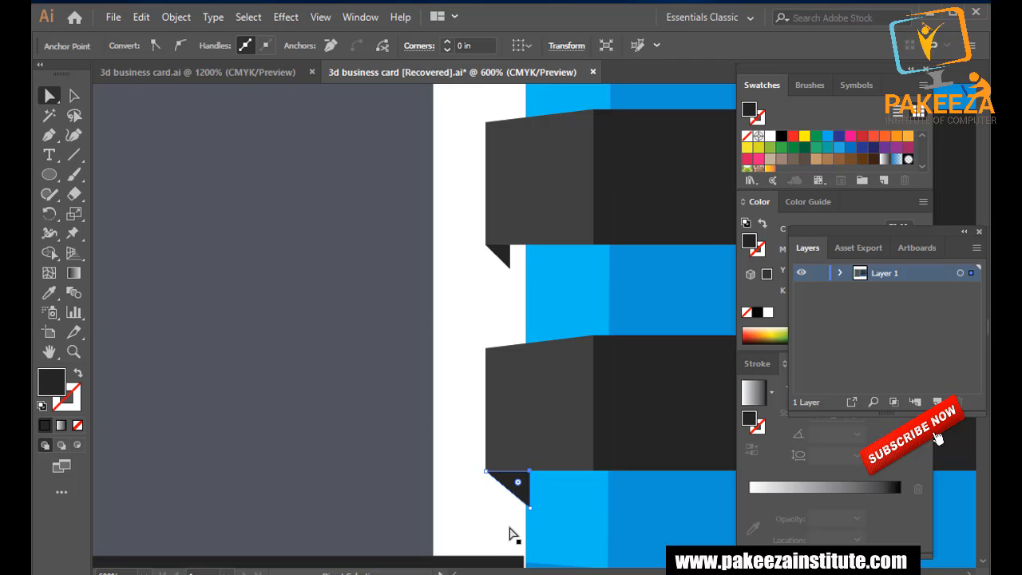
pyautogui.click(373, 375)
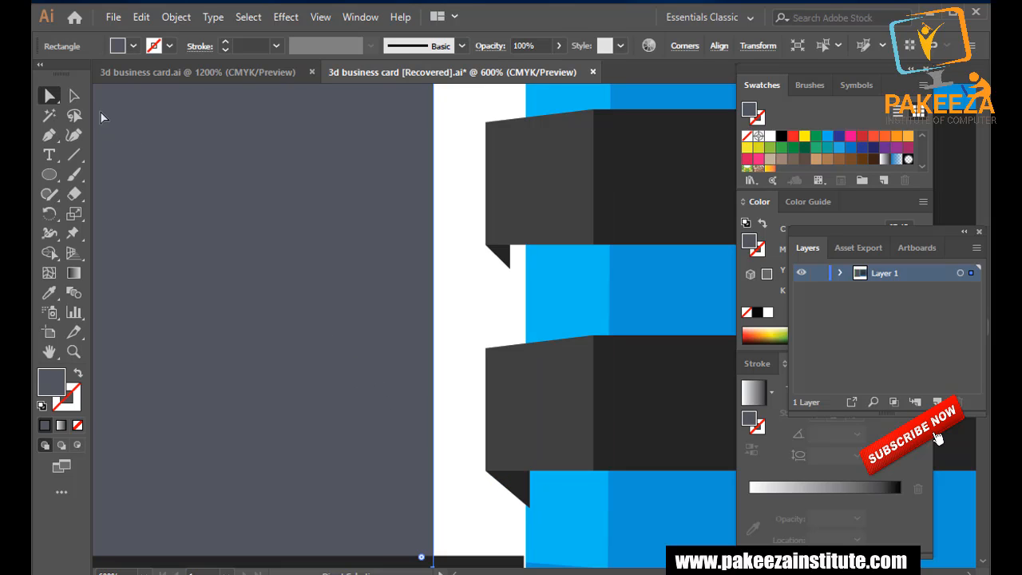
pyautogui.click(74, 96)
pyautogui.click(518, 491)
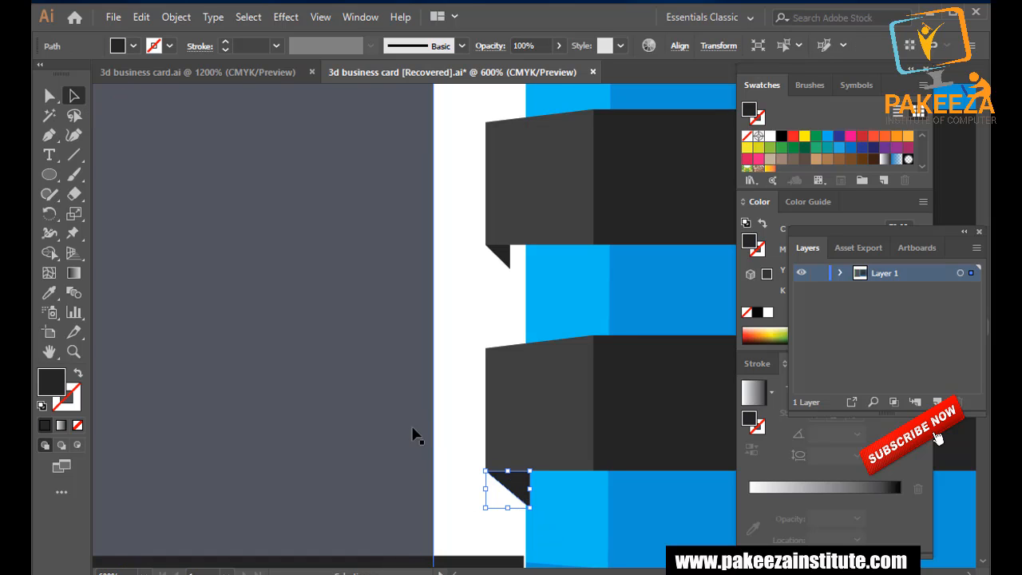
pyautogui.moveTo(523, 493); pyautogui.dragTo(527, 496)
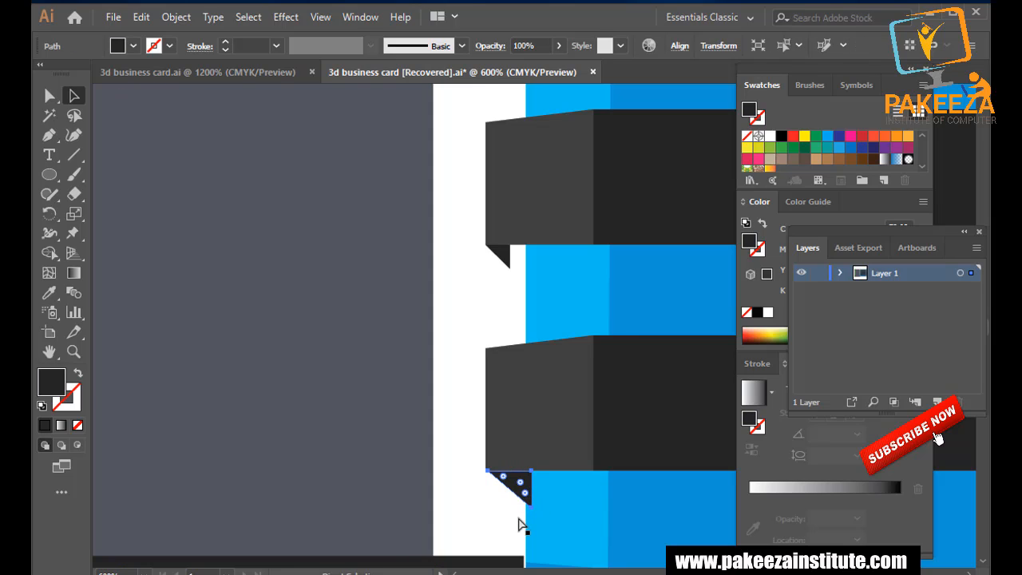
pyautogui.click(423, 486)
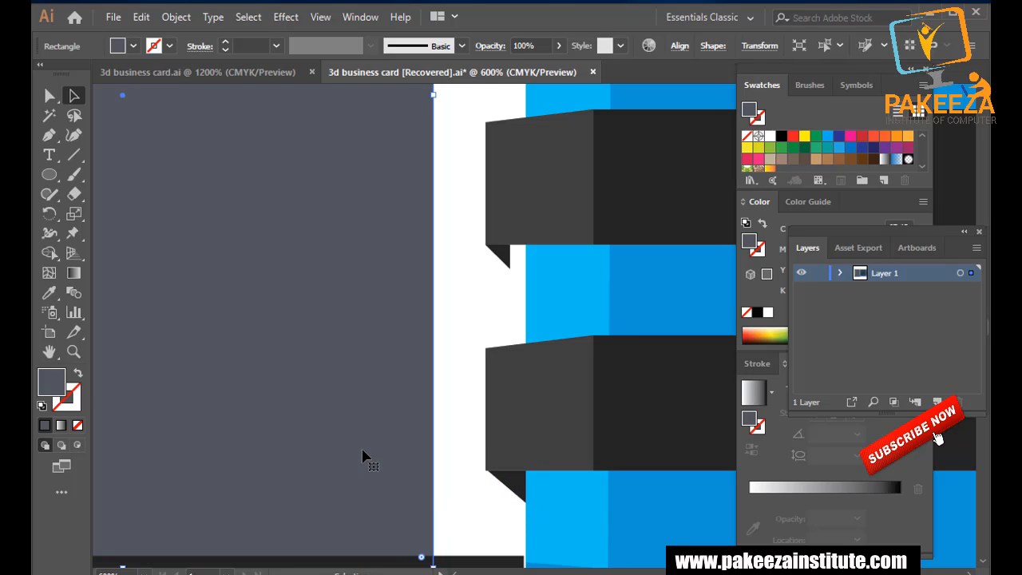
# Ungroup a second ribbon end from its fold triangle, deleting and then restoring them.
pyautogui.scroll(3, 506, 480)
pyautogui.scroll(-5, 506, 478)
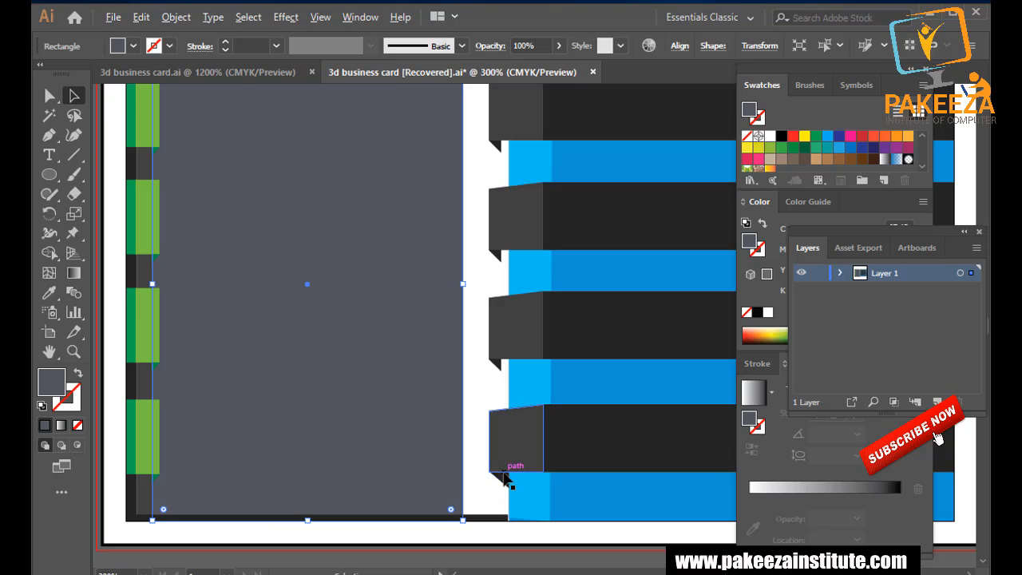
pyautogui.scroll(-3, 354, 402)
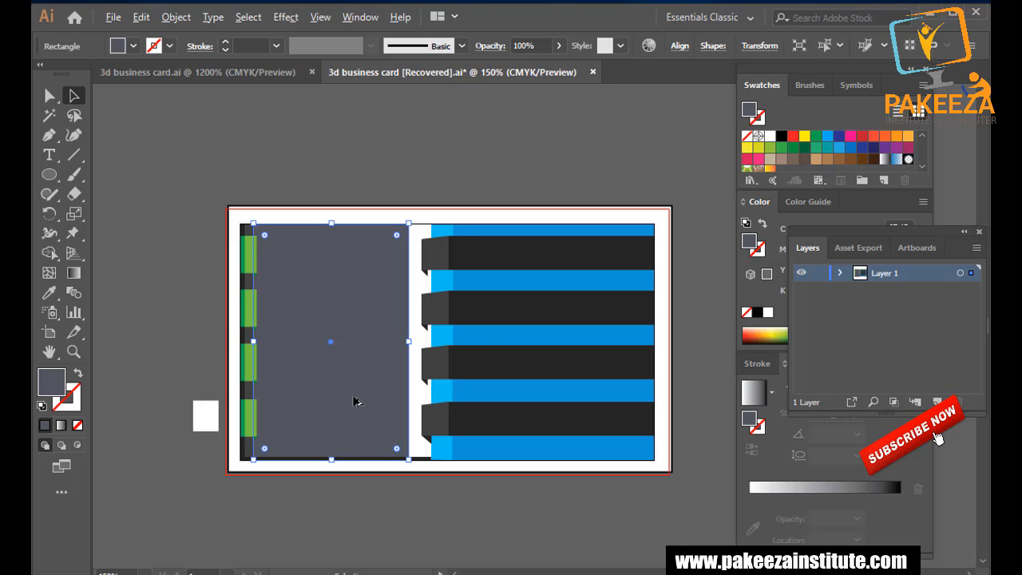
pyautogui.scroll(2, 354, 402)
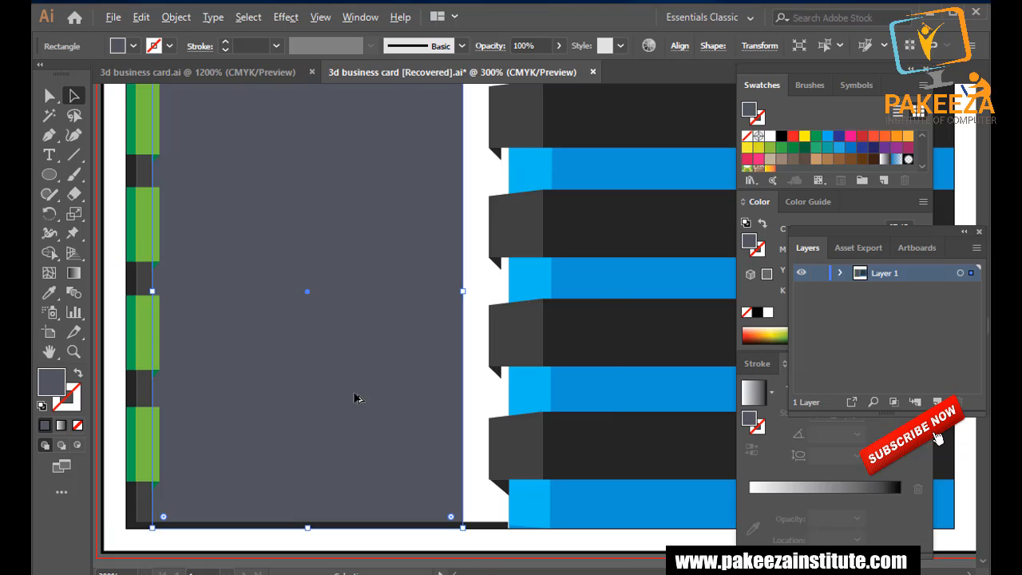
pyautogui.scroll(1, 356, 398)
pyautogui.click(550, 520)
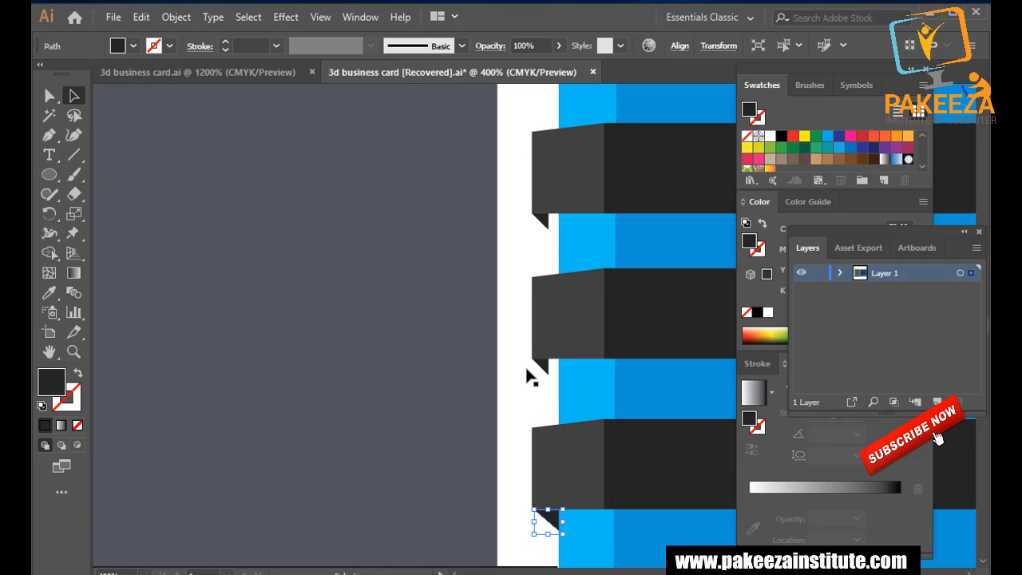
pyautogui.scroll(1, 518, 381)
pyautogui.keyDown('shift'); pyautogui.click(550, 352); pyautogui.keyUp('shift')
pyautogui.rightClick(591, 329)
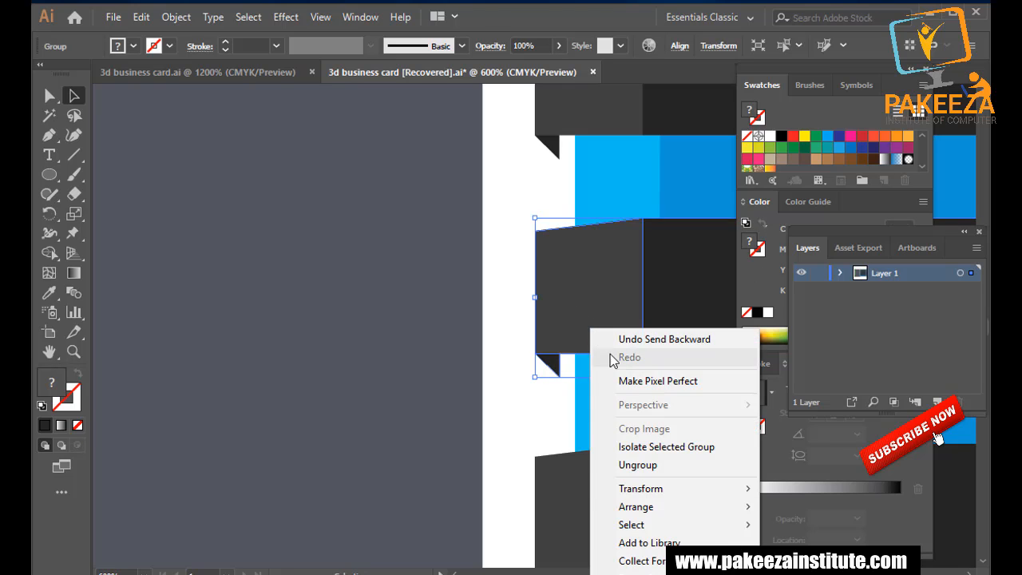
pyautogui.click(635, 465)
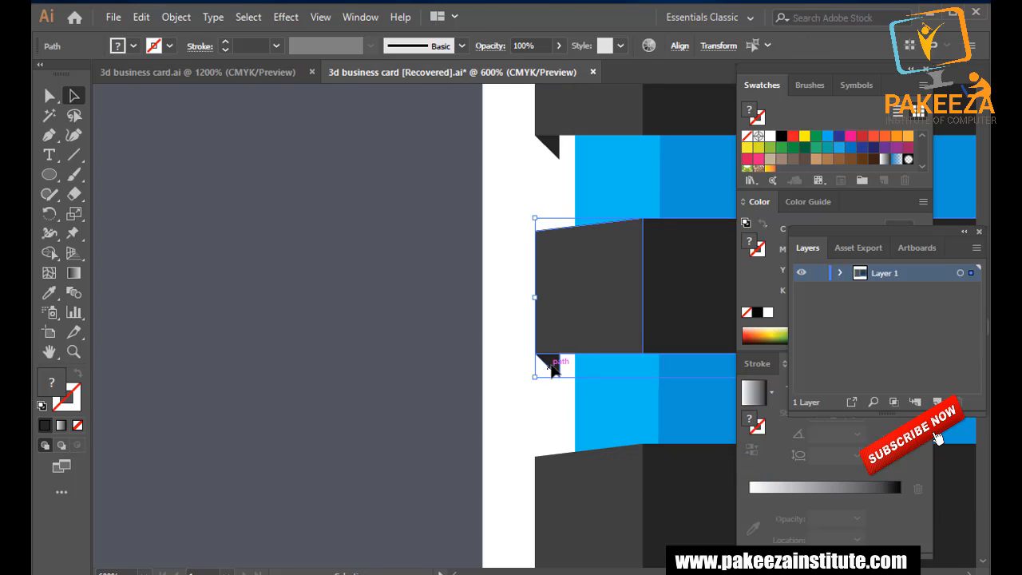
pyautogui.press('Delete')
pyautogui.hotkey('ctrl', 'z')
# Reshape the fold triangle under its flap, pulling its corner down-right and nudging it left.
pyautogui.click(538, 376)
pyautogui.click(548, 364)
pyautogui.press('Delete')
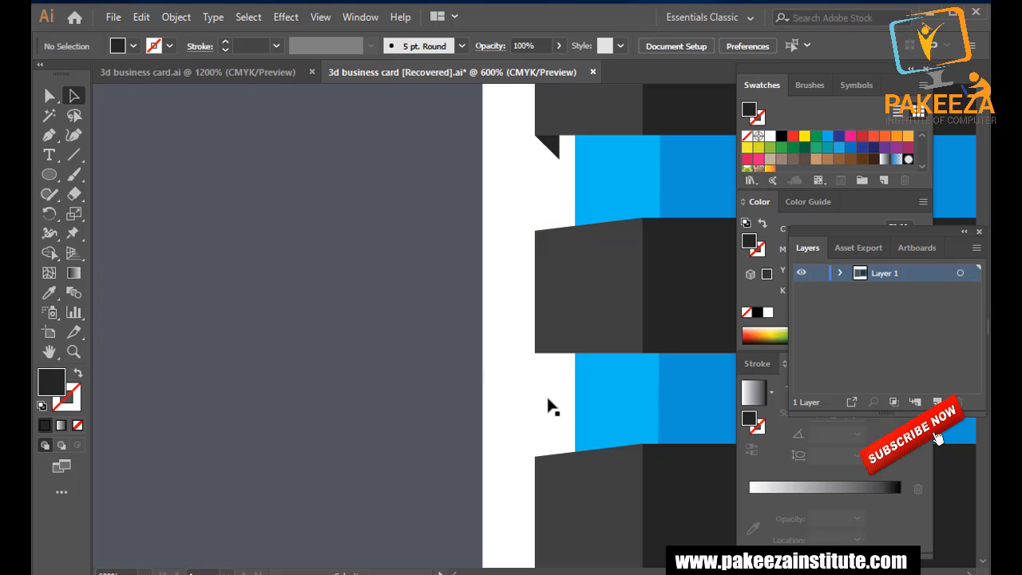
pyautogui.hotkey('ctrl', 'z')
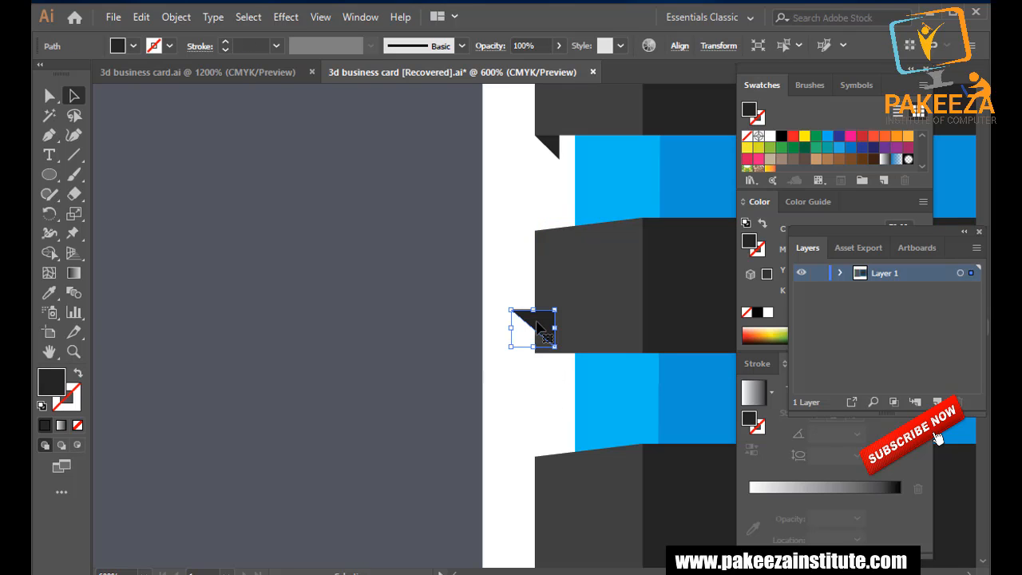
pyautogui.moveTo(540, 328); pyautogui.dragTo(557, 364)
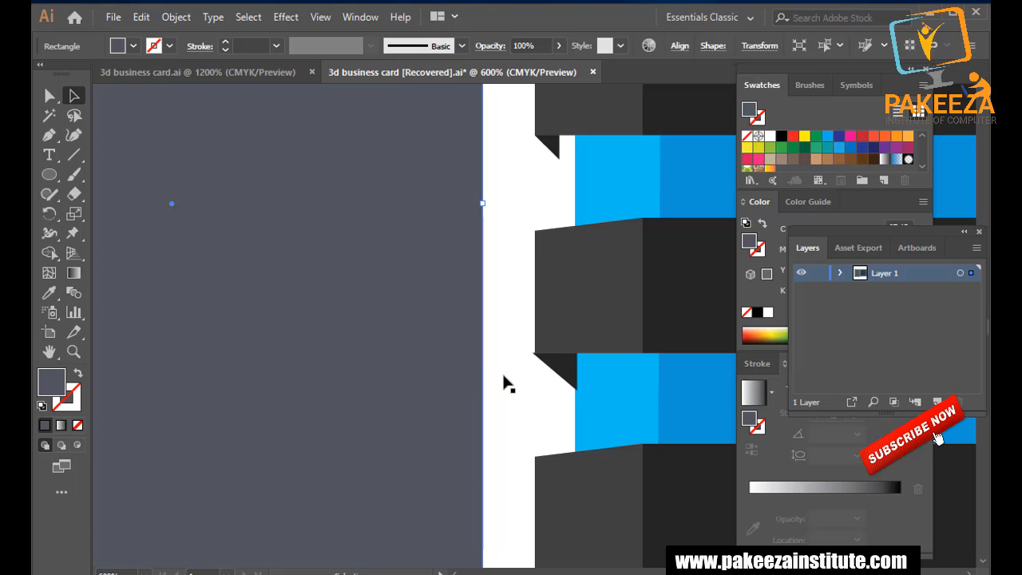
pyautogui.scroll(2, 504, 384)
pyautogui.click(600, 381)
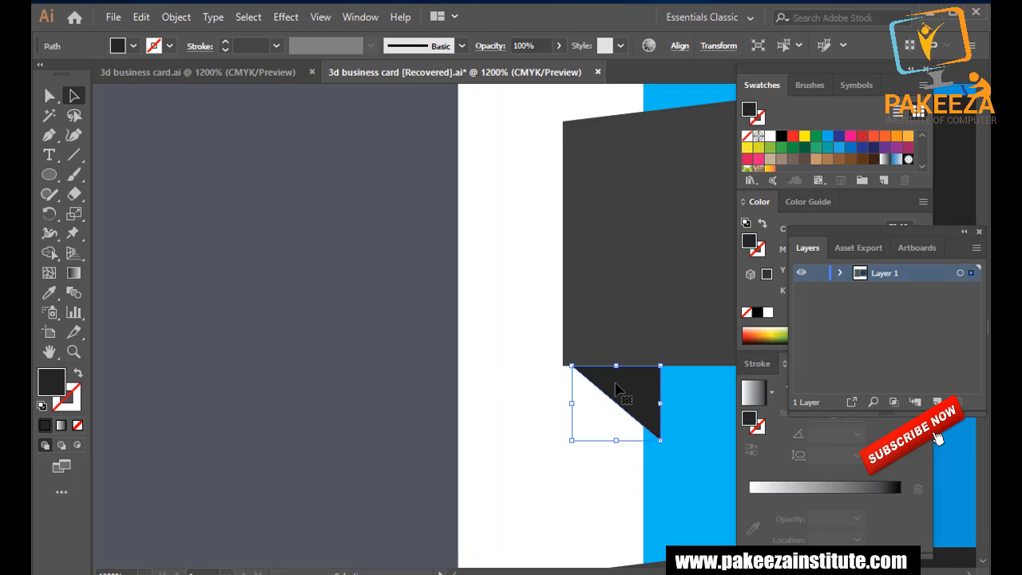
pyautogui.moveTo(615, 383); pyautogui.dragTo(605, 385)
# Enter Isolation Mode on the white rectangle, then exit it to edit the whole card.
pyautogui.doubleClick(514, 416)
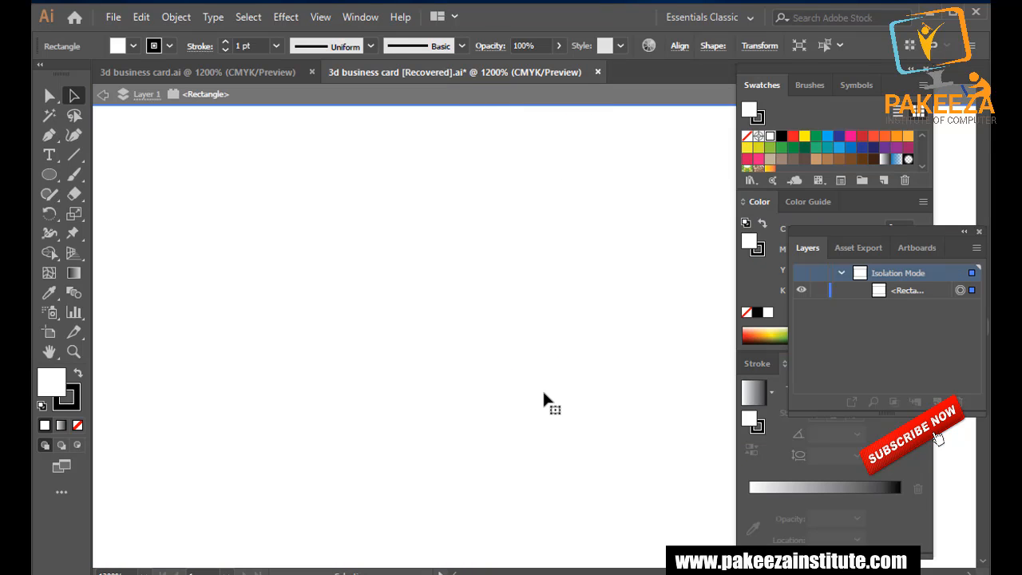
pyautogui.scroll(-10, 528, 388)
pyautogui.scroll(1, 525, 385)
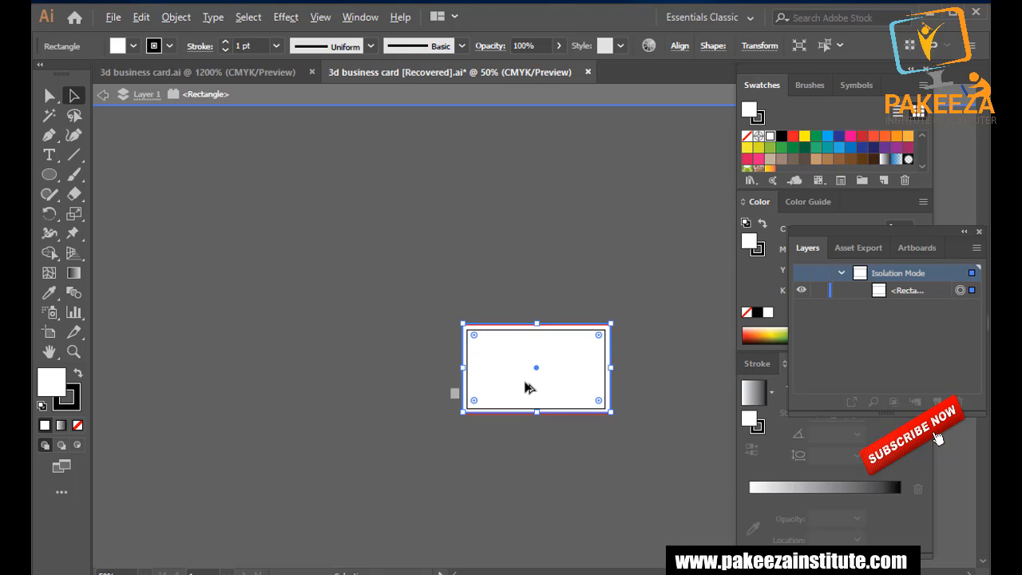
pyautogui.press('Escape')
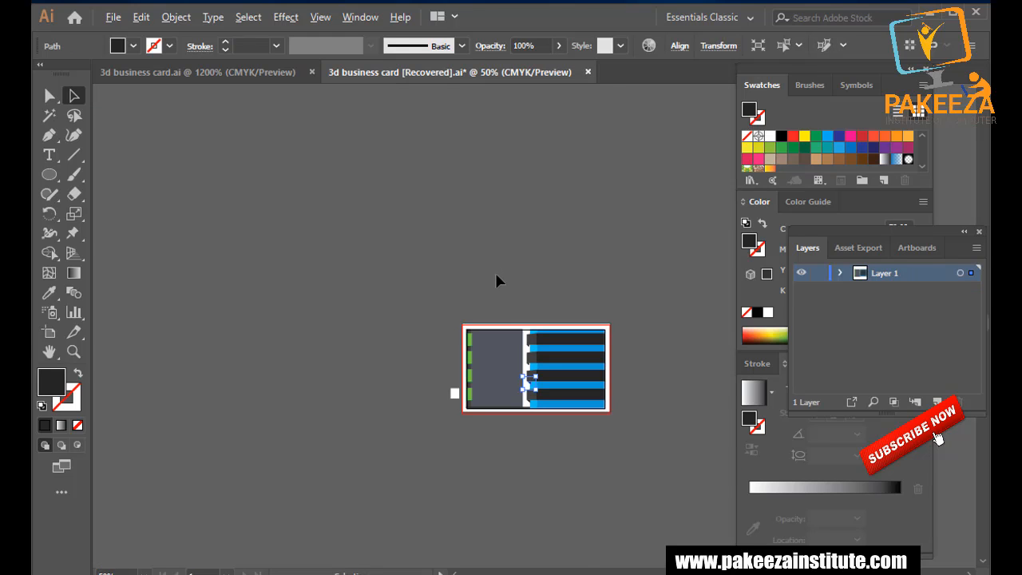
pyautogui.scroll(3, 495, 273)
pyautogui.scroll(1, 524, 336)
# Nudge the dark corner fold slightly left and save the document.
pyautogui.scroll(2, 581, 383)
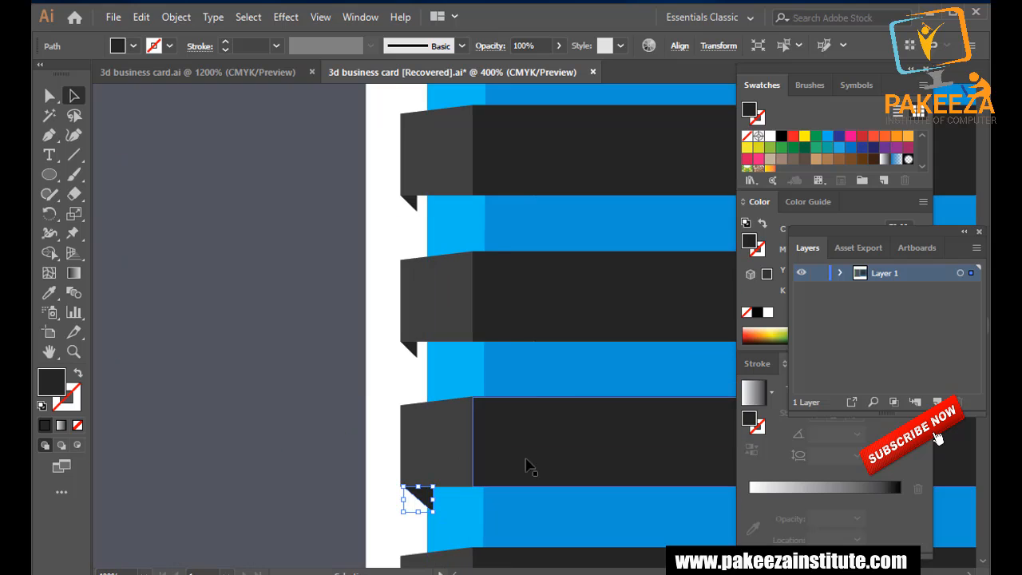
pyautogui.click(336, 383)
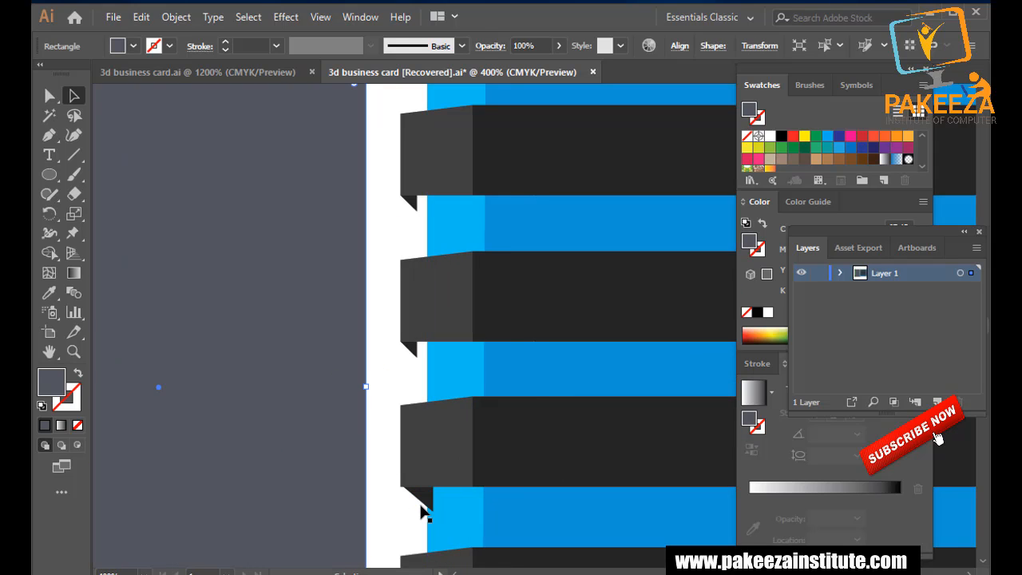
pyautogui.scroll(2, 423, 501)
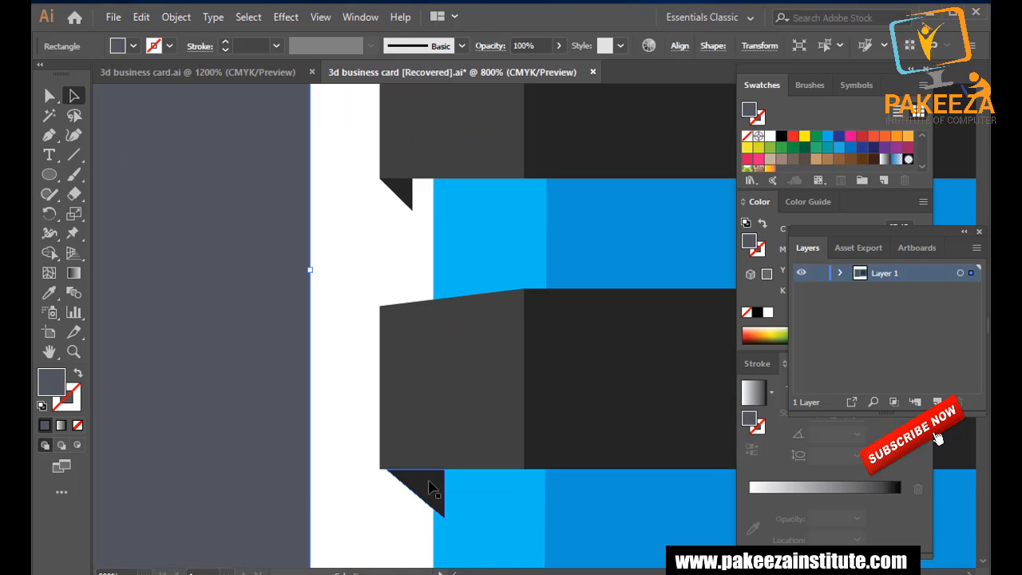
pyautogui.moveTo(427, 486); pyautogui.dragTo(411, 484)
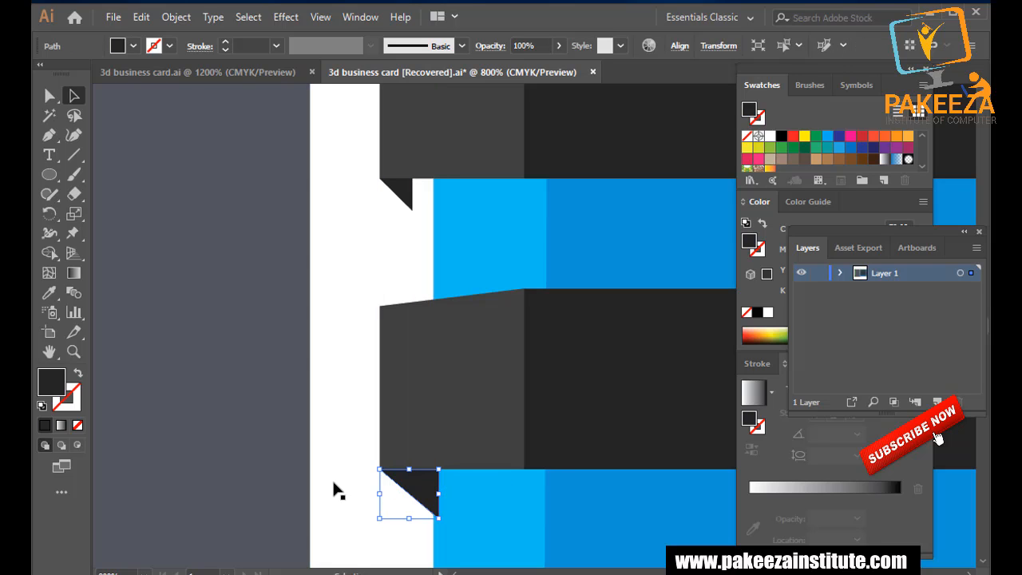
pyautogui.click(338, 486)
pyautogui.click(416, 483)
pyautogui.press('a')
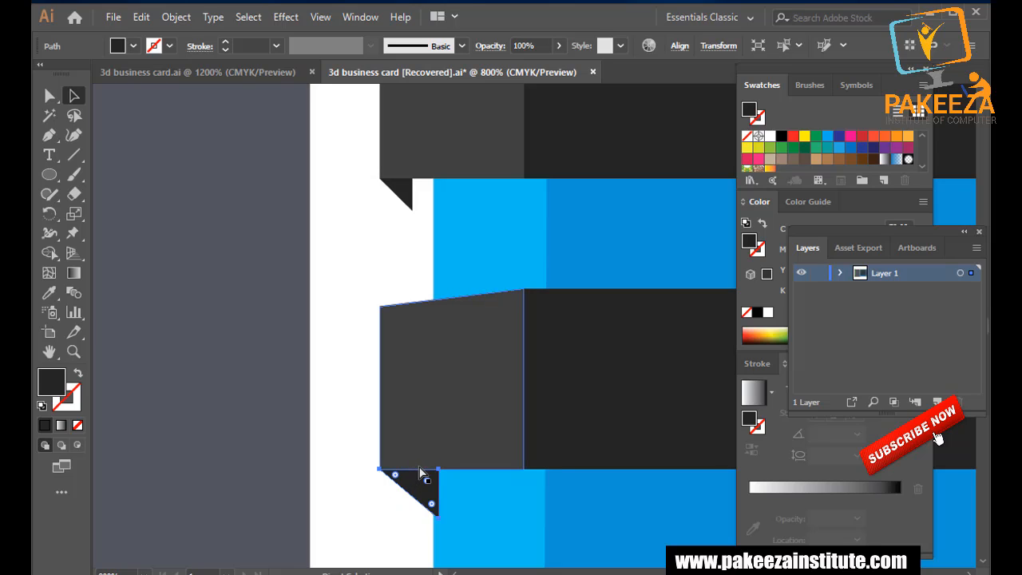
pyautogui.click(274, 415)
pyautogui.hotkey('ctrl', 's')
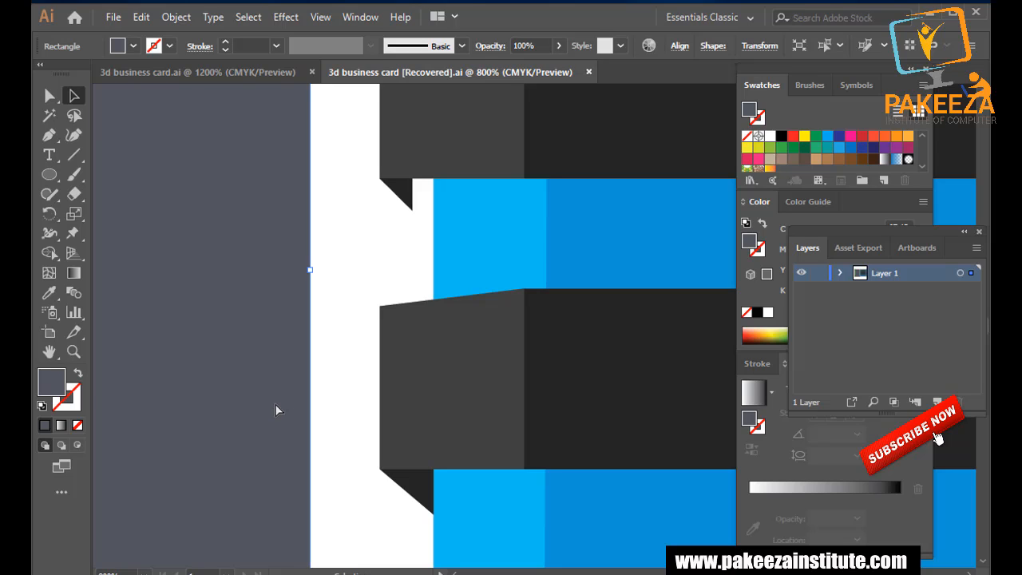
# Widen two dark ribbon end pieces by dragging their right edges outward.
pyautogui.click(490, 409)
pyautogui.moveTo(523, 378); pyautogui.dragTo(545, 381)
pyautogui.scroll(-5, 522, 492)
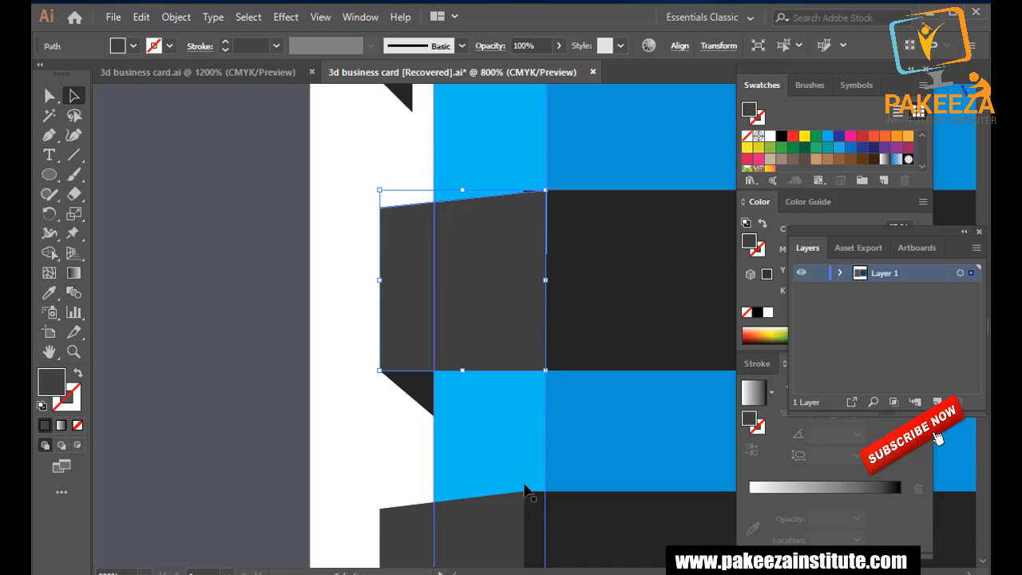
pyautogui.click(499, 482)
pyautogui.scroll(2, 498, 482)
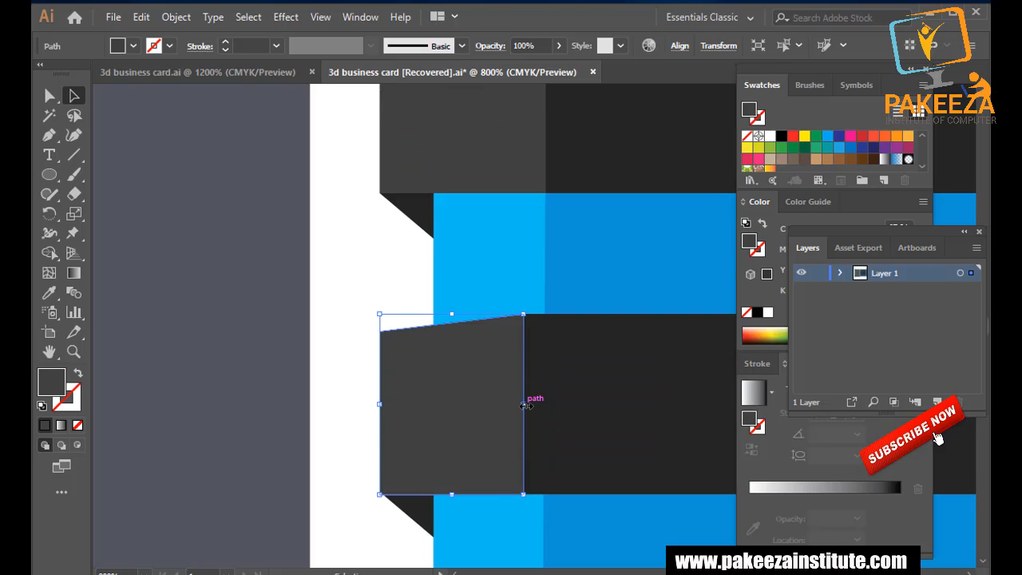
pyautogui.moveTo(527, 403); pyautogui.dragTo(546, 407)
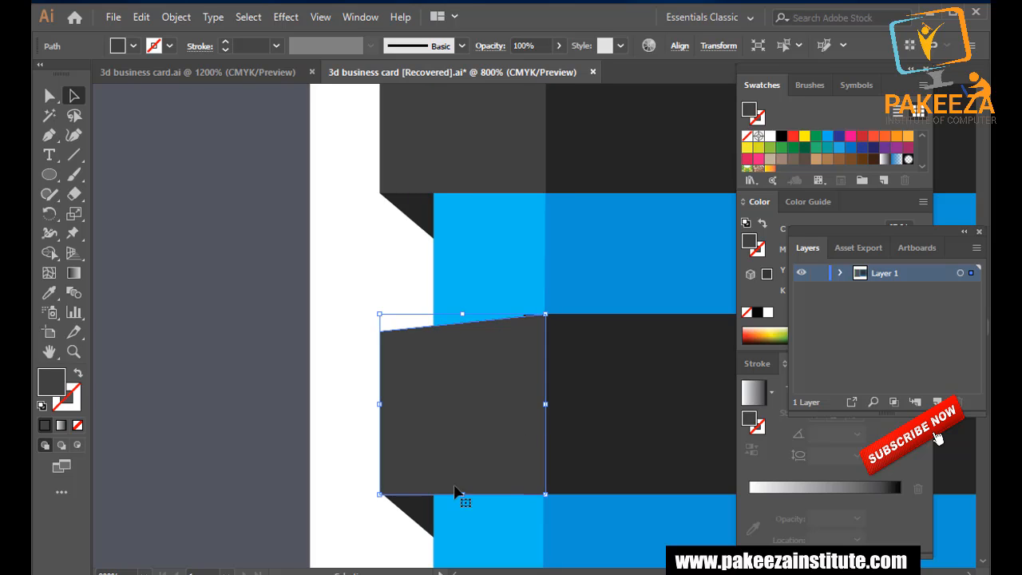
pyautogui.click(334, 414)
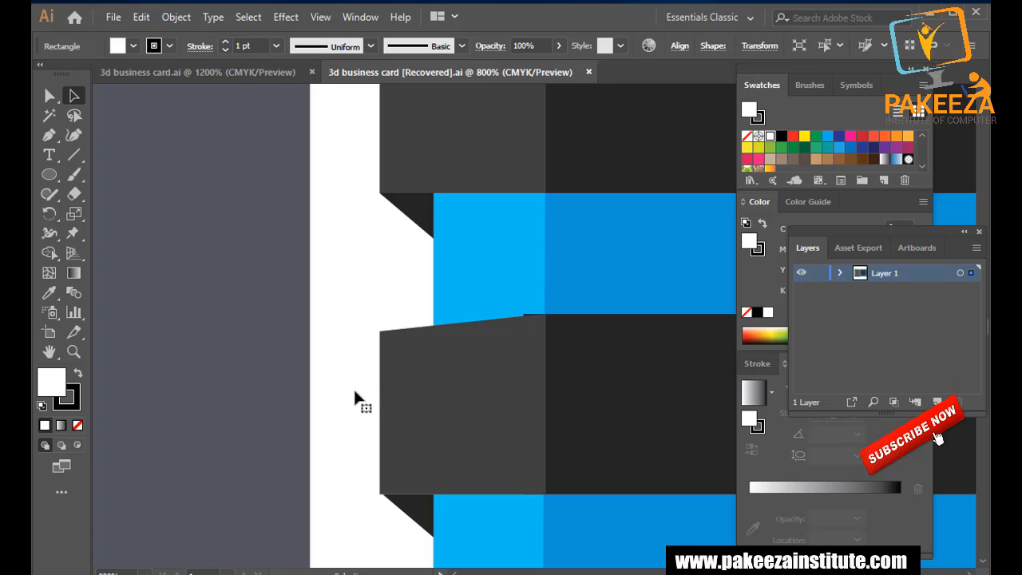
pyautogui.scroll(-5, 397, 356)
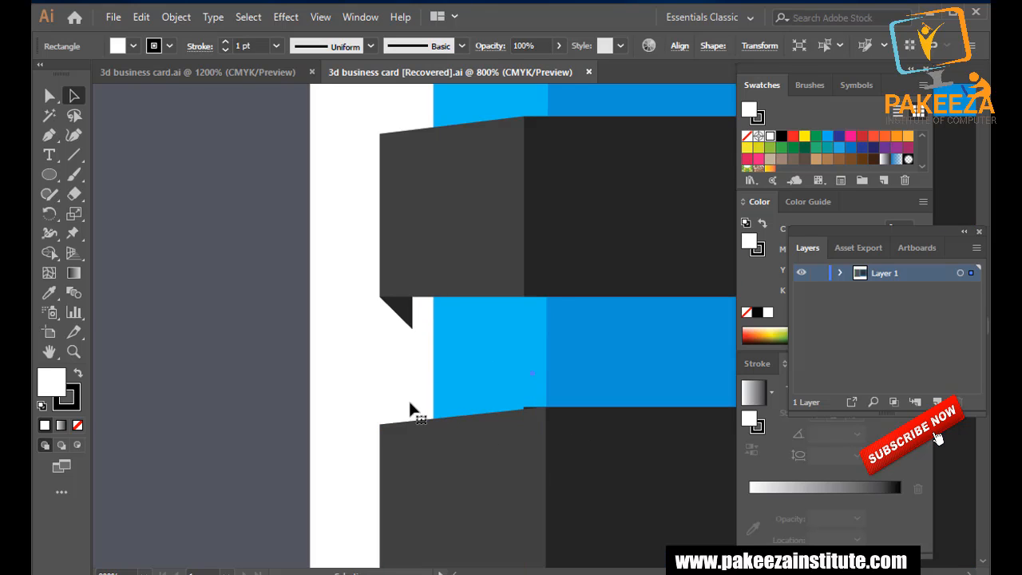
pyautogui.scroll(-2, 416, 399)
# Group then ungroup the ribbon end with its fold, and delete the small fold triangle.
pyautogui.click(326, 392)
pyautogui.scroll(3, 447, 399)
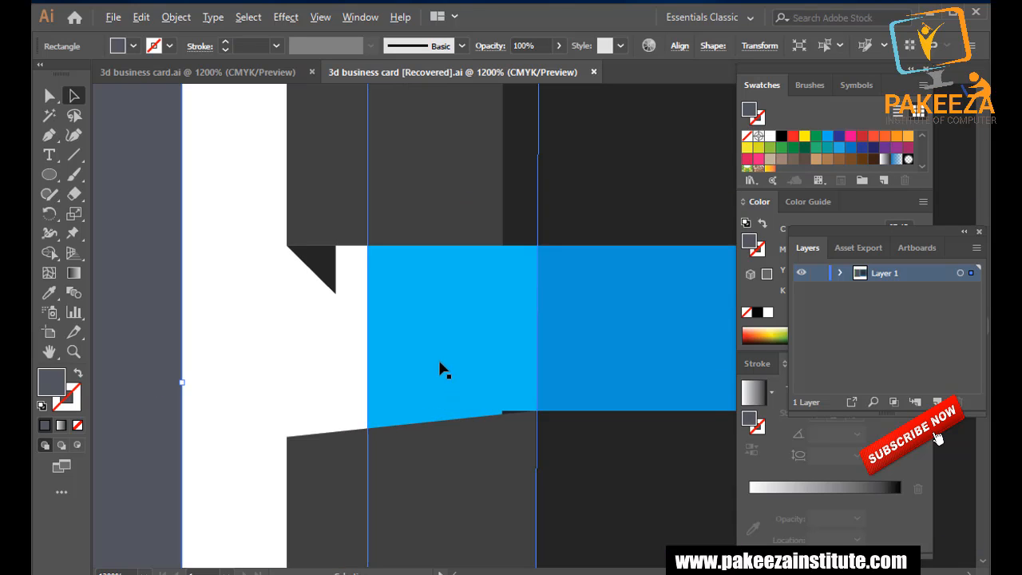
pyautogui.scroll(3, 365, 338)
pyautogui.rightClick(337, 286)
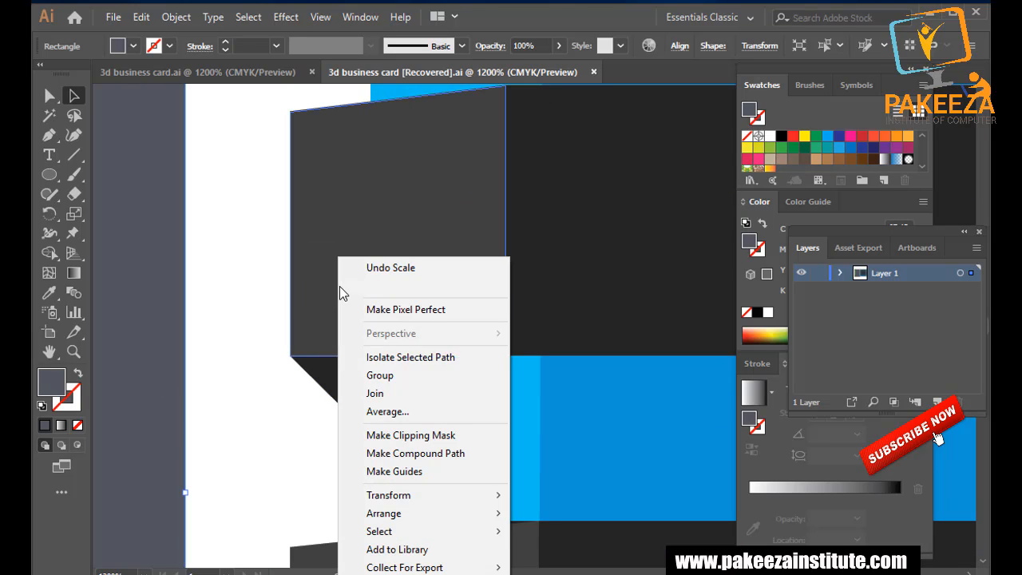
pyautogui.click(347, 372)
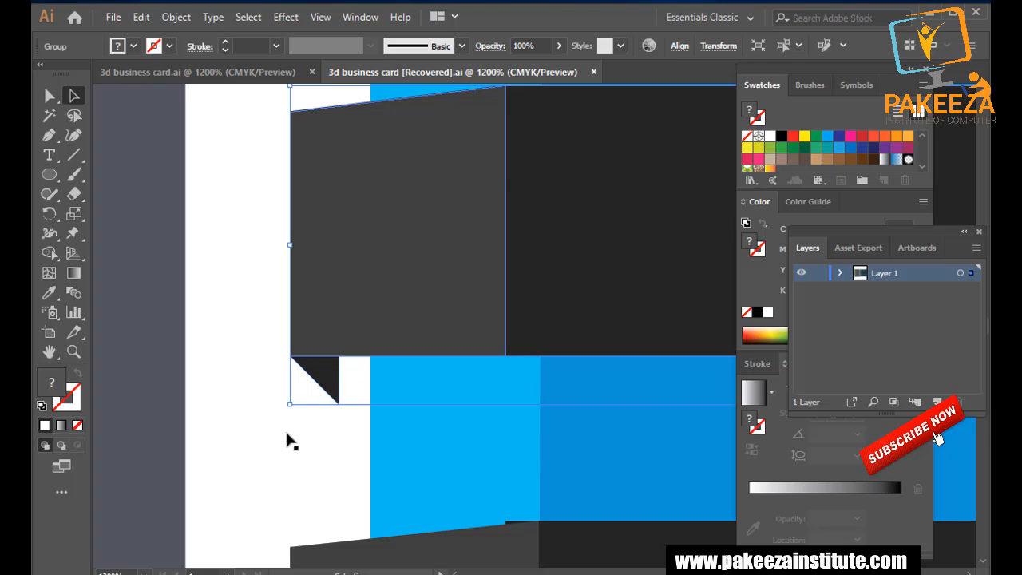
pyautogui.rightClick(353, 323)
pyautogui.click(389, 455)
pyautogui.click(331, 411)
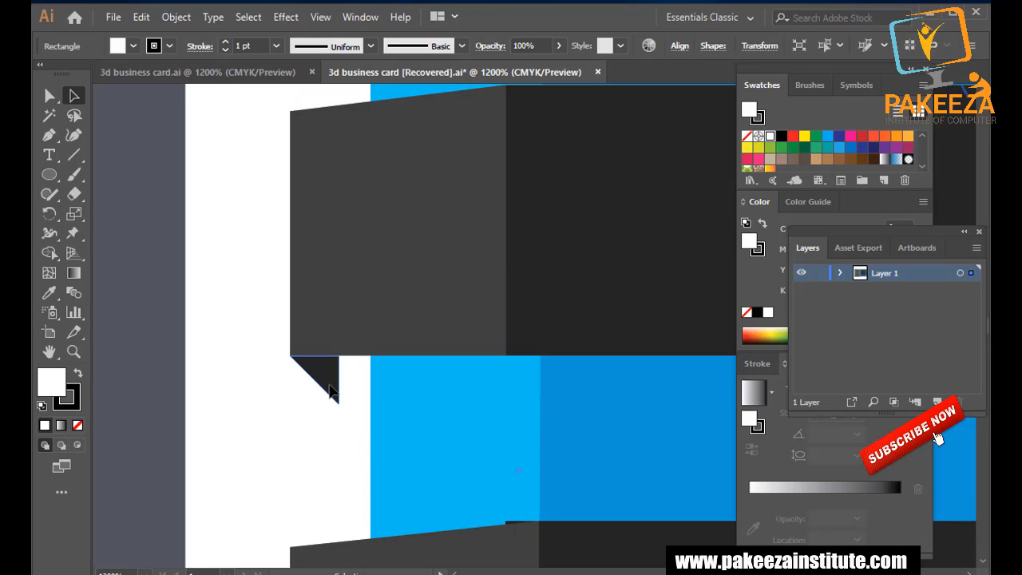
pyautogui.click(330, 391)
pyautogui.press('Delete')
# Move the fold triangle under the ribbon's left end, nudging its edge to the blue panel.
pyautogui.click(527, 335)
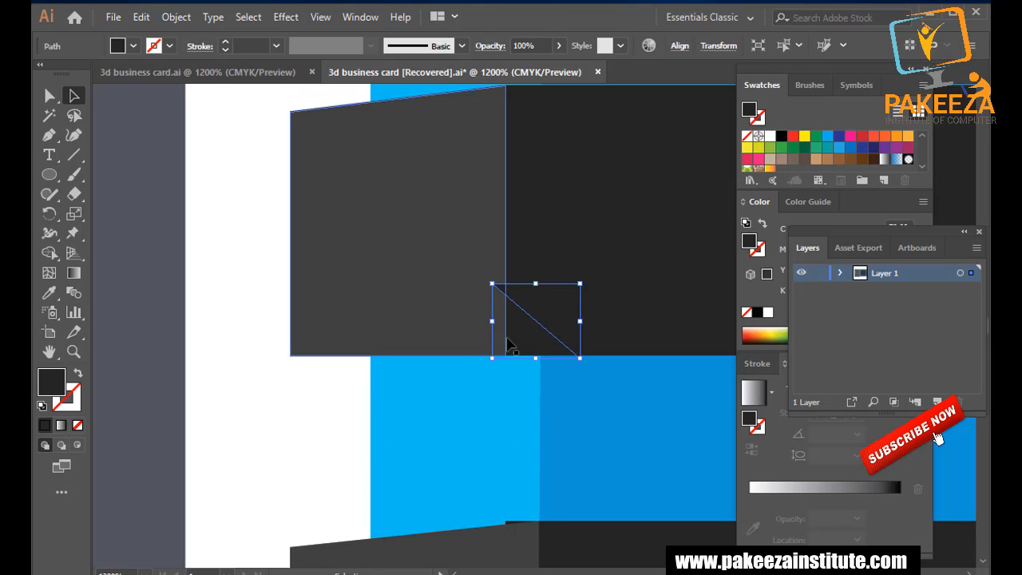
pyautogui.moveTo(524, 332); pyautogui.dragTo(560, 338)
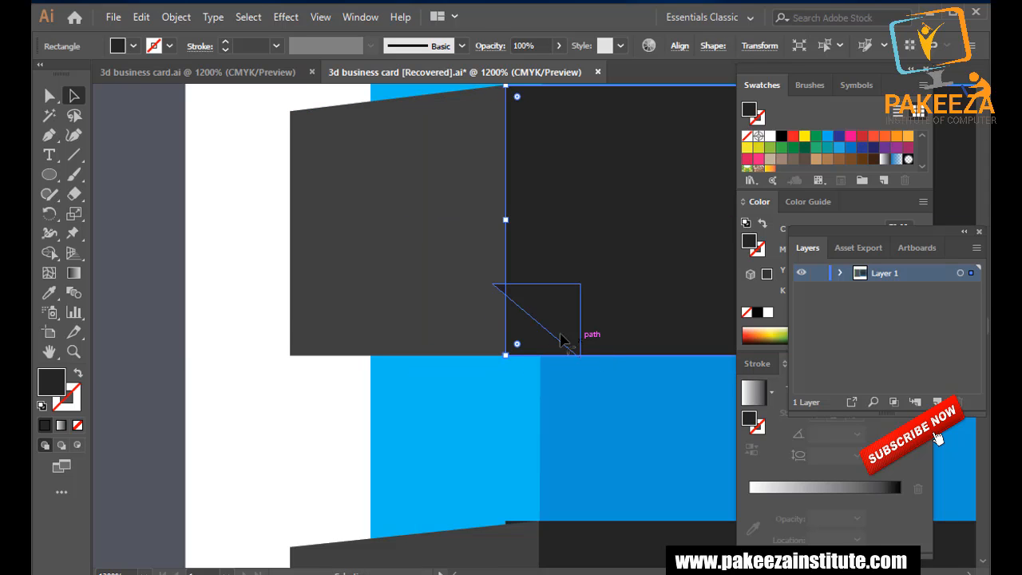
pyautogui.moveTo(495, 281); pyautogui.dragTo(454, 378)
pyautogui.hotkey('ctrl', 'z')
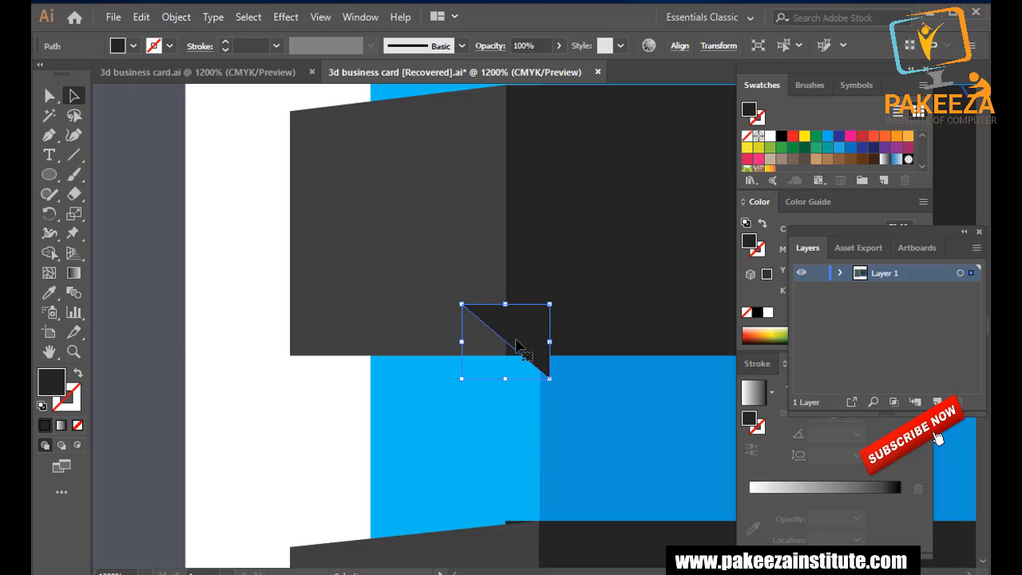
pyautogui.moveTo(510, 345); pyautogui.dragTo(332, 405)
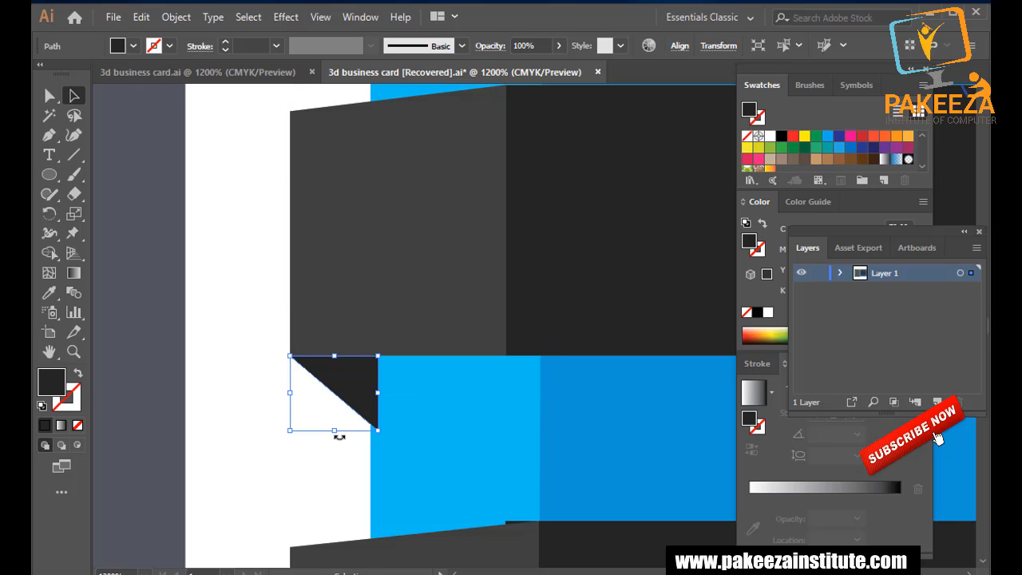
pyautogui.press('a')
pyautogui.press('Left')
pyautogui.click(134, 301)
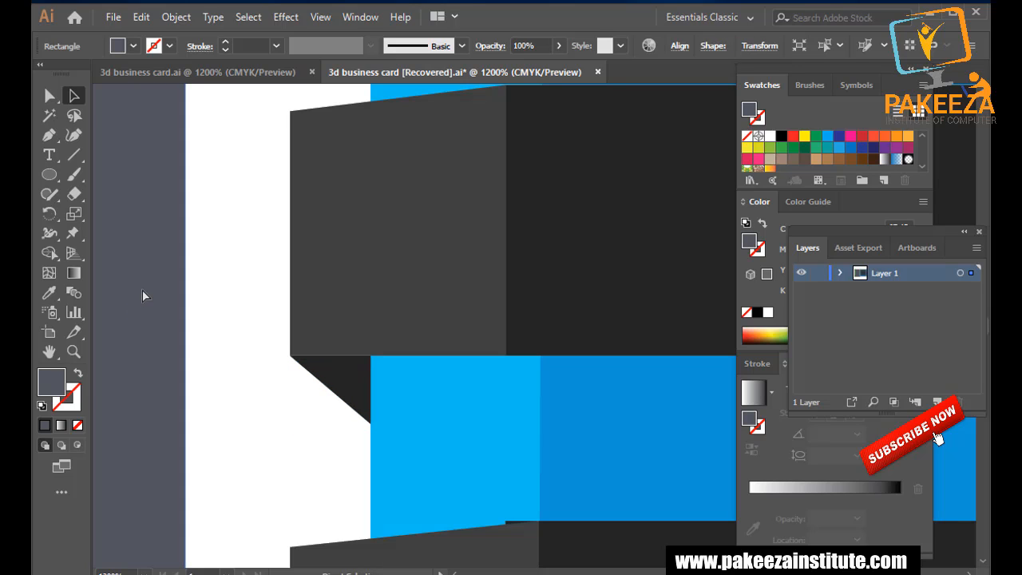
# Stretch another ribbon's grey end flap further right over its dark bar.
pyautogui.click(430, 263)
pyautogui.moveTo(507, 221); pyautogui.dragTo(543, 221)
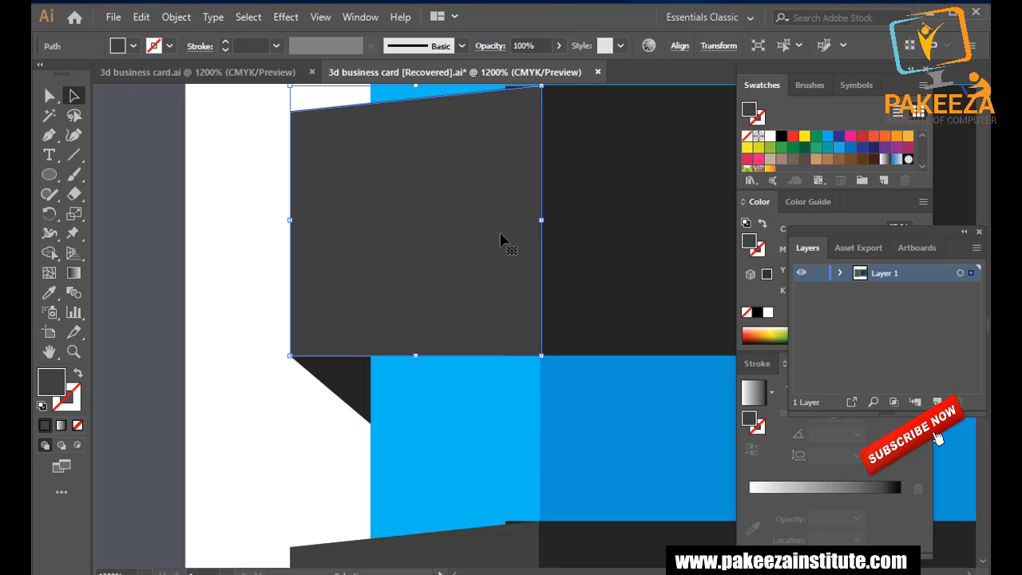
pyautogui.click(240, 254)
# Ungroup the dark fold triangle, then cut it and paste it back above the white gap rectangle.
pyautogui.scroll(-3, 272, 280)
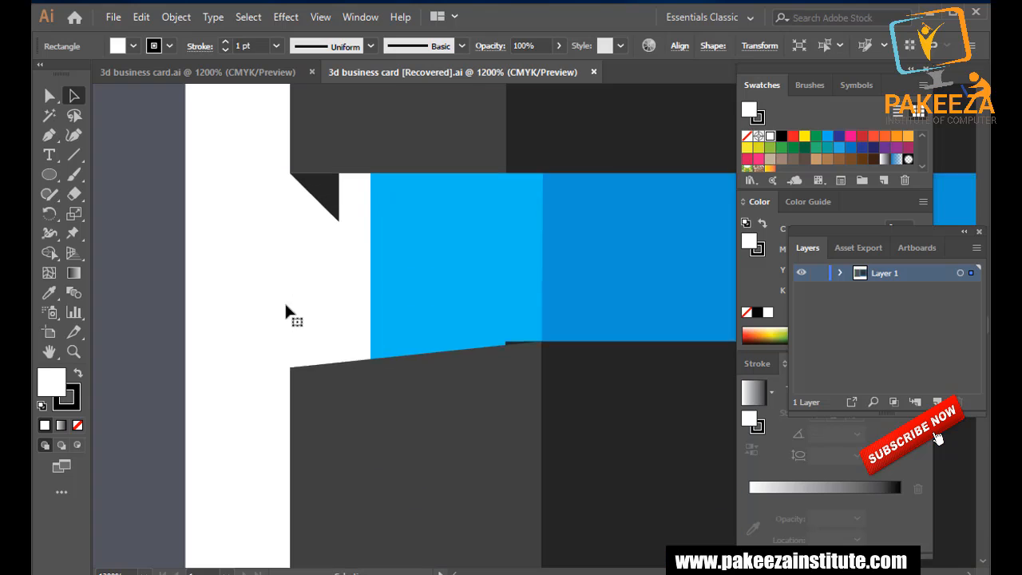
pyautogui.scroll(1, 292, 320)
pyautogui.scroll(1, 359, 351)
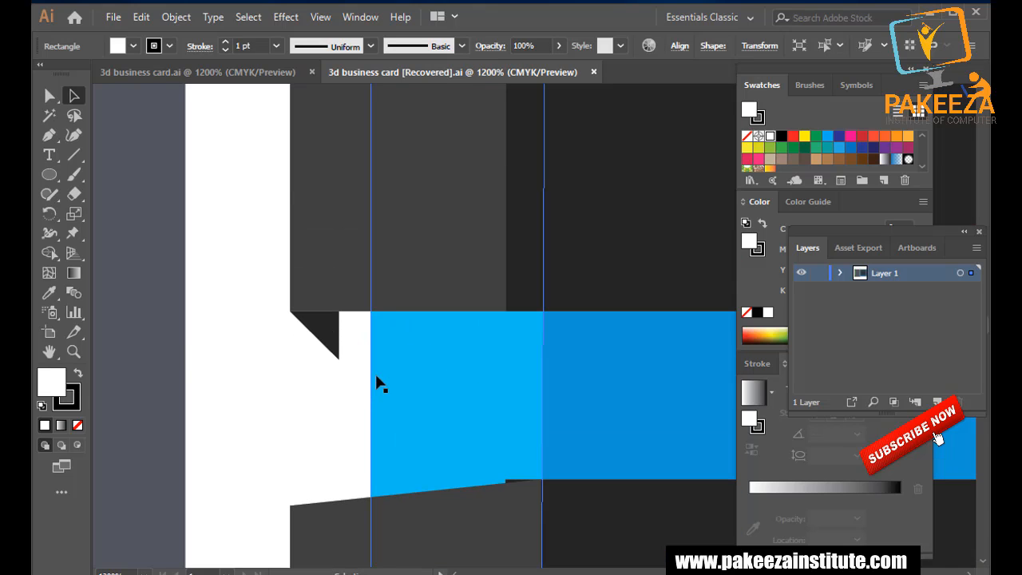
pyautogui.click(323, 335)
pyautogui.rightClick(326, 330)
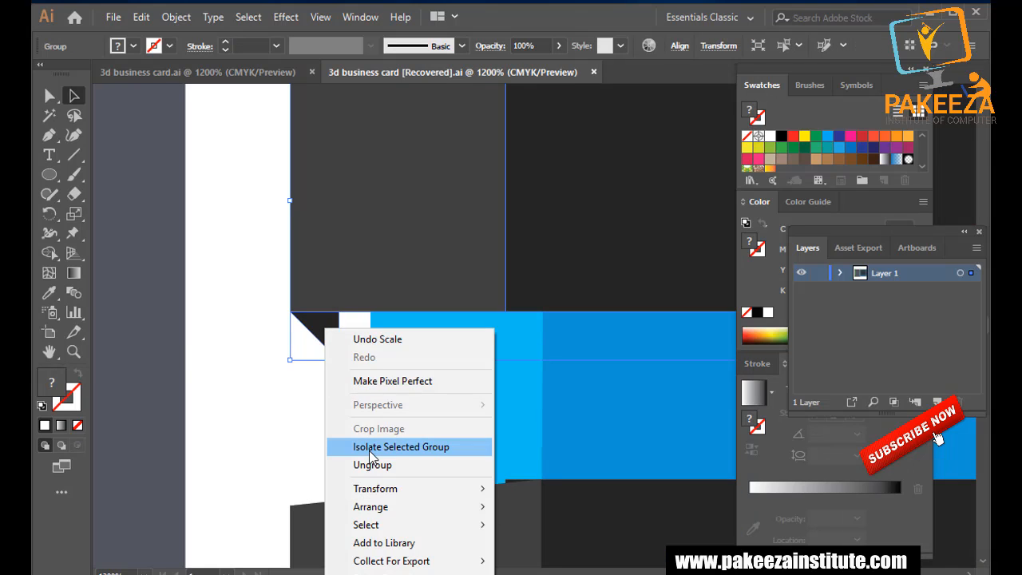
pyautogui.click(364, 465)
pyautogui.click(336, 388)
pyautogui.click(332, 351)
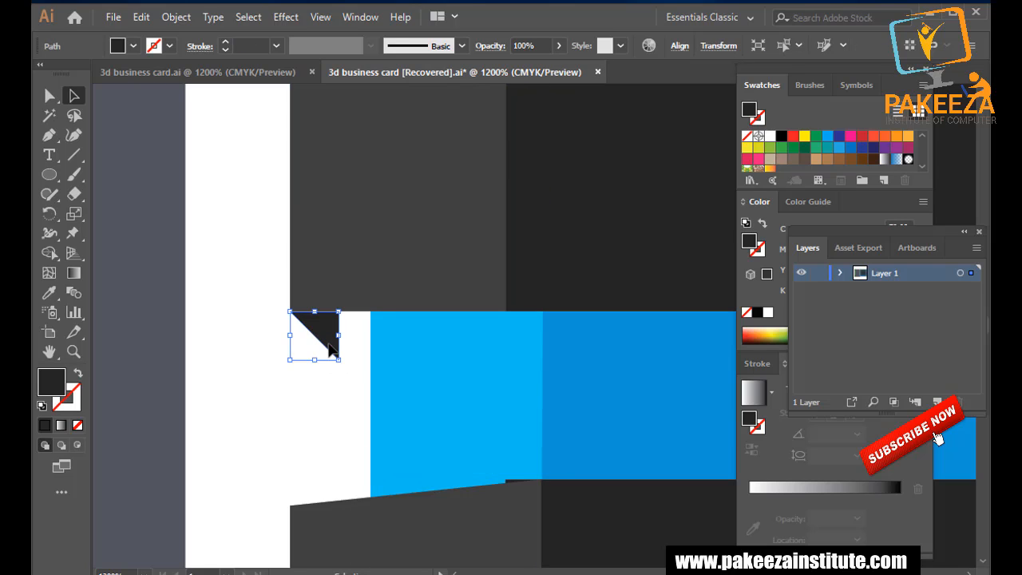
pyautogui.hotkey('ctrl', 'x')
pyautogui.click(245, 404)
pyautogui.hotkey('ctrl', 'v')
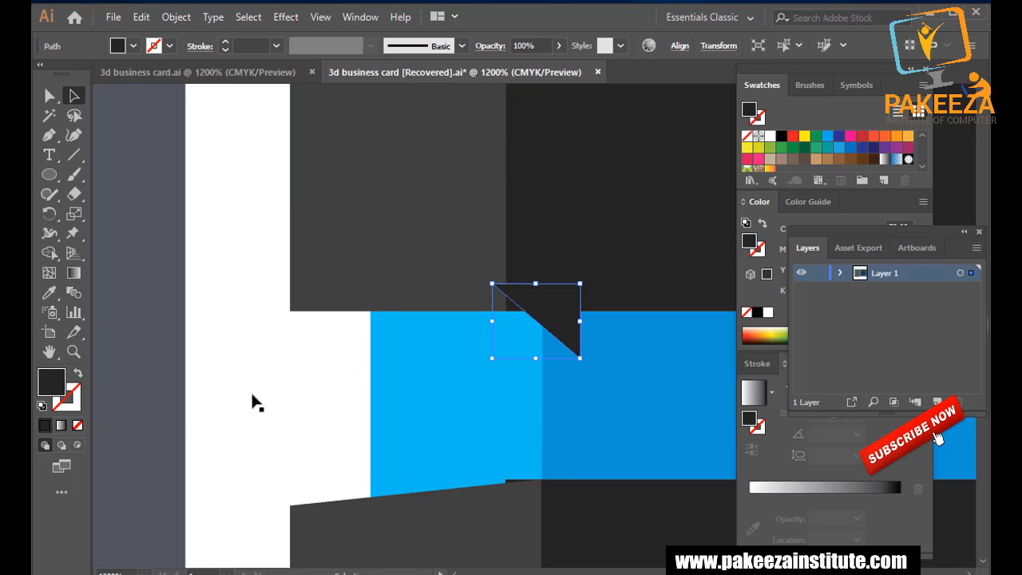
# Move the dark fold triangle left so it sits under the ribbon bar's left end.
pyautogui.doubleClick(549, 329)
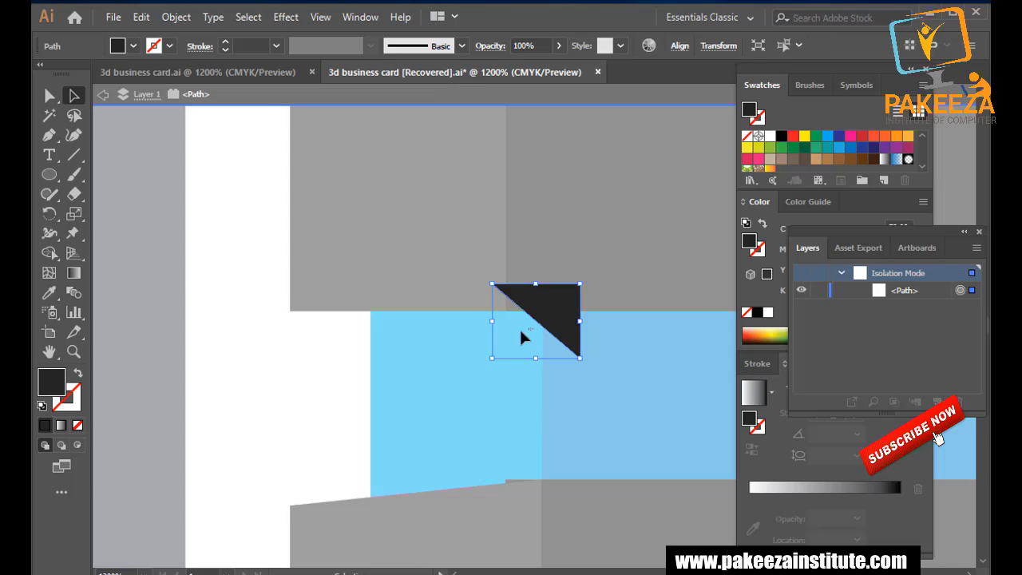
pyautogui.click(492, 339)
pyautogui.doubleClick(377, 342)
pyautogui.click(551, 315)
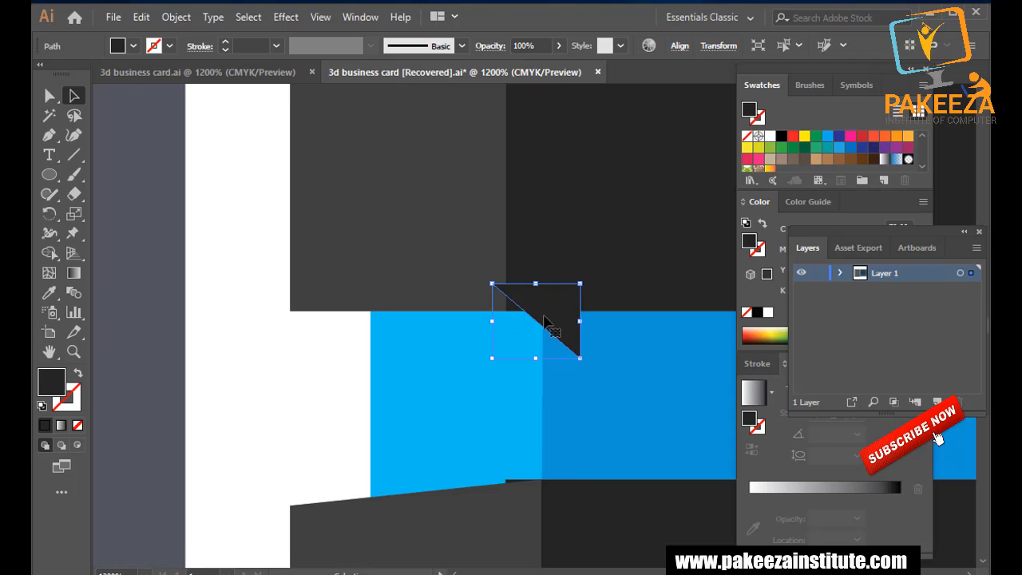
pyautogui.moveTo(539, 318); pyautogui.dragTo(337, 352)
pyautogui.press('a')
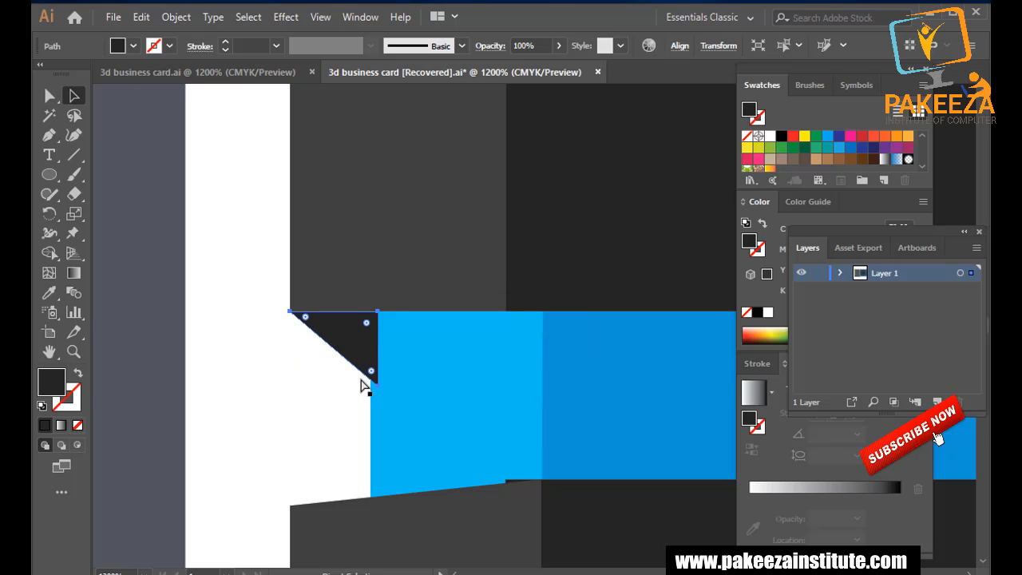
# Widen the dark grey ribbon rectangle rightward over the blue panel.
pyautogui.doubleClick(534, 208)
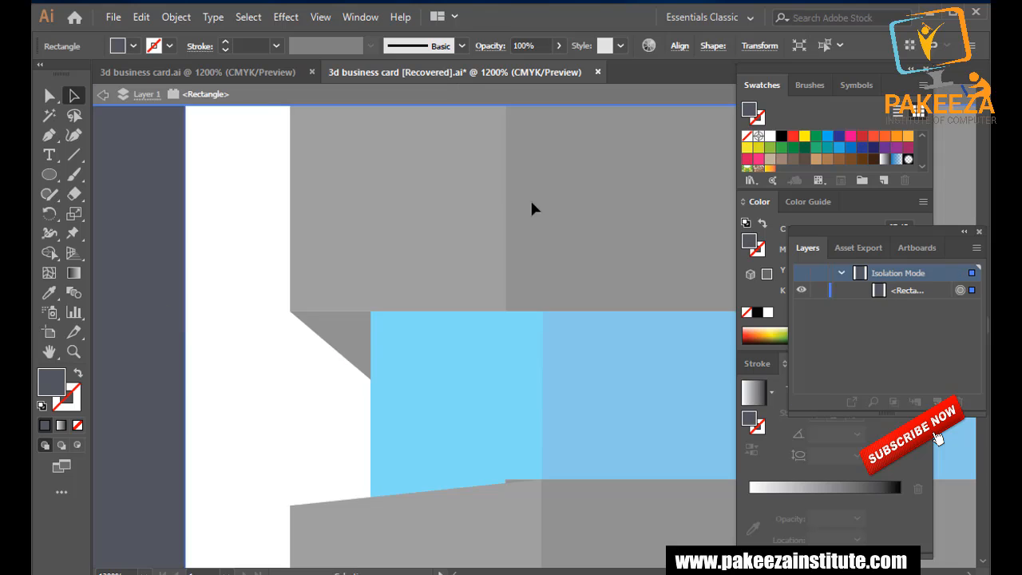
pyautogui.doubleClick(445, 206)
pyautogui.keyDown('ctrl'); pyautogui.click(445, 206); pyautogui.keyUp('ctrl')
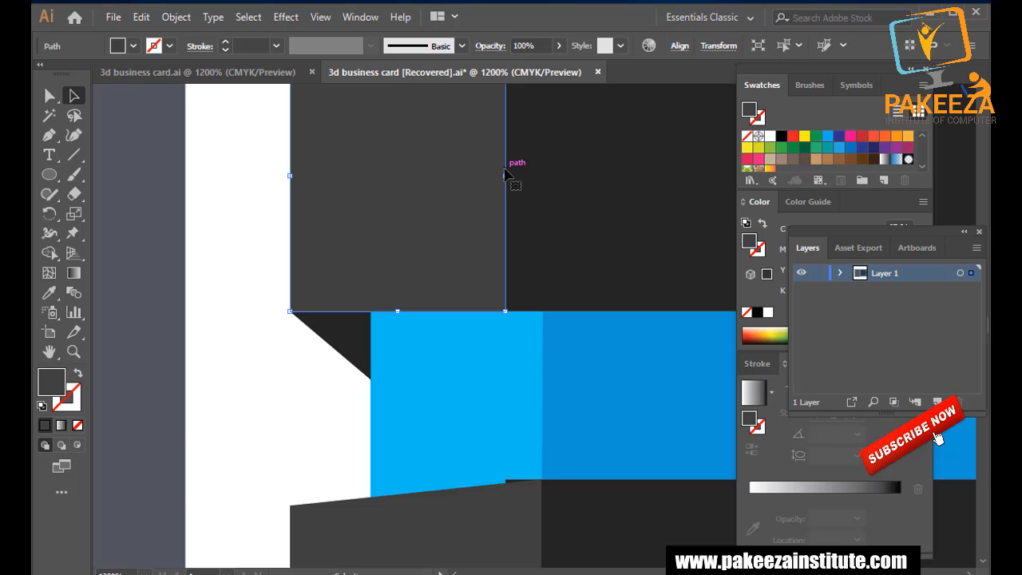
pyautogui.moveTo(505, 176); pyautogui.dragTo(541, 176)
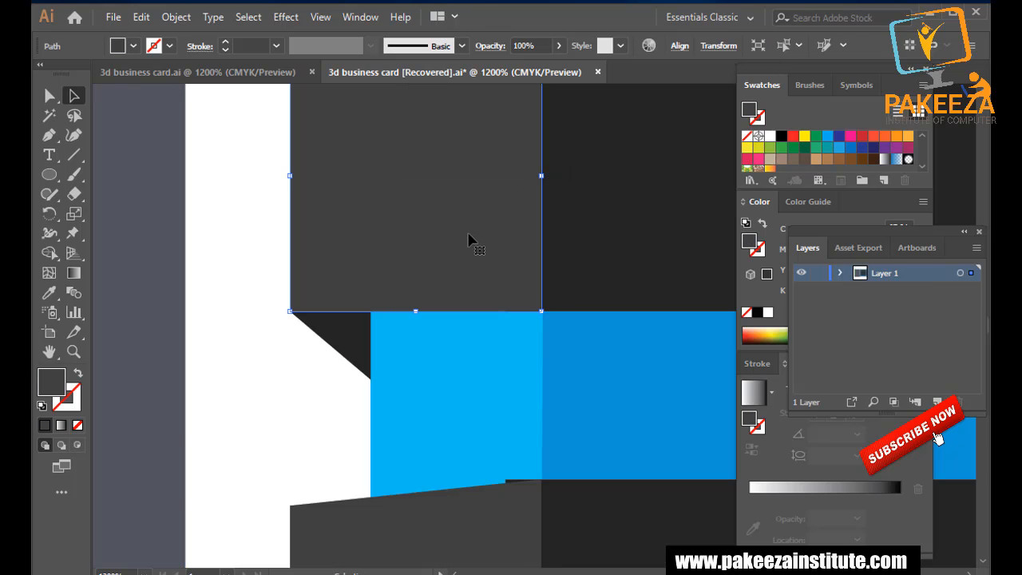
# Ungroup the top green tab group.
pyautogui.scroll(-5, 336, 292)
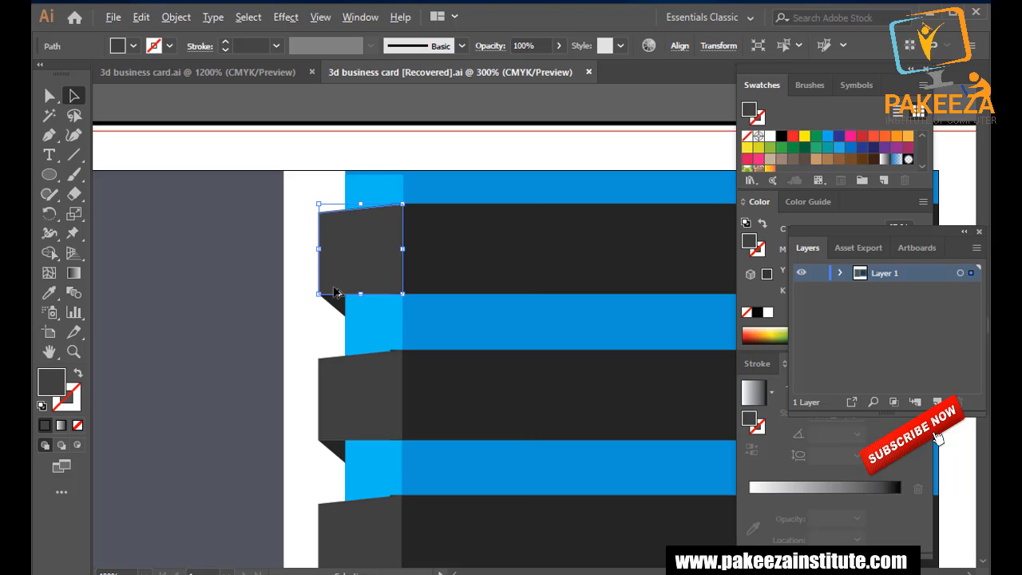
pyautogui.click(339, 171)
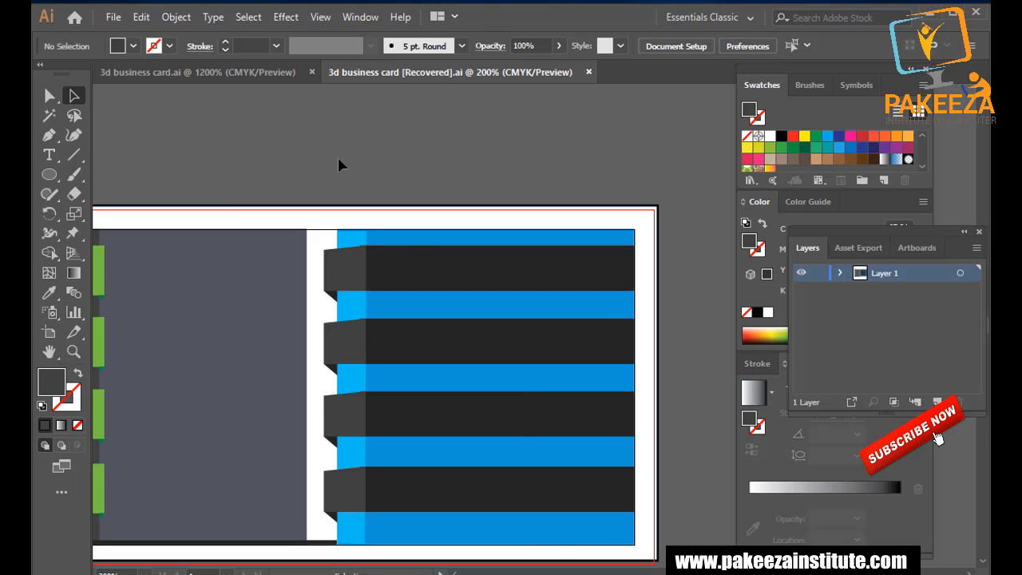
pyautogui.scroll(-1, 336, 155)
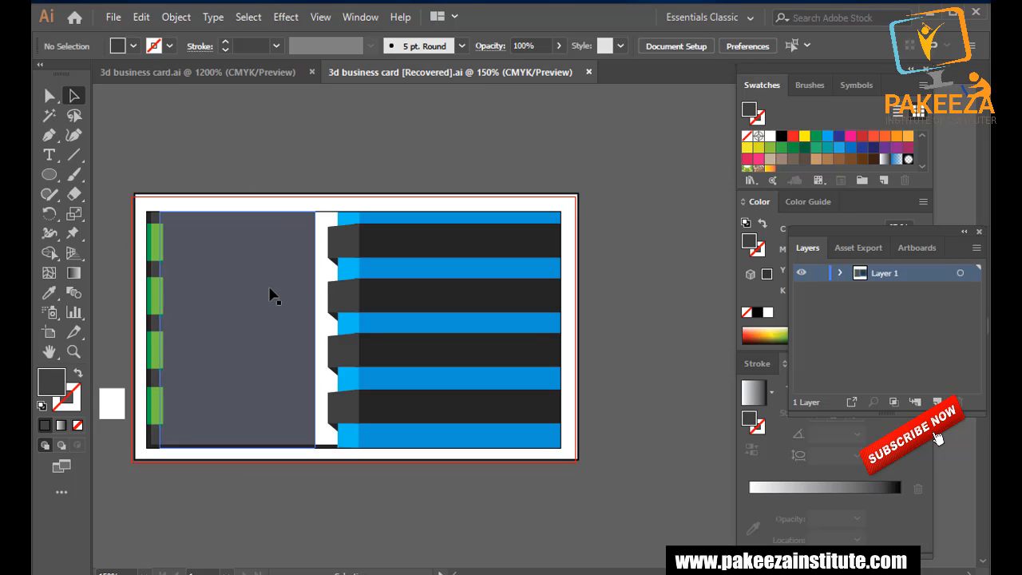
pyautogui.scroll(4, 143, 324)
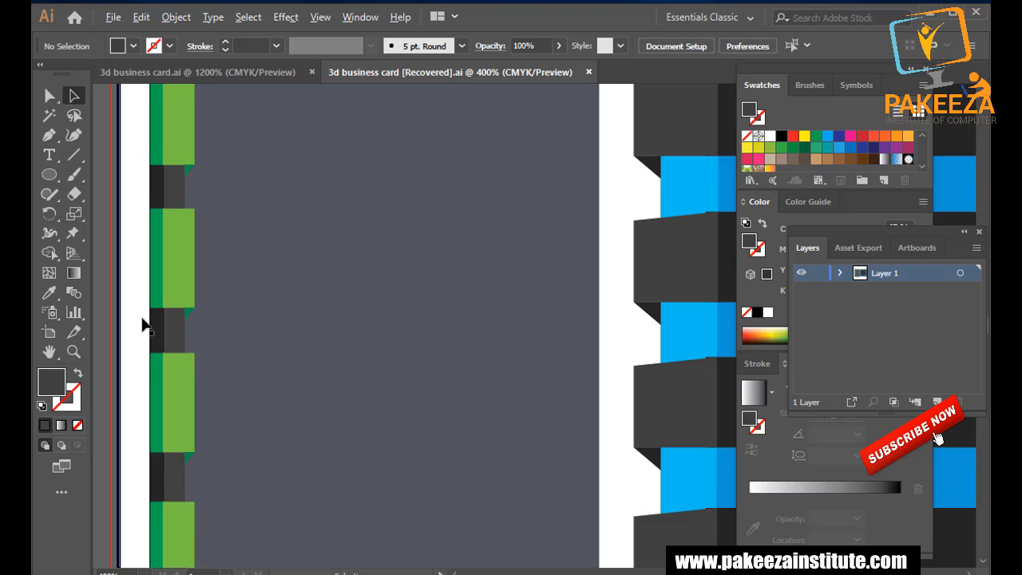
pyautogui.scroll(3, 192, 316)
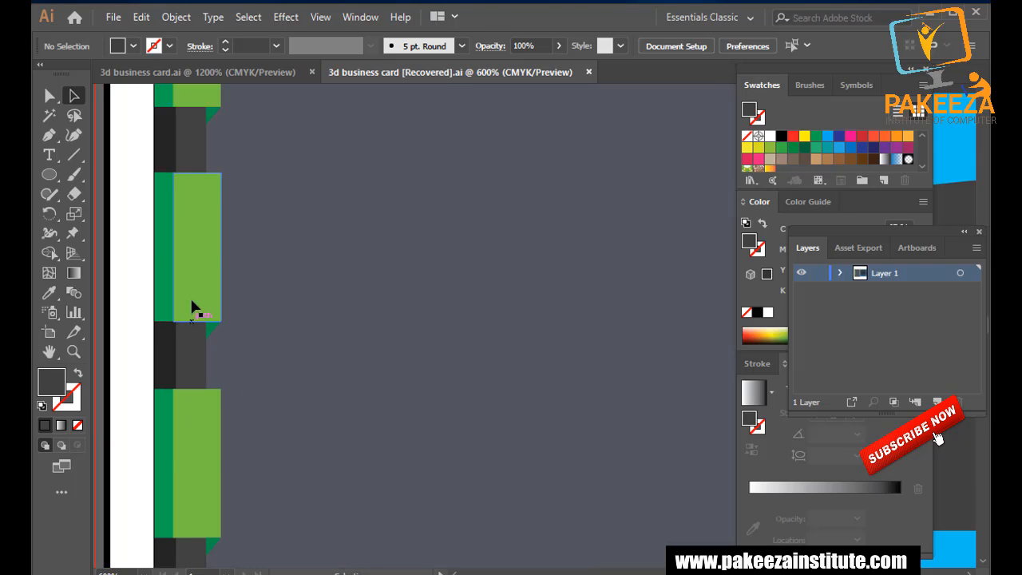
pyautogui.click(200, 160)
pyautogui.click(200, 161)
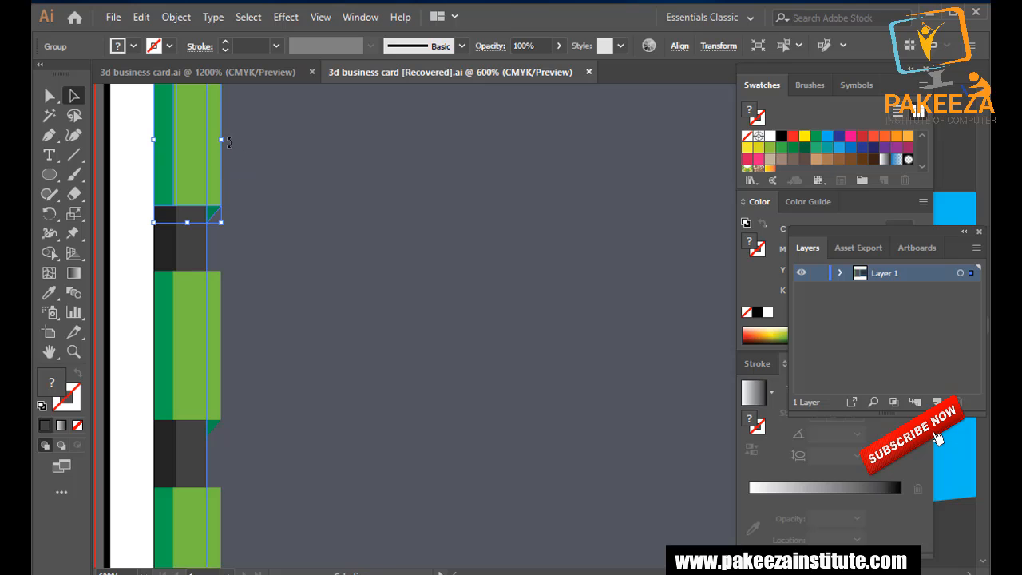
pyautogui.rightClick(200, 147)
pyautogui.click(233, 286)
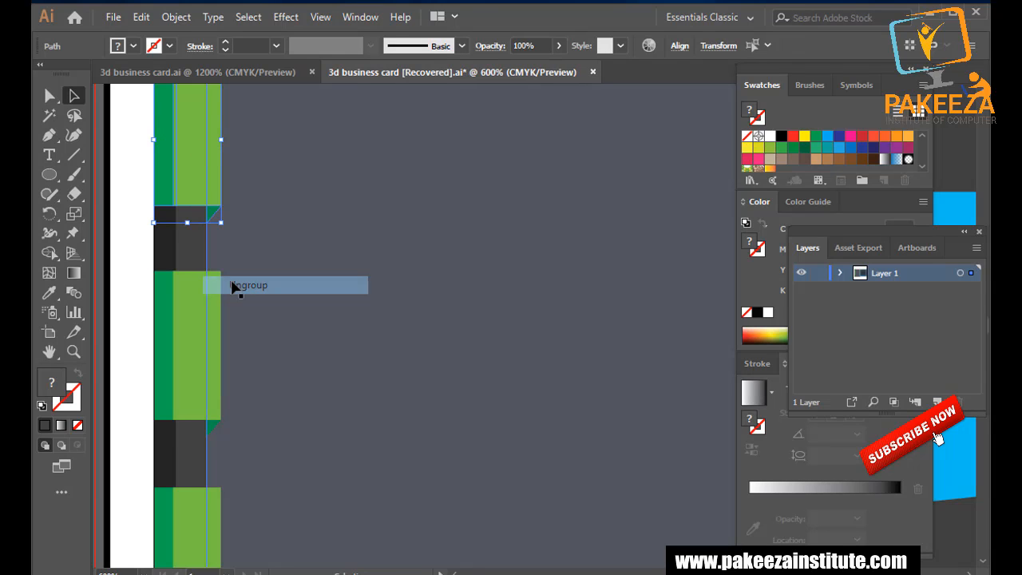
# Ungroup the middle, next and lower green tab groups.
pyautogui.click(199, 148)
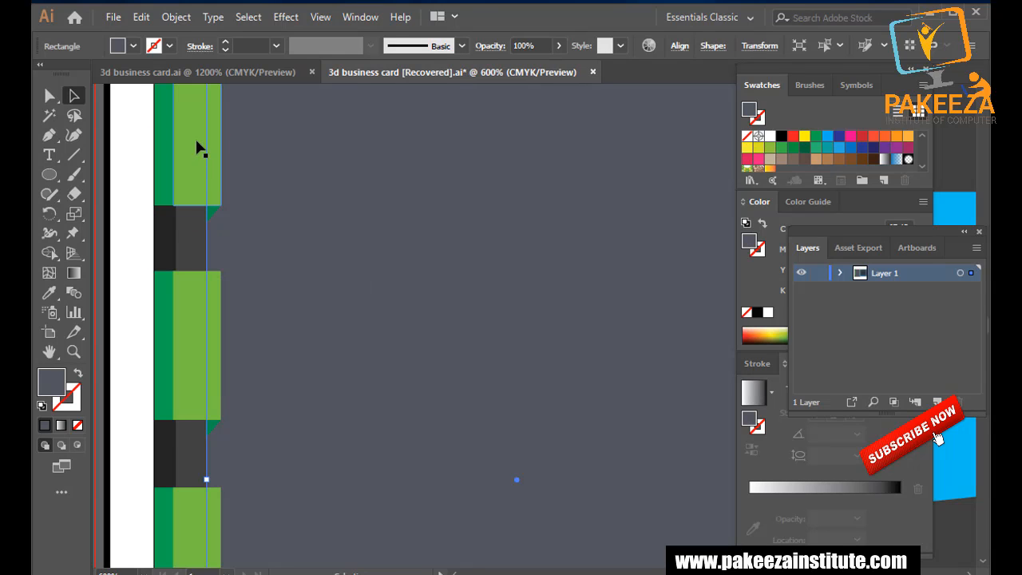
pyautogui.keyDown('shift'); pyautogui.click(214, 216); pyautogui.keyUp('shift')
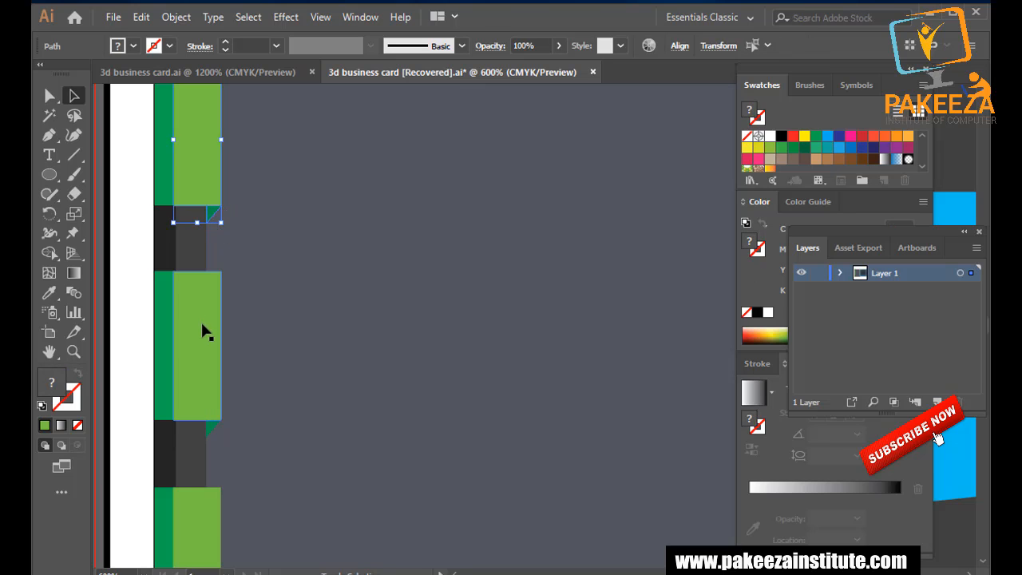
pyautogui.keyDown('shift'); pyautogui.click(201, 325); pyautogui.keyUp('shift')
pyautogui.click(234, 238)
pyautogui.click(201, 178)
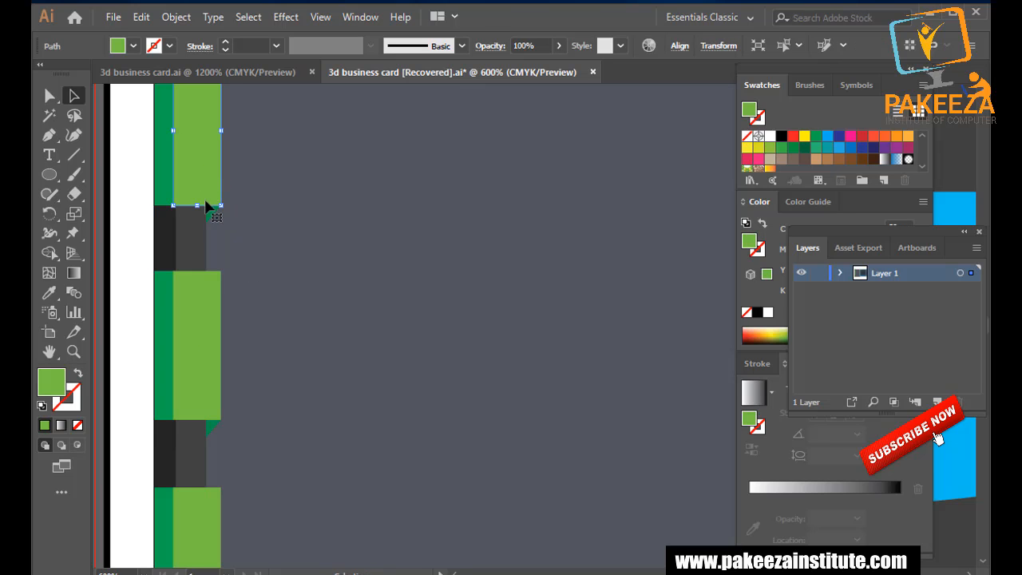
pyautogui.rightClick(198, 300)
pyautogui.click(239, 436)
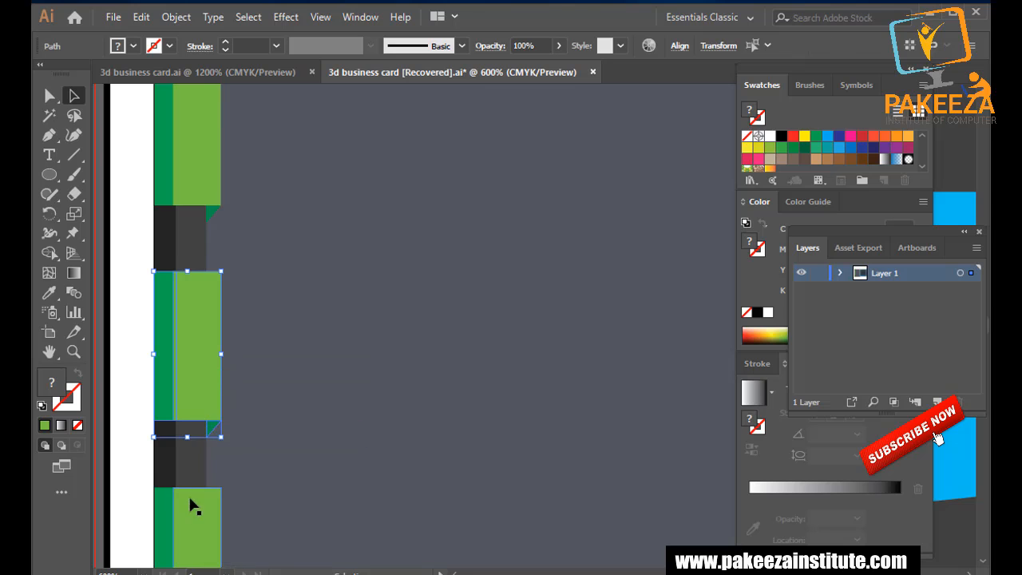
pyautogui.scroll(2, 193, 479)
pyautogui.rightClick(192, 448)
pyautogui.click(230, 322)
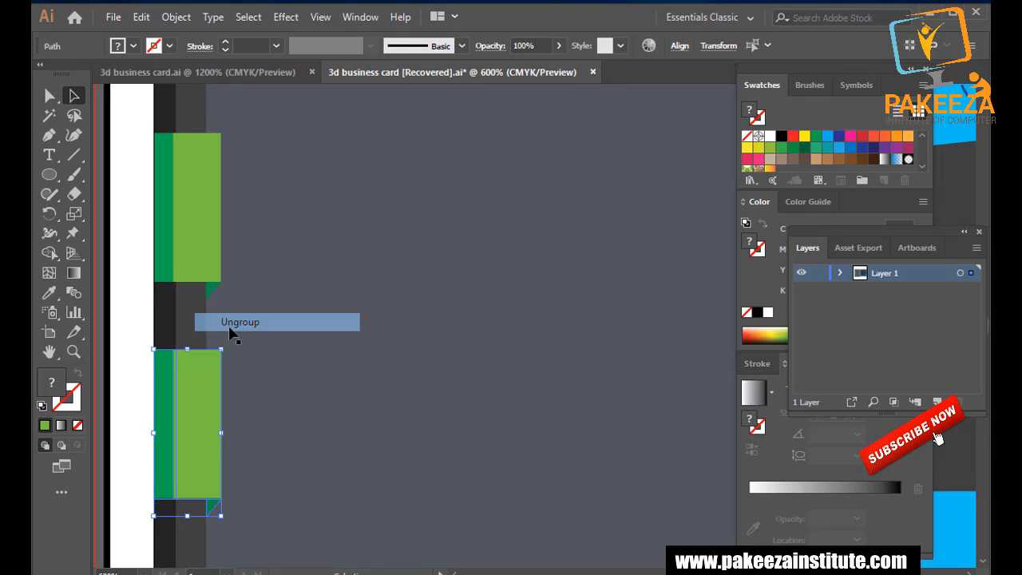
pyautogui.scroll(2, 203, 468)
pyautogui.rightClick(203, 468)
pyautogui.click(232, 336)
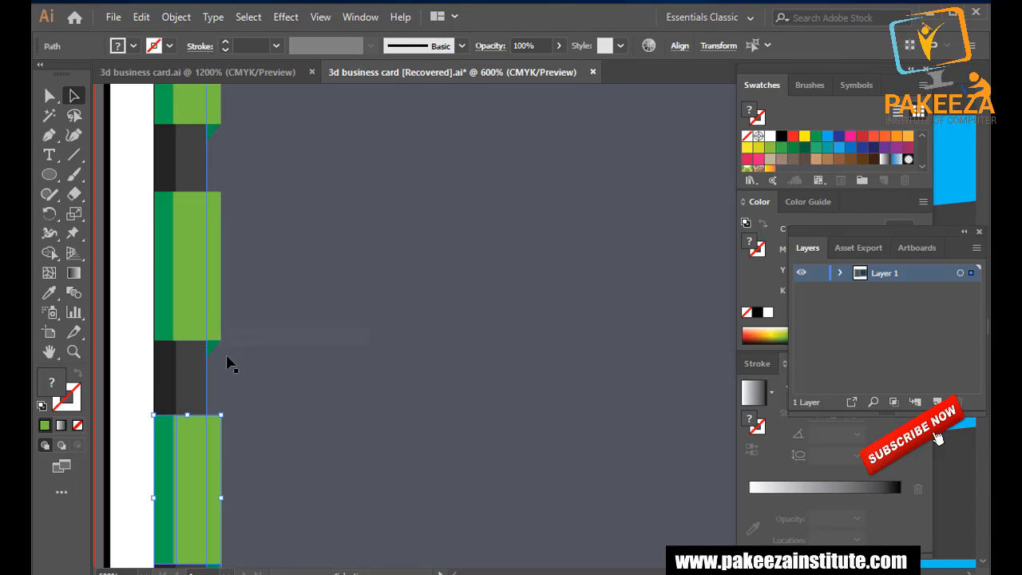
# Select the separated green rectangles and corner triangles to check they are individual pieces.
pyautogui.scroll(-4, 230, 364)
pyautogui.click(229, 506)
pyautogui.click(212, 437)
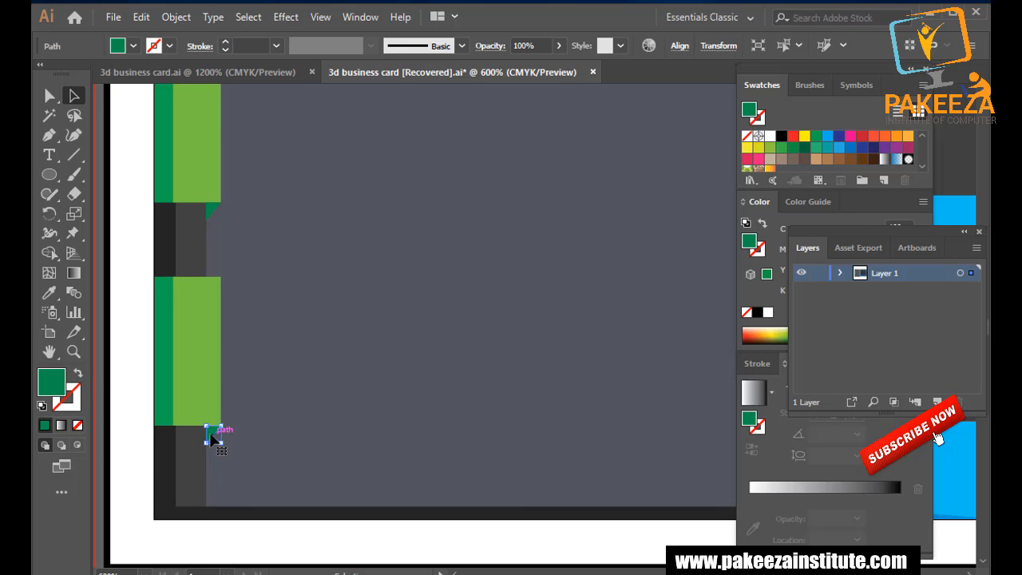
pyautogui.keyDown('shift'); pyautogui.click(206, 333); pyautogui.keyUp('shift')
pyautogui.keyDown('shift'); pyautogui.click(200, 195); pyautogui.keyUp('shift')
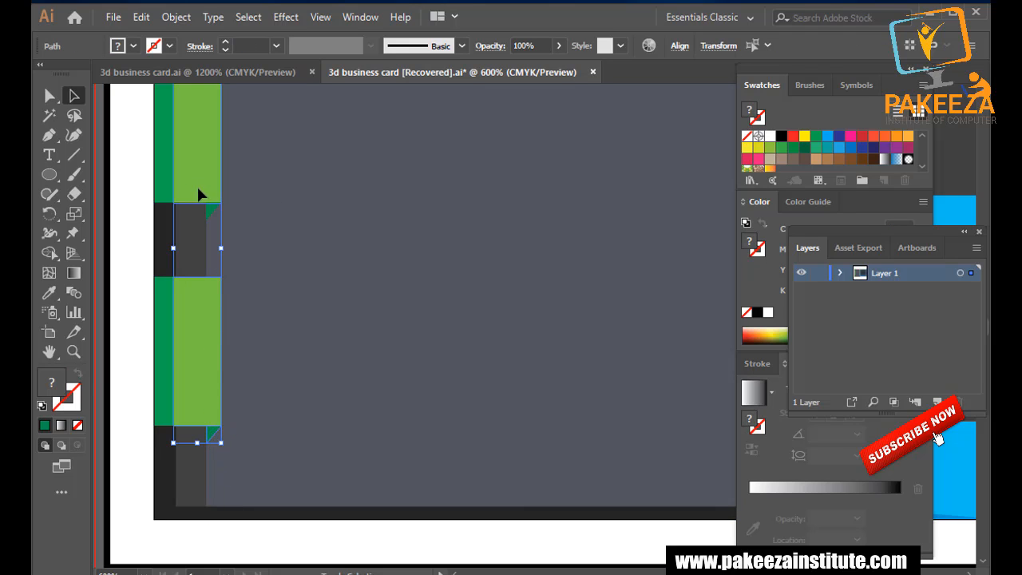
pyautogui.keyDown('shift'); pyautogui.click(210, 208); pyautogui.keyUp('shift')
pyautogui.scroll(20, 229, 183)
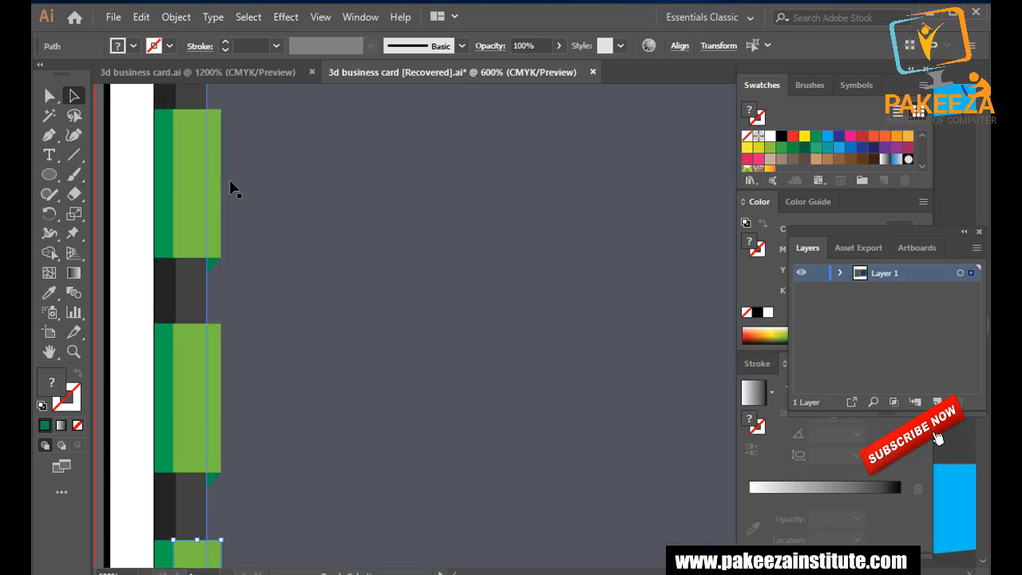
pyautogui.scroll(-10, 229, 183)
pyautogui.keyDown('shift'); pyautogui.click(206, 376); pyautogui.keyUp('shift')
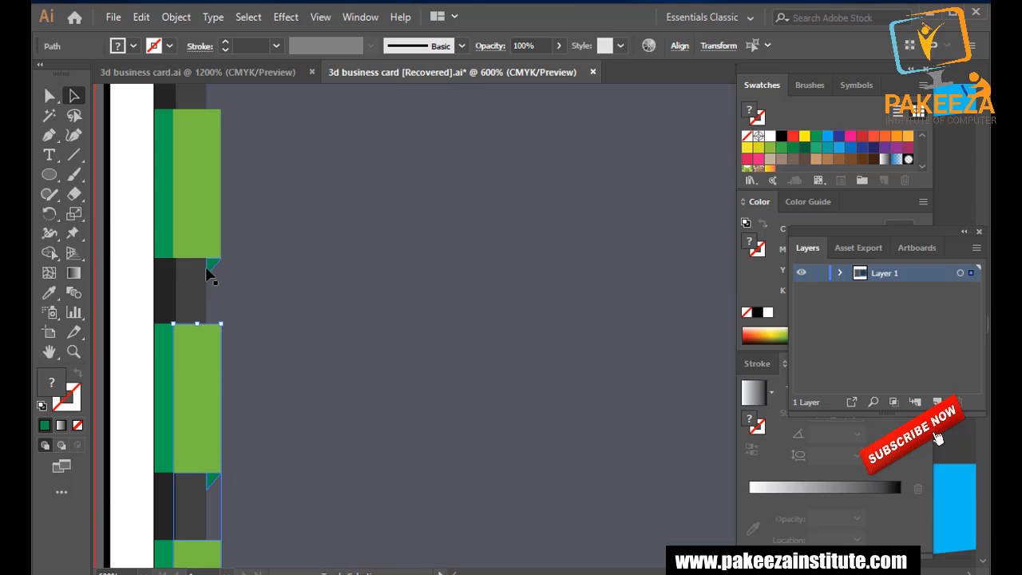
pyautogui.doubleClick(204, 222)
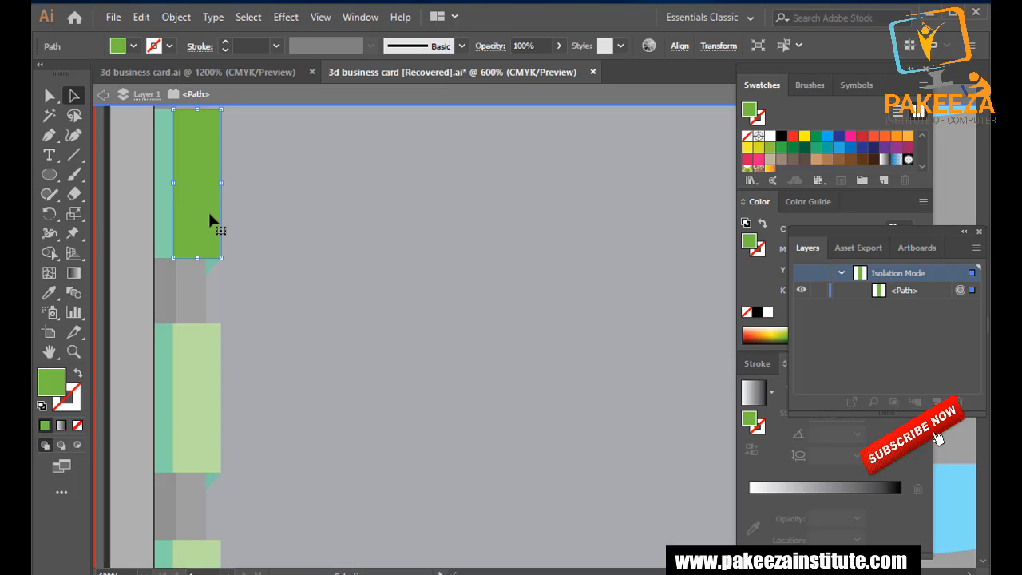
pyautogui.click(256, 225)
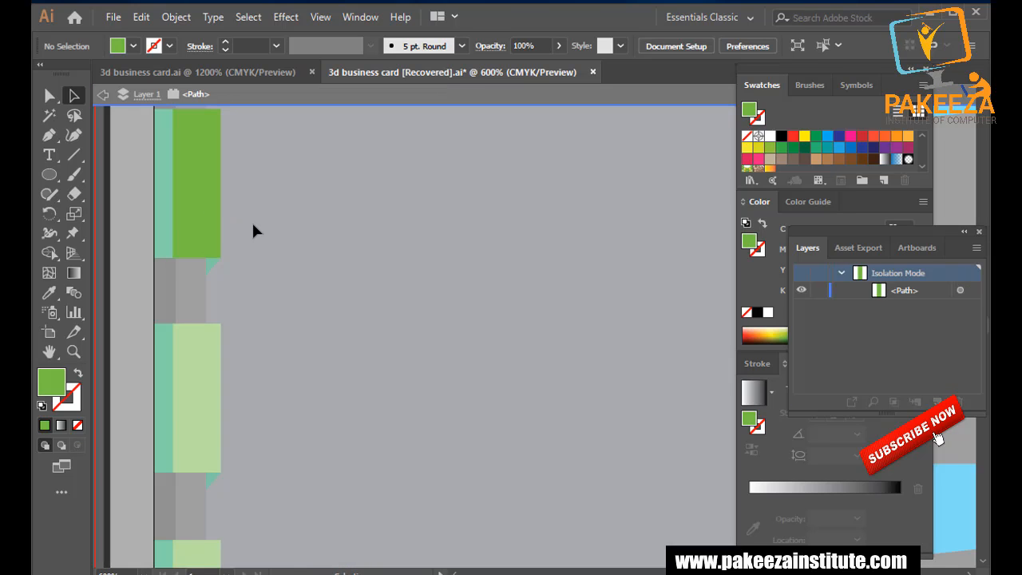
pyautogui.doubleClick(252, 225)
# Widen the top light green rectangle and its dark green corner triangle rightward to 0.13 in.
pyautogui.click(196, 227)
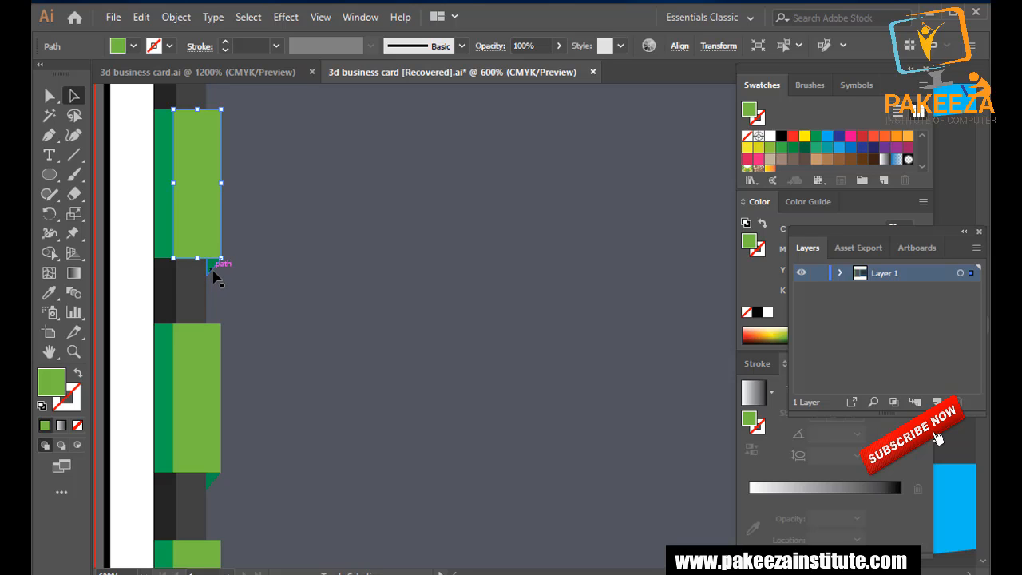
pyautogui.keyDown('shift'); pyautogui.click(213, 272); pyautogui.keyUp('shift')
pyautogui.moveTo(227, 198); pyautogui.dragTo(242, 197)
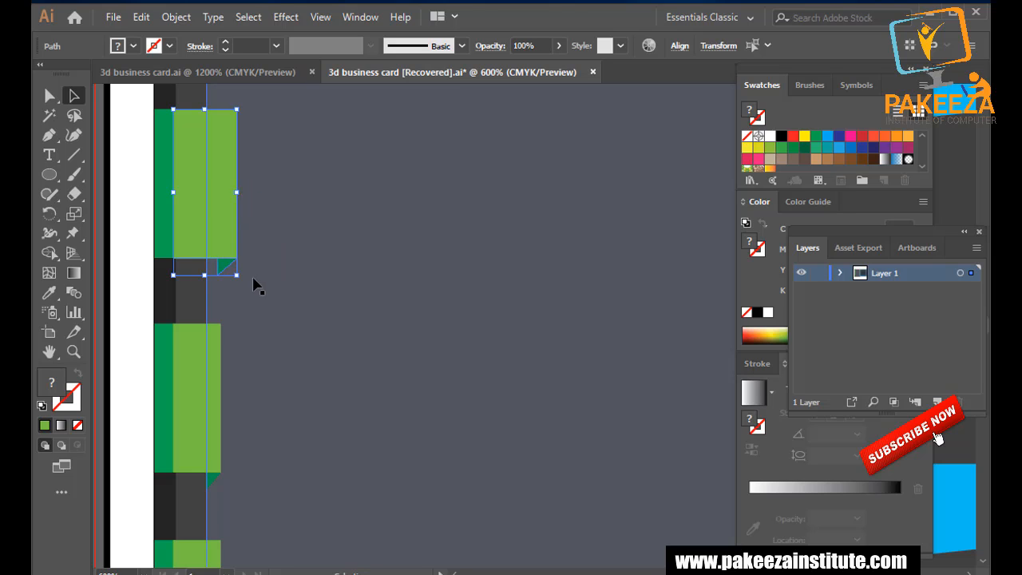
pyautogui.scroll(-2, 250, 286)
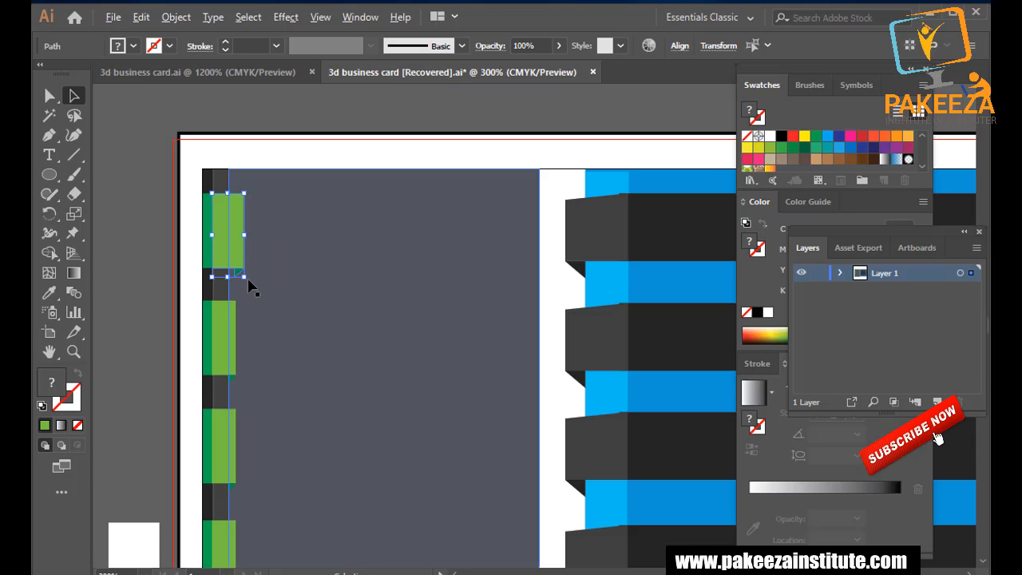
pyautogui.click(184, 208)
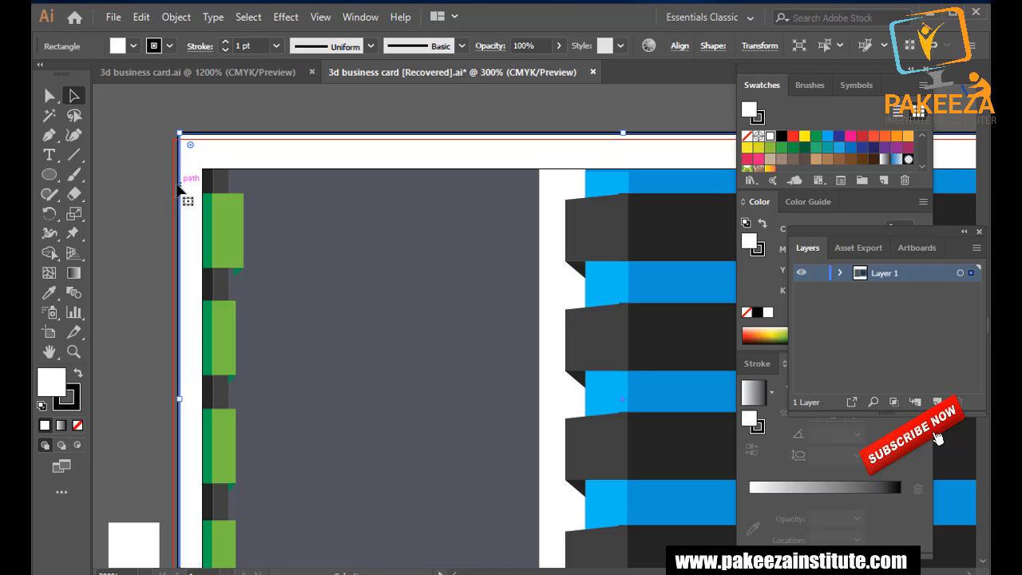
# Undo the top green tab's widening so it matches the other tabs, then zoom out.
pyautogui.hotkey('ctrl', 'z')
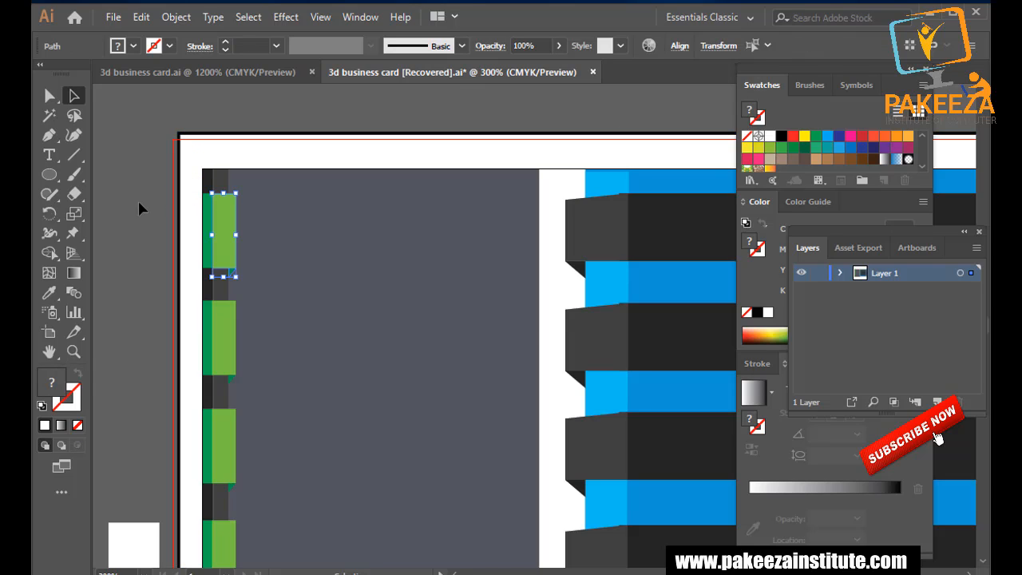
pyautogui.keyDown('ctrl'); pyautogui.click(128, 197); pyautogui.keyUp('ctrl')
pyautogui.scroll(-1, 130, 197)
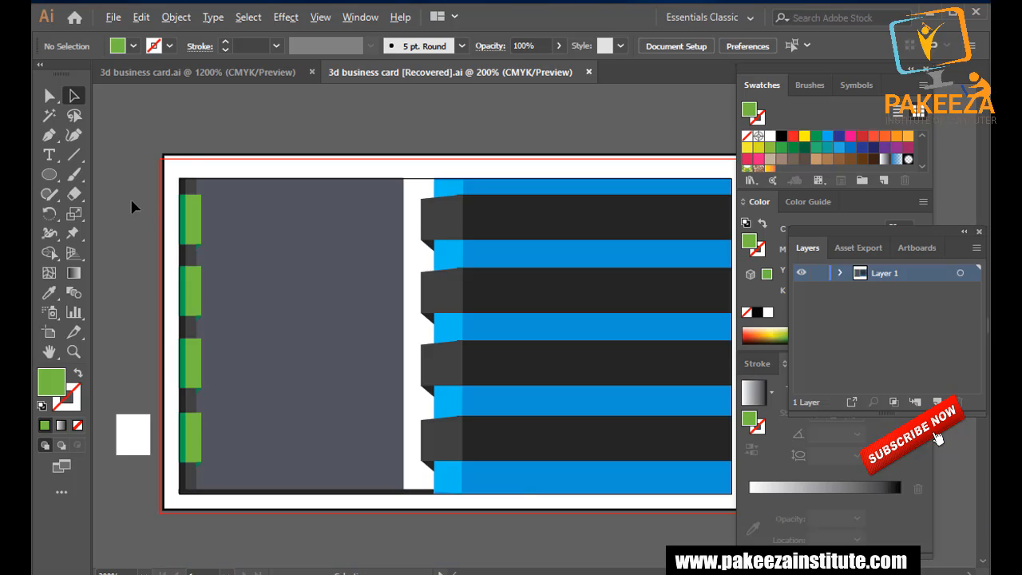
# Stretch the grey left panel right to the blue bars and left over the dark strip.
pyautogui.click(333, 326)
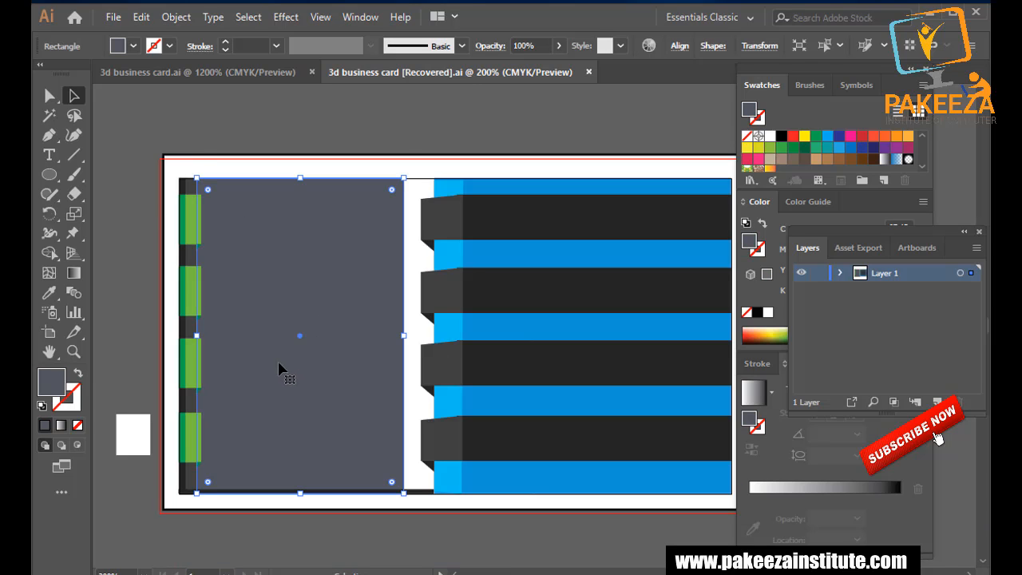
pyautogui.moveTo(404, 336); pyautogui.dragTo(437, 336)
pyautogui.moveTo(208, 335); pyautogui.dragTo(191, 336)
pyautogui.click(306, 545)
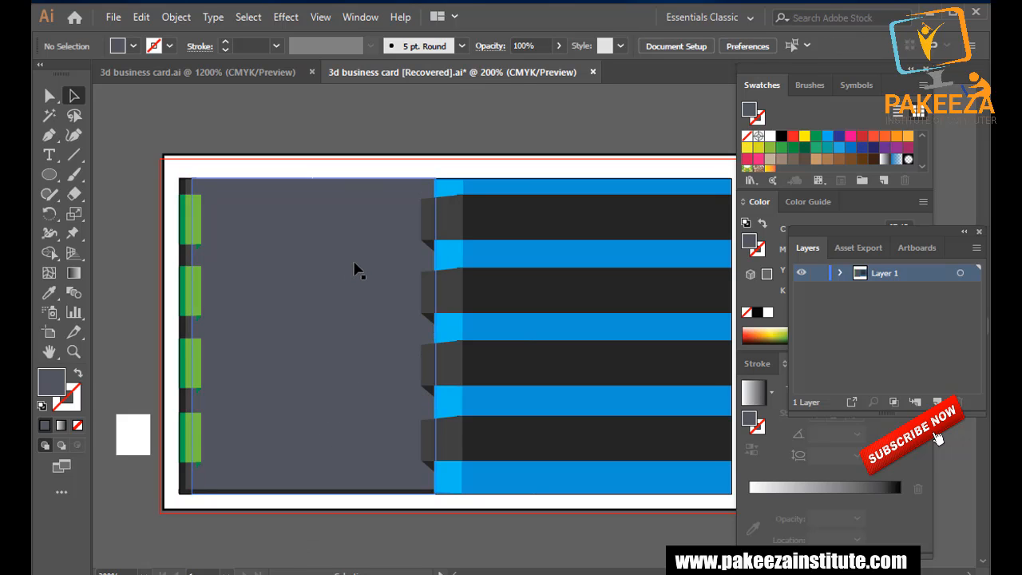
# Fill the left panel with the dark stripe's colour using the Eyedropper.
pyautogui.click(332, 348)
pyautogui.click(48, 293)
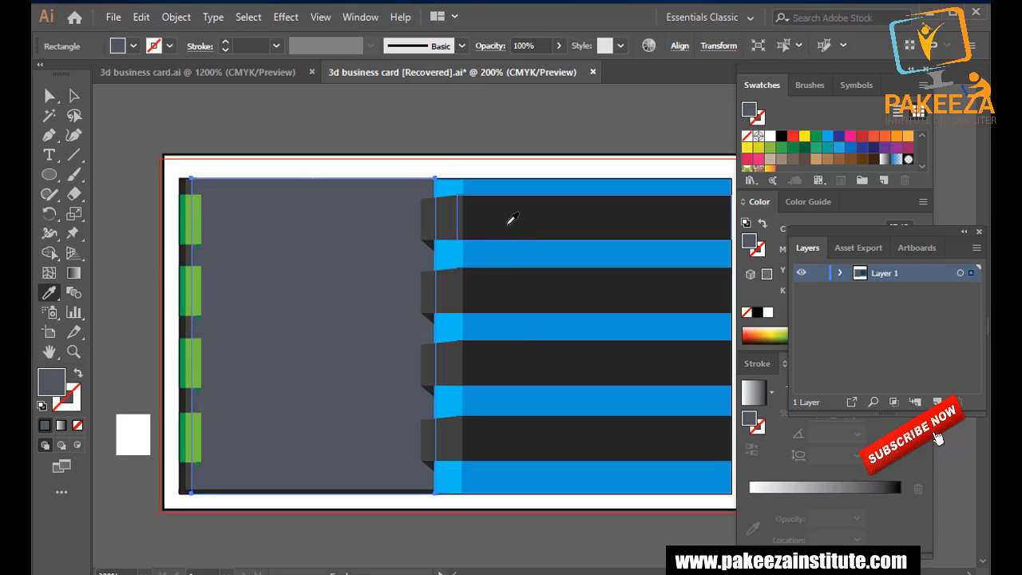
pyautogui.click(511, 217)
pyautogui.click(74, 95)
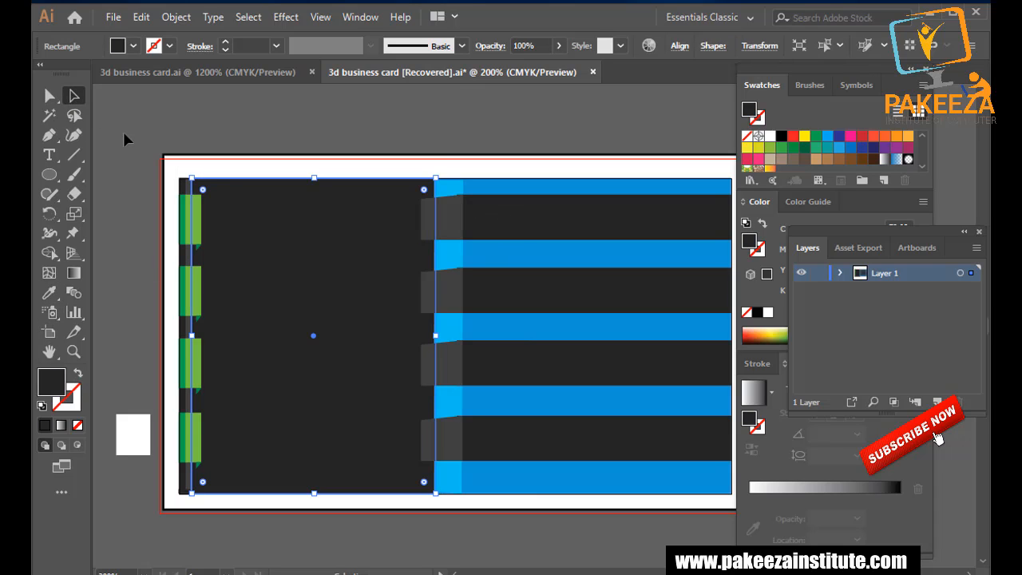
pyautogui.click(139, 182)
pyautogui.scroll(-1, 149, 244)
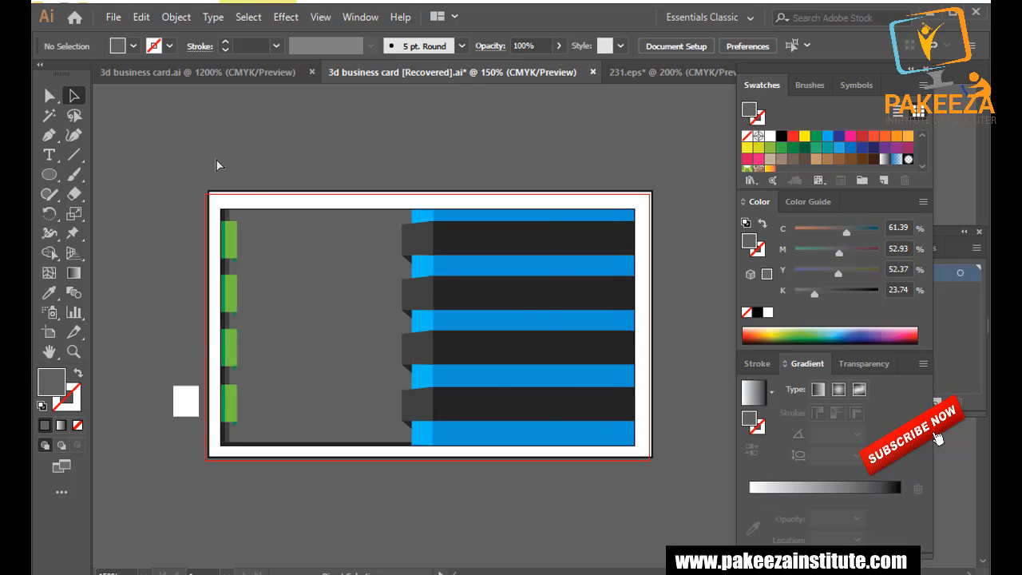
# Paste the green contact icon group and place it right of the artboard.
pyautogui.hotkey('ctrl', 'v')
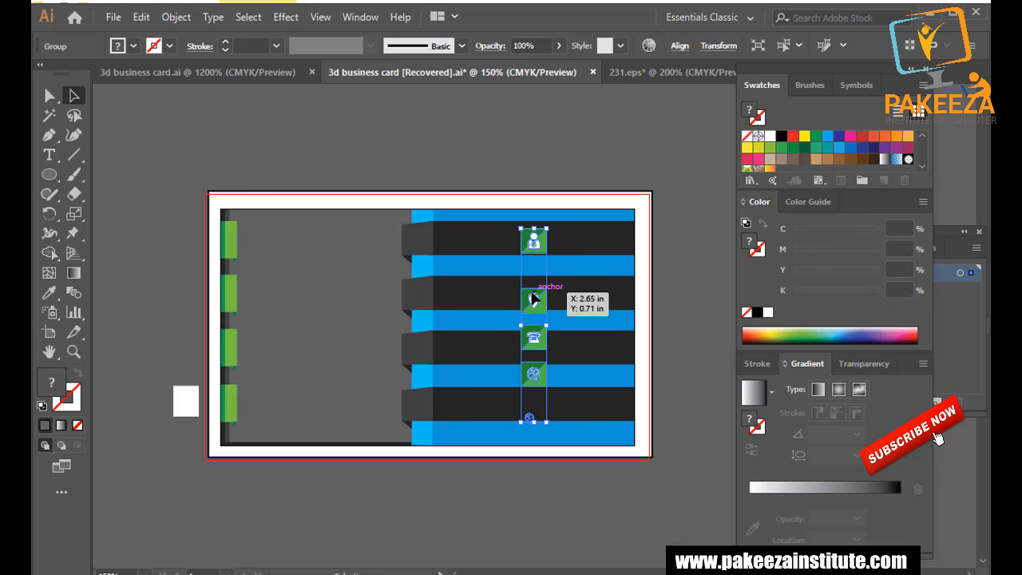
pyautogui.moveTo(535, 300); pyautogui.dragTo(683, 325)
pyautogui.click(613, 506)
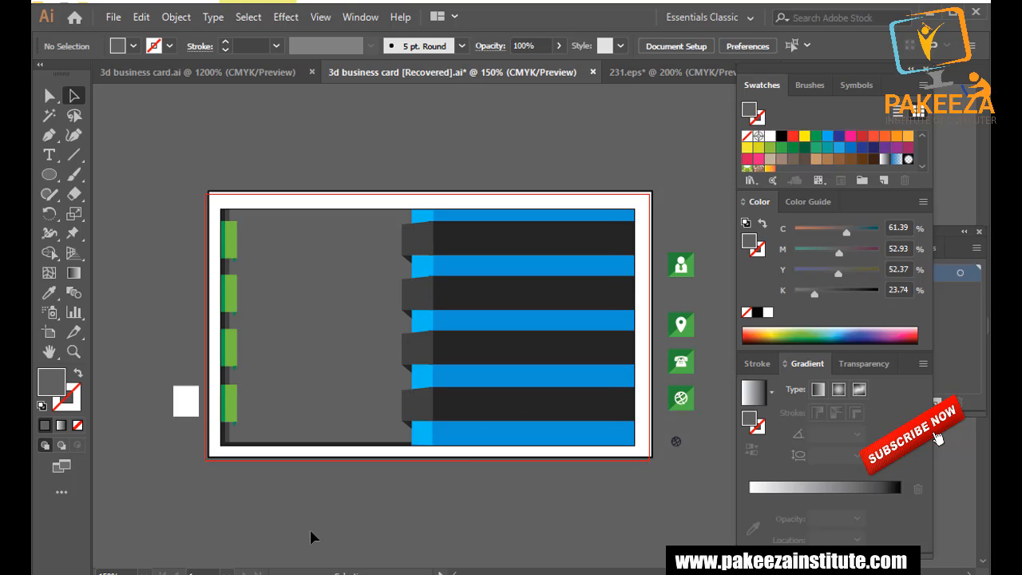
# Close the 11.png document without saving changes.
pyautogui.click(415, 572)
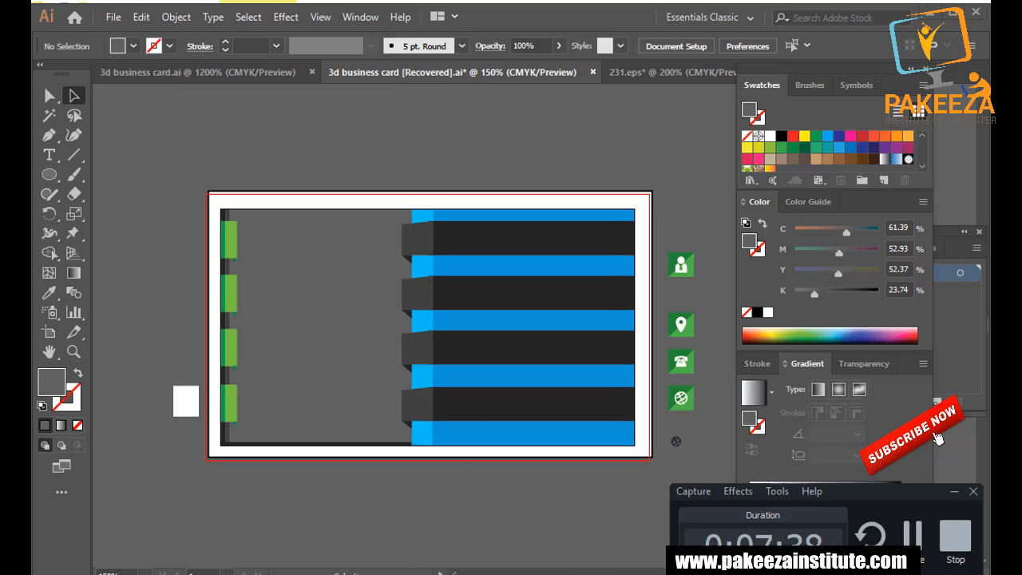
pyautogui.click(905, 537)
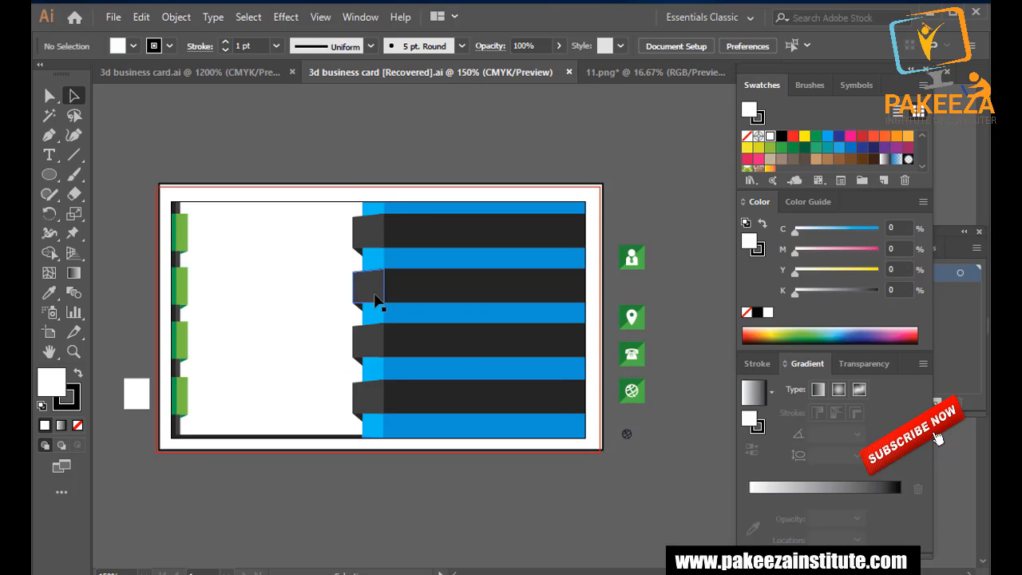
pyautogui.click(615, 72)
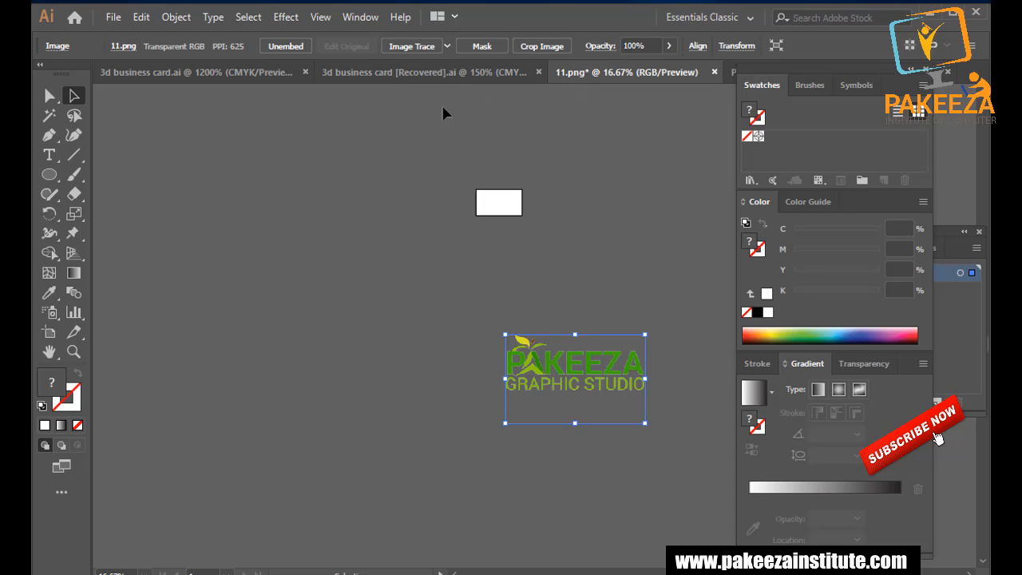
pyautogui.click(706, 72)
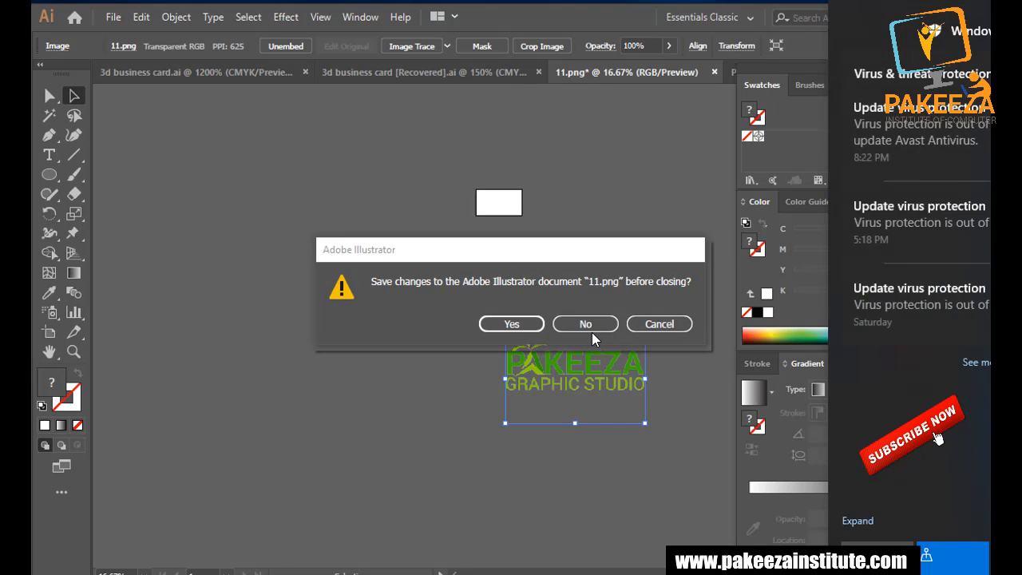
pyautogui.click(589, 324)
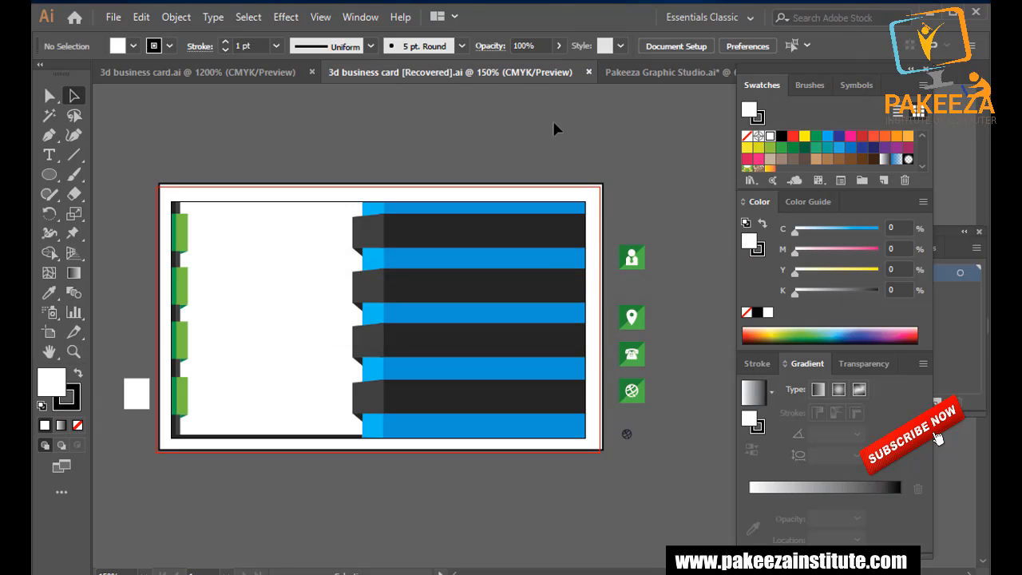
# Select the whole logo in Pakeeza Graphic Studio.ai and scale it down small.
pyautogui.click(623, 72)
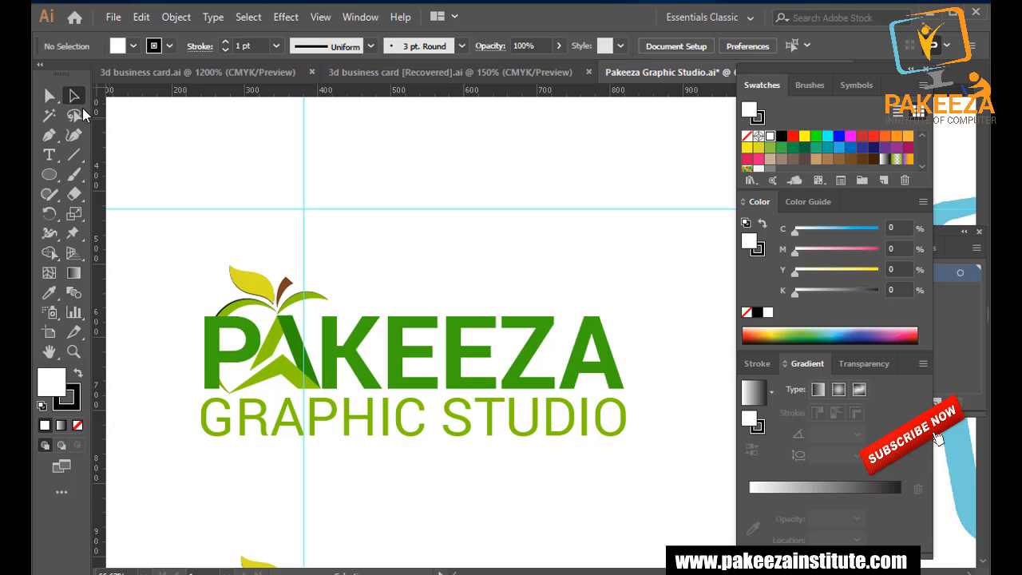
pyautogui.moveTo(161, 223); pyautogui.dragTo(643, 462)
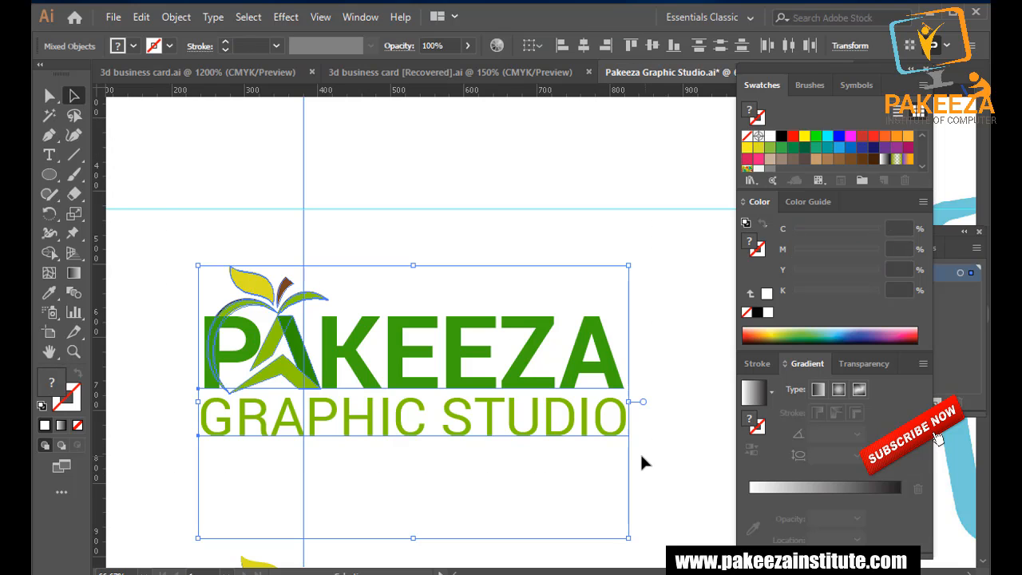
pyautogui.moveTo(629, 537); pyautogui.dragTo(237, 316)
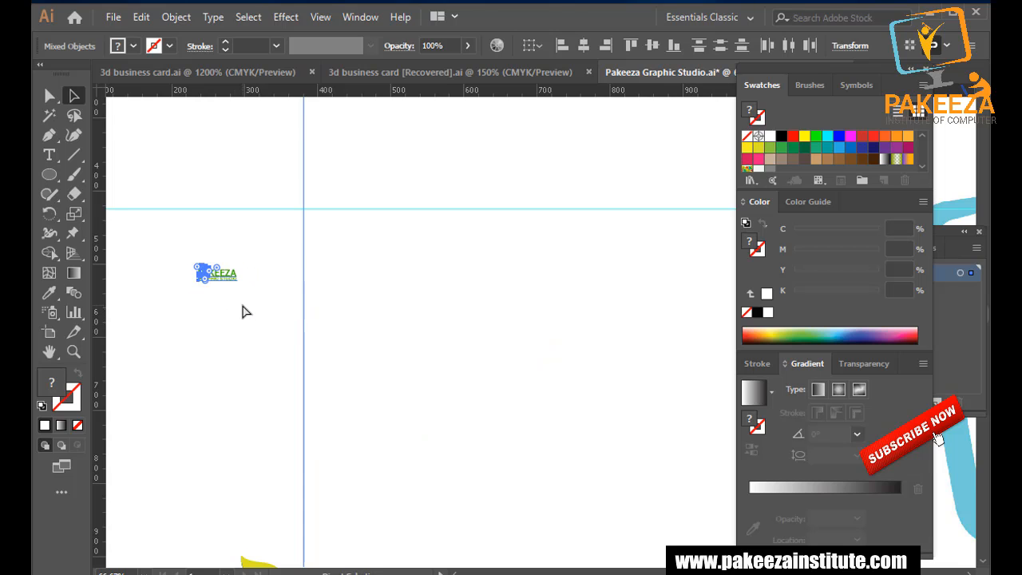
pyautogui.click(395, 74)
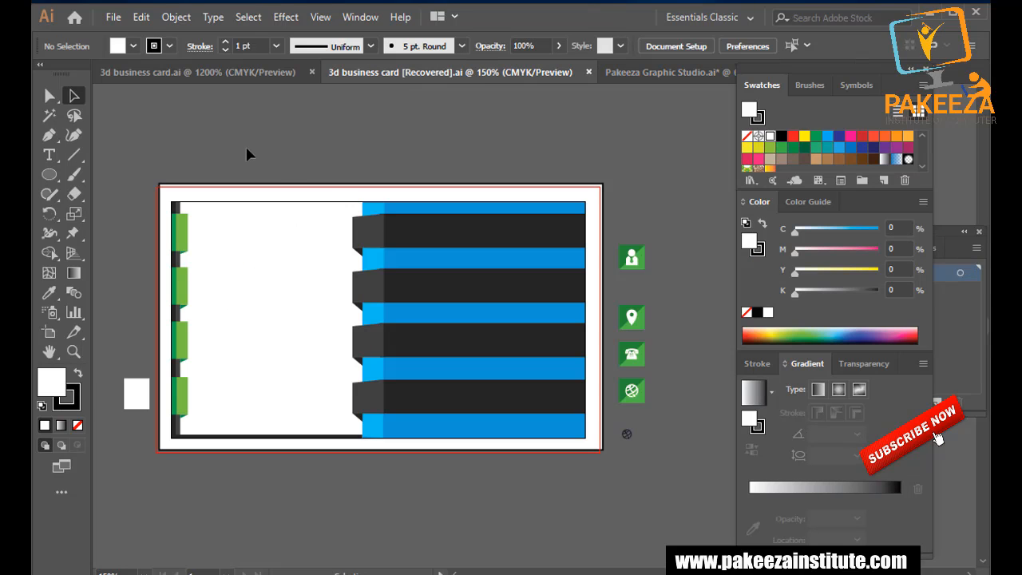
# Bring the Pakeeza logo into the card document and move it onto the white left panel.
pyautogui.hotkey('ctrl', 'a')
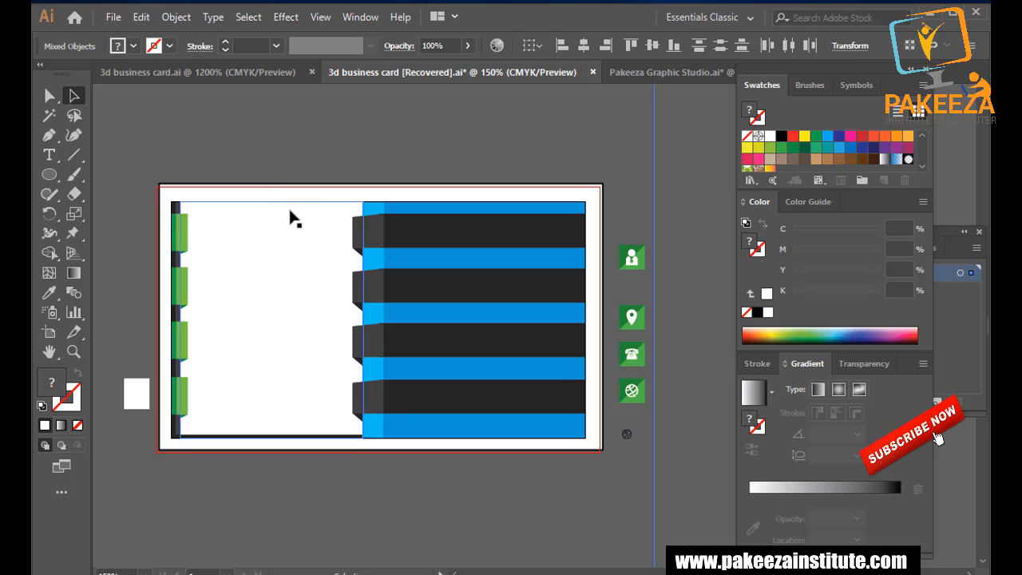
pyautogui.scroll(-2, 290, 219)
pyautogui.scroll(-5, 290, 219)
pyautogui.scroll(2, 290, 216)
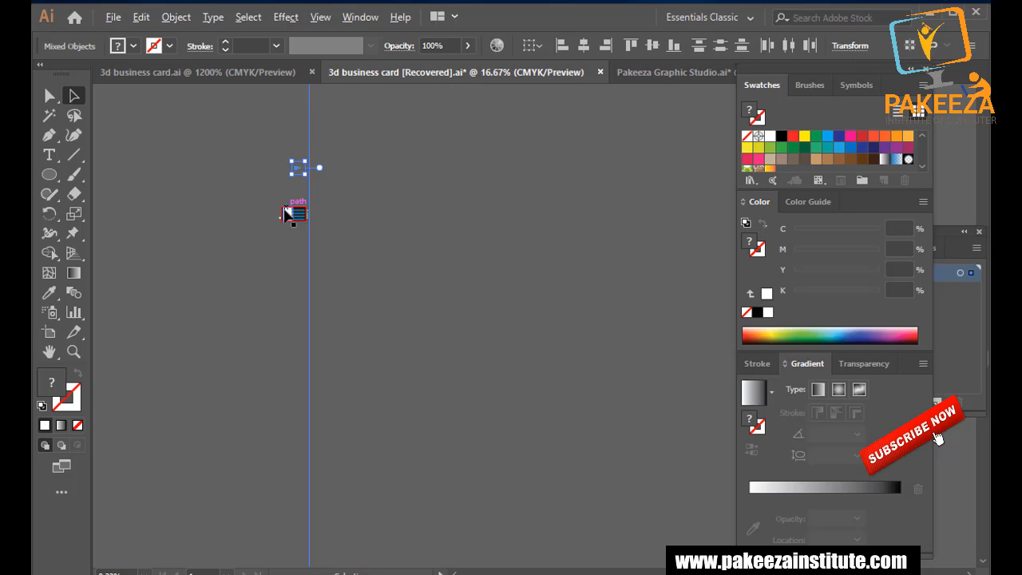
pyautogui.scroll(3, 297, 255)
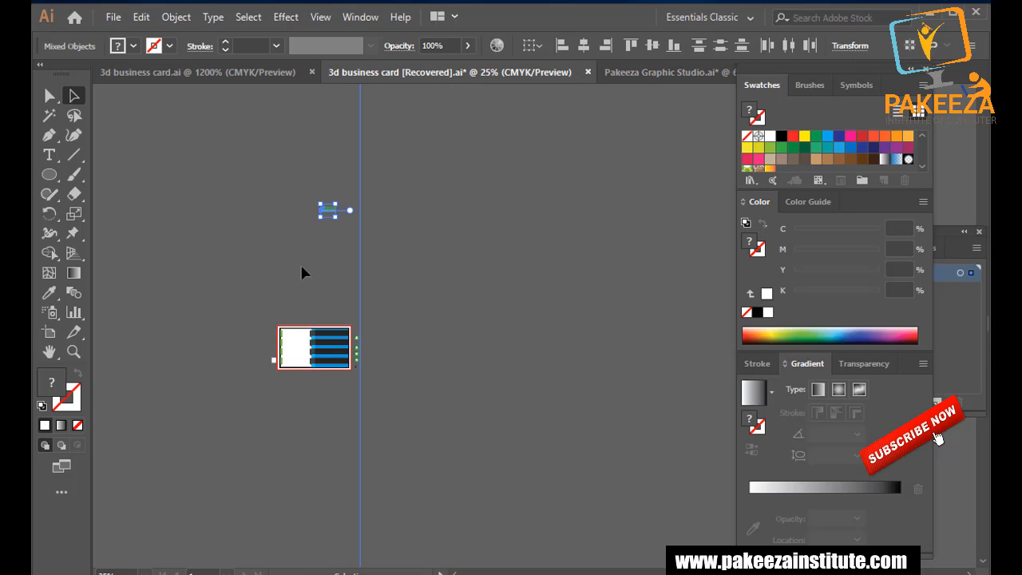
pyautogui.scroll(3, 272, 271)
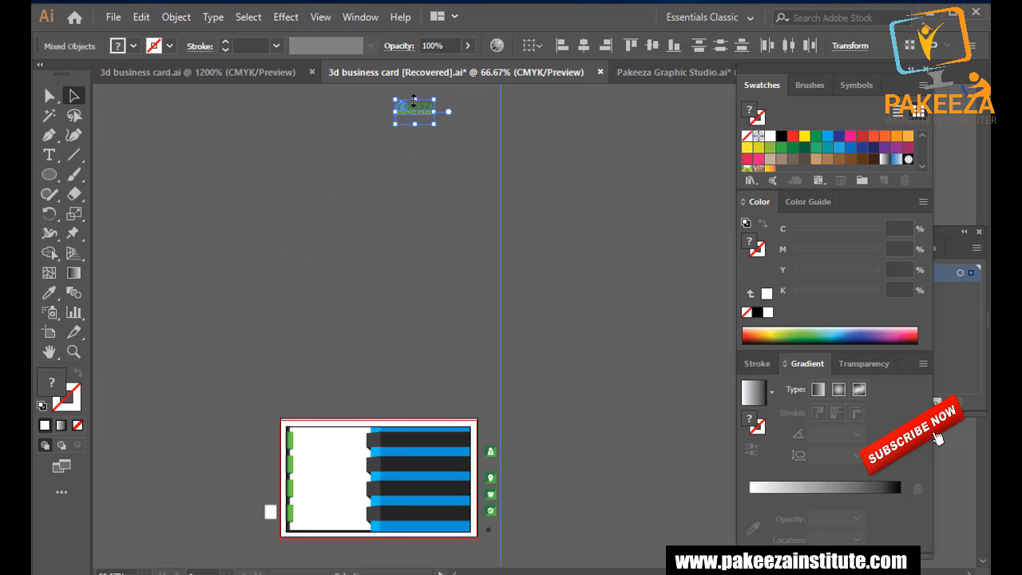
pyautogui.moveTo(414, 101); pyautogui.dragTo(317, 386)
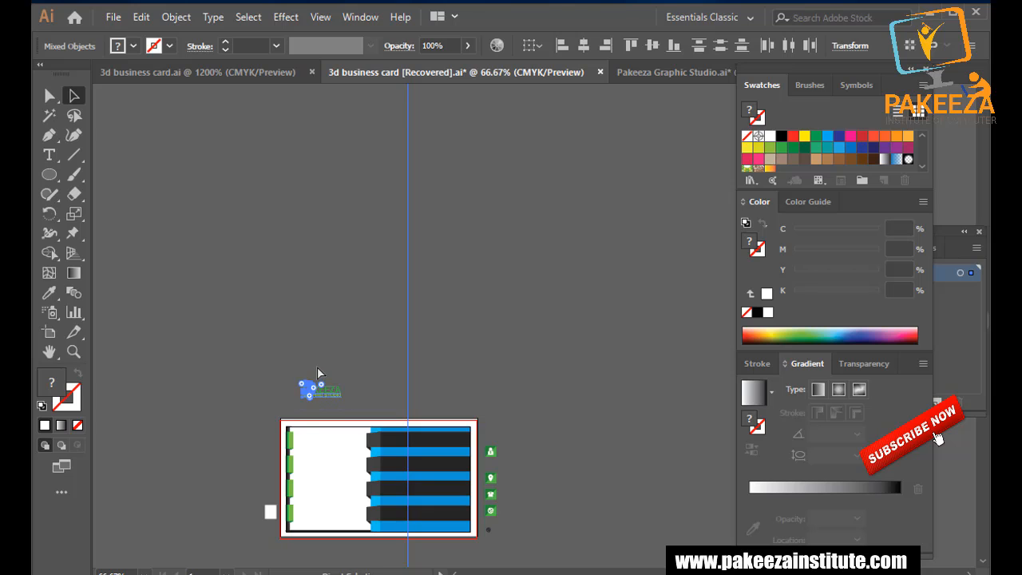
pyautogui.scroll(4, 318, 369)
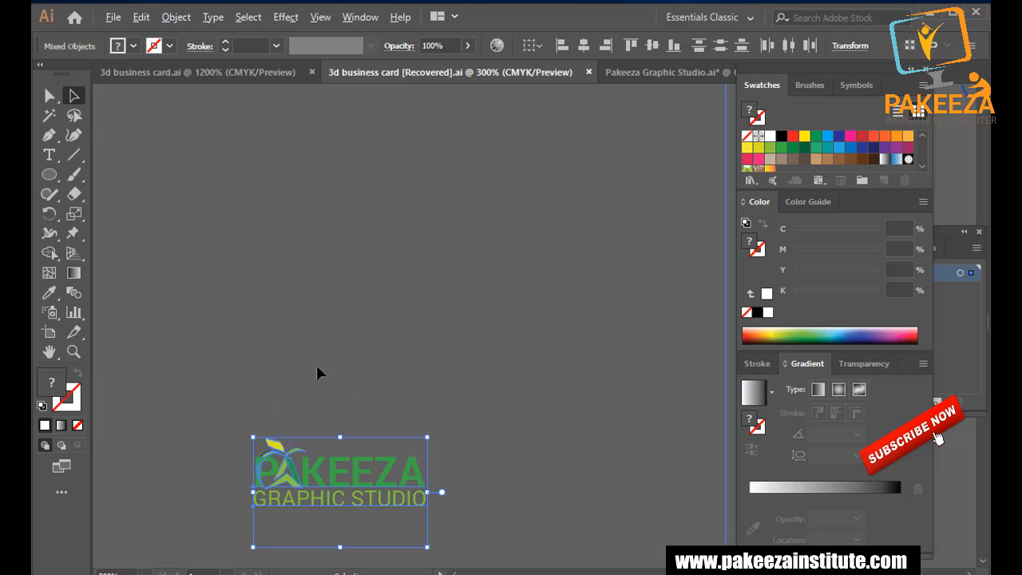
pyautogui.scroll(-5, 317, 368)
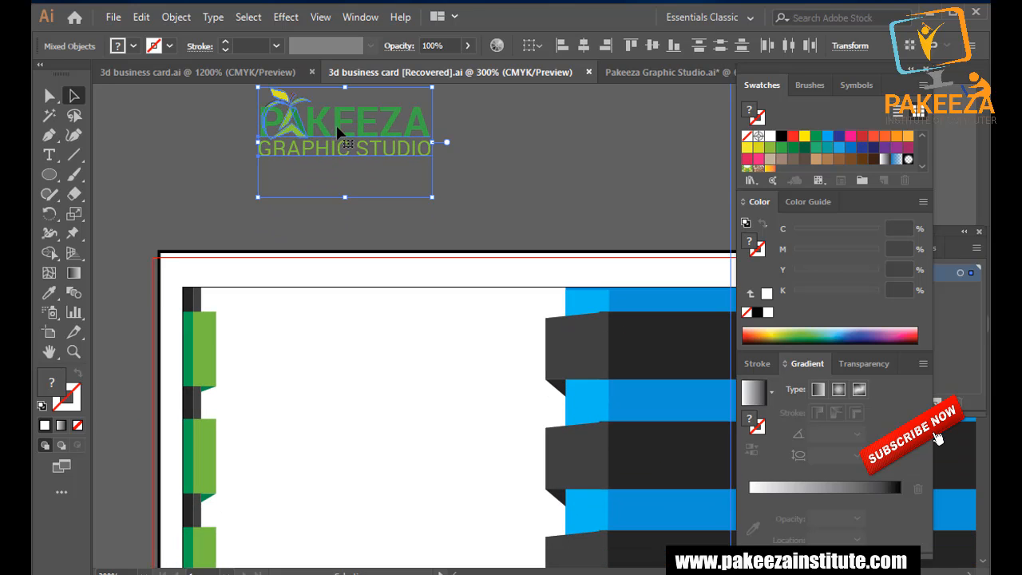
pyautogui.moveTo(337, 128); pyautogui.dragTo(352, 446)
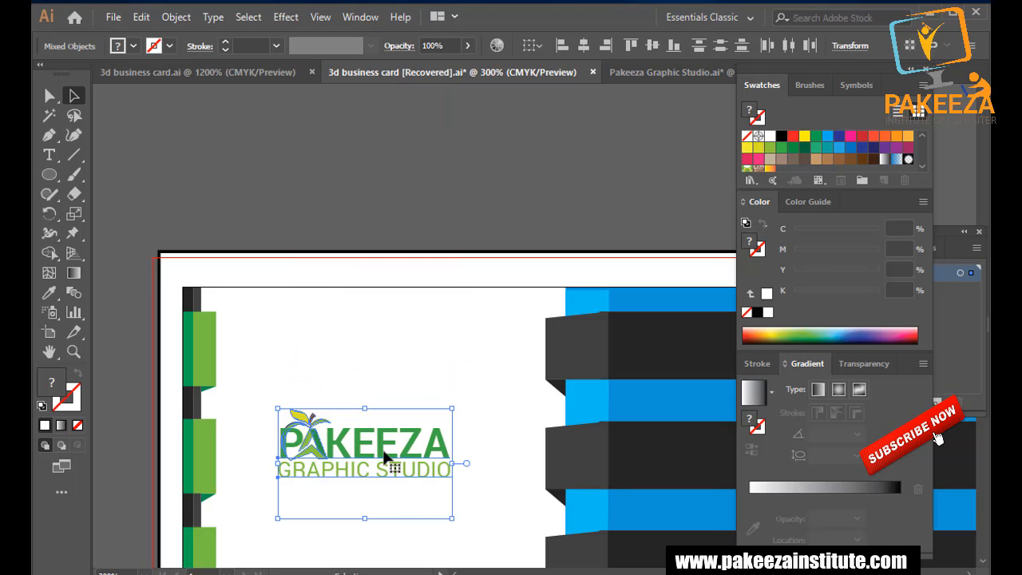
# Enlarge the logo, shift it slightly left, and zoom out to see the whole card.
pyautogui.moveTo(453, 526); pyautogui.dragTo(516, 560)
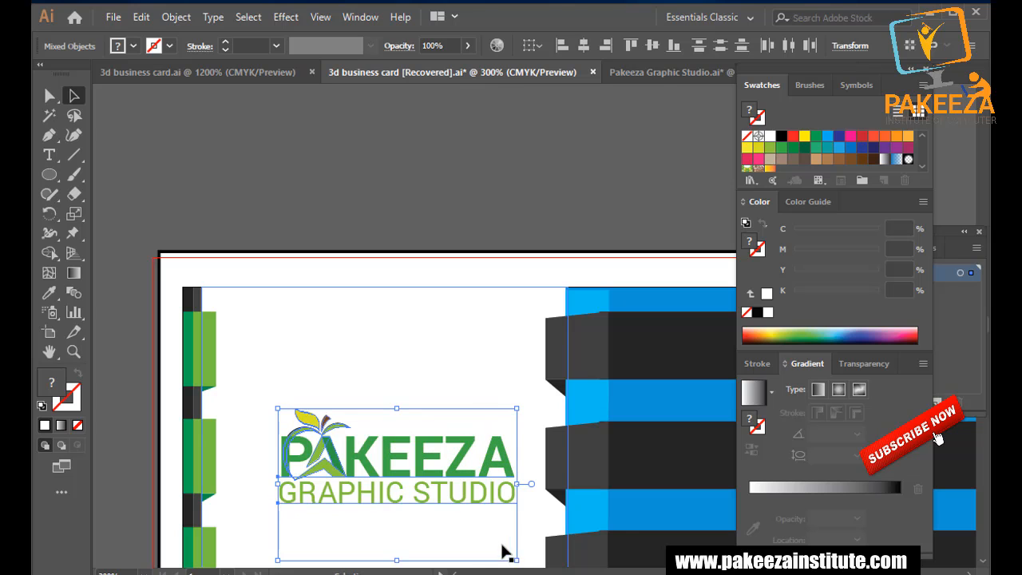
pyautogui.scroll(-4, 394, 483)
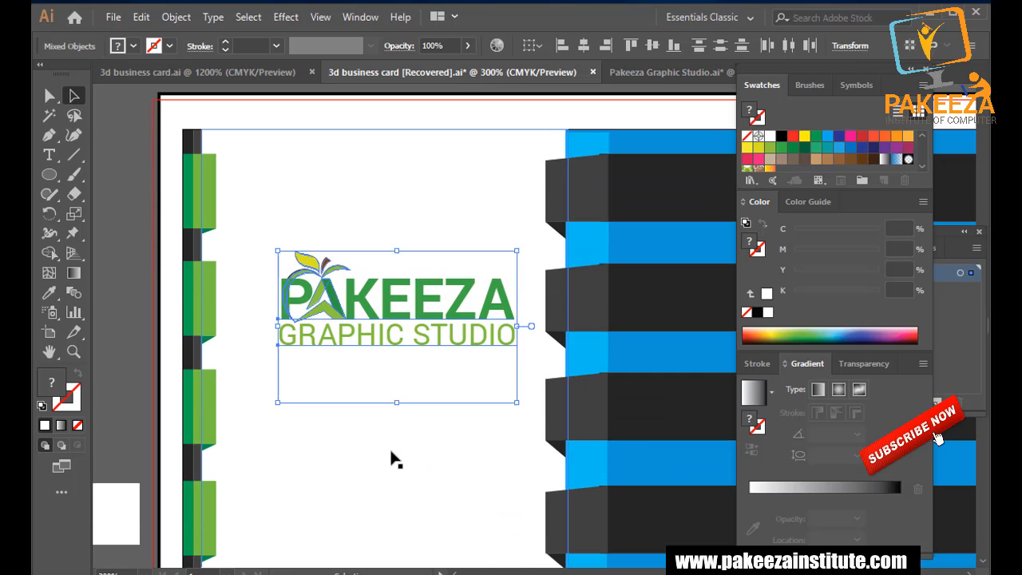
pyautogui.moveTo(409, 312); pyautogui.dragTo(389, 308)
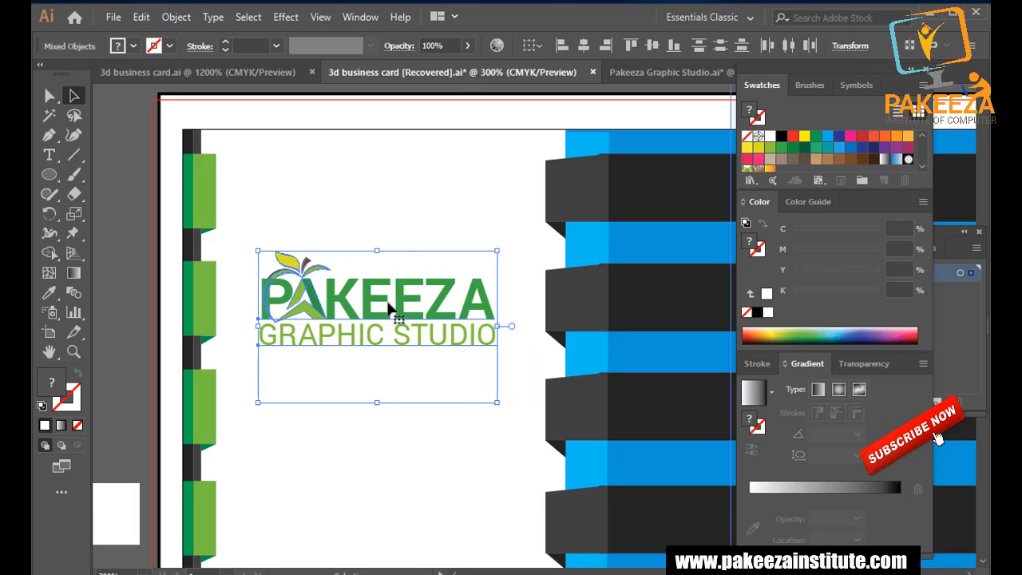
pyautogui.press('Left')
pyautogui.press('Left')
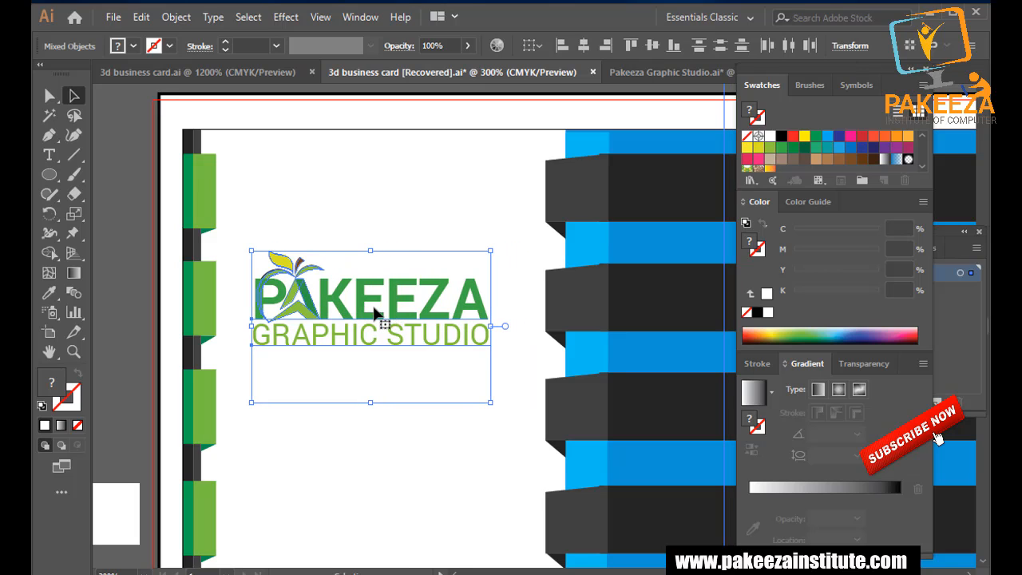
pyautogui.hotkey('ctrl', '-')
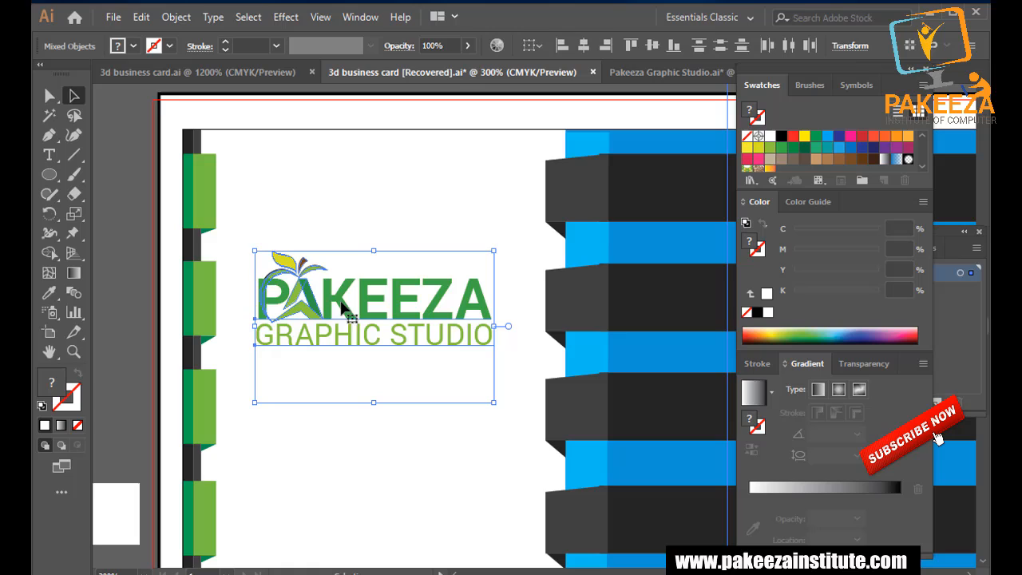
pyautogui.click(111, 254)
pyautogui.hotkey('ctrl', '-')
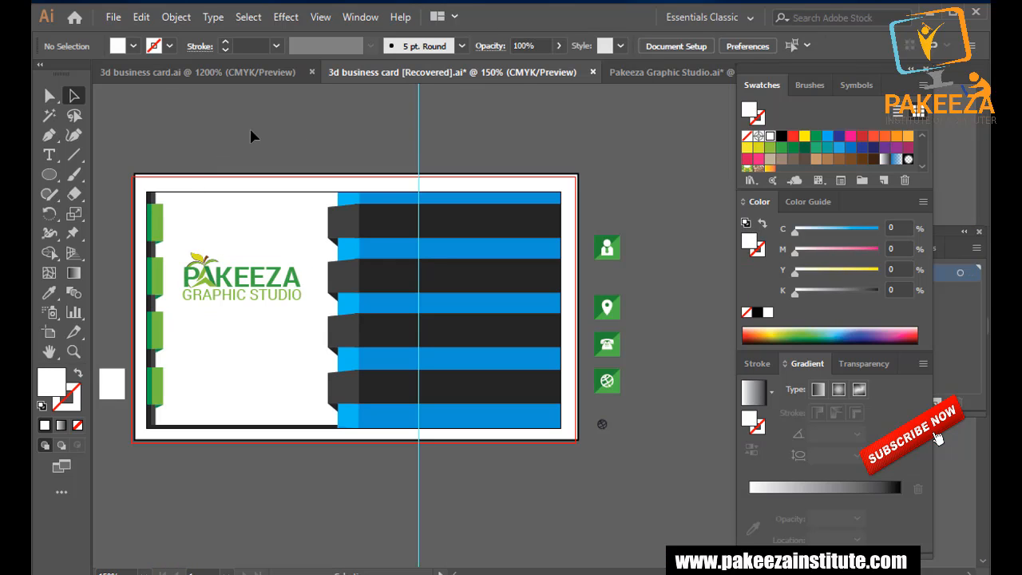
# Save, then try several swatch fills on the white left panel, ending with black.
pyautogui.hotkey('ctrl', 's')
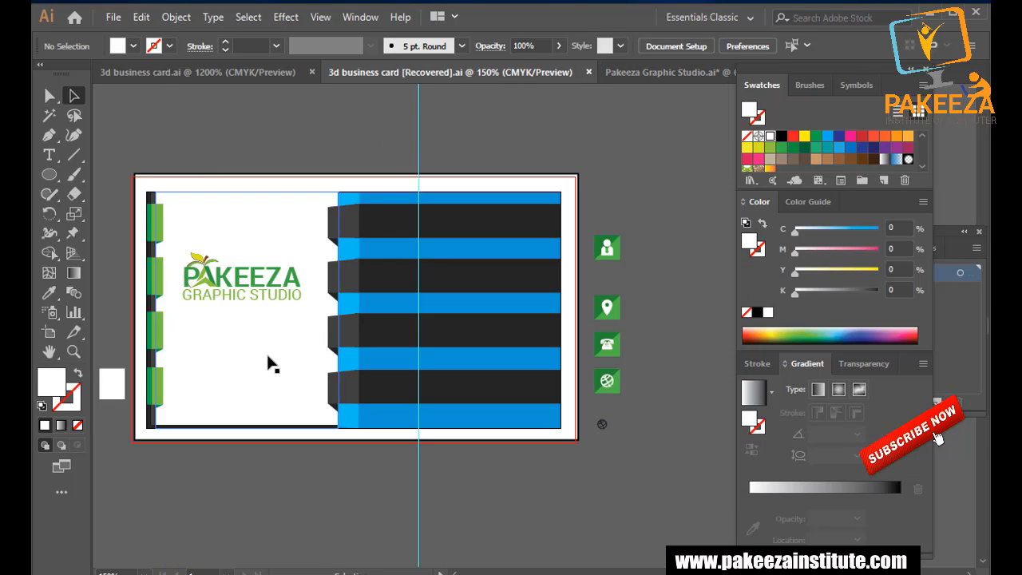
pyautogui.click(266, 356)
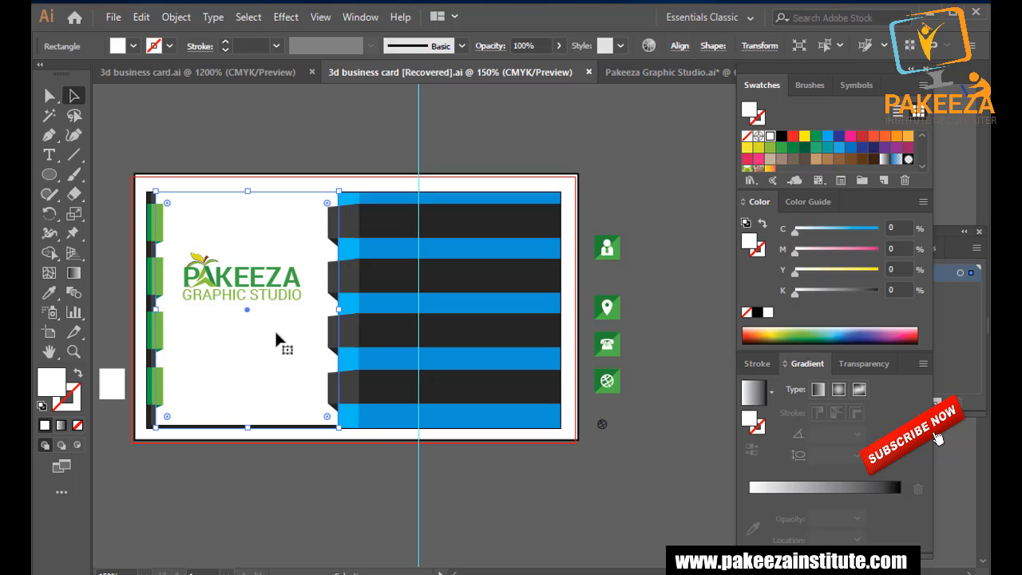
pyautogui.click(816, 136)
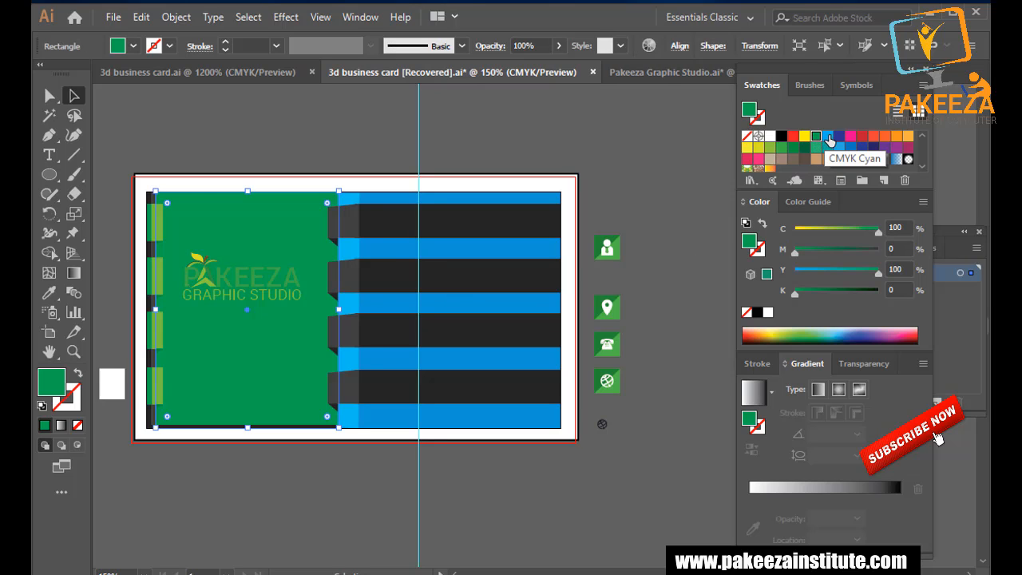
pyautogui.click(830, 139)
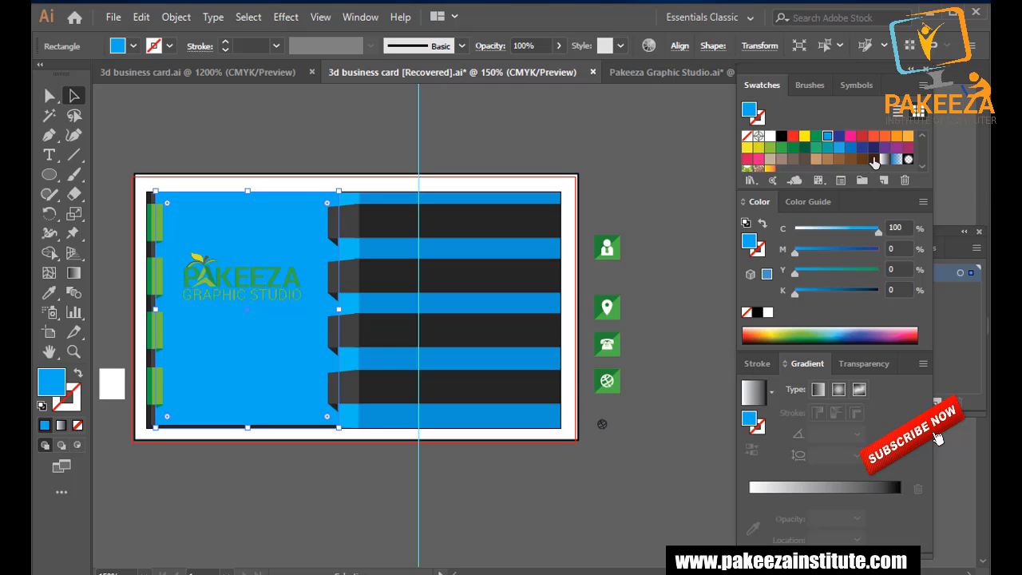
pyautogui.click(875, 160)
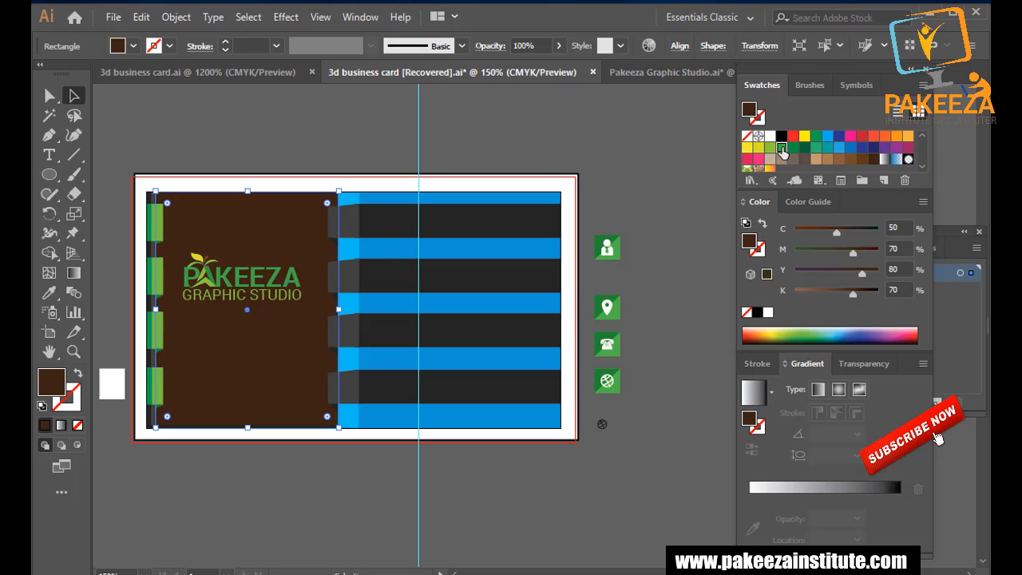
pyautogui.click(783, 147)
pyautogui.click(804, 148)
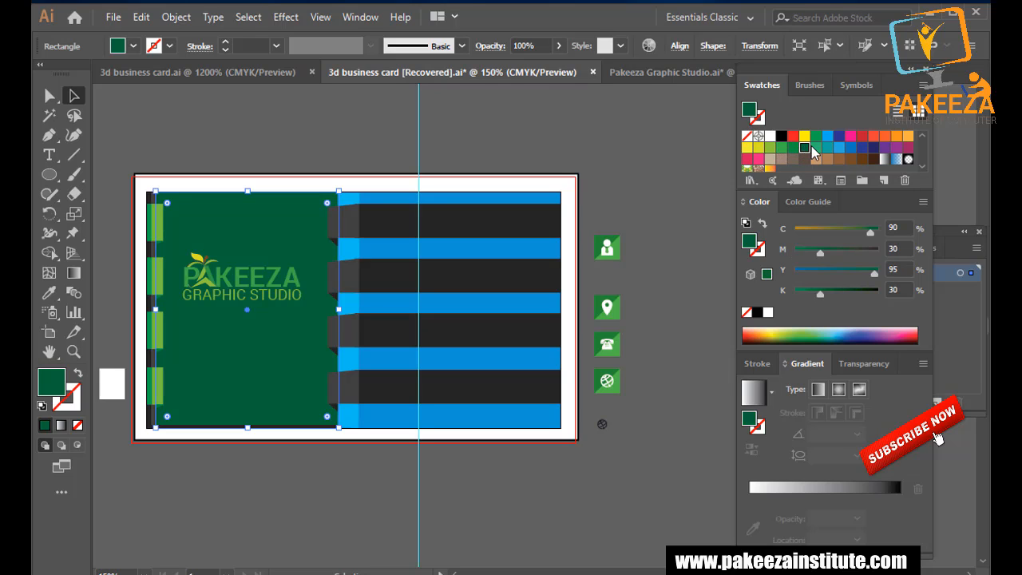
pyautogui.click(815, 149)
pyautogui.click(851, 149)
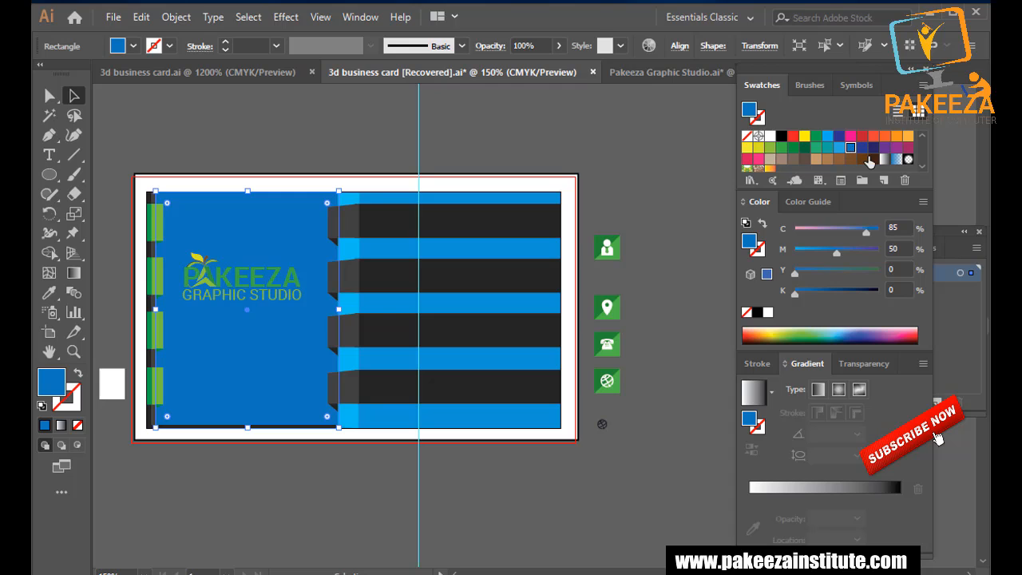
pyautogui.click(872, 159)
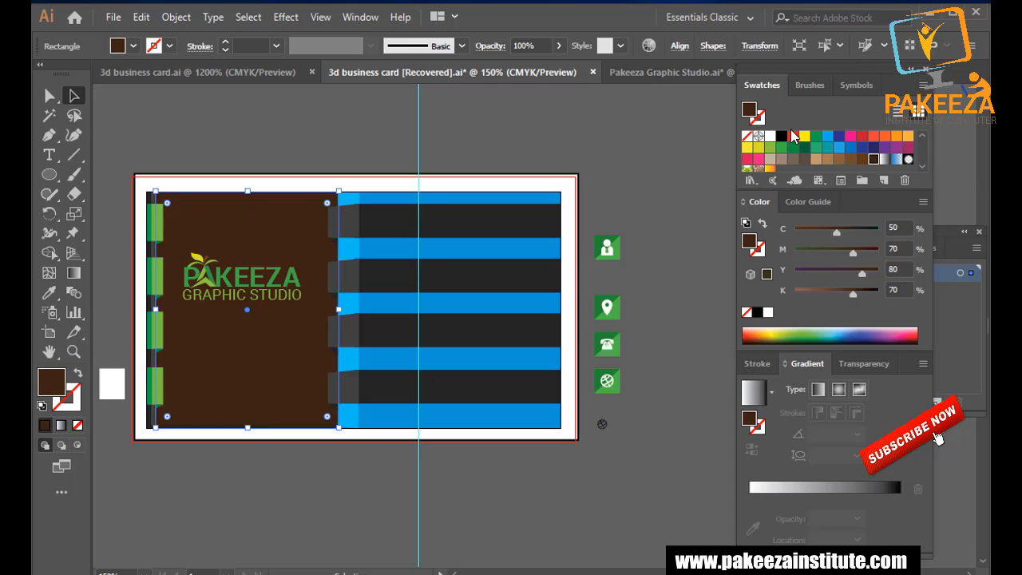
pyautogui.click(782, 137)
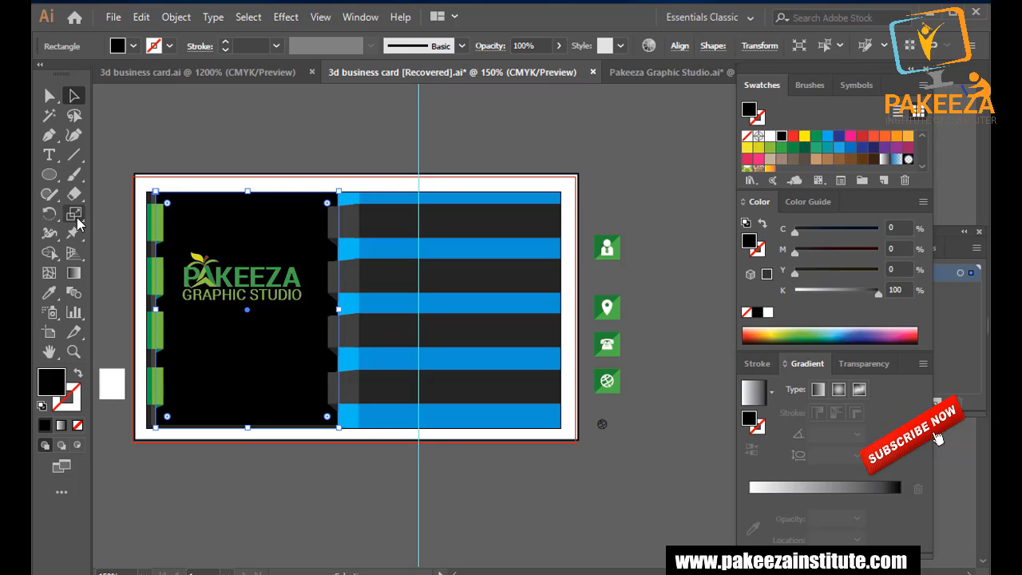
# Sample the dark stripe's grey onto the left panel with the Eyedropper.
pyautogui.click(51, 296)
pyautogui.click(388, 224)
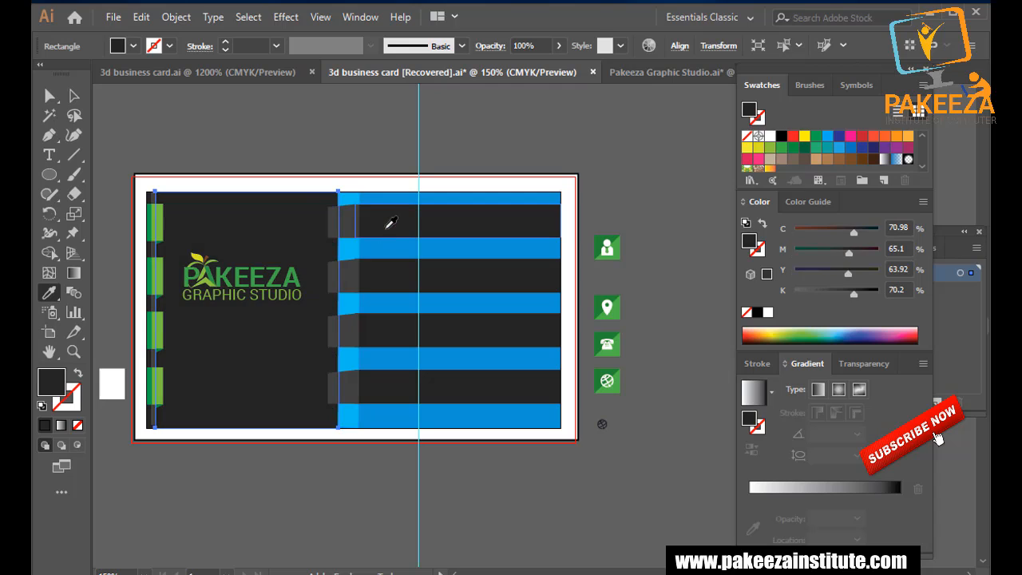
pyautogui.press('a')
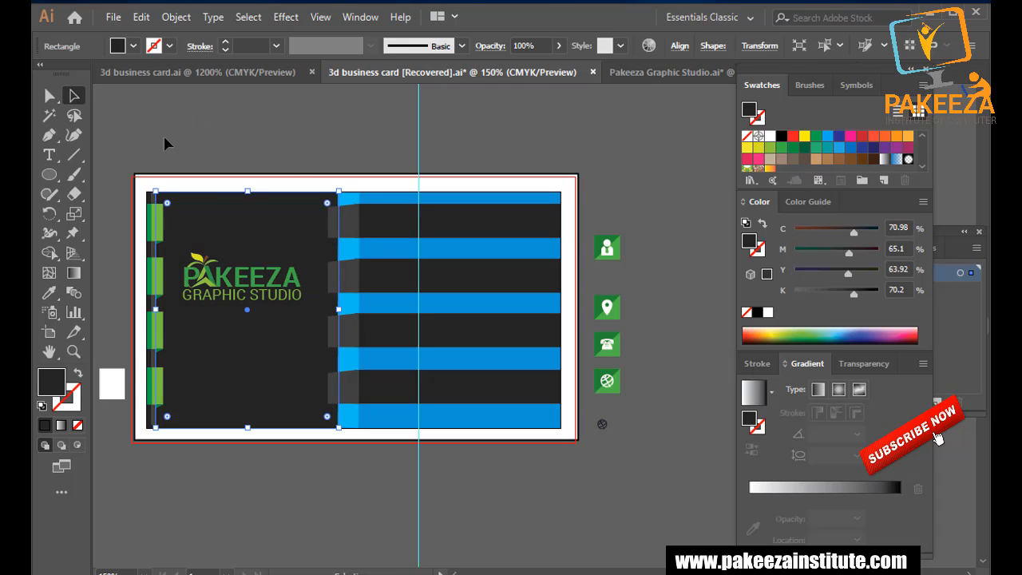
pyautogui.click(172, 137)
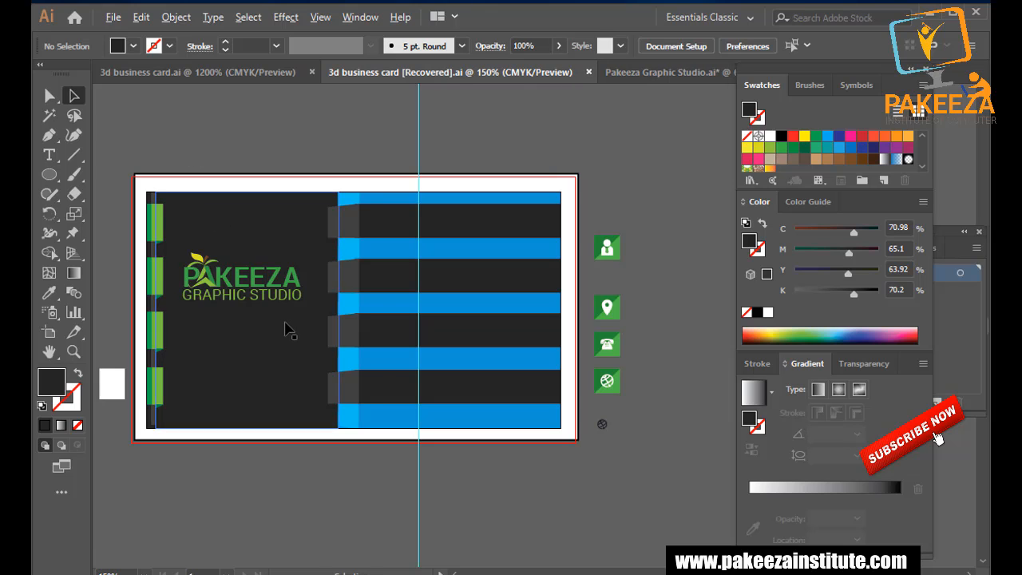
pyautogui.scroll(1, 288, 329)
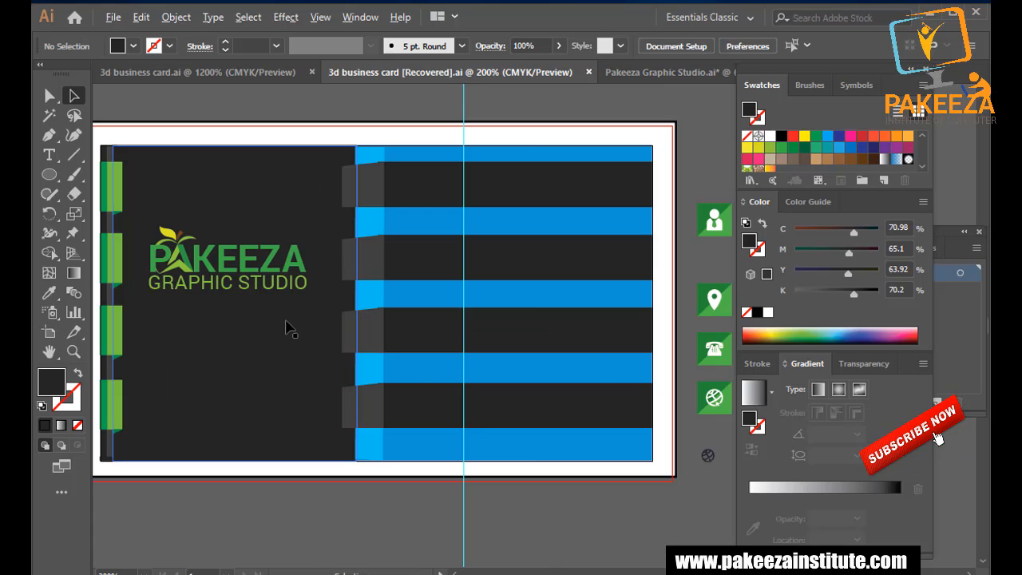
pyautogui.scroll(-1, 287, 329)
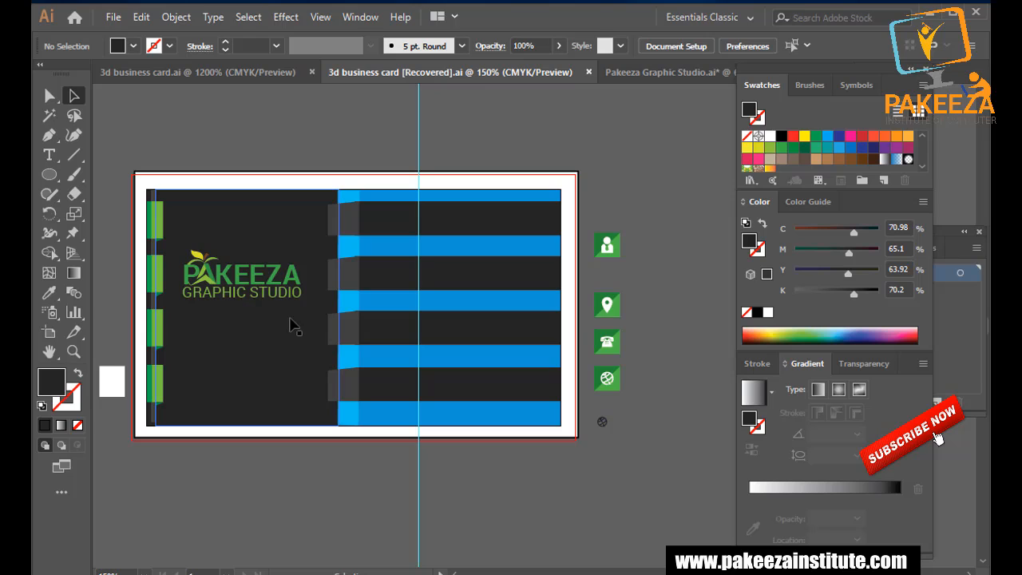
# Set the left panel's grey to K 60 in the Color panel and save the file.
pyautogui.click(841, 286)
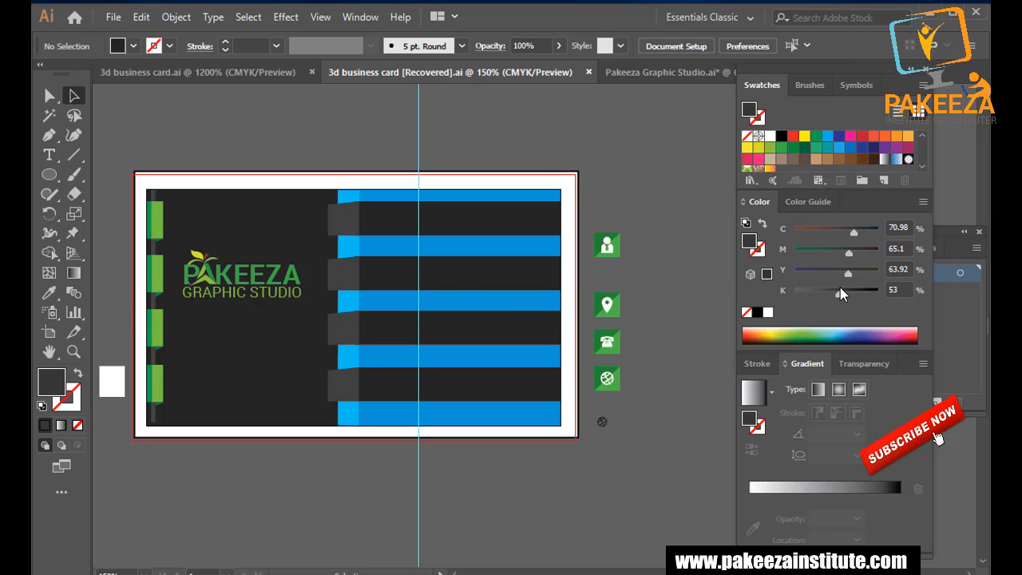
pyautogui.click(300, 230)
pyautogui.click(836, 292)
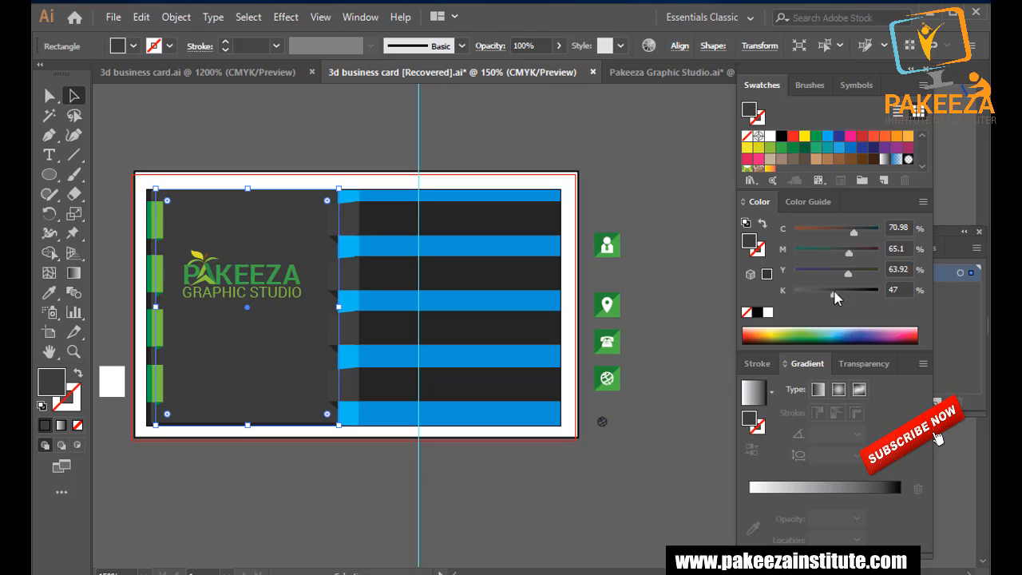
pyautogui.click(841, 292)
pyautogui.click(846, 293)
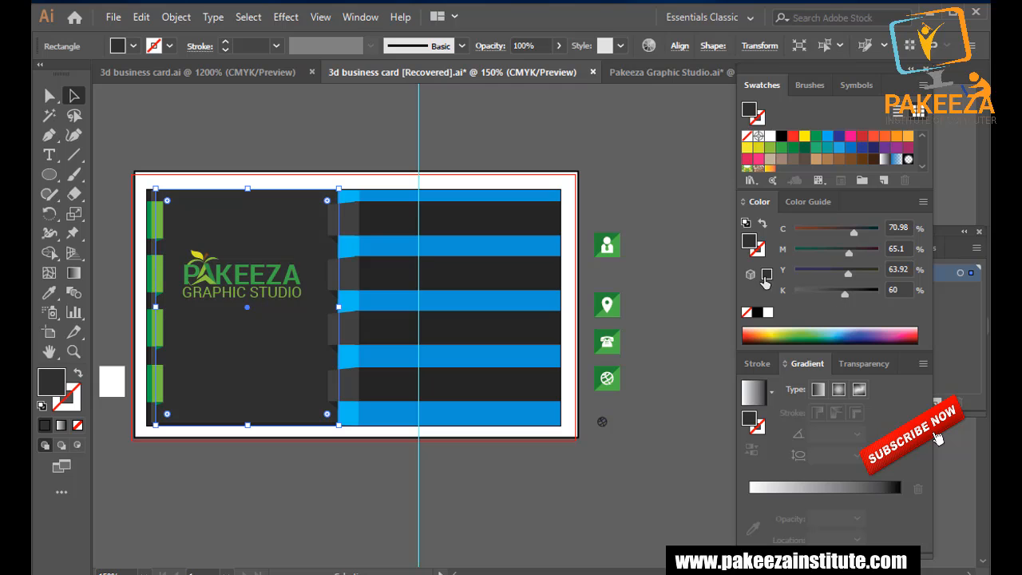
pyautogui.click(681, 254)
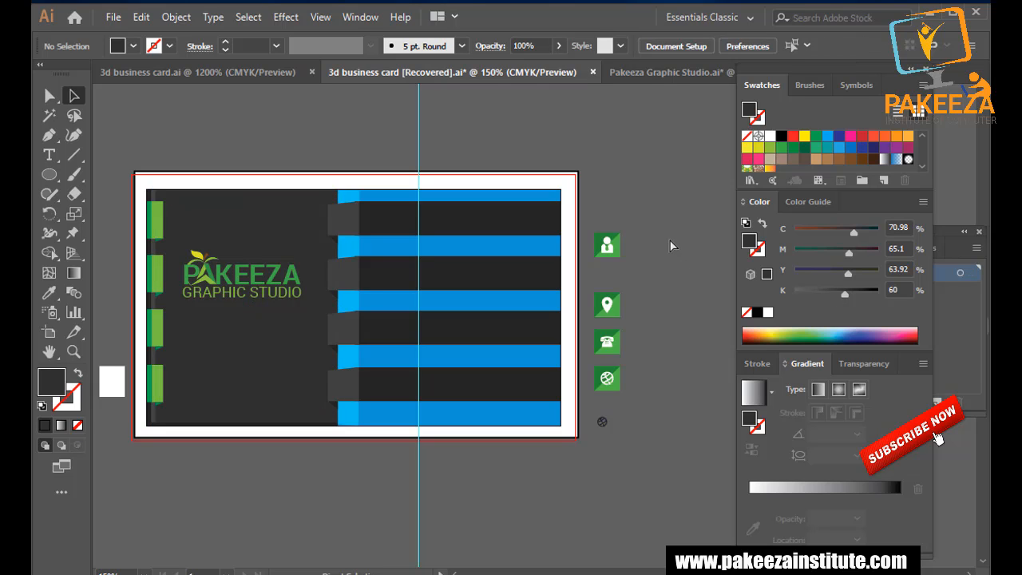
pyautogui.hotkey('ctrl', 's')
pyautogui.scroll(1, 377, 255)
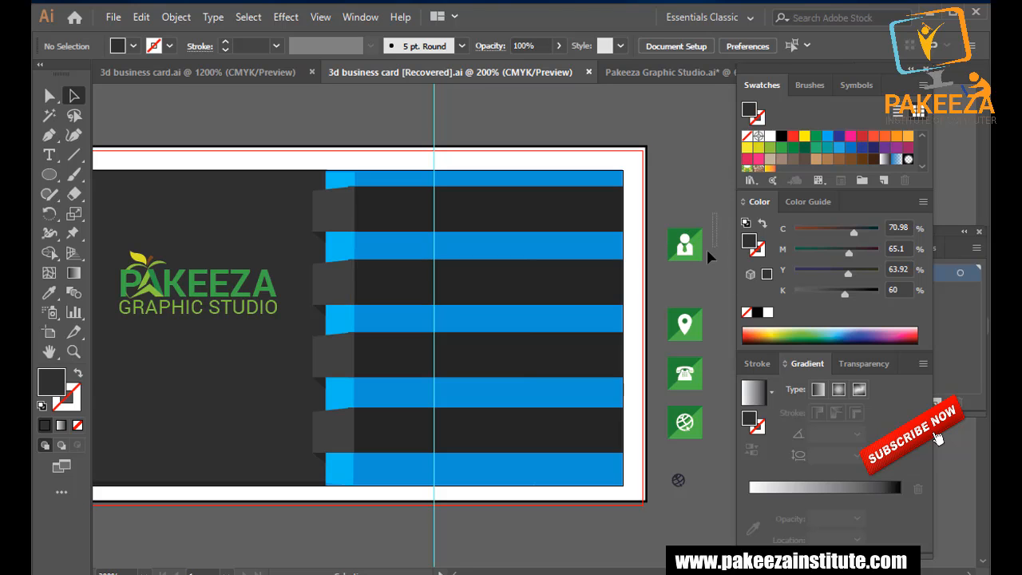
# Ungroup the column of green contact icons into separate icon groups.
pyautogui.moveTo(699, 212); pyautogui.dragTo(658, 269)
pyautogui.rightClick(680, 243)
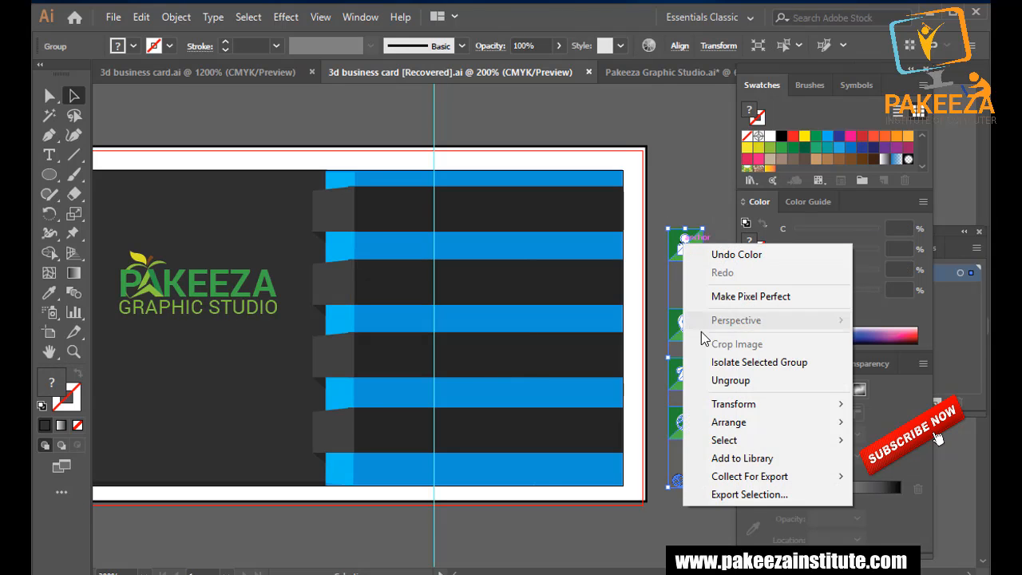
pyautogui.click(716, 375)
pyautogui.click(715, 231)
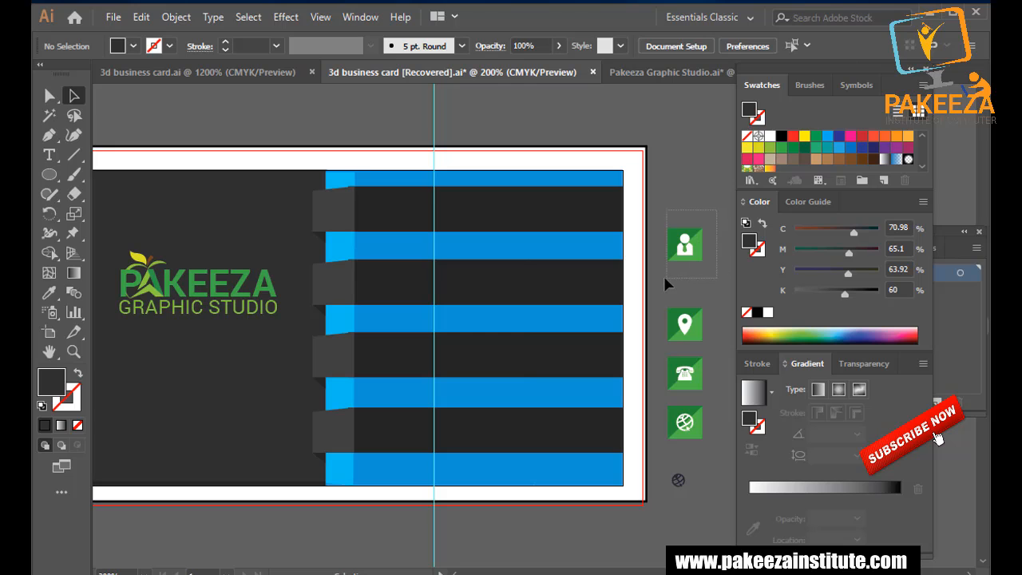
pyautogui.moveTo(665, 278); pyautogui.dragTo(660, 275)
pyautogui.click(710, 244)
pyautogui.click(689, 246)
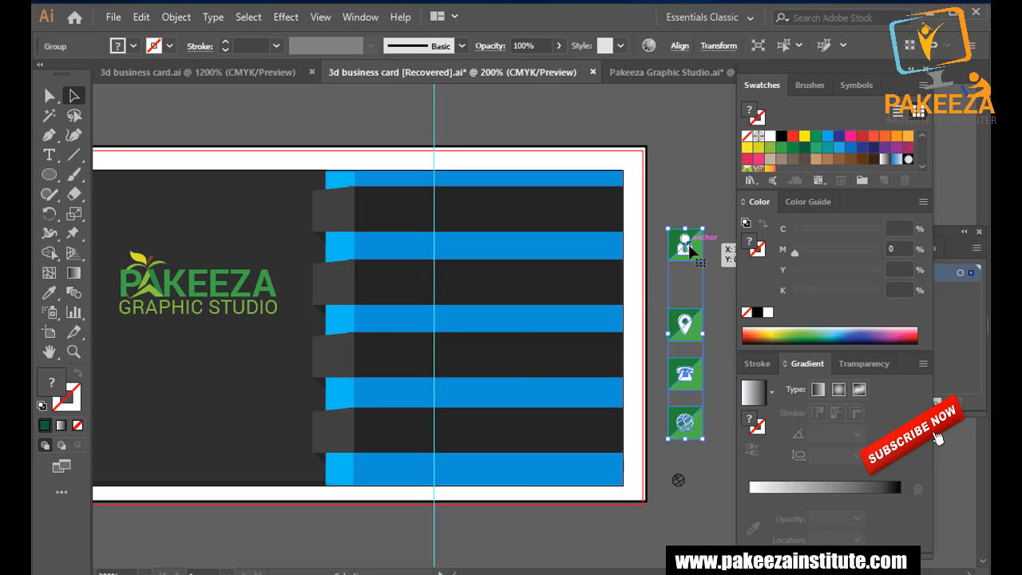
pyautogui.rightClick(690, 246)
pyautogui.click(723, 380)
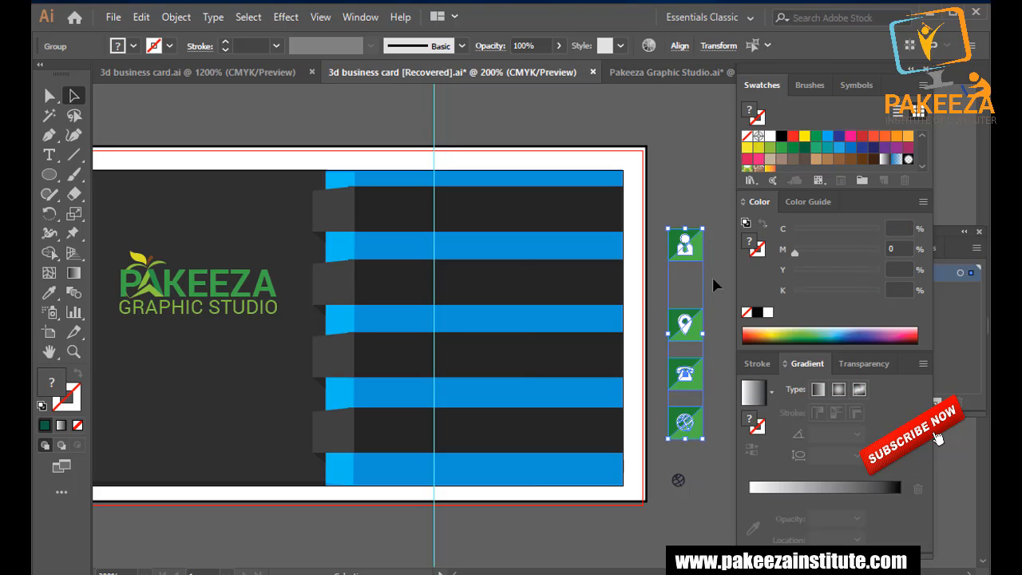
pyautogui.click(694, 196)
# Select the person, location and phone icons in turn, undoing an accidental shift of the figure.
pyautogui.click(685, 244)
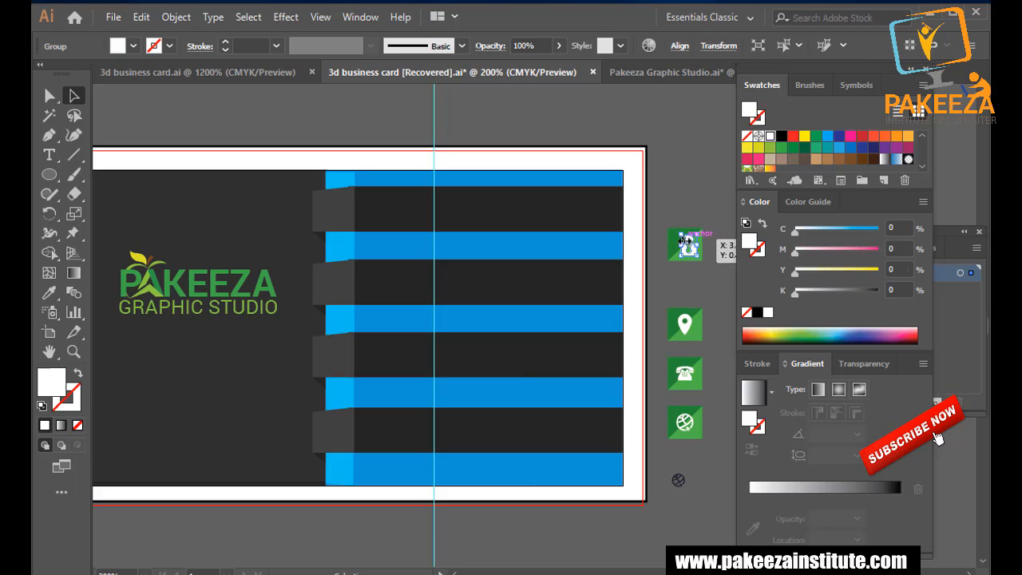
pyautogui.click(685, 193)
pyautogui.hotkey('ctrl', 'z')
pyautogui.click(713, 235)
pyautogui.moveTo(714, 215); pyautogui.dragTo(655, 274)
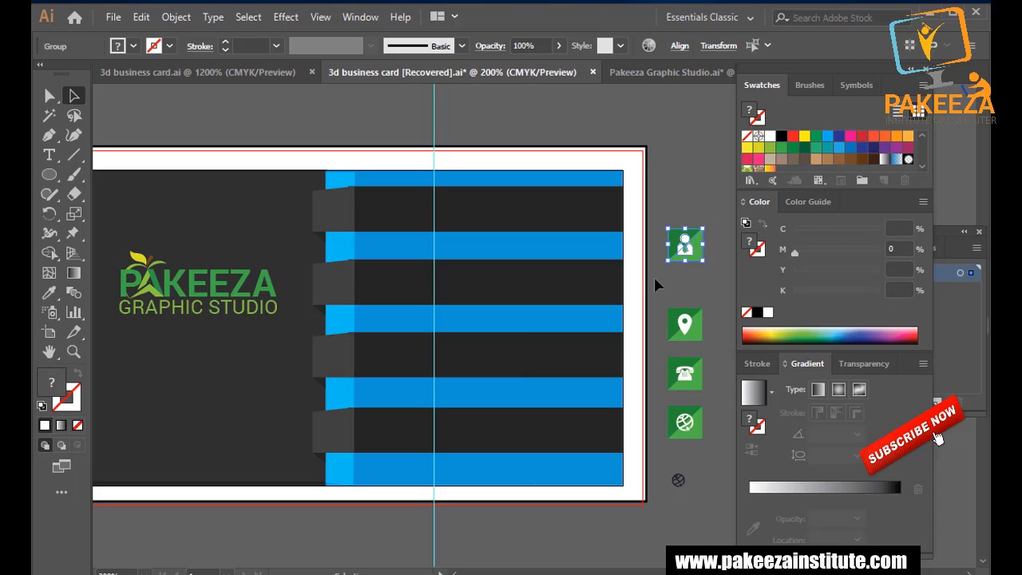
pyautogui.click(711, 292)
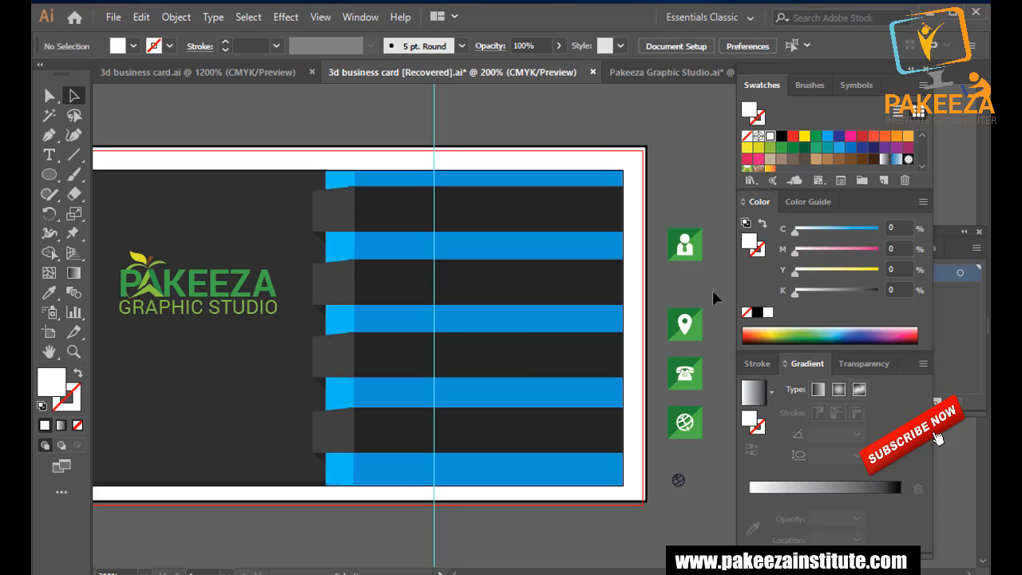
pyautogui.moveTo(662, 340); pyautogui.dragTo(659, 345)
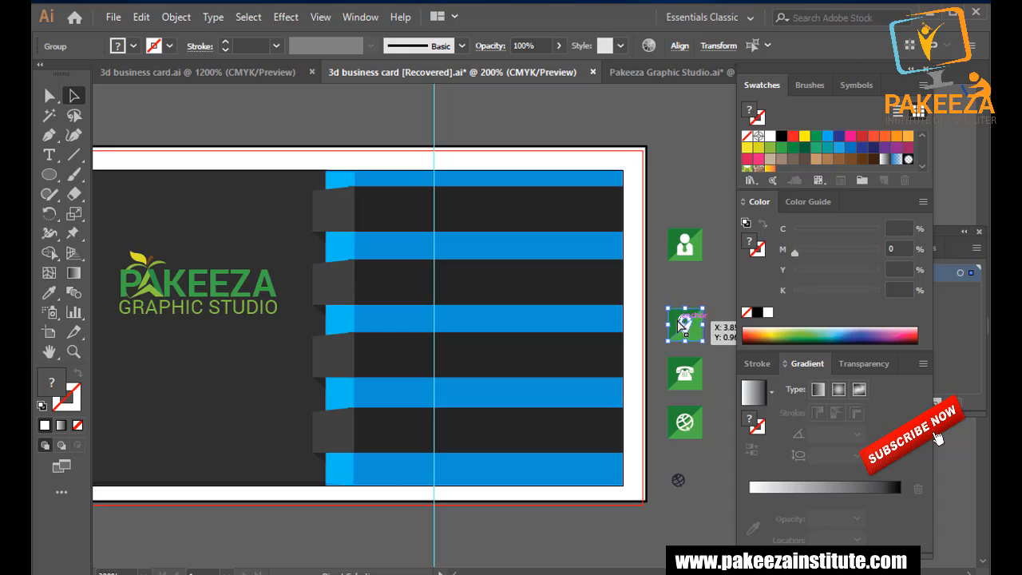
pyautogui.click(714, 353)
pyautogui.moveTo(713, 359); pyautogui.dragTo(661, 392)
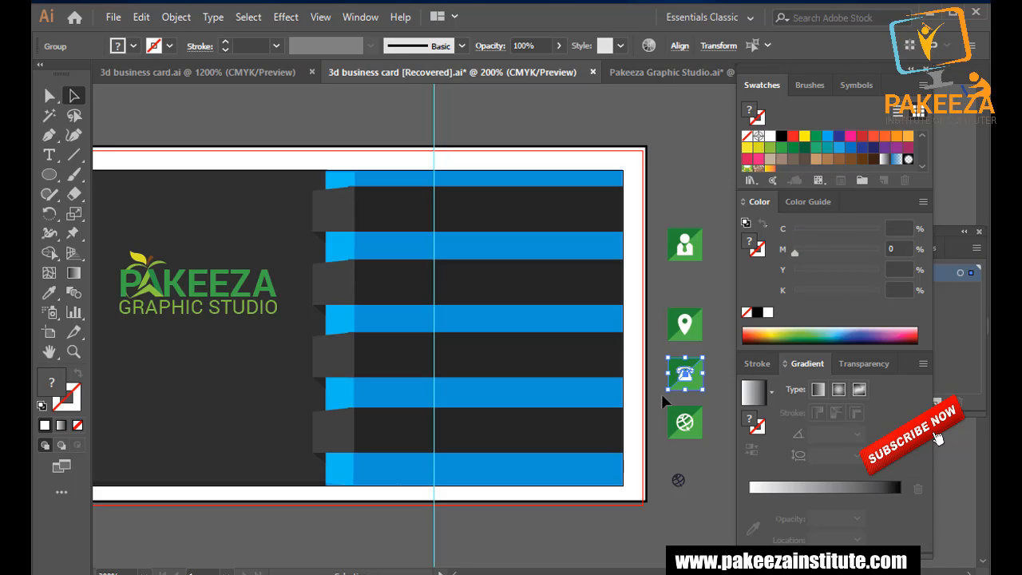
pyautogui.click(711, 317)
pyautogui.click(685, 248)
# Move the person icon onto the top dark tab, shrink it to about 0.18 in, and nudge it down.
pyautogui.moveTo(684, 247); pyautogui.dragTo(333, 213)
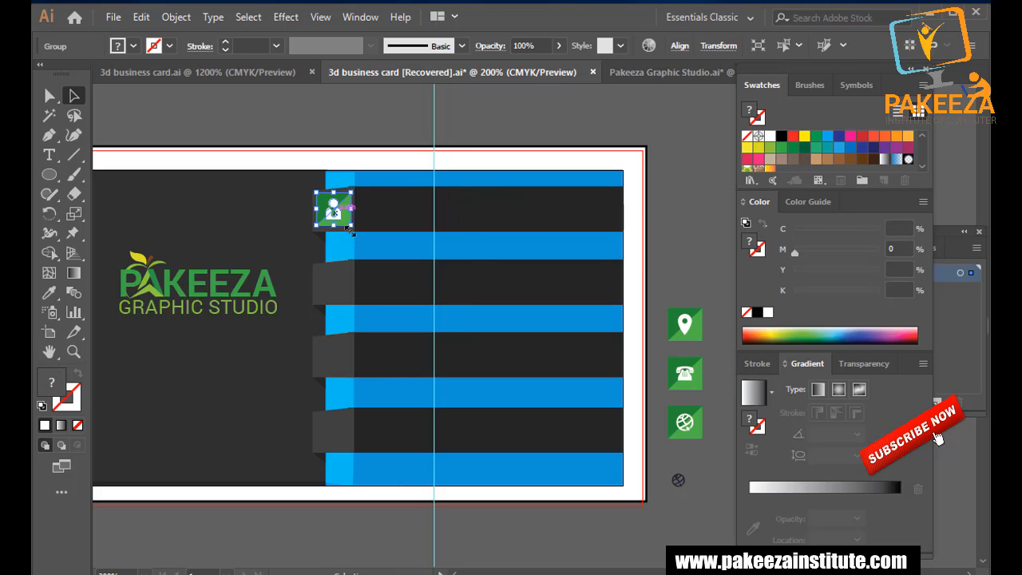
pyautogui.click(664, 223)
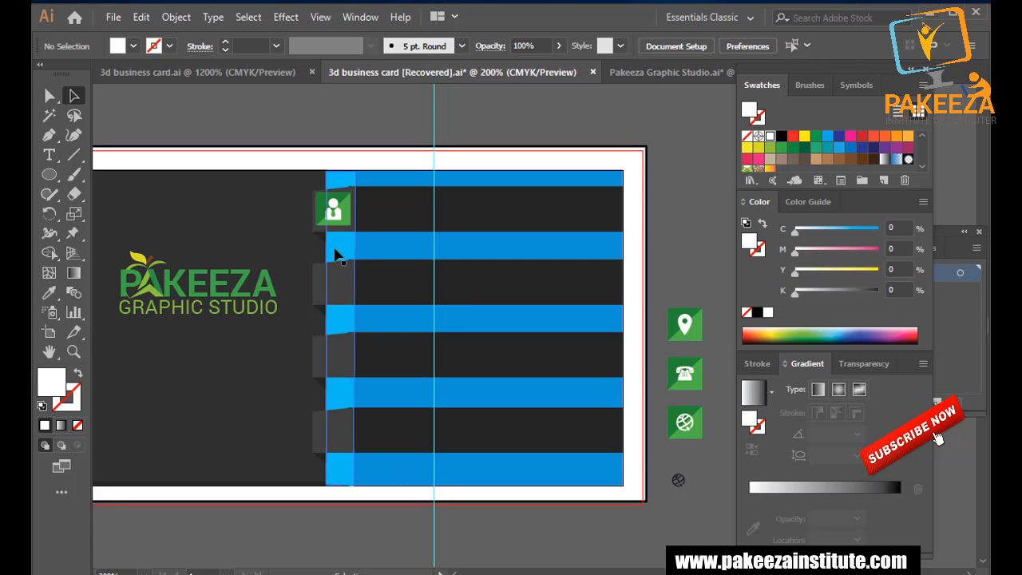
pyautogui.scroll(2, 335, 254)
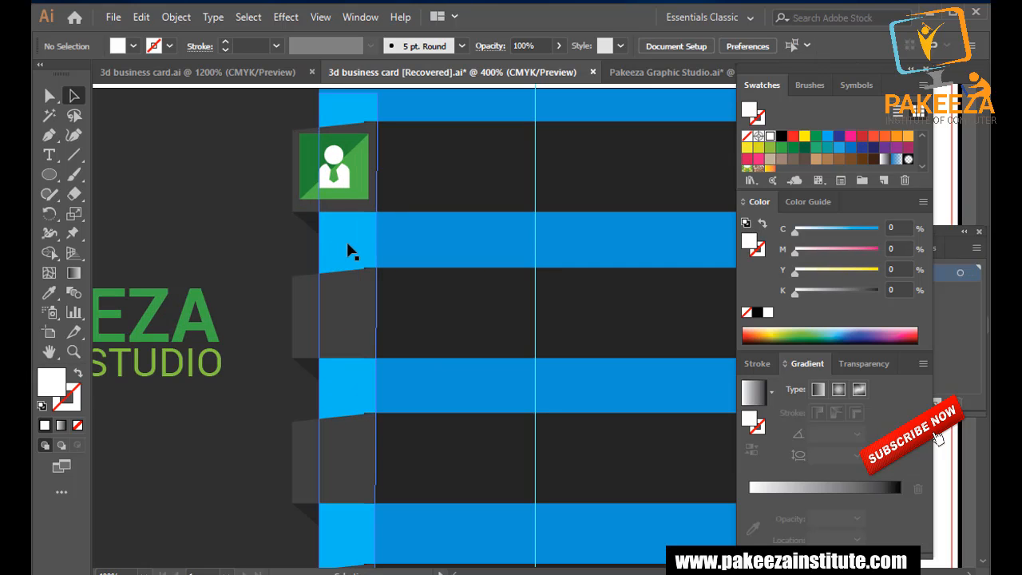
pyautogui.click(312, 198)
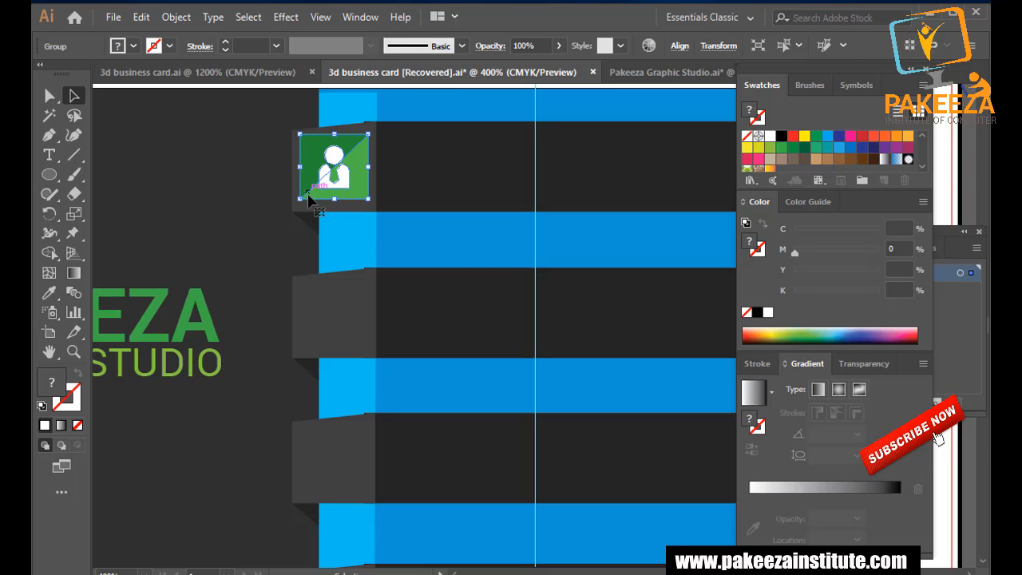
pyautogui.moveTo(300, 198); pyautogui.dragTo(320, 181)
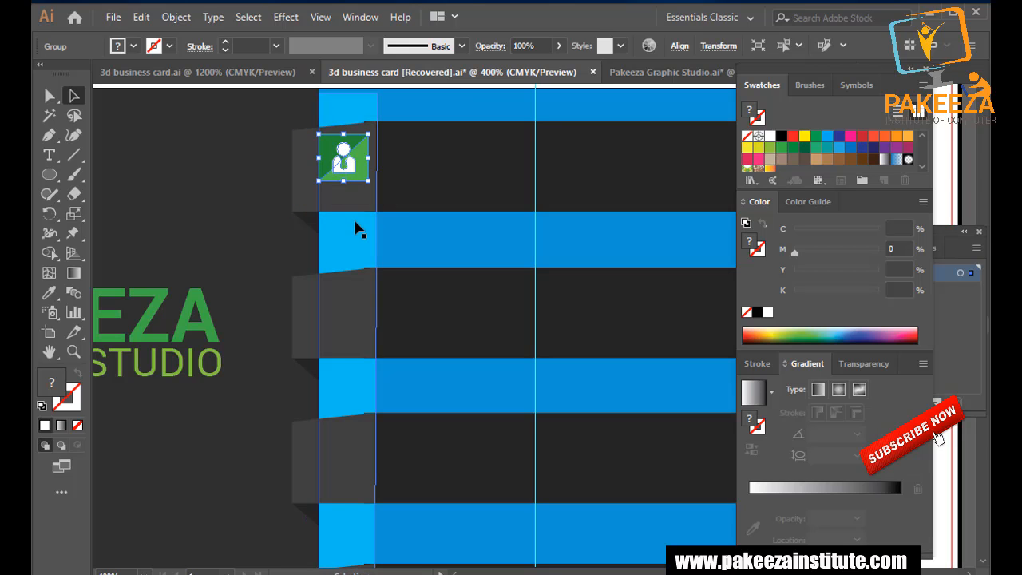
pyautogui.press('Down')
pyautogui.press('Down')
pyautogui.press('Down')
pyautogui.press('Down')
pyautogui.scroll(-1, 356, 197)
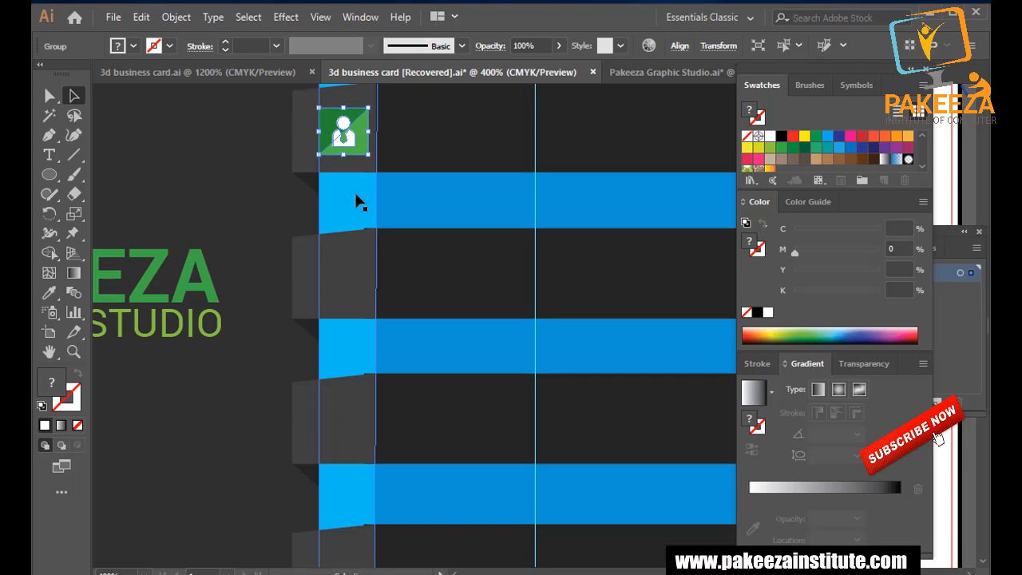
pyautogui.scroll(-3, 356, 202)
pyautogui.click(603, 192)
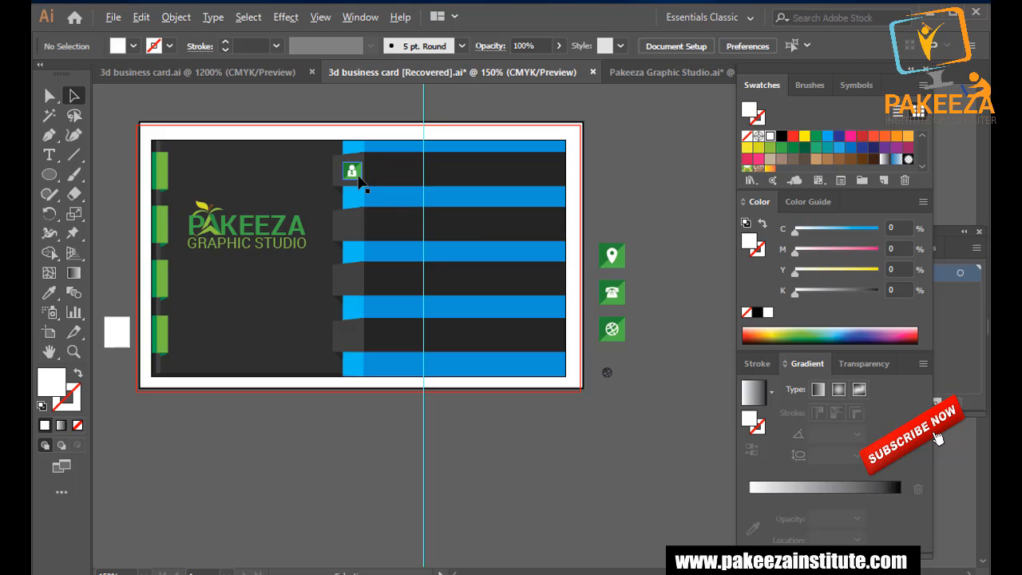
pyautogui.click(622, 268)
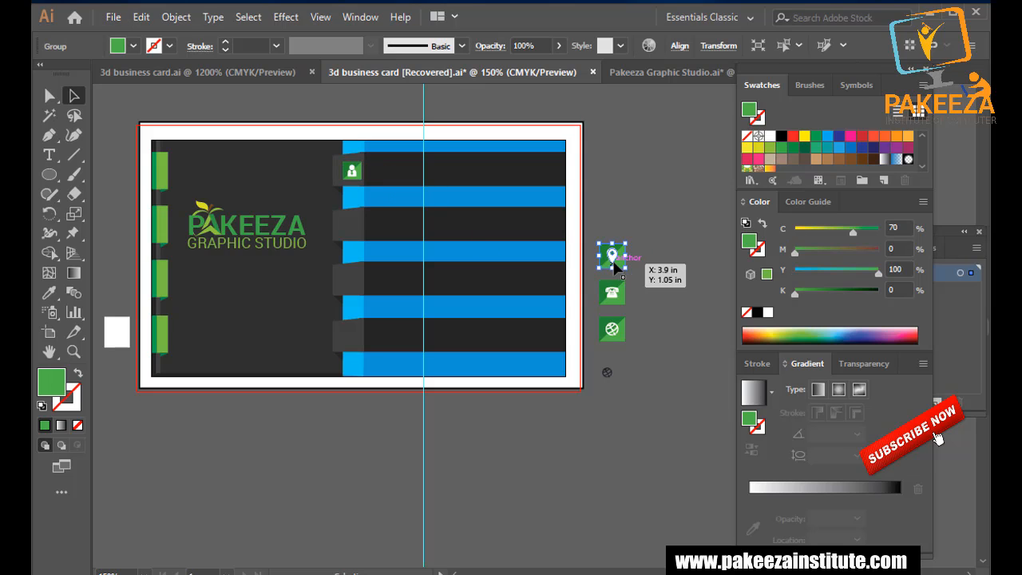
pyautogui.click(615, 297)
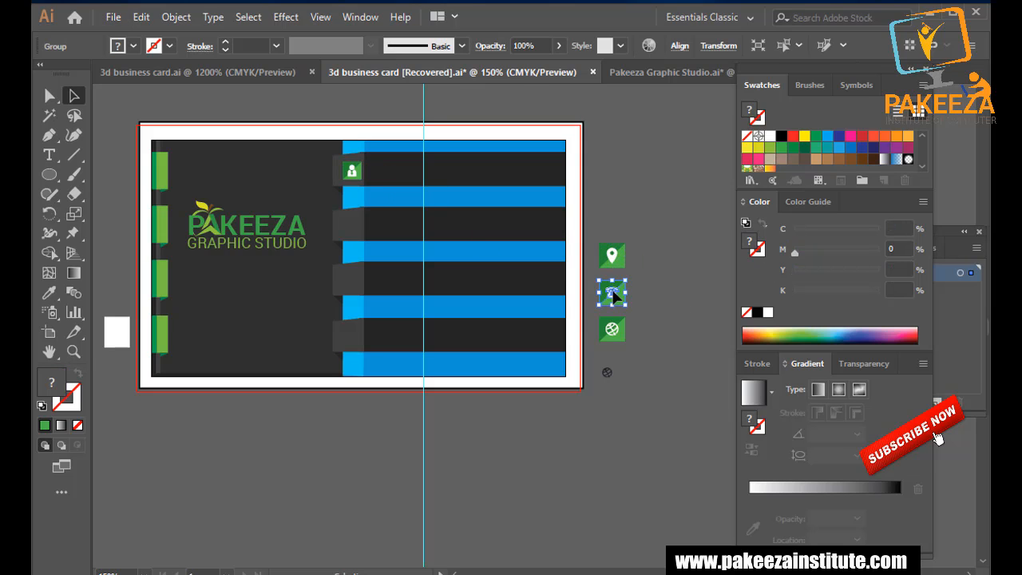
pyautogui.moveTo(613, 259); pyautogui.dragTo(356, 232)
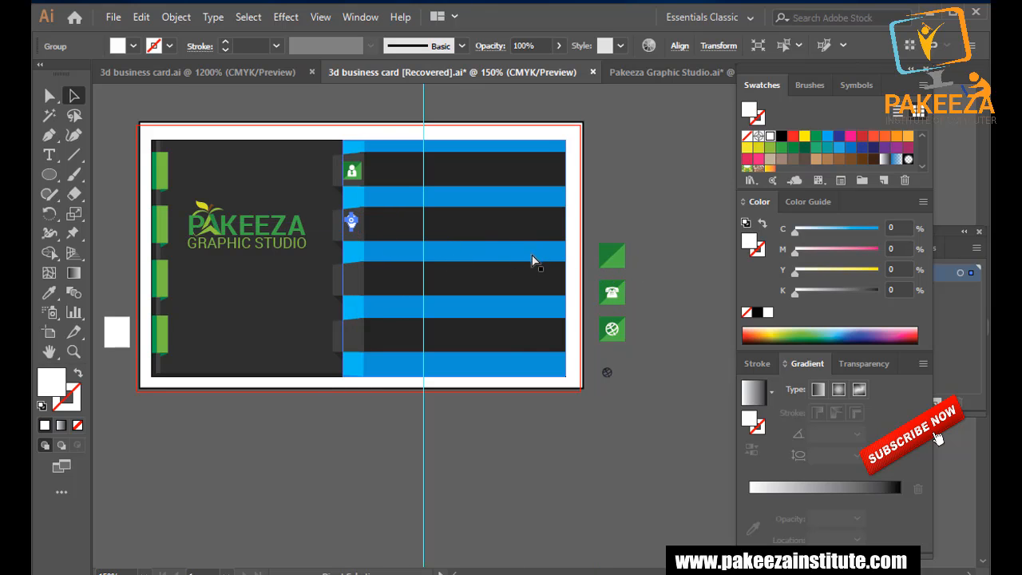
pyautogui.click(612, 201)
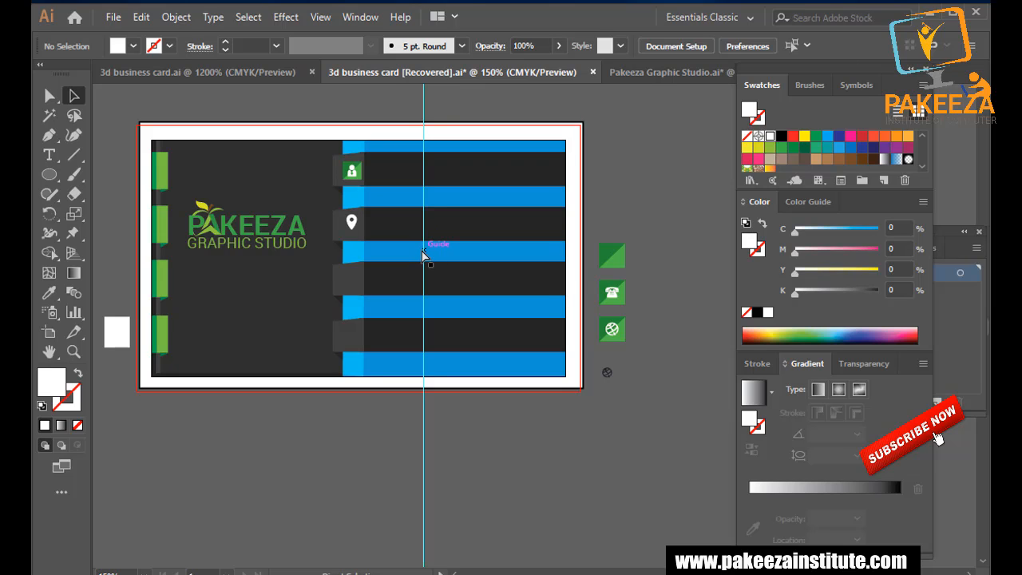
pyautogui.hotkey('ctrl', 'z')
pyautogui.moveTo(660, 220); pyautogui.dragTo(591, 270)
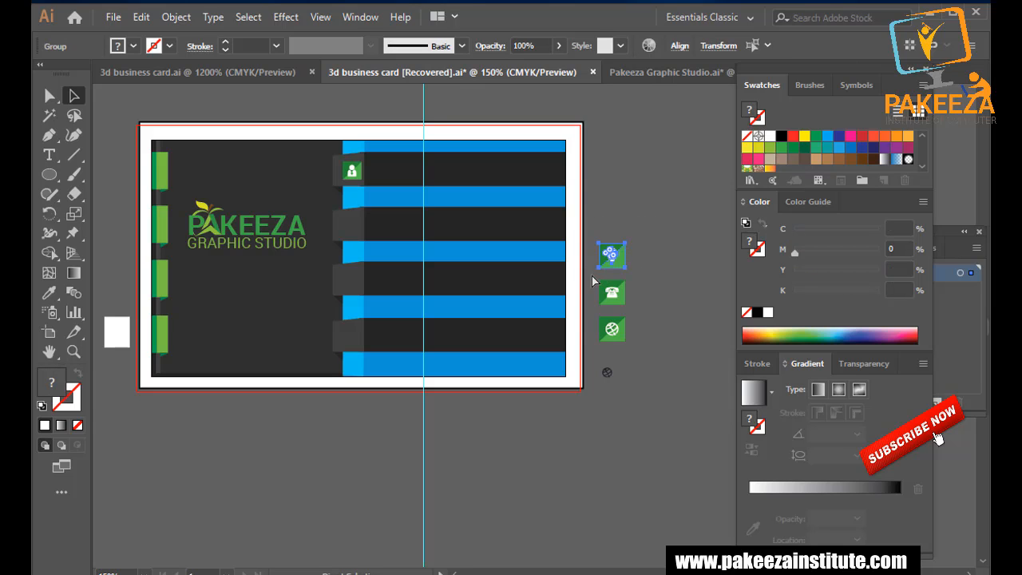
pyautogui.click(650, 276)
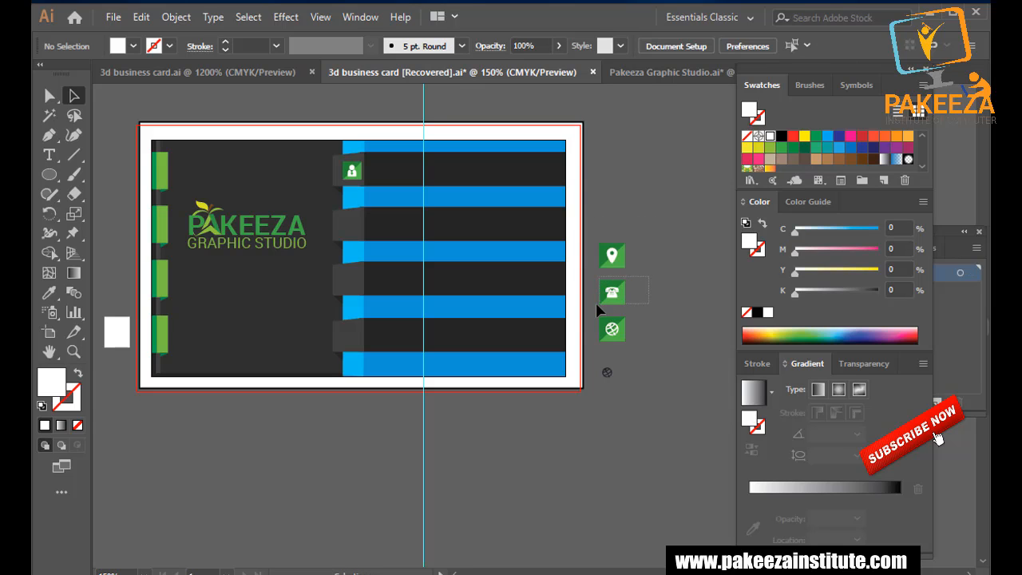
pyautogui.moveTo(596, 302); pyautogui.dragTo(593, 302)
pyautogui.click(659, 303)
pyautogui.moveTo(586, 346); pyautogui.dragTo(589, 345)
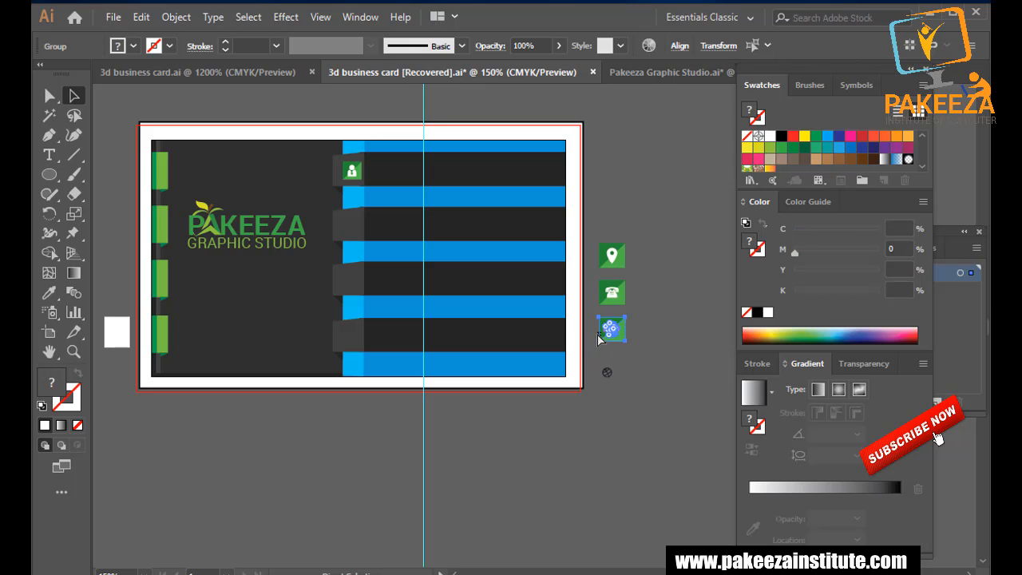
pyautogui.click(676, 285)
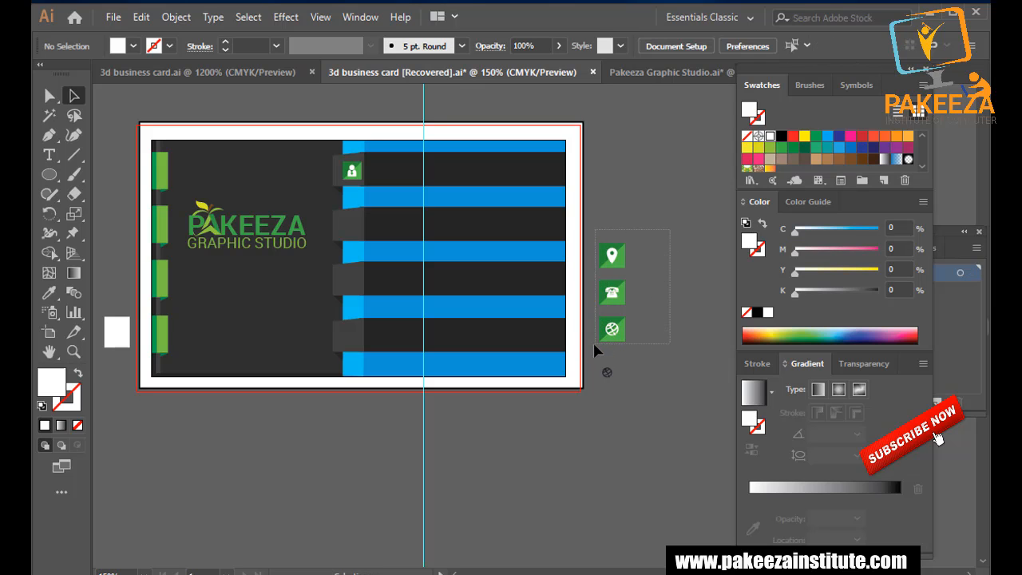
pyautogui.moveTo(593, 343); pyautogui.dragTo(636, 345)
pyautogui.scroll(1, 591, 336)
# Move the location, phone and globe icons onto the second, third and fourth dark tabs.
pyautogui.click(691, 350)
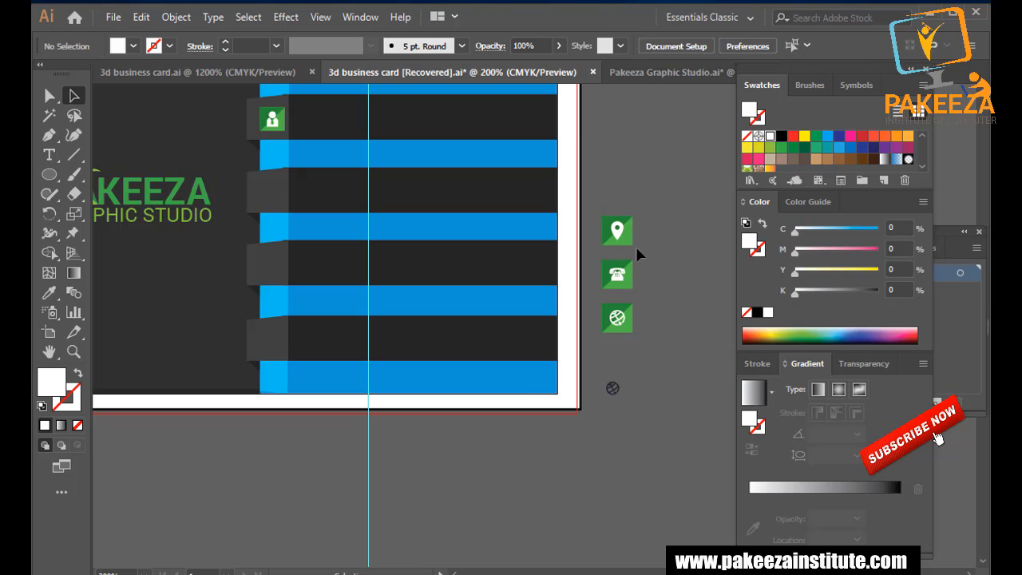
pyautogui.moveTo(616, 229); pyautogui.dragTo(278, 190)
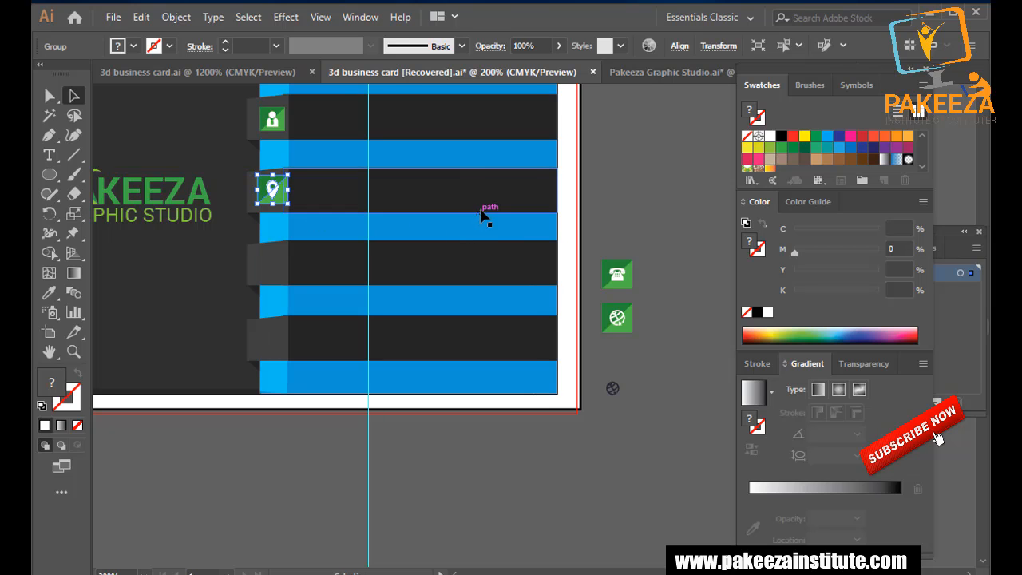
pyautogui.click(611, 190)
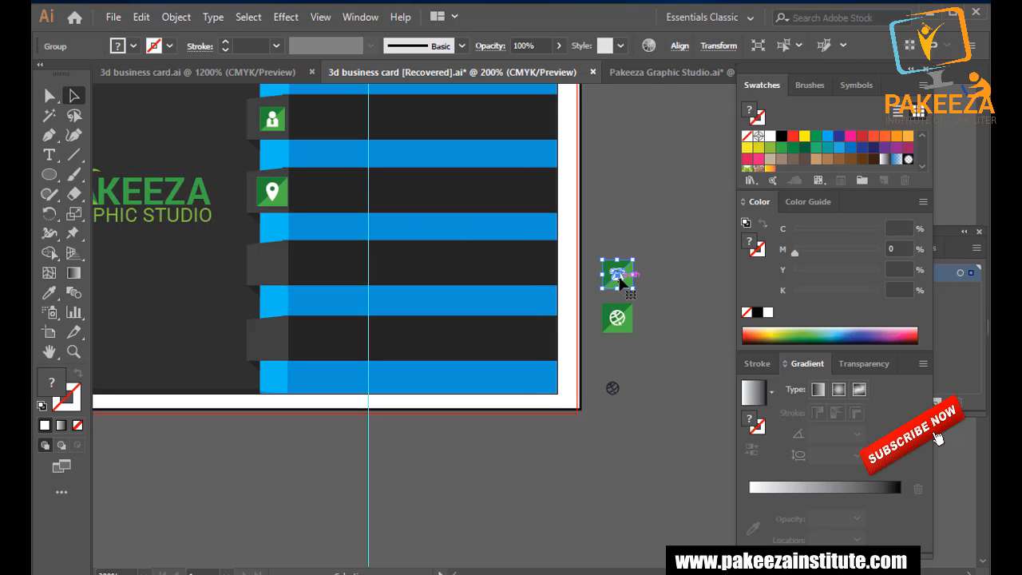
pyautogui.doubleClick(615, 274)
pyautogui.doubleClick(615, 206)
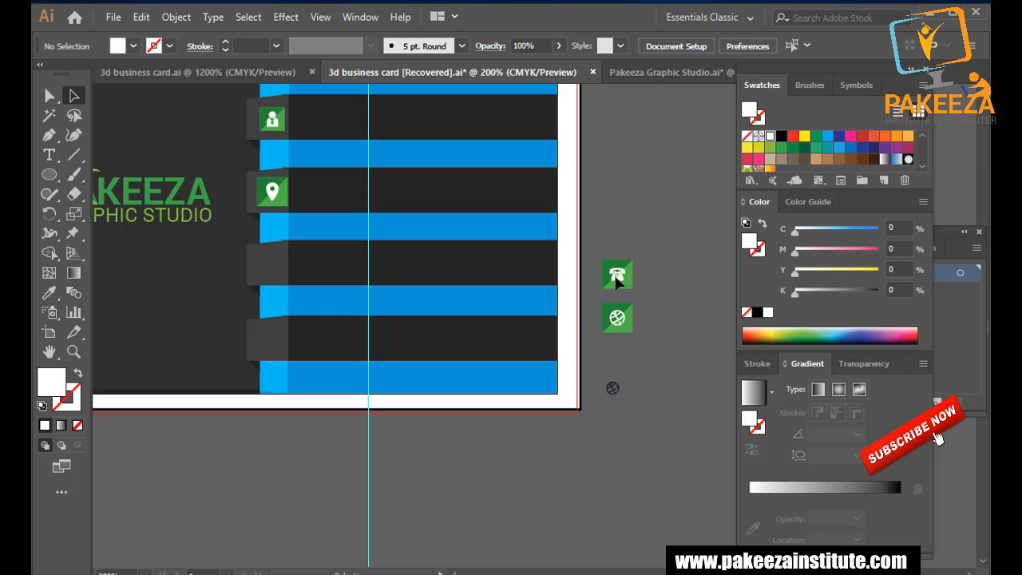
pyautogui.moveTo(615, 274); pyautogui.dragTo(268, 263)
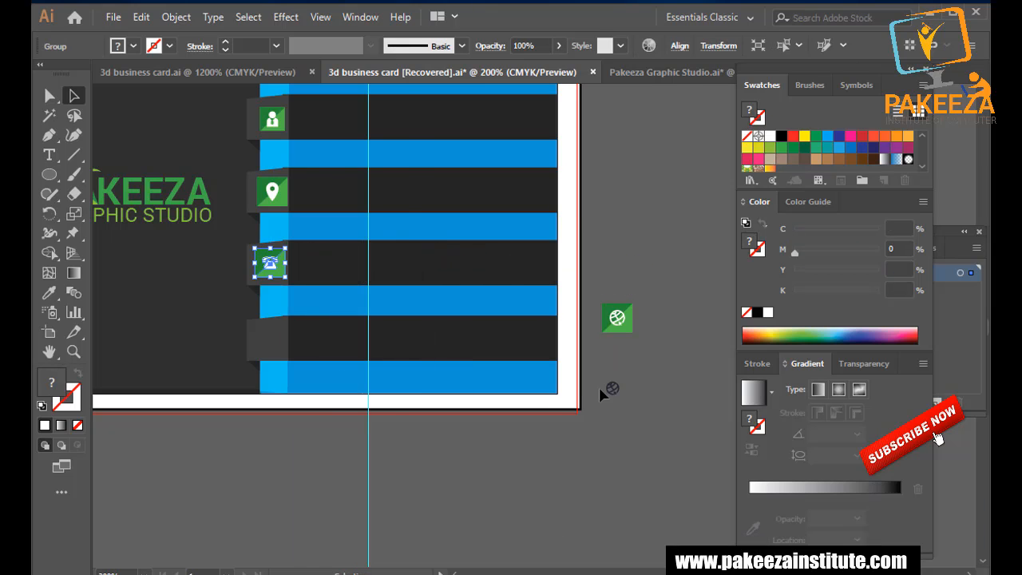
pyautogui.moveTo(617, 318); pyautogui.dragTo(270, 339)
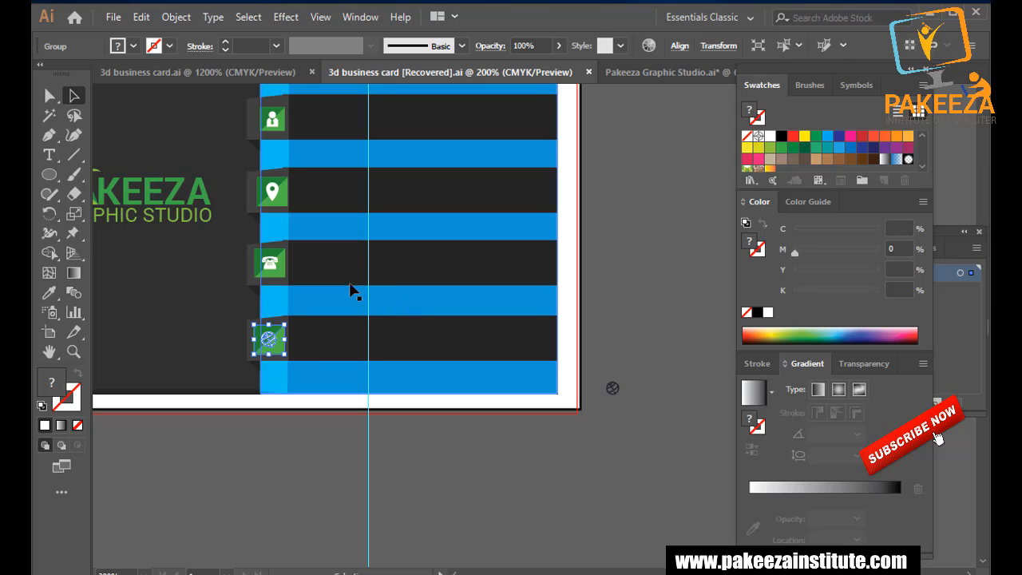
# Enlarge the person icon slightly, and try shrinking the location pin before undoing it.
pyautogui.scroll(1, 319, 269)
pyautogui.scroll(1, 318, 261)
pyautogui.moveTo(294, 244); pyautogui.dragTo(398, 268)
pyautogui.click(360, 120)
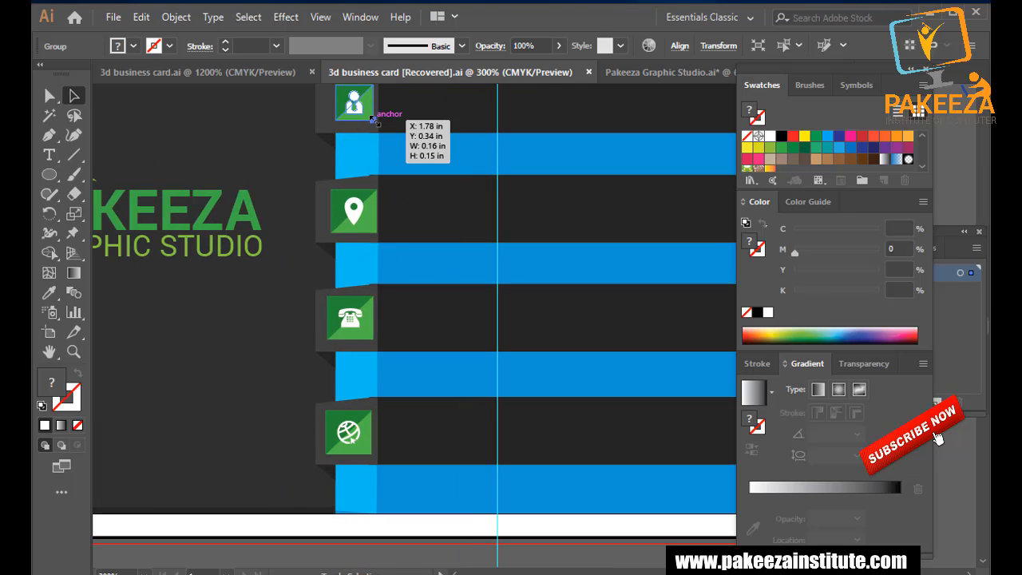
pyautogui.moveTo(373, 120); pyautogui.dragTo(381, 127)
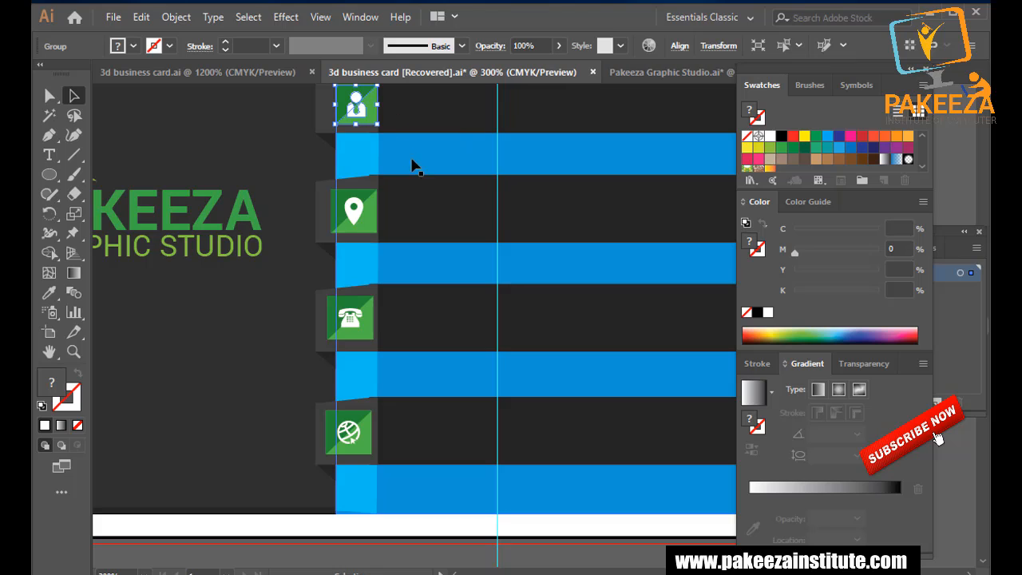
pyautogui.click(585, 175)
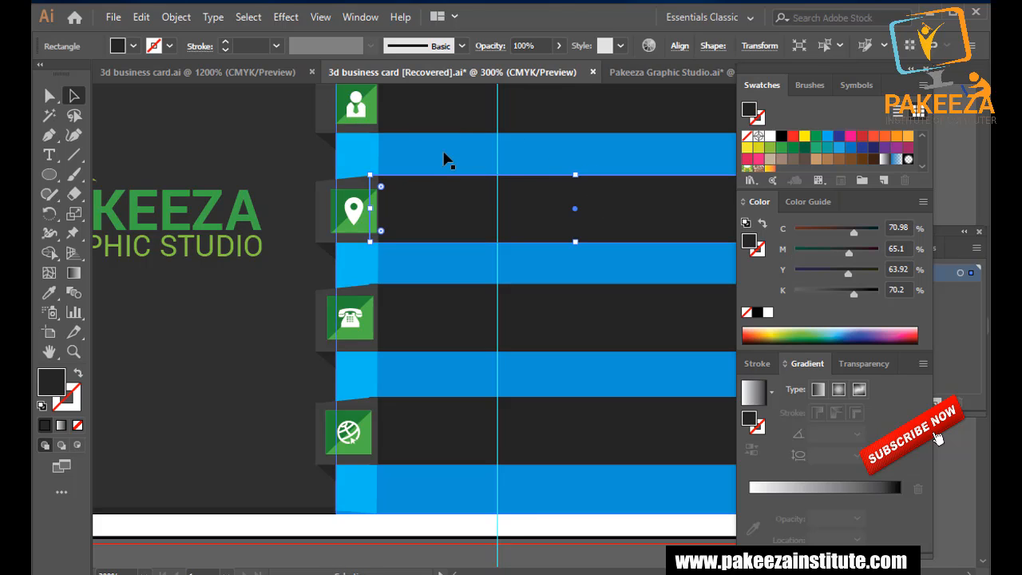
pyautogui.click(355, 228)
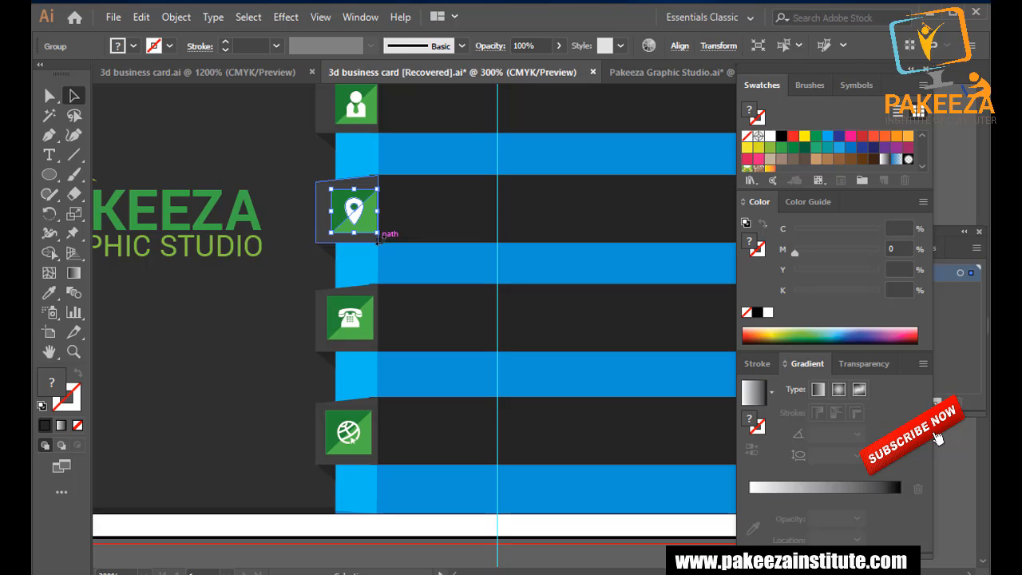
pyautogui.moveTo(378, 237); pyautogui.dragTo(373, 230)
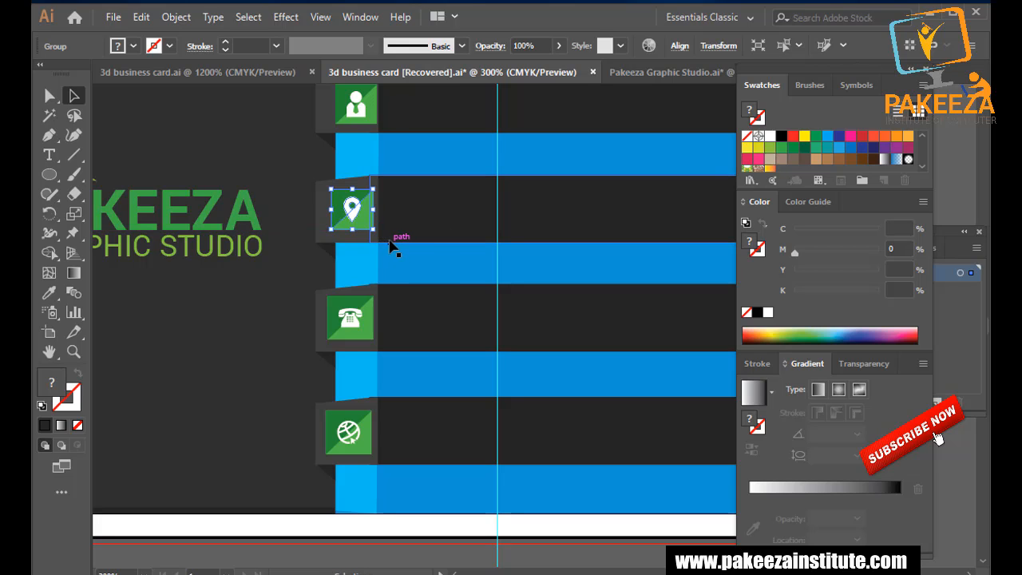
pyautogui.hotkey('ctrl', 'z')
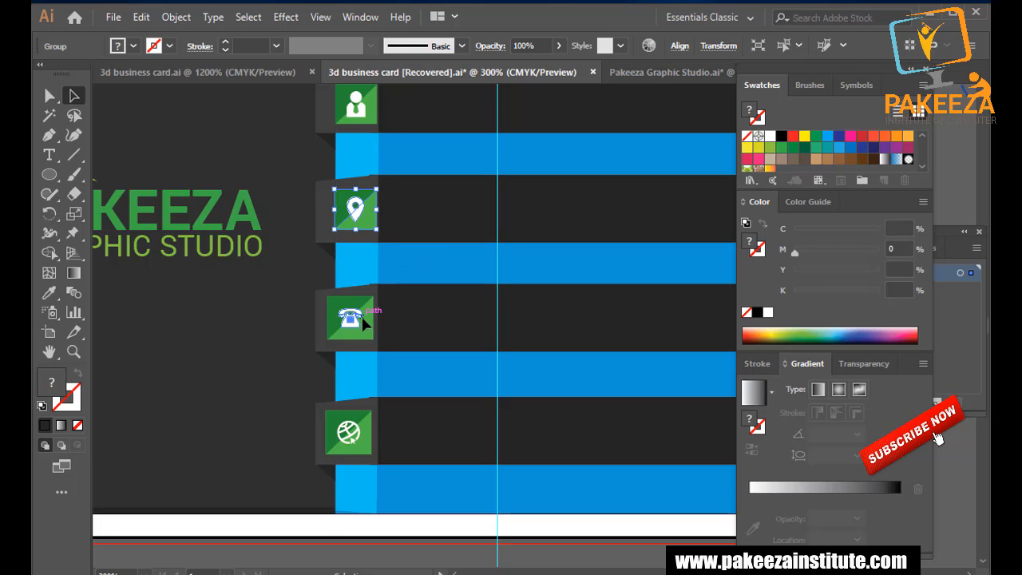
# Shrink the phone icon slightly and nudge it right and down on its tab.
pyautogui.click(363, 318)
pyautogui.moveTo(373, 339); pyautogui.dragTo(370, 337)
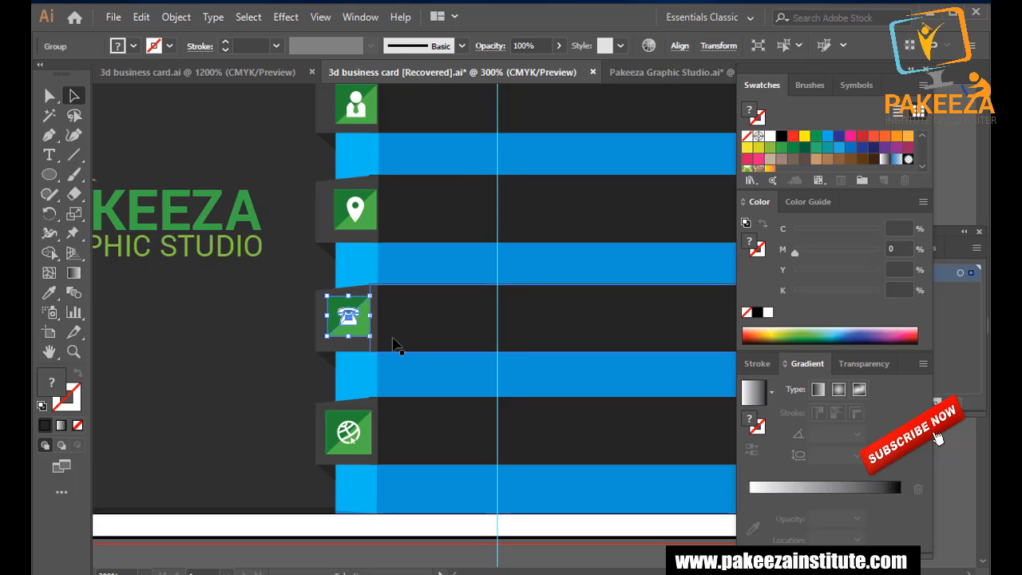
pyautogui.press('Right')
pyautogui.press('Right')
pyautogui.press('Down')
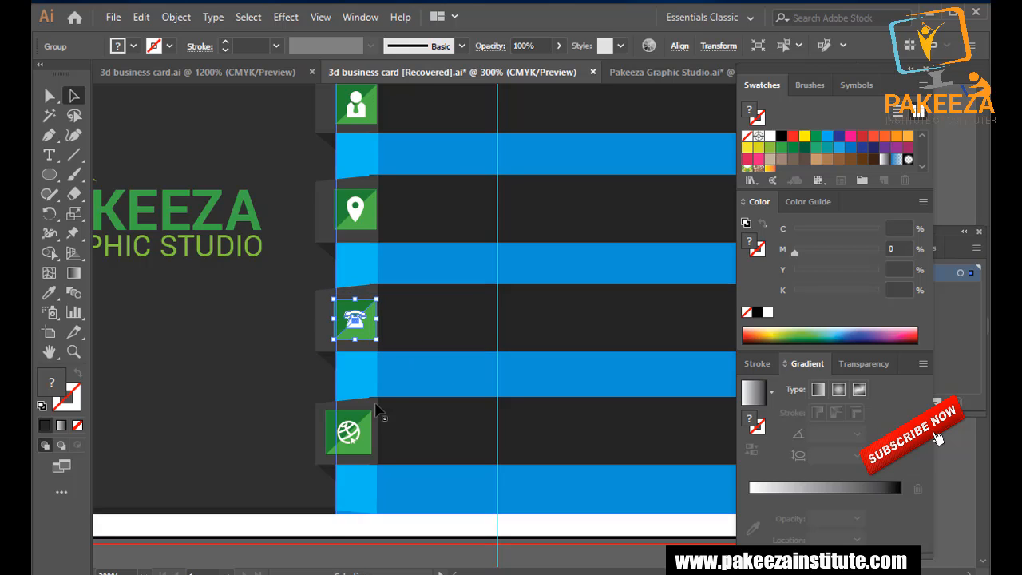
# Shrink the globe icon slightly and nudge it right and down in line with the other tabs.
pyautogui.click(363, 431)
pyautogui.press('Right')
pyautogui.press('Right')
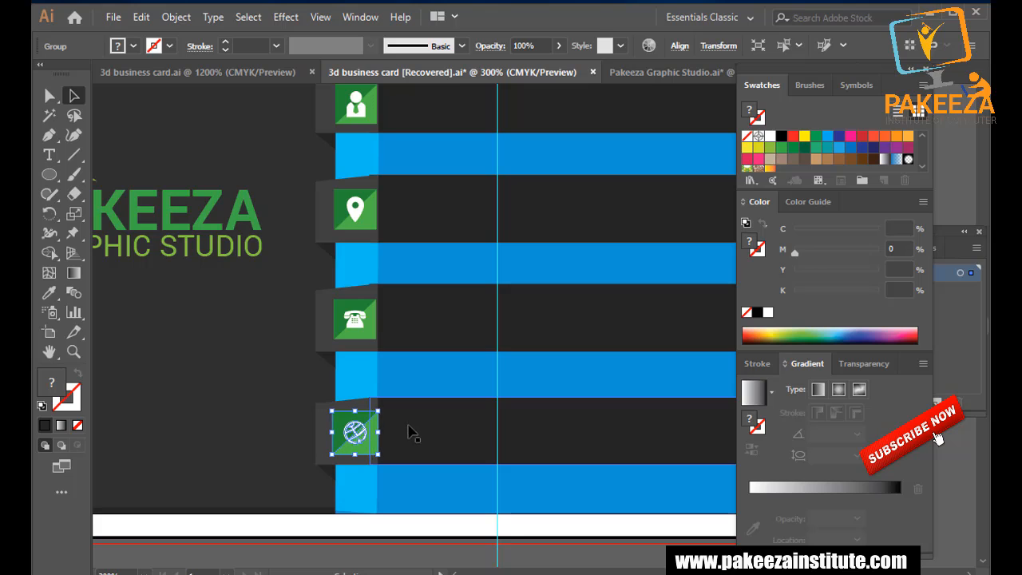
pyautogui.click(422, 447)
pyautogui.click(363, 438)
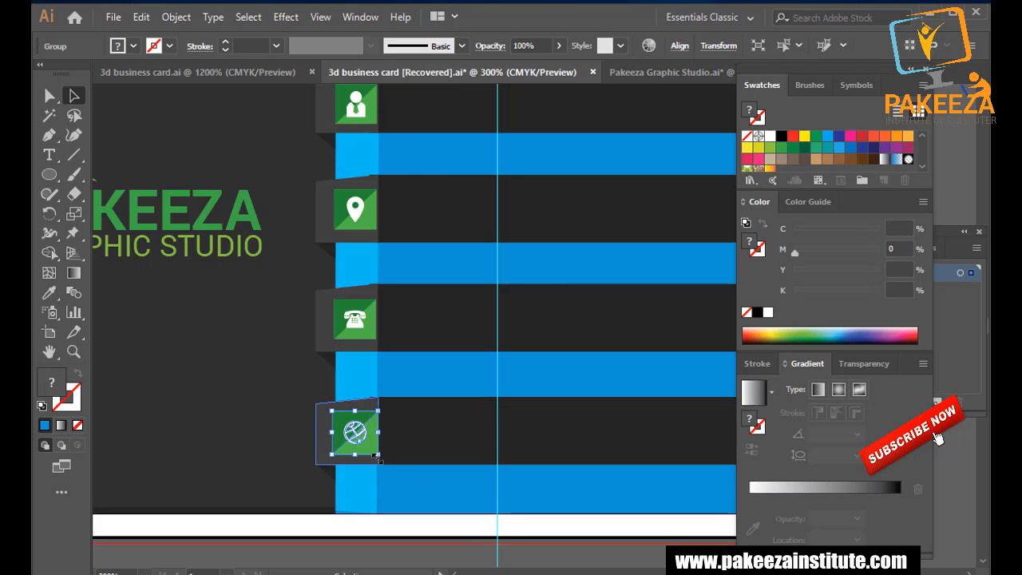
pyautogui.scroll(1, 377, 460)
pyautogui.moveTo(378, 453); pyautogui.dragTo(373, 445)
pyautogui.press('Right')
pyautogui.press('Down')
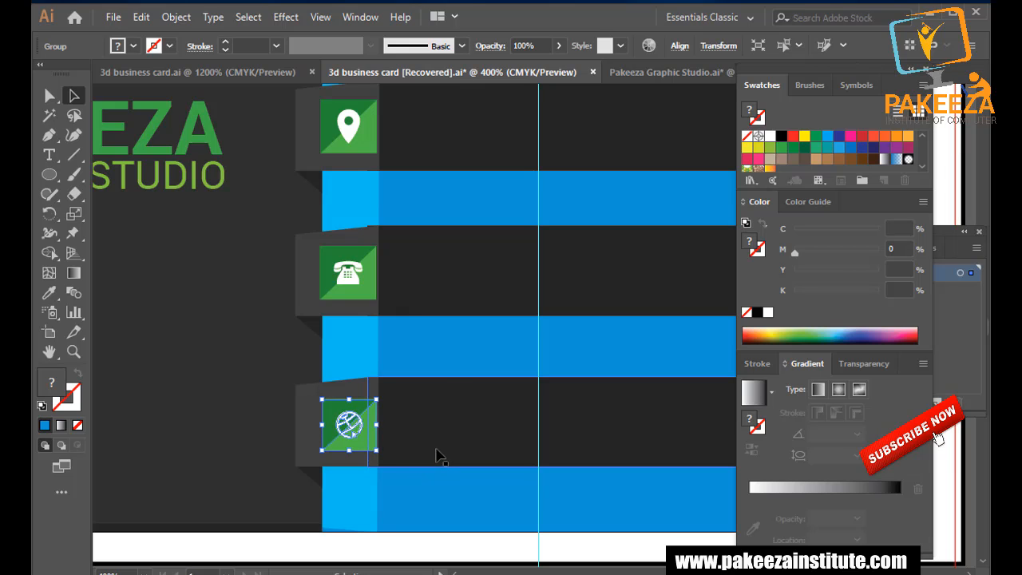
pyautogui.click(448, 373)
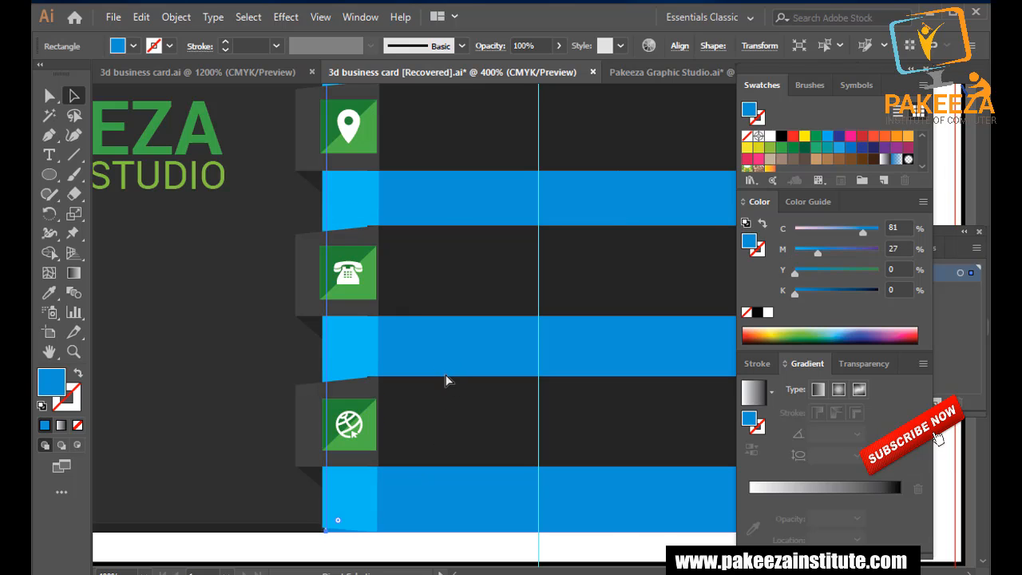
pyautogui.scroll(-2, 410, 347)
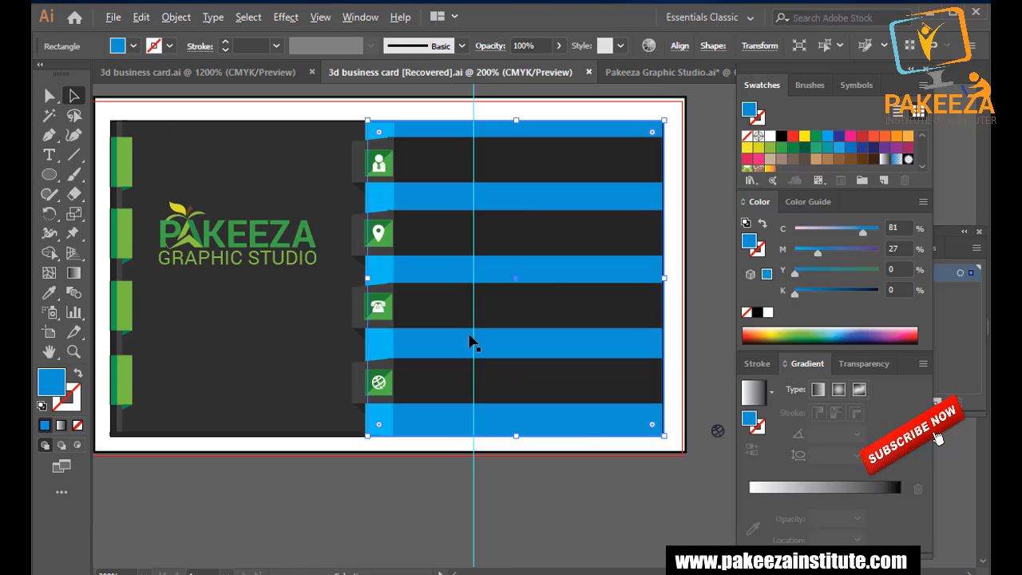
pyautogui.click(571, 473)
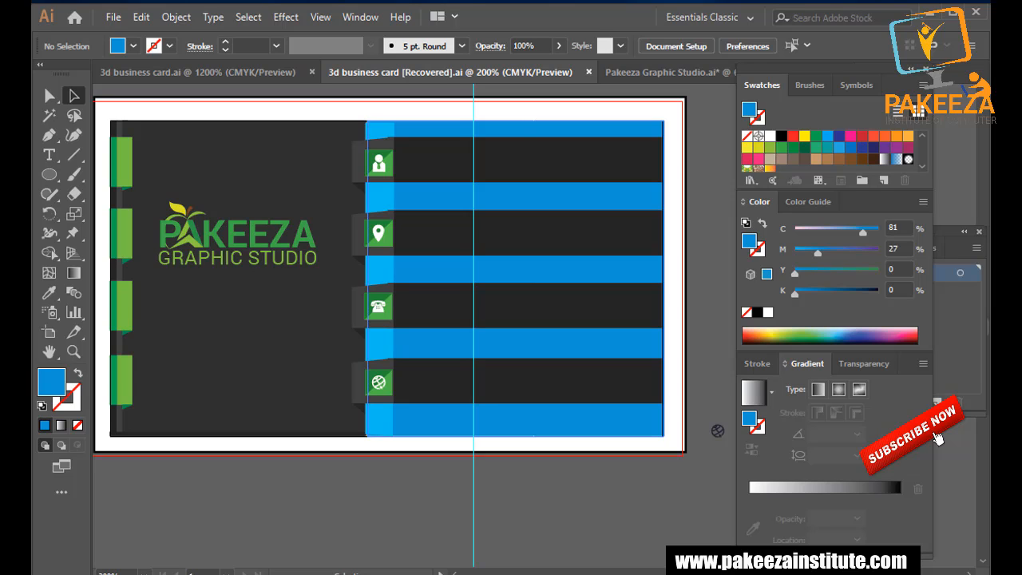
pyautogui.scroll(2, 463, 305)
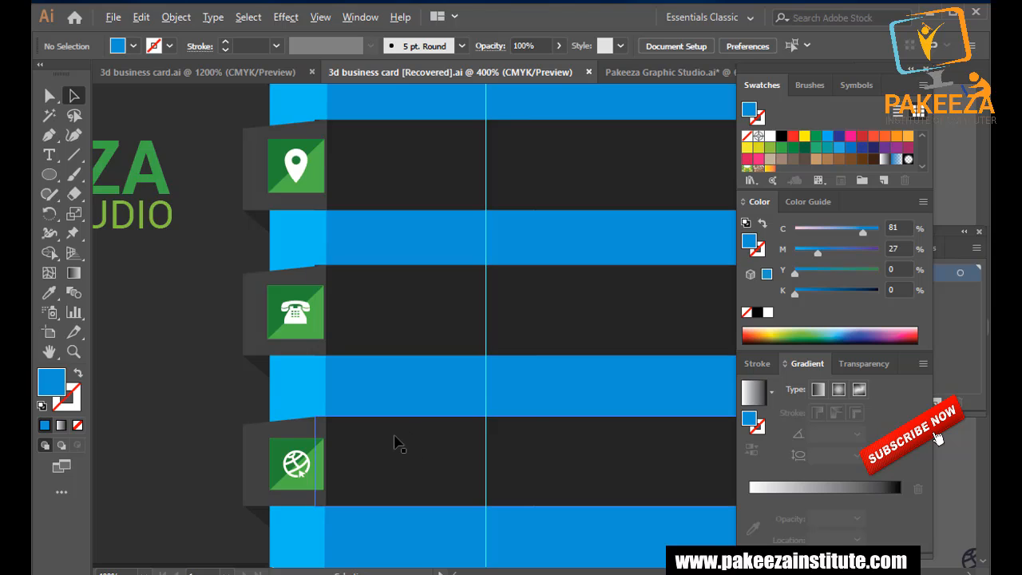
pyautogui.scroll(1, 395, 439)
pyautogui.click(387, 407)
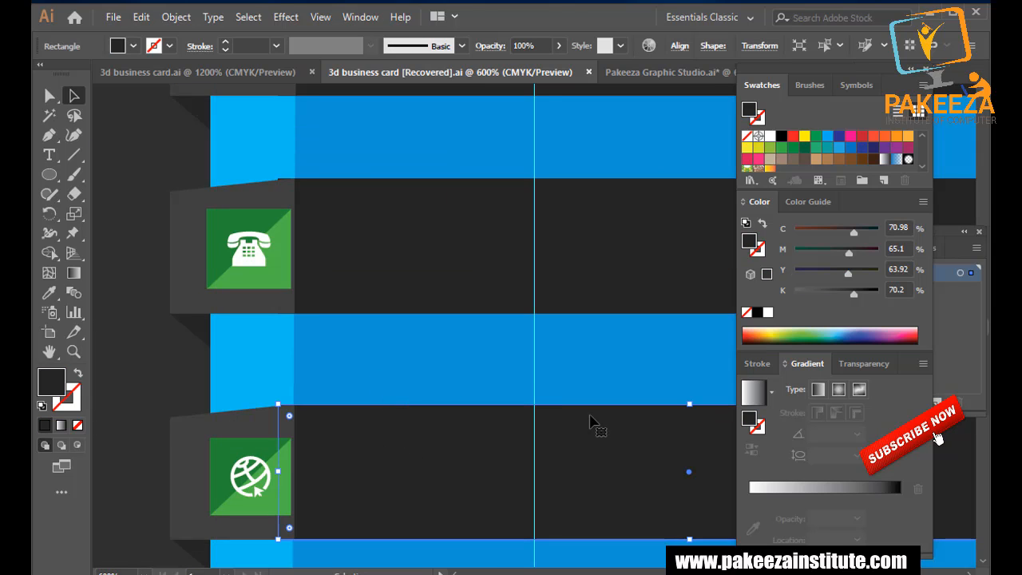
pyautogui.doubleClick(688, 406)
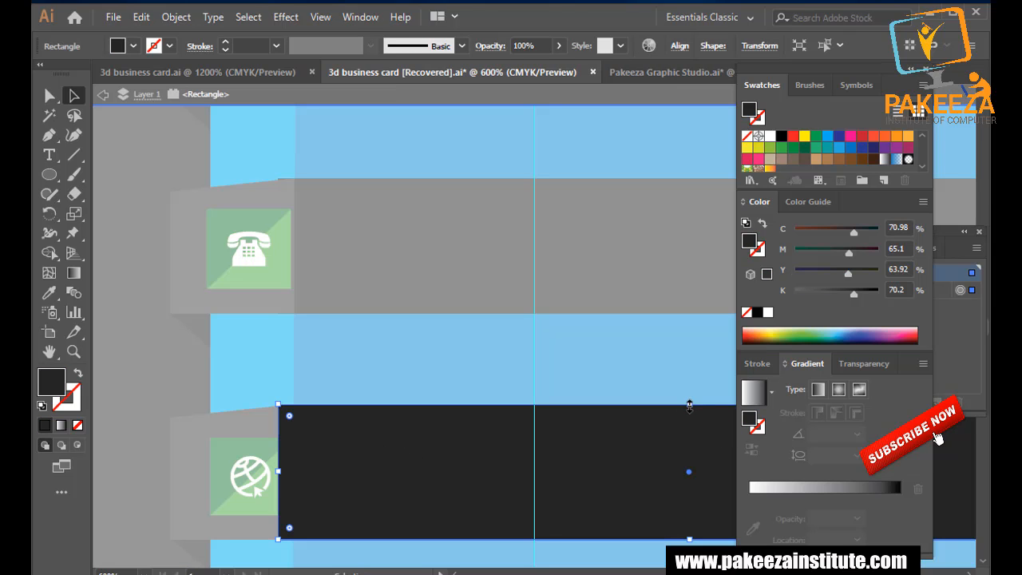
pyautogui.doubleClick(513, 322)
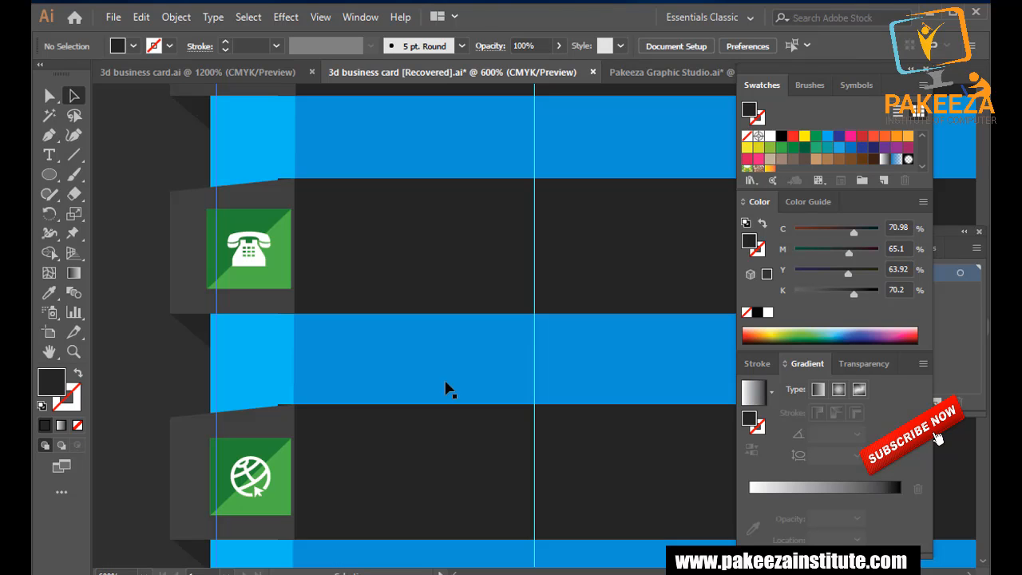
# Round the top-left corner of the dark ribbon under the blue band.
pyautogui.scroll(1, 298, 402)
pyautogui.scroll(1, 299, 402)
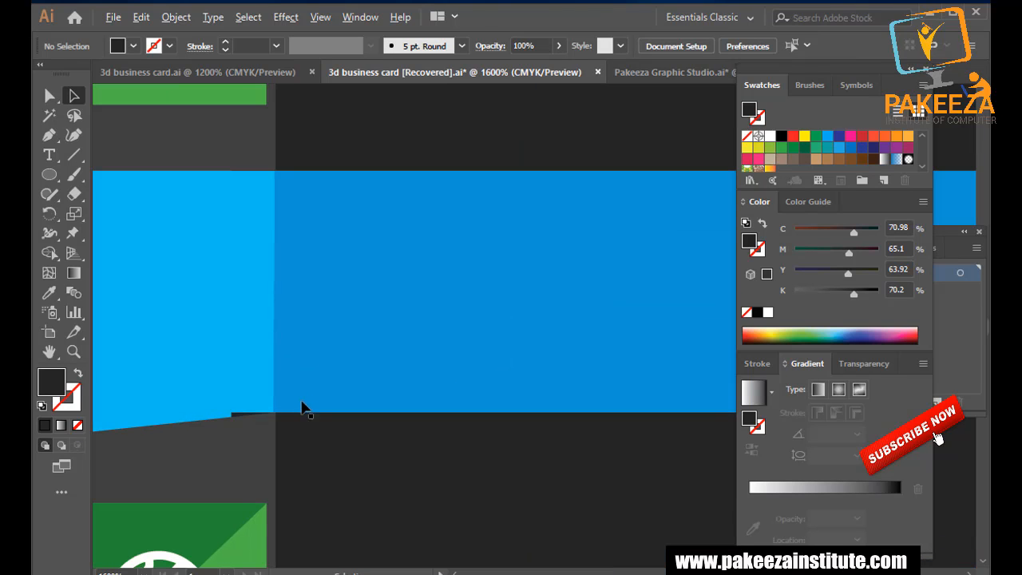
pyautogui.click(323, 447)
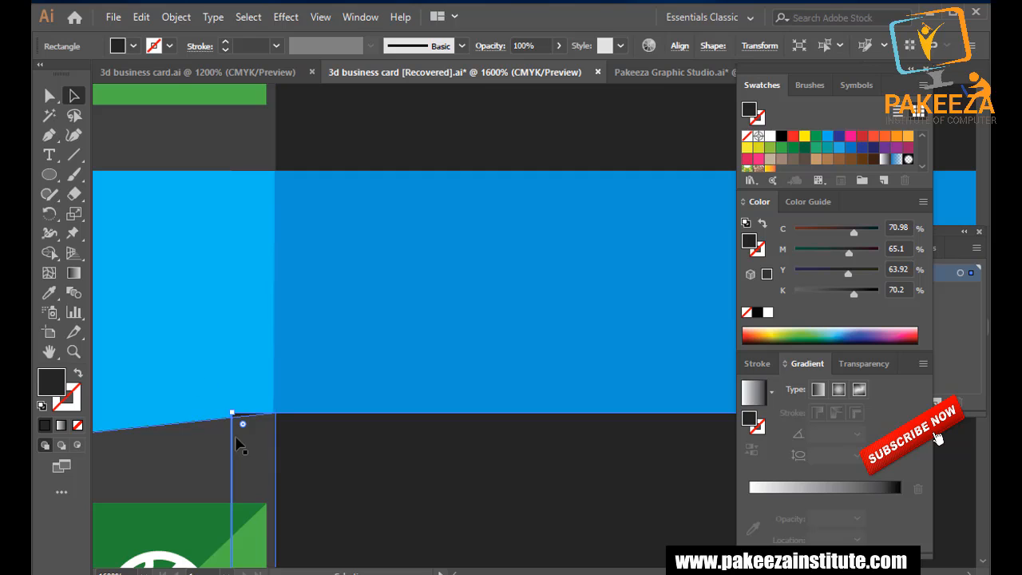
pyautogui.press('v')
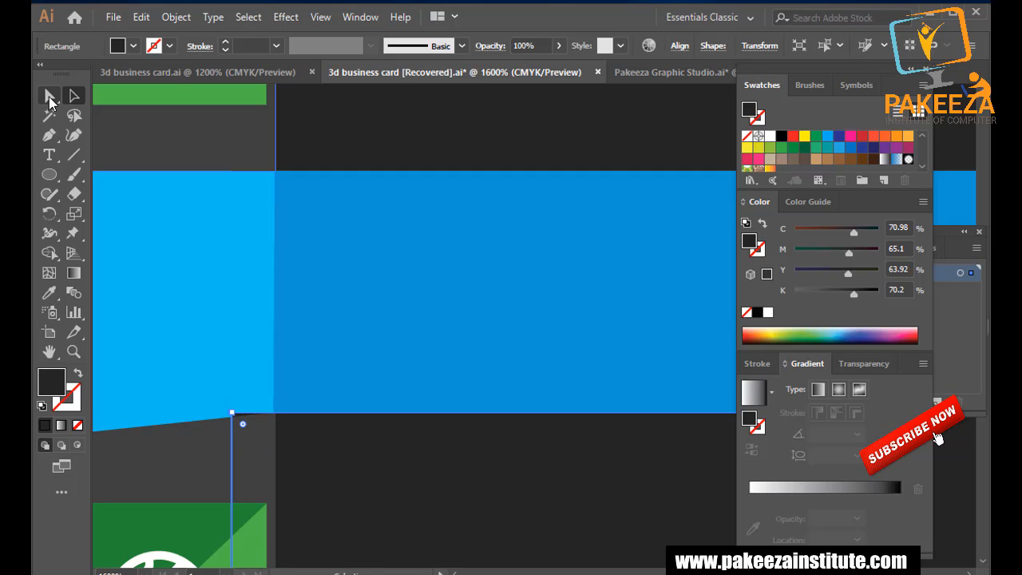
pyautogui.click(232, 412)
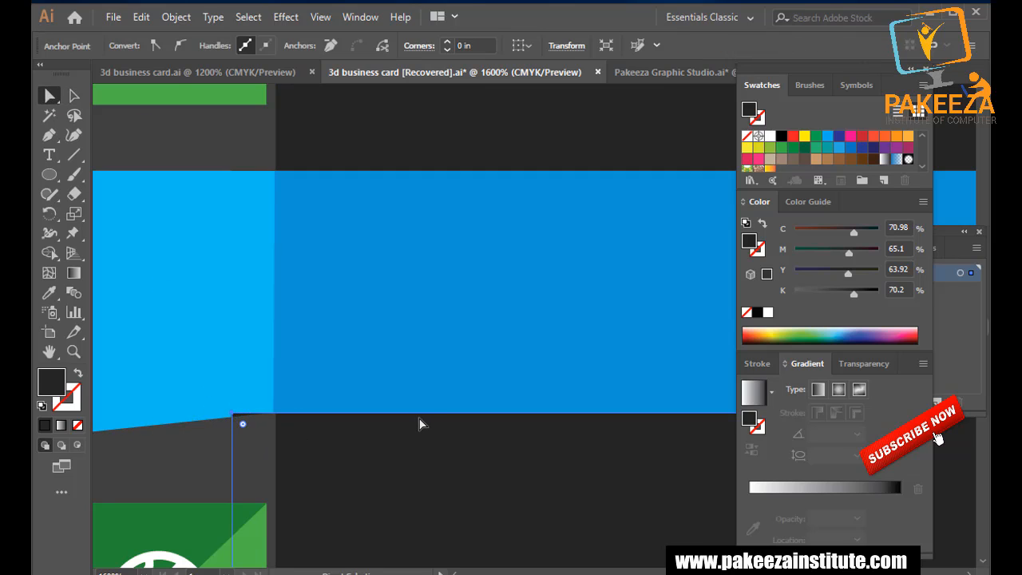
pyautogui.press('Down')
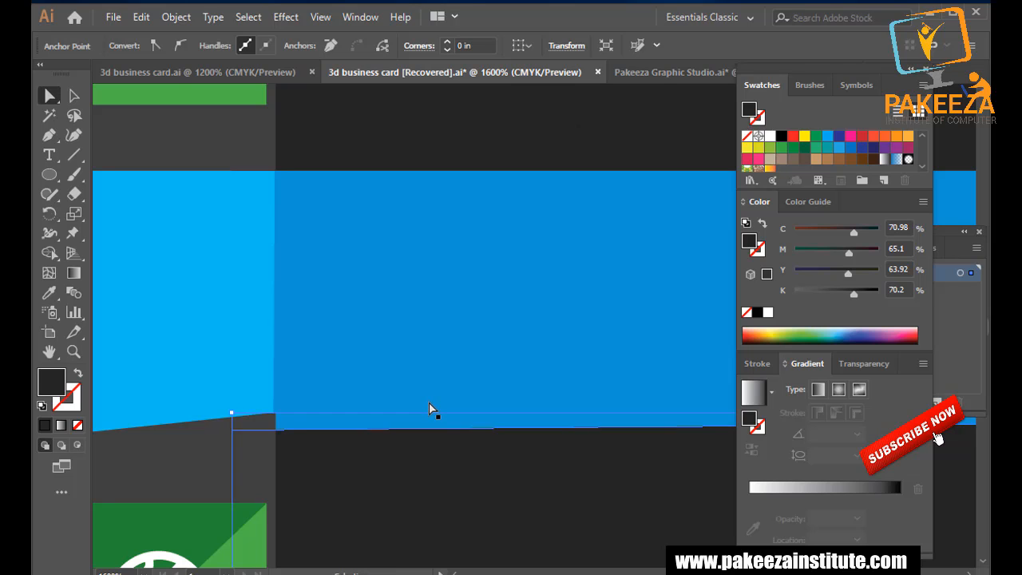
pyautogui.hotkey('ctrl', 'z')
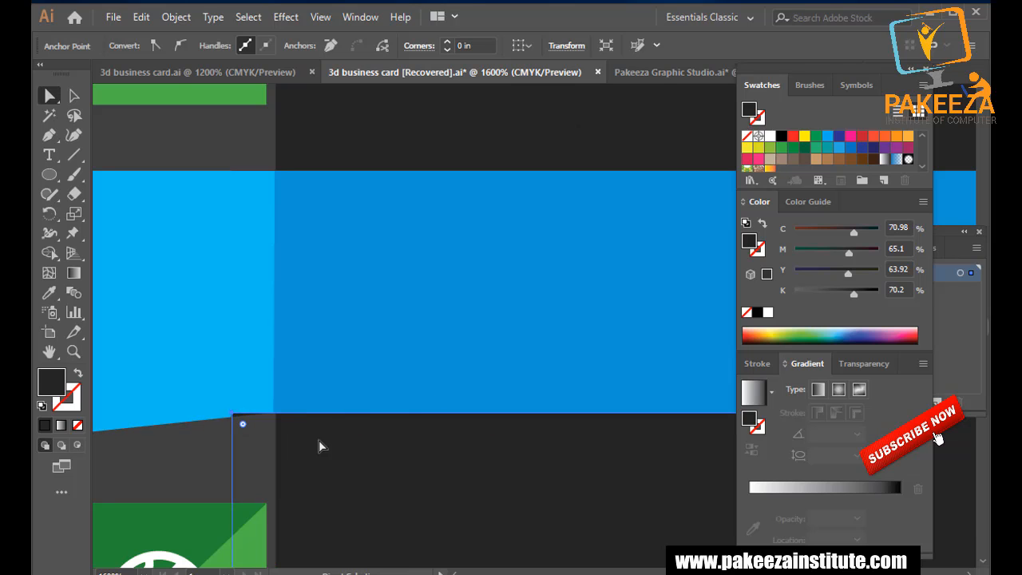
pyautogui.press('Down')
pyautogui.hotkey('ctrl', 'z')
pyautogui.moveTo(244, 427); pyautogui.dragTo(254, 435)
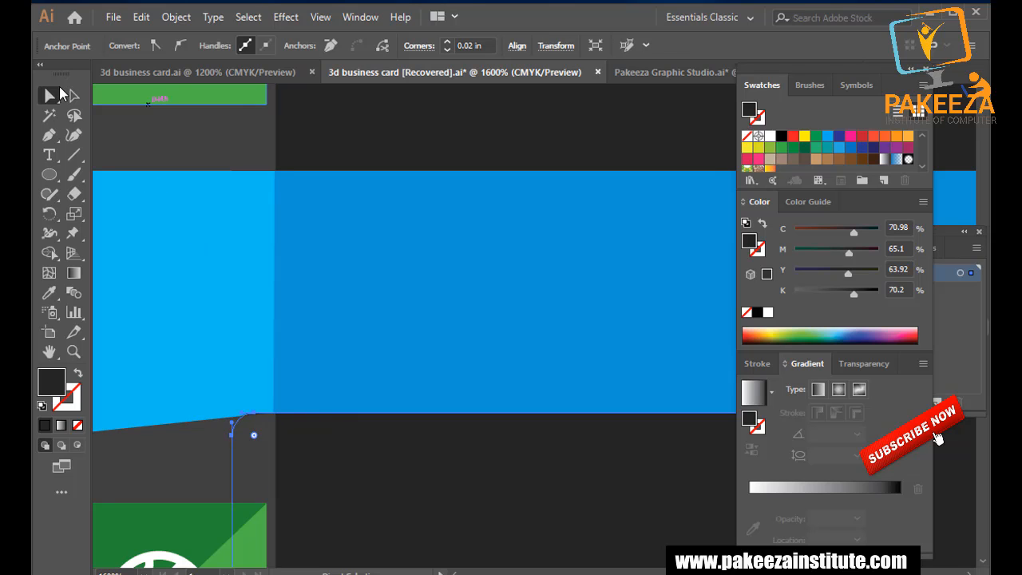
# Round the next two dark ribbons' corners to 0.03 in.
pyautogui.click(193, 288)
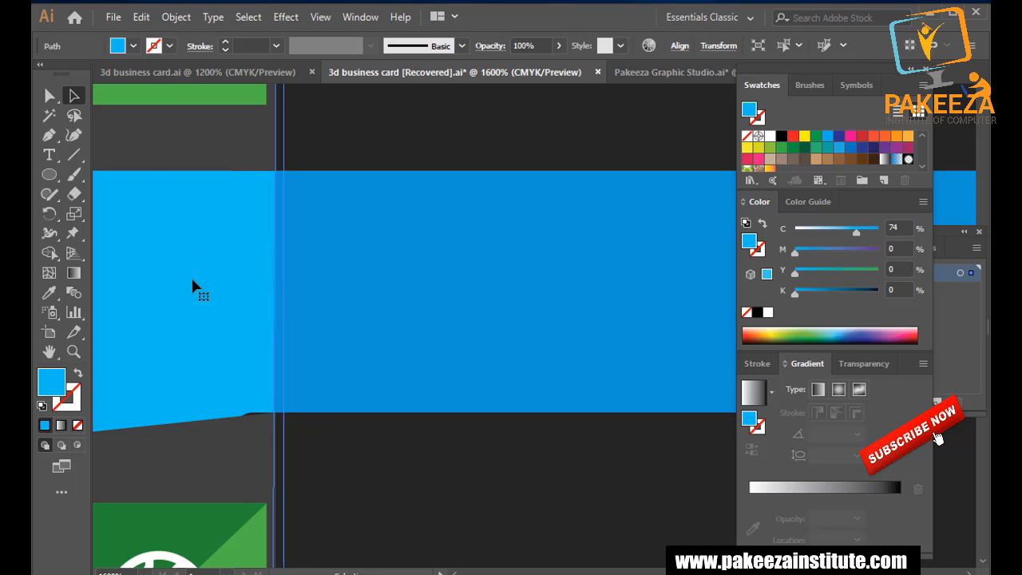
pyautogui.click(270, 422)
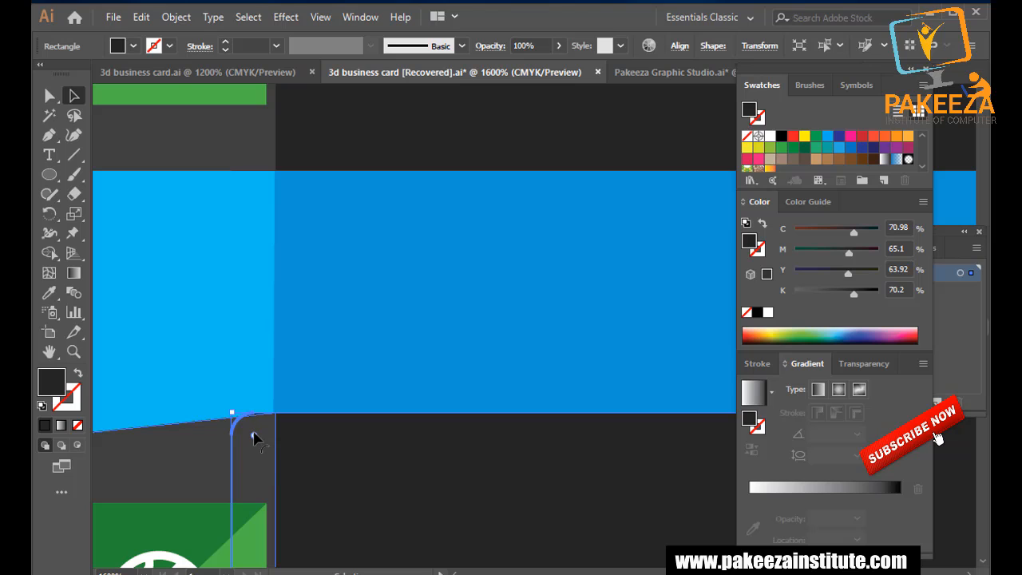
pyautogui.moveTo(254, 436); pyautogui.dragTo(257, 461)
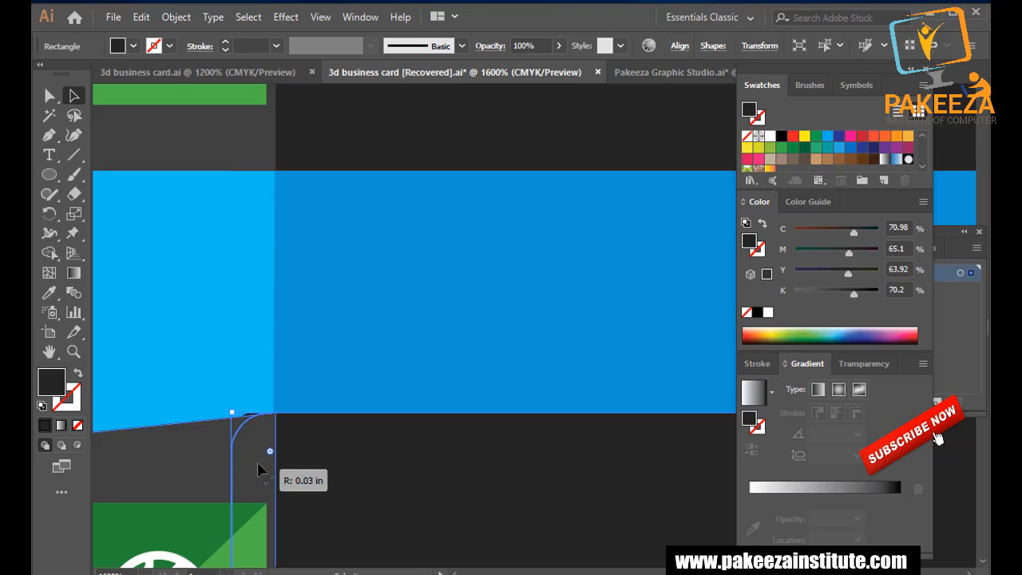
pyautogui.click(199, 339)
pyautogui.scroll(-15, 264, 347)
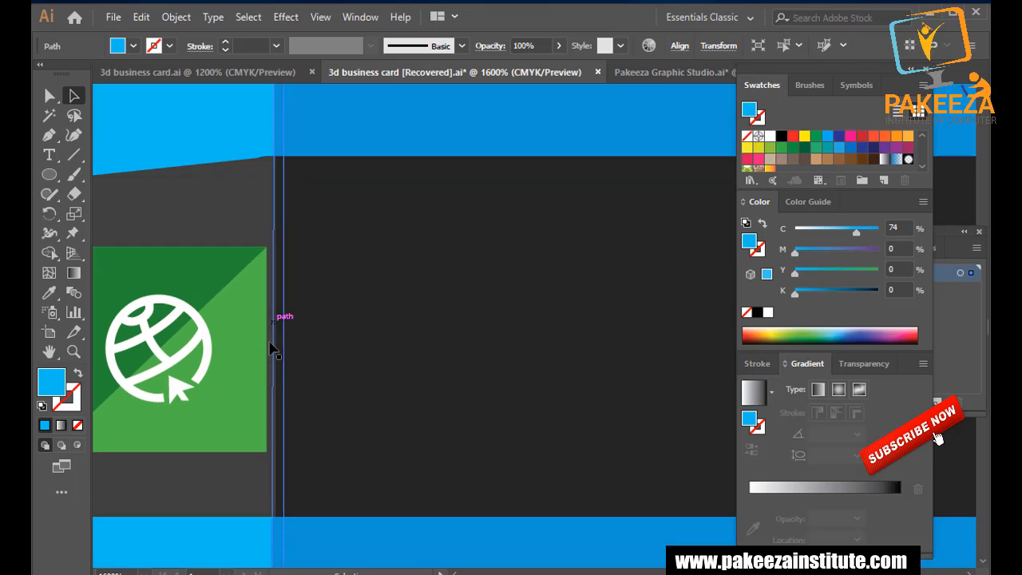
pyautogui.scroll(2, 270, 336)
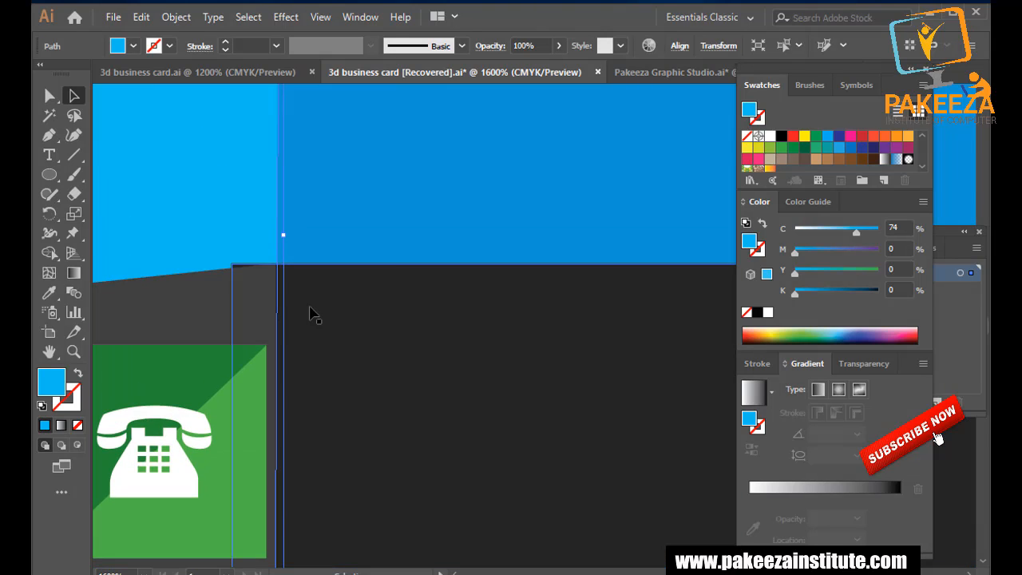
pyautogui.click(312, 312)
pyautogui.moveTo(243, 276); pyautogui.dragTo(262, 311)
# Round the top dark ribbon's corner so it meets the person icon's tab.
pyautogui.scroll(4, 302, 325)
pyautogui.scroll(4, 299, 327)
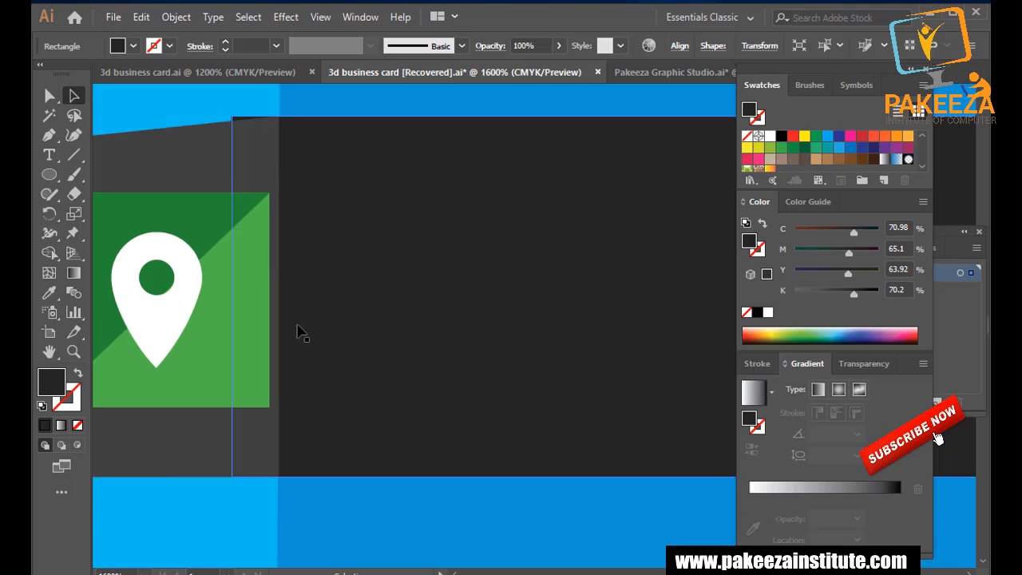
pyautogui.scroll(-8, 302, 327)
pyautogui.moveTo(243, 274); pyautogui.dragTo(296, 314)
pyautogui.scroll(9, 308, 338)
pyautogui.scroll(1, 306, 346)
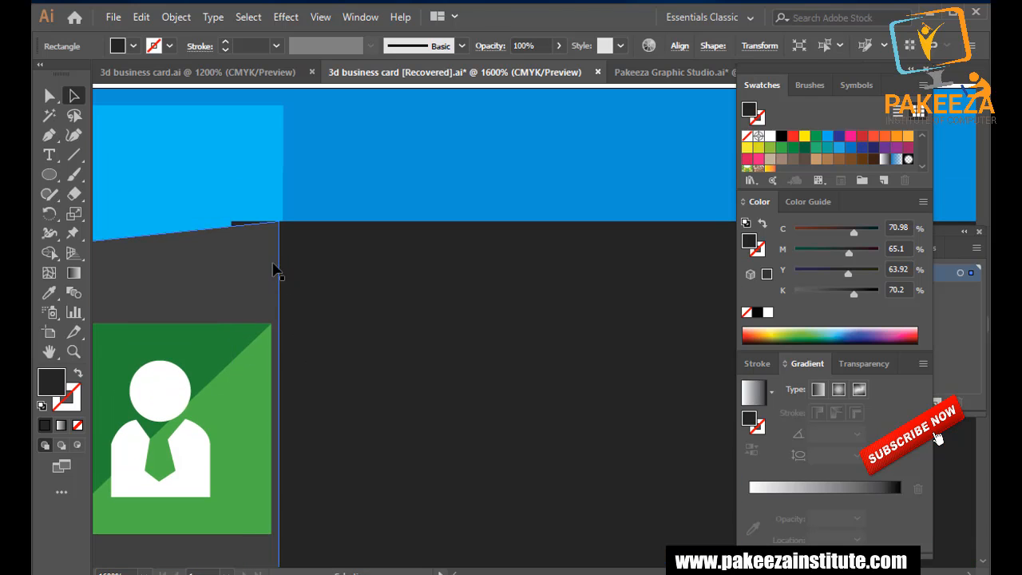
pyautogui.click(276, 267)
pyautogui.moveTo(245, 231); pyautogui.dragTo(271, 272)
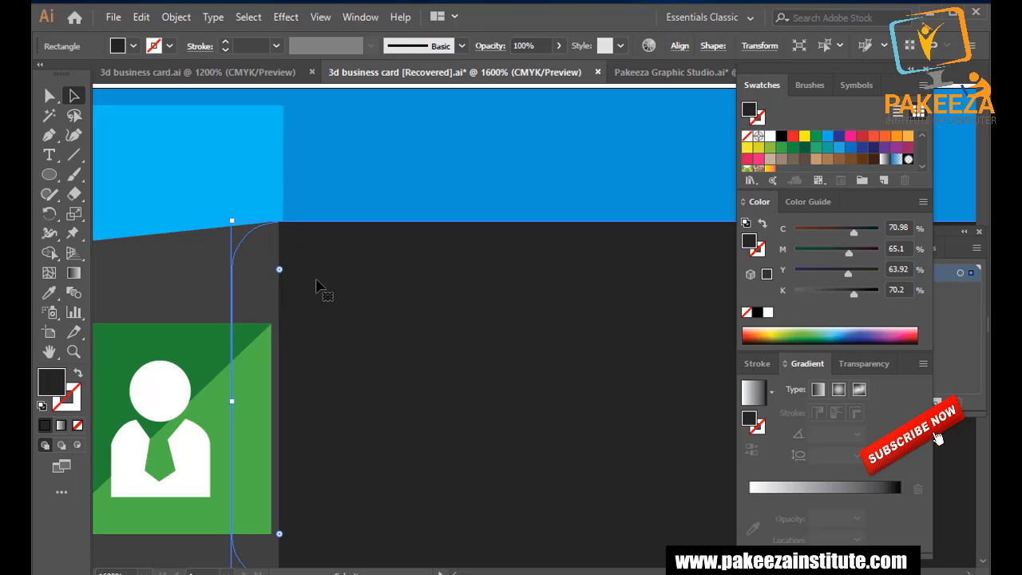
# Save the document with the rounded ribbons.
pyautogui.hotkey('ctrl', 's')
pyautogui.scroll(-3, 325, 262)
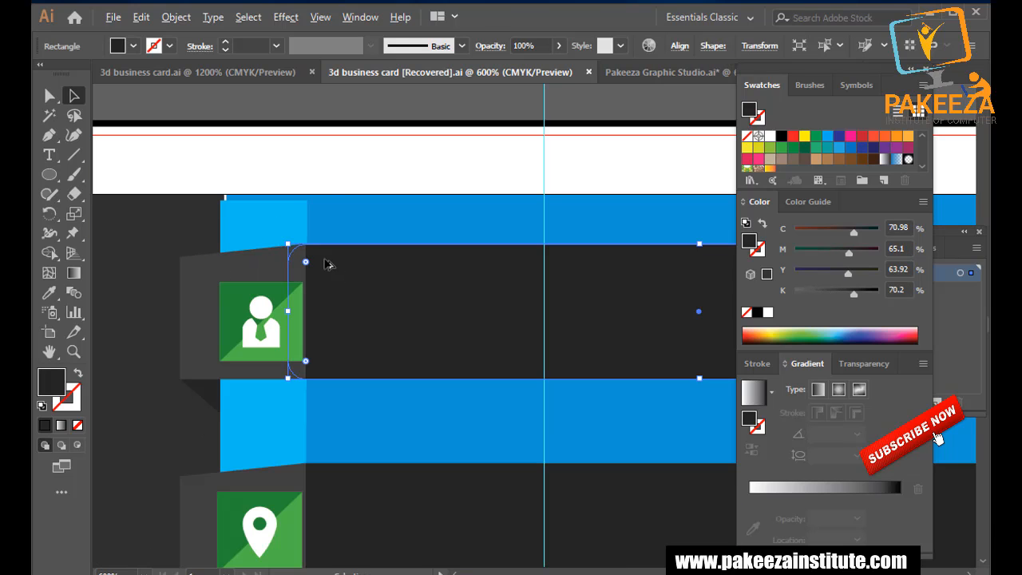
pyautogui.click(343, 159)
pyautogui.scroll(-3, 342, 160)
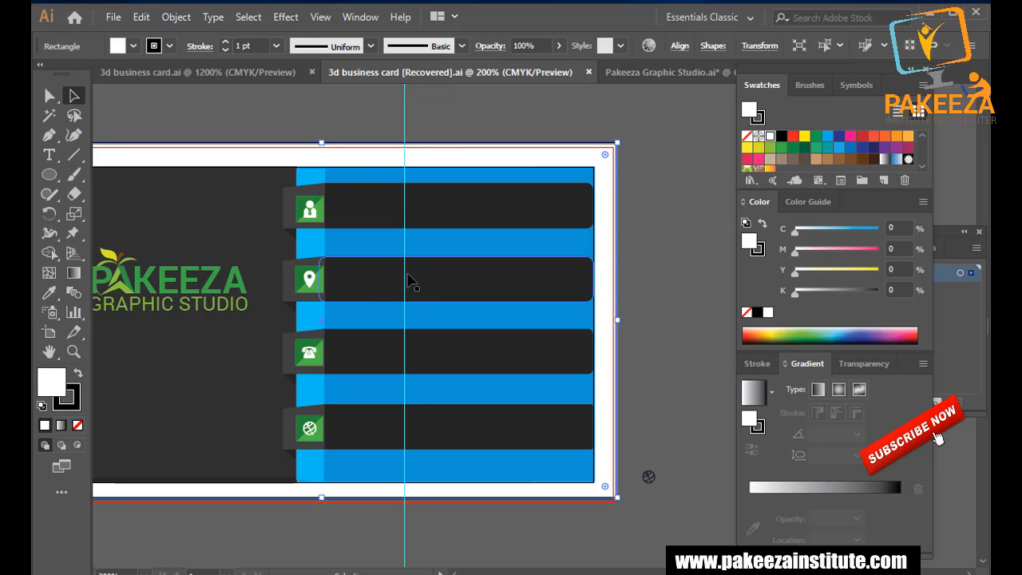
pyautogui.scroll(2, 304, 278)
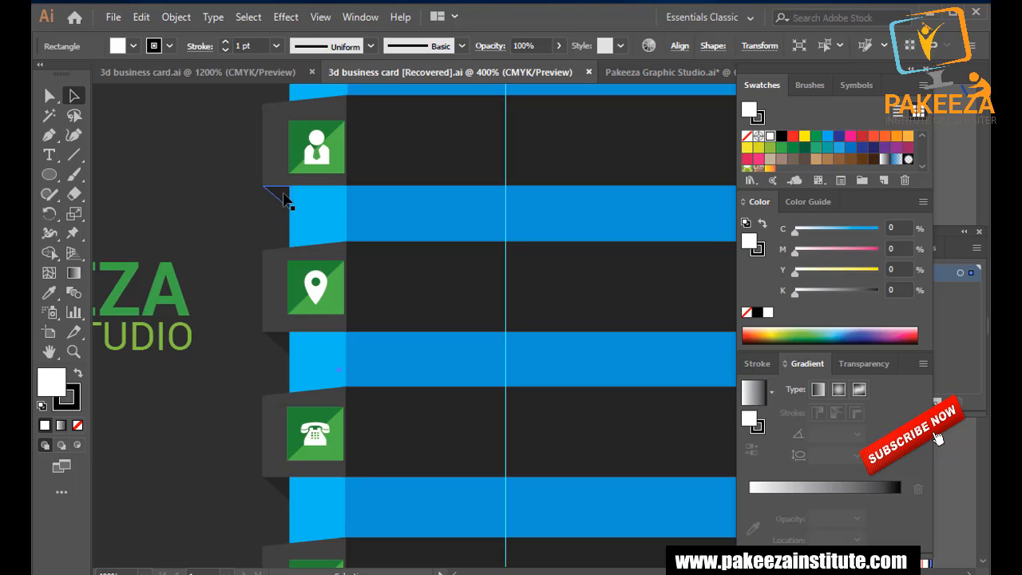
pyautogui.click(282, 198)
pyautogui.keyDown('shift'); pyautogui.click(276, 170); pyautogui.keyUp('shift')
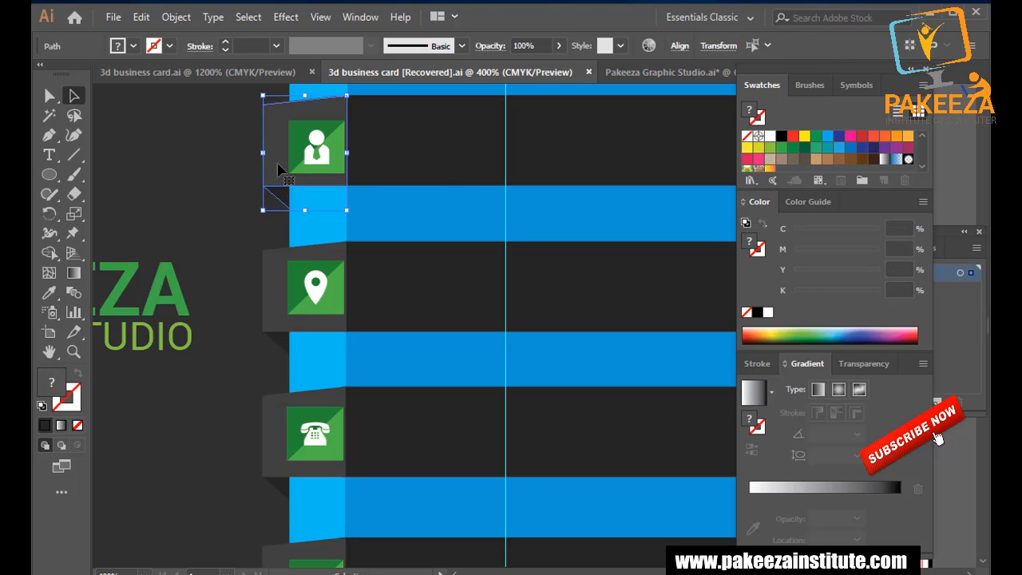
pyautogui.rightClick(277, 168)
pyautogui.click(323, 267)
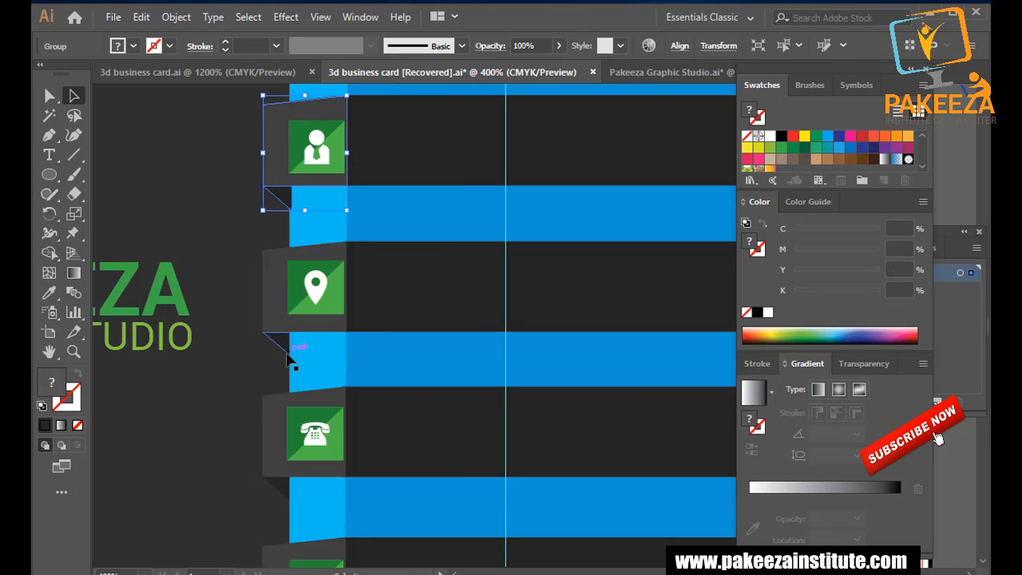
pyautogui.click(302, 343)
pyautogui.press('ctrl')
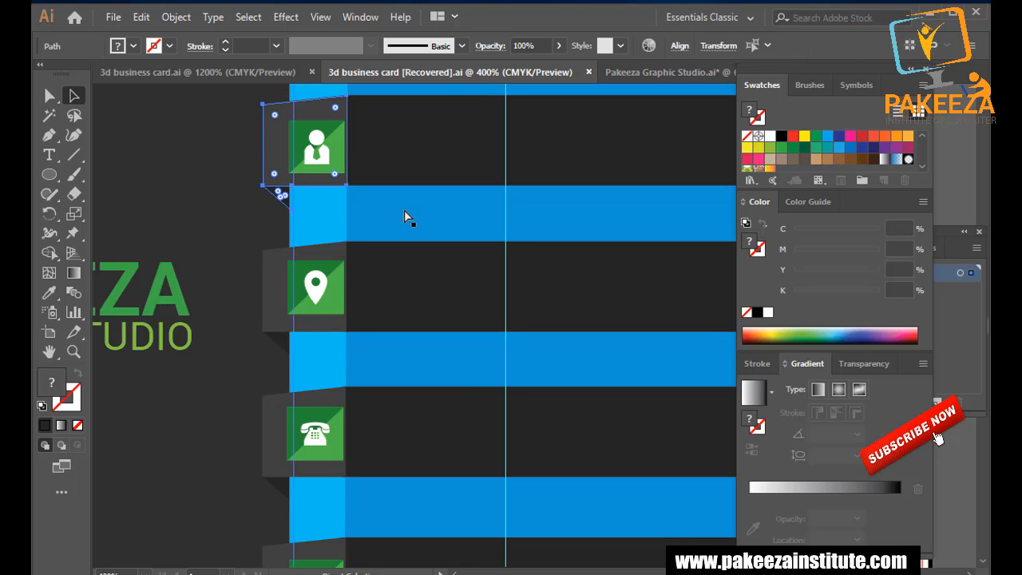
pyautogui.press('ctrl')
pyautogui.scroll(-2, 400, 216)
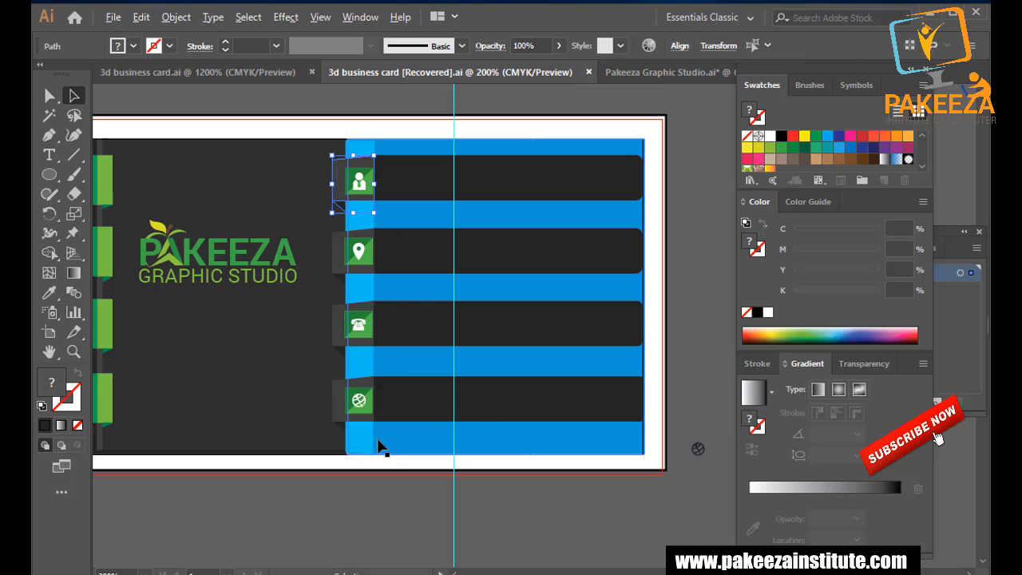
pyautogui.click(380, 503)
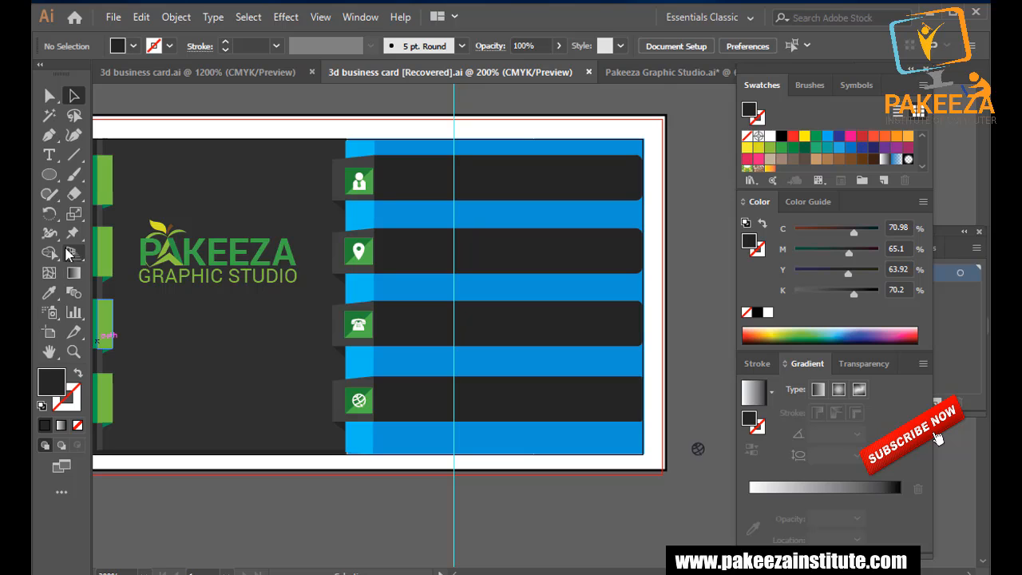
# Type the cardholder's full name in white on the top dark ribbon beside the person icon.
pyautogui.click(48, 156)
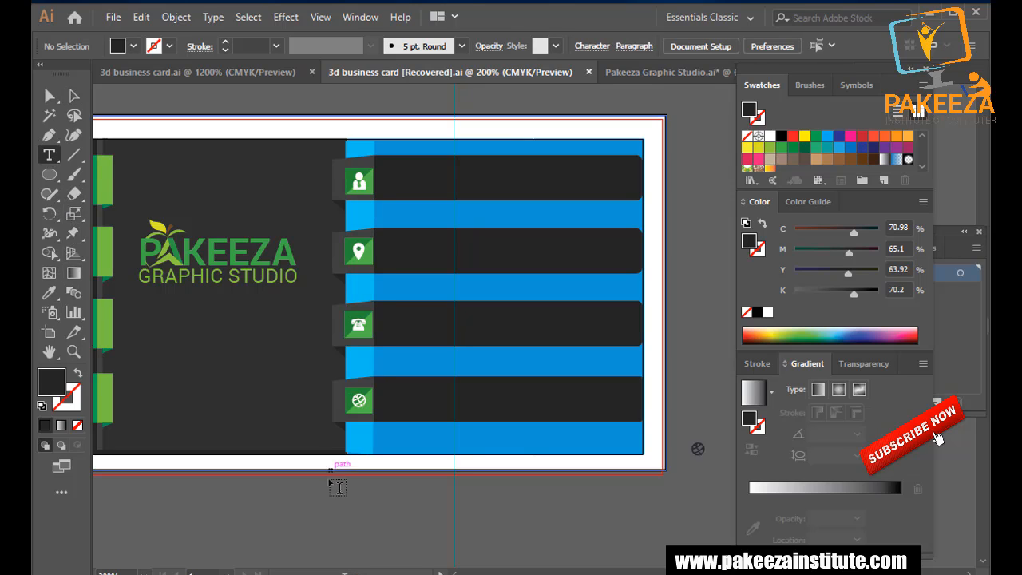
pyautogui.click(402, 179)
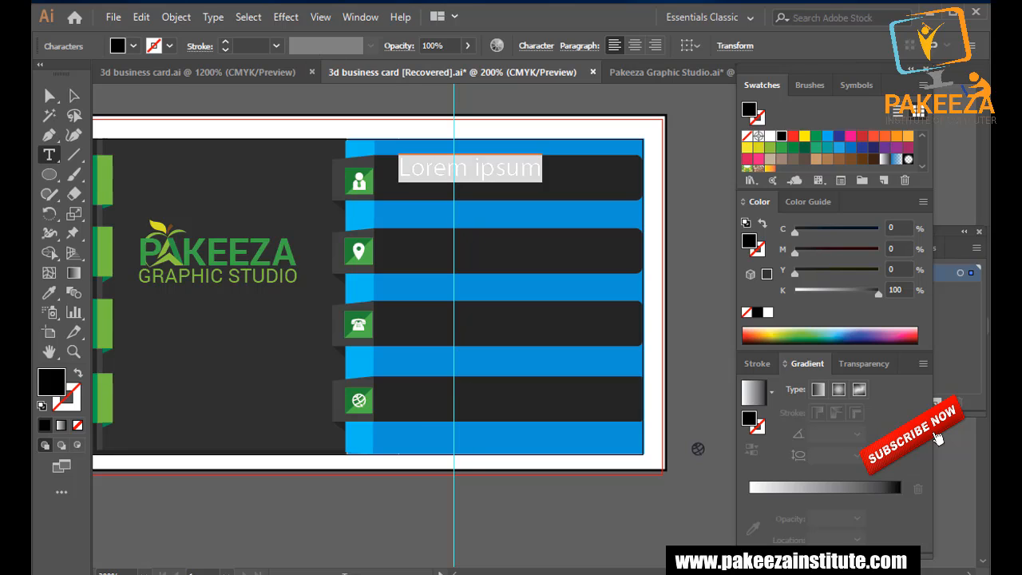
pyautogui.write('S')
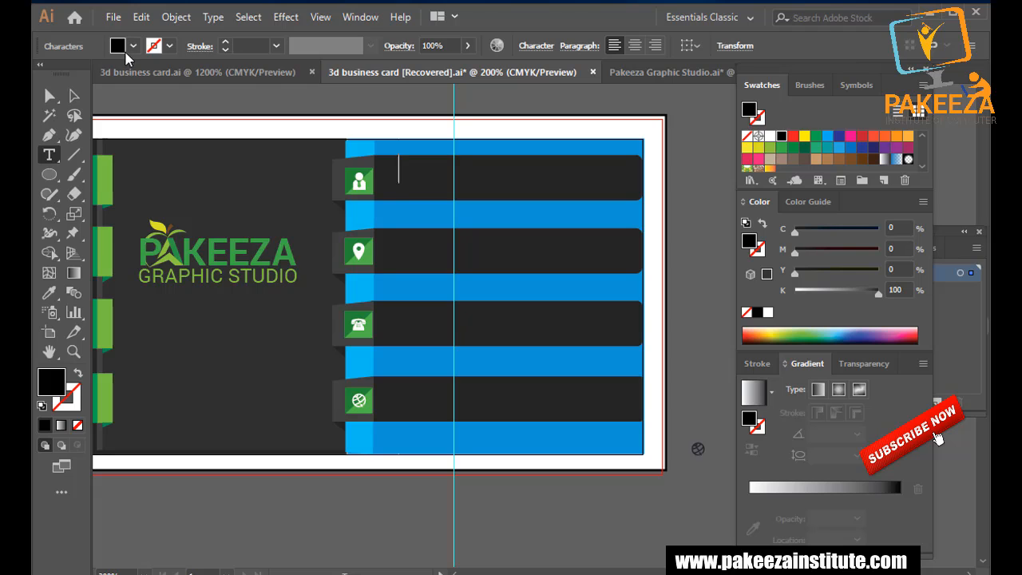
pyautogui.doubleClick(56, 383)
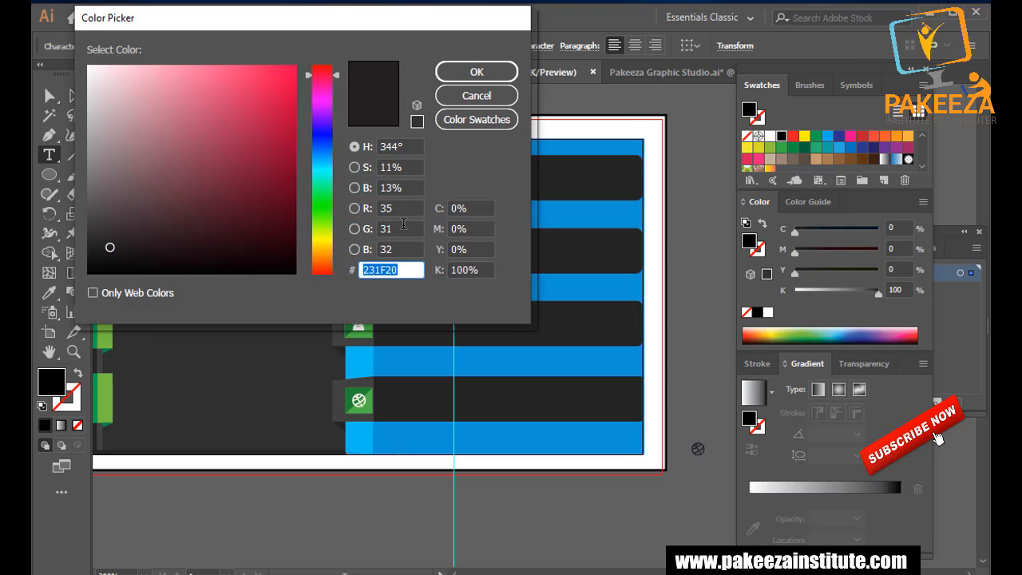
pyautogui.click(322, 173)
pyautogui.click(89, 70)
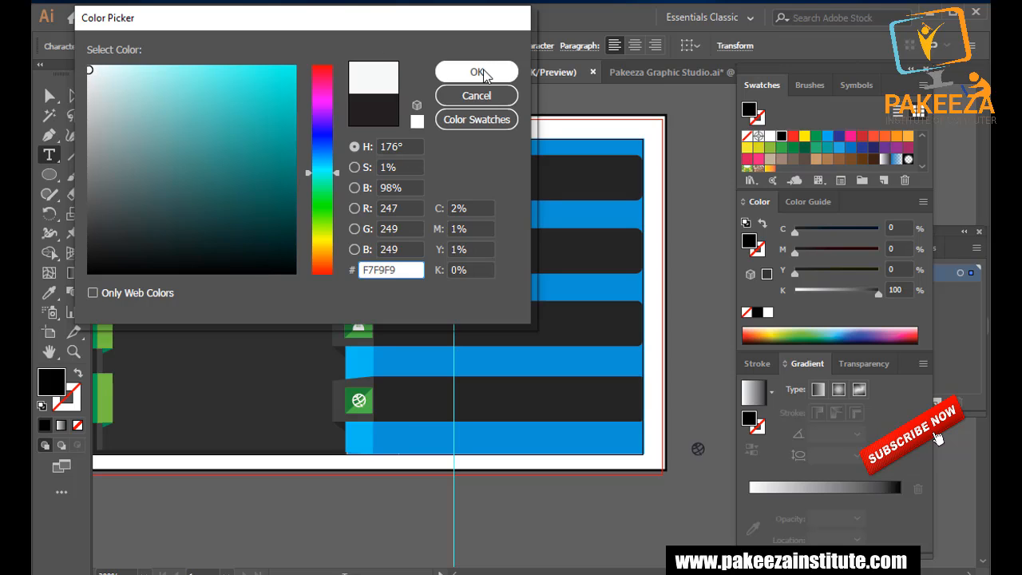
pyautogui.click(482, 73)
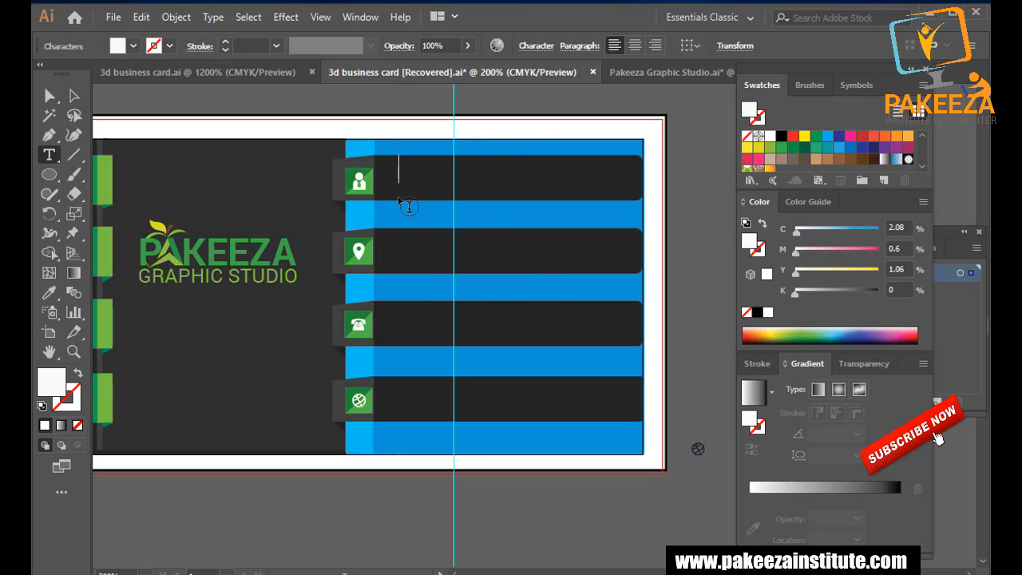
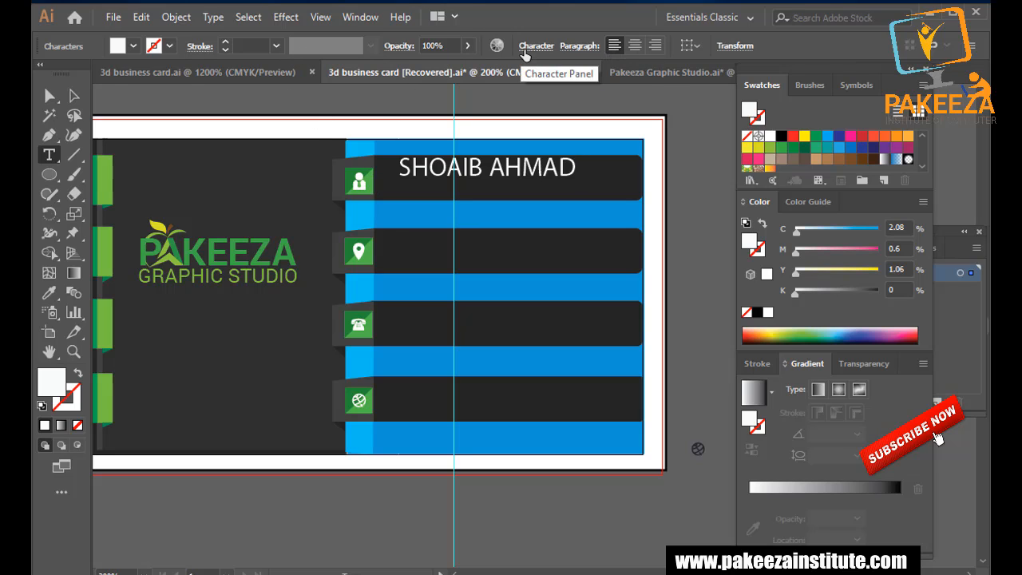
pyautogui.click(75, 95)
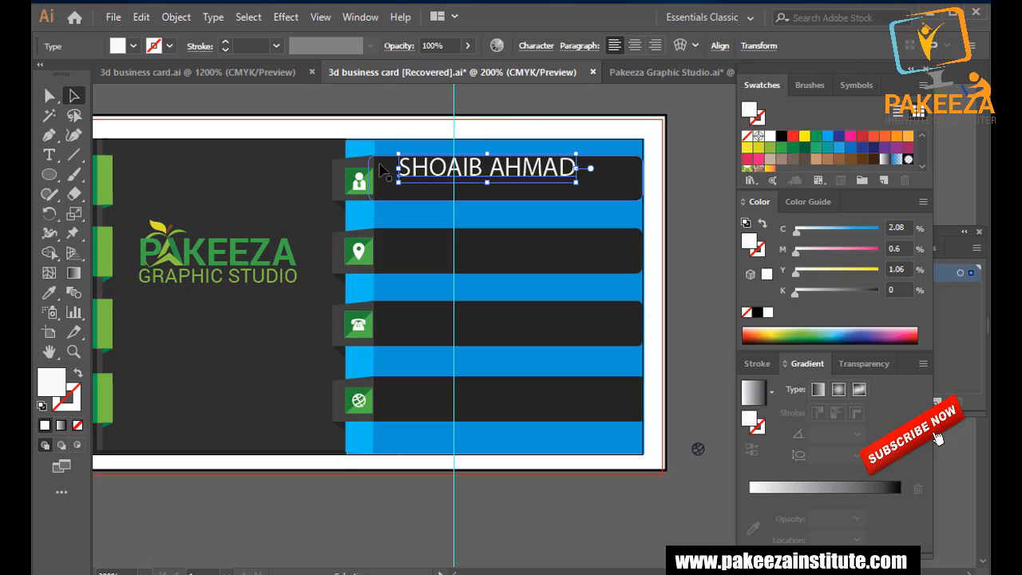
# Nudge the name text down and try centring it on its ribbon, then undo.
pyautogui.click(257, 46)
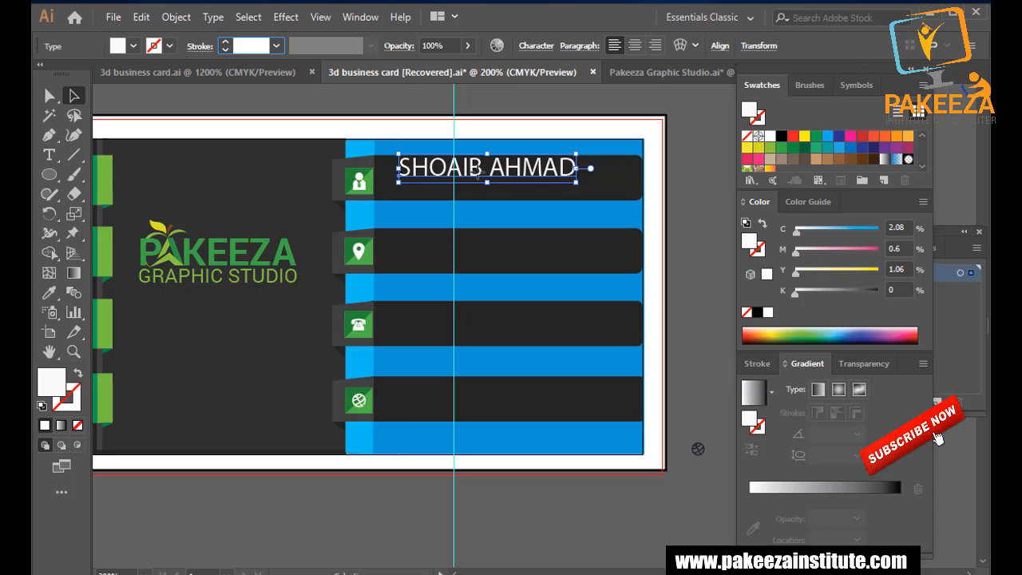
pyautogui.moveTo(479, 172); pyautogui.dragTo(479, 175)
pyautogui.press('Down')
pyautogui.press('Down')
pyautogui.press('Down')
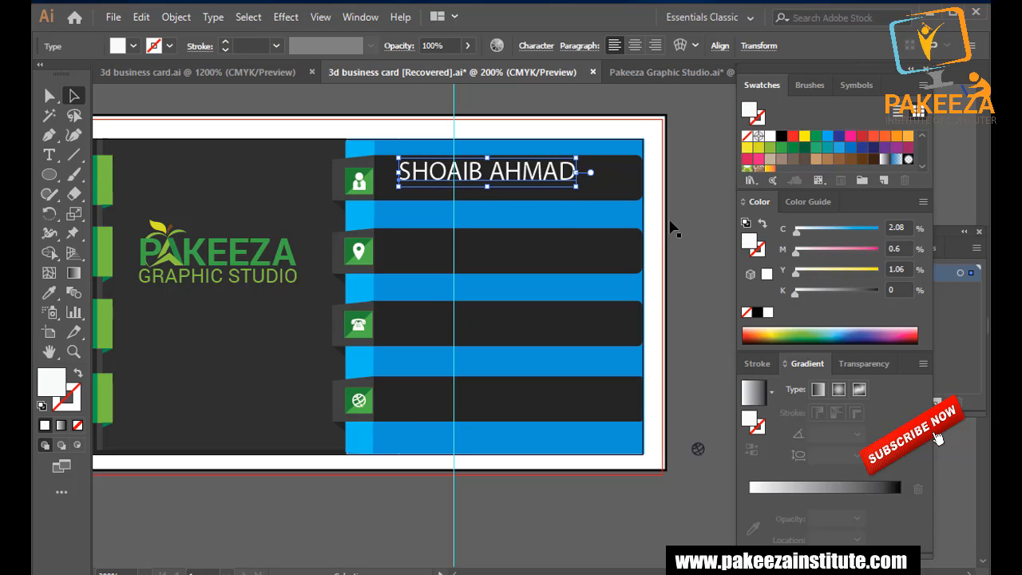
pyautogui.keyDown('shift'); pyautogui.click(608, 184); pyautogui.keyUp('shift')
pyautogui.press('c')
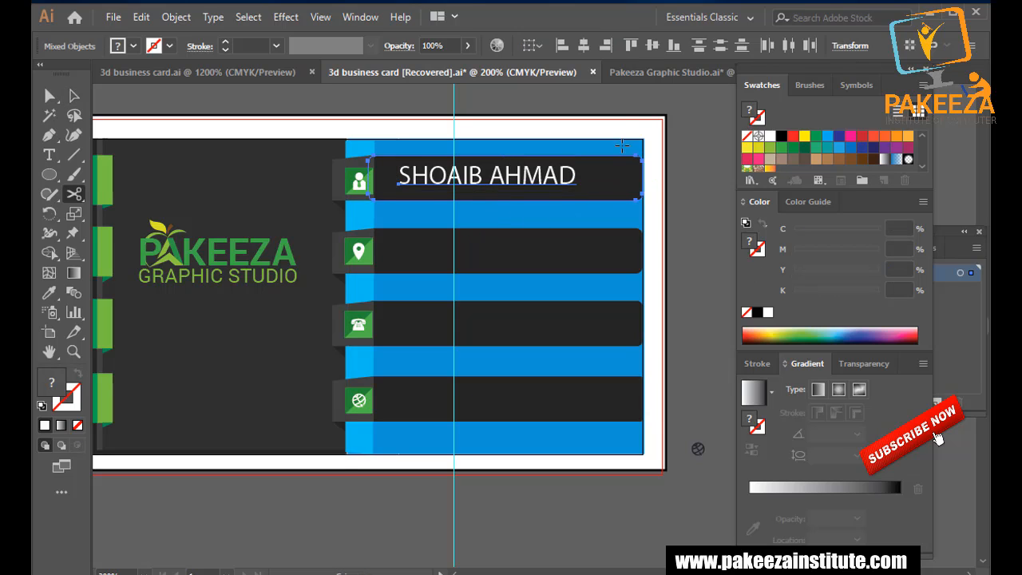
pyautogui.click(586, 49)
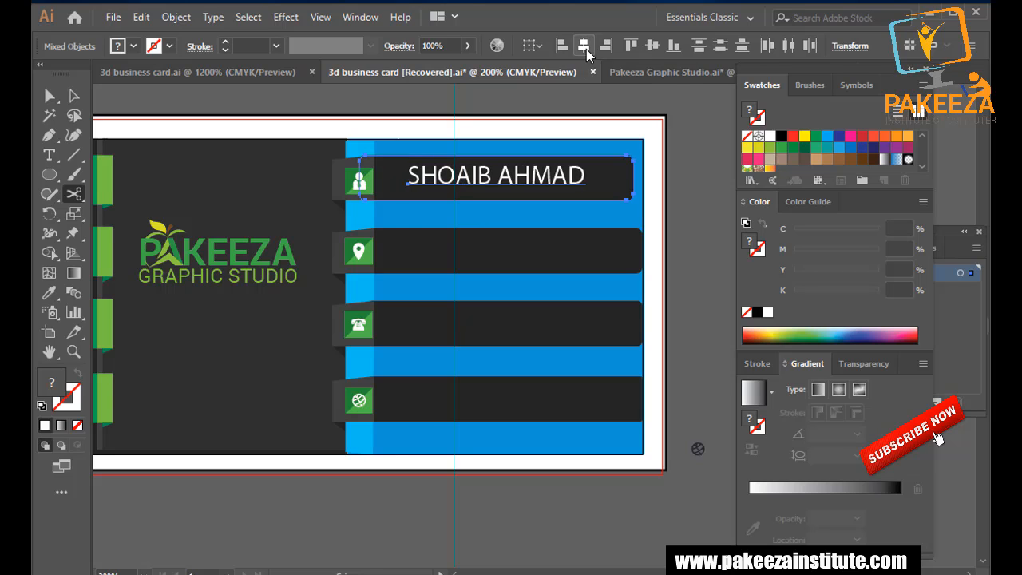
pyautogui.hotkey('ctrl', 'z')
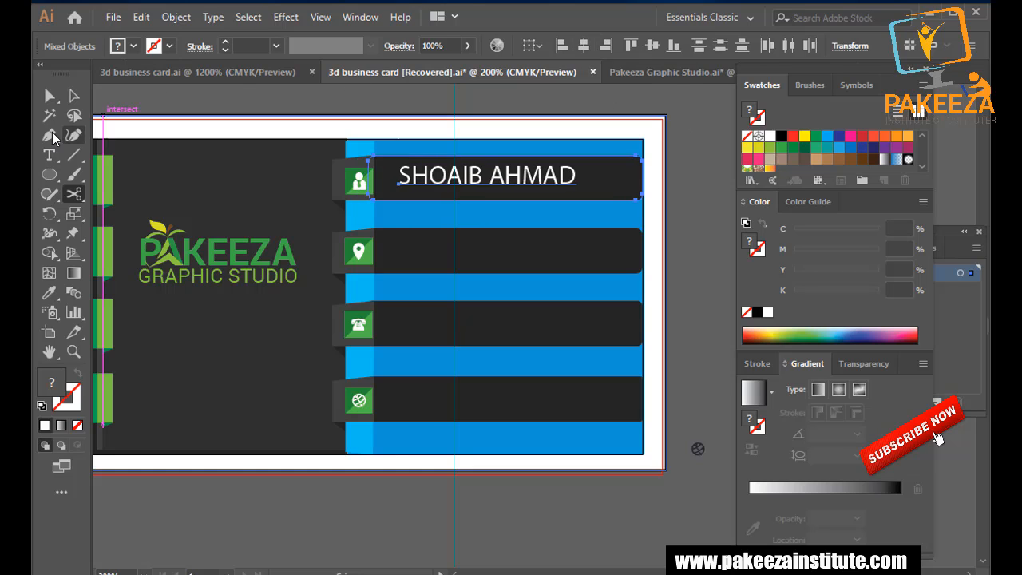
# Select the name ribbon with its text, retry Horizontal Align Center, and undo it.
pyautogui.click(74, 96)
pyautogui.click(628, 203)
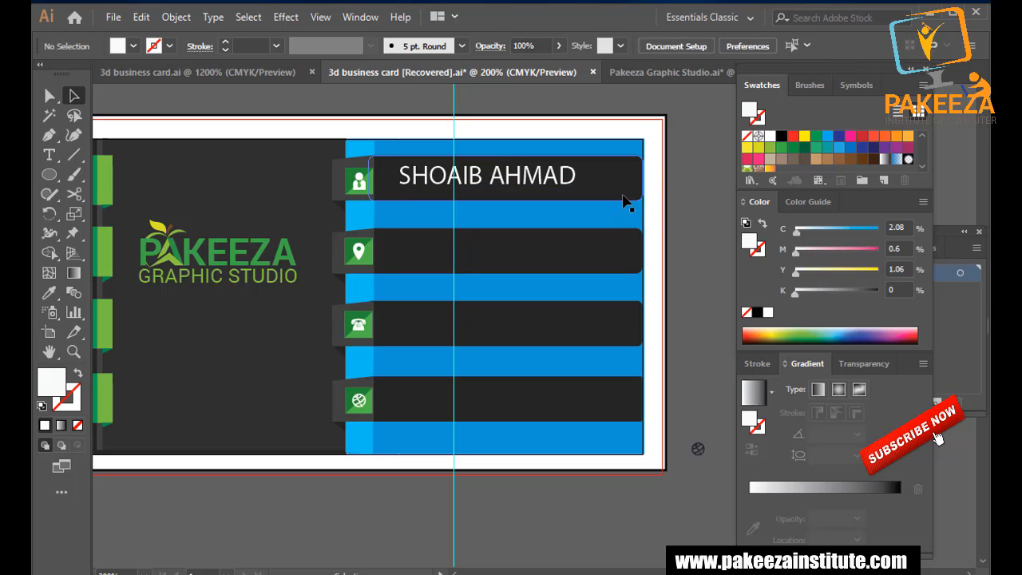
pyautogui.click(626, 200)
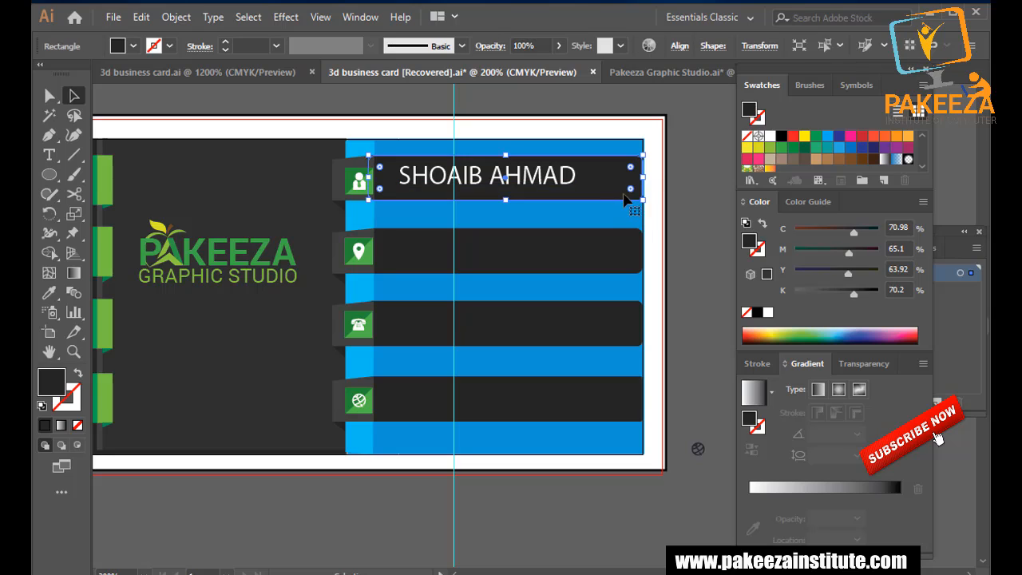
pyautogui.keyDown('shift'); pyautogui.click(535, 174); pyautogui.keyUp('shift')
pyautogui.click(584, 46)
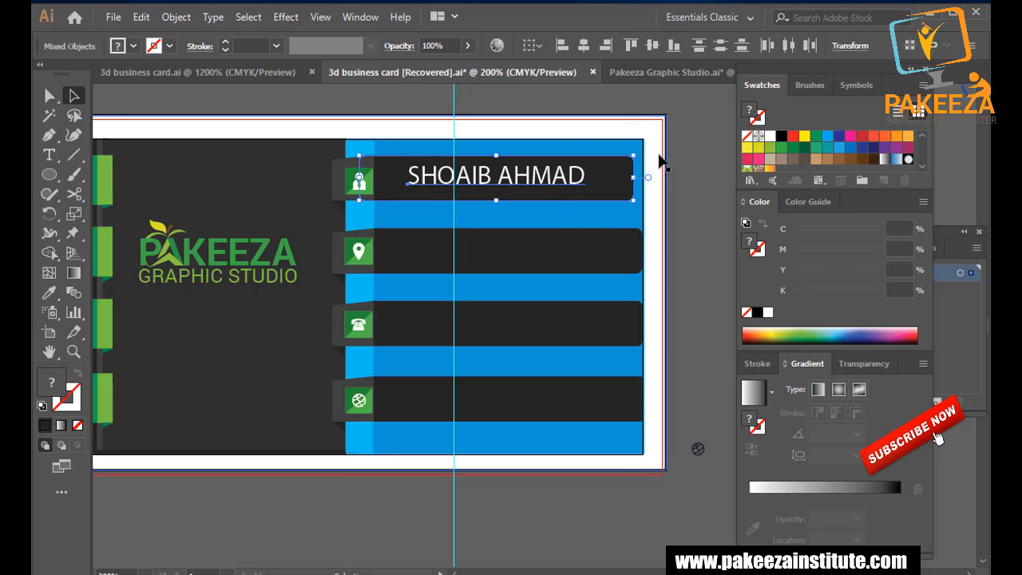
pyautogui.hotkey('ctrl', 'z')
pyautogui.click(685, 164)
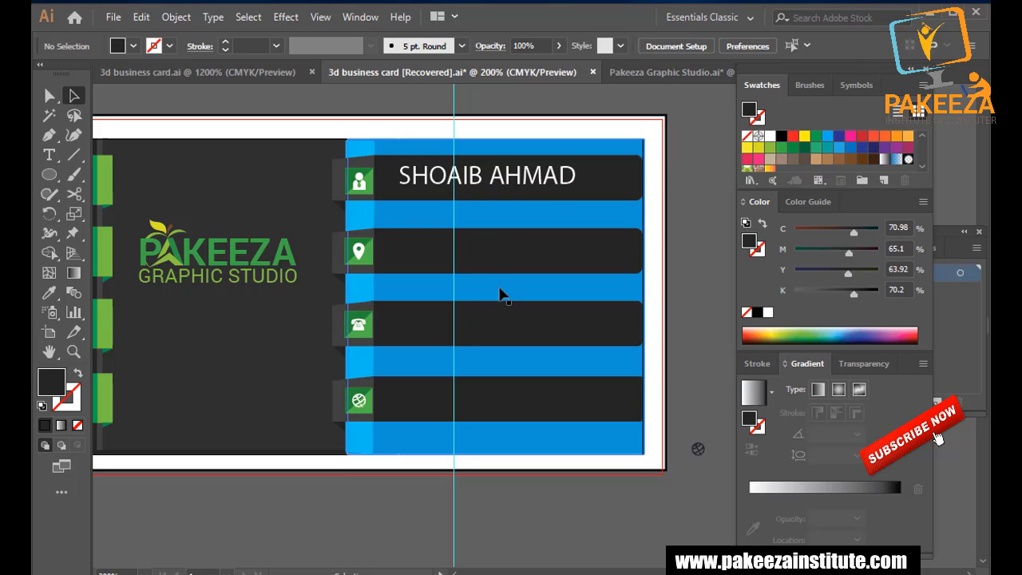
pyautogui.scroll(1, 603, 340)
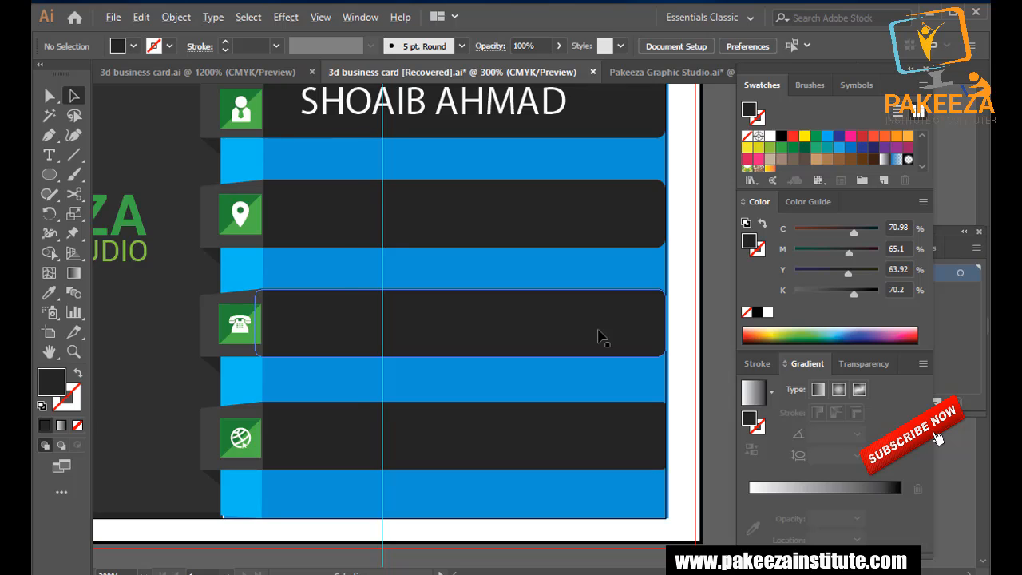
pyautogui.scroll(-1, 599, 337)
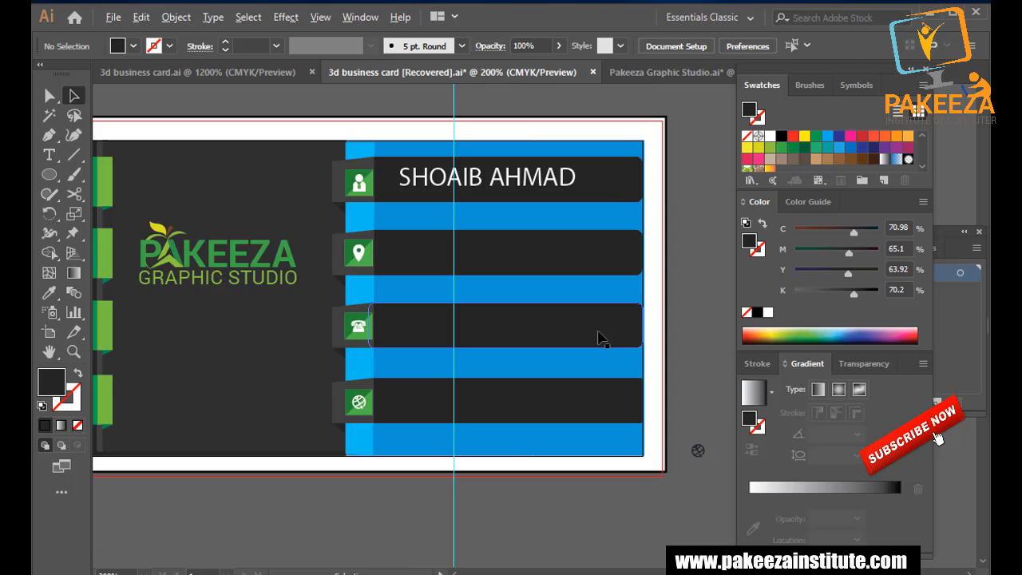
# Nudge the name text right and down to sit roughly centred on the ribbon.
pyautogui.click(529, 187)
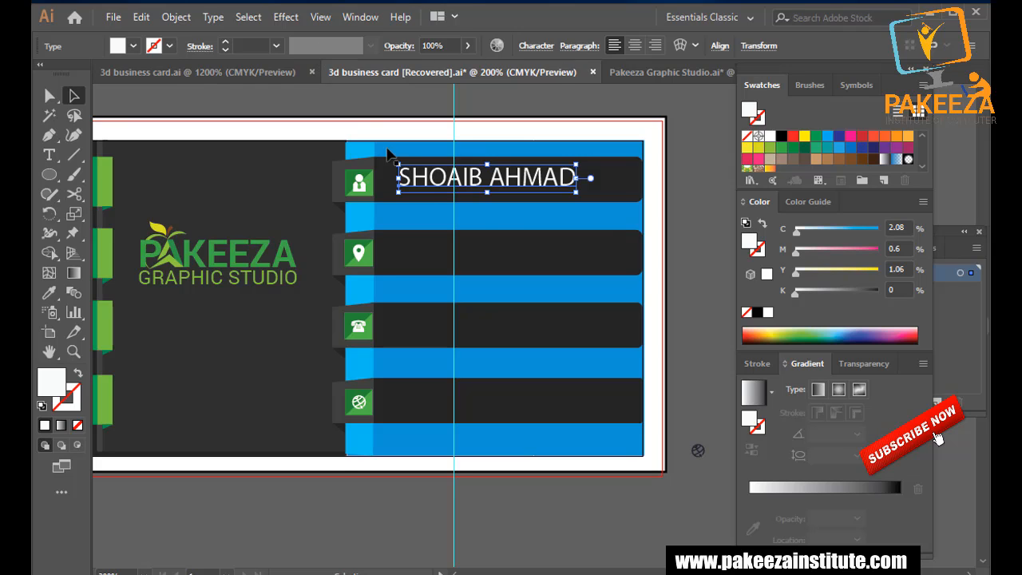
pyautogui.press('Right')
pyautogui.press('Right')
pyautogui.press('Right')
pyautogui.press('Right')
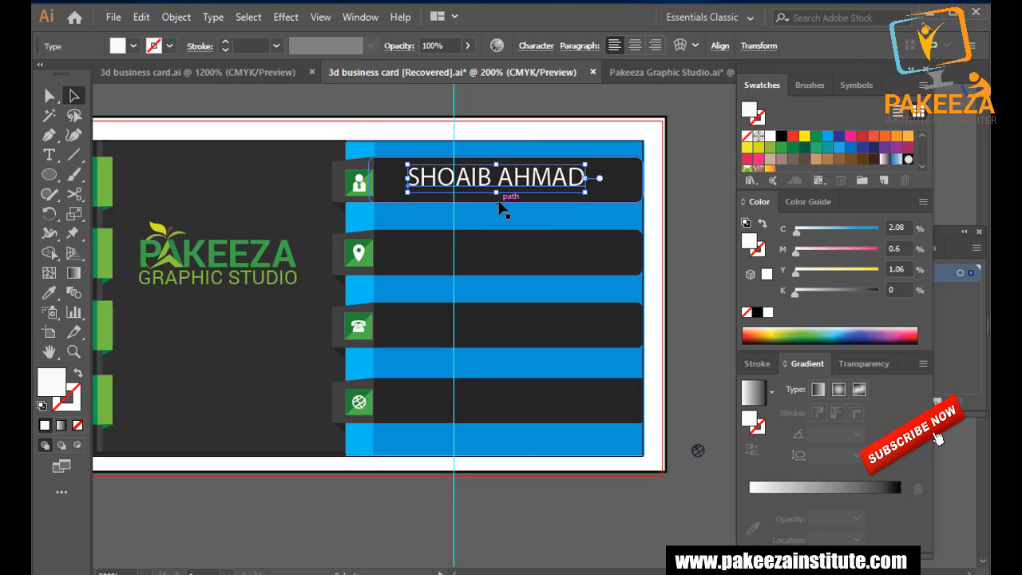
pyautogui.press('Down')
pyautogui.press('Right')
pyautogui.press('Right')
pyautogui.press('Right')
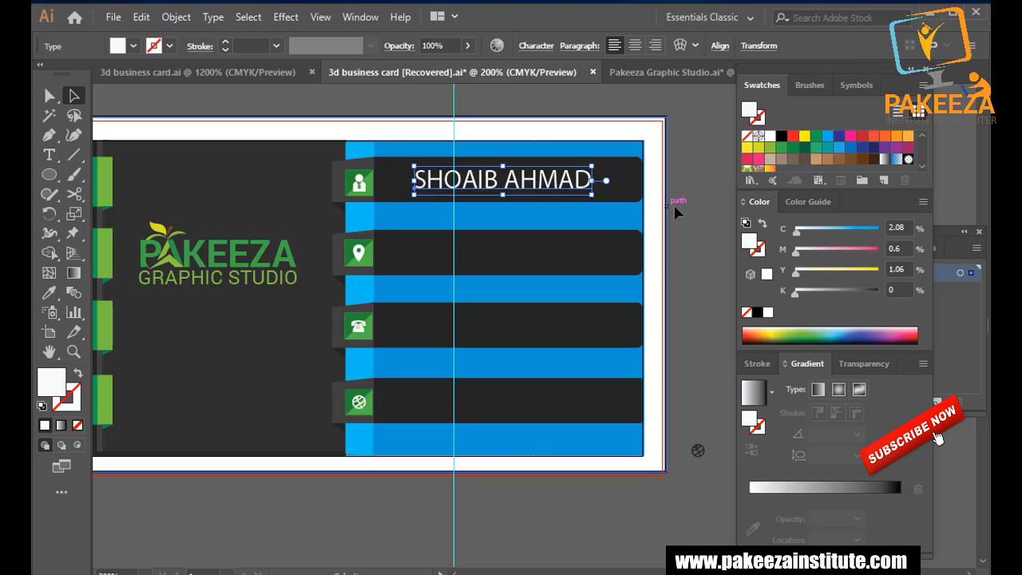
pyautogui.click(688, 211)
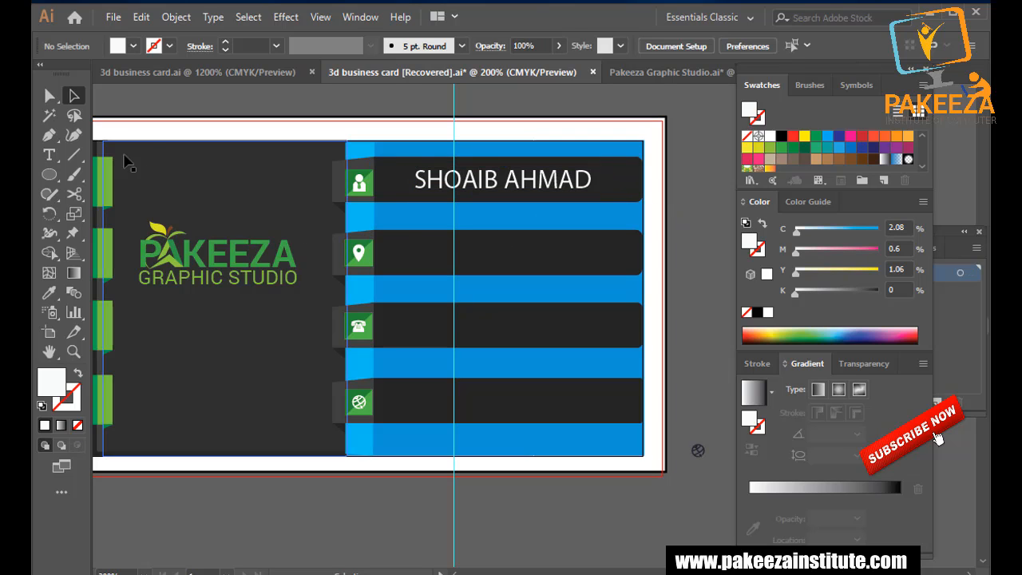
pyautogui.click(55, 158)
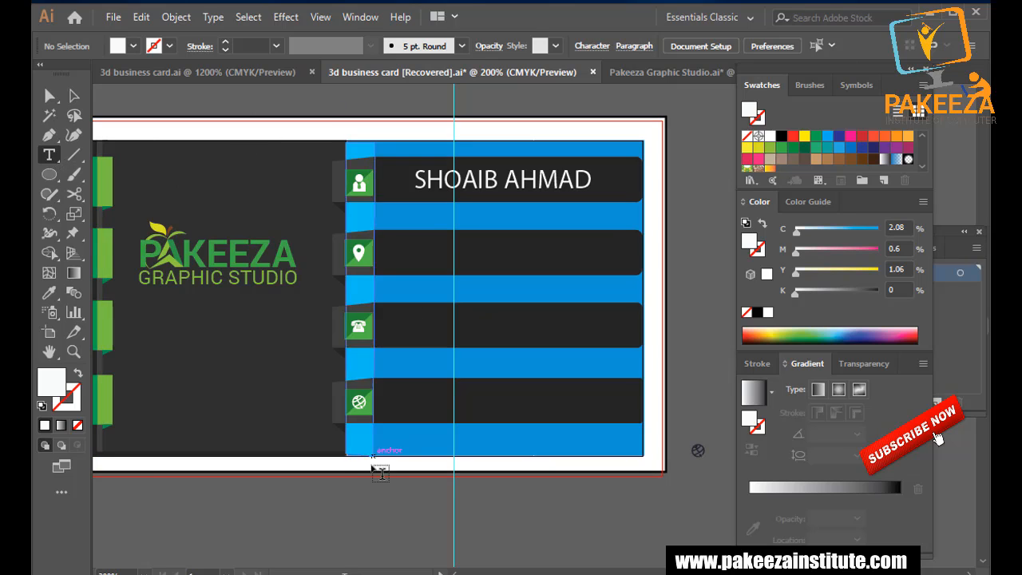
# Type the one-line street address below the card, correcting the typos.
pyautogui.click(357, 506)
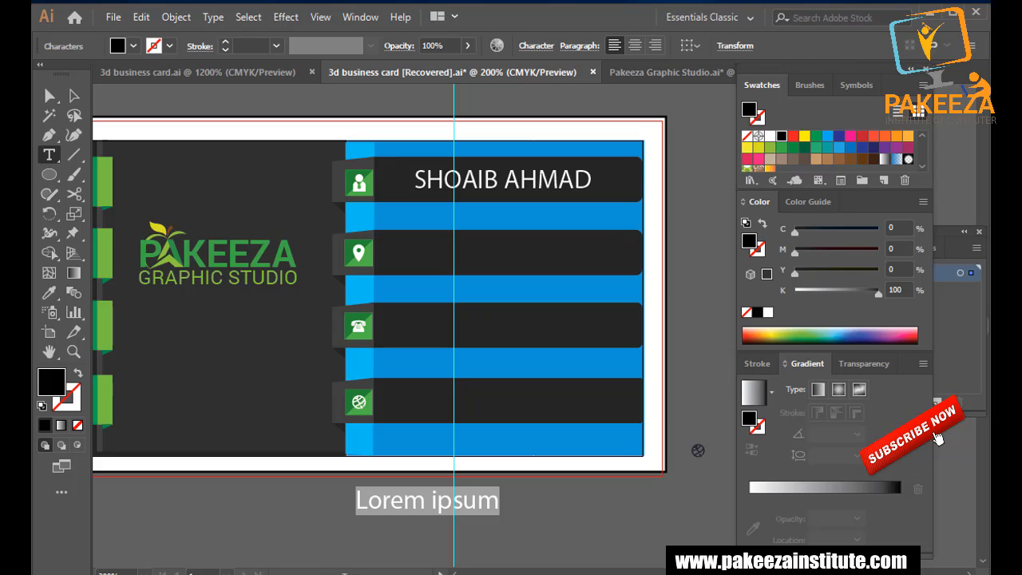
pyautogui.press('BackSpace')
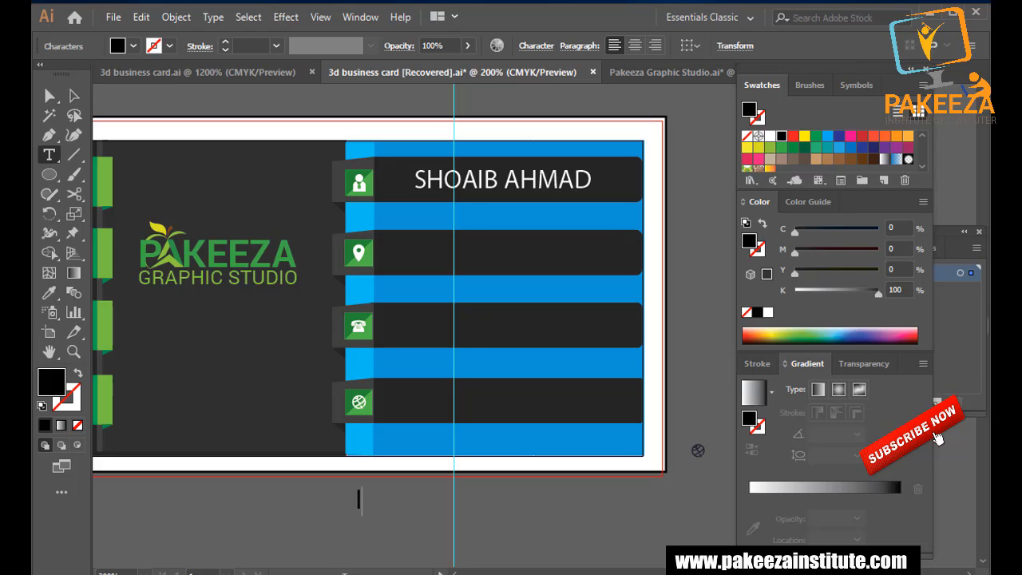
pyautogui.write('Link Road Ja')
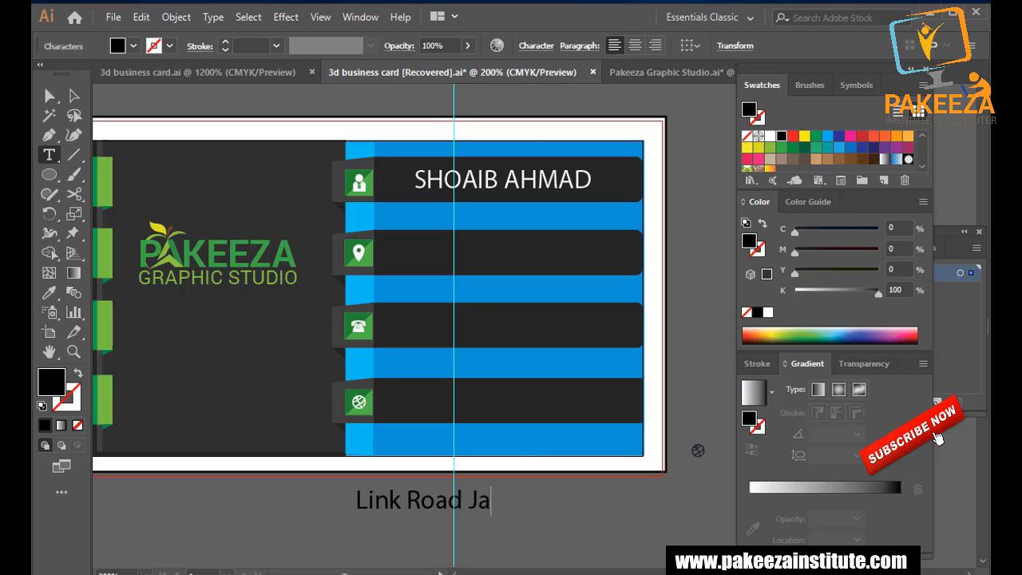
pyautogui.write('llan')
pyautogui.press('BackSpace')
pyautogui.press('BackSpace')
pyautogui.press('BackSpace')
pyautogui.write('lan')
pyautogui.press('BackSpace')
pyautogui.press('BackSpace')
pyautogui.press('BackSpace')
pyautogui.press('BackSpace')
pyautogui.press('BackSpace')
pyautogui.press('BackSpace')
pyautogui.press('BackSpace')
pyautogui.press('BackSpace')
pyautogui.press('BackSpace')
pyautogui.press('BackSpace')
pyautogui.press('BackSpace')
pyautogui.press('BackSpace')
pyautogui.press('BackSpace')
pyautogui.press('BackSpace')
pyautogui.press('BackSpace')
pyautogui.press('BackSpace')
pyautogui.press('BackSpace')
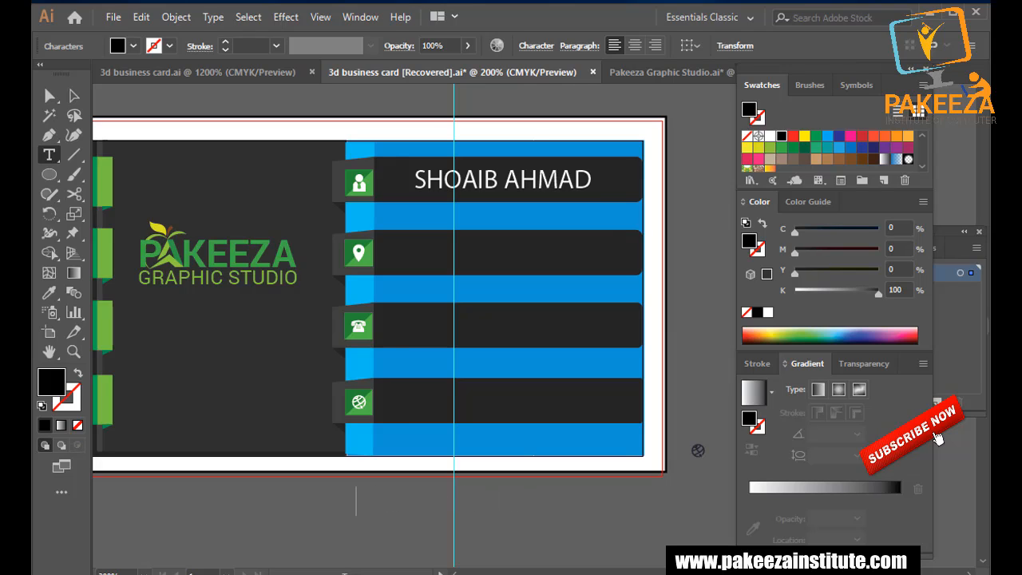
pyautogui.write('SA')
pyautogui.press('BackSpace')
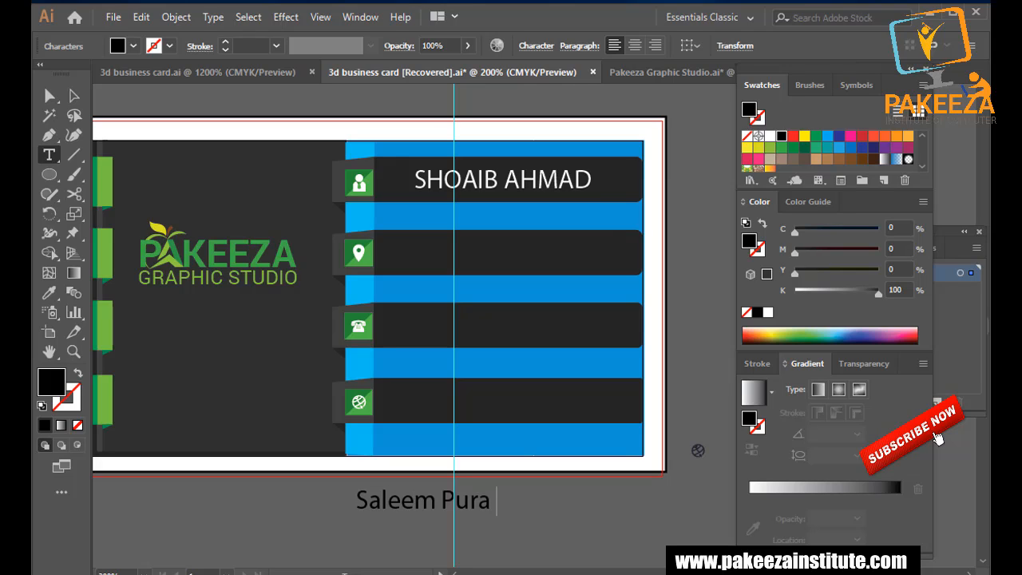
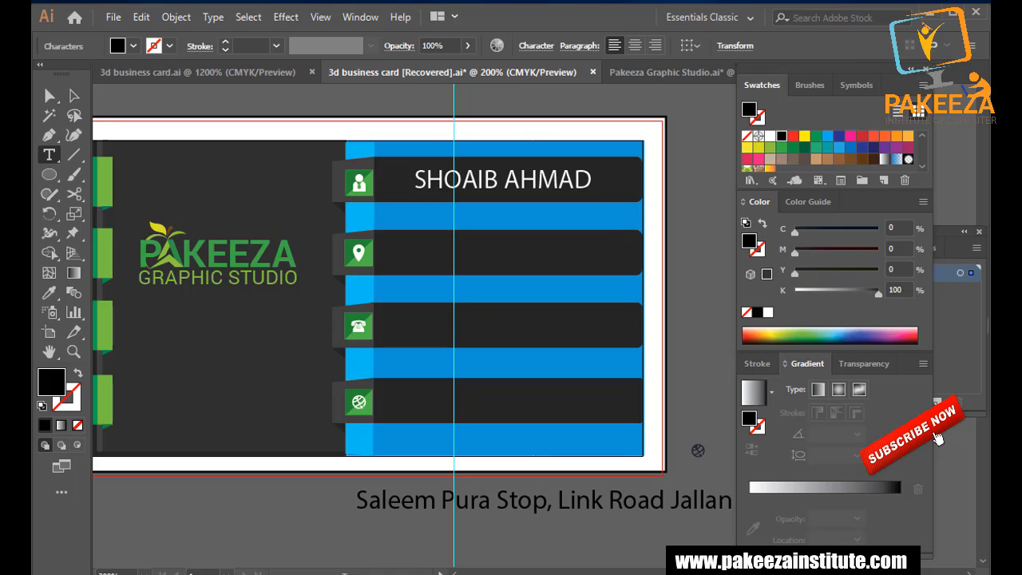
pyautogui.press('Escape')
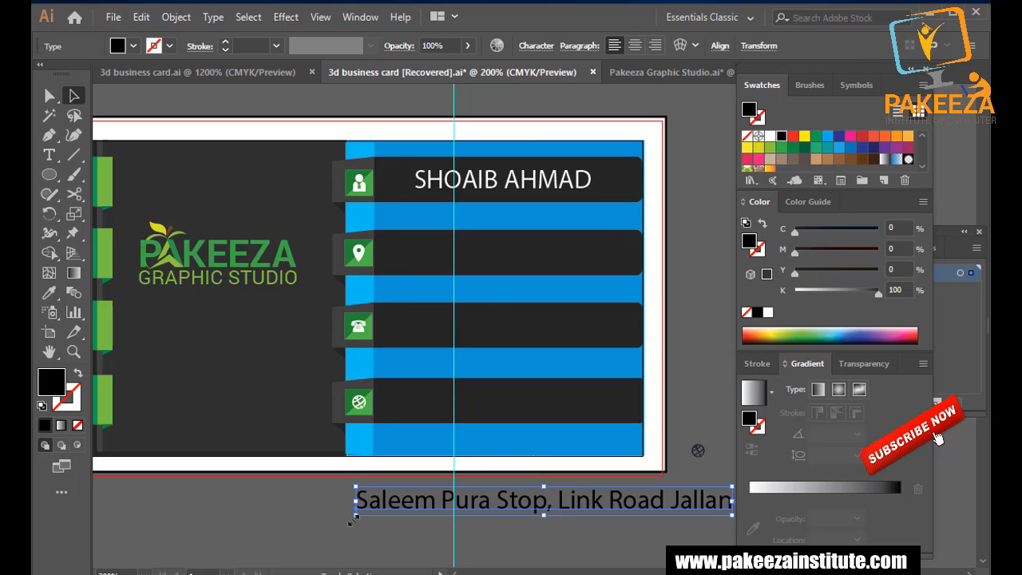
# Scale the address text onto the location-pin ribbon and make it white.
pyautogui.moveTo(355, 516); pyautogui.dragTo(442, 510)
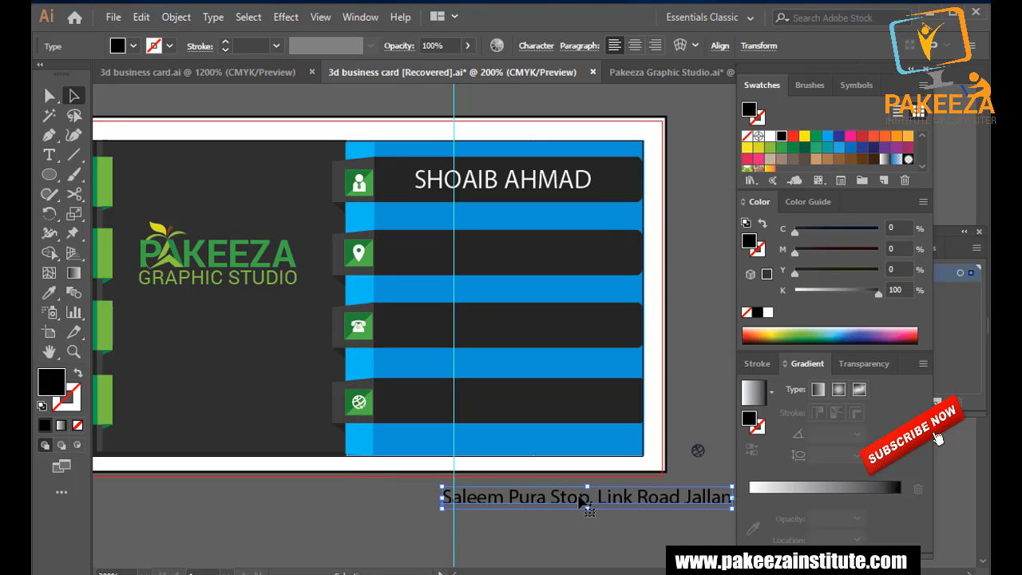
pyautogui.moveTo(577, 498); pyautogui.dragTo(517, 266)
pyautogui.moveTo(675, 260); pyautogui.dragTo(644, 261)
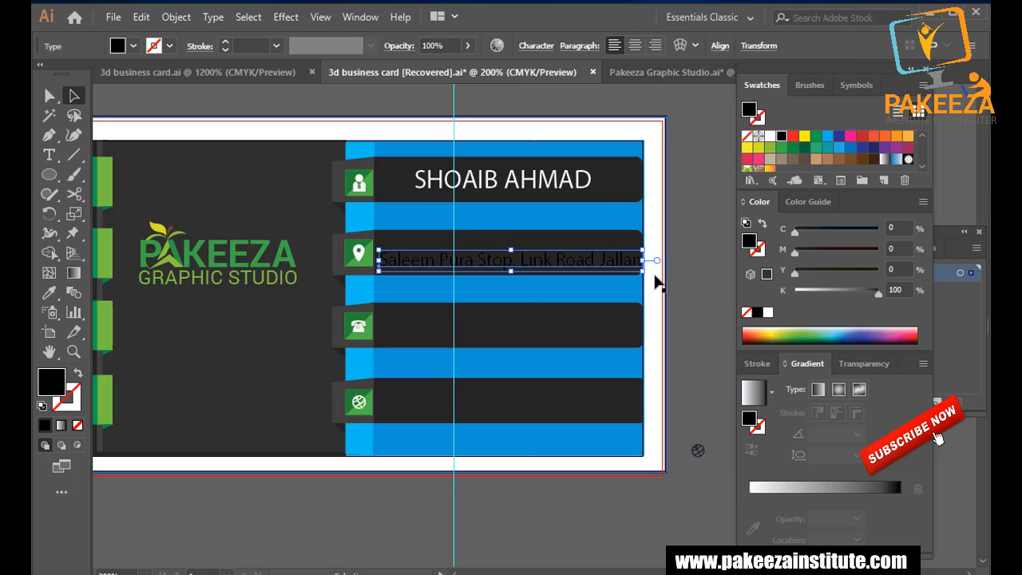
pyautogui.click(134, 45)
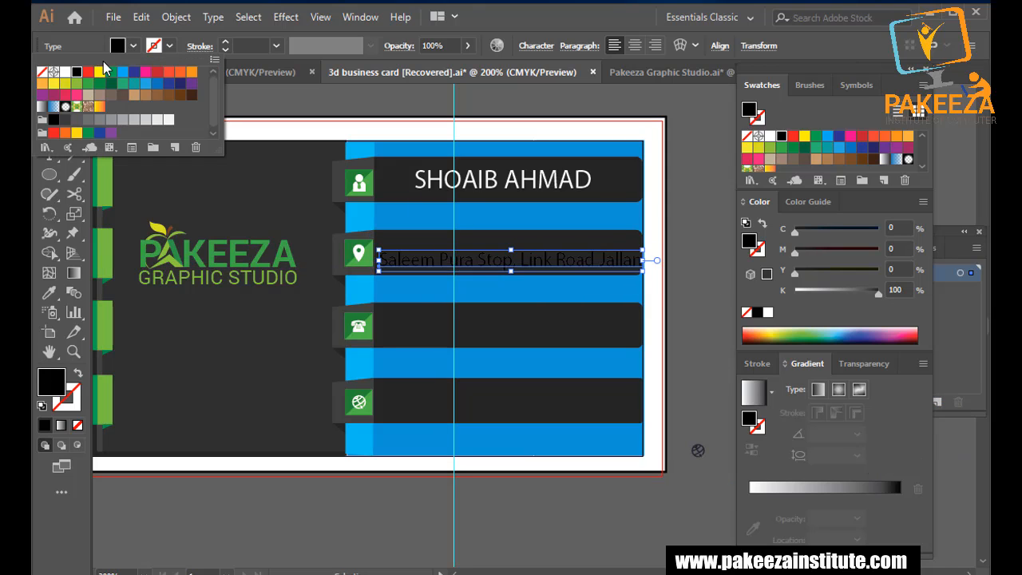
pyautogui.click(66, 71)
pyautogui.click(700, 296)
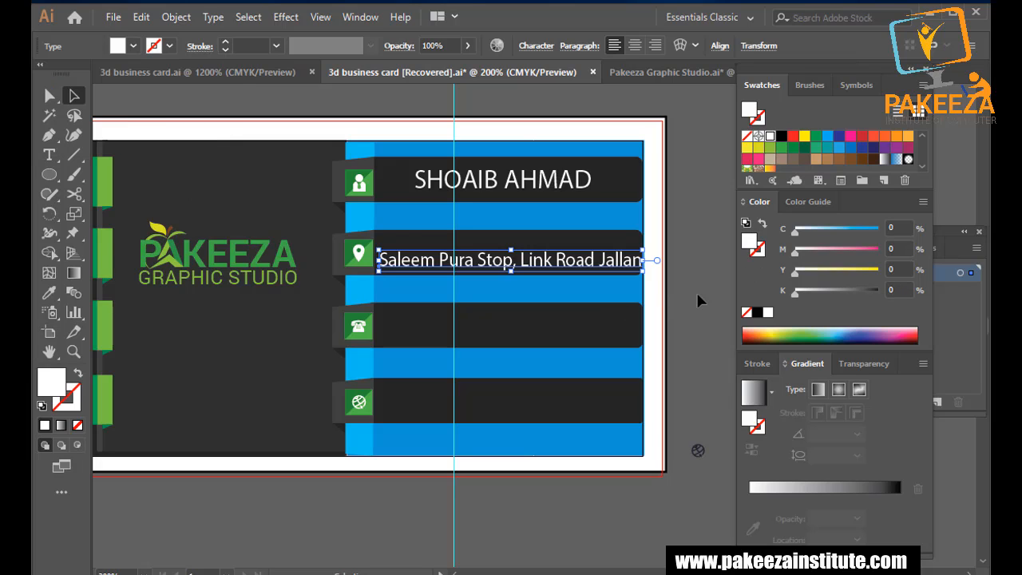
# Nudge the address up and left within the ribbon, then save.
pyautogui.click(691, 291)
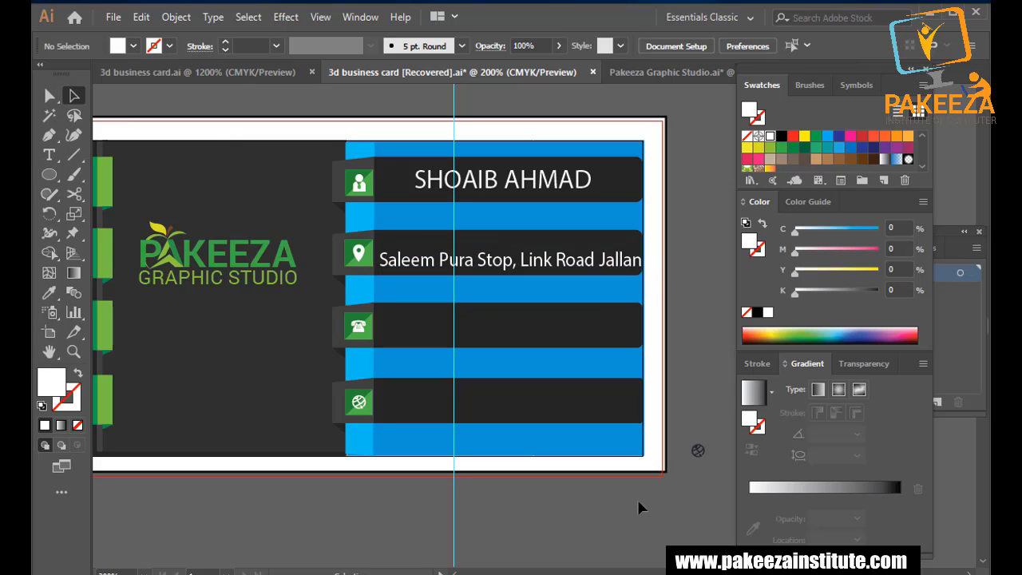
pyautogui.click(492, 267)
pyautogui.press('Up')
pyautogui.press('Up')
pyautogui.press('Up')
pyautogui.press('Up')
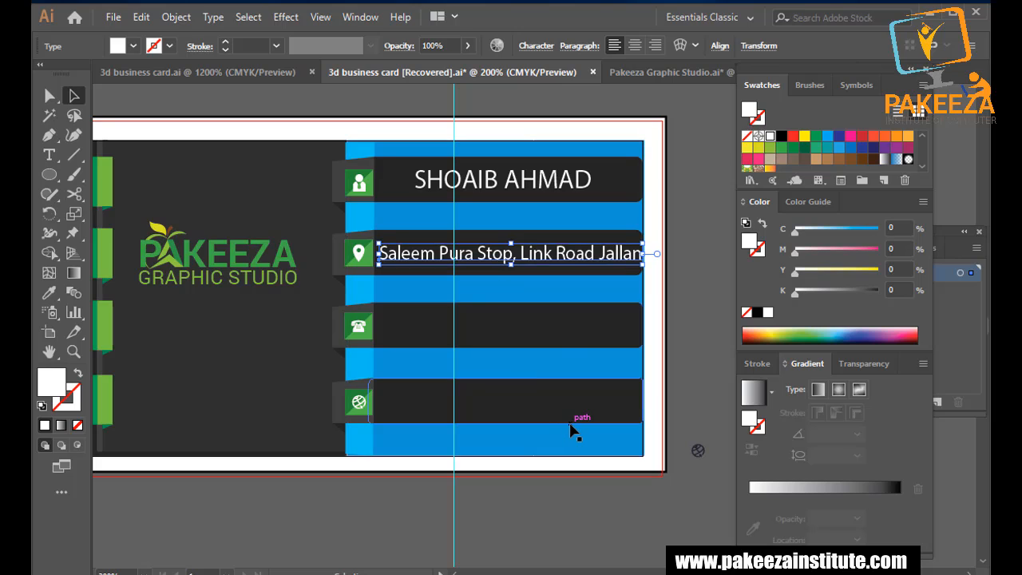
pyautogui.press('Left')
pyautogui.click(570, 499)
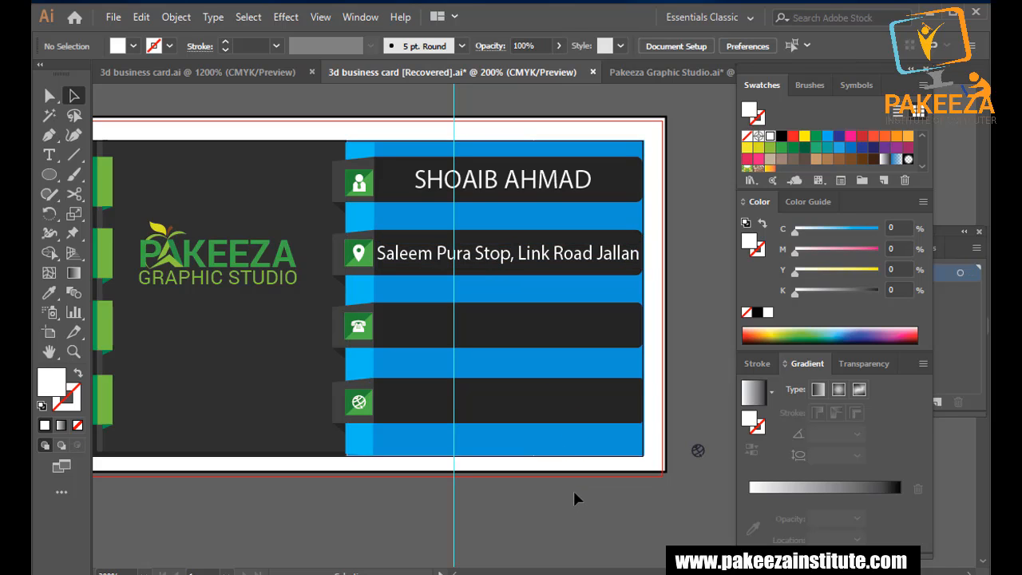
pyautogui.hotkey('ctrl', 's')
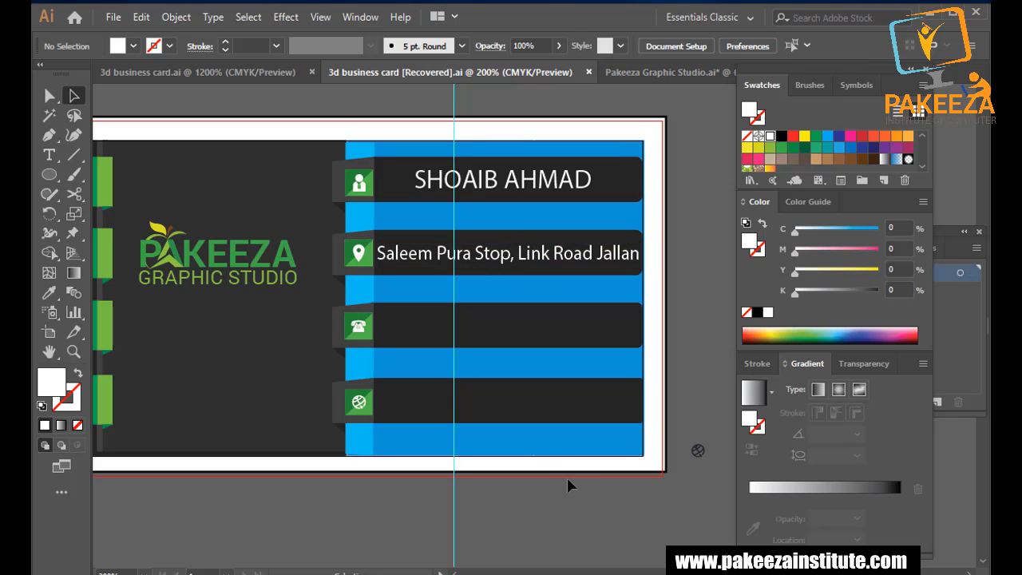
# Type the phone number in white on the ribbon beside the phone icon.
pyautogui.click(49, 154)
pyautogui.click(387, 323)
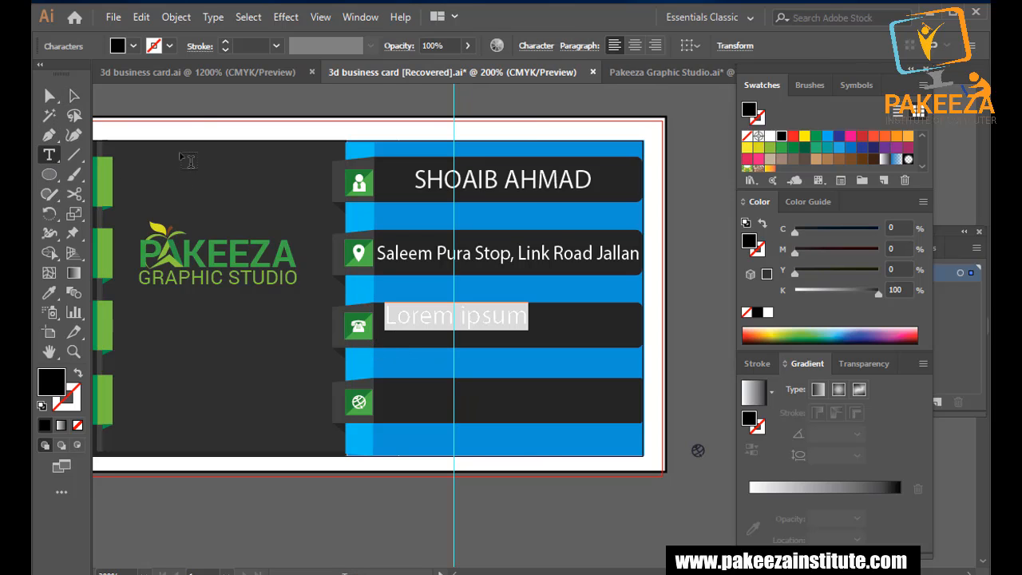
pyautogui.click(132, 46)
pyautogui.click(63, 74)
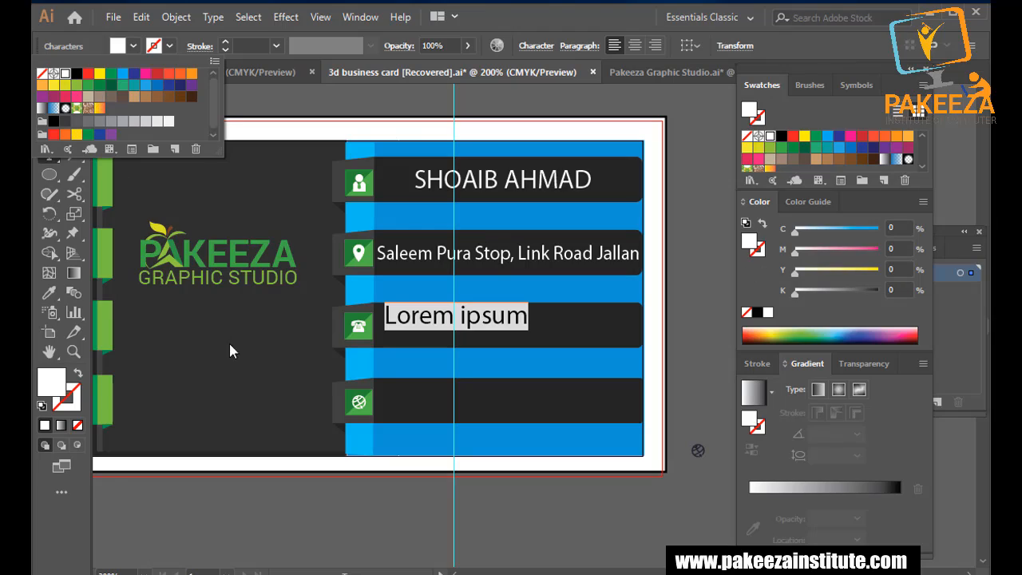
pyautogui.write('034')
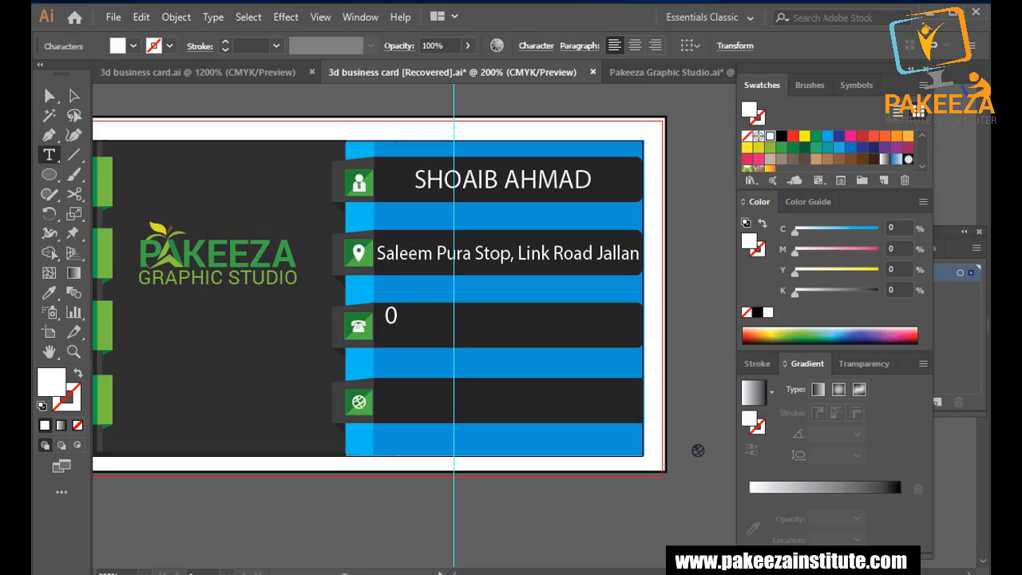
pyautogui.press('BackSpace')
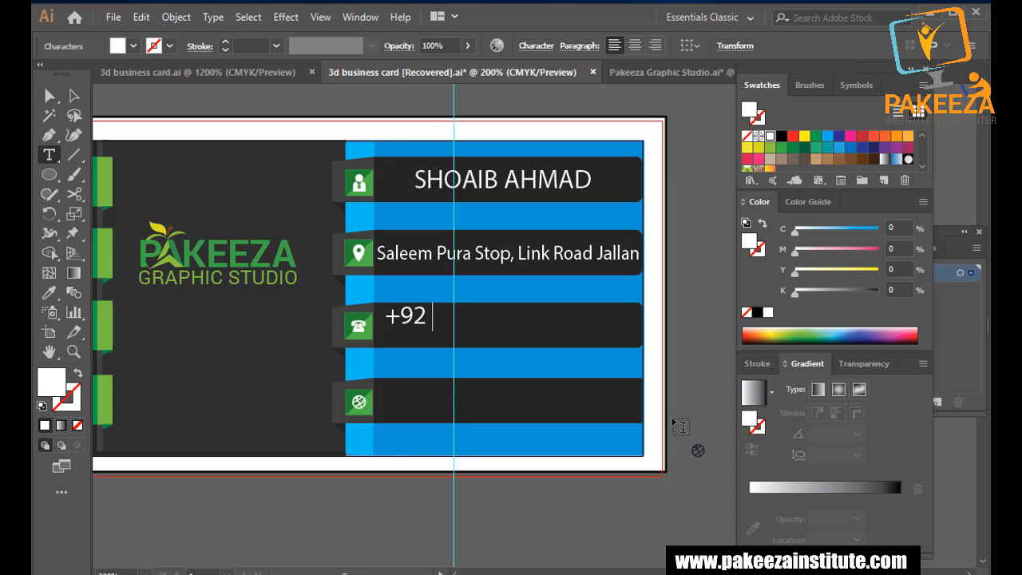
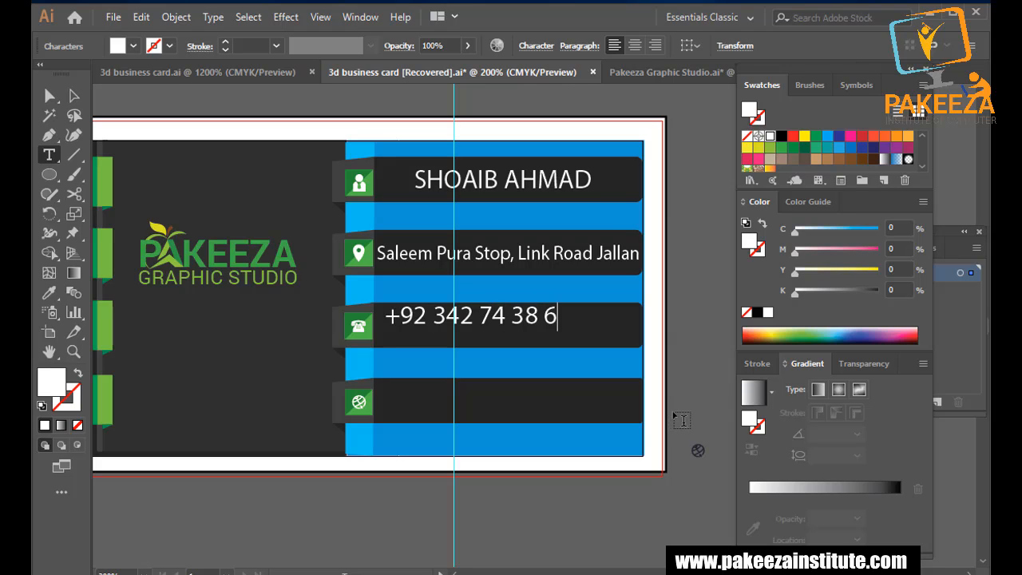
# Nudge the phone number down and right to centre it on the ribbon.
pyautogui.click(72, 96)
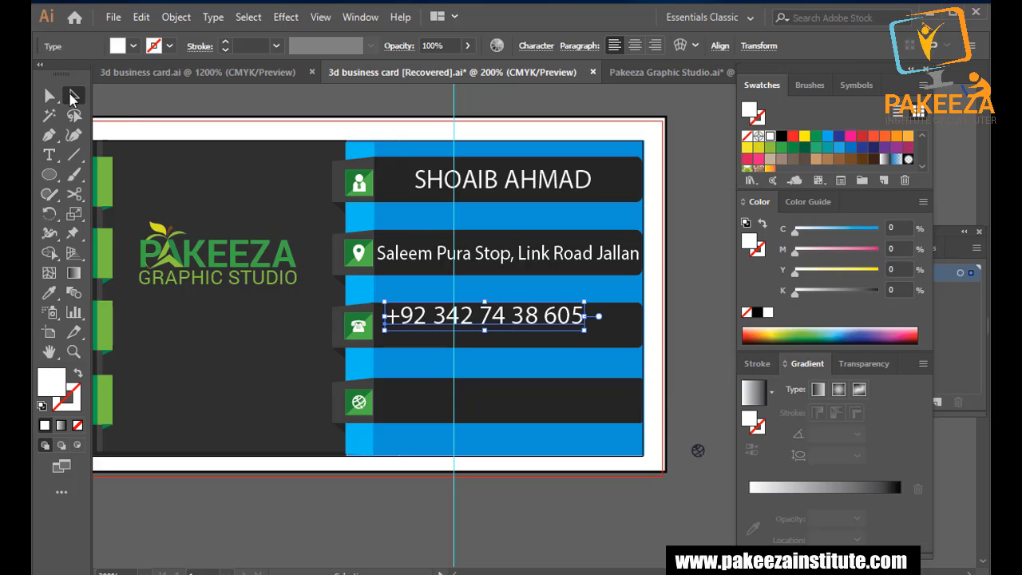
pyautogui.press('Down')
pyautogui.press('Down')
pyautogui.press('Down')
pyautogui.press('Down')
pyautogui.press('Down')
pyautogui.press('Down')
pyautogui.press('Down')
pyautogui.press('Down')
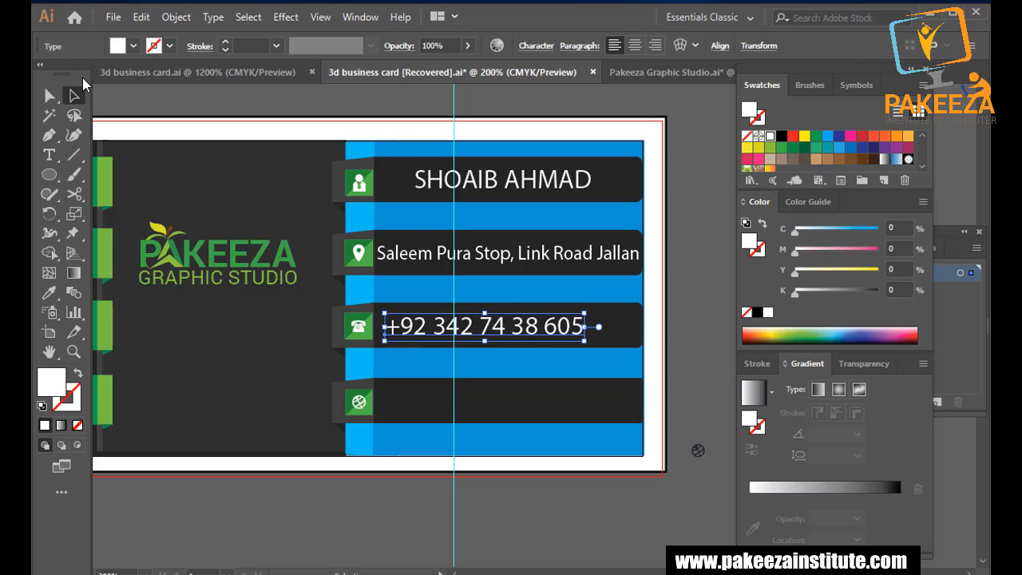
pyautogui.press('Right')
pyautogui.press('Right')
pyautogui.press('Right')
pyautogui.press('Right')
pyautogui.press('Right')
pyautogui.press('Right')
pyautogui.press('Right')
pyautogui.press('Right')
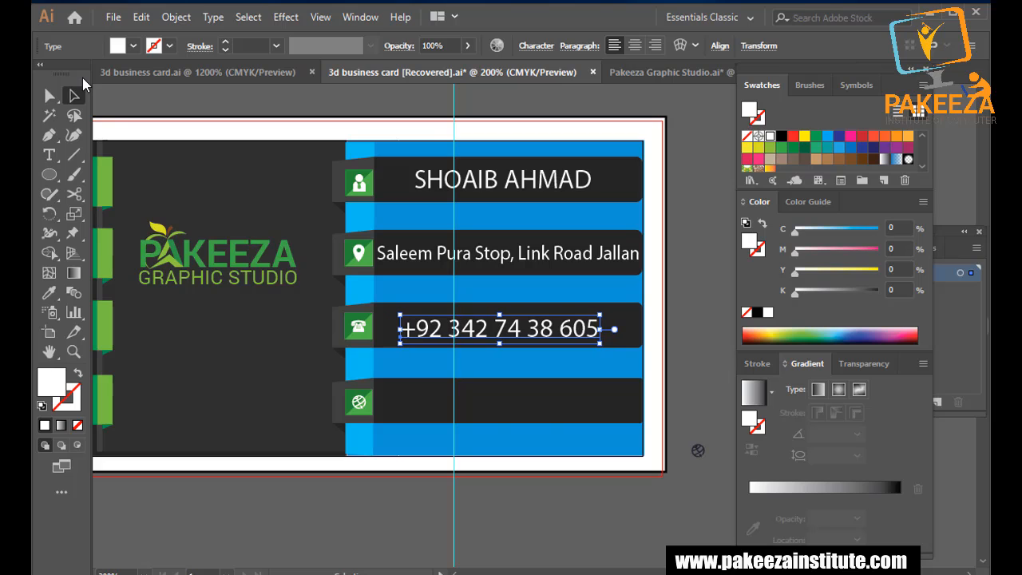
pyautogui.click(294, 505)
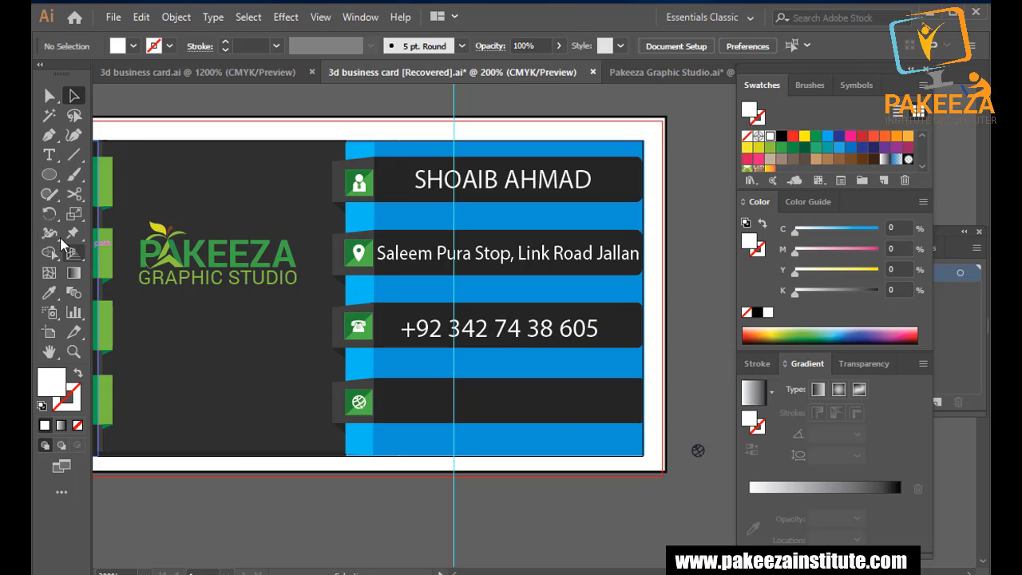
pyautogui.click(56, 158)
pyautogui.click(384, 391)
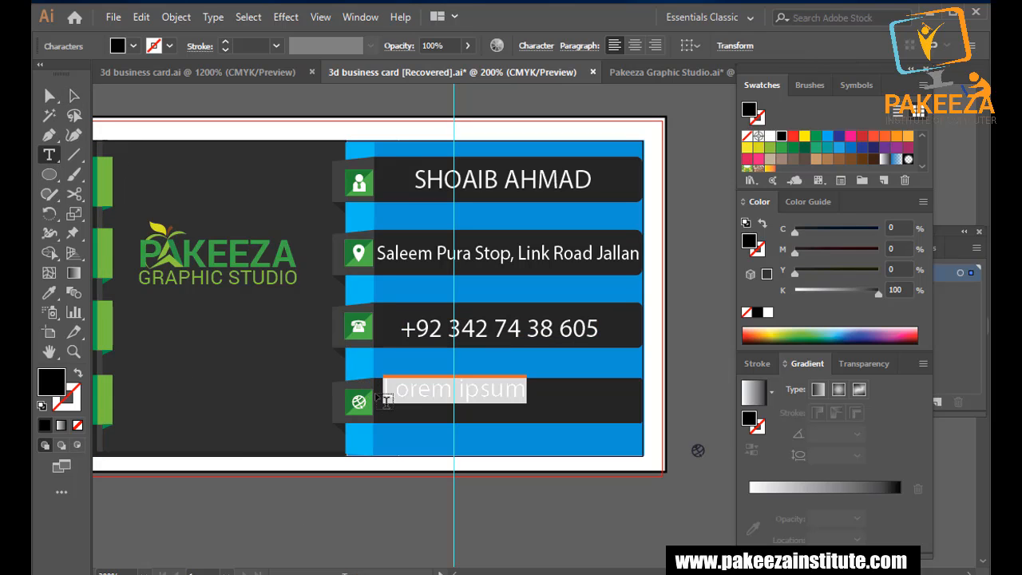
pyautogui.click(133, 46)
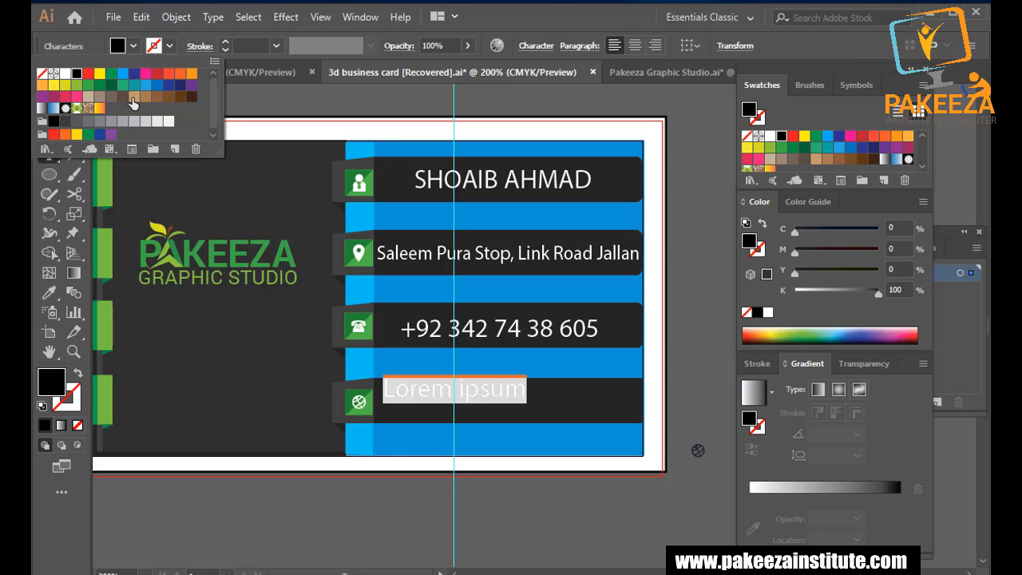
pyautogui.click(67, 73)
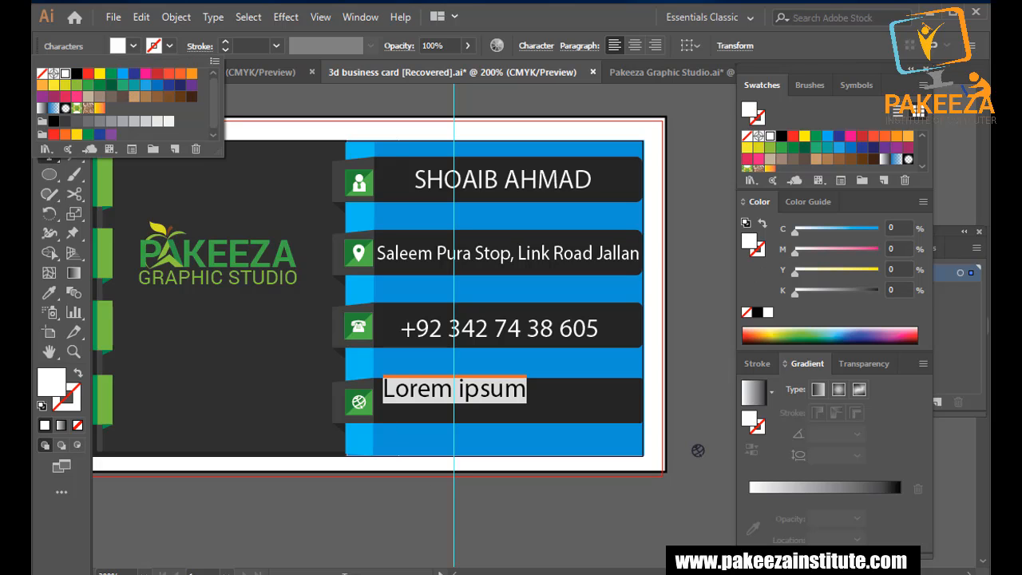
pyautogui.write('www.')
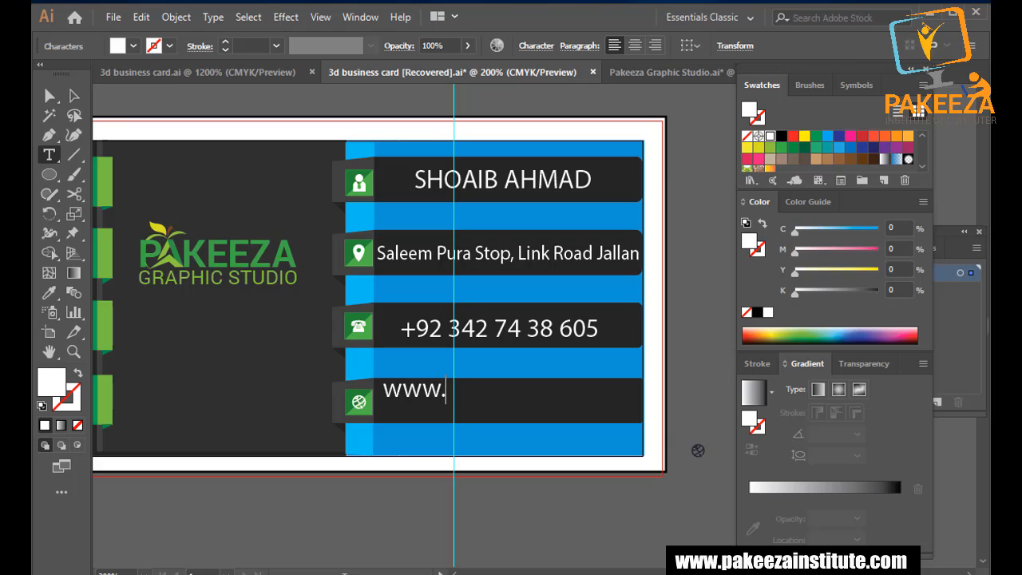
pyautogui.write('pakee')
pyautogui.press('BackSpace')
pyautogui.press('BackSpace')
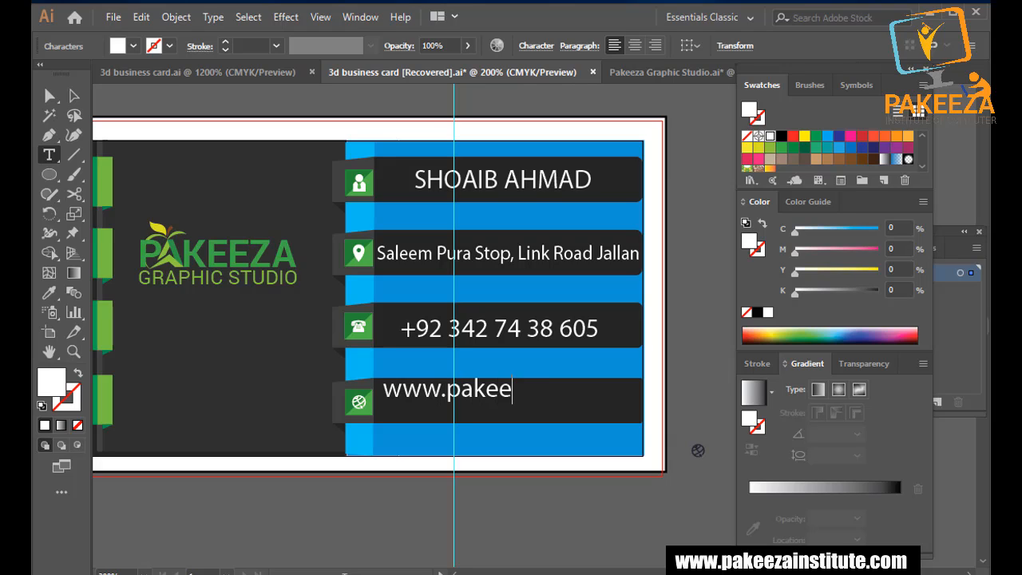
pyautogui.press('BackSpace')
pyautogui.press('BackSpace')
pyautogui.write('zainstitute.com')
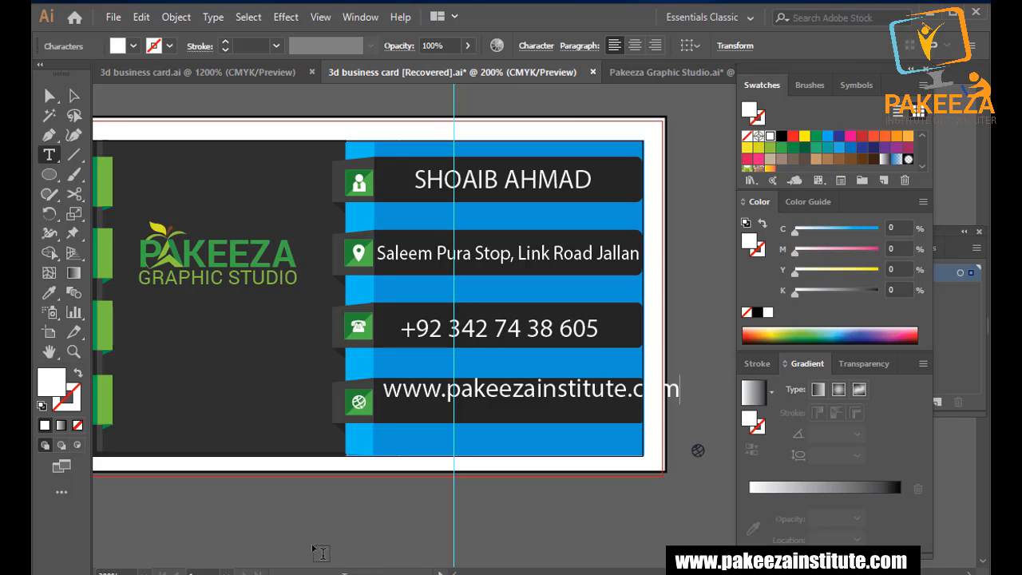
pyautogui.doubleClick(73, 95)
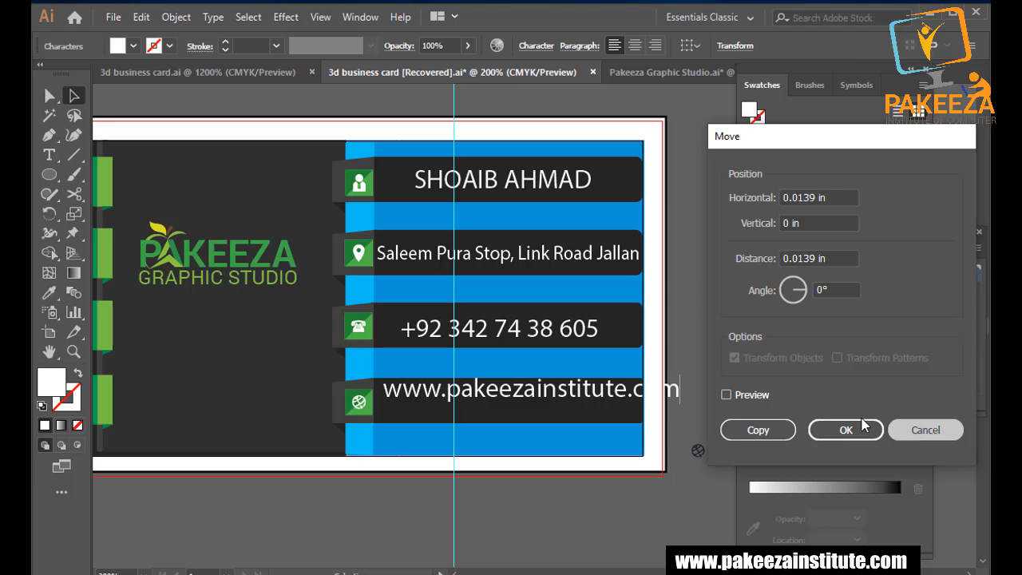
pyautogui.click(847, 429)
pyautogui.moveTo(680, 389); pyautogui.dragTo(639, 394)
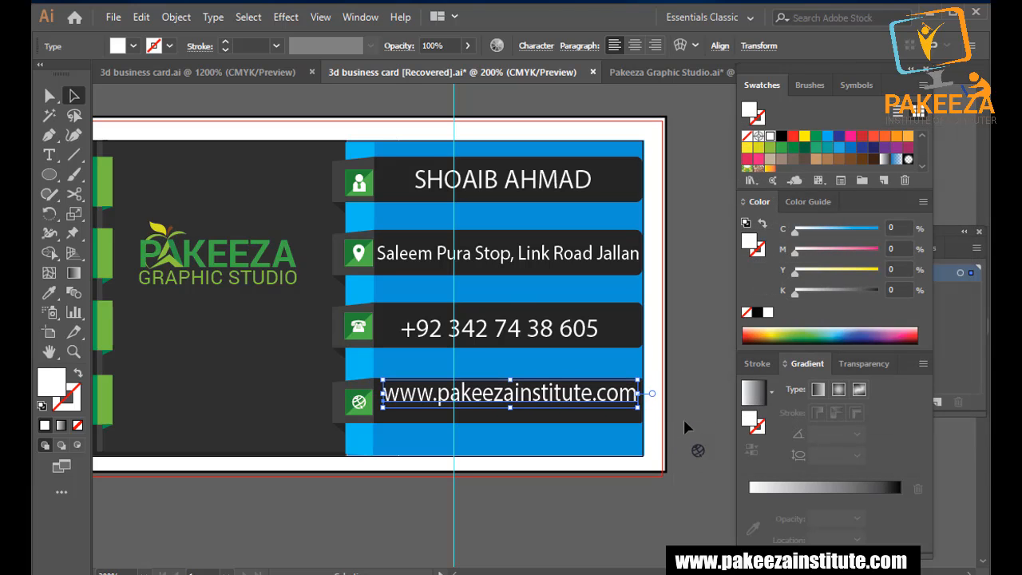
pyautogui.press('Down')
pyautogui.press('Down')
pyautogui.press('Left')
pyautogui.press('Left')
pyautogui.press('Down')
pyautogui.hscroll(-5, 586, 484)
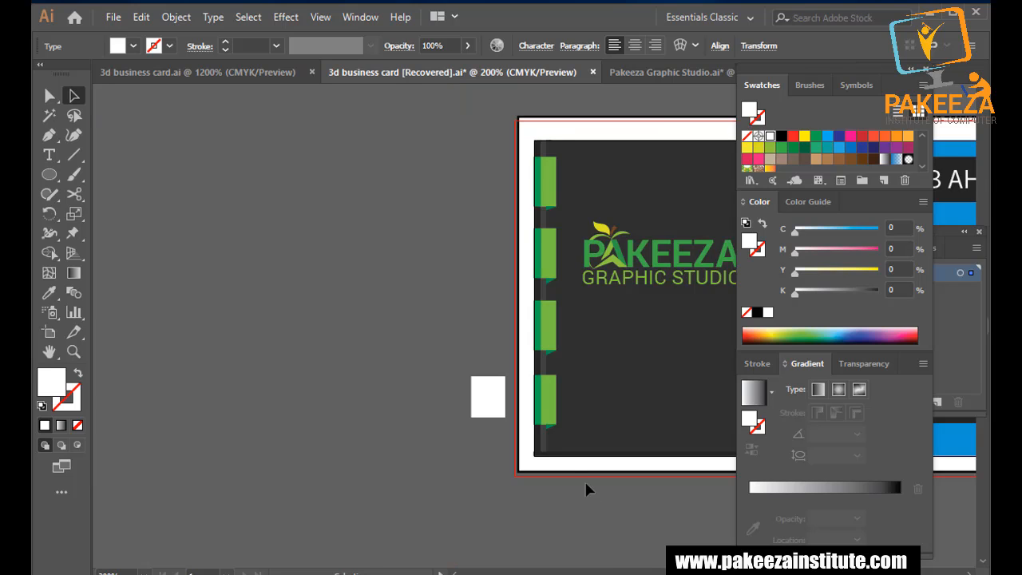
pyautogui.hscroll(10, 532, 389)
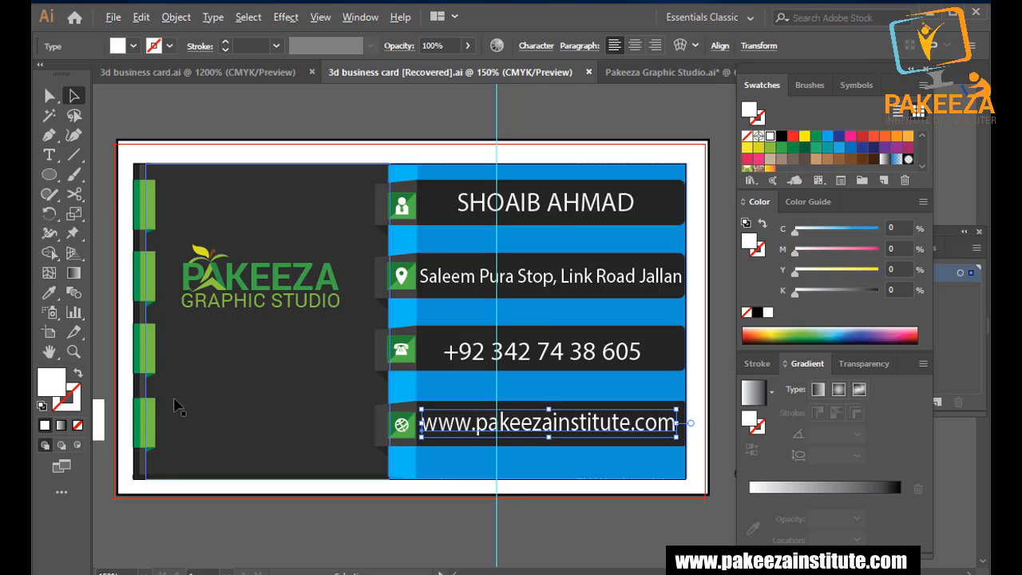
pyautogui.scroll(-1, 179, 406)
pyautogui.click(219, 153)
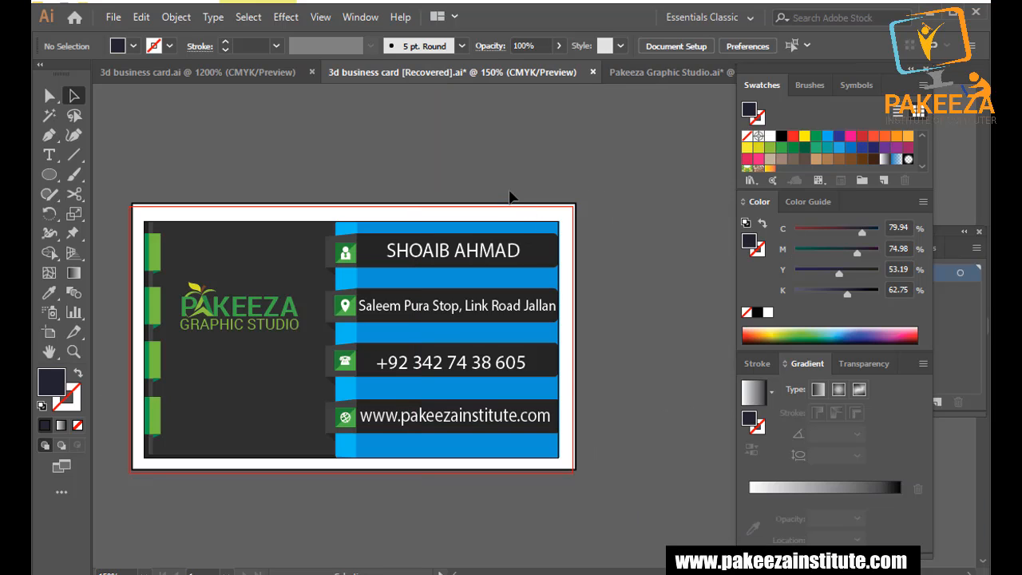
# Give the name and phone number text a 0.25 pt white stroke.
pyautogui.click(518, 252)
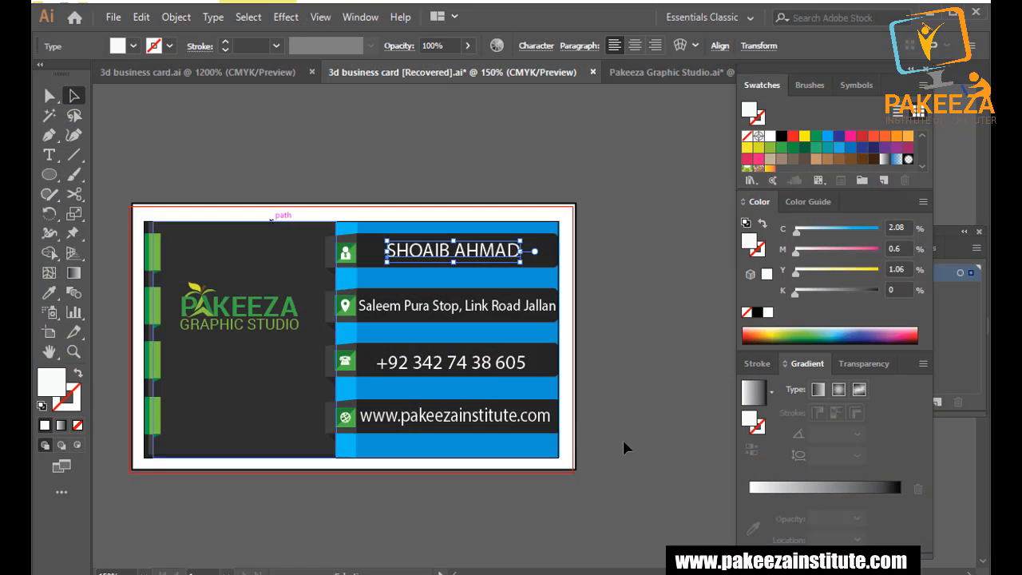
pyautogui.click(69, 404)
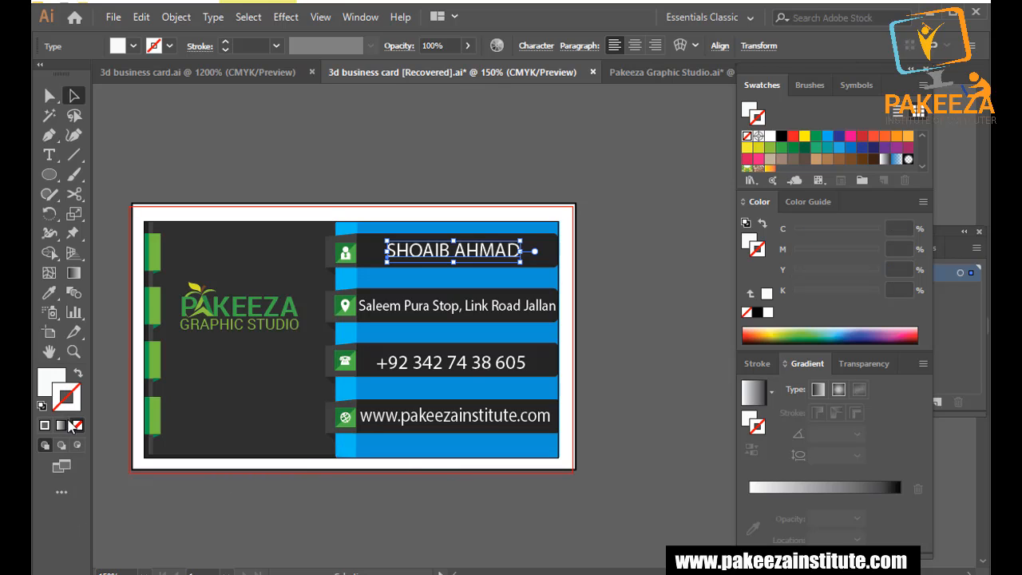
pyautogui.click(46, 427)
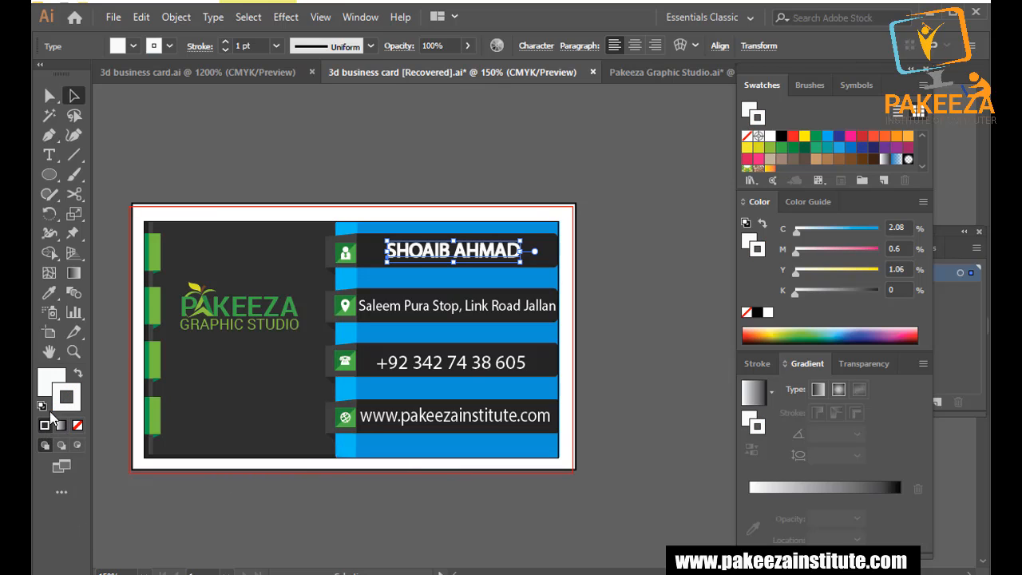
pyautogui.click(275, 47)
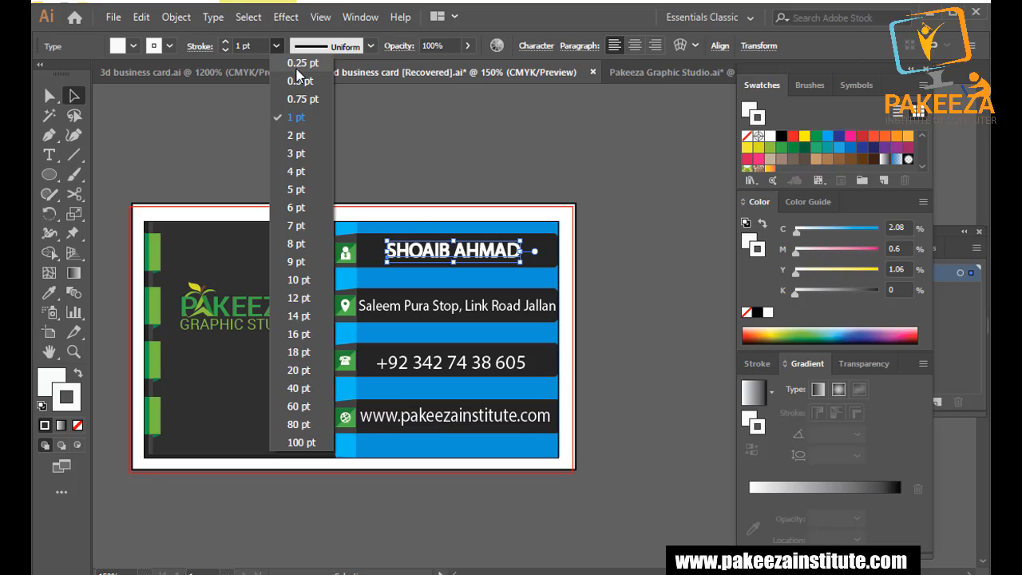
pyautogui.click(296, 64)
pyautogui.click(382, 193)
pyautogui.scroll(1, 392, 196)
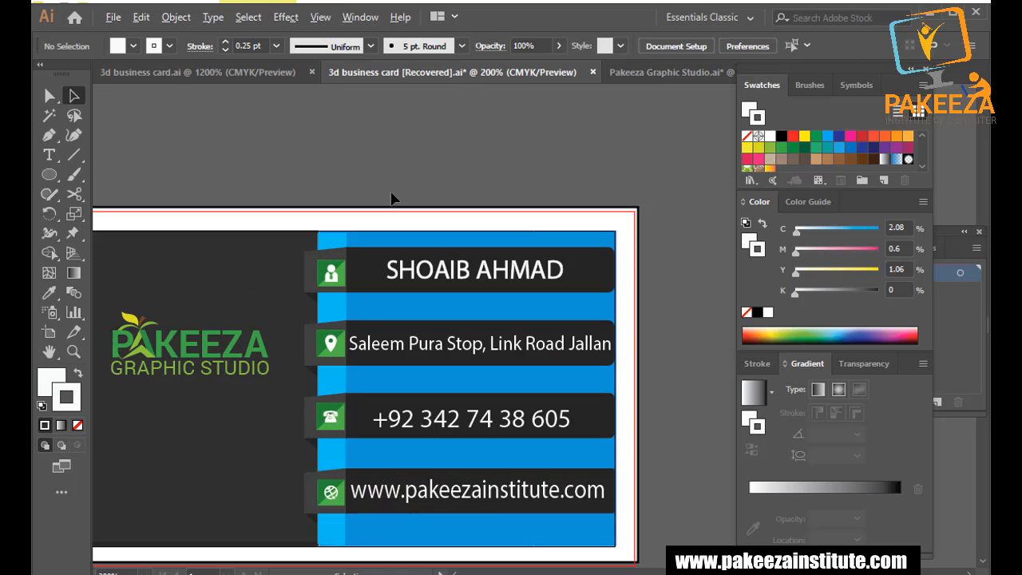
pyautogui.click(454, 436)
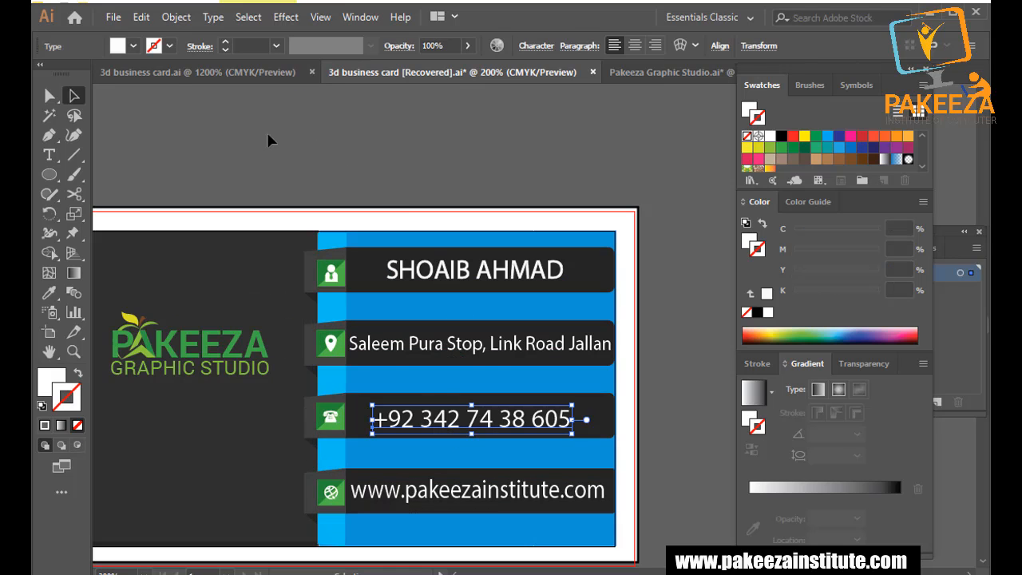
pyautogui.click(45, 425)
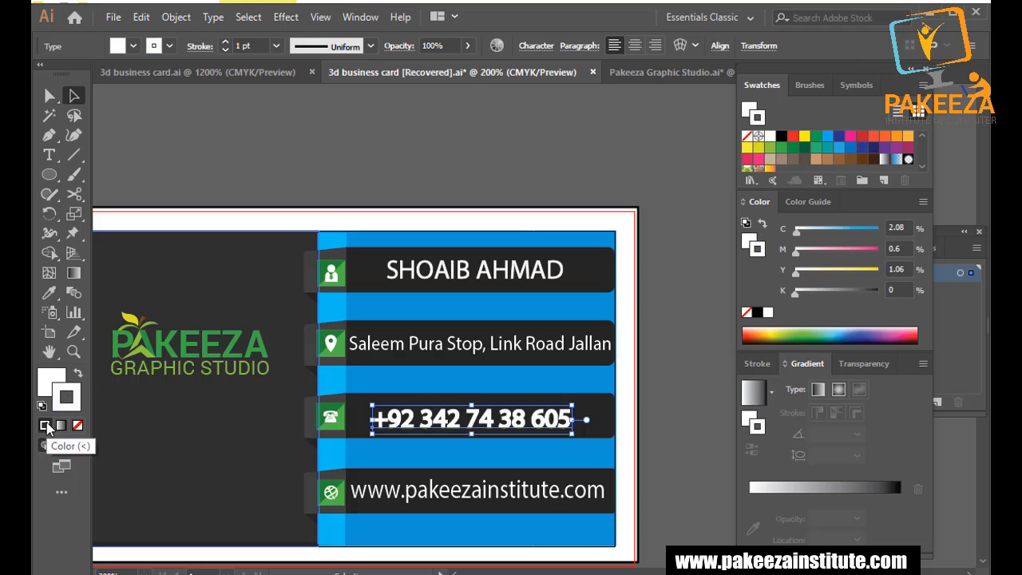
pyautogui.click(276, 45)
pyautogui.click(293, 64)
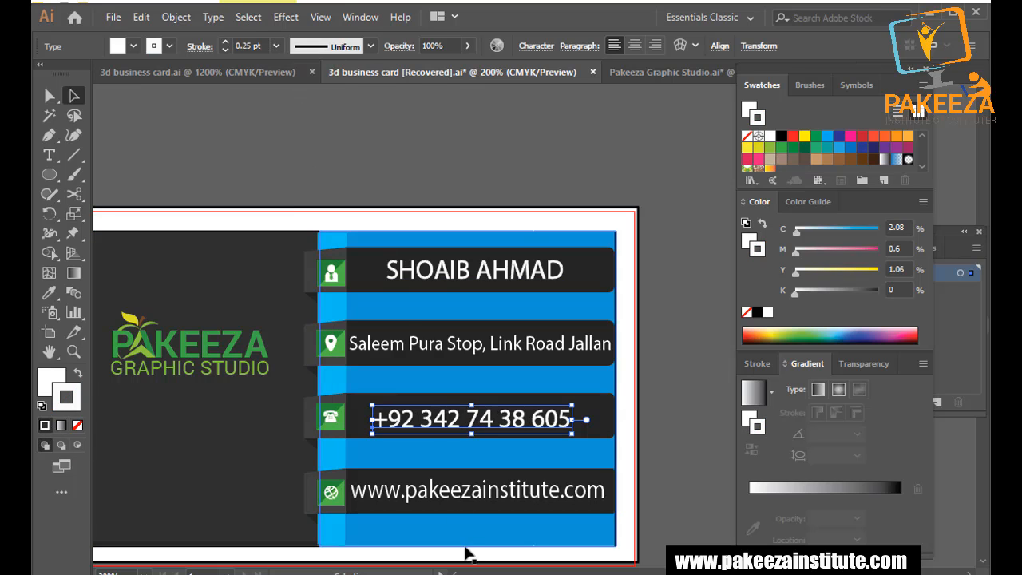
# Give the web address and street address text a 0.25 pt white stroke.
pyautogui.click(483, 498)
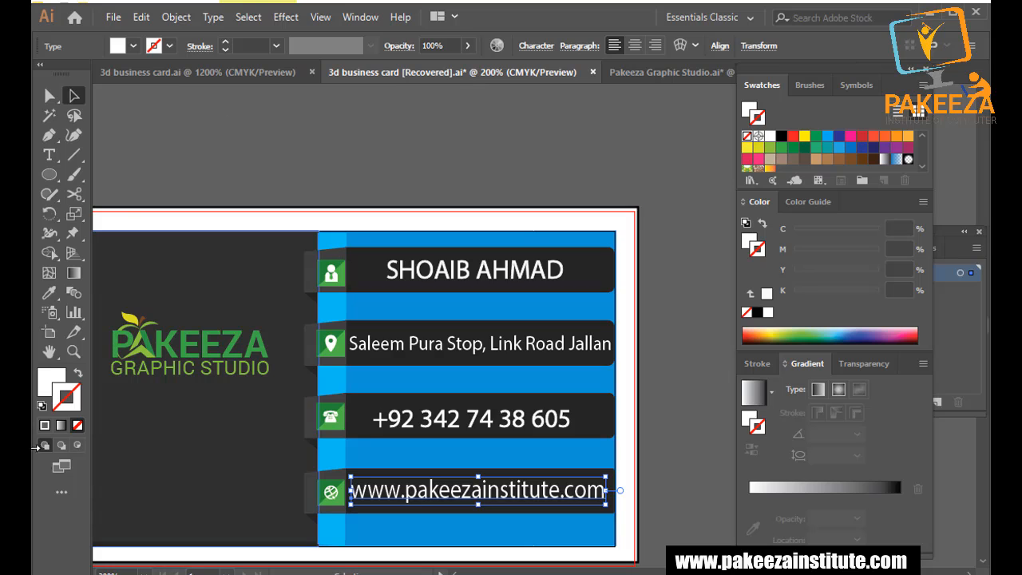
pyautogui.click(46, 426)
pyautogui.click(276, 46)
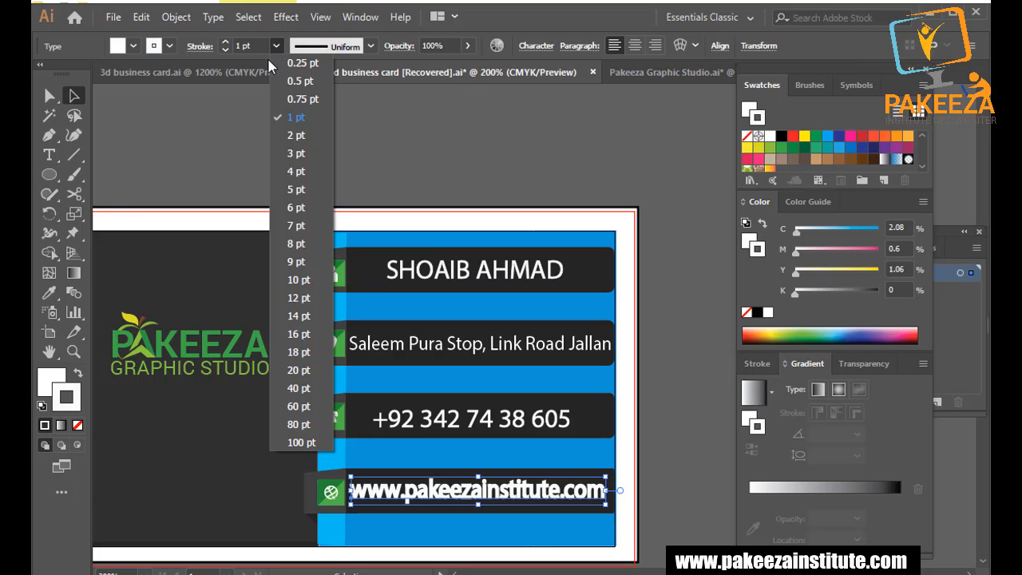
pyautogui.click(296, 64)
pyautogui.click(344, 156)
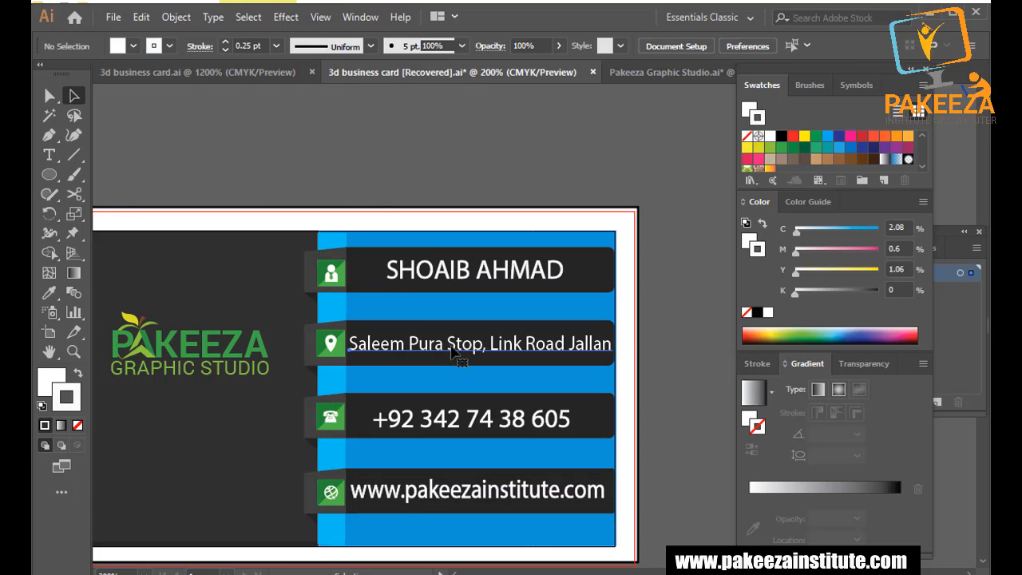
pyautogui.click(465, 347)
pyautogui.click(78, 423)
pyautogui.click(45, 426)
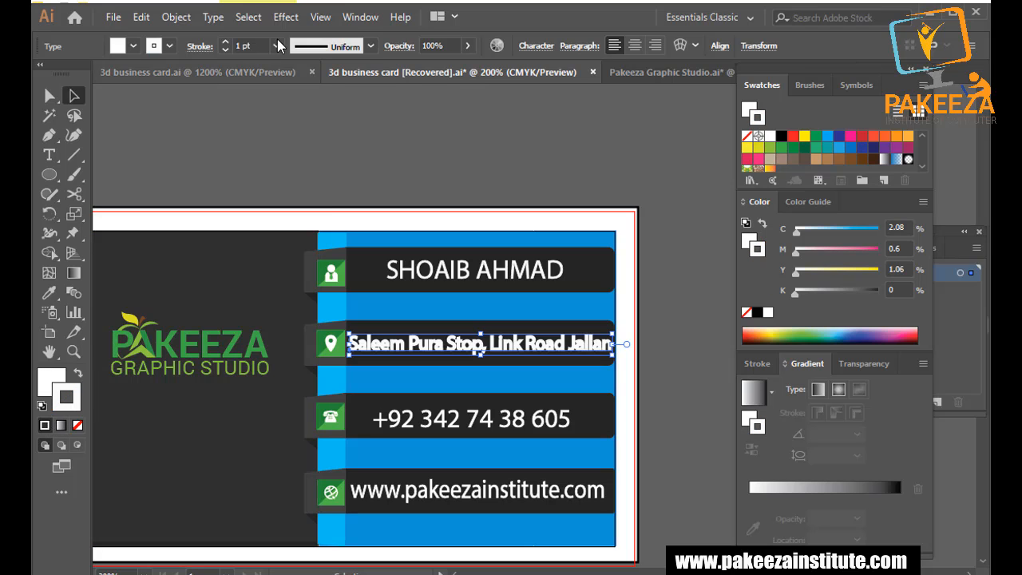
pyautogui.click(276, 45)
pyautogui.click(289, 64)
pyautogui.click(328, 158)
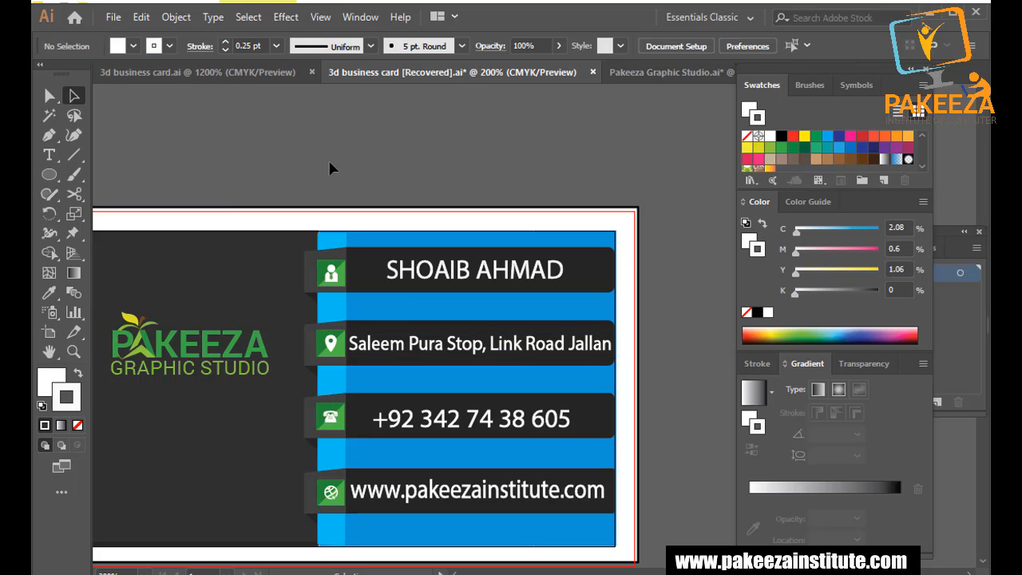
pyautogui.scroll(-2, 278, 175)
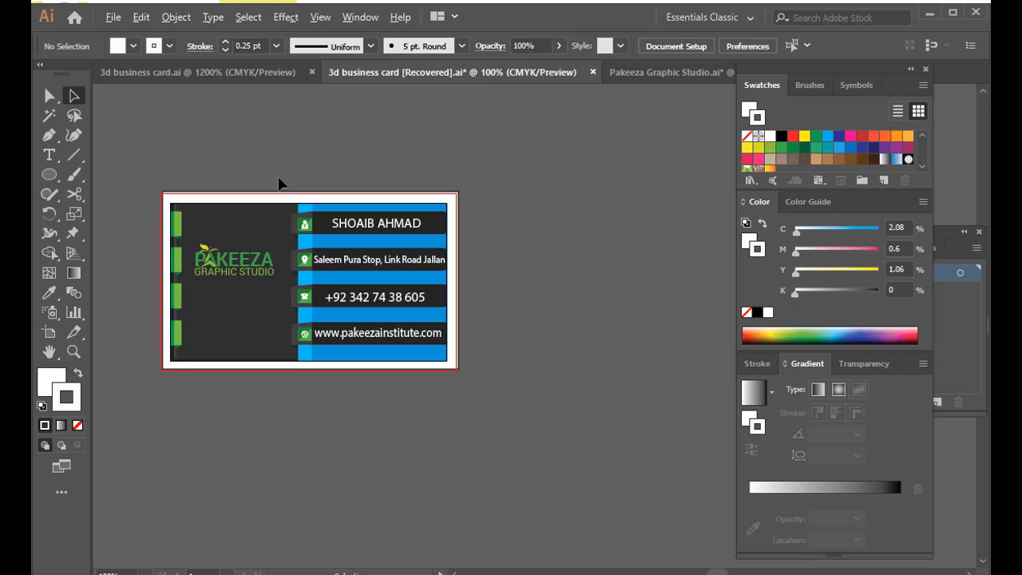
# Delete the white background rectangle behind the card and save the file.
pyautogui.hotkey('ctrl', 's')
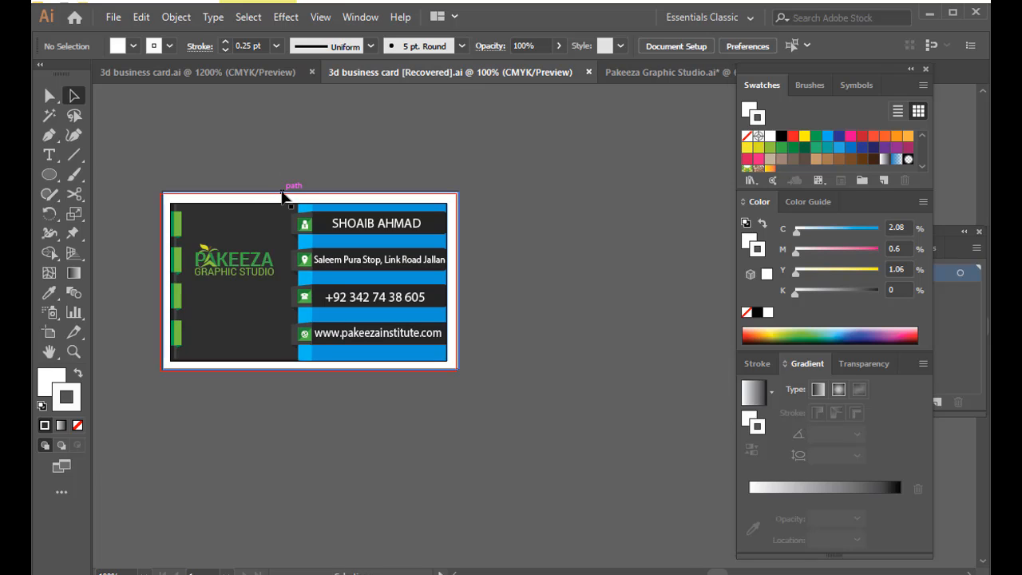
pyautogui.click(283, 194)
pyautogui.press('Delete')
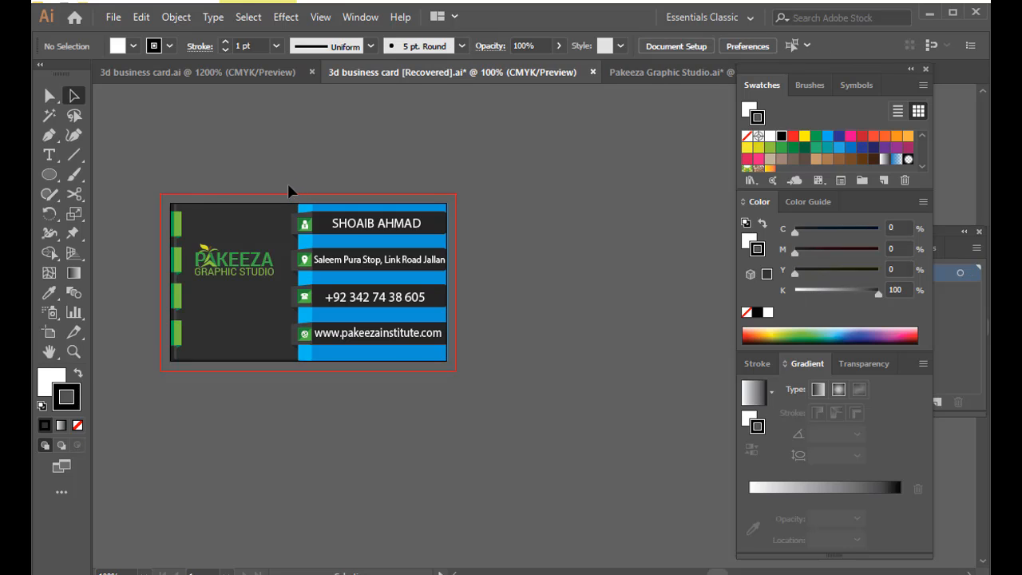
pyautogui.scroll(2, 288, 183)
pyautogui.hotkey('alt', 'space')
pyautogui.click(211, 226)
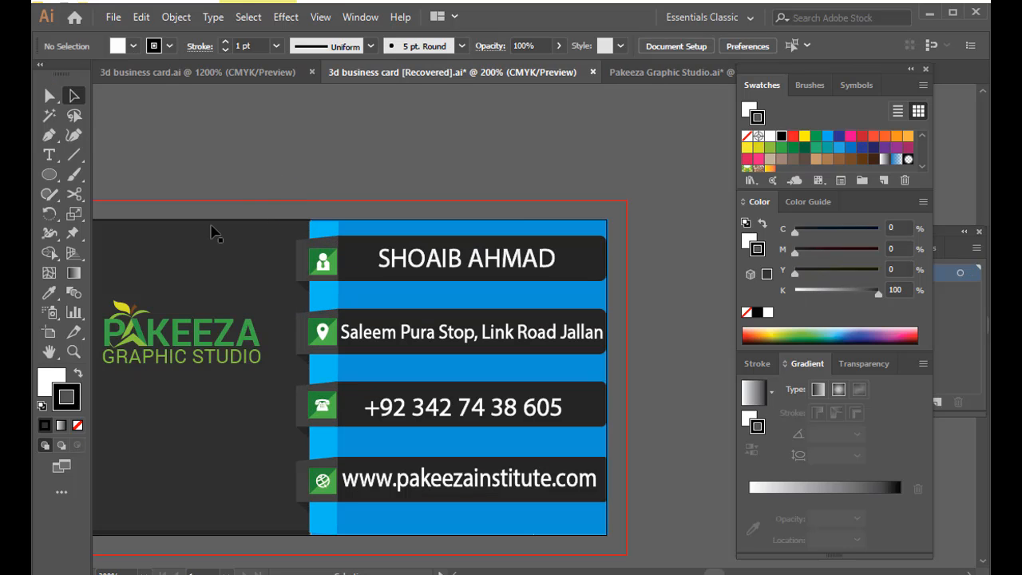
pyautogui.moveTo(211, 232); pyautogui.dragTo(285, 213)
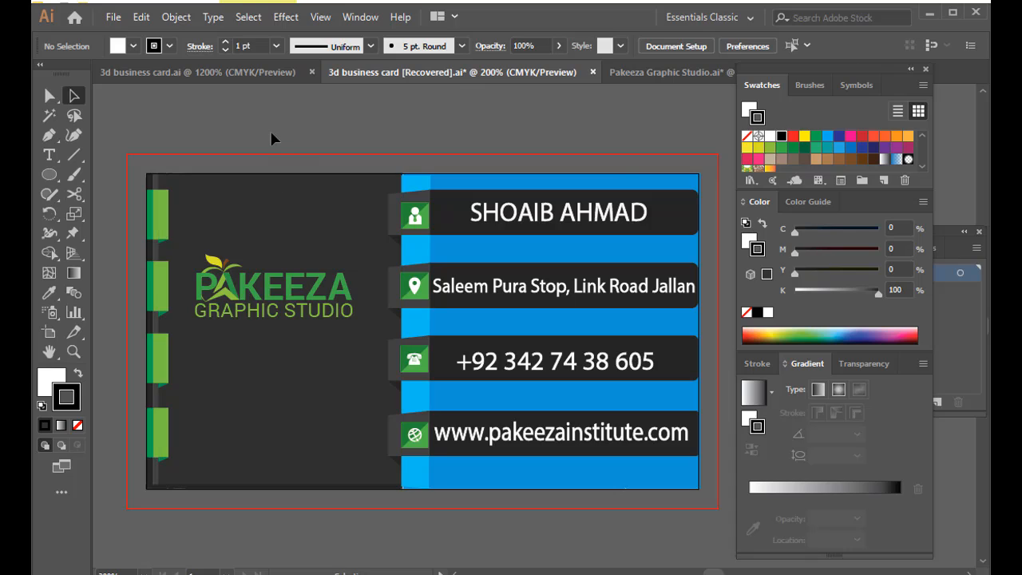
pyautogui.hotkey('ctrl', 's')
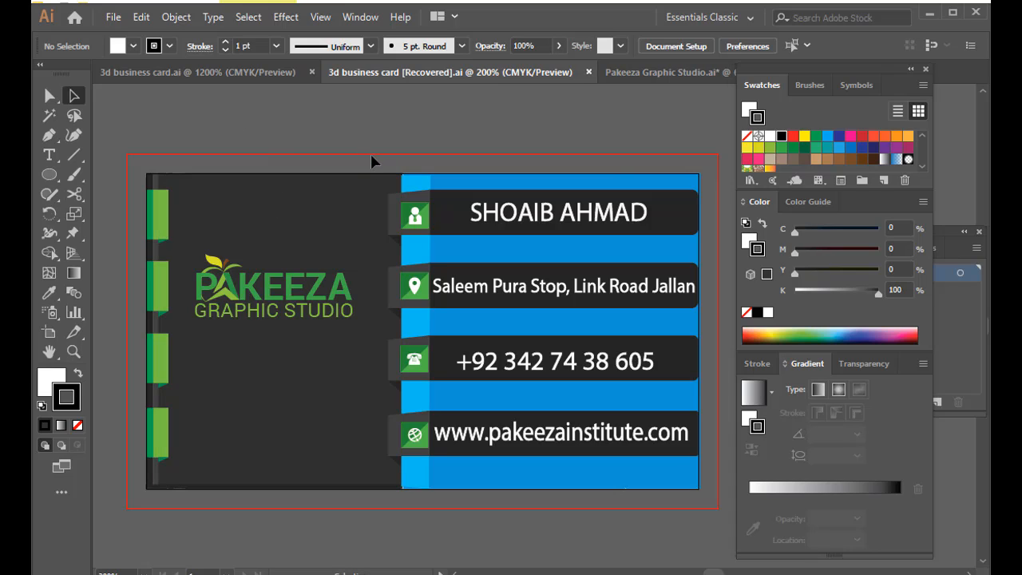
# Nudge the person icon beside the name text slightly higher.
pyautogui.click(432, 215)
pyautogui.press('Up')
pyautogui.press('Up')
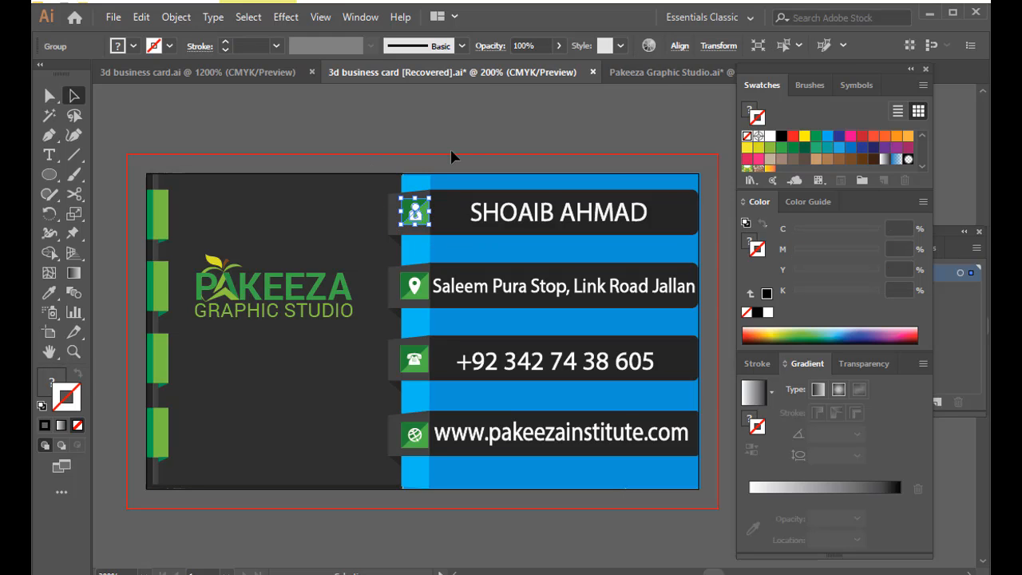
pyautogui.press('Down')
pyautogui.click(451, 149)
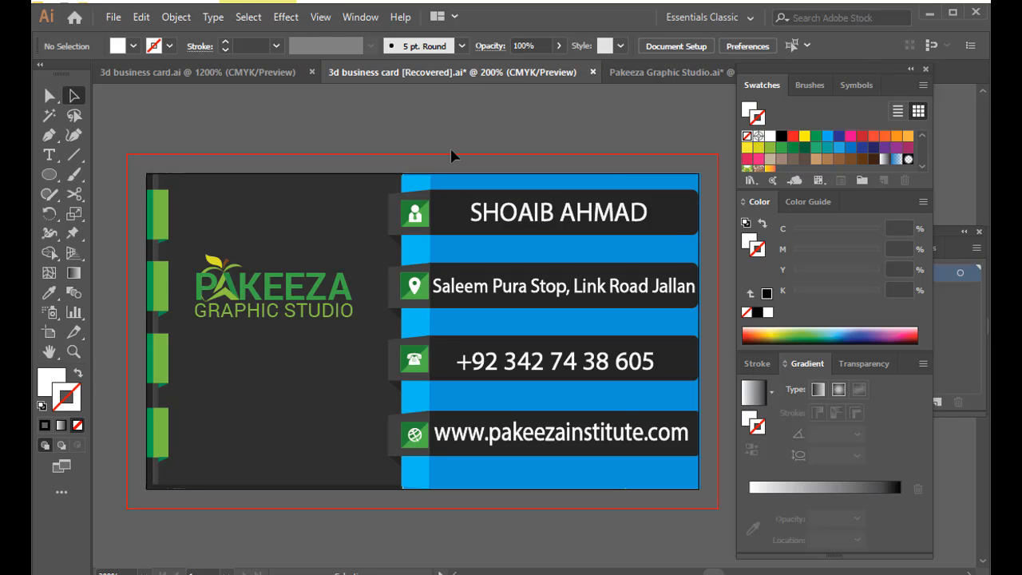